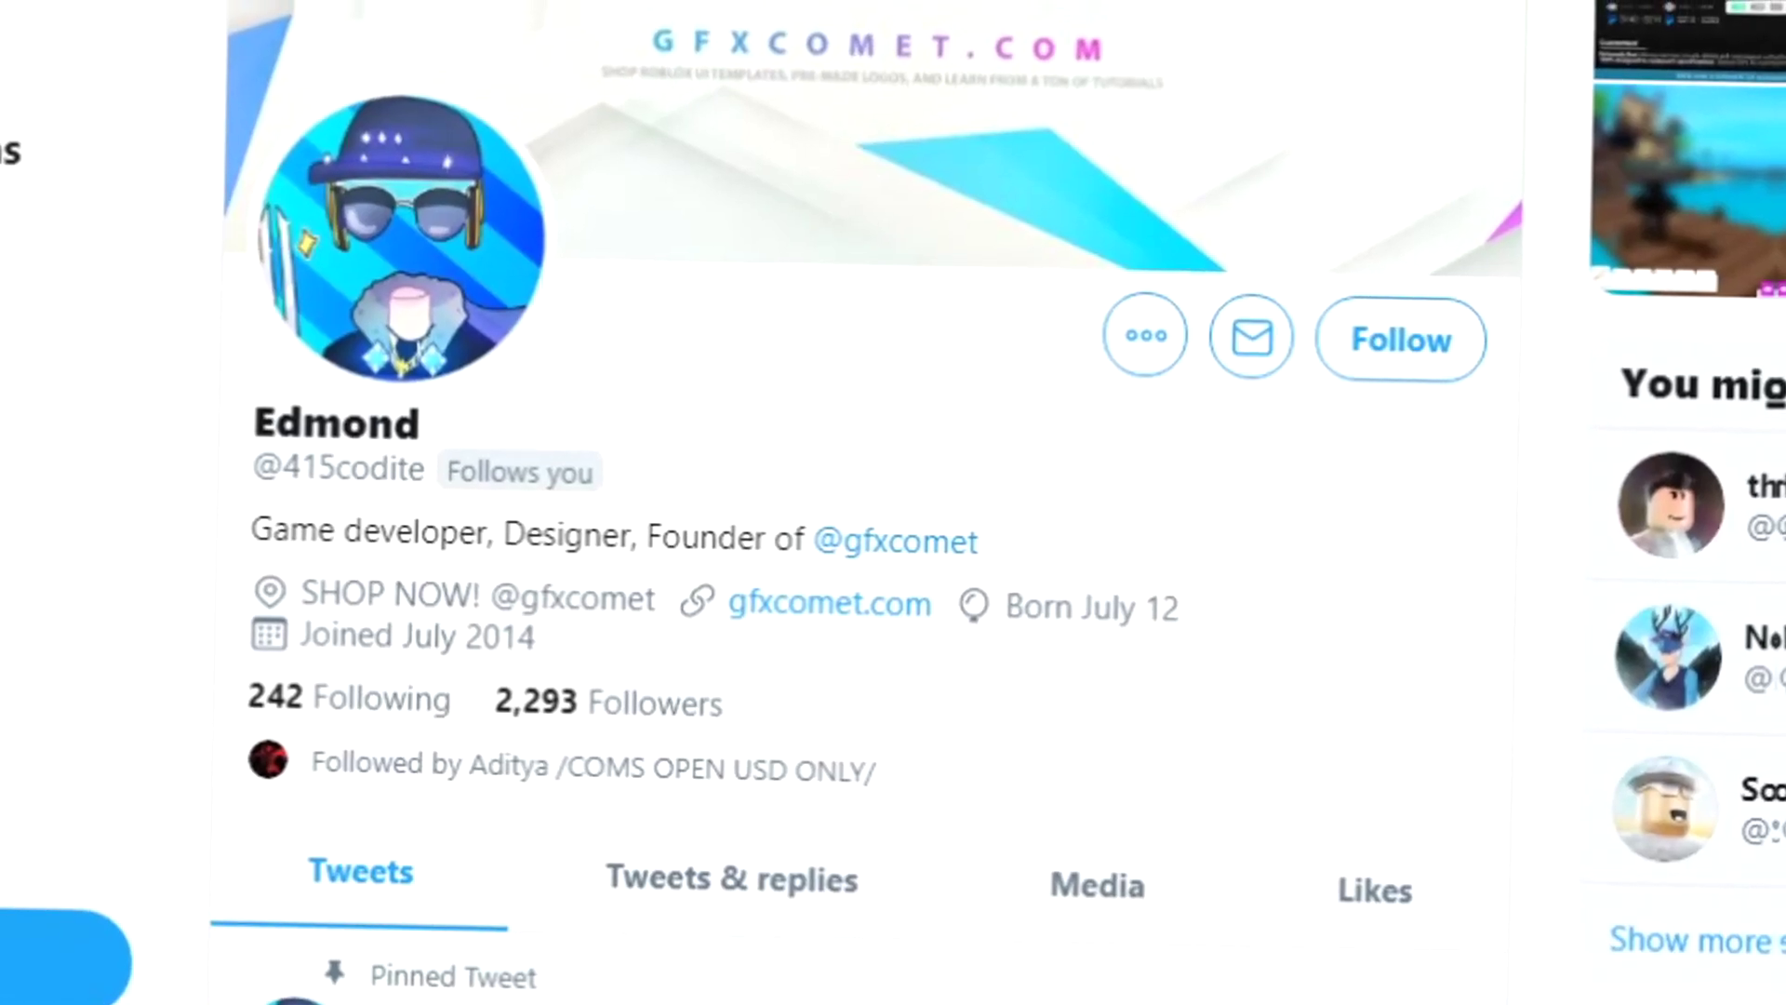
Follow both the GFX COMET account and its creator's account, and turn on notifications for each.
click(1386, 354)
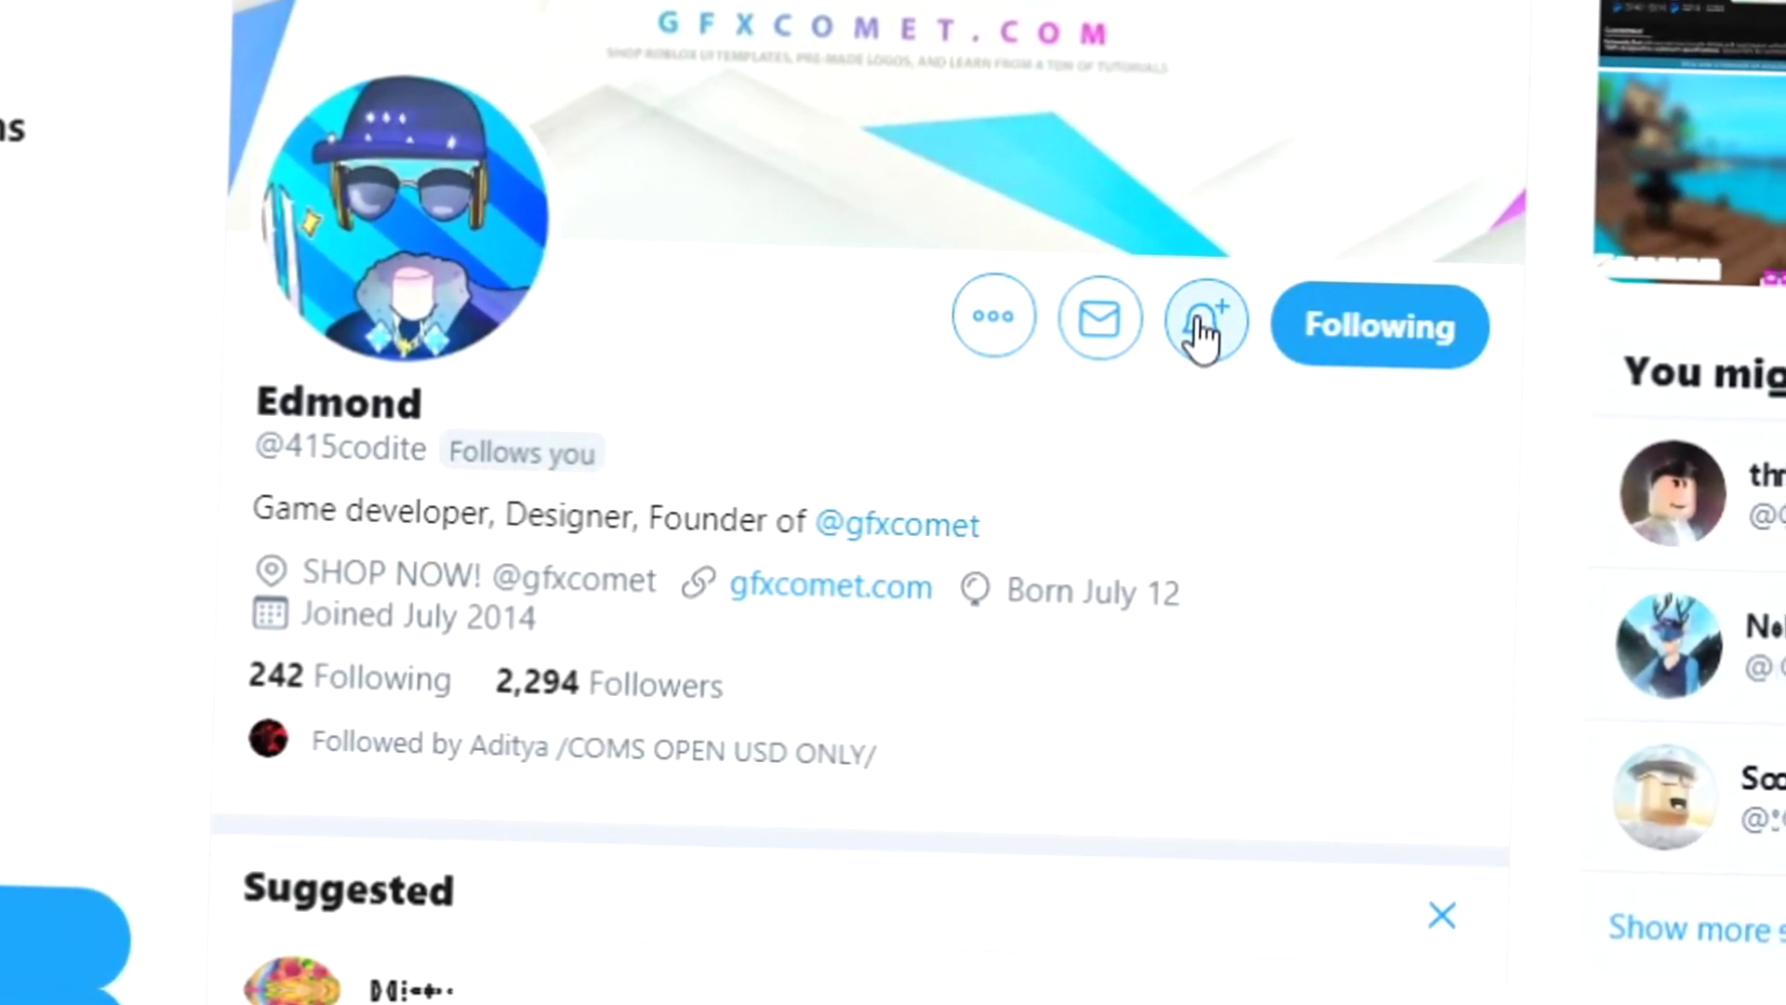
click(1214, 323)
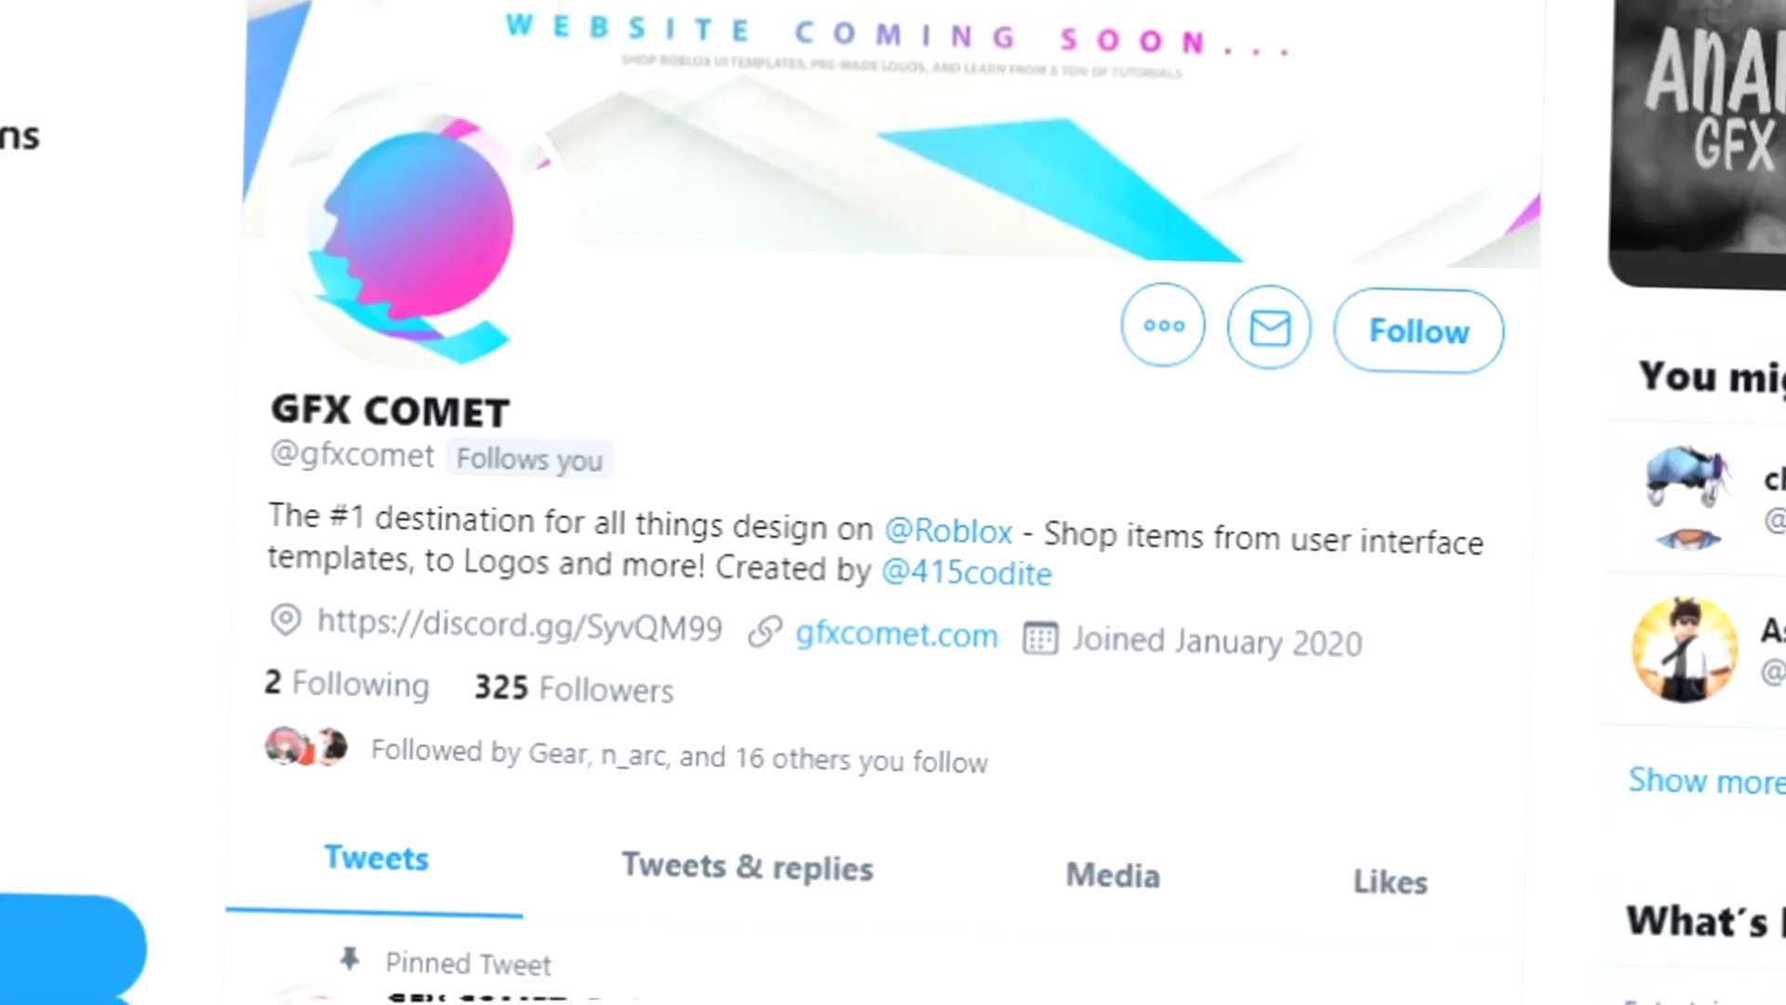
click(1423, 351)
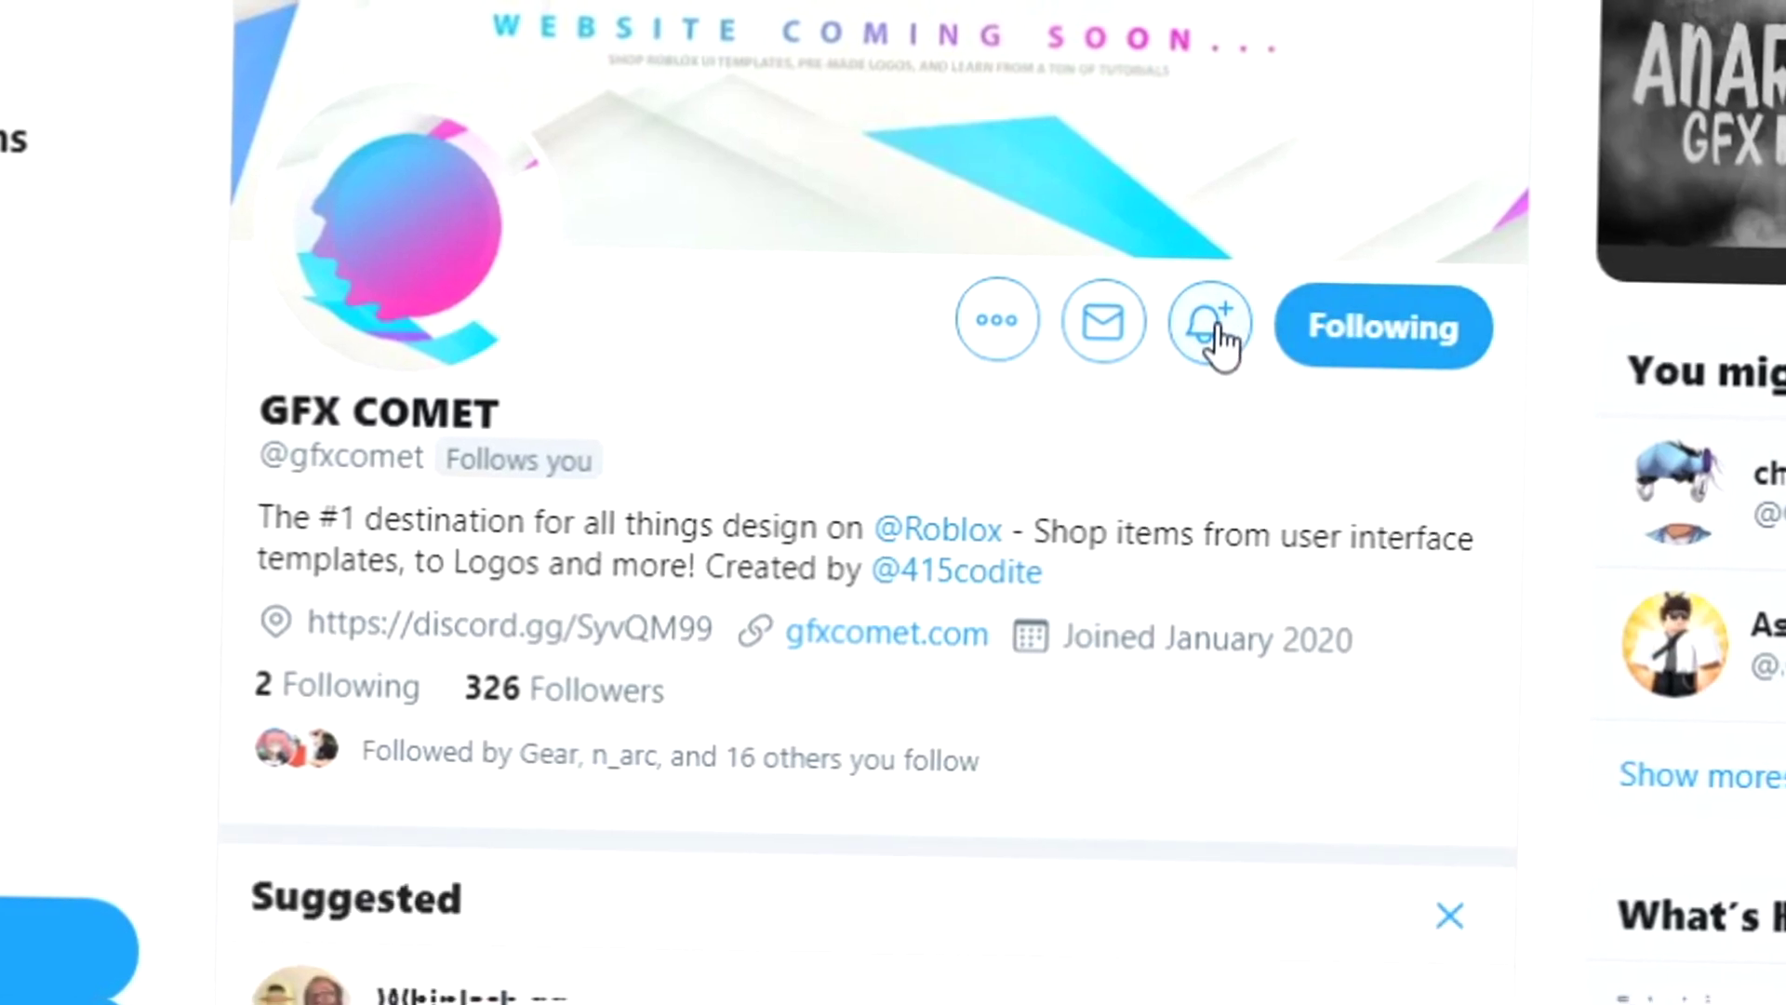
click(1201, 341)
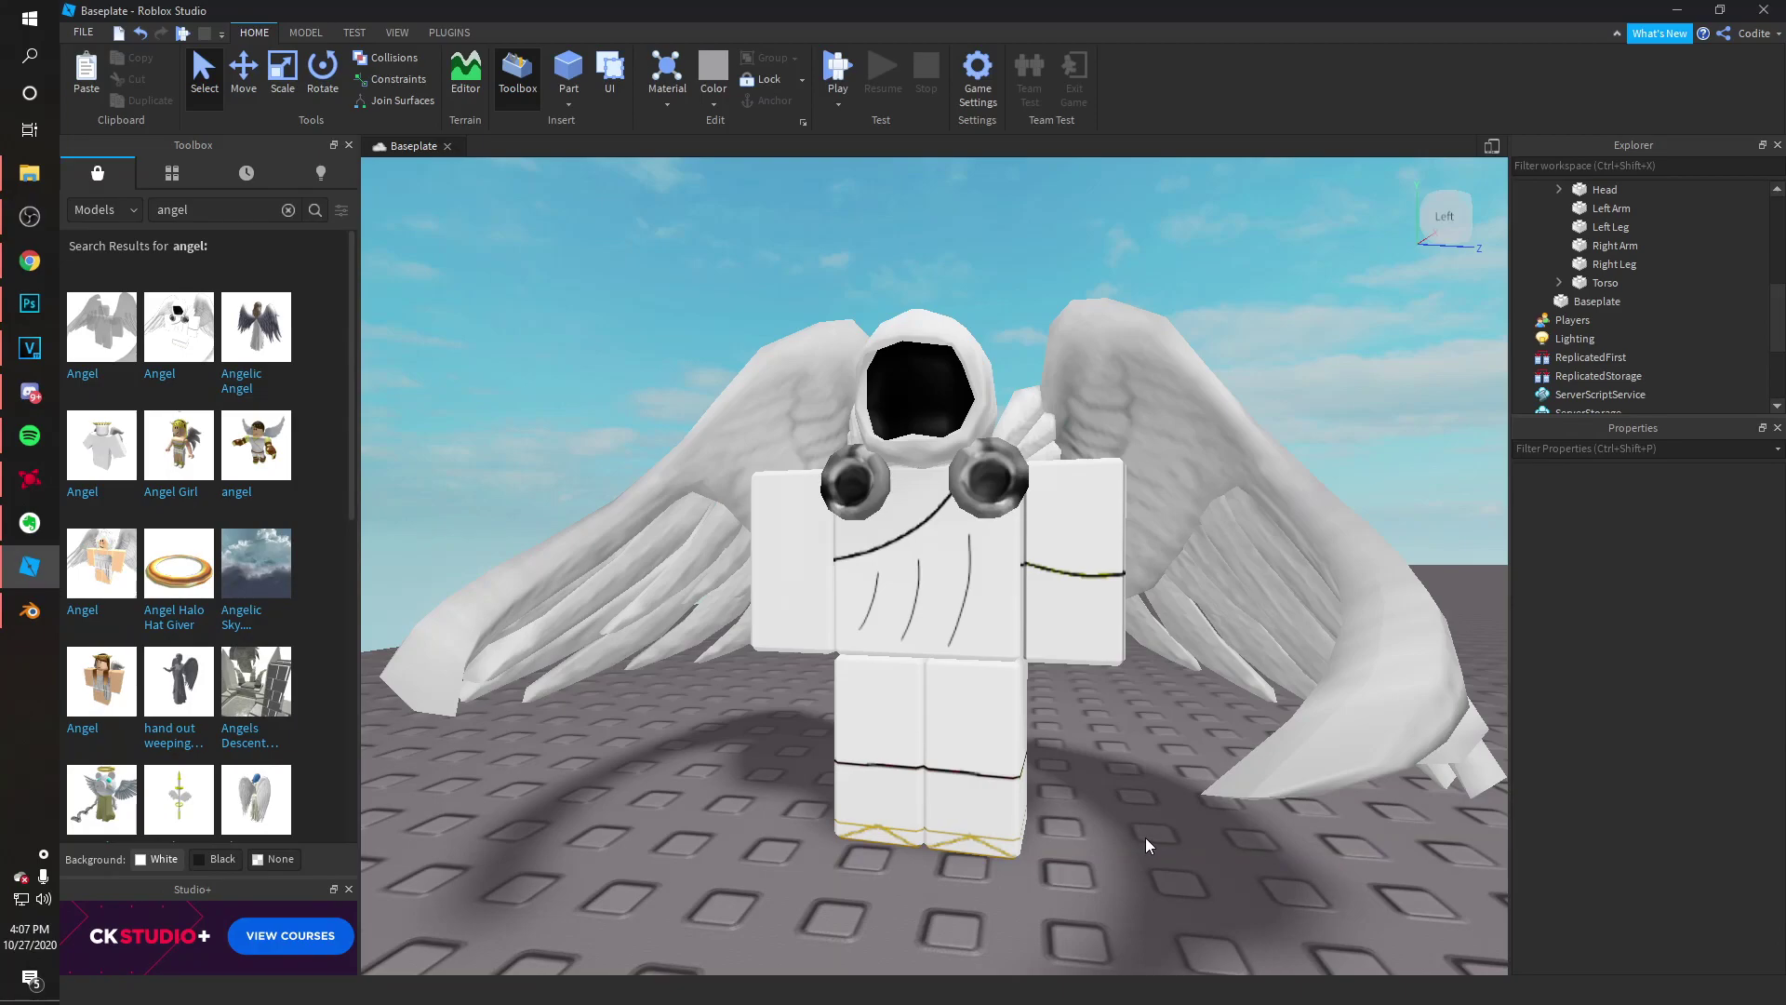
Examine the winged angel character in the viewport and its listing in the model search results.
key(a)
right_drag(1153, 840, 1140, 835)
key(d)
key(d)
key(w)
key(s)
key(a)
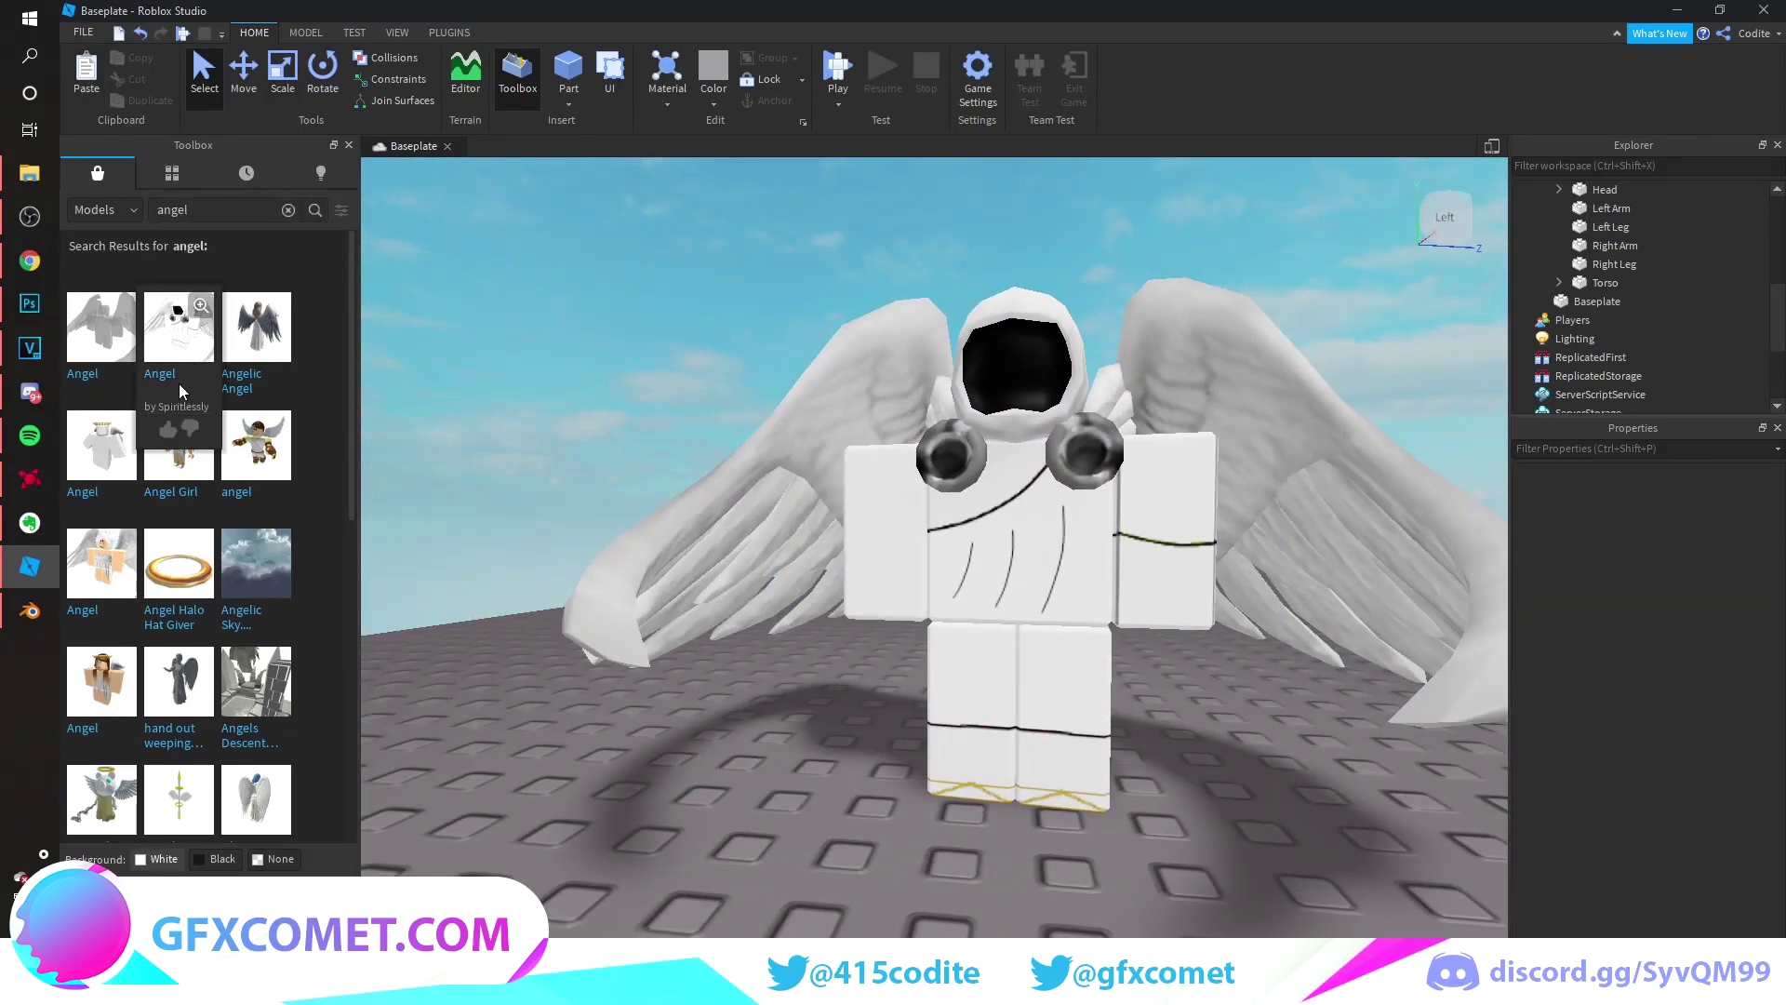
mouse_move(191, 353)
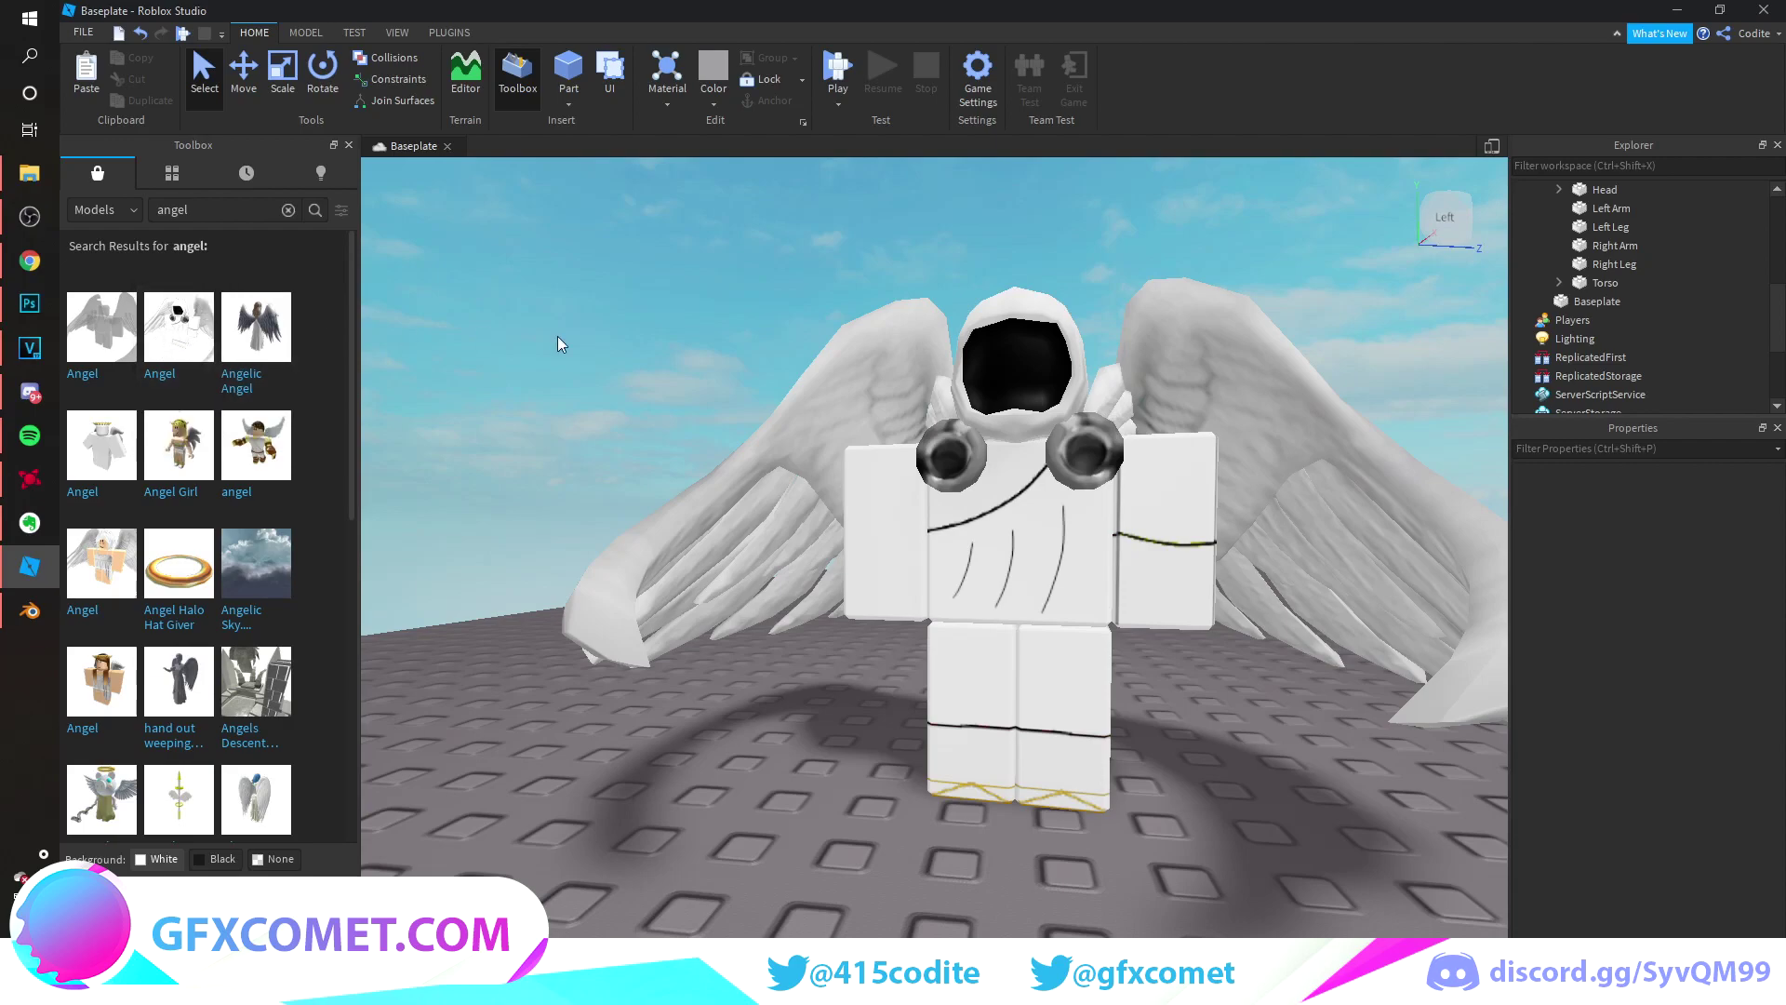
Select the Angel model in the workspace hierarchy and export it as a 3D file.
scroll(930, 382, up, 3)
scroll(1635, 338, up, 5)
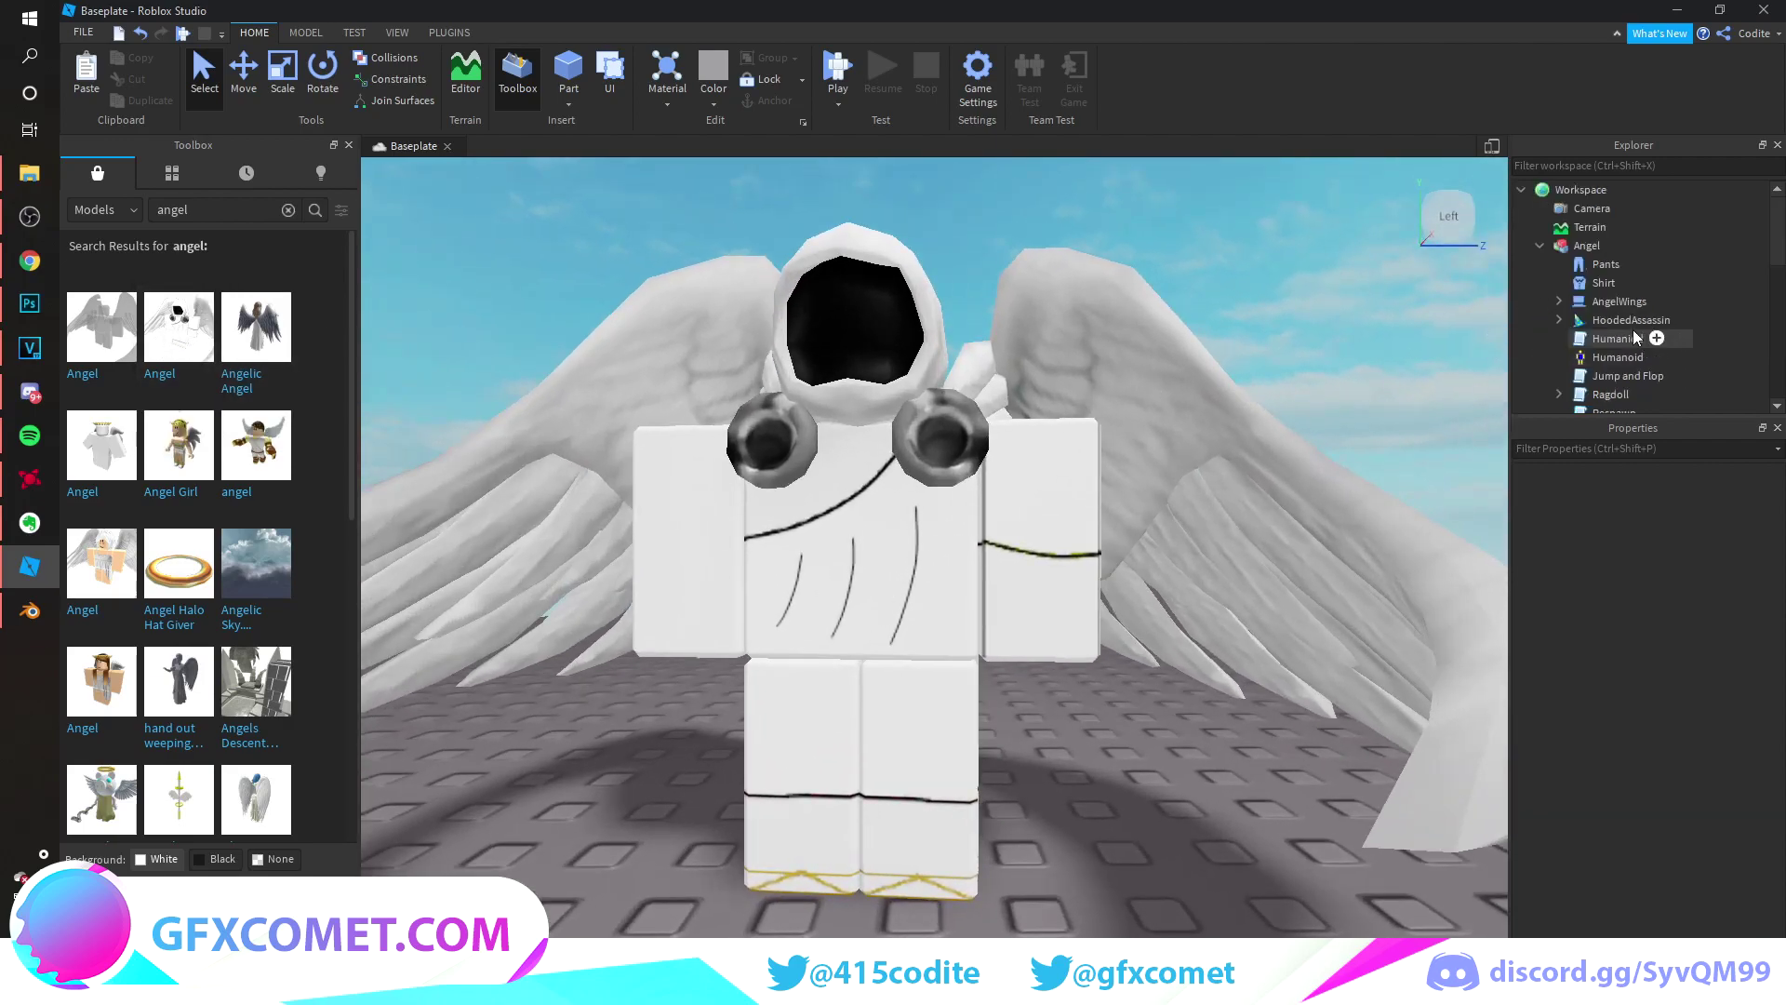
click(1542, 247)
click(1581, 246)
right_click(1570, 246)
click(1628, 750)
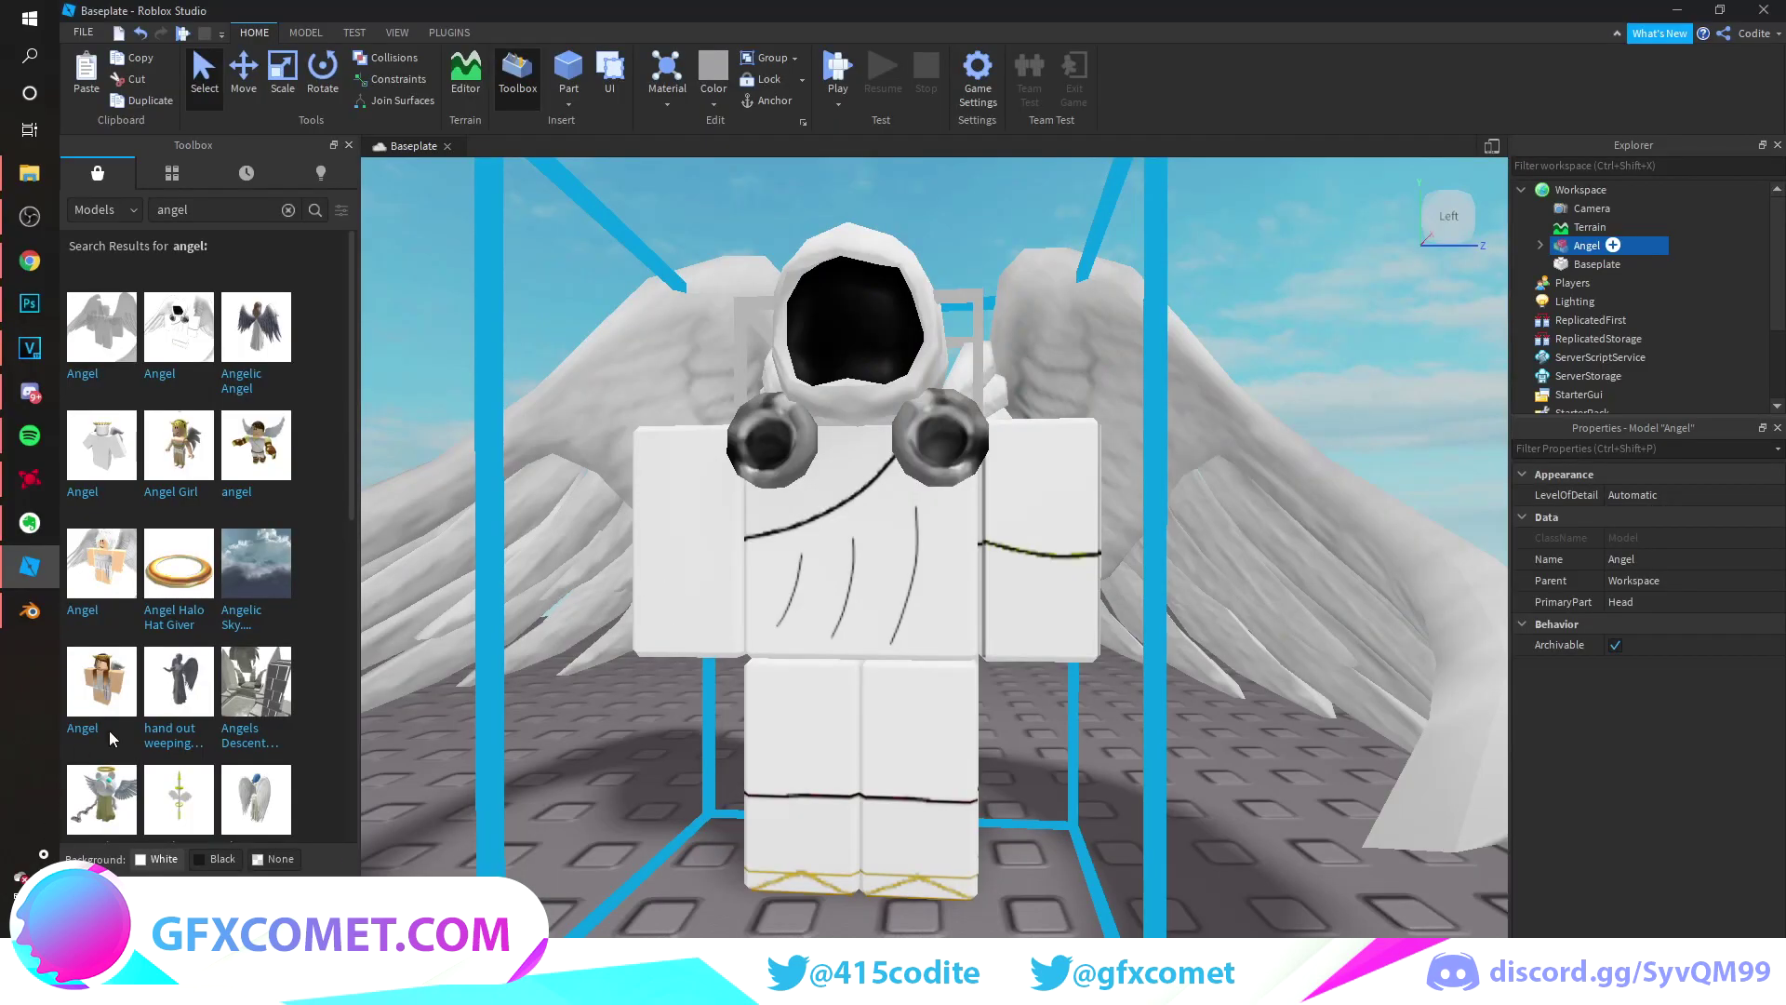
Switch to Blender and delete all default objects from the scene.
click(48, 622)
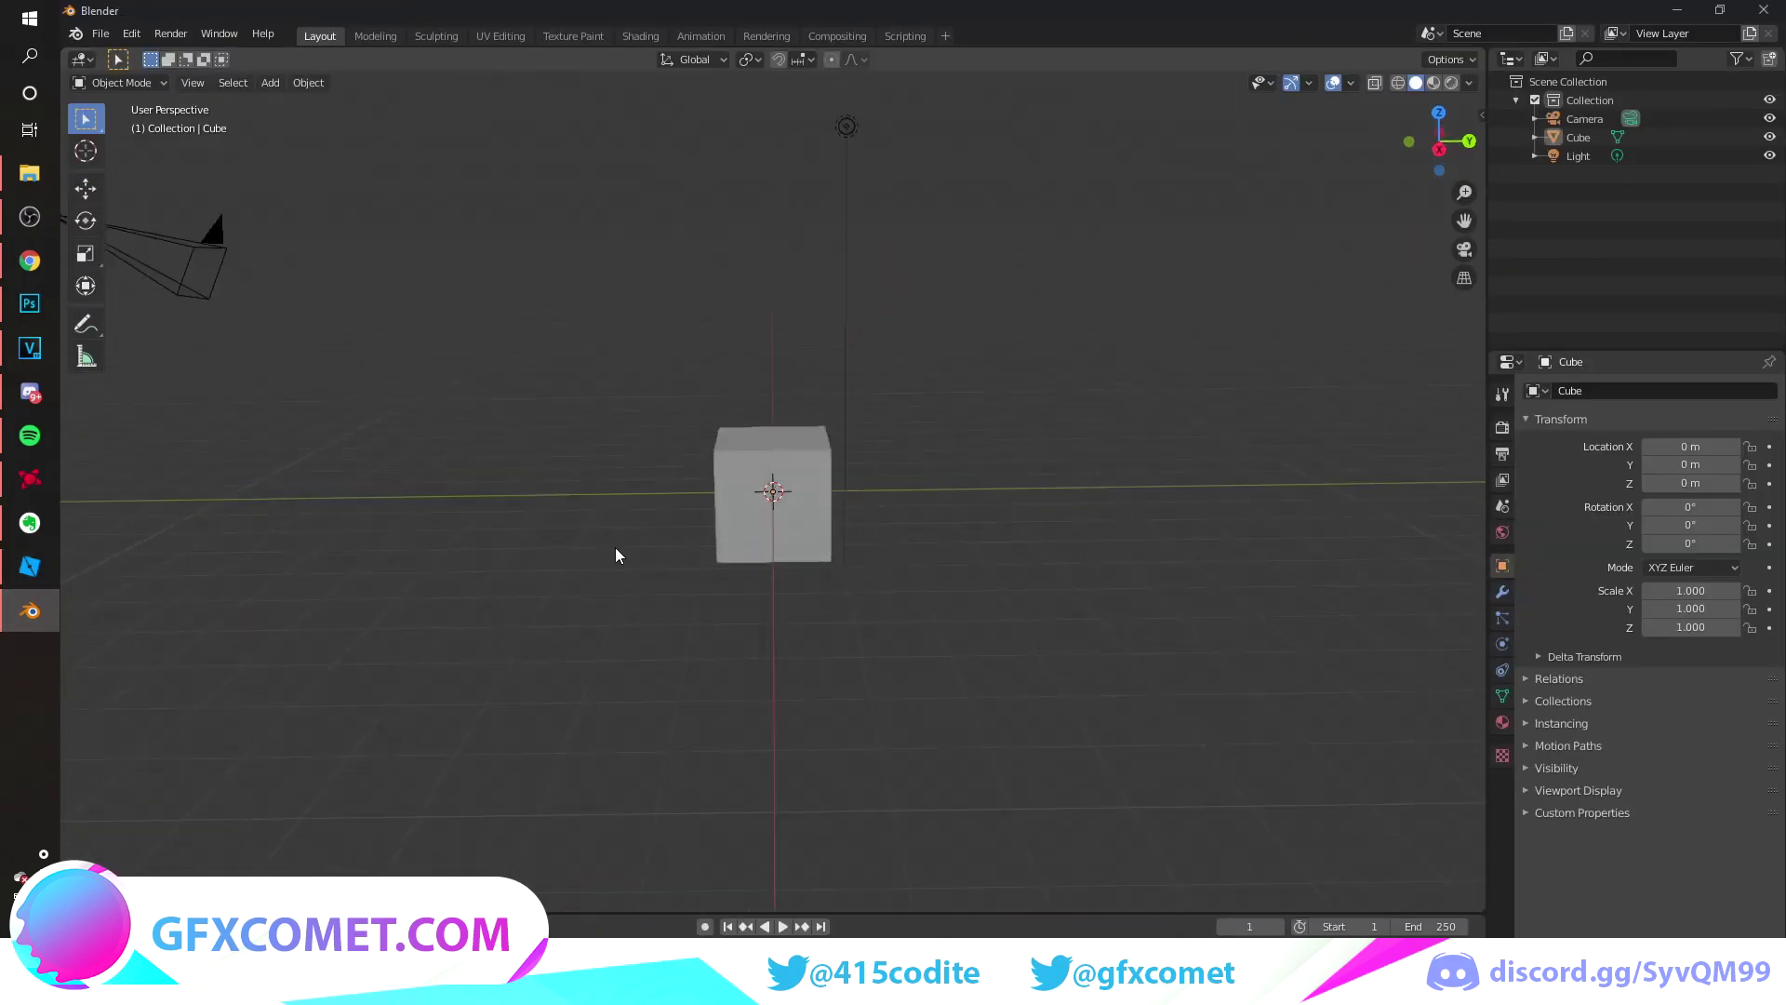
middle_drag(616, 547, 930, 586)
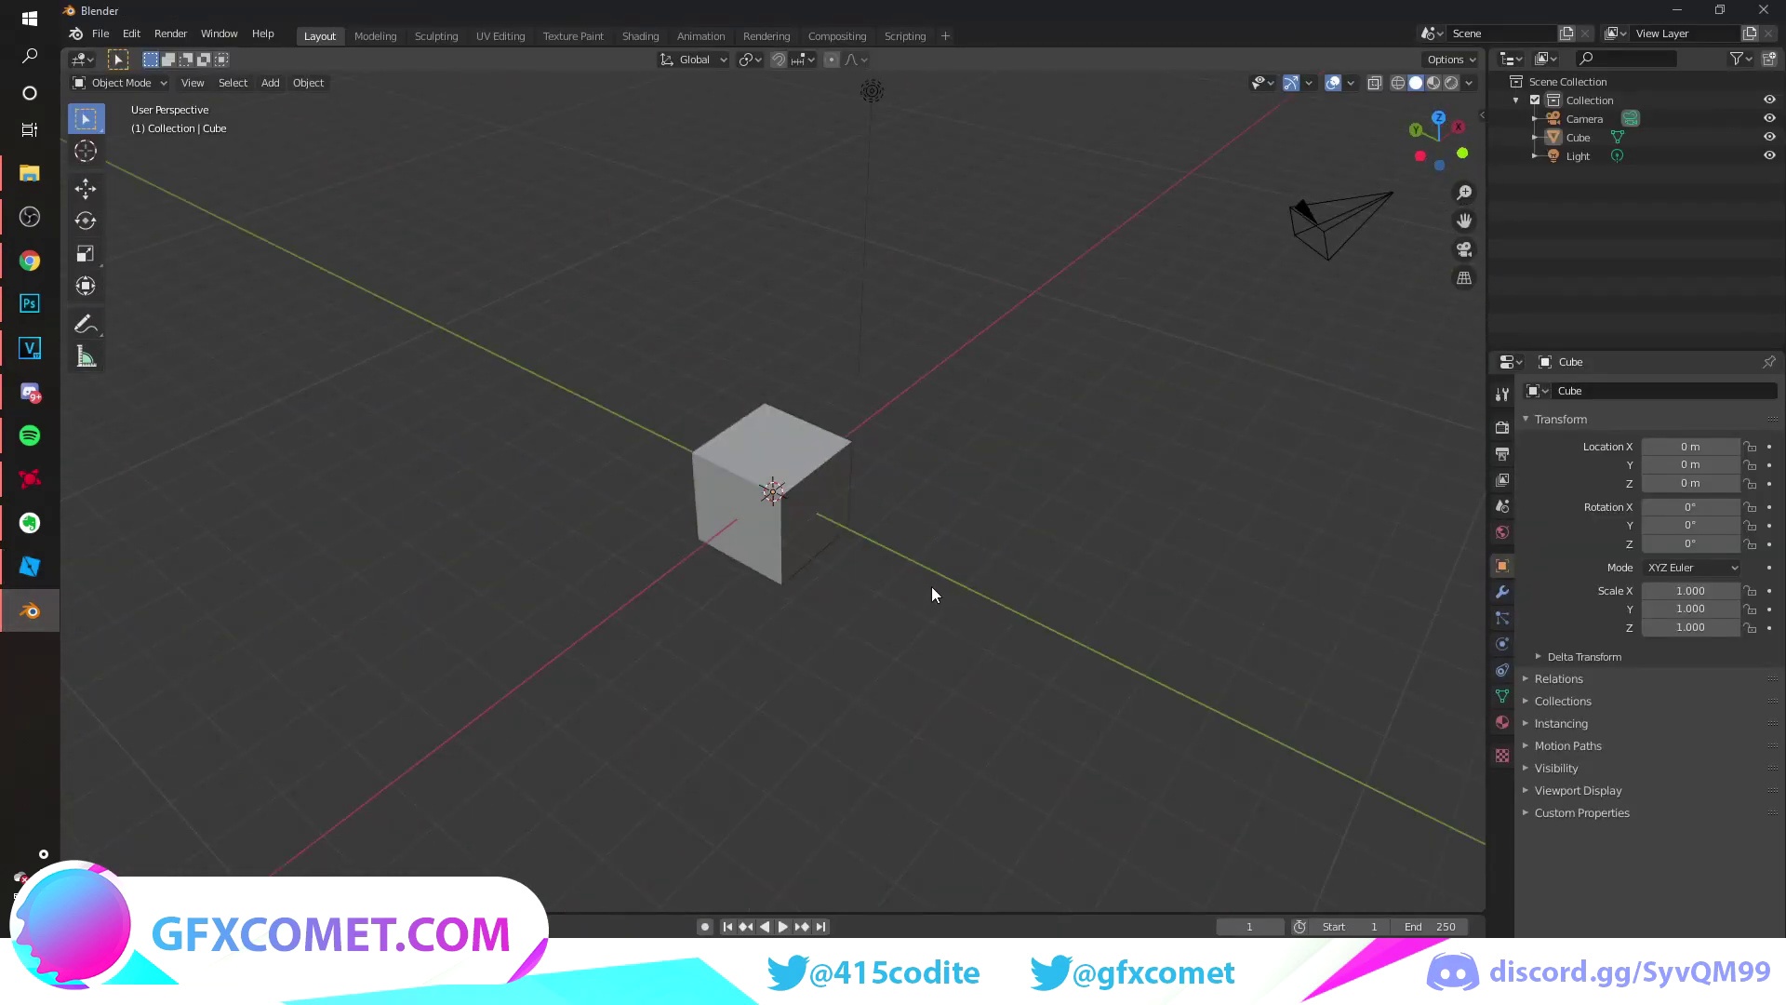
key(a)
key(x)
click(934, 586)
middle_drag(715, 550, 521, 437)
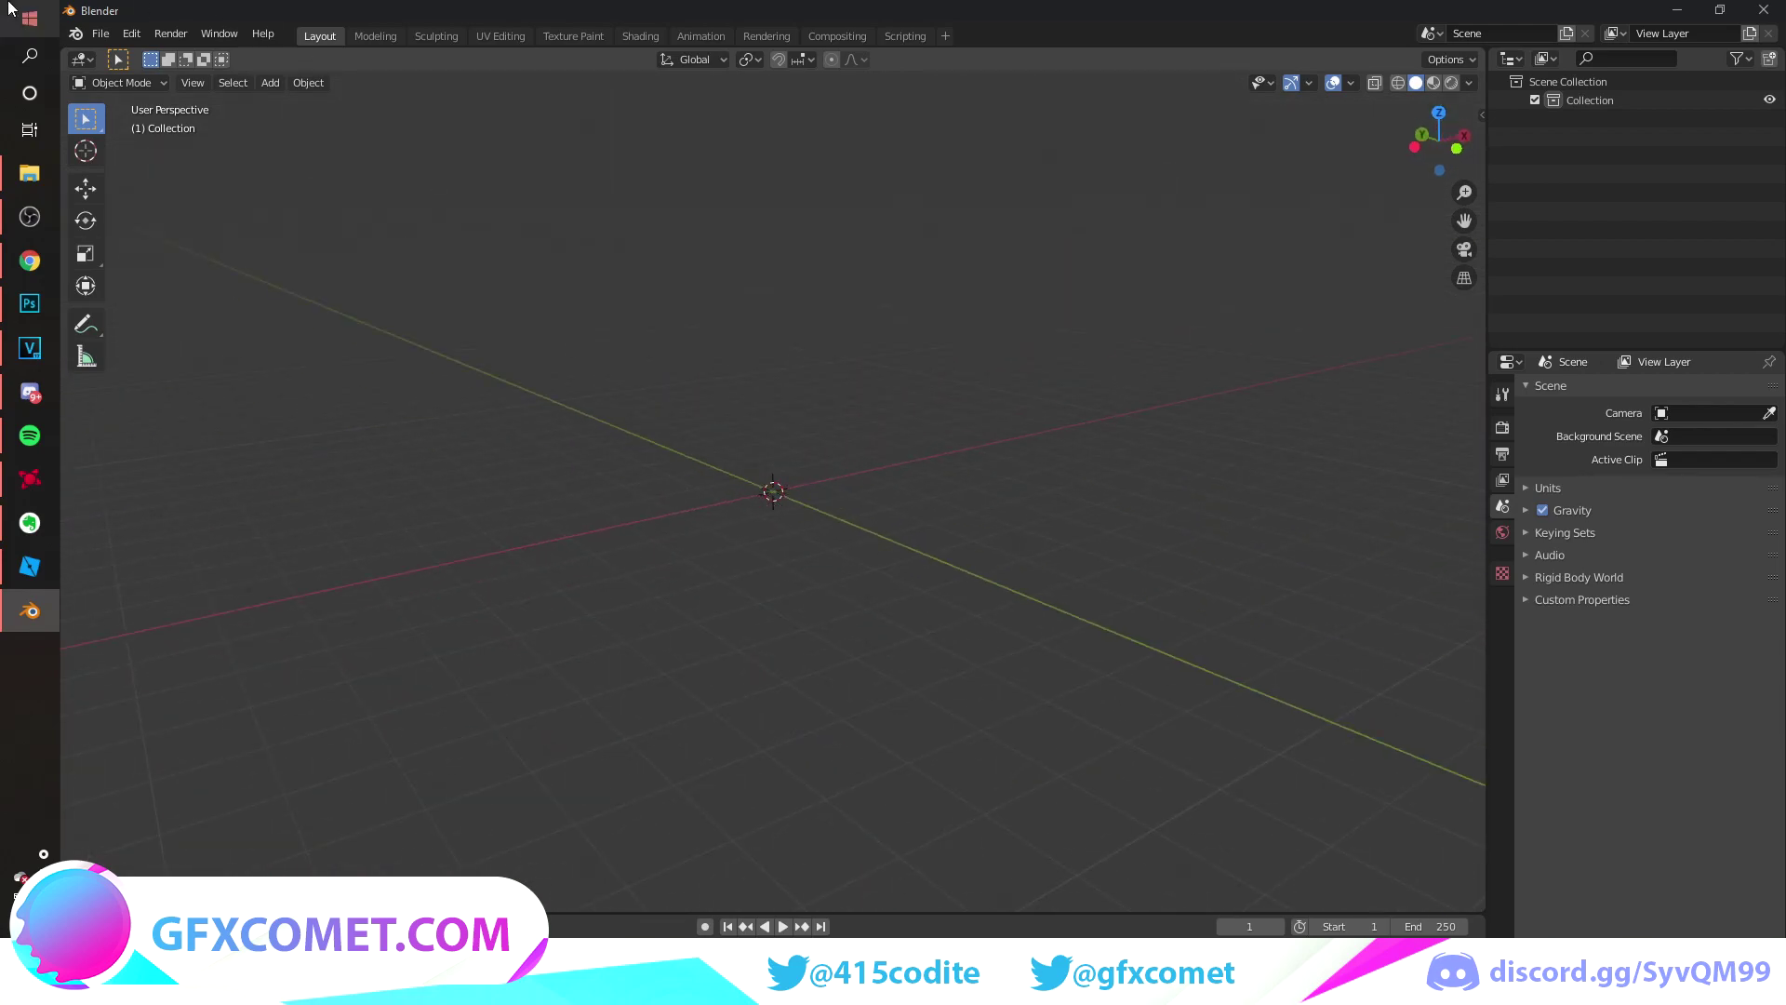
Import the exported angel model and set its origin to its geometry.
click(98, 36)
mouse_move(210, 282)
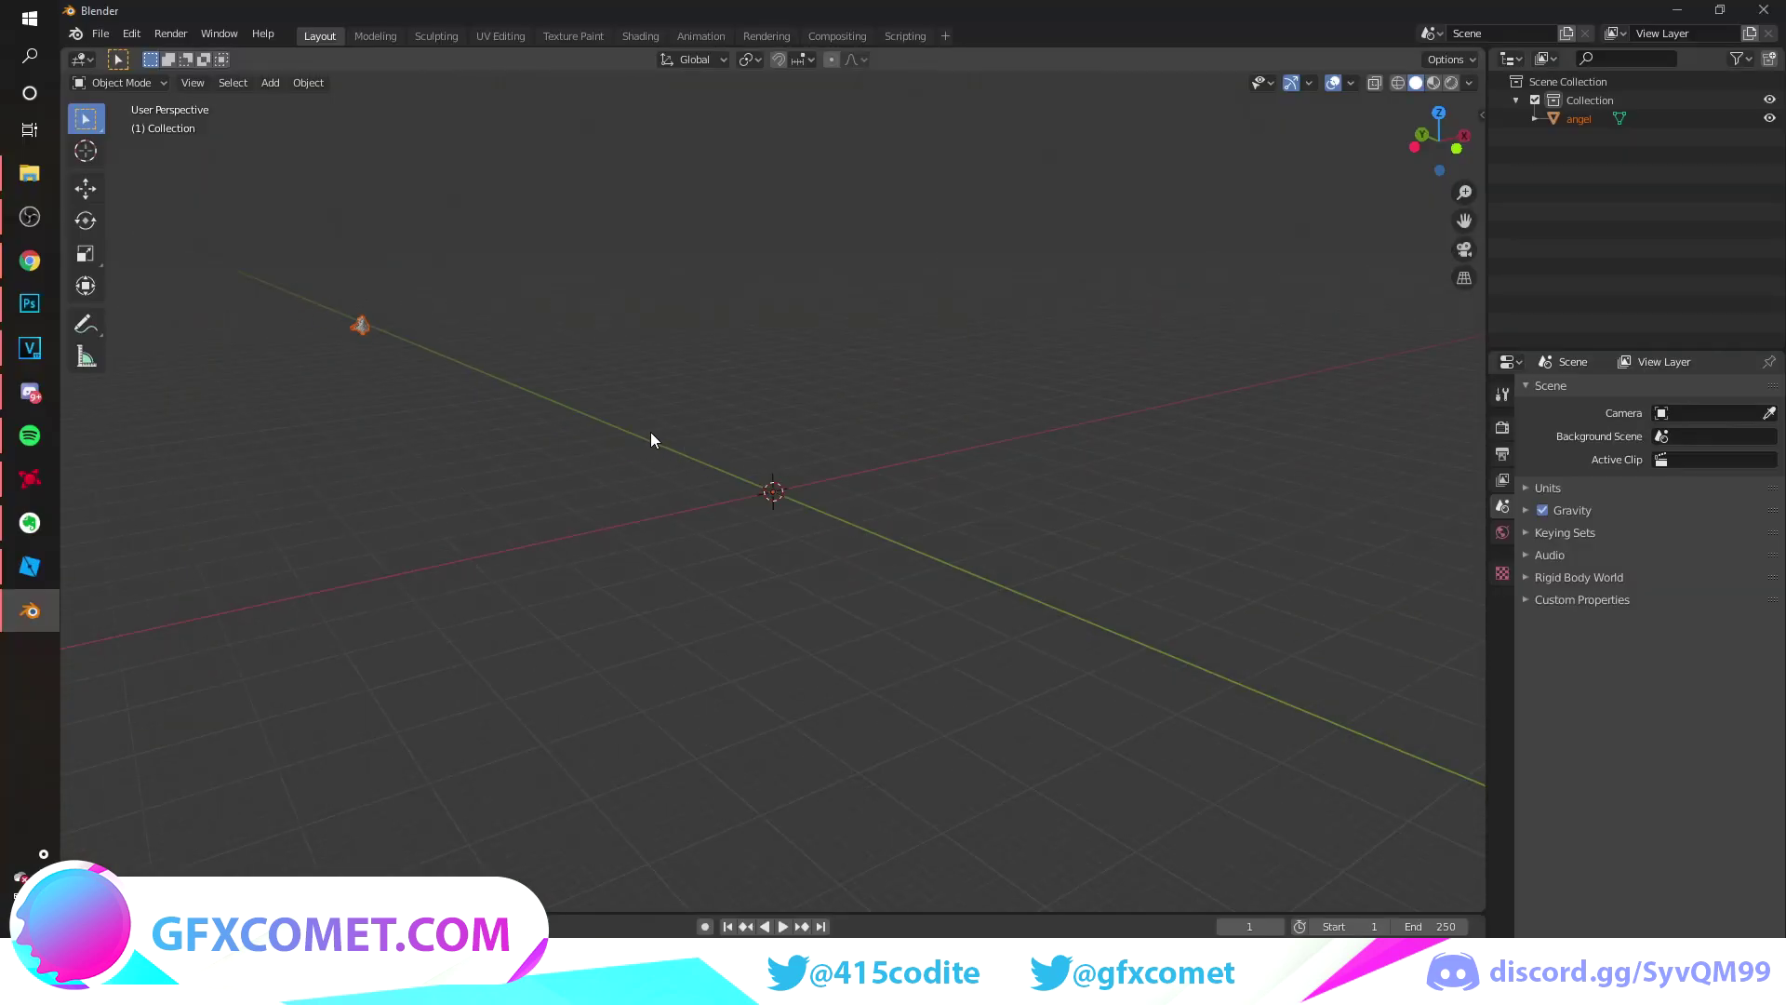
middle_drag(651, 432, 1108, 514)
click(308, 82)
mouse_move(365, 122)
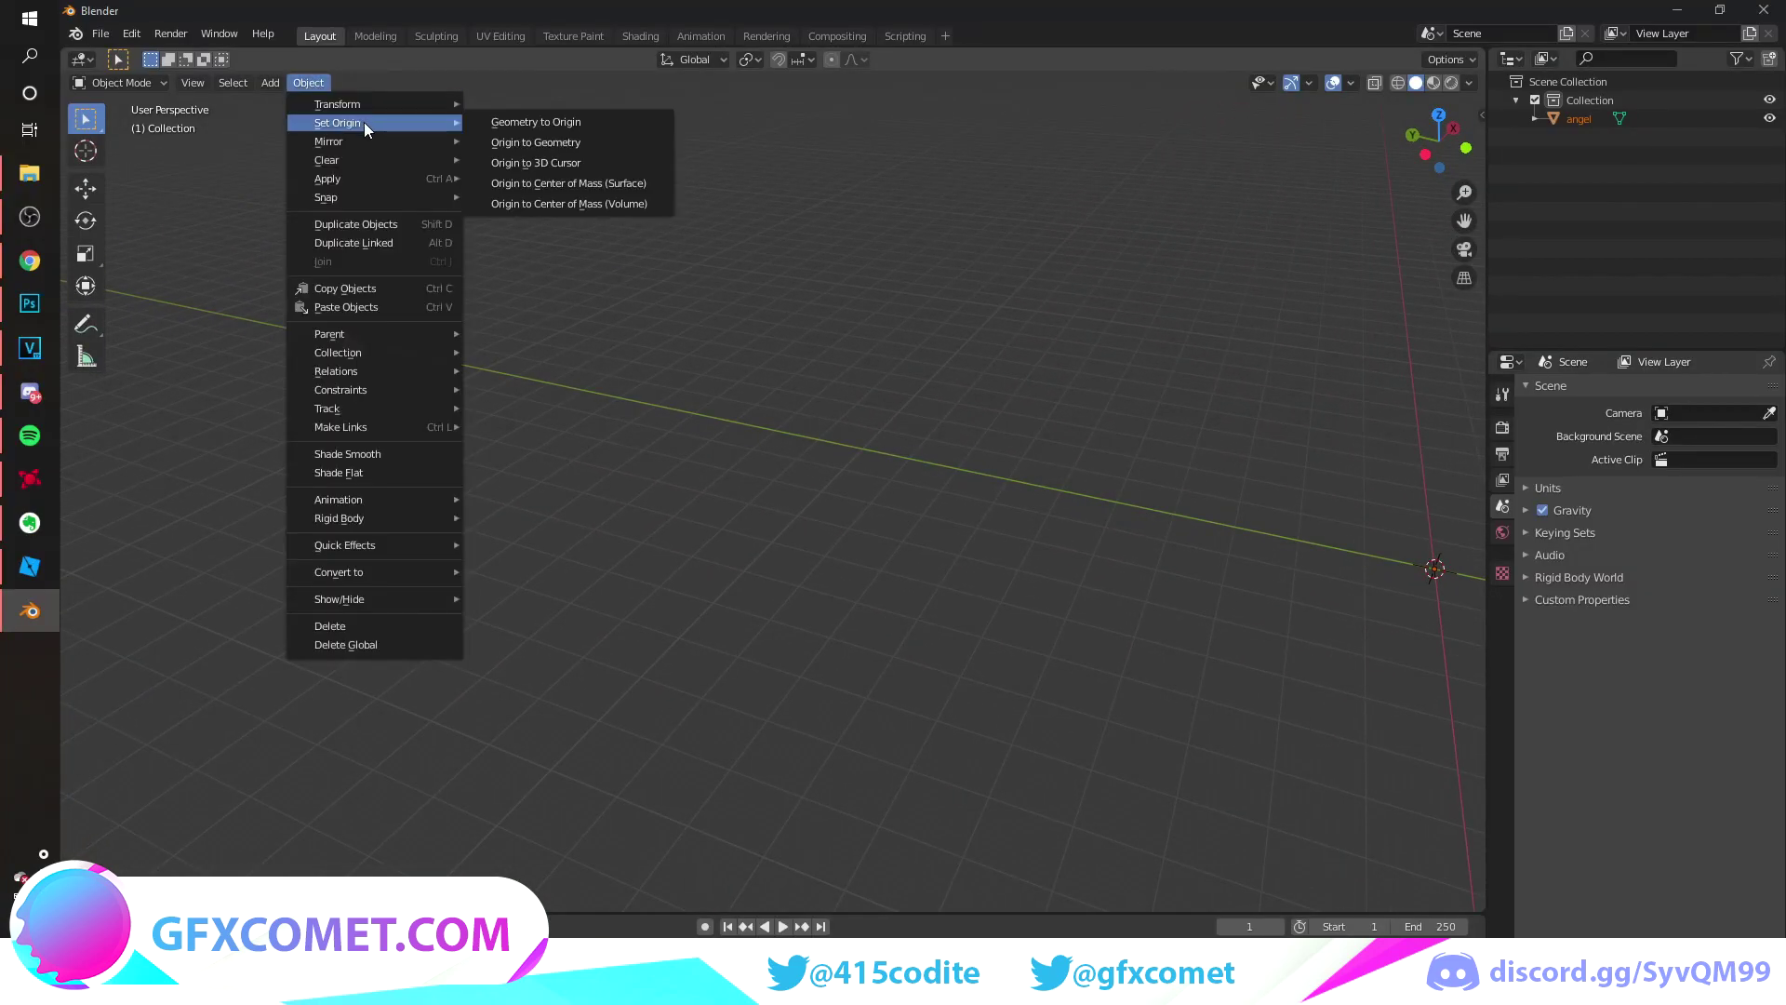
click(522, 143)
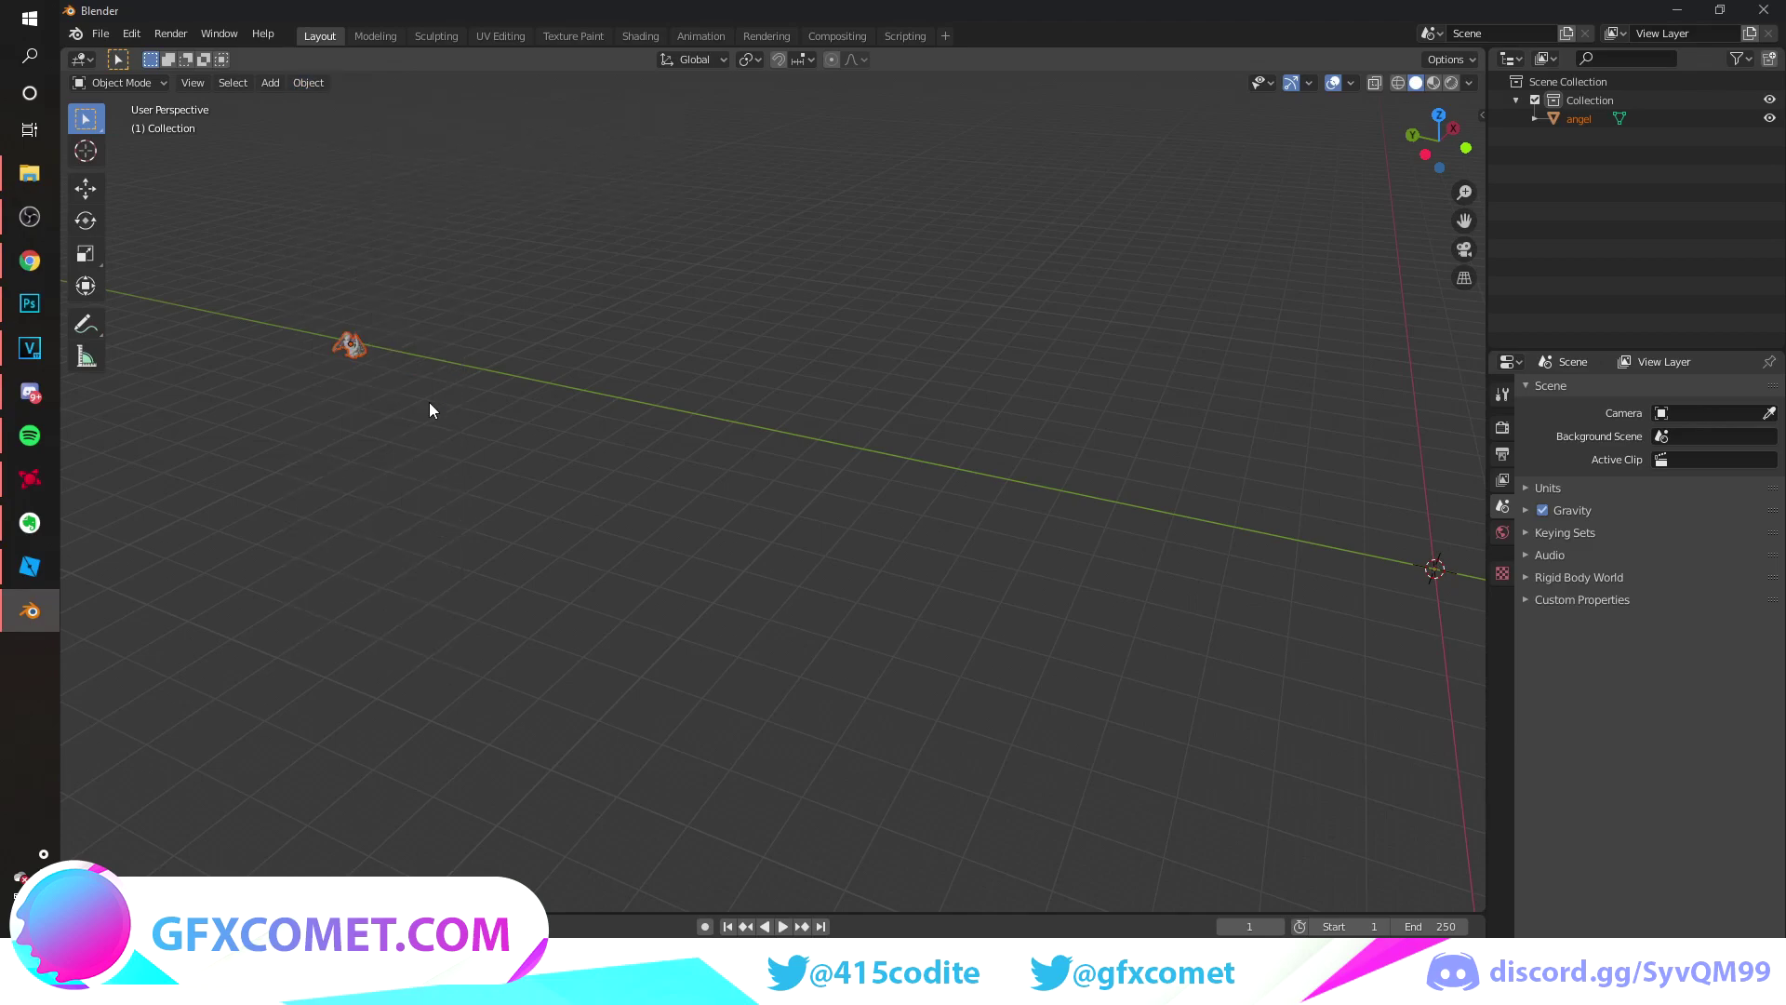
Move the angel model close to the world origin.
middle_drag(428, 401, 897, 445)
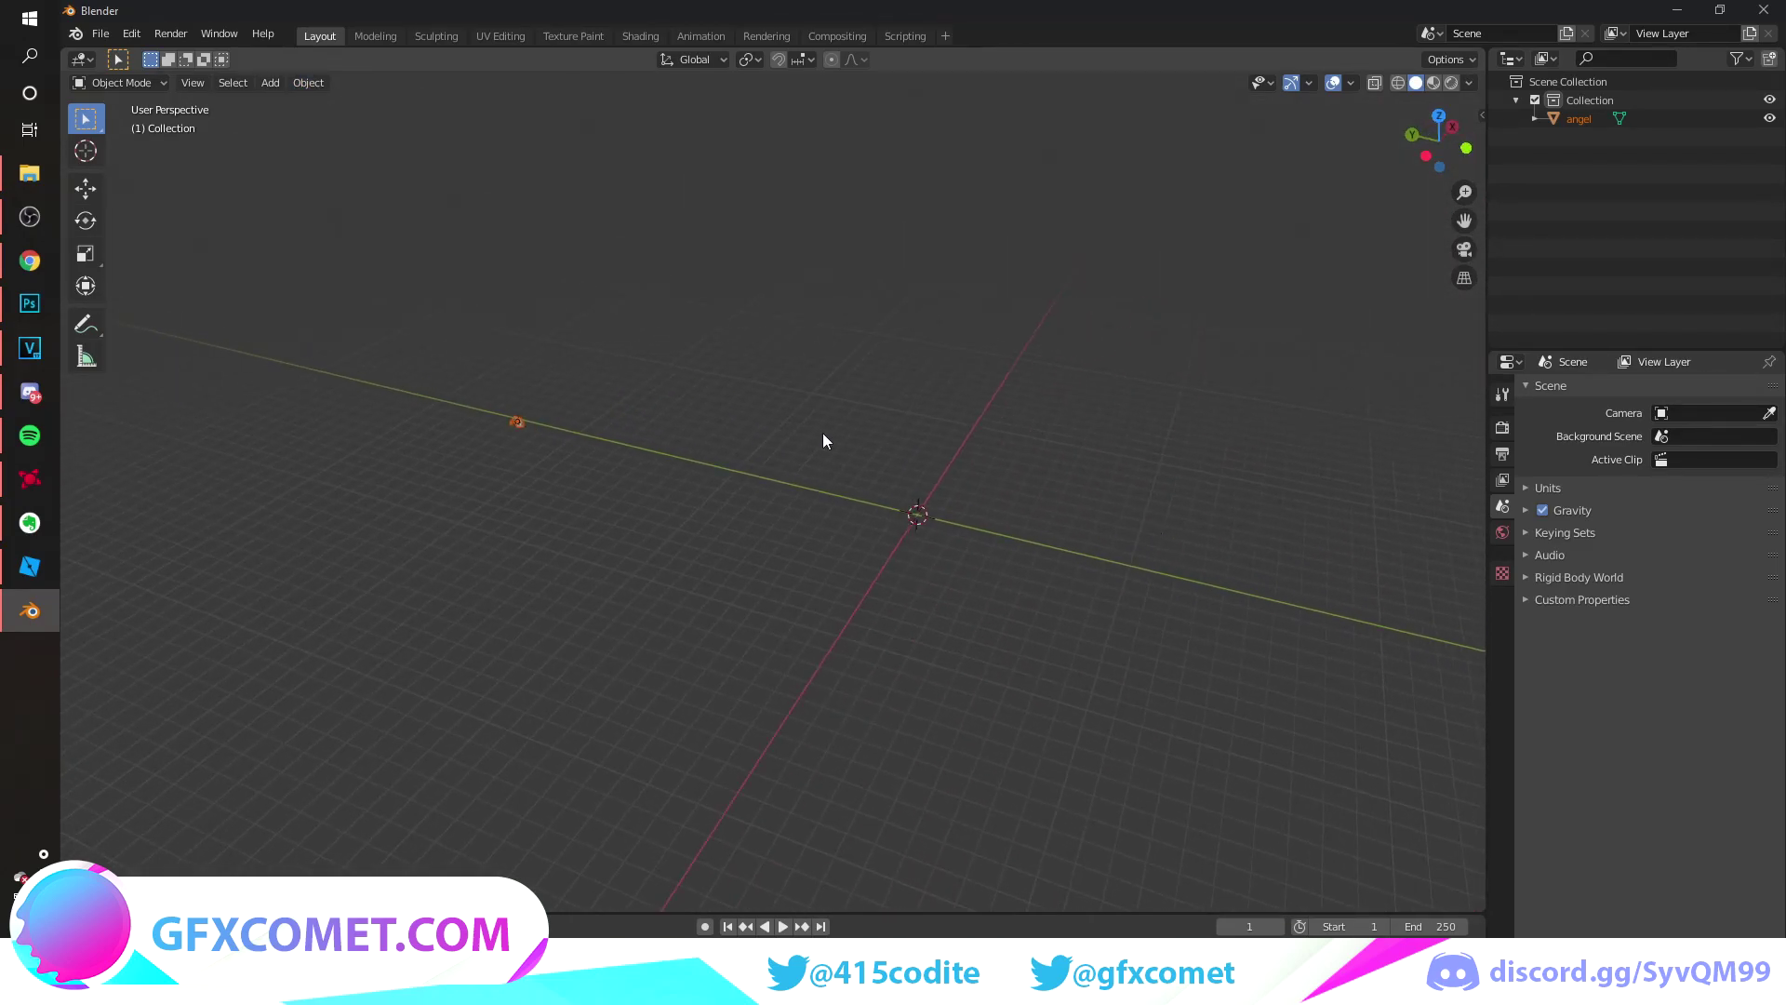
key(g)
click(1020, 498)
scroll(923, 565, up, 8)
shift+middle_drag(1302, 556, 916, 502)
scroll(1041, 582, up, 4)
middle_drag(1046, 586, 1247, 476)
scroll(1025, 484, up, 4)
middle_drag(1165, 428, 1221, 421)
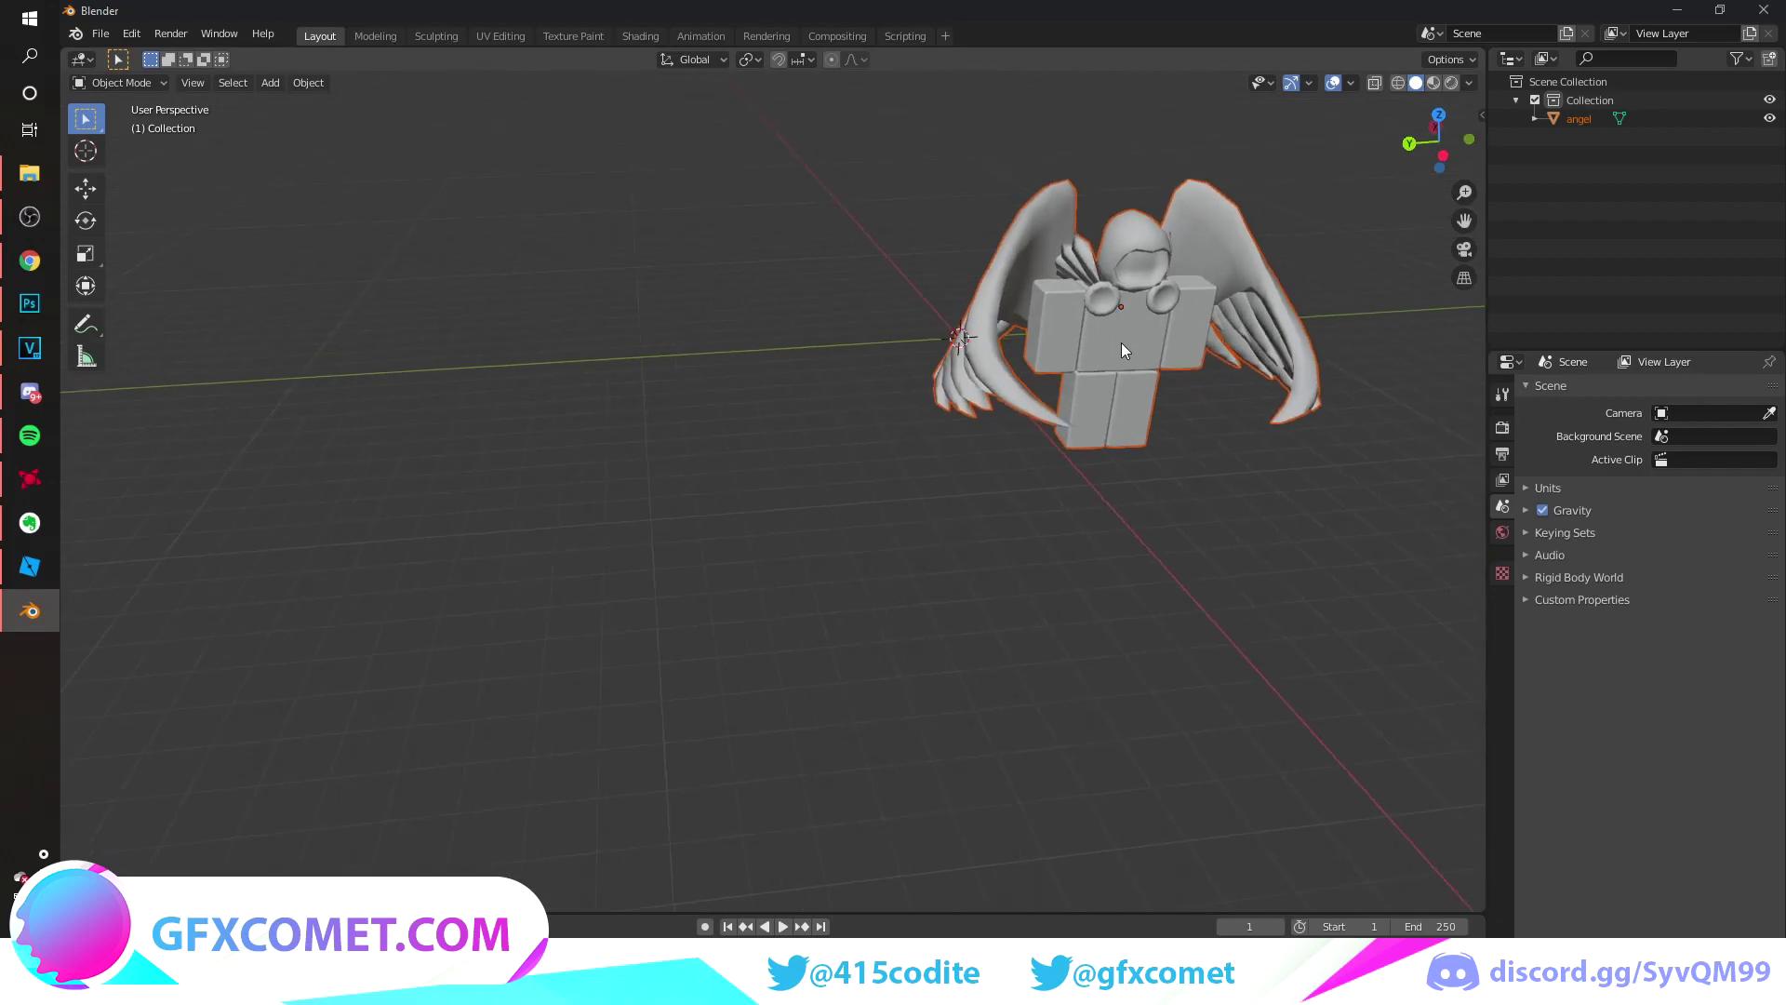
shift+middle_drag(1120, 343, 655, 435)
Switch the viewport to rendered shading and check the angel model's textures from the front.
click(1453, 85)
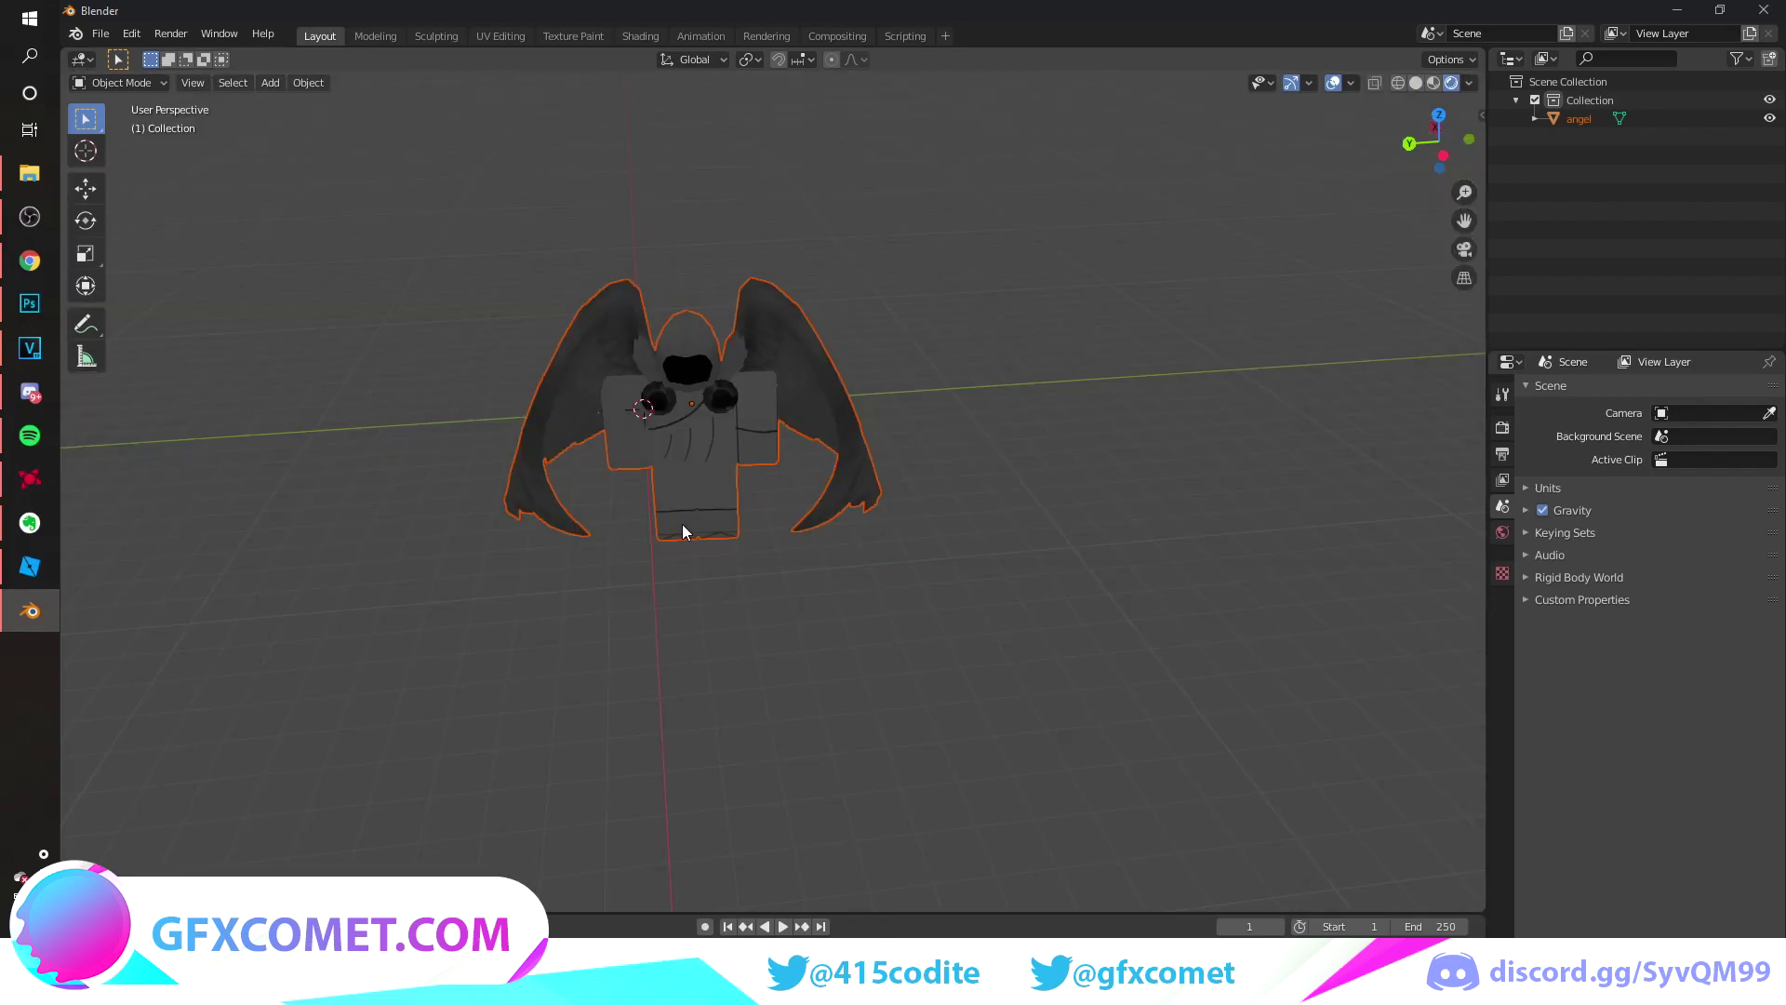
scroll(707, 502, up, 3)
mouse_move(733, 488)
middle_down()
mouse_move(707, 394)
mouse_move(723, 322)
middle_up()
mouse_move(702, 441)
middle_down()
mouse_move(626, 474)
mouse_move(829, 419)
mouse_move(545, 489)
mouse_move(670, 479)
mouse_move(521, 476)
mouse_move(577, 431)
mouse_move(689, 437)
middle_up()
click(1021, 355)
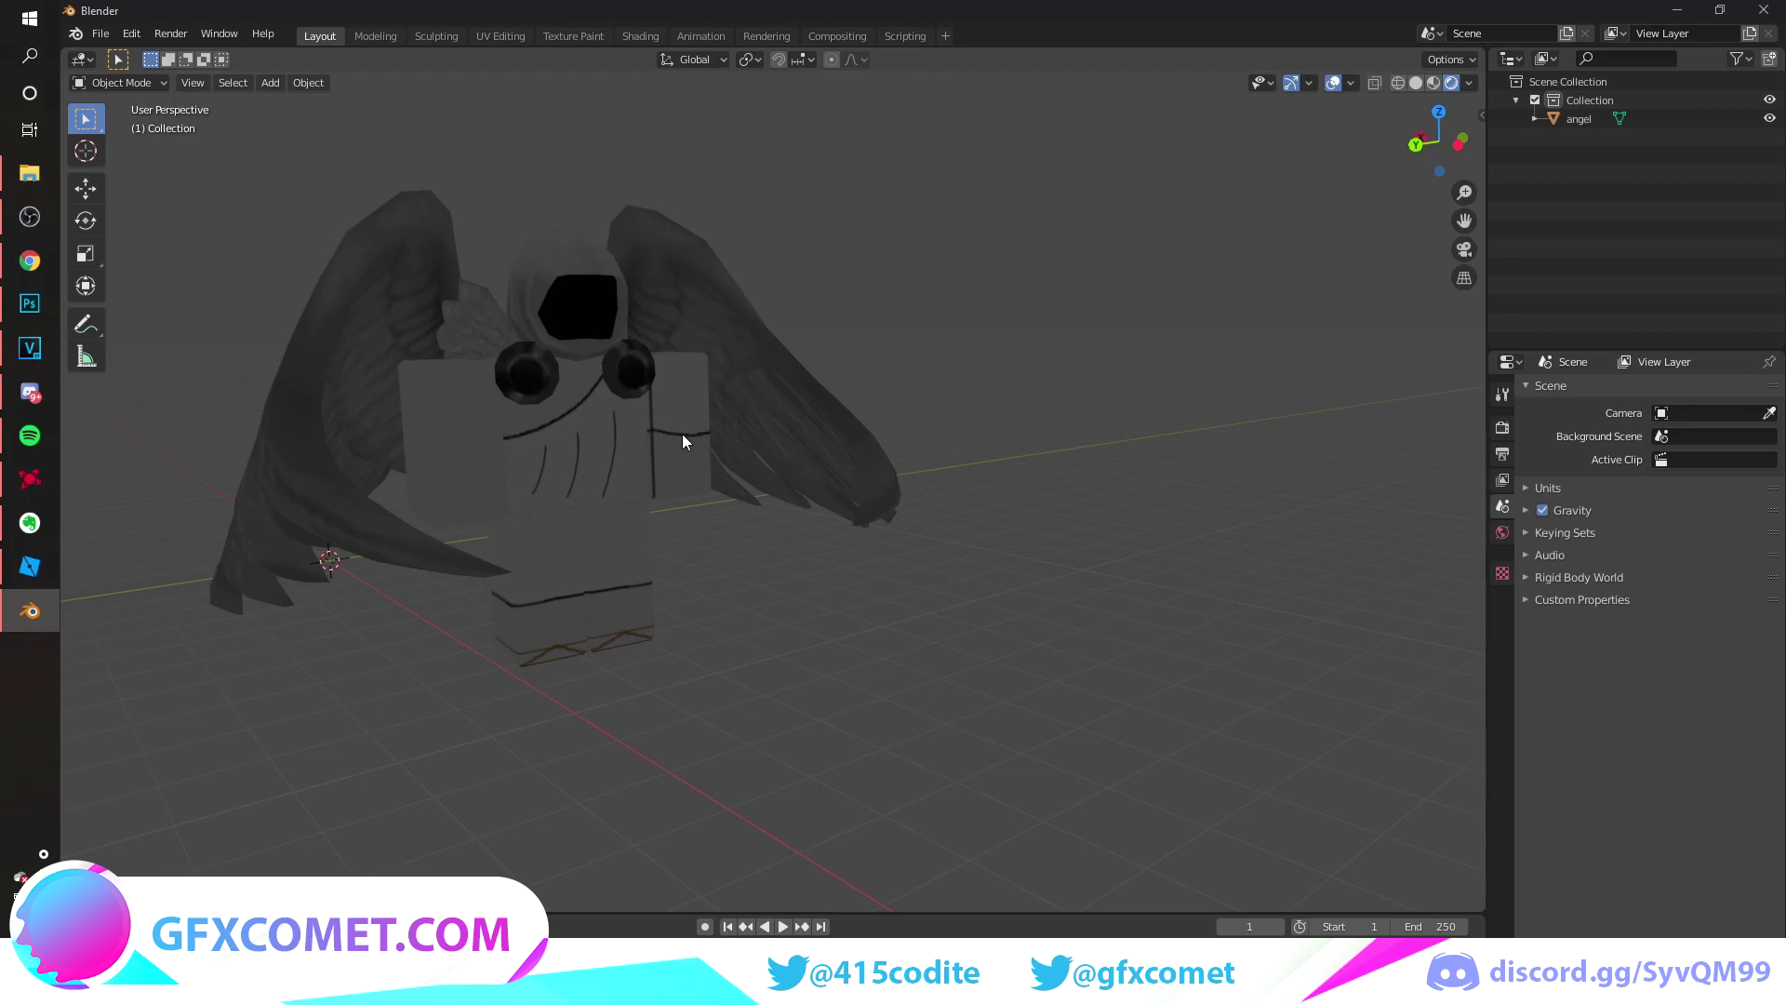
mouse_move(668, 431)
middle_down()
mouse_move(603, 431)
mouse_move(676, 409)
middle_up()
click(675, 409)
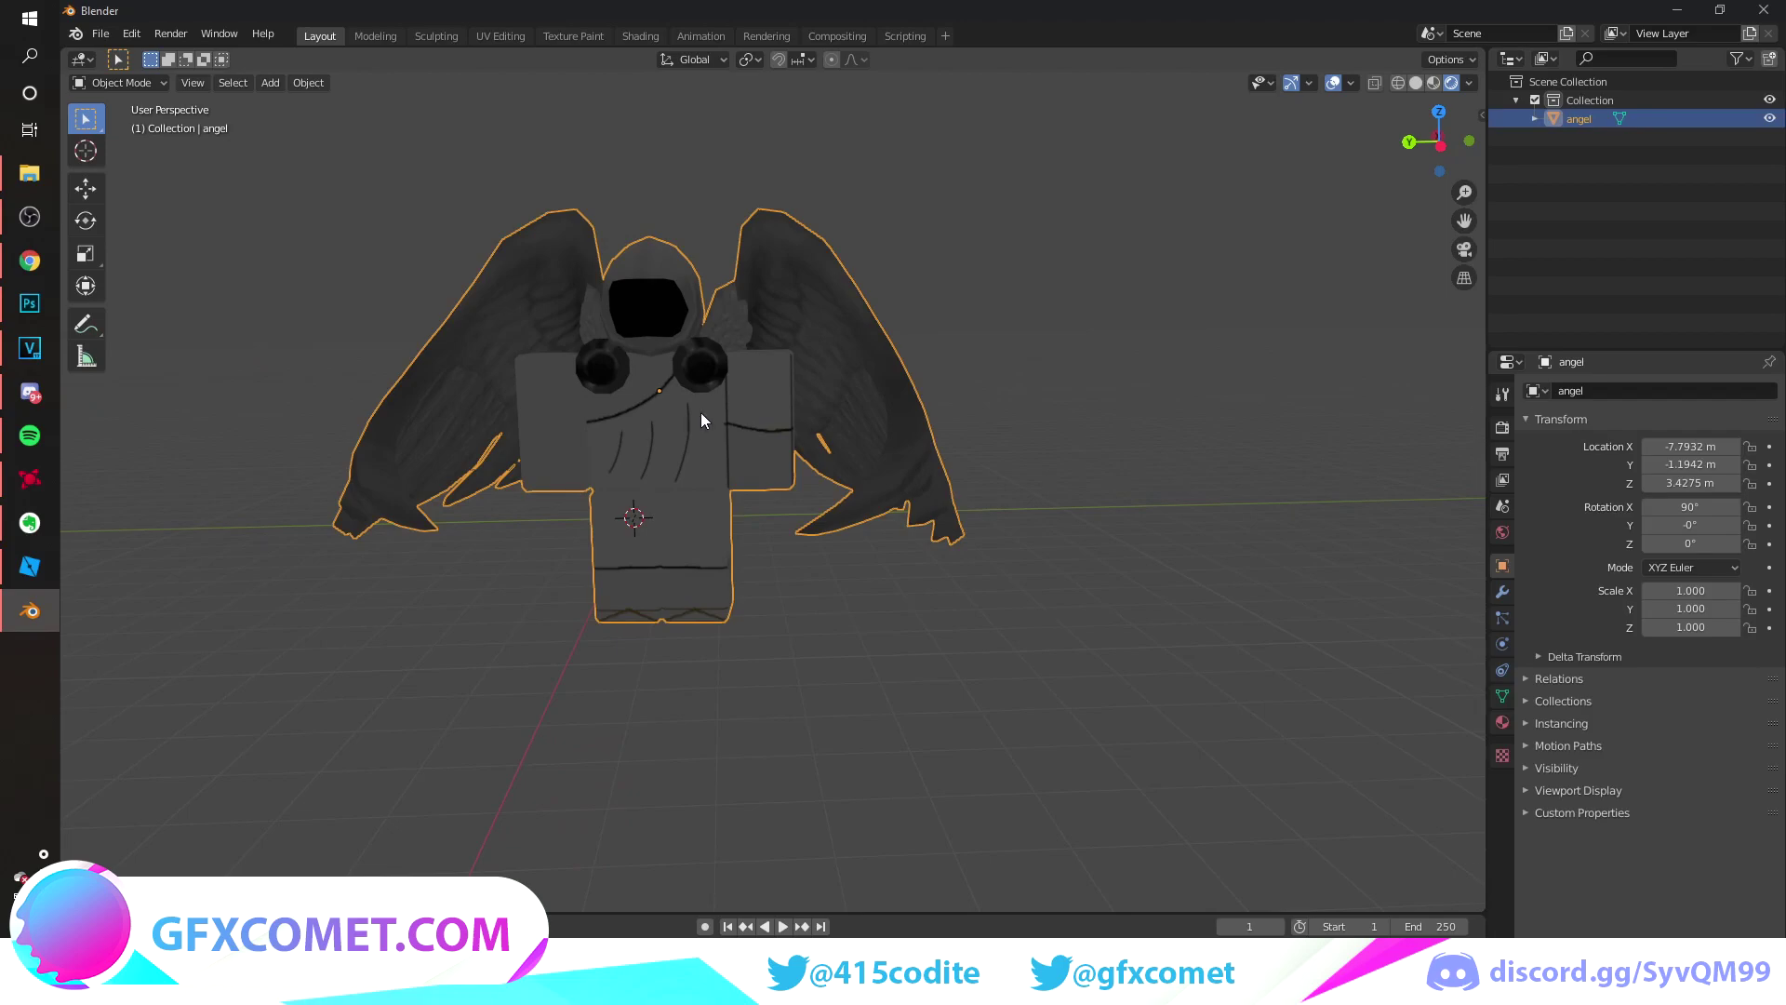
mouse_move(636, 426)
middle_down()
mouse_move(729, 476)
mouse_move(747, 456)
mouse_move(612, 439)
mouse_move(653, 437)
middle_up()
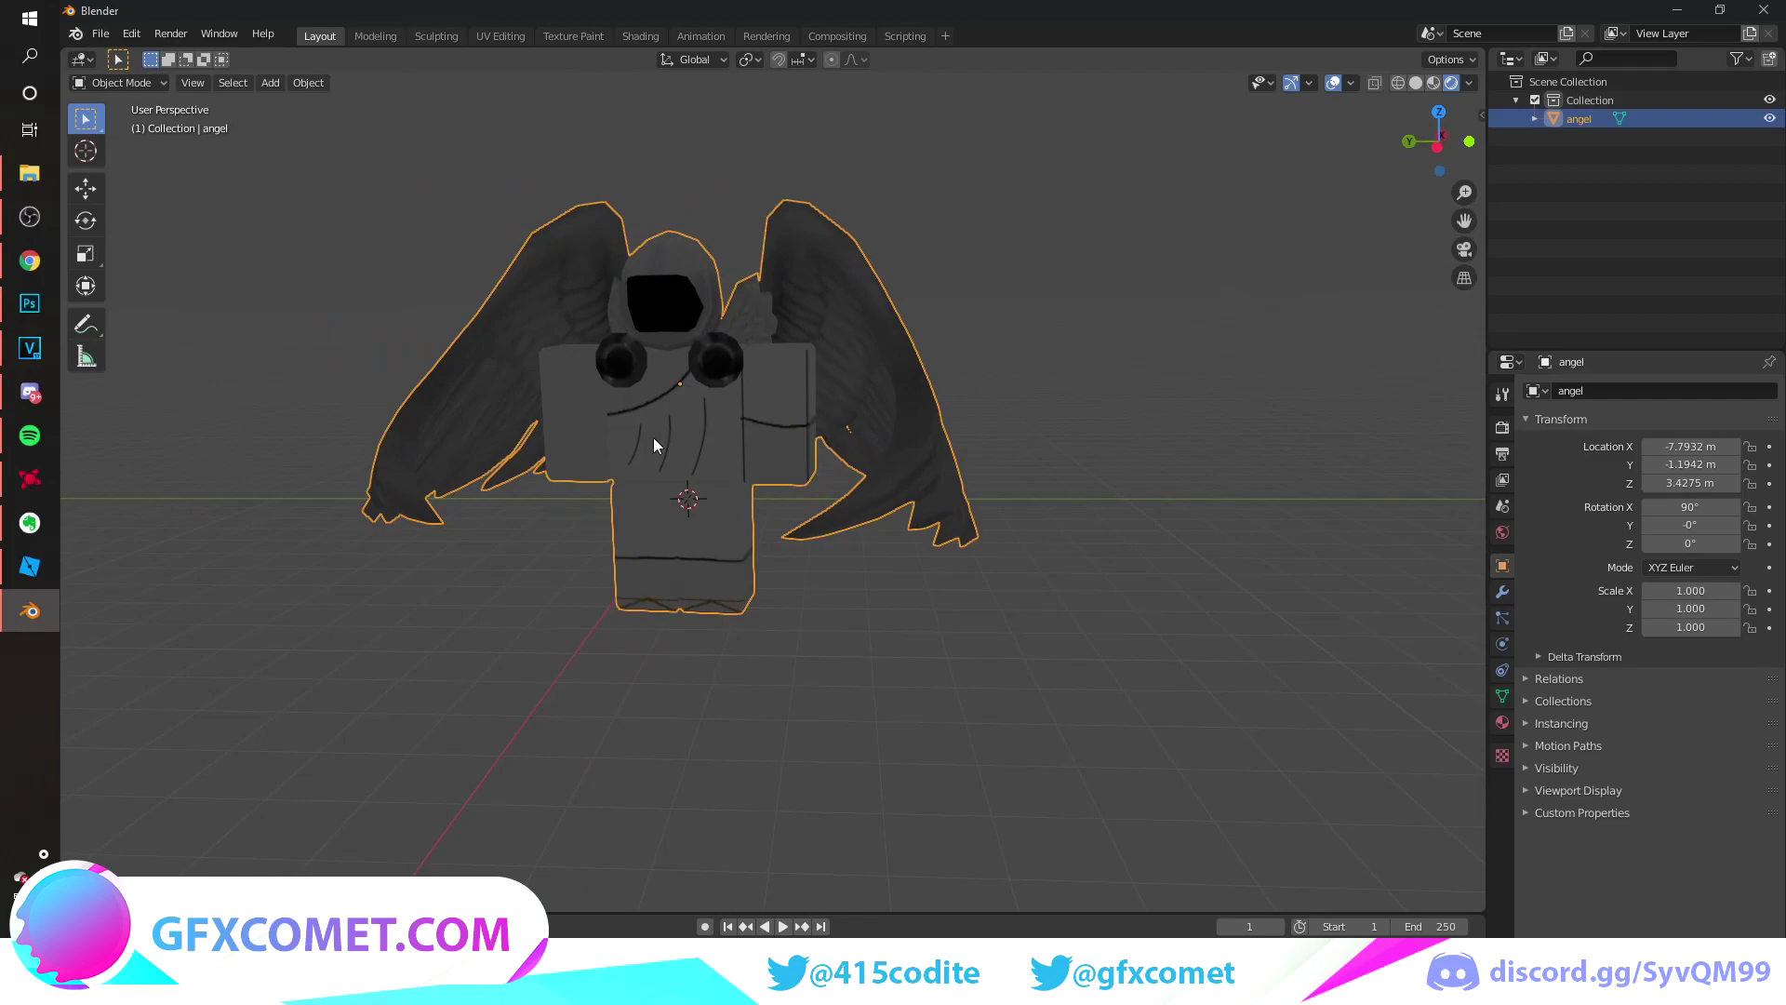
Use an Environment Texture for the world background colour.
click(1502, 532)
click(1767, 513)
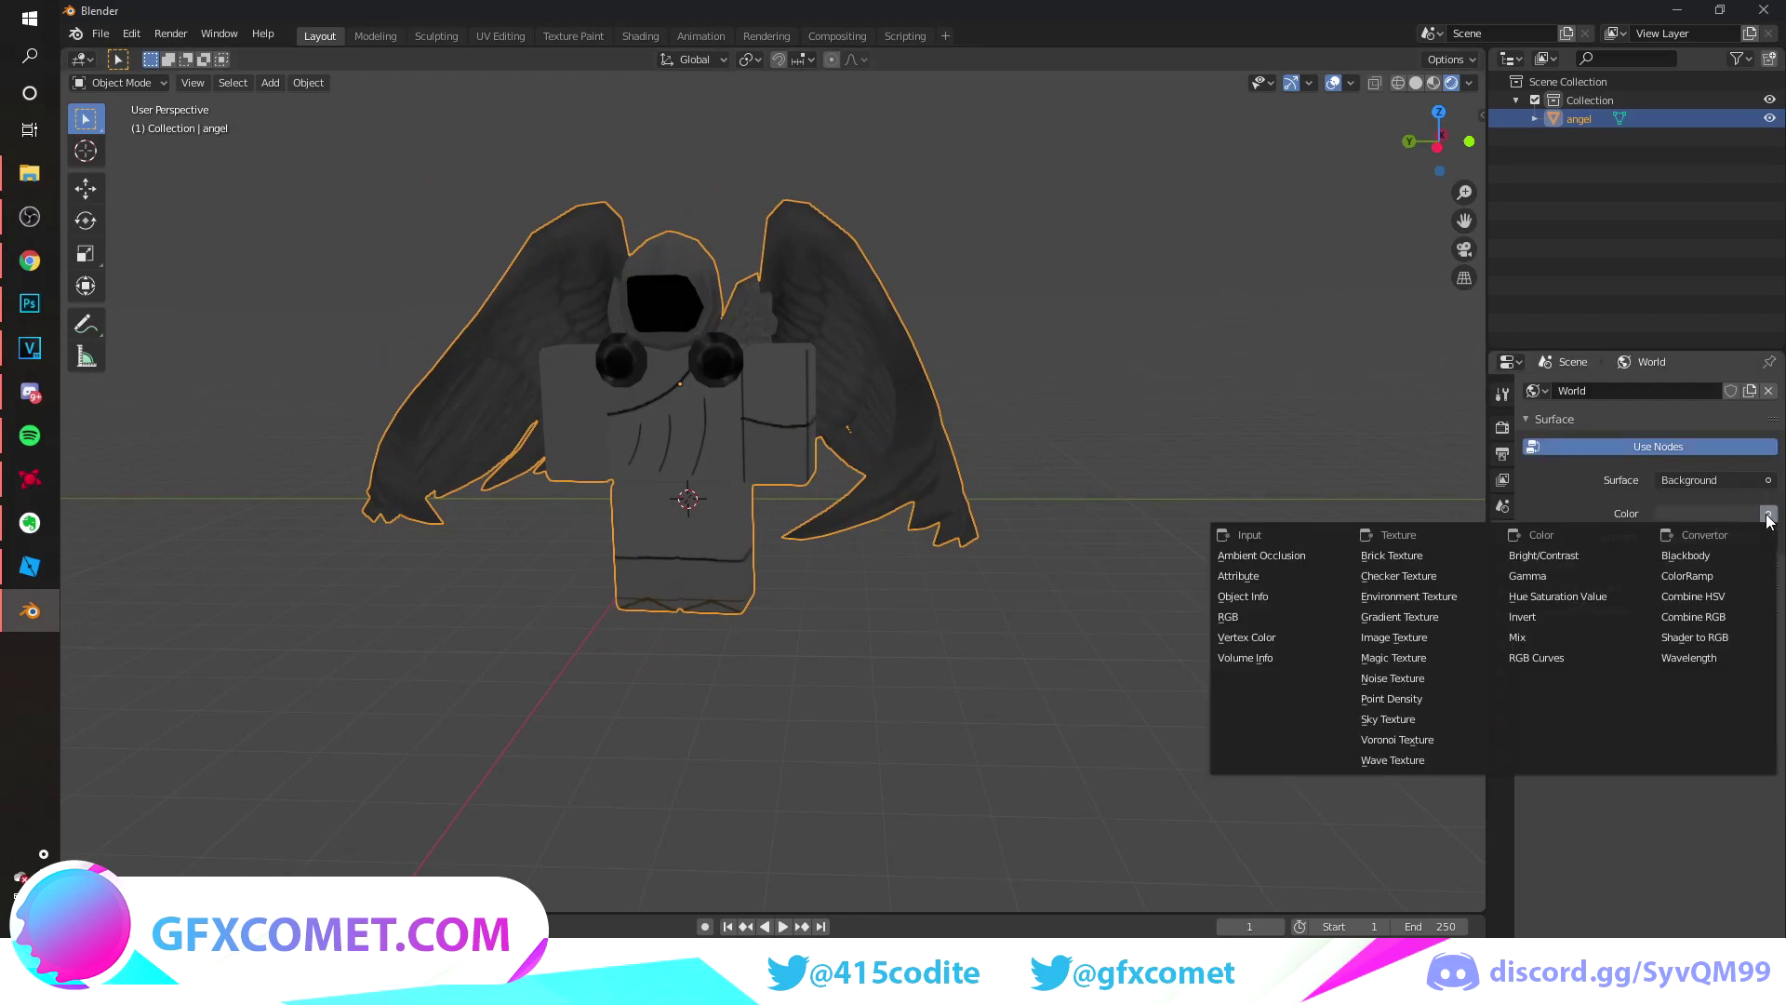
click(1380, 596)
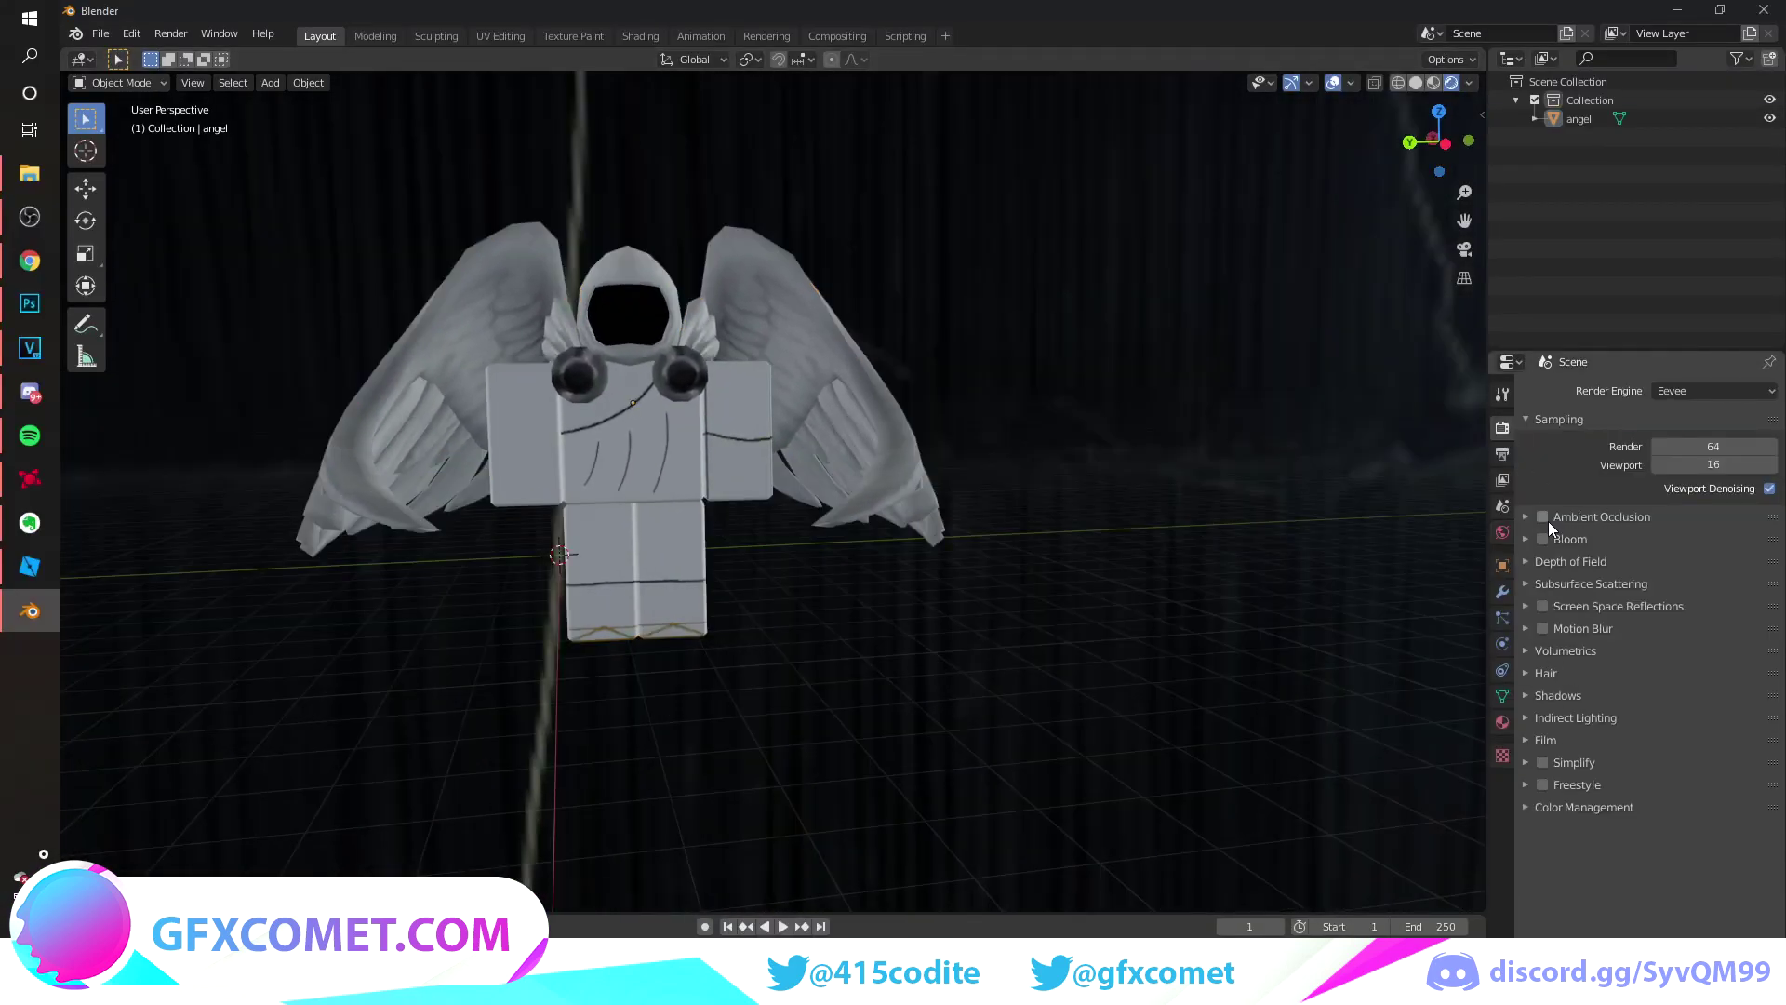
Enable Ambient Occlusion, Bloom and Screen Space Reflections for the Eevee renderer.
click(1543, 517)
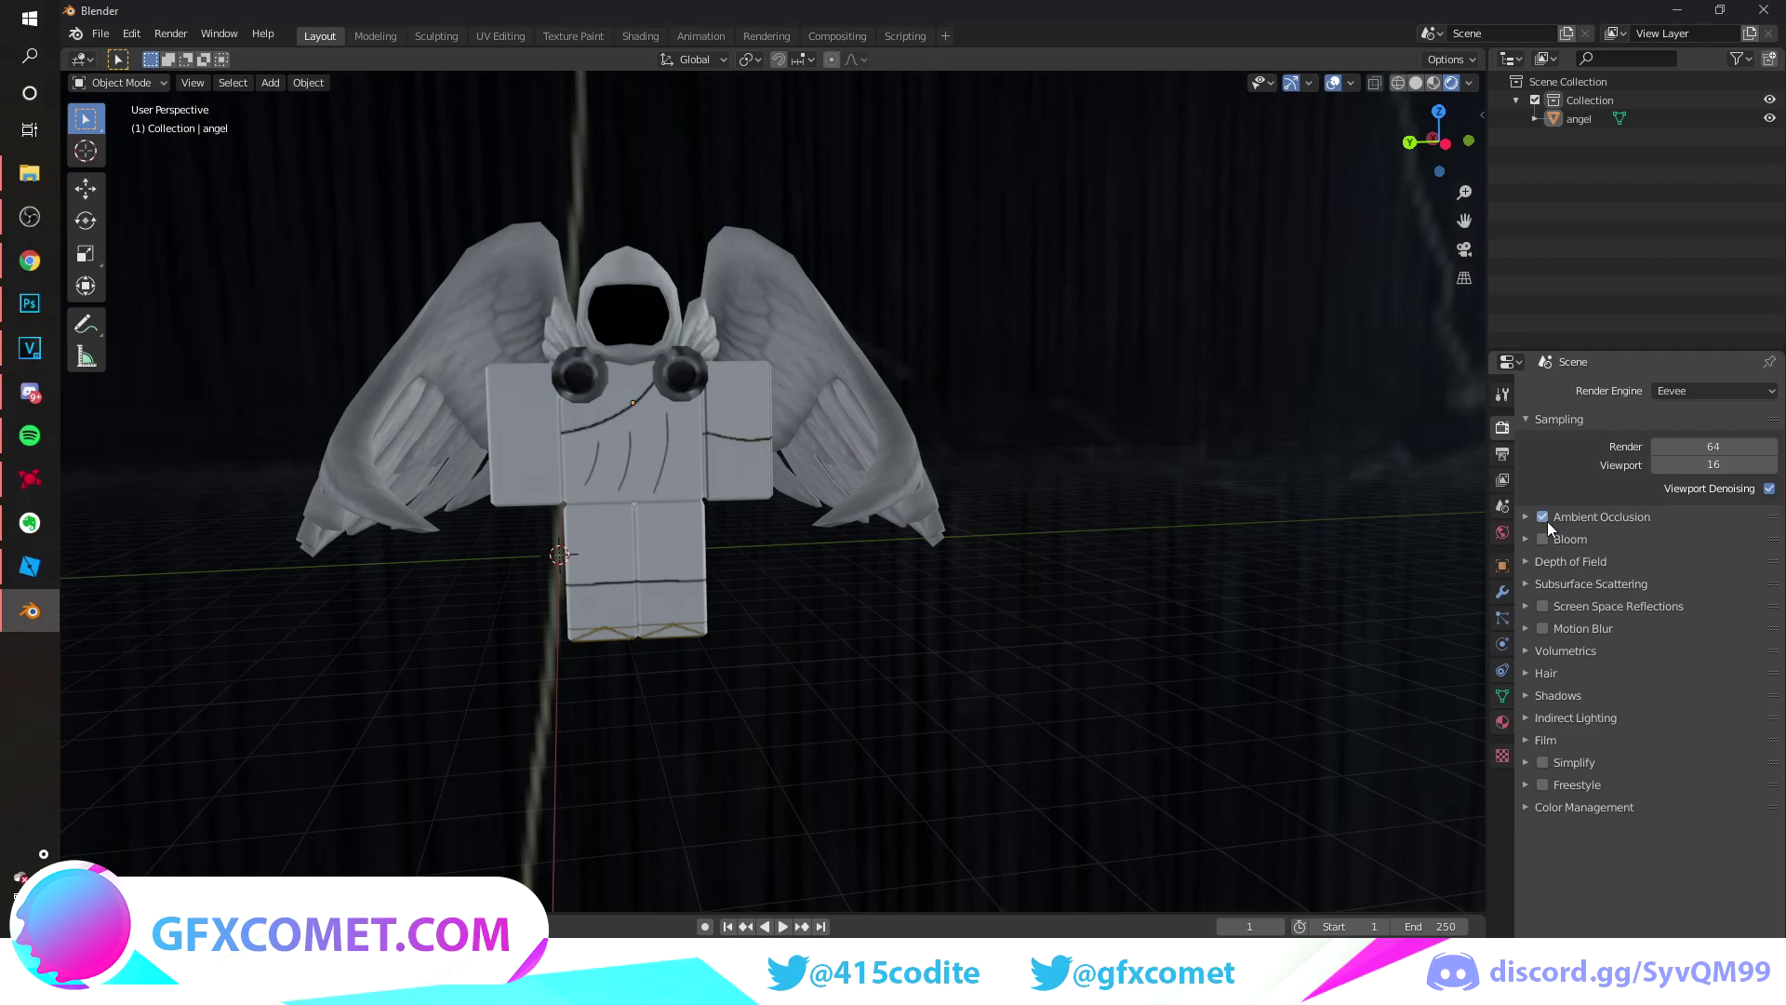
click(1542, 605)
middle_drag(684, 566, 824, 521)
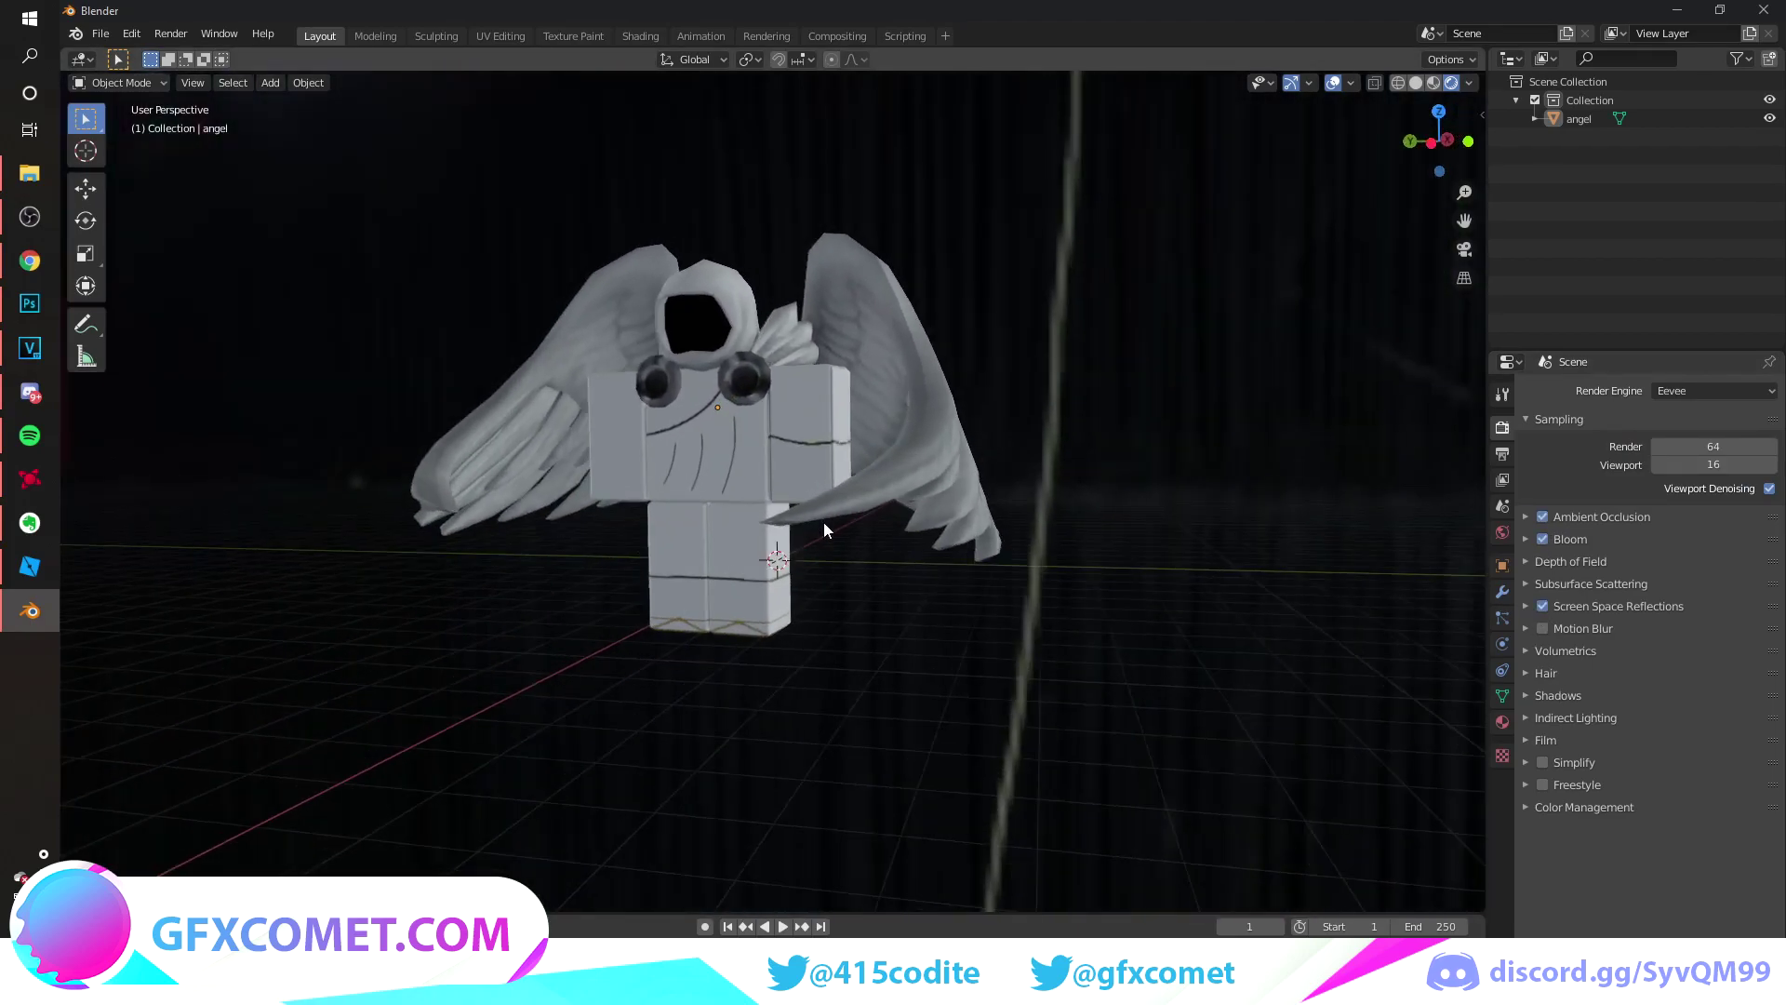
Add a Sun light and raise it along the Z axis above the angel.
key(shift+a)
mouse_move(811, 731)
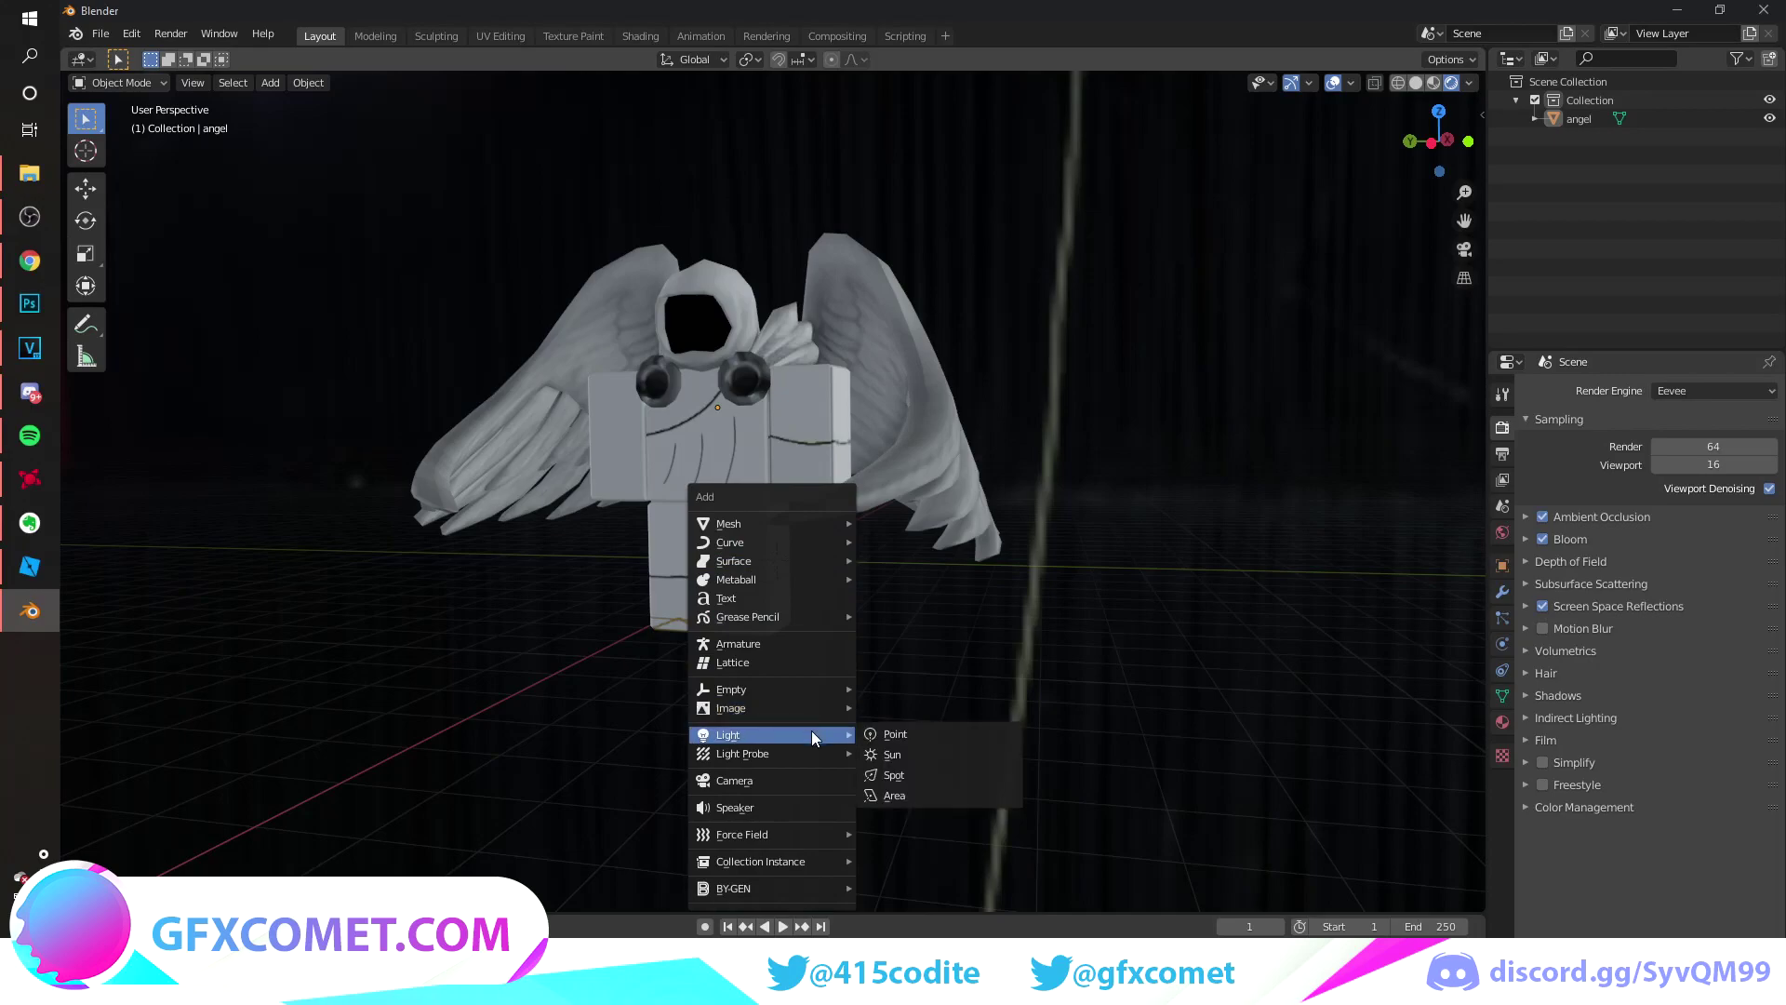
click(940, 753)
scroll(755, 437, down, 4)
middle_drag(755, 437, 757, 574)
key(g)
key(z)
click(772, 293)
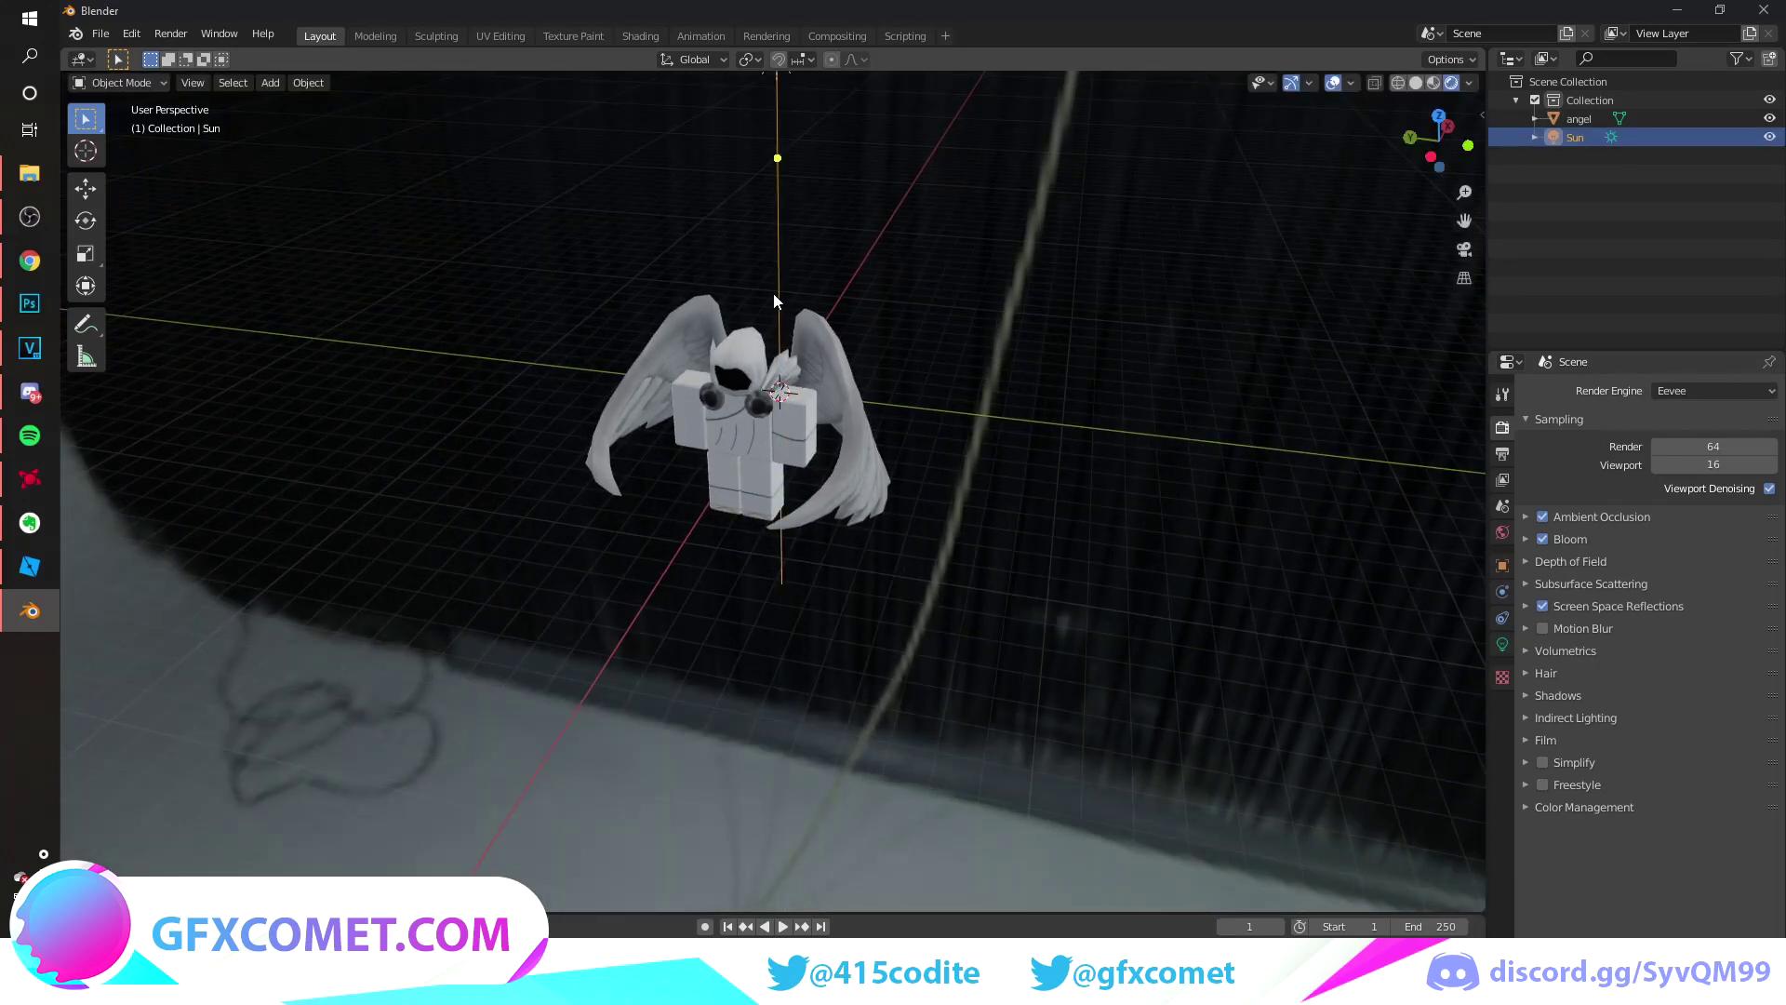
Shift the Sun light along the Y and X axes to place it over the angel.
middle_drag(762, 484, 757, 538)
scroll(762, 511, down, 2)
middle_drag(773, 411, 772, 389)
key(g)
key(y)
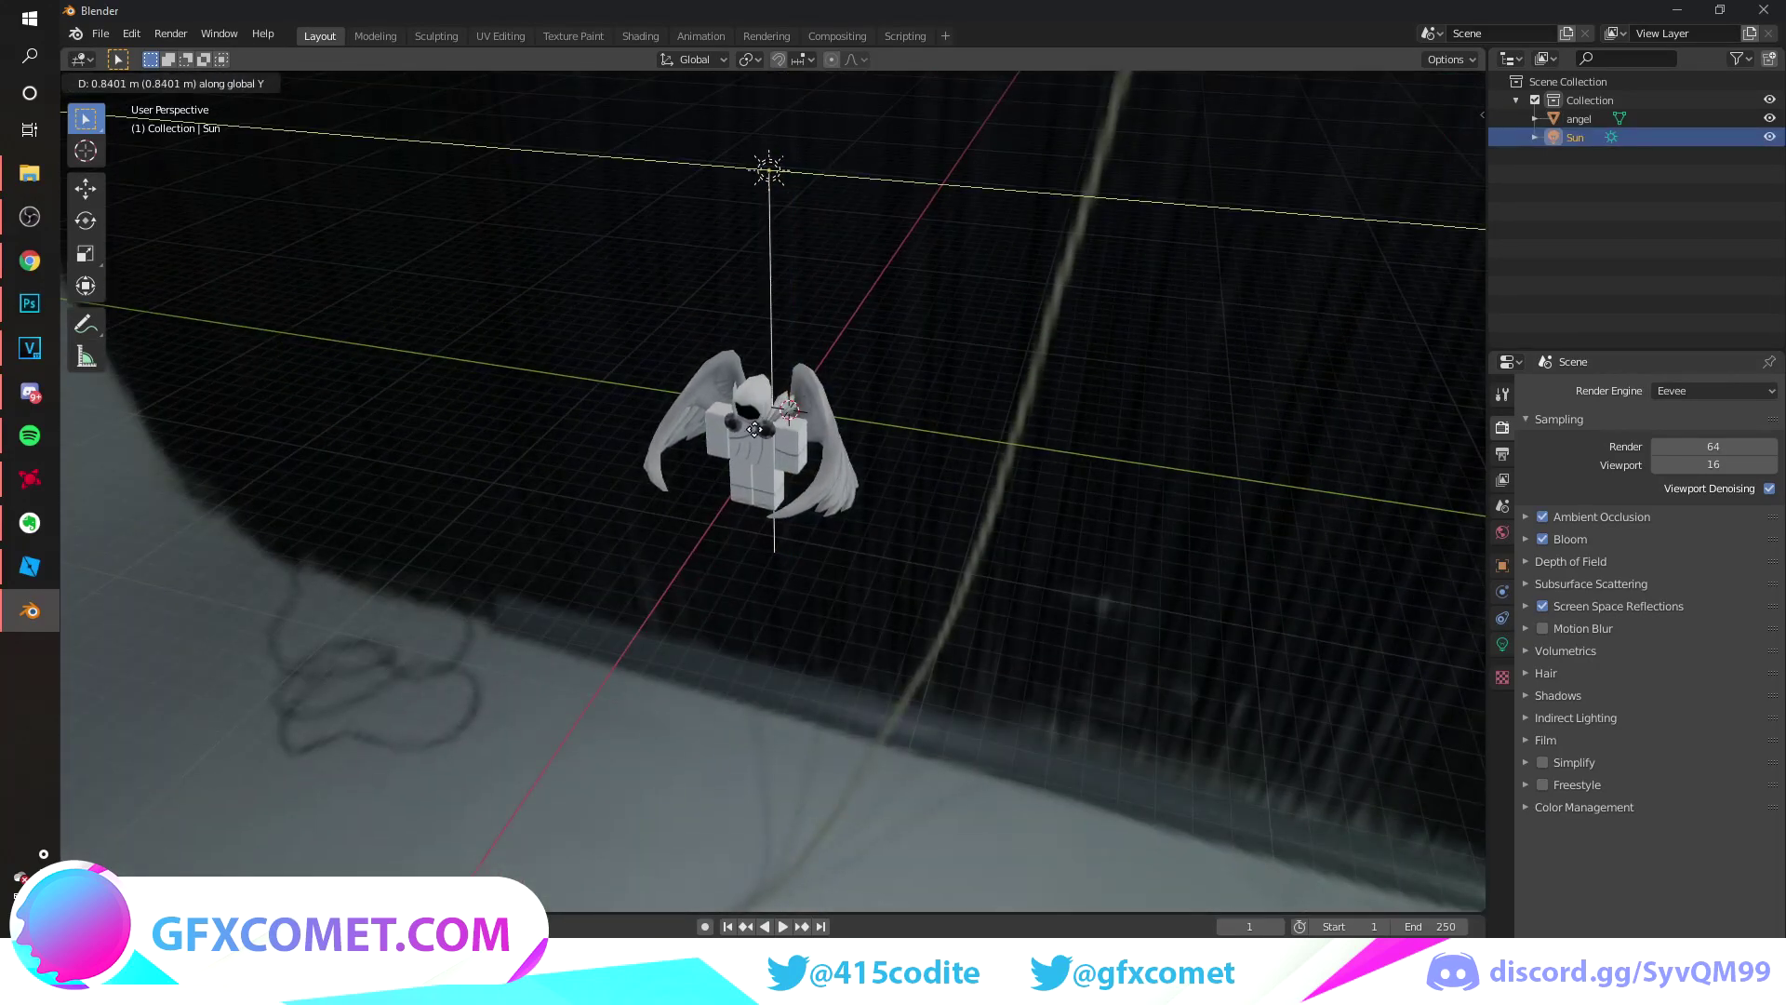
click(857, 422)
key(g)
key(x)
click(774, 591)
middle_drag(764, 493, 733, 276)
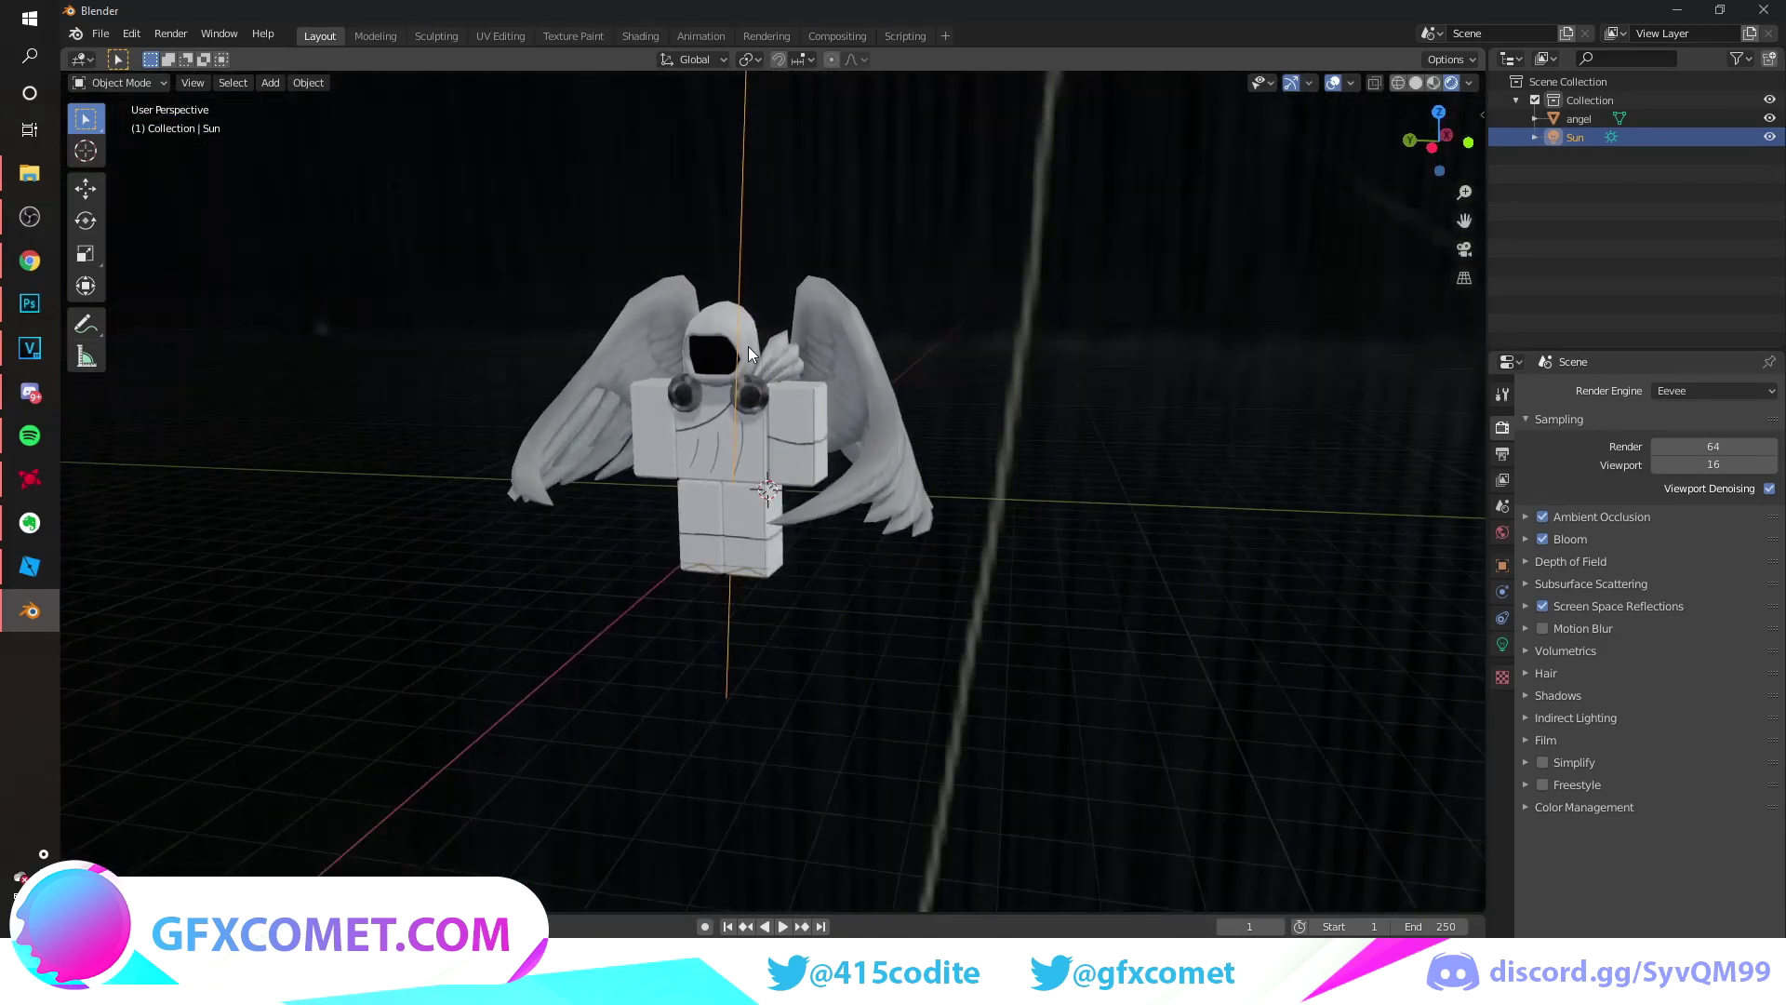
Set the Sun light's specular to 5 and its strength to about 4.83.
scroll(745, 354, up, 5)
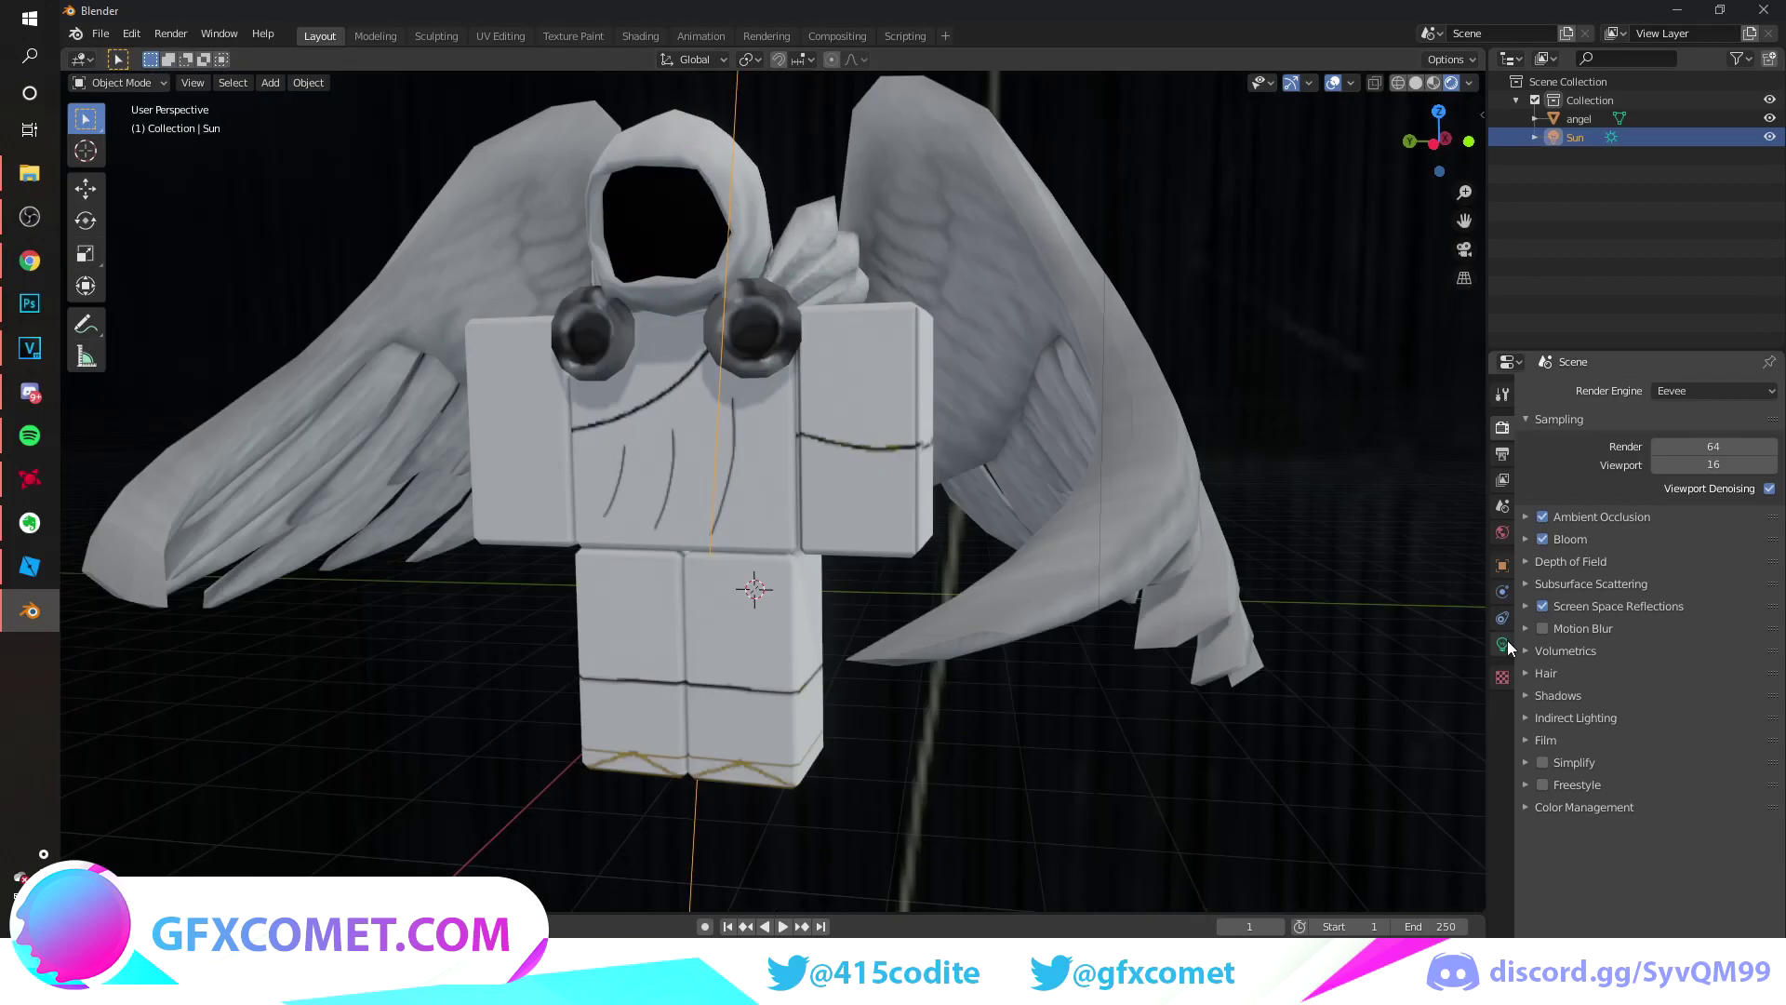
click(1502, 643)
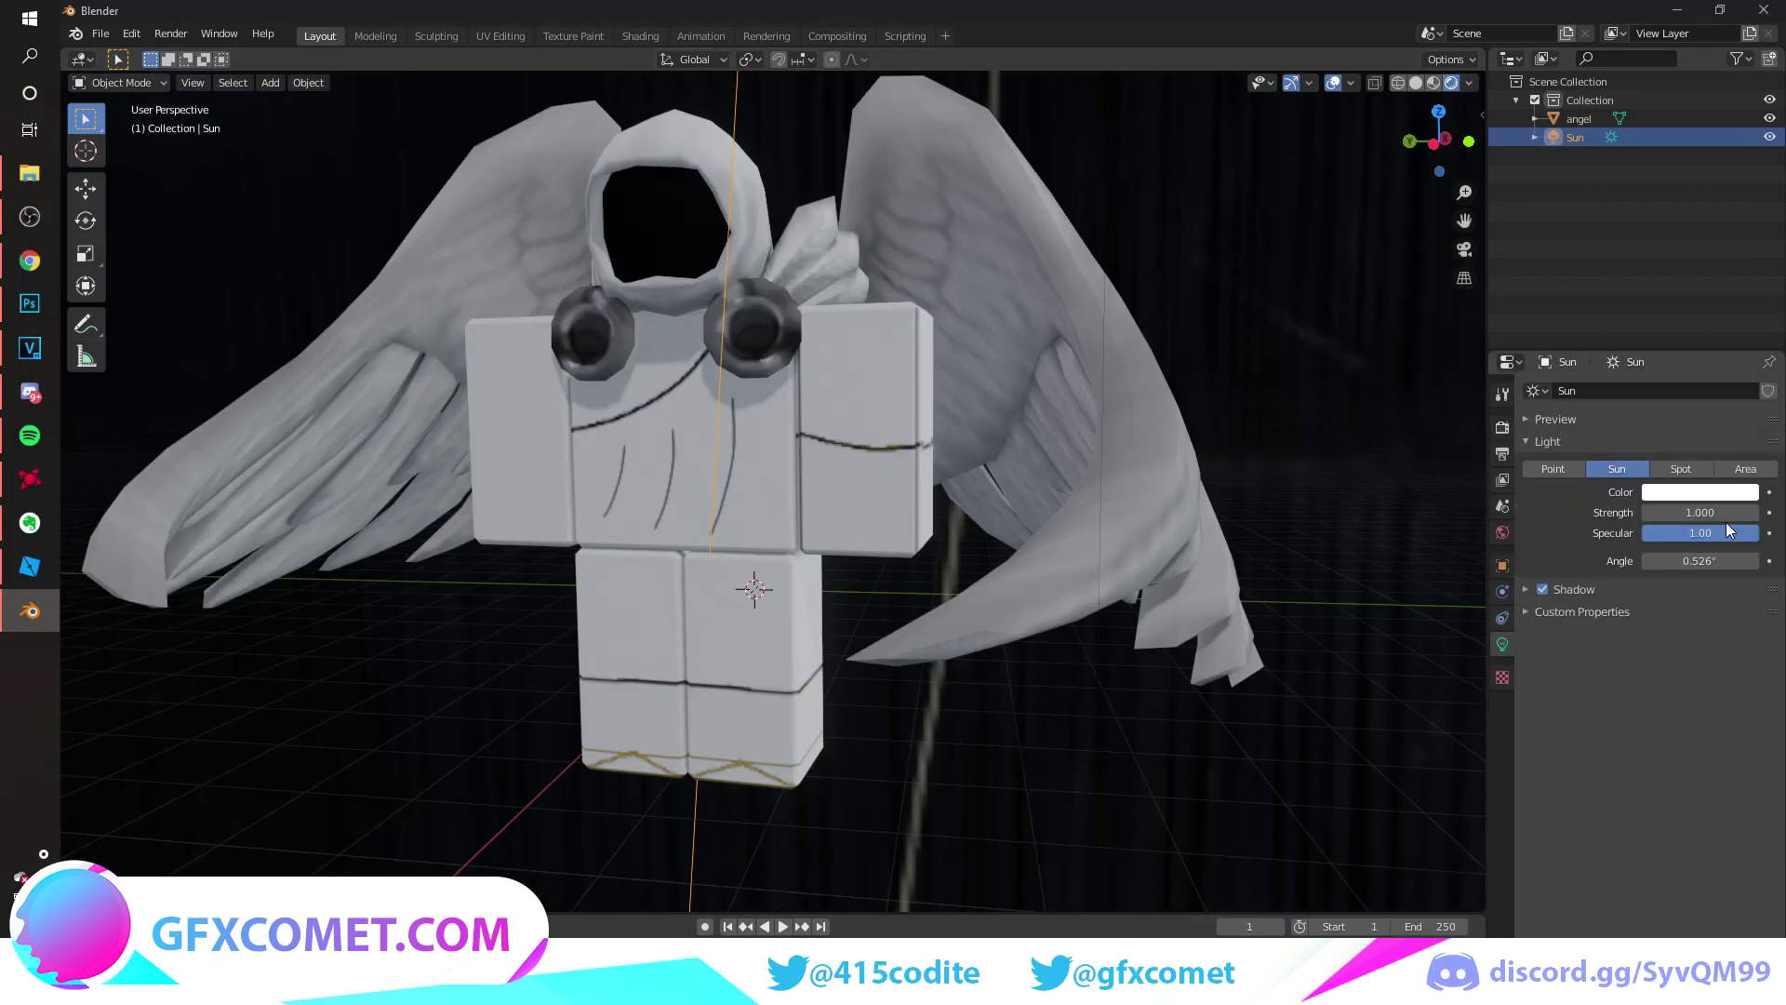
click(1719, 528)
text(5)
key(Return)
mouse_move(1717, 512)
mouse_down()
mouse_move(1754, 513)
mouse_move(1721, 513)
mouse_move(1736, 513)
mouse_up()
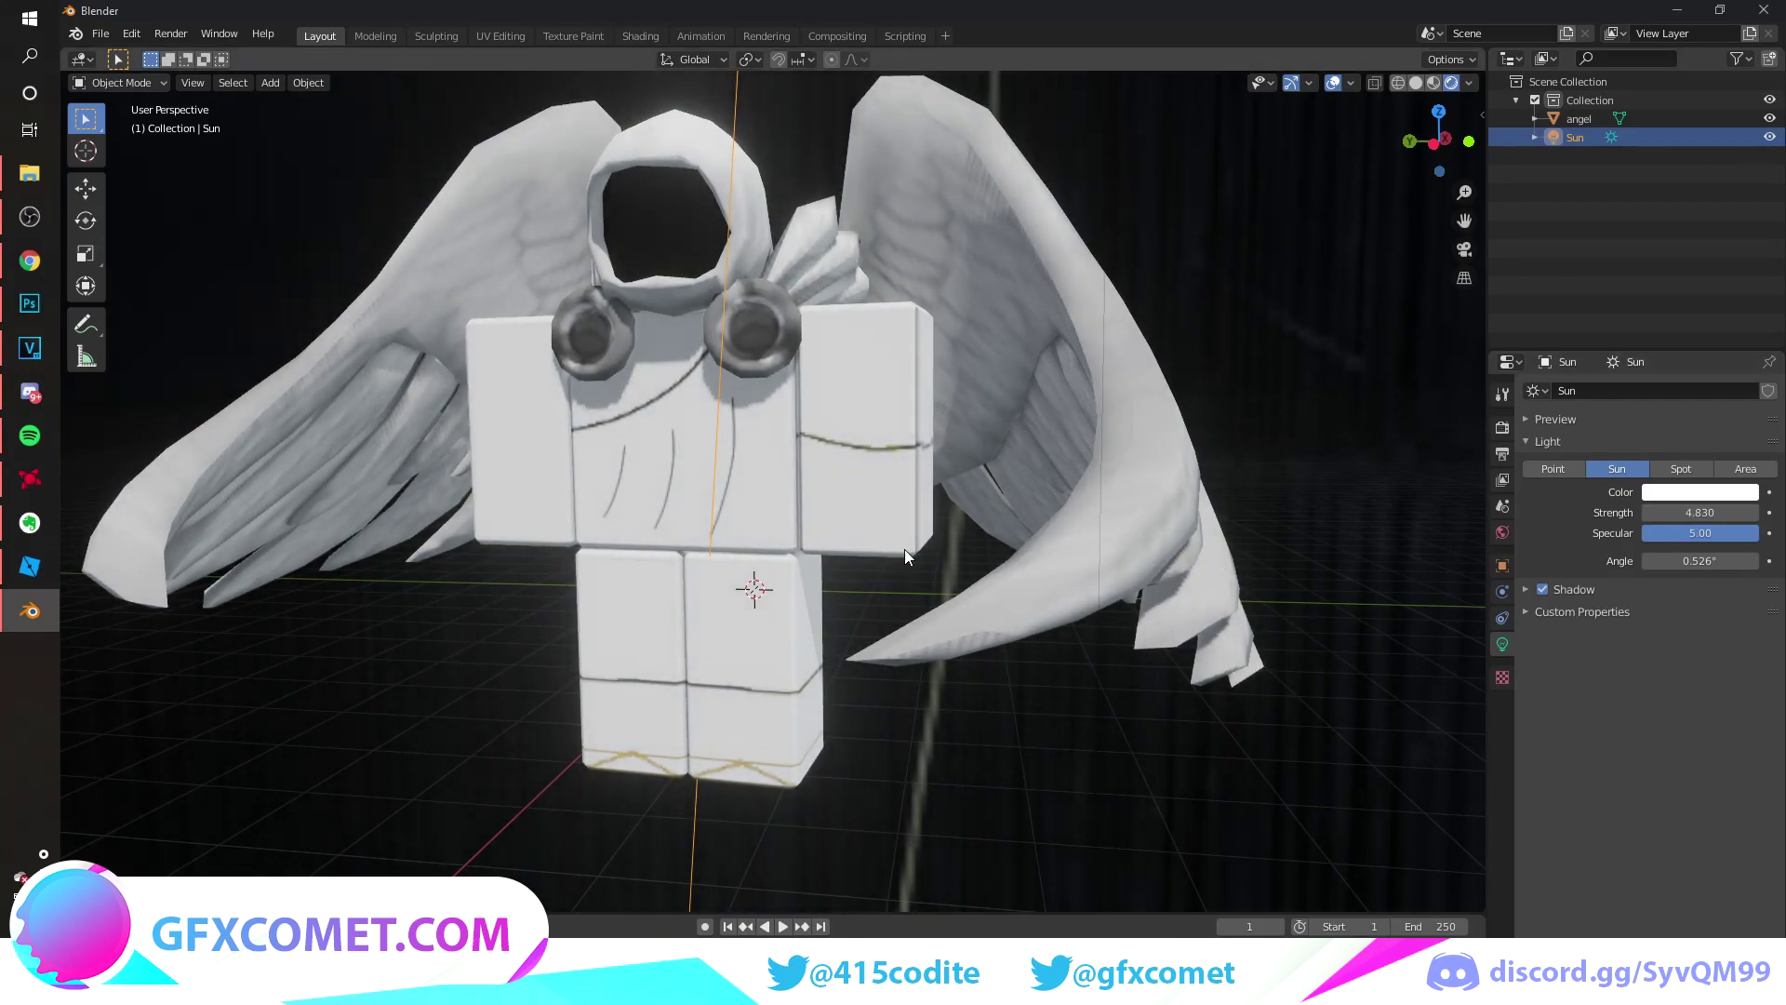
Select the angel model and view its mesh in Edit Mode with all vertices deselected.
click(756, 478)
key(Tab)
key(alt+a)
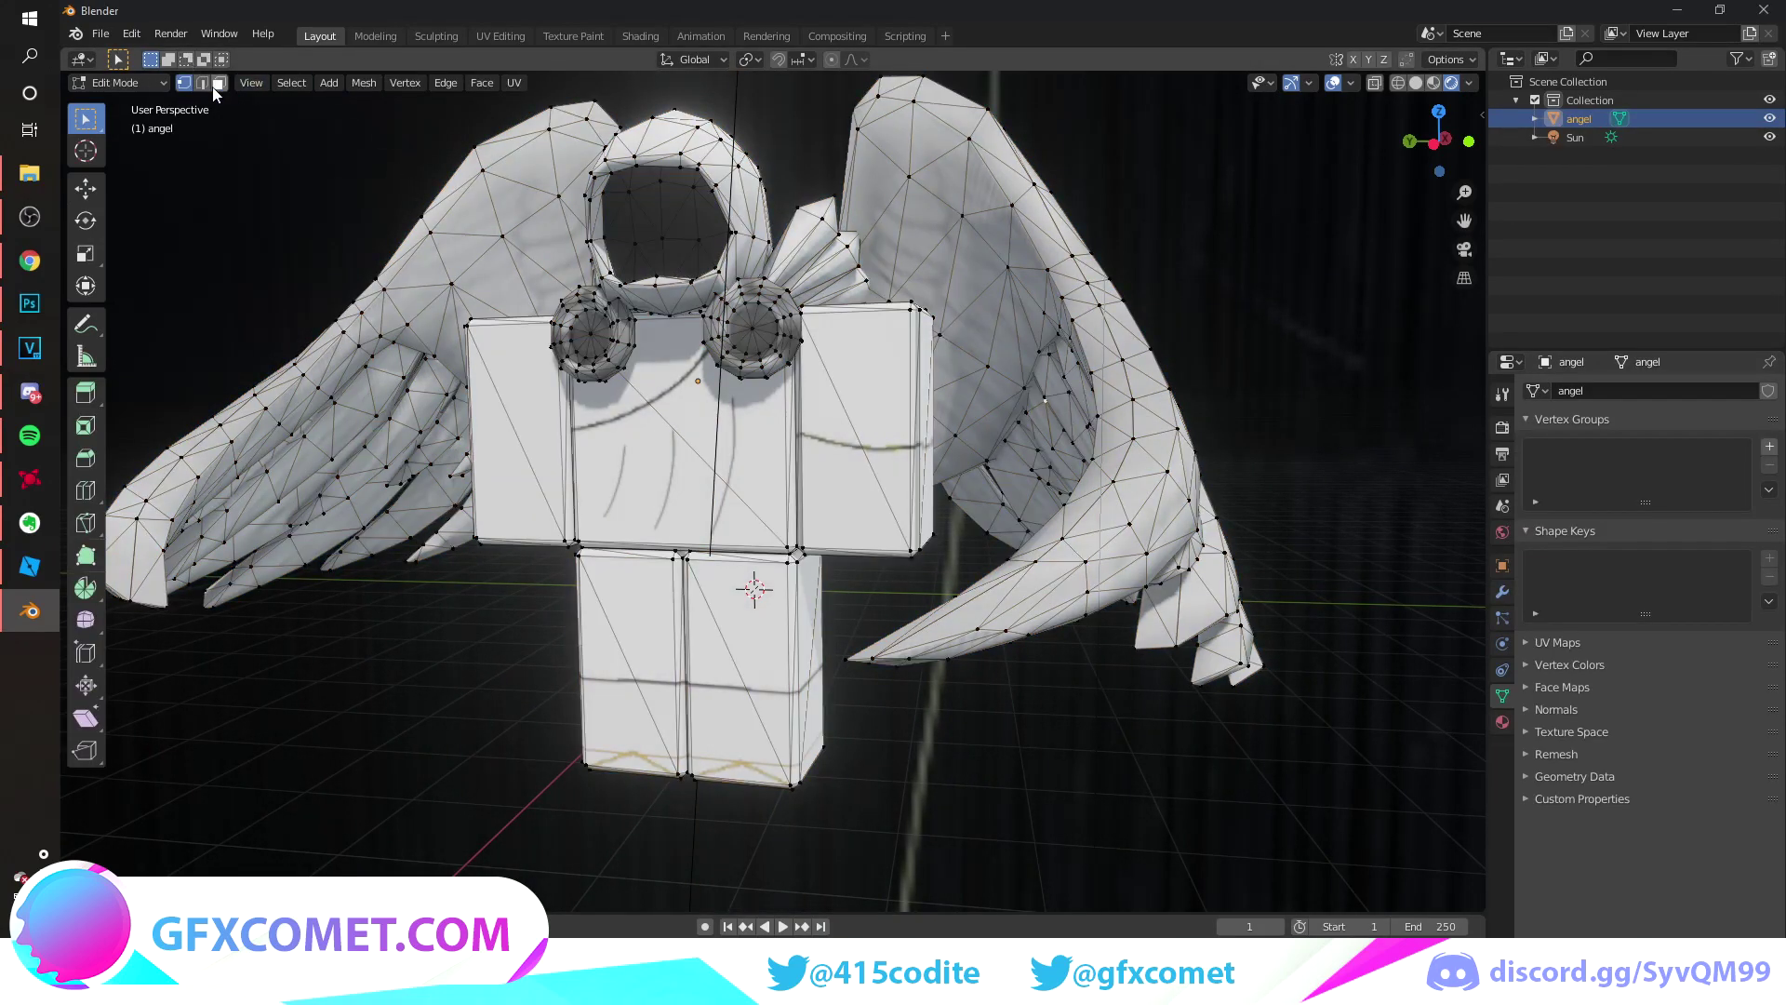
key(Tab)
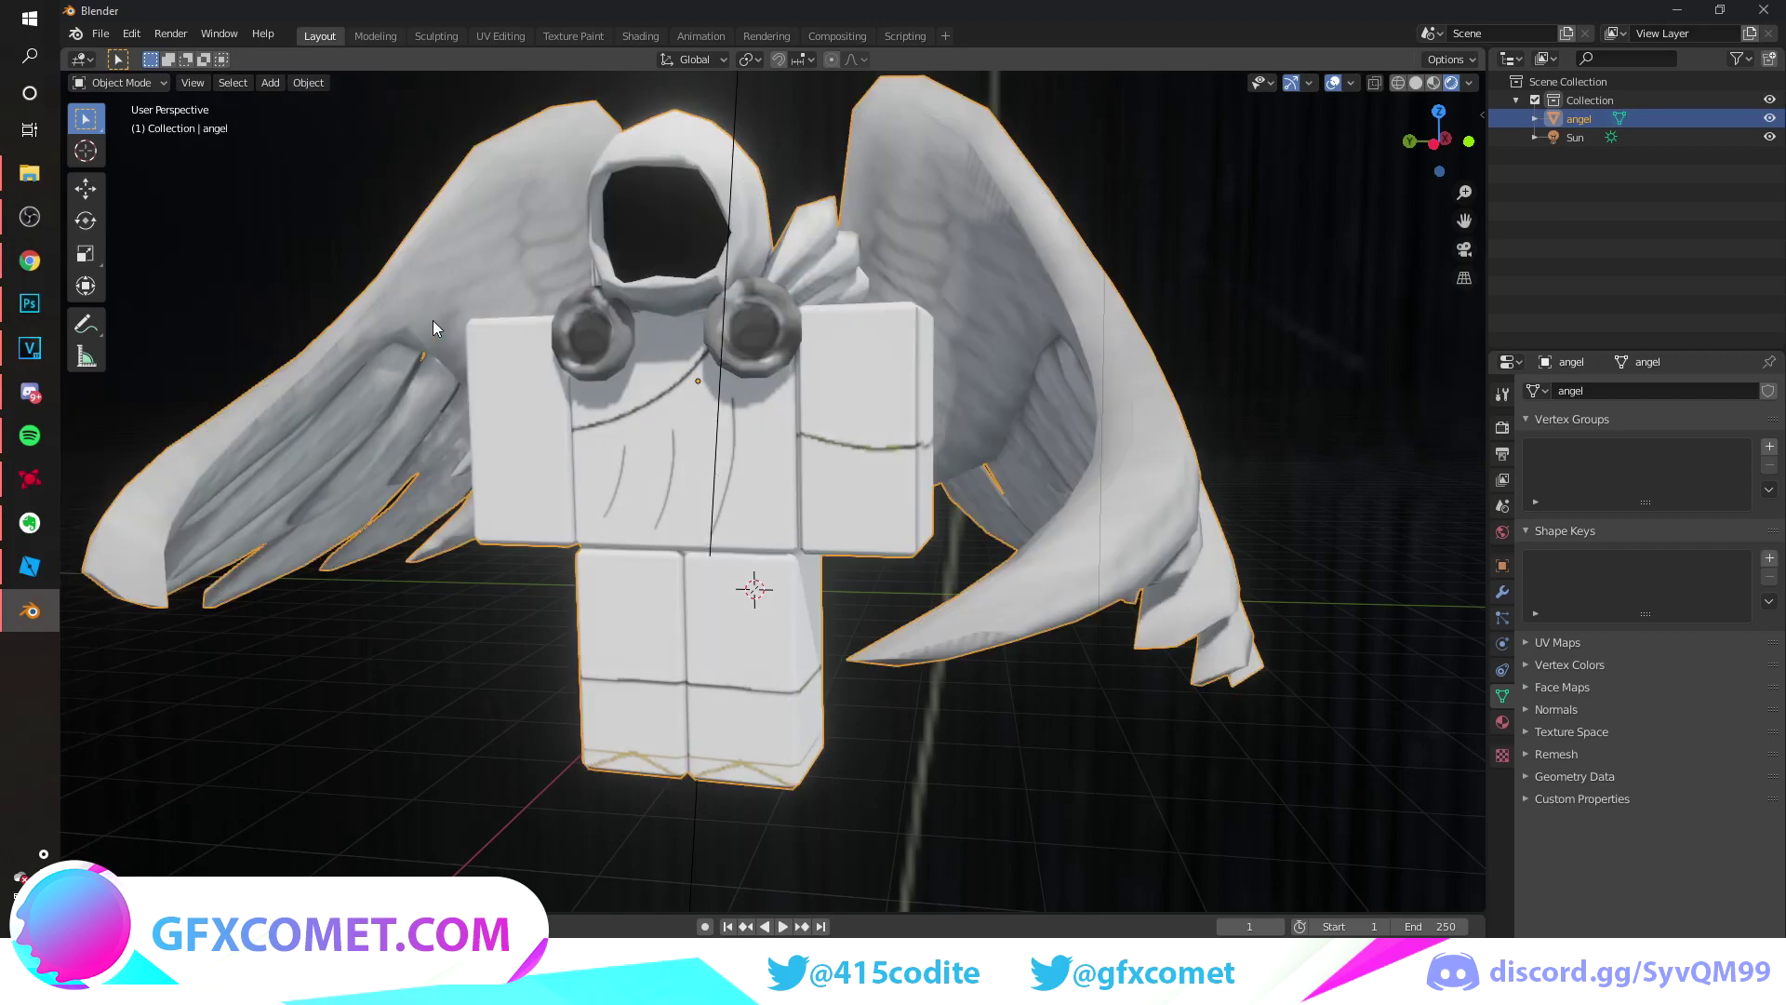
Make the angel's material glossier with metallic about 0.368, specular about 0.124 and roughness about 0.272.
click(1501, 722)
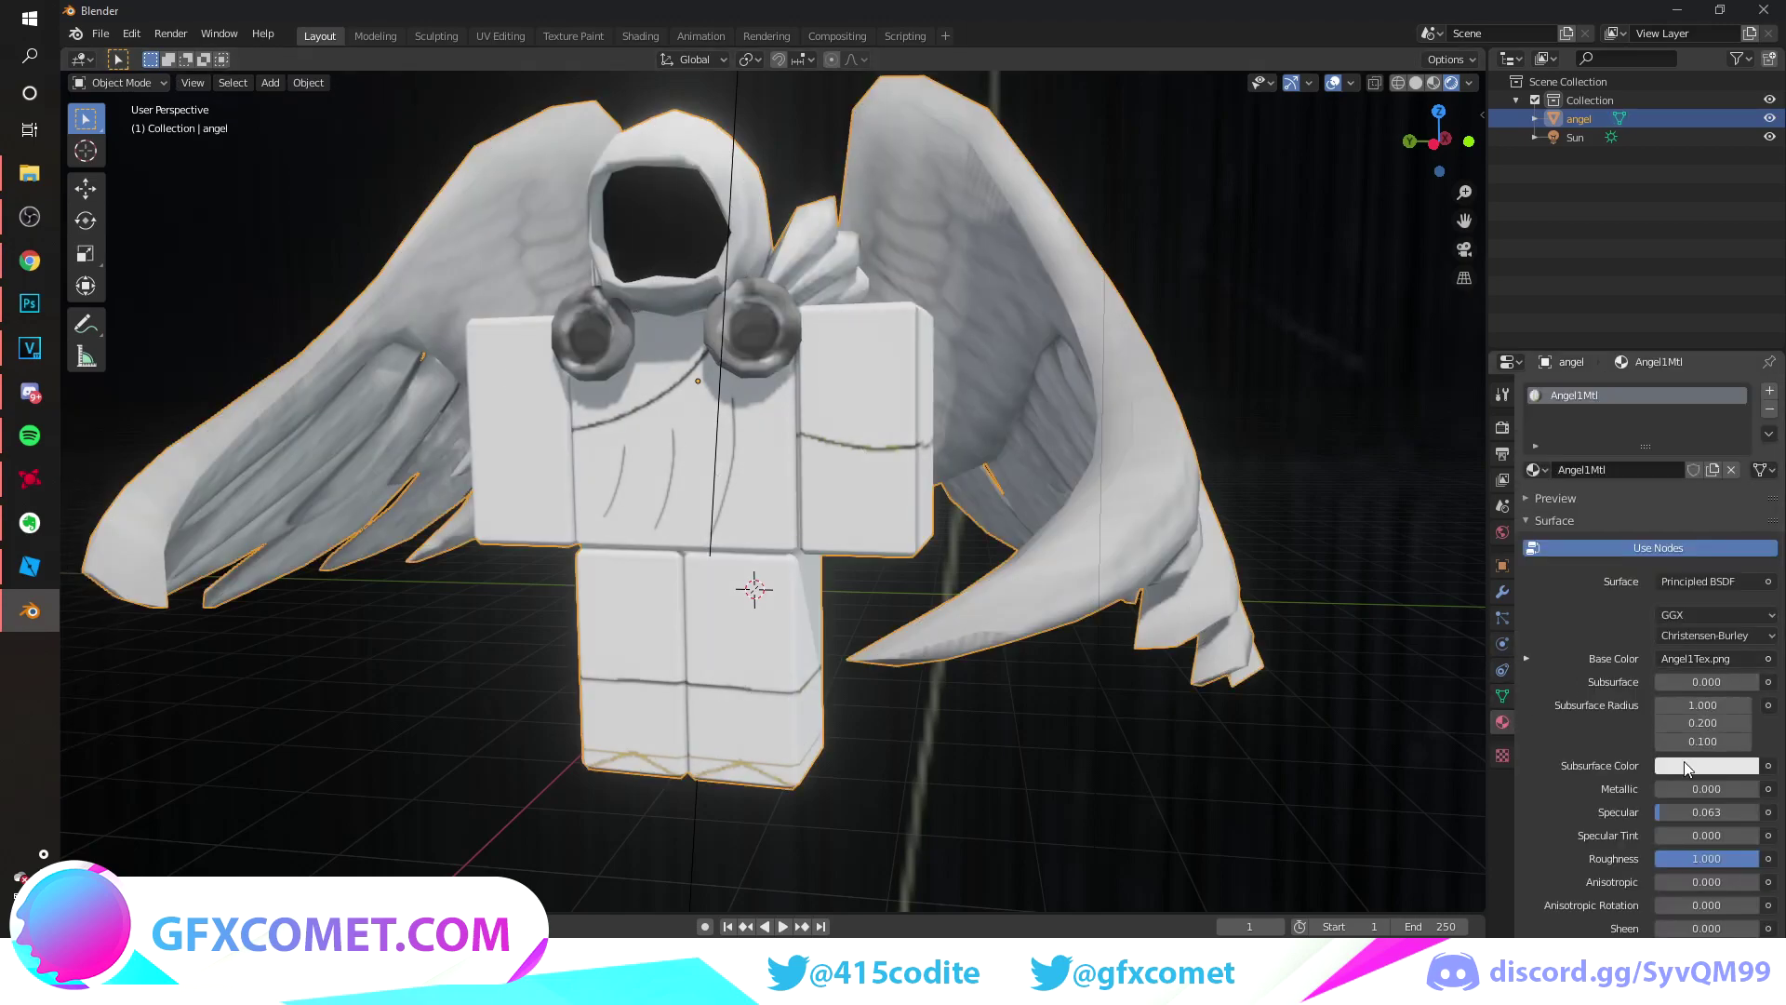
mouse_move(1667, 788)
mouse_down()
mouse_move(1758, 789)
mouse_move(1690, 789)
mouse_move(1718, 812)
mouse_move(1688, 862)
mouse_move(1623, 863)
mouse_move(1670, 862)
mouse_move(1651, 863)
mouse_up()
click(1098, 750)
middle_drag(744, 656, 809, 683)
click(656, 679)
middle_drag(684, 670, 629, 659)
key(Tab)
key(Tab)
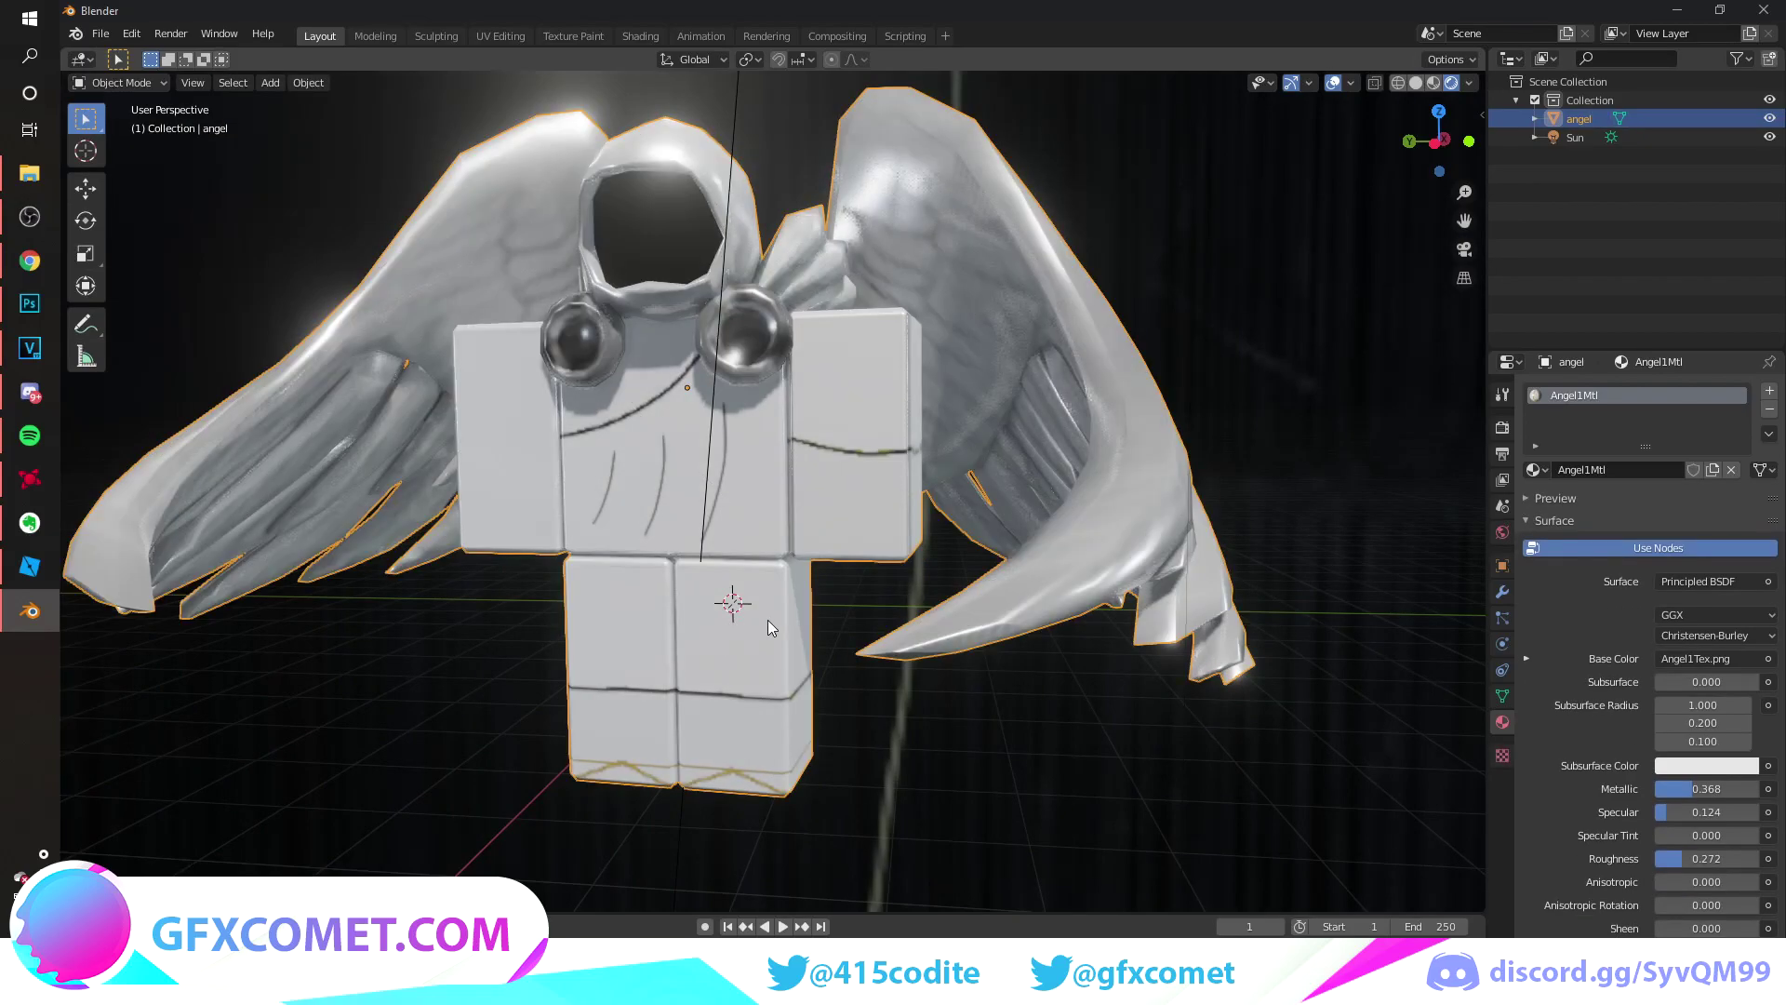
Select all eight angel parts from Angel1 to Angel8 and rotate them together about -10 degrees around the global Y axis.
mouse_move(785, 399)
middle_down()
mouse_move(722, 443)
mouse_move(776, 415)
middle_up()
key(r)
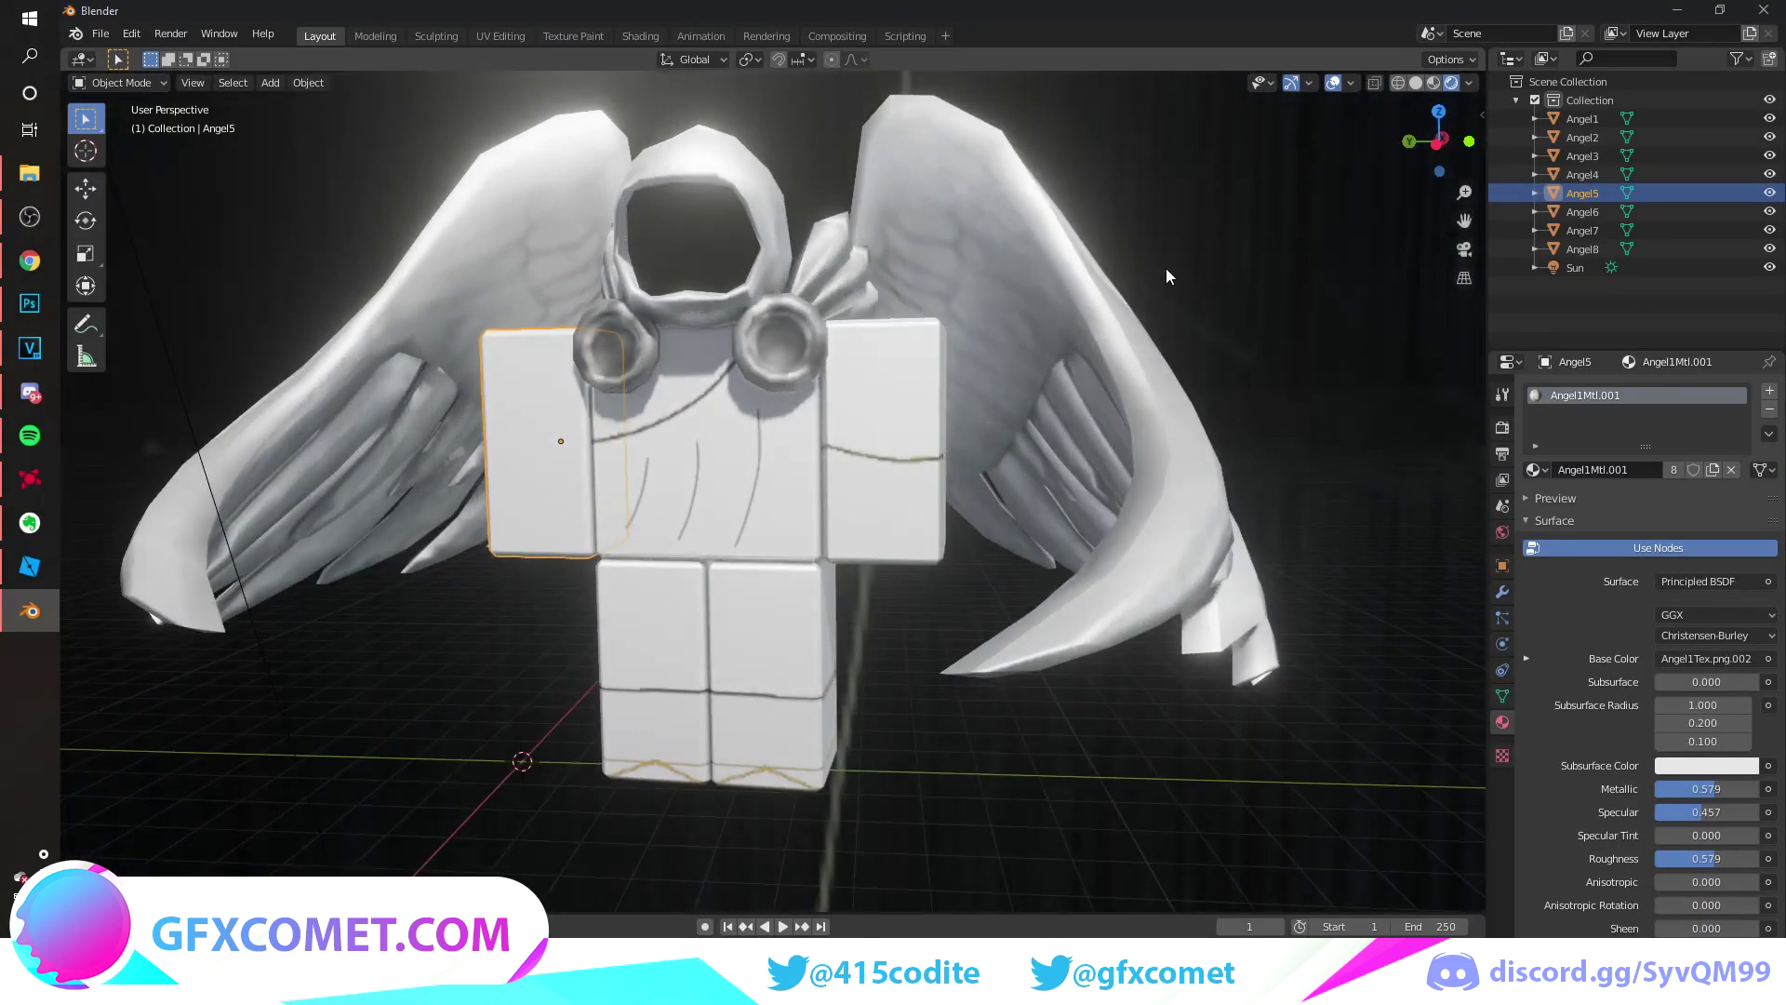
click(1597, 251)
shift+click(1578, 122)
middle_drag(808, 482, 768, 523)
key(g)
click(761, 514)
key(r)
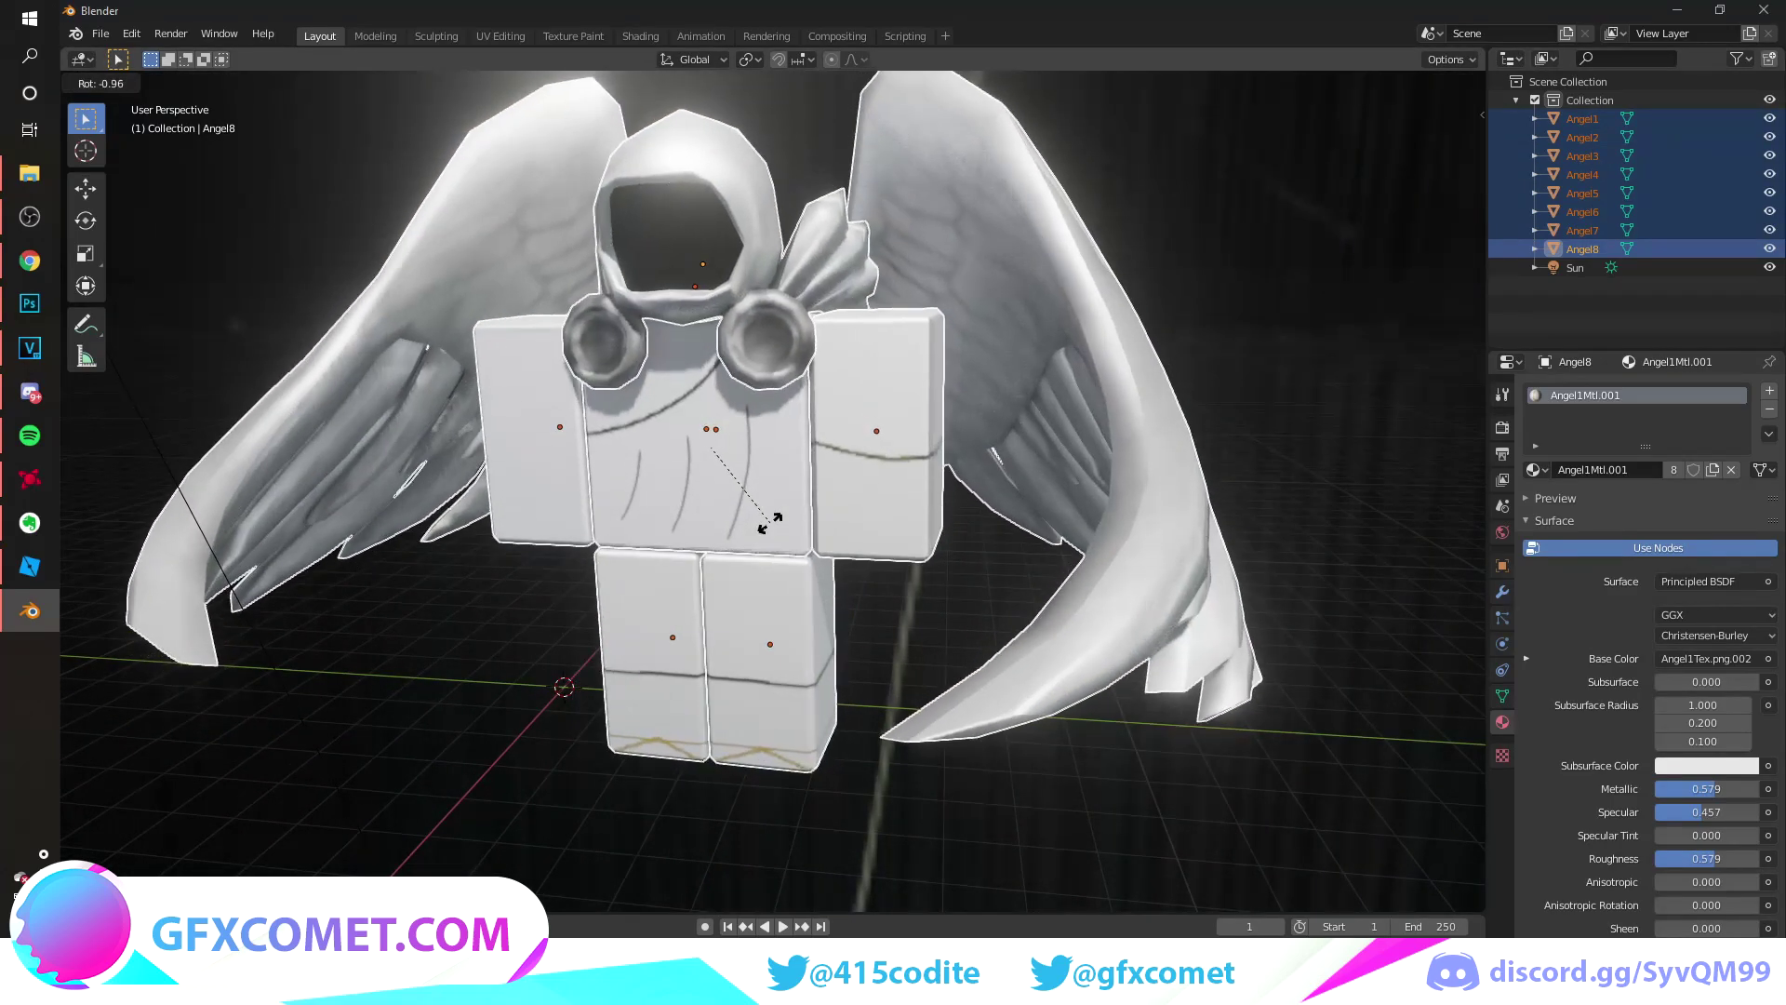
key(x)
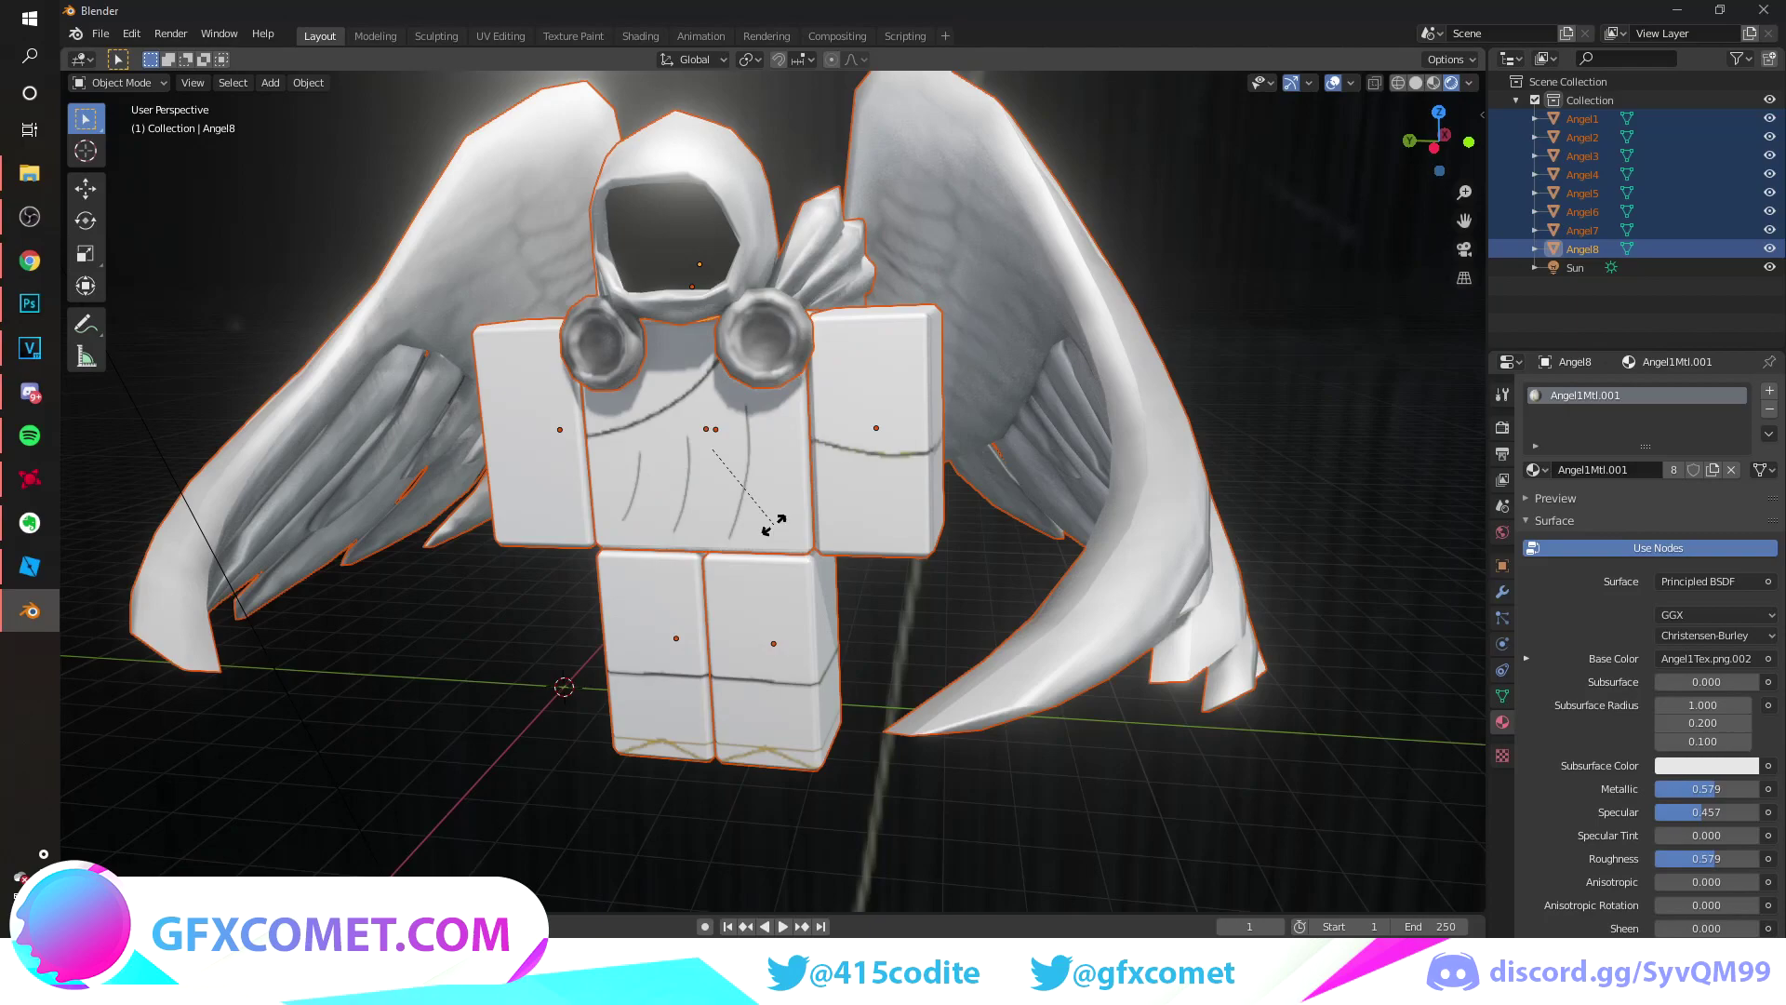
key(y)
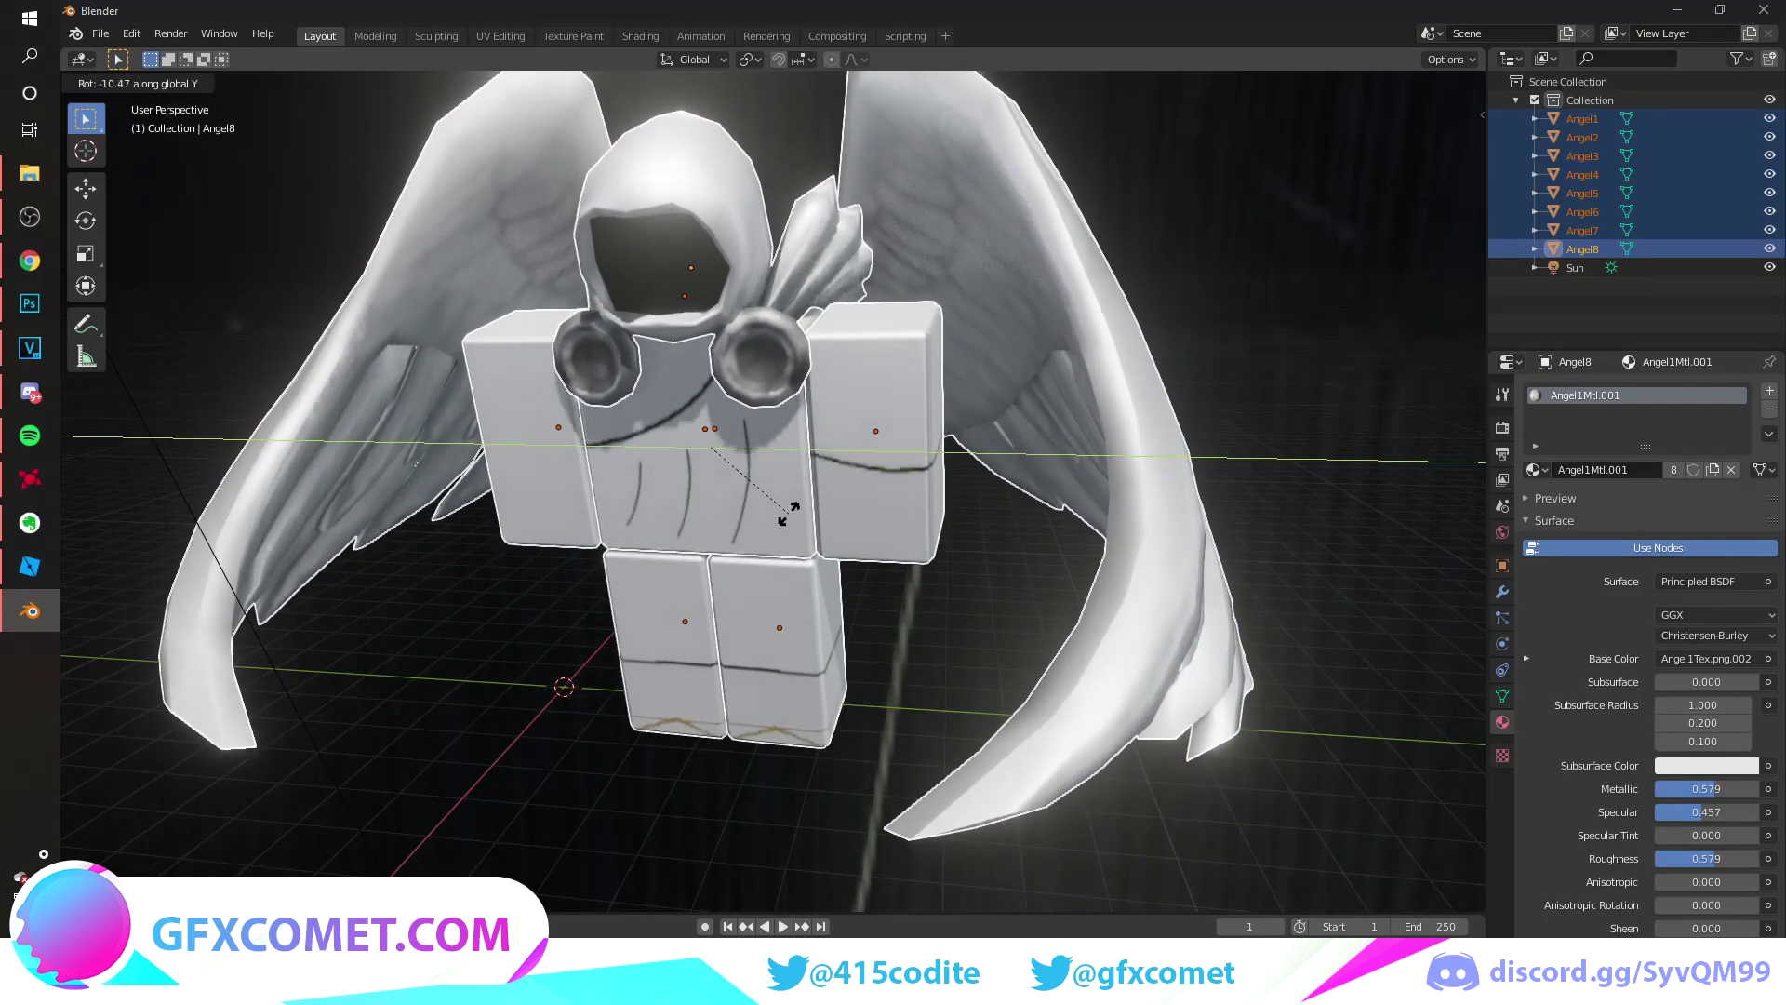
click(772, 508)
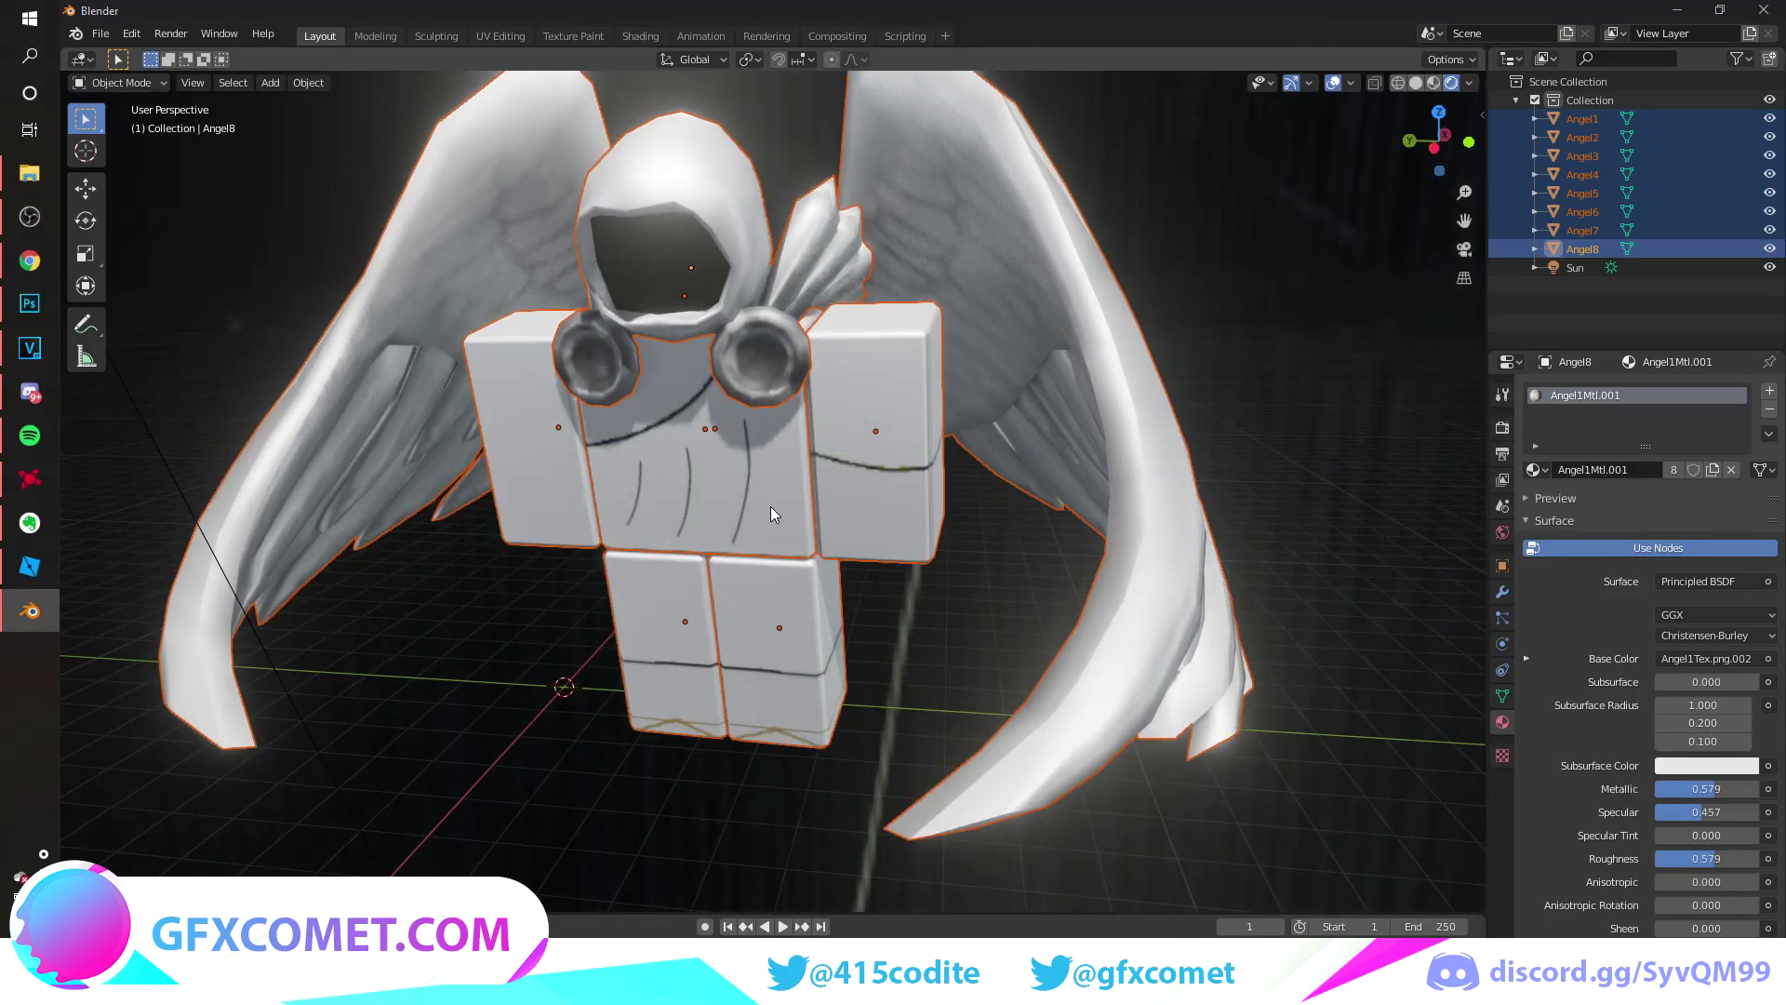
Rotate the angel's arm Angel5 by about 12 degrees so that it swings outward from the torso.
click(600, 472)
click(560, 472)
key(r)
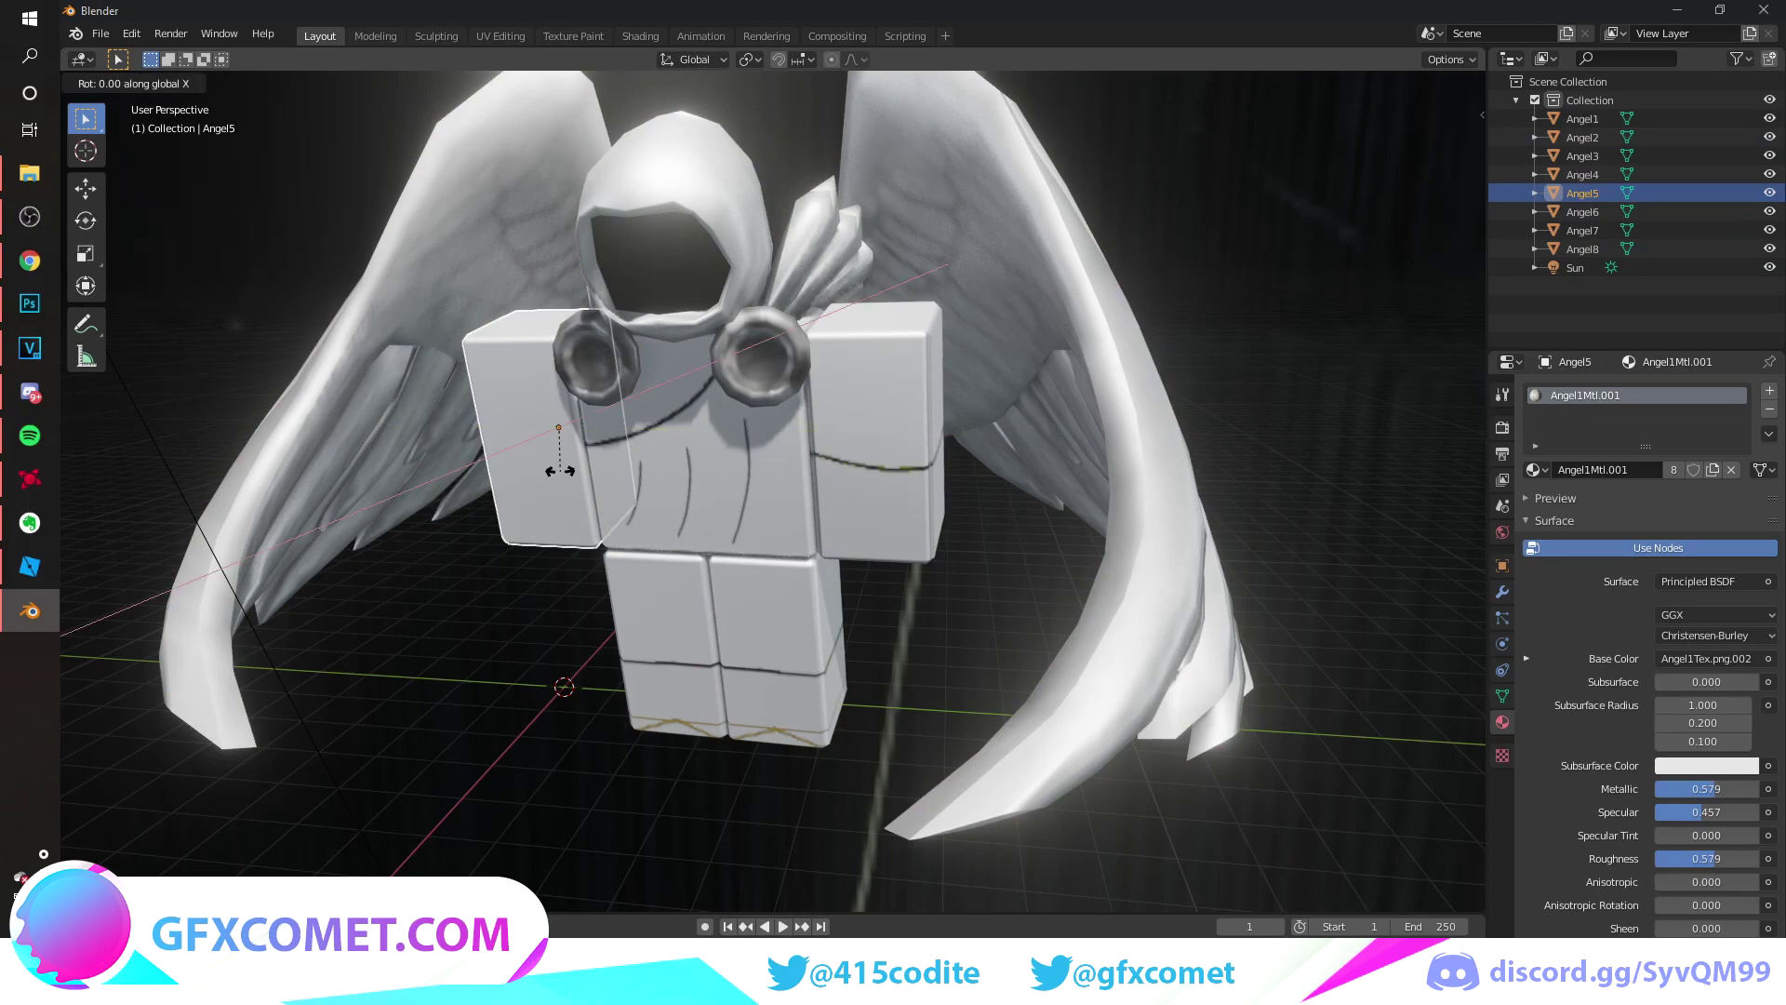
click(559, 471)
key(r)
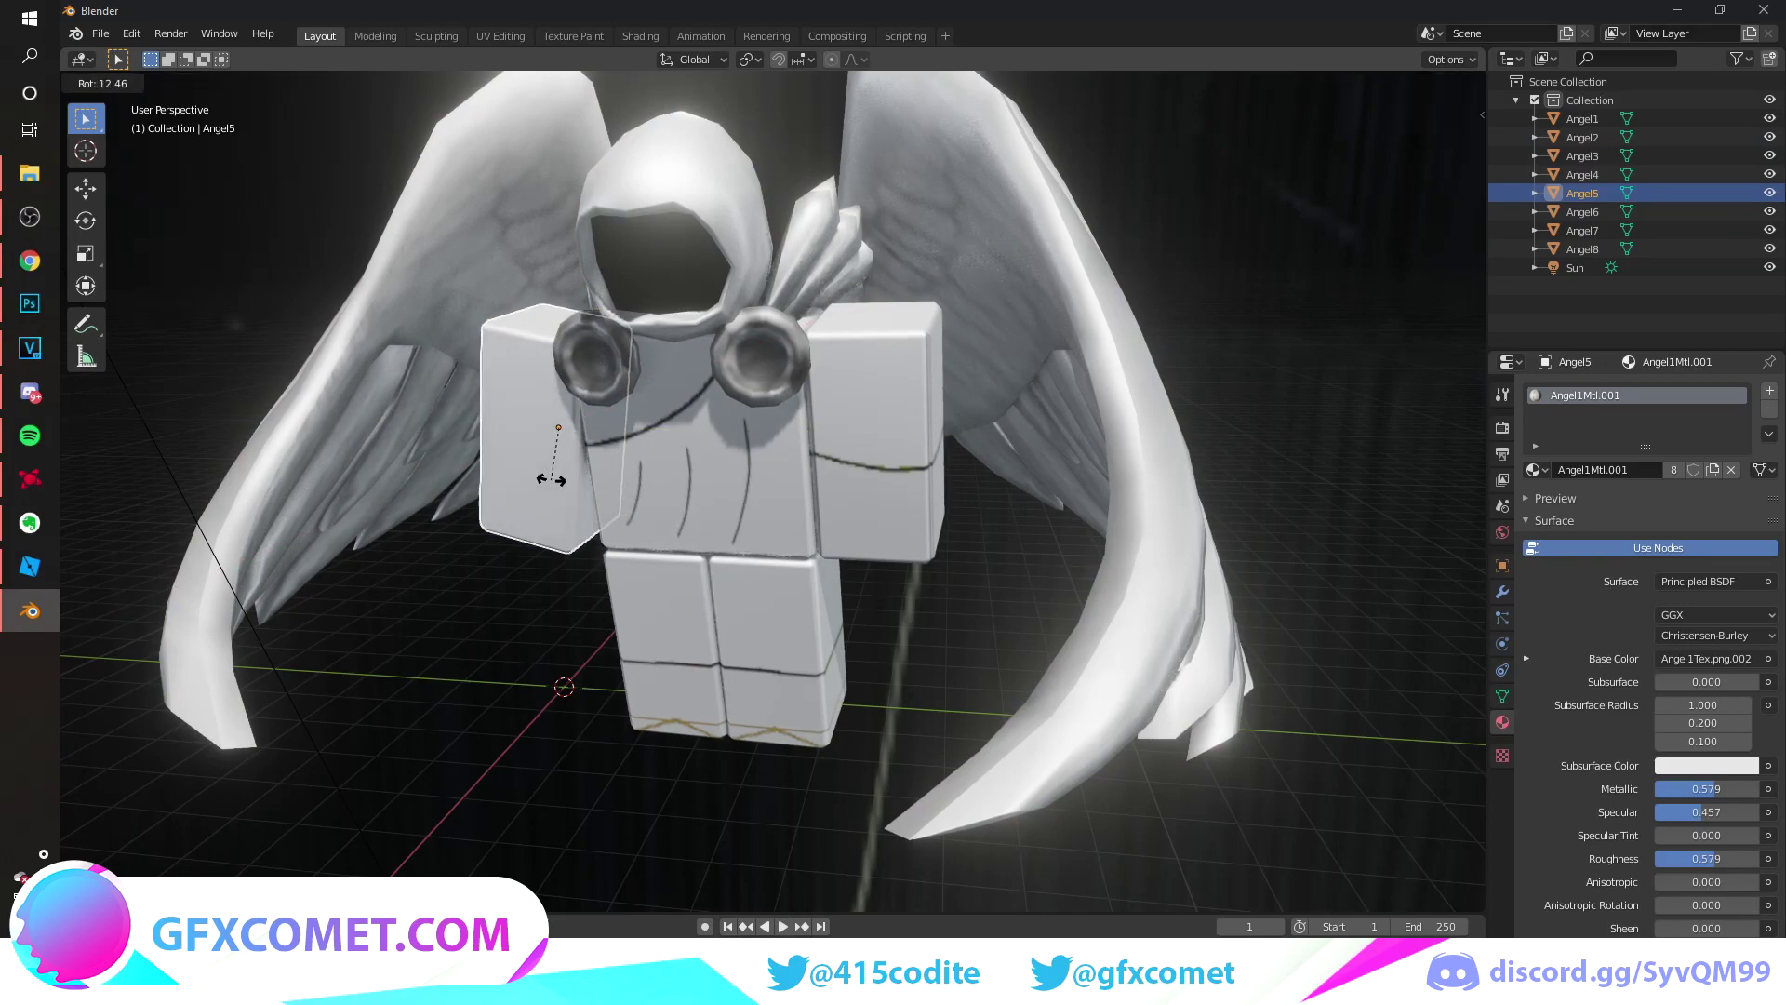
click(557, 492)
Move the rotated arm Angel5 back against the shoulder and adjust its height along the Z axis.
middle_drag(557, 492, 715, 410)
key(g)
click(631, 385)
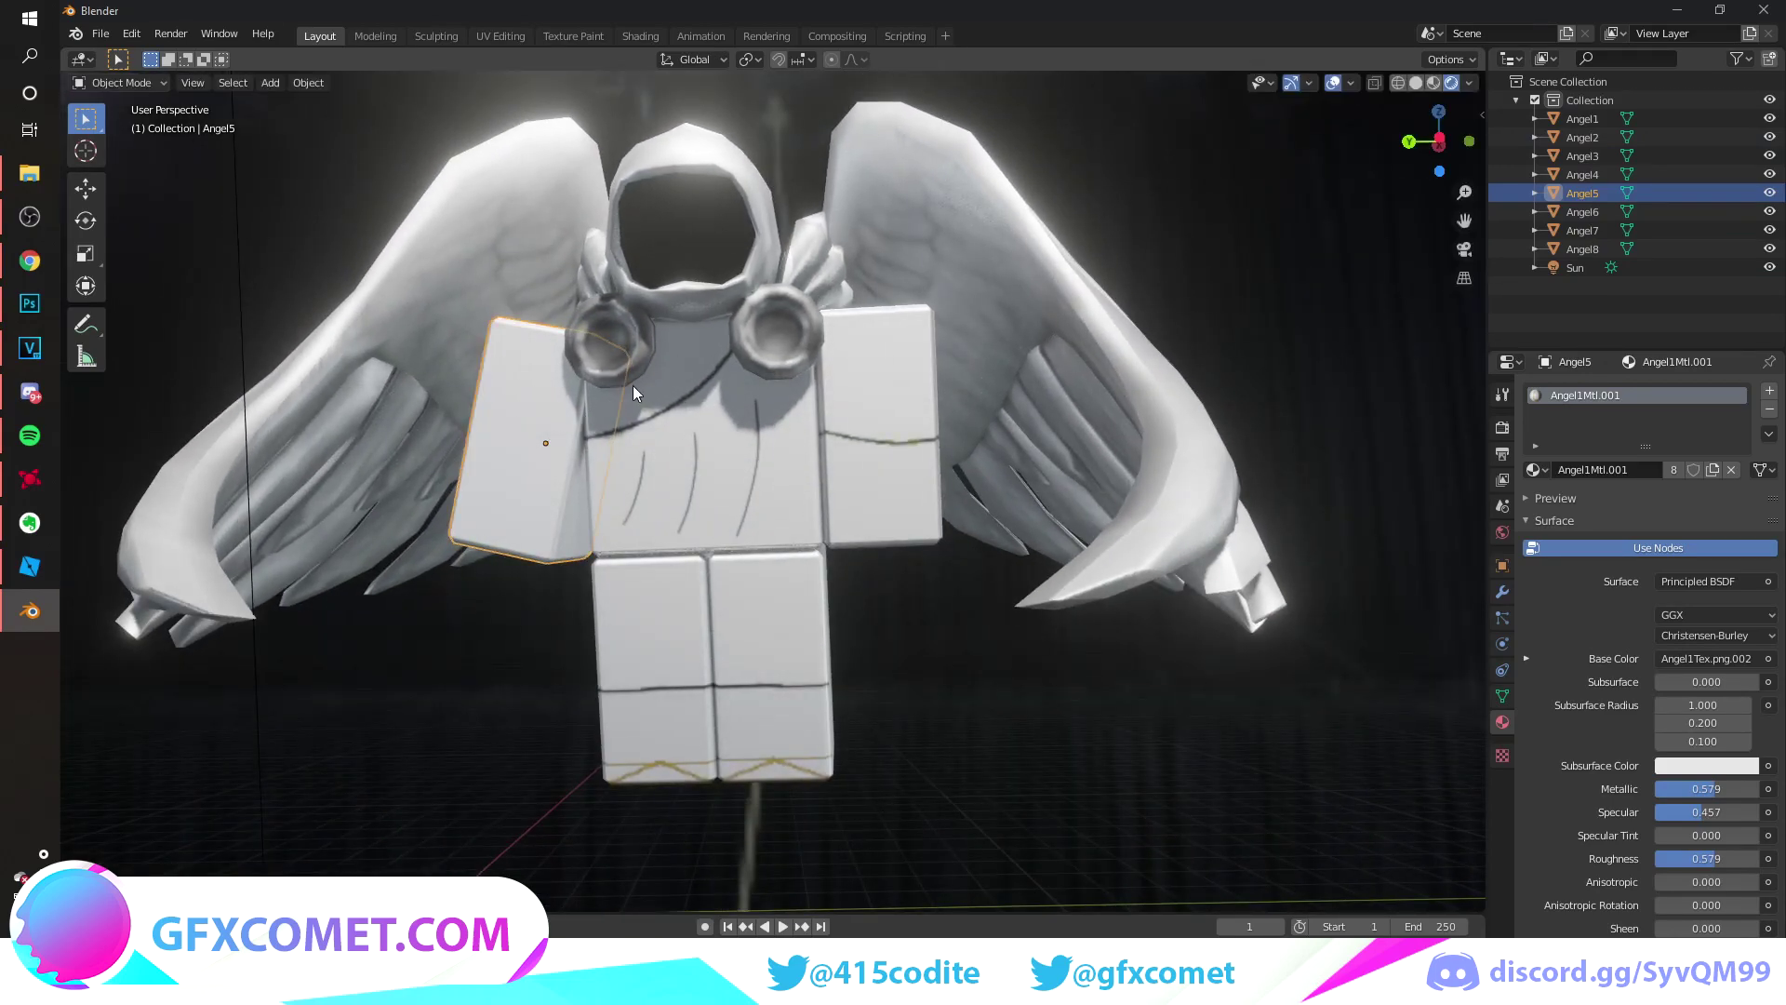
key(g)
key(z)
click(633, 379)
Rotate the other arm, Angel6, outward by about -17.6 degrees and reposition it against the shoulder.
click(919, 390)
key(g)
key(x)
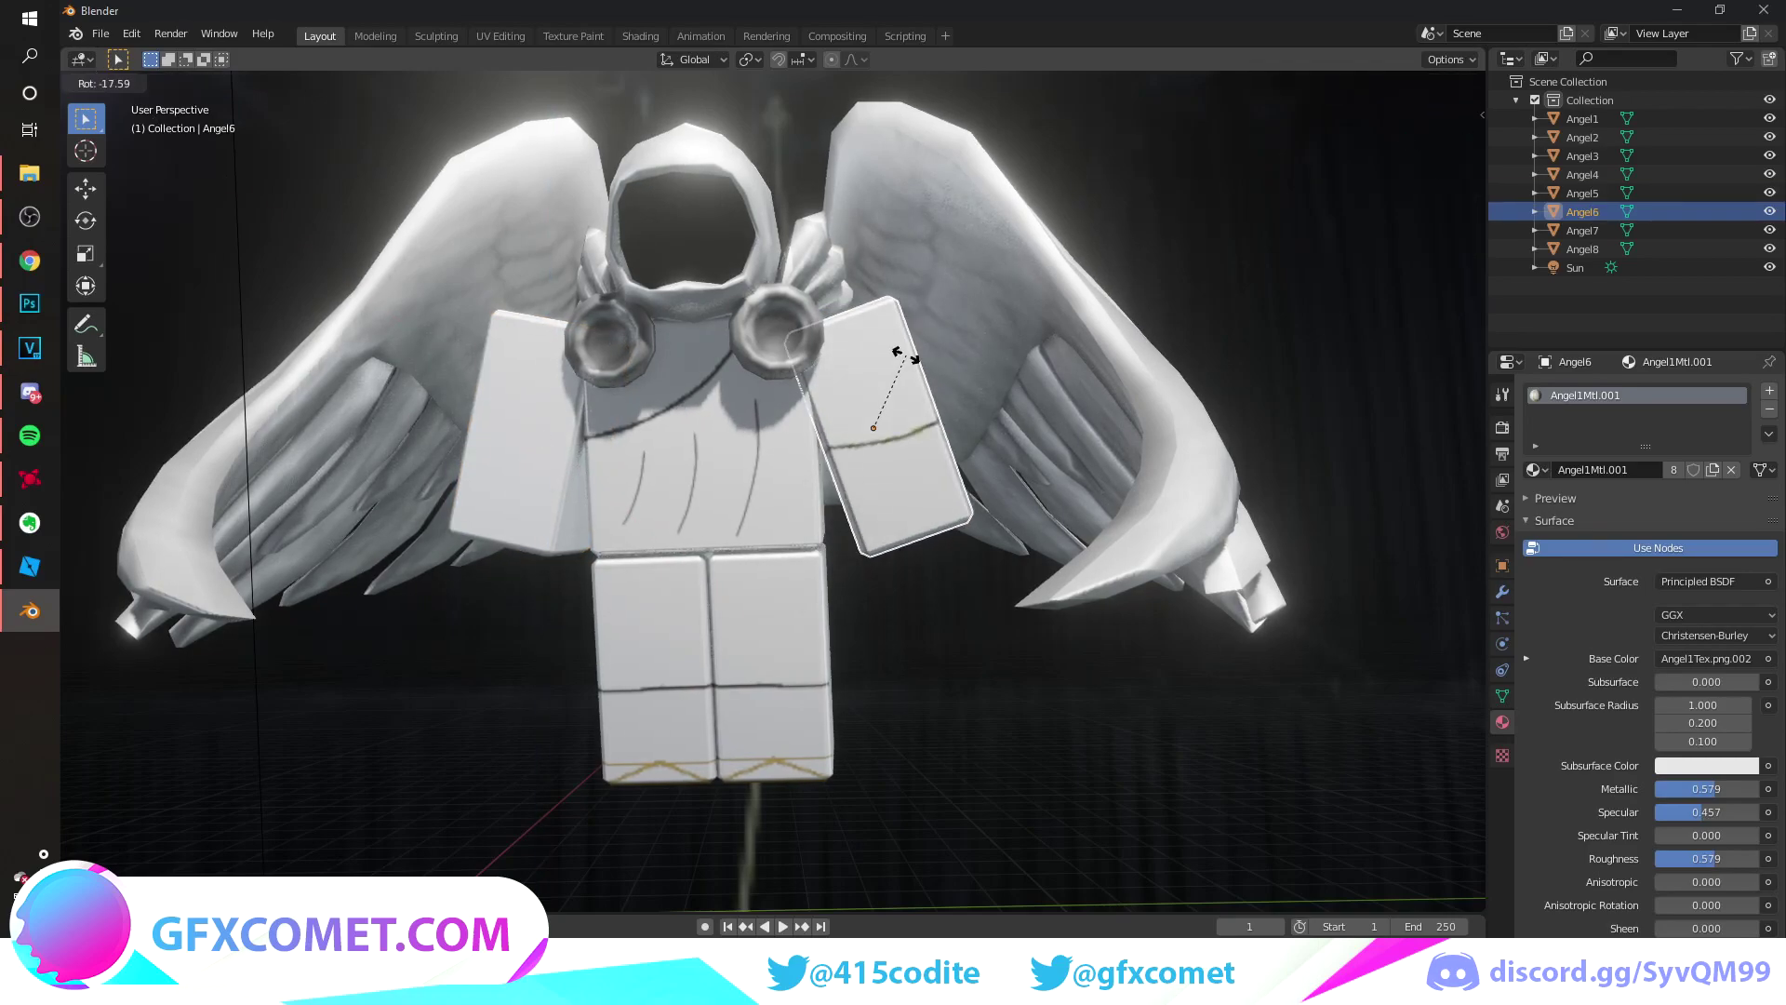
click(910, 364)
key(g)
click(912, 363)
key(g)
key(x)
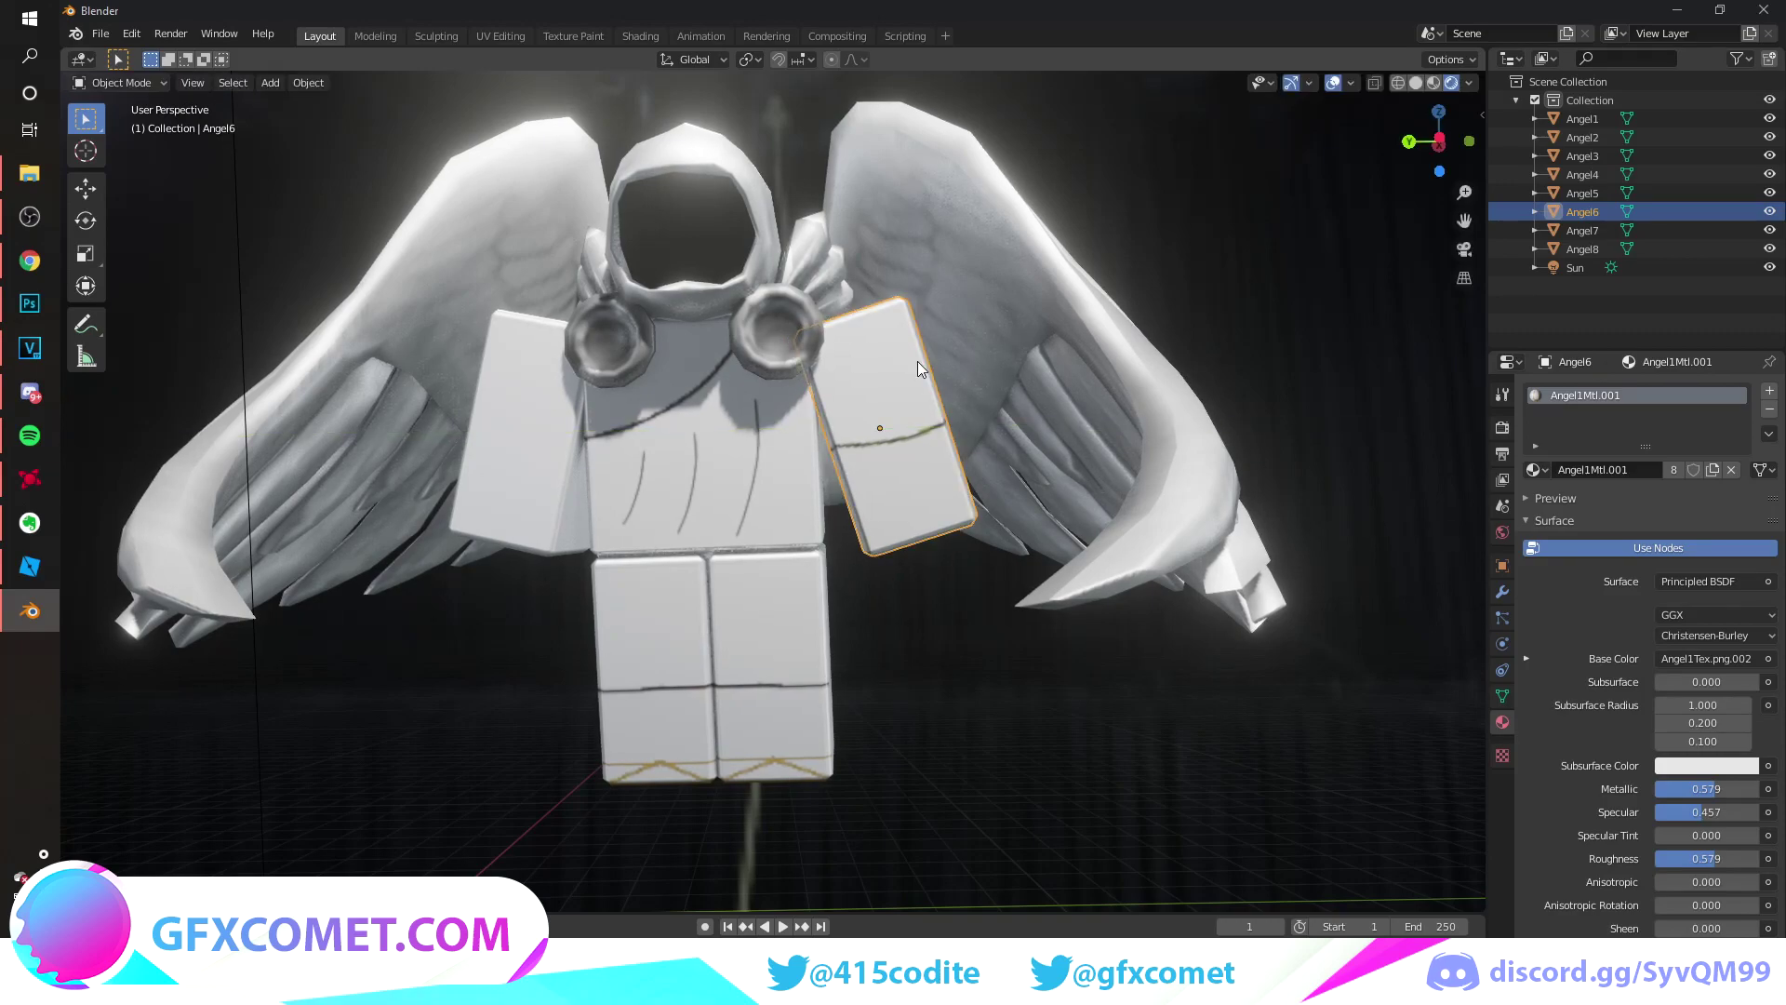
click(917, 364)
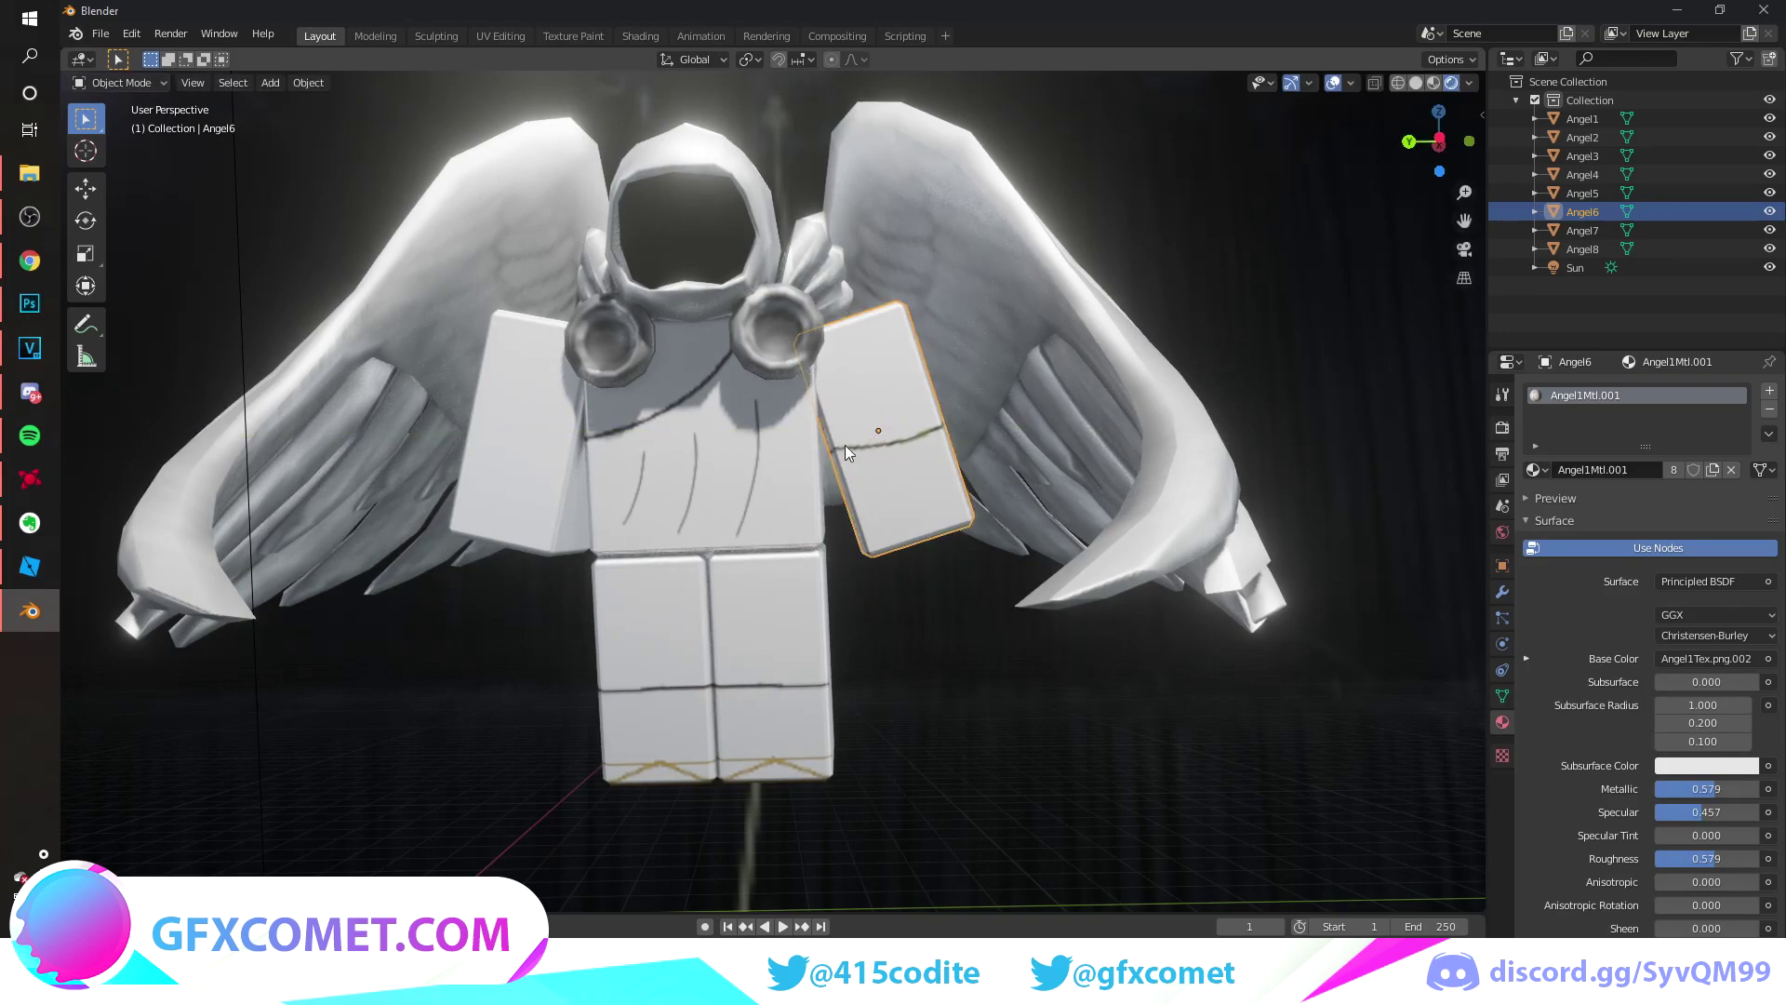
Rotate the leg Angel4 slightly outward and adjust its height along the Z axis.
mouse_move(755, 638)
middle_down()
mouse_move(729, 642)
mouse_move(740, 623)
middle_up()
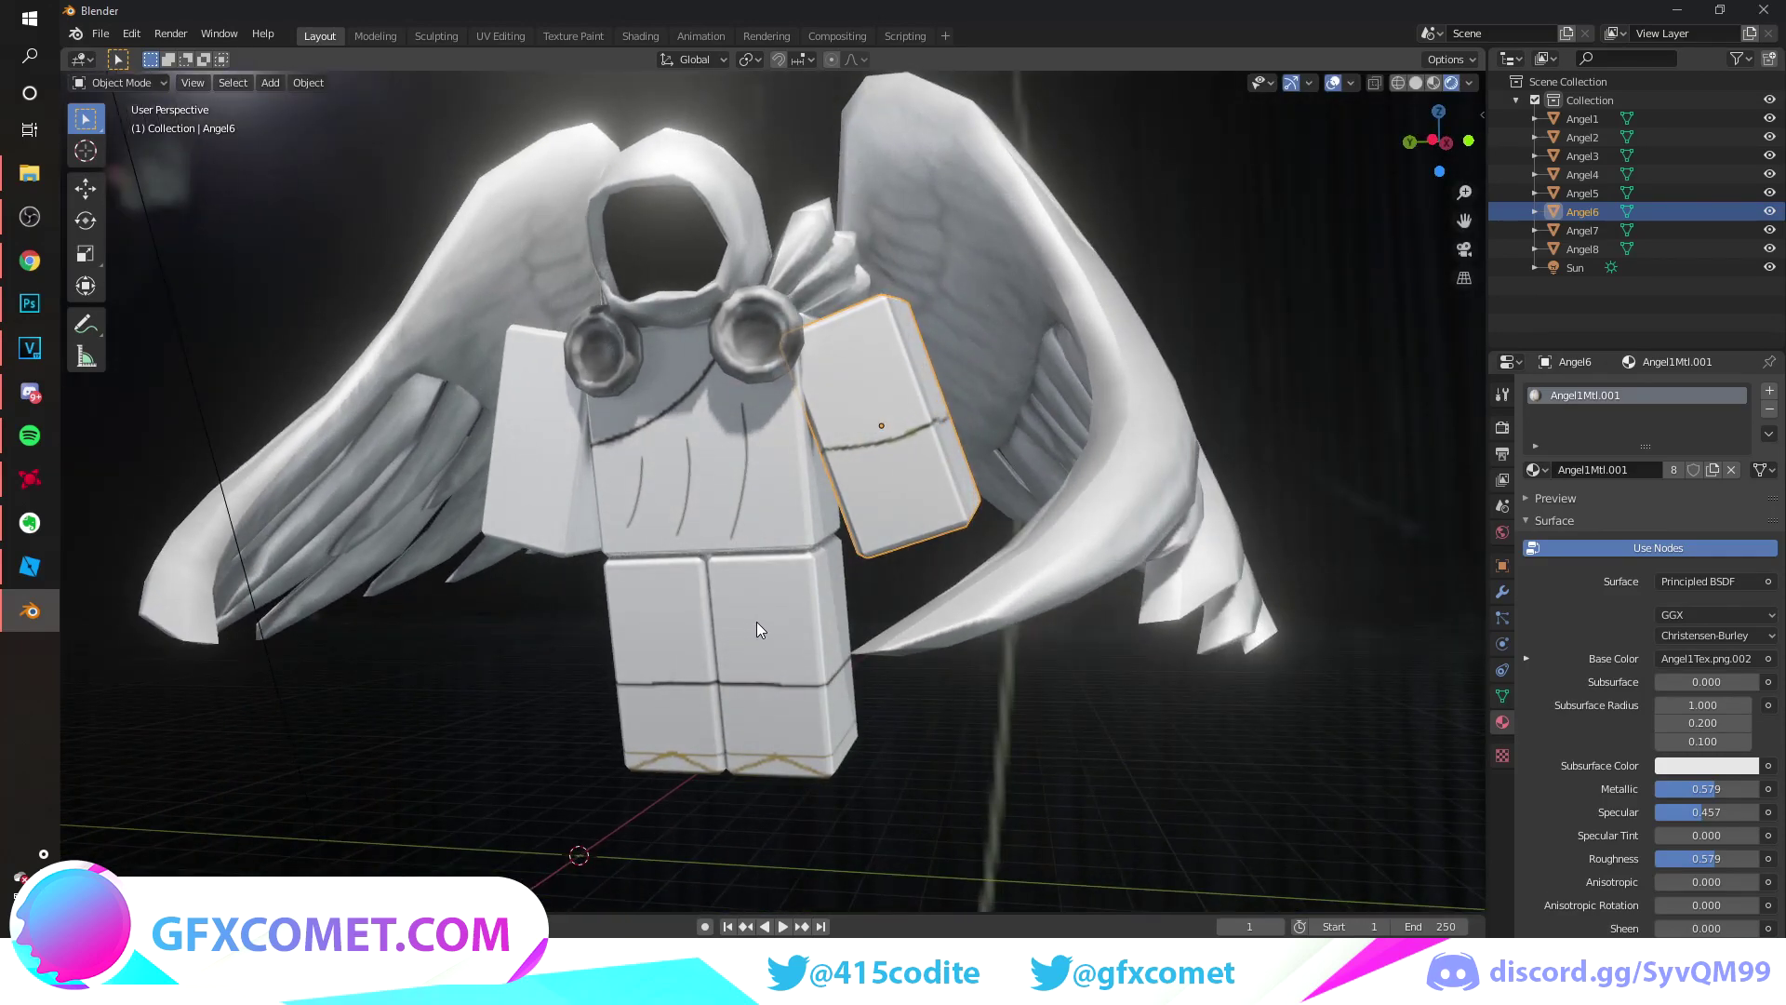
click(756, 622)
key(r)
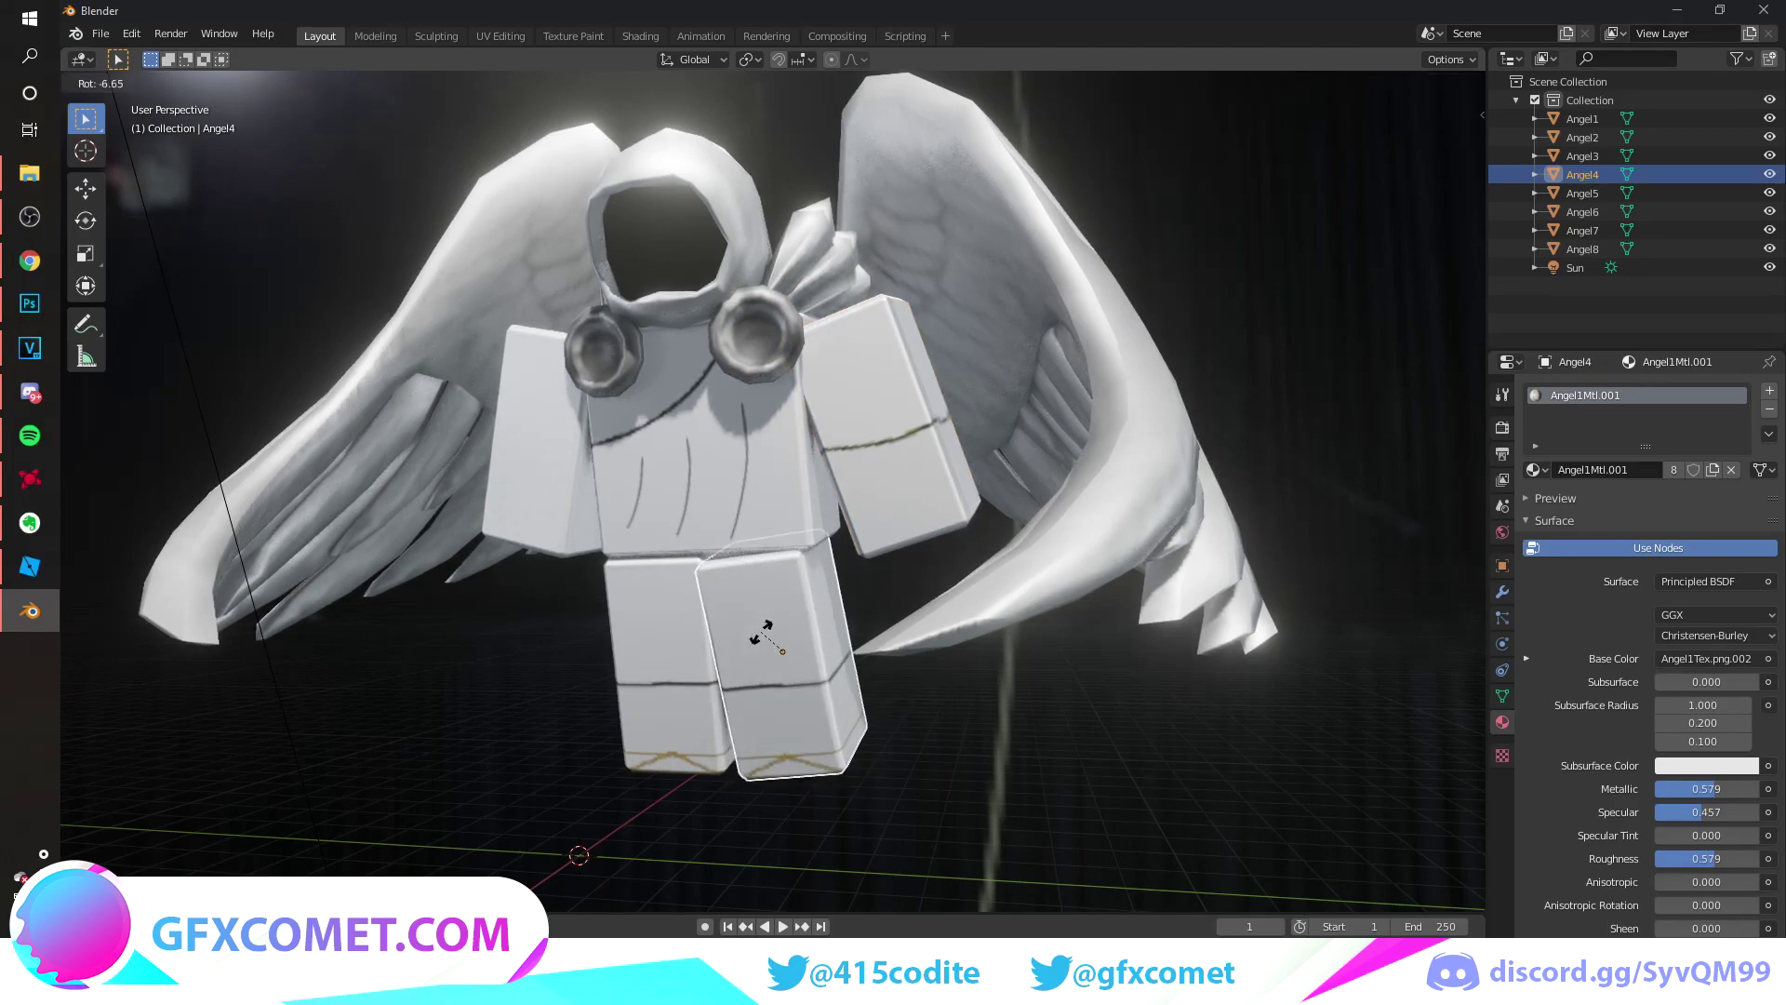
click(760, 640)
key(g)
key(z)
click(771, 632)
Rotate the leg Angel3 around the Y axis, shift it along Y under the torso and deselect everything.
click(685, 658)
key(r)
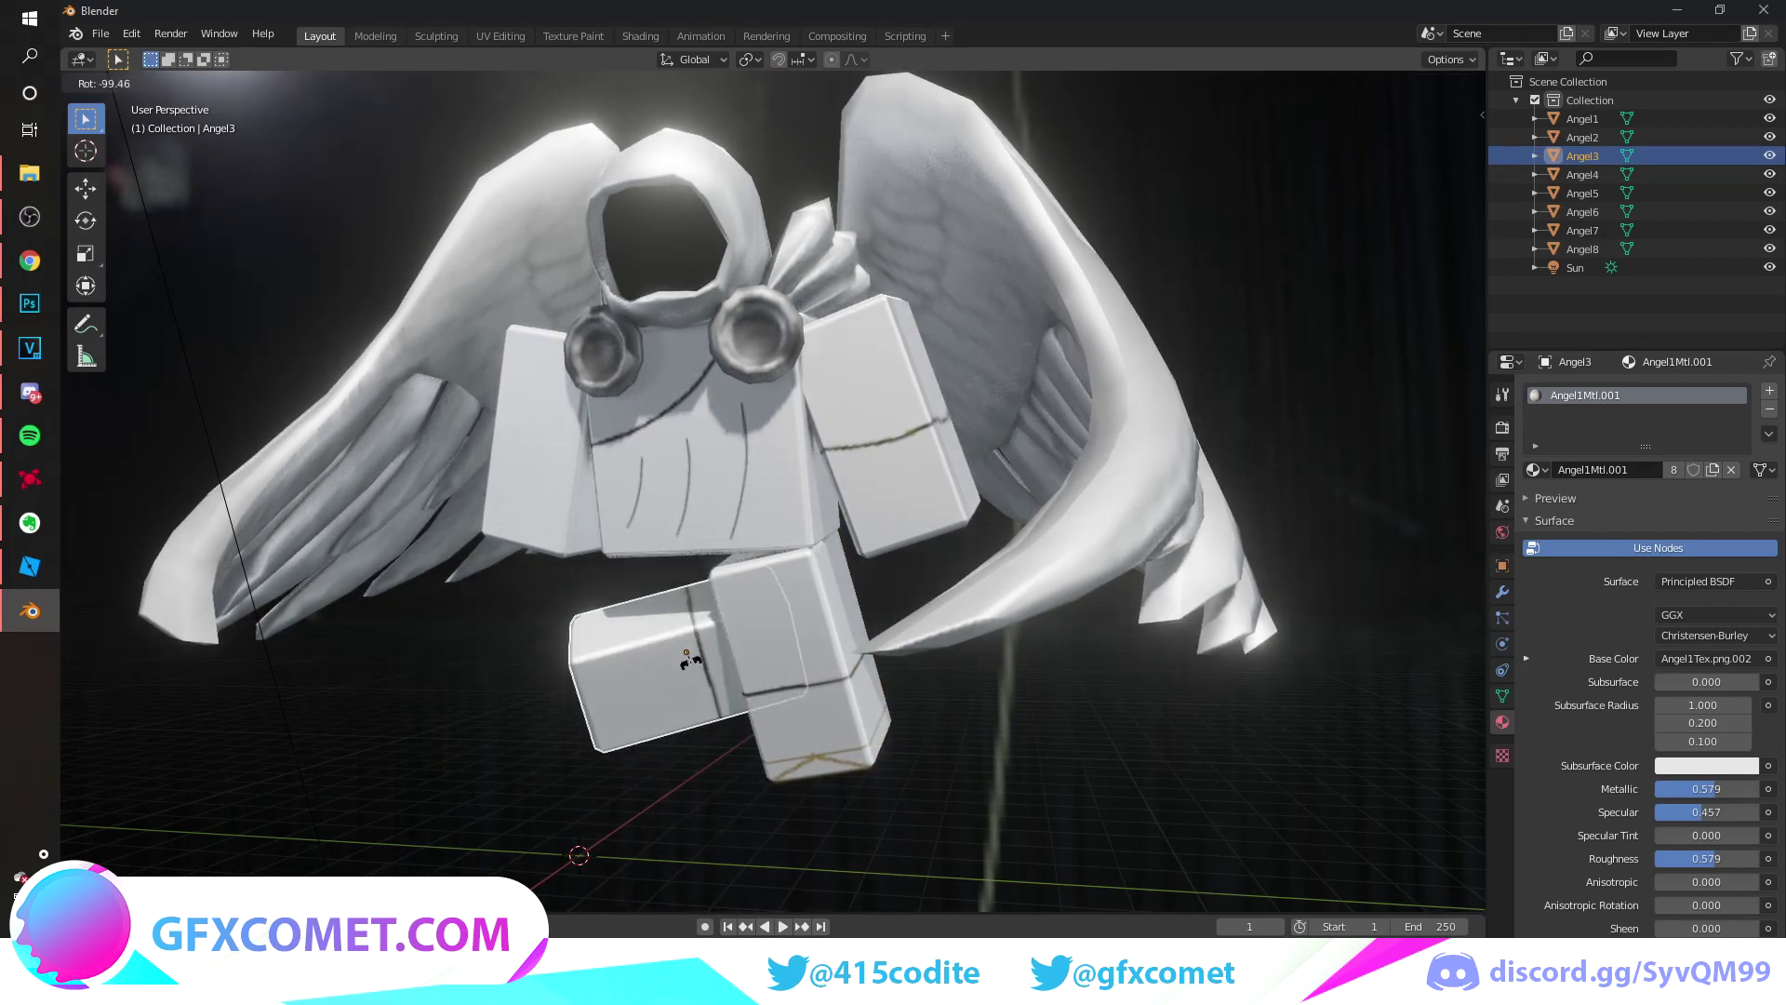
key(y)
click(695, 579)
key(g)
key(y)
click(682, 582)
key(alt+a)
middle_drag(684, 583, 807, 625)
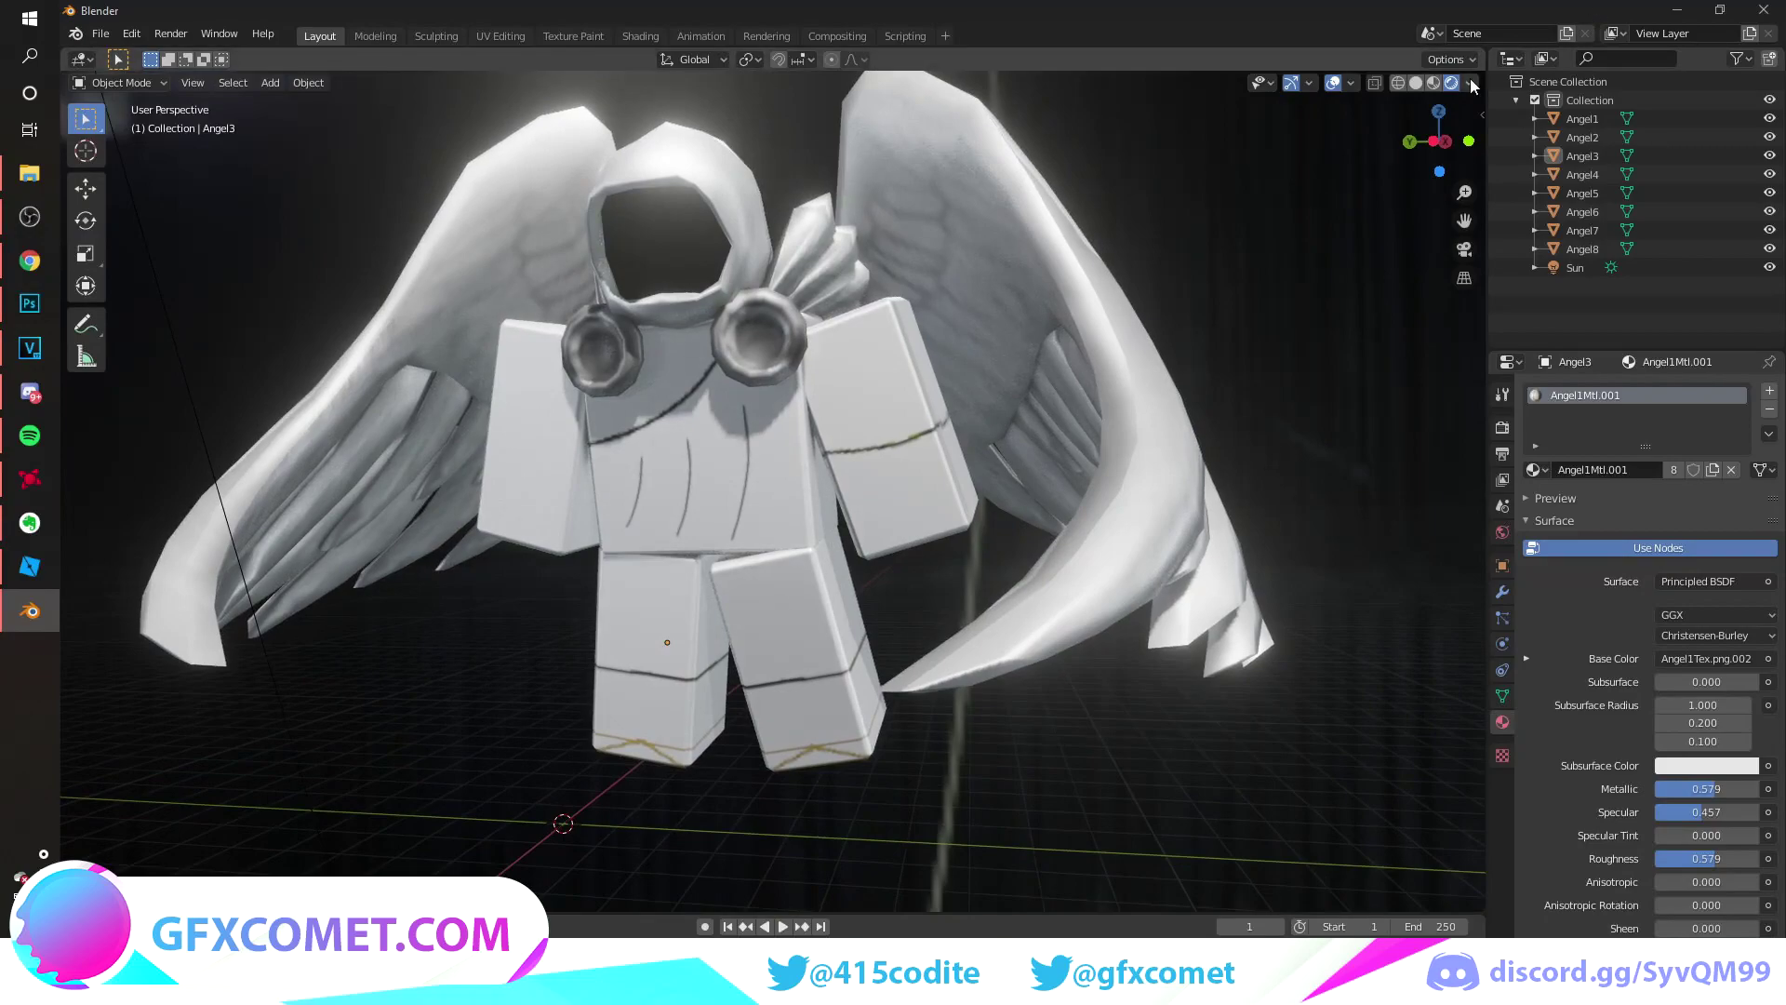
Select all the angel parts from Angel1 to Angel8 and rotate the whole character.
click(1583, 119)
shift+click(1581, 249)
key(r)
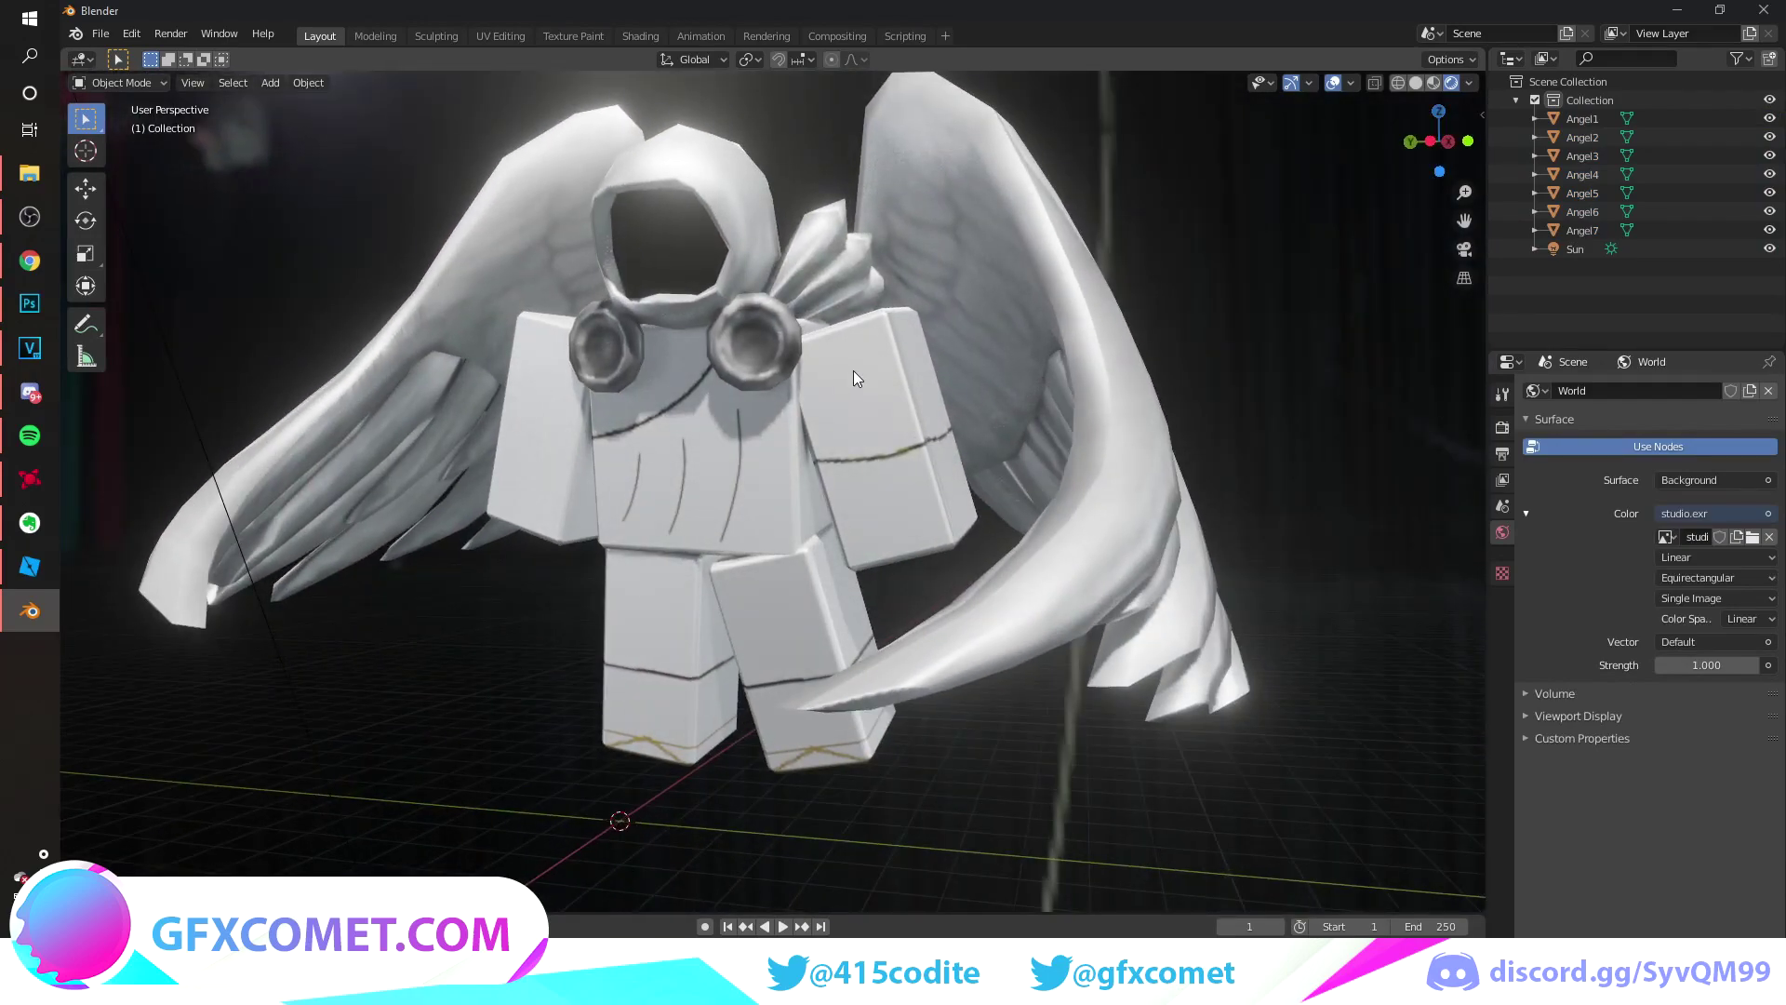
key(shift+a)
click(854, 435)
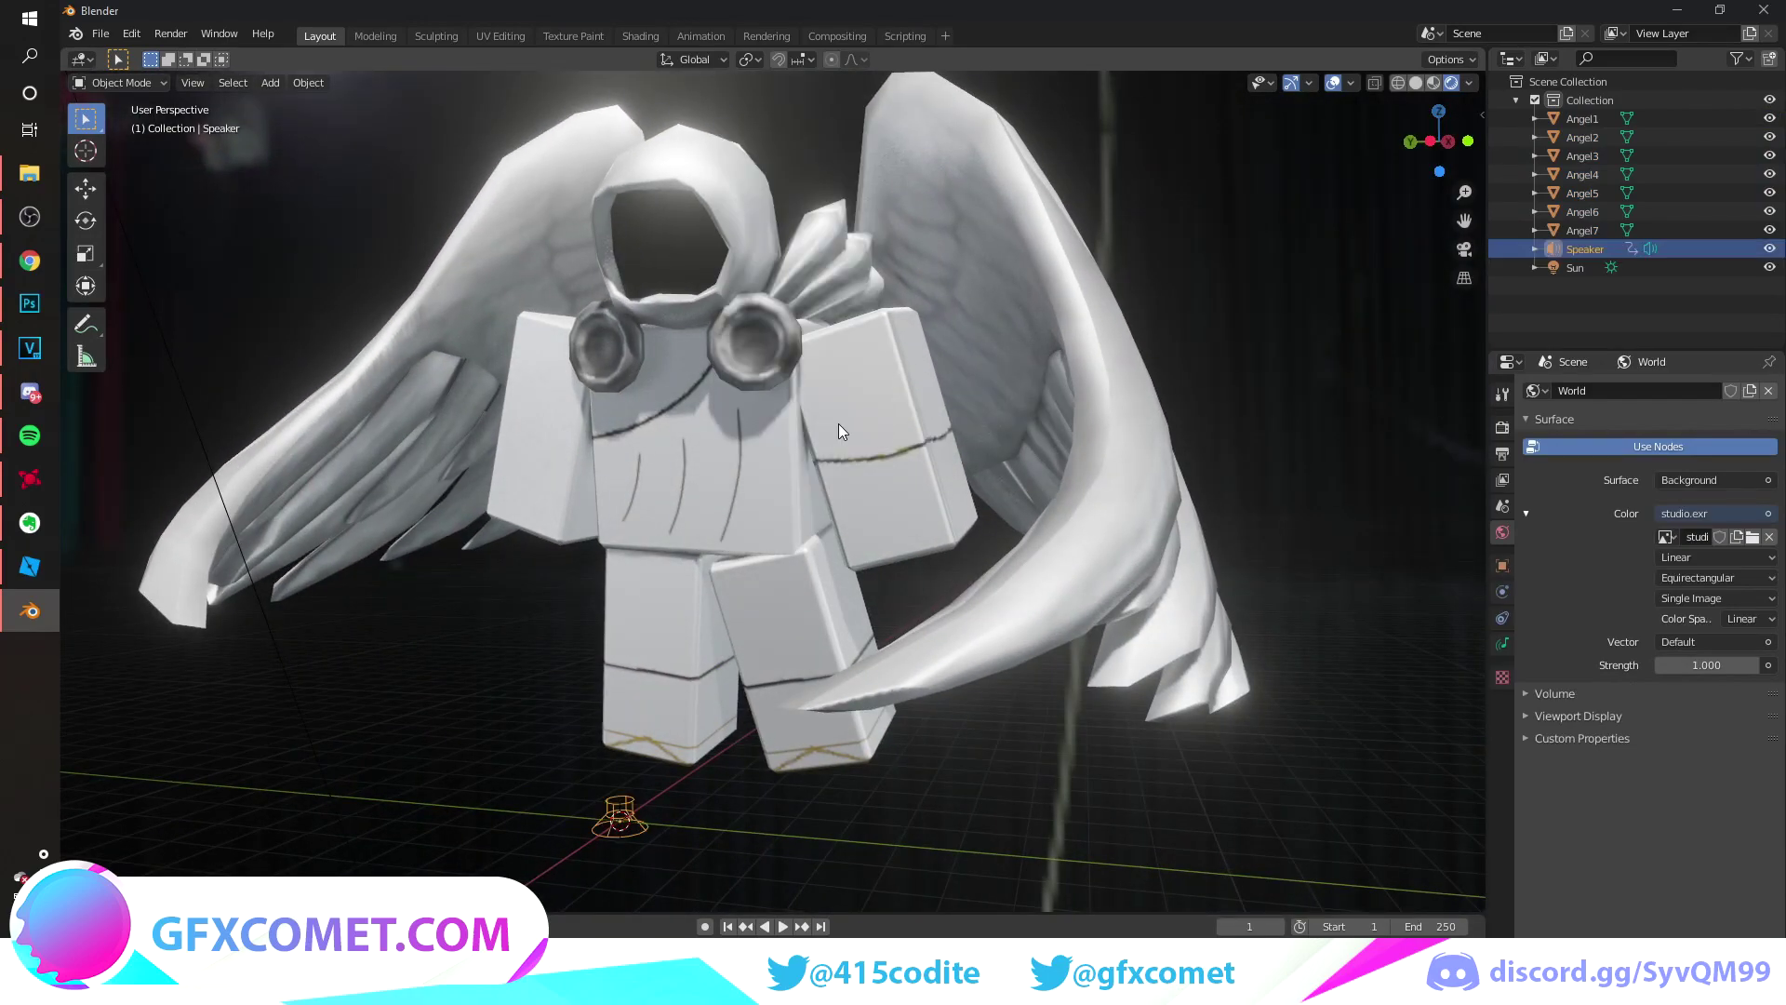
key(x)
click(752, 494)
Add a camera to the scene and switch the viewport to the camera view.
key(shift+a)
click(746, 468)
key(KP_0)
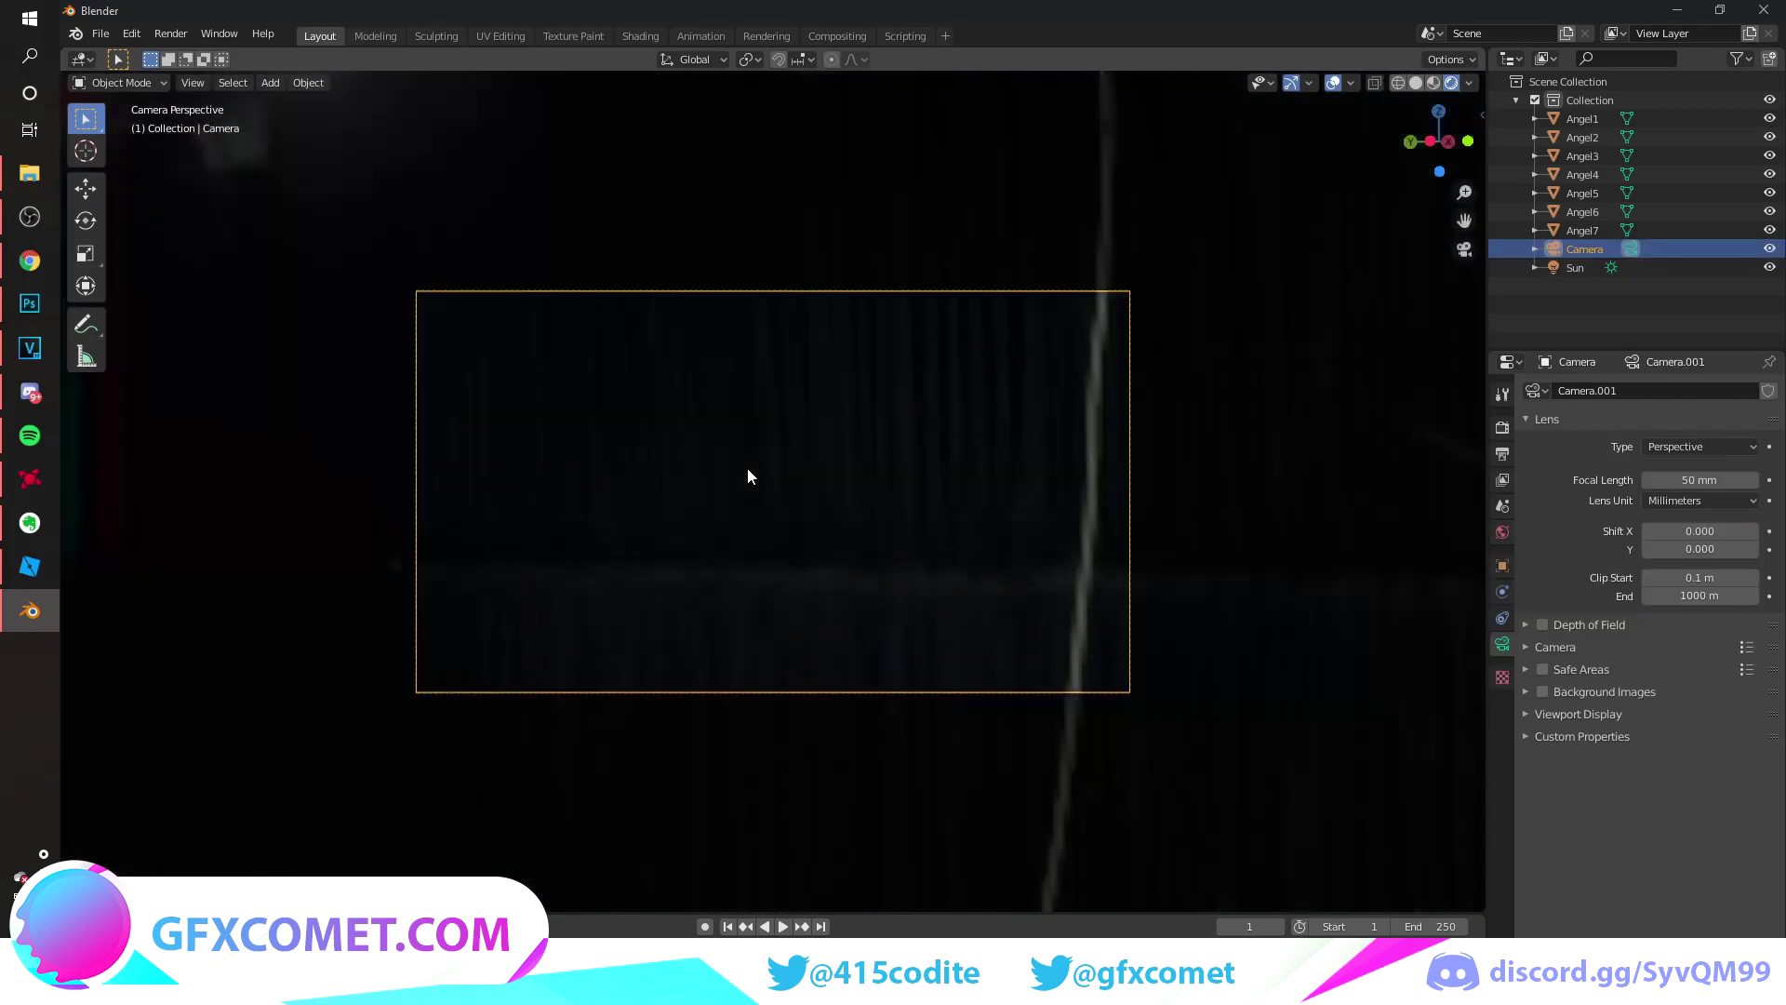
Fly the camera around to the front of the angel and place it facing the character.
scroll(822, 527, up, 3)
key(shift+grave)
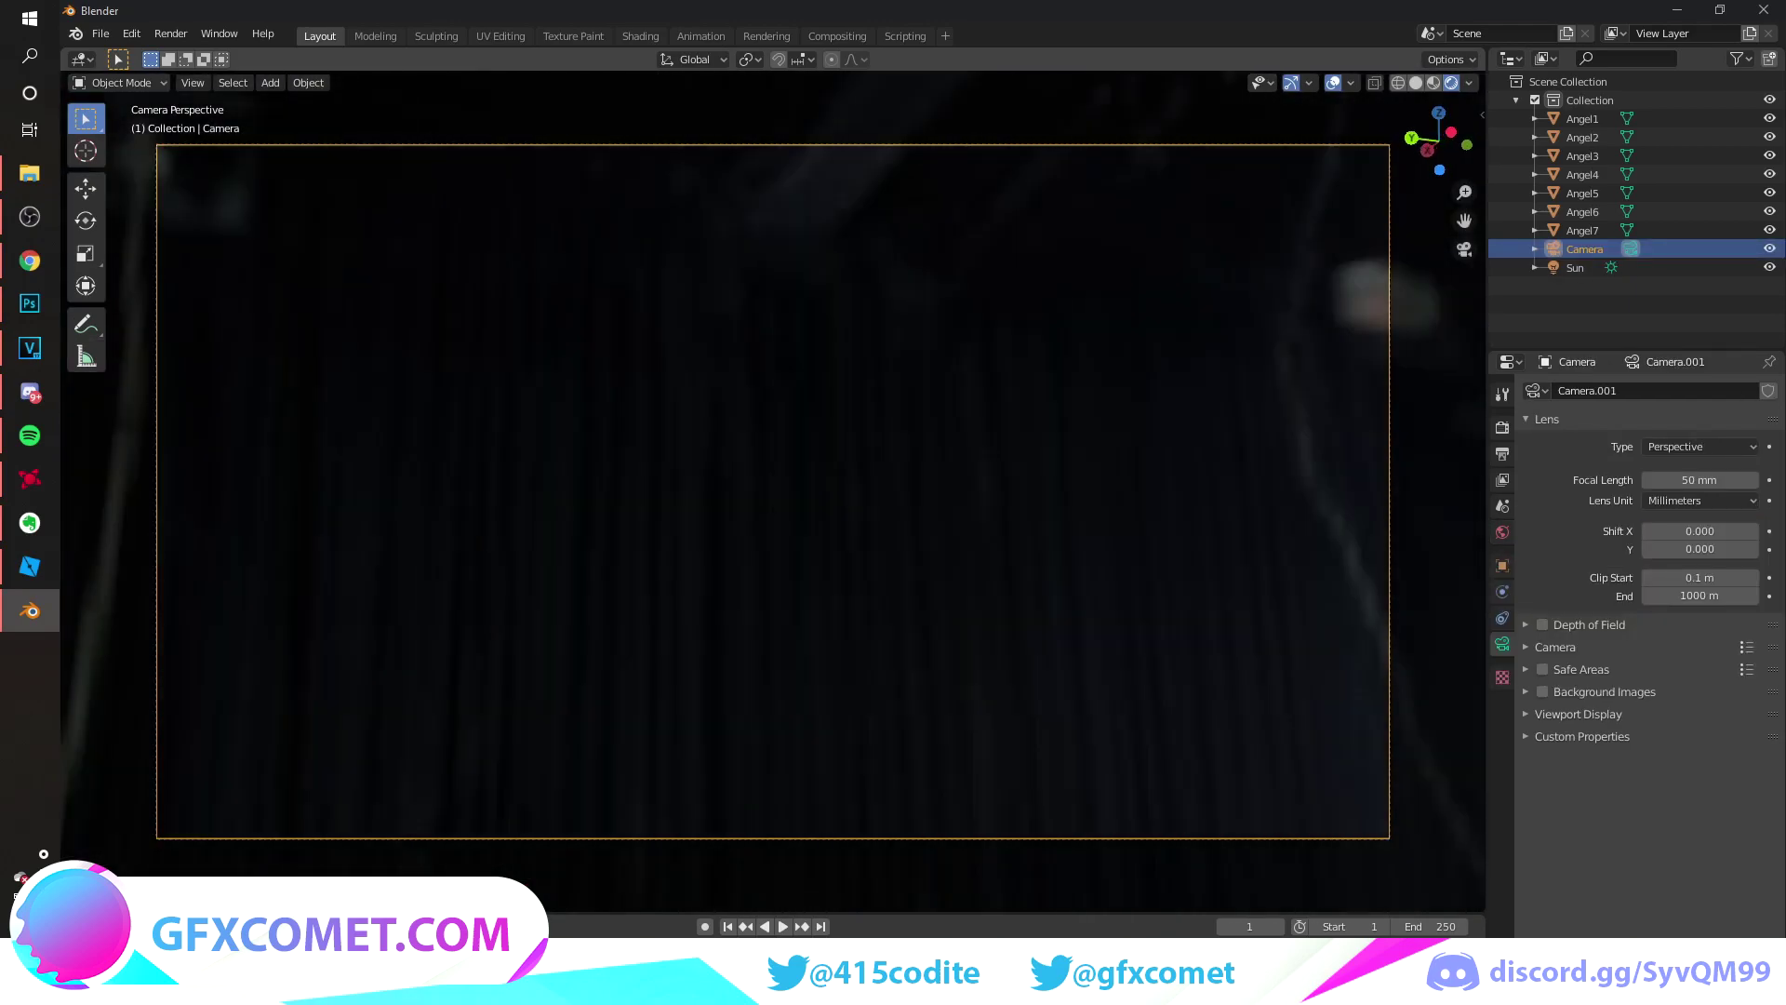
key(w)
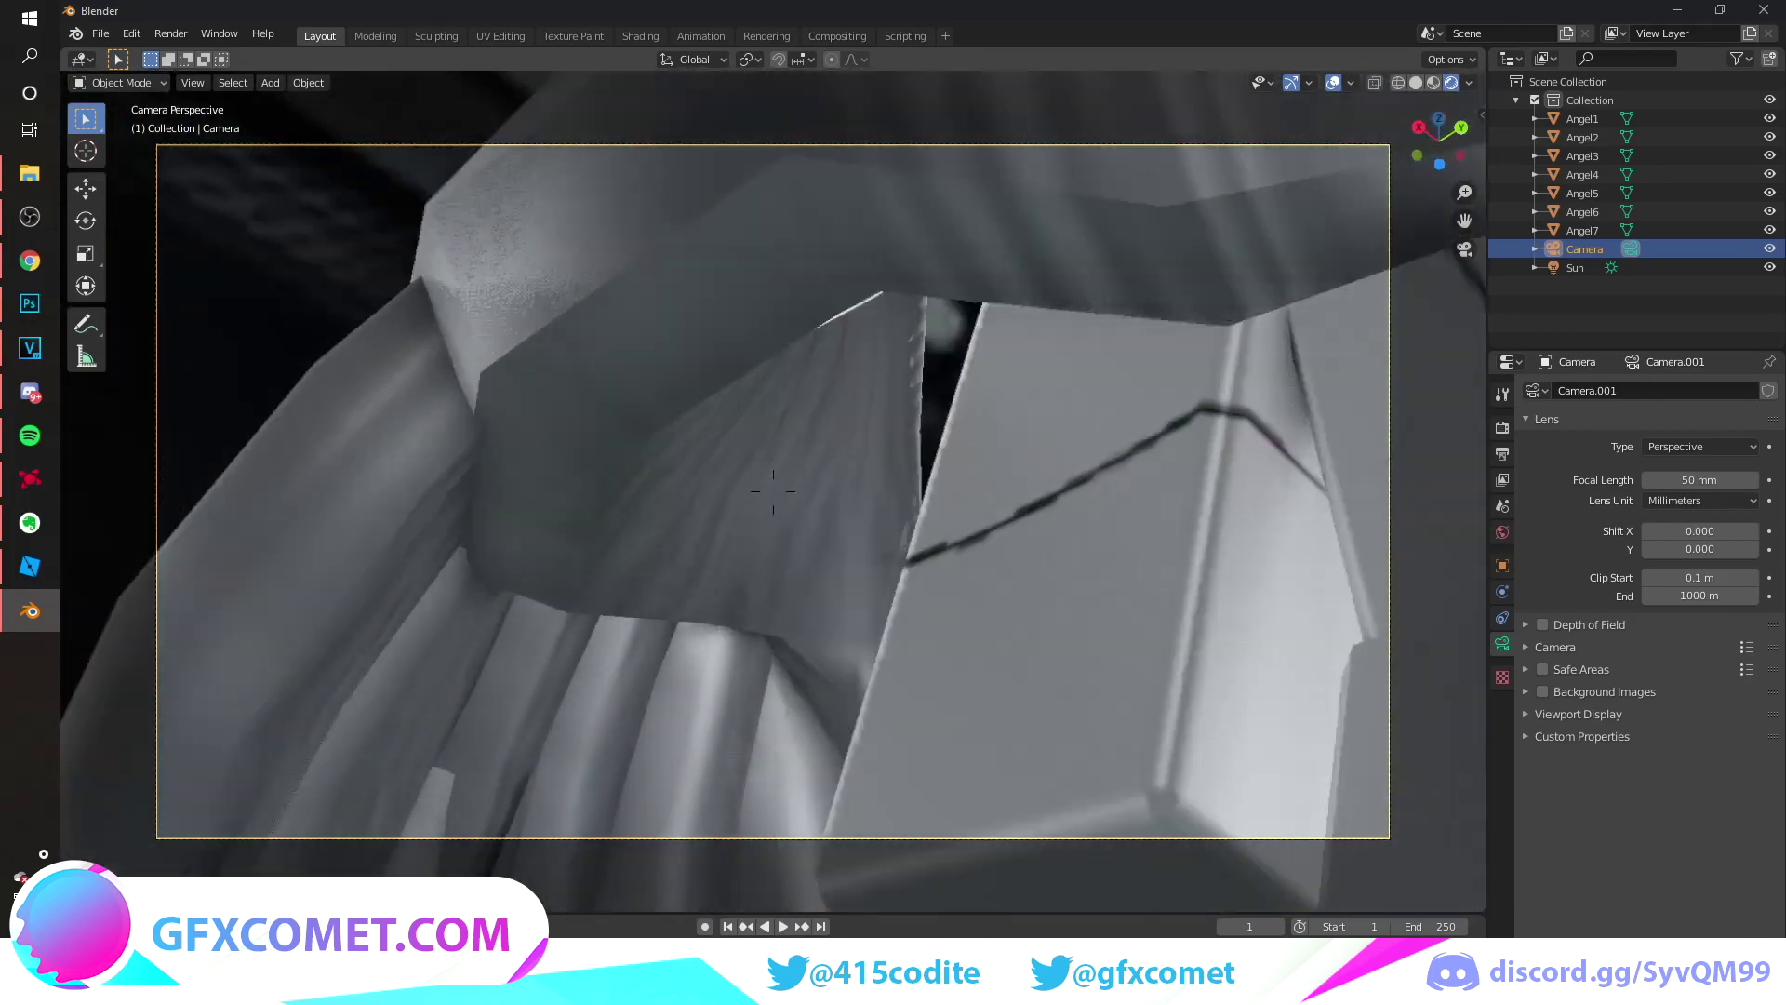
key(s)
key(w)
key(w)
key(s)
key(w)
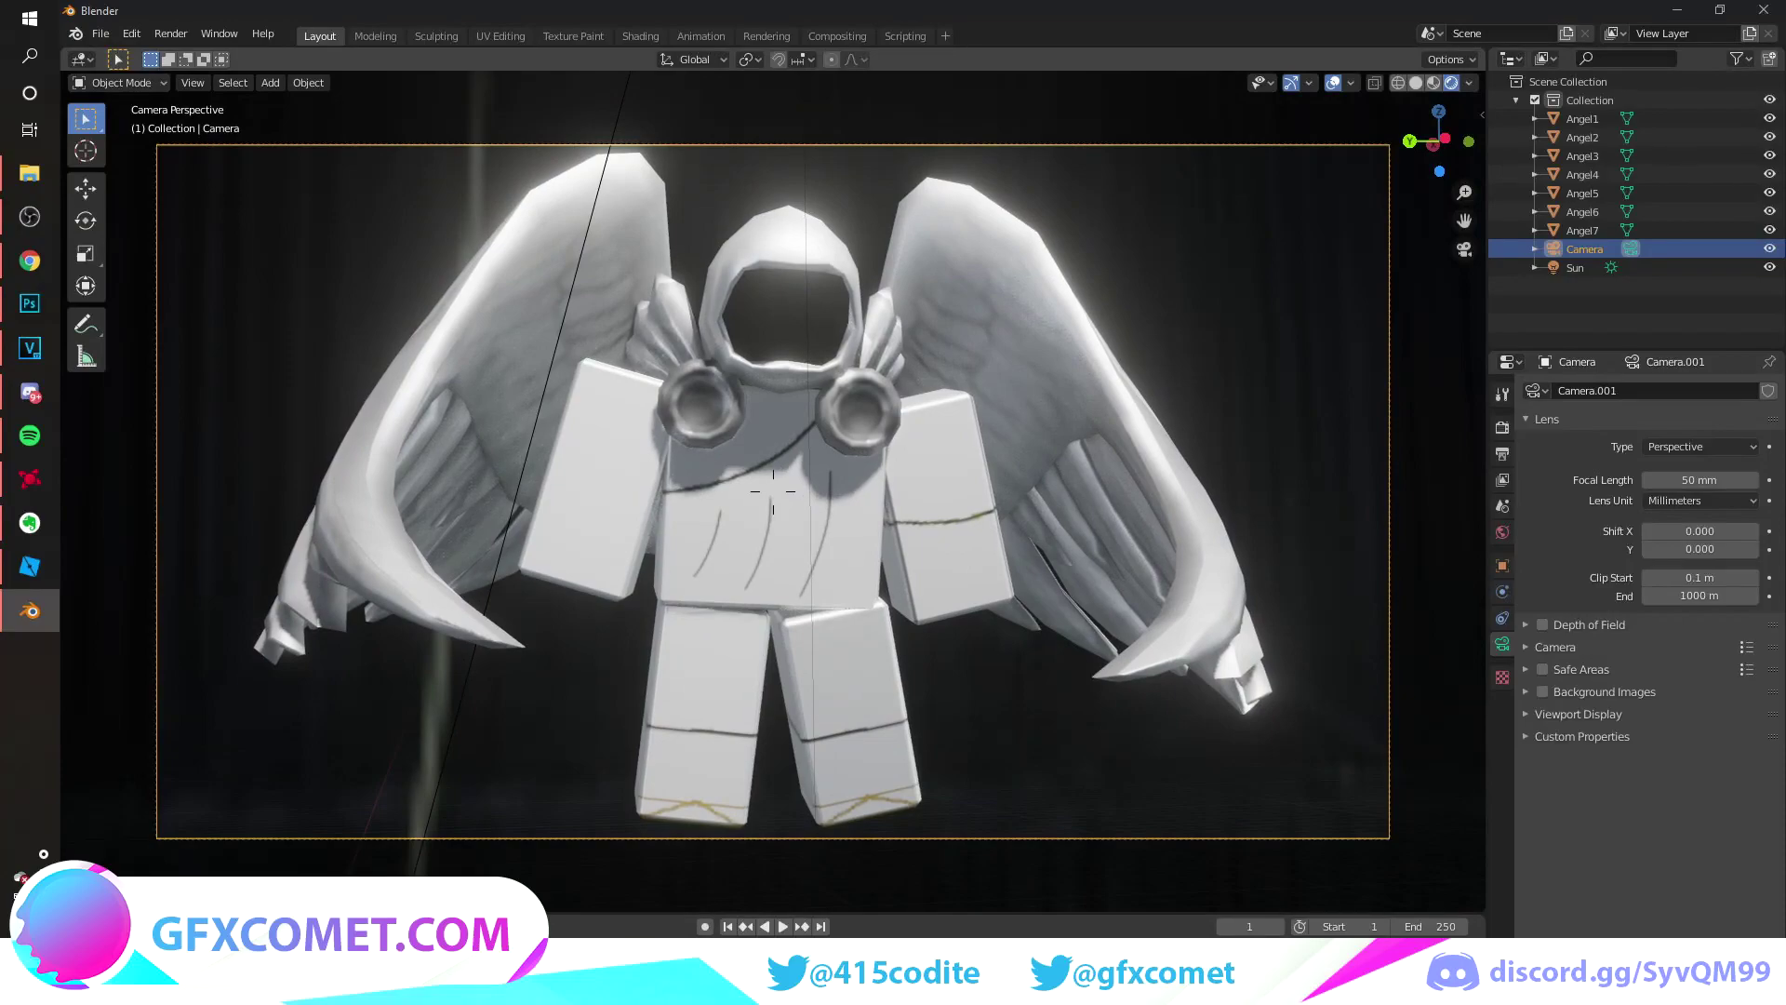
key(s)
key(w)
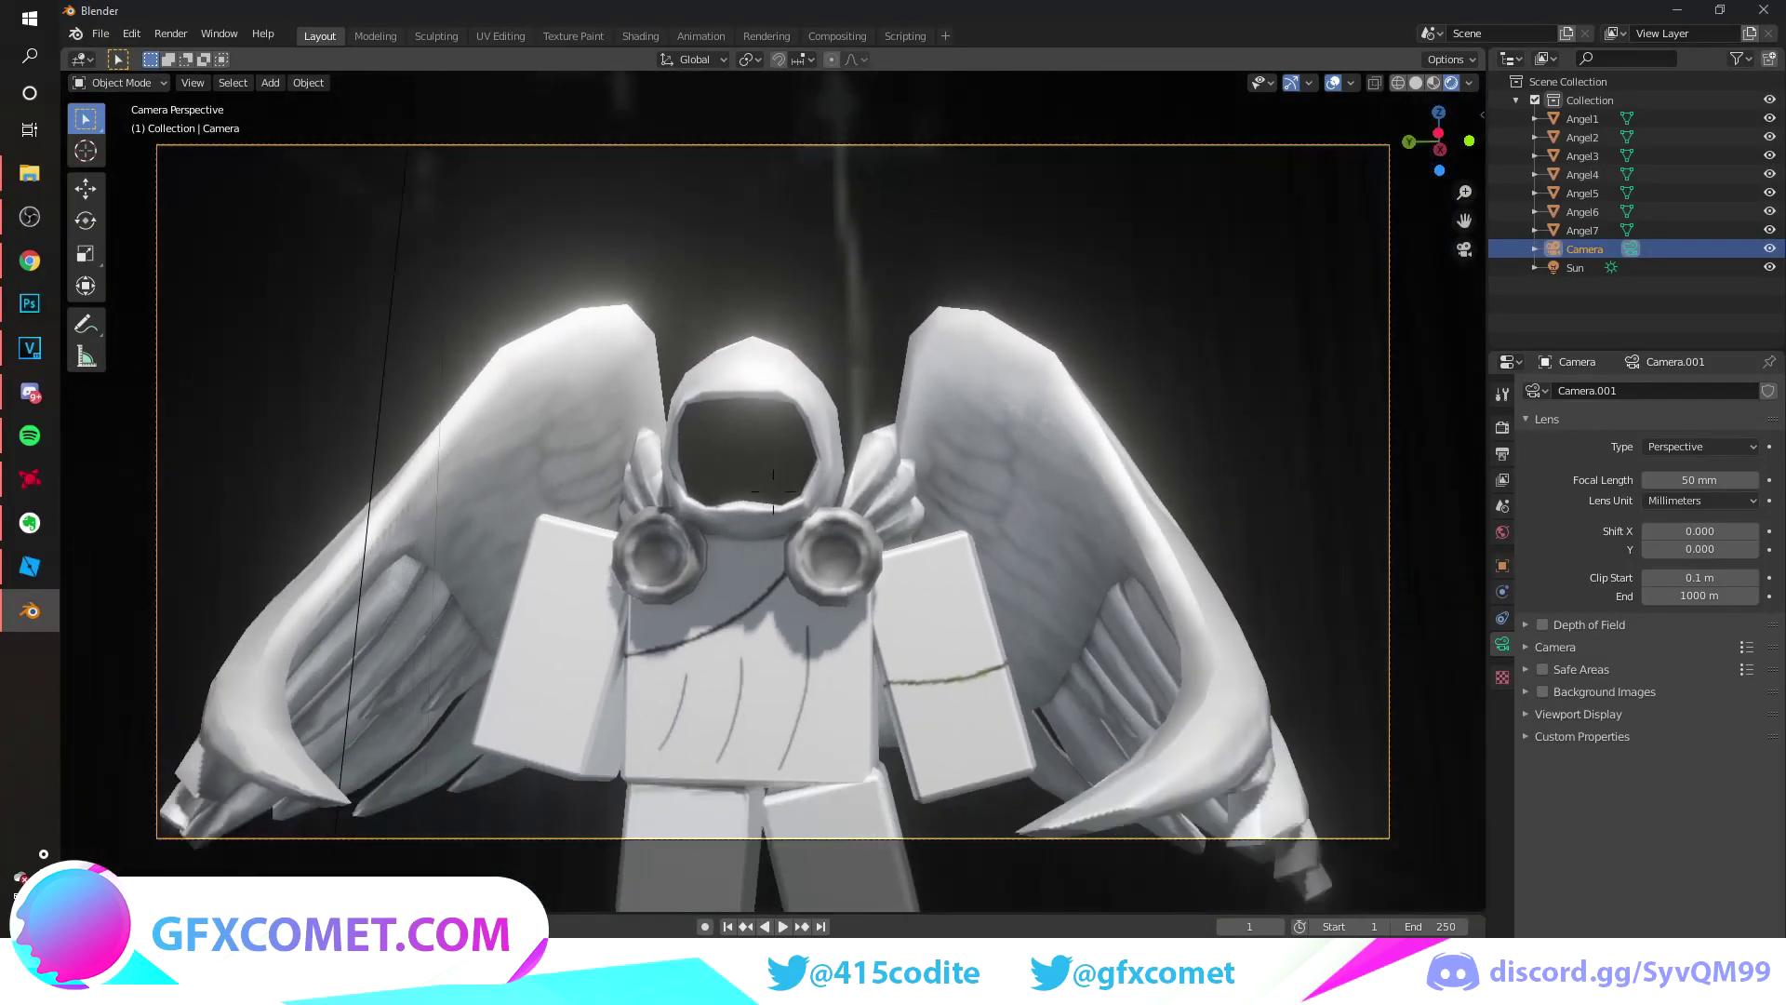
key(s)
key(w)
click(1143, 503)
Set the camera's focal length to 30 mm and fly it to reframe the angel.
drag(1699, 479, 1647, 480)
key(shift+grave)
key(w)
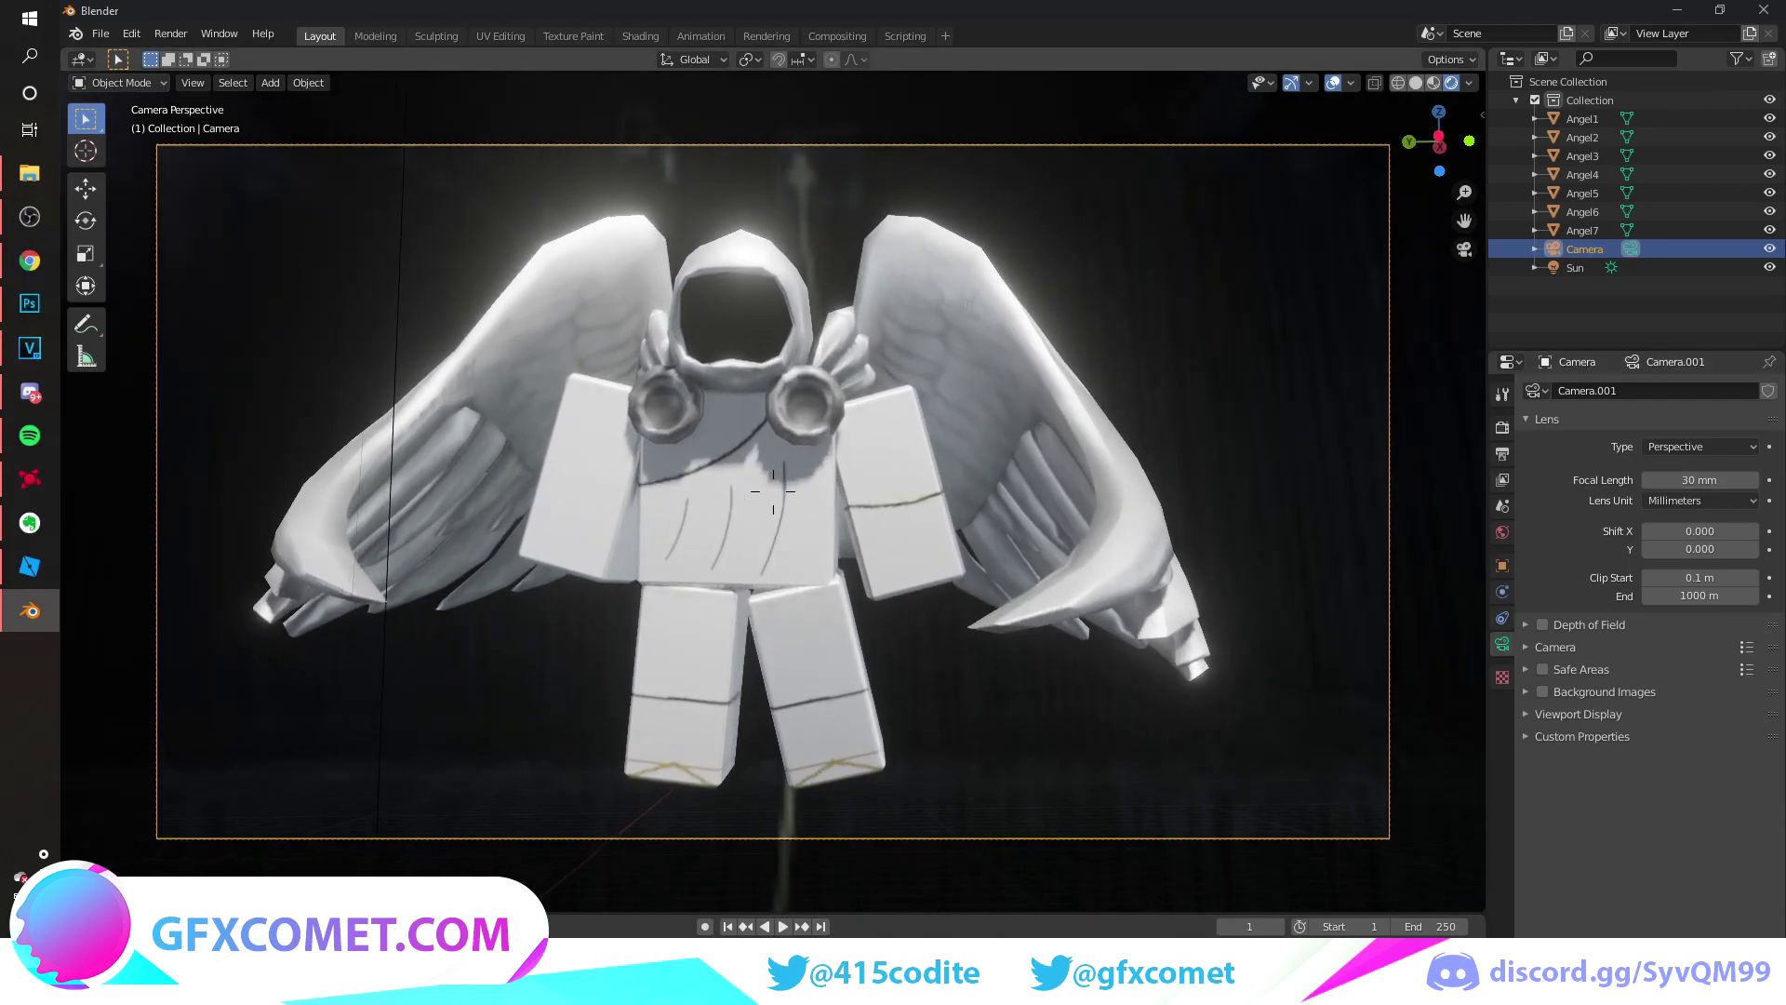
key(s)
key(w)
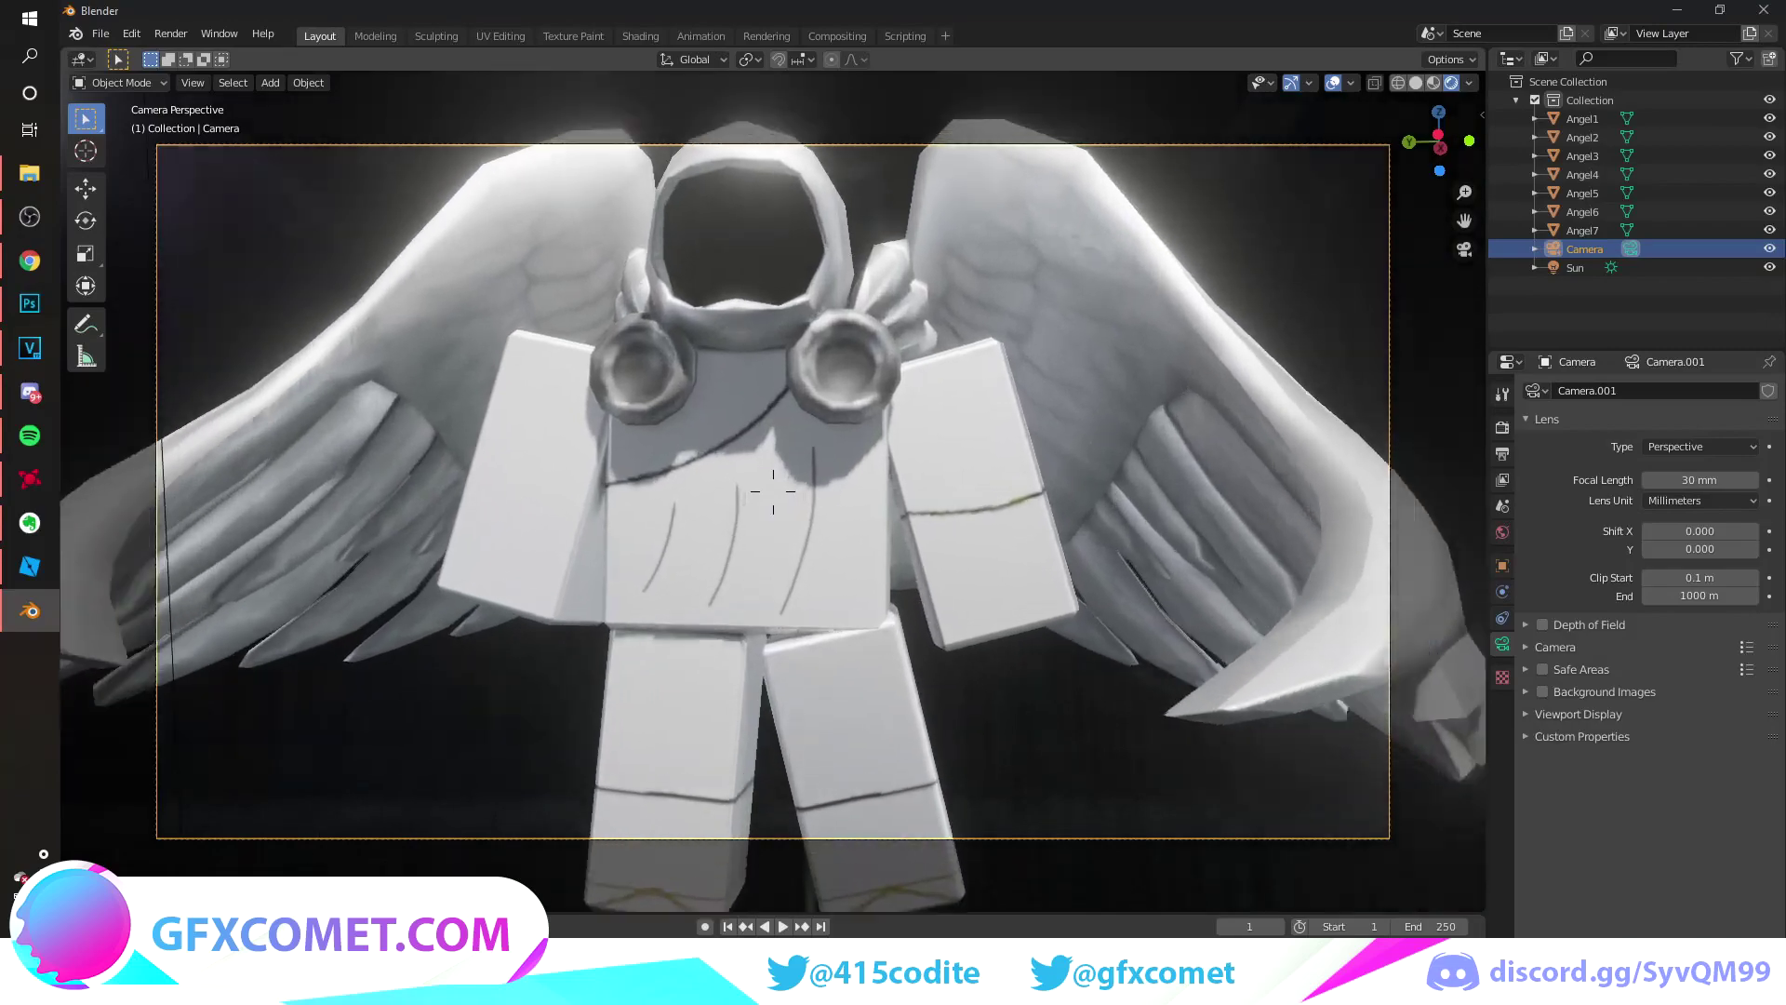
key(s)
click(773, 491)
Set the camera's focal length to 21 mm and fly it closer to the angel.
drag(1716, 481, 1651, 481)
key(shift+grave)
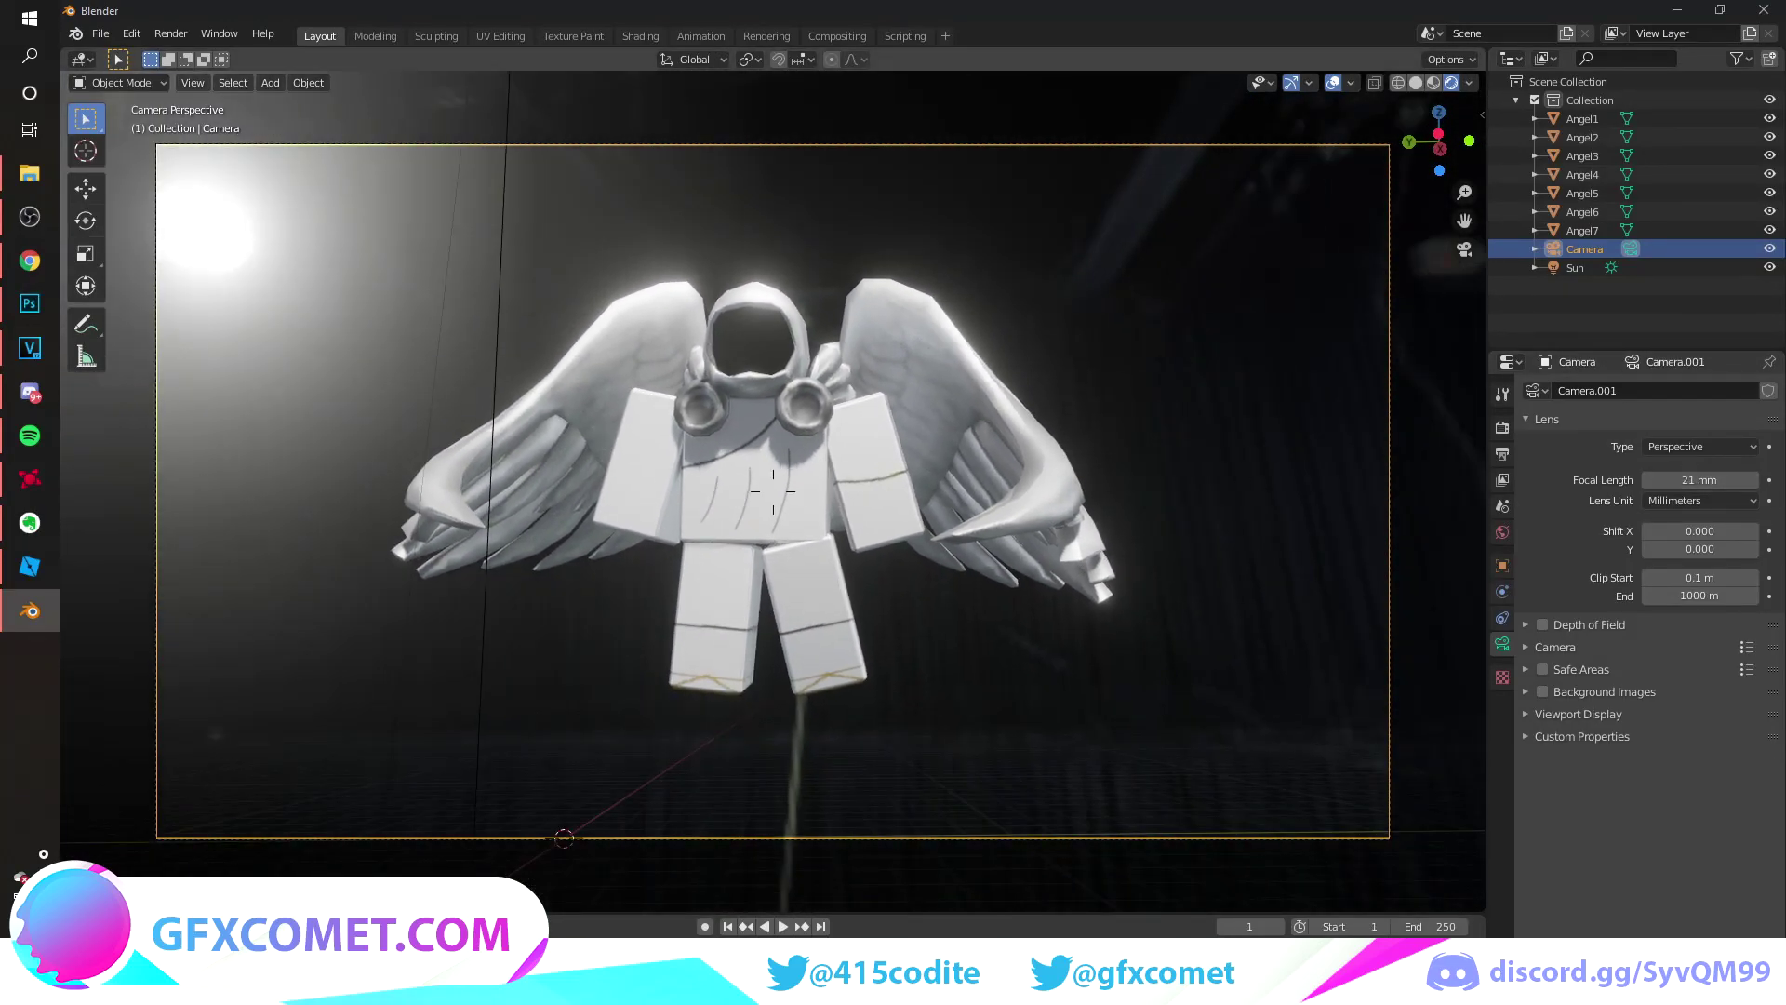
key(w)
key(s)
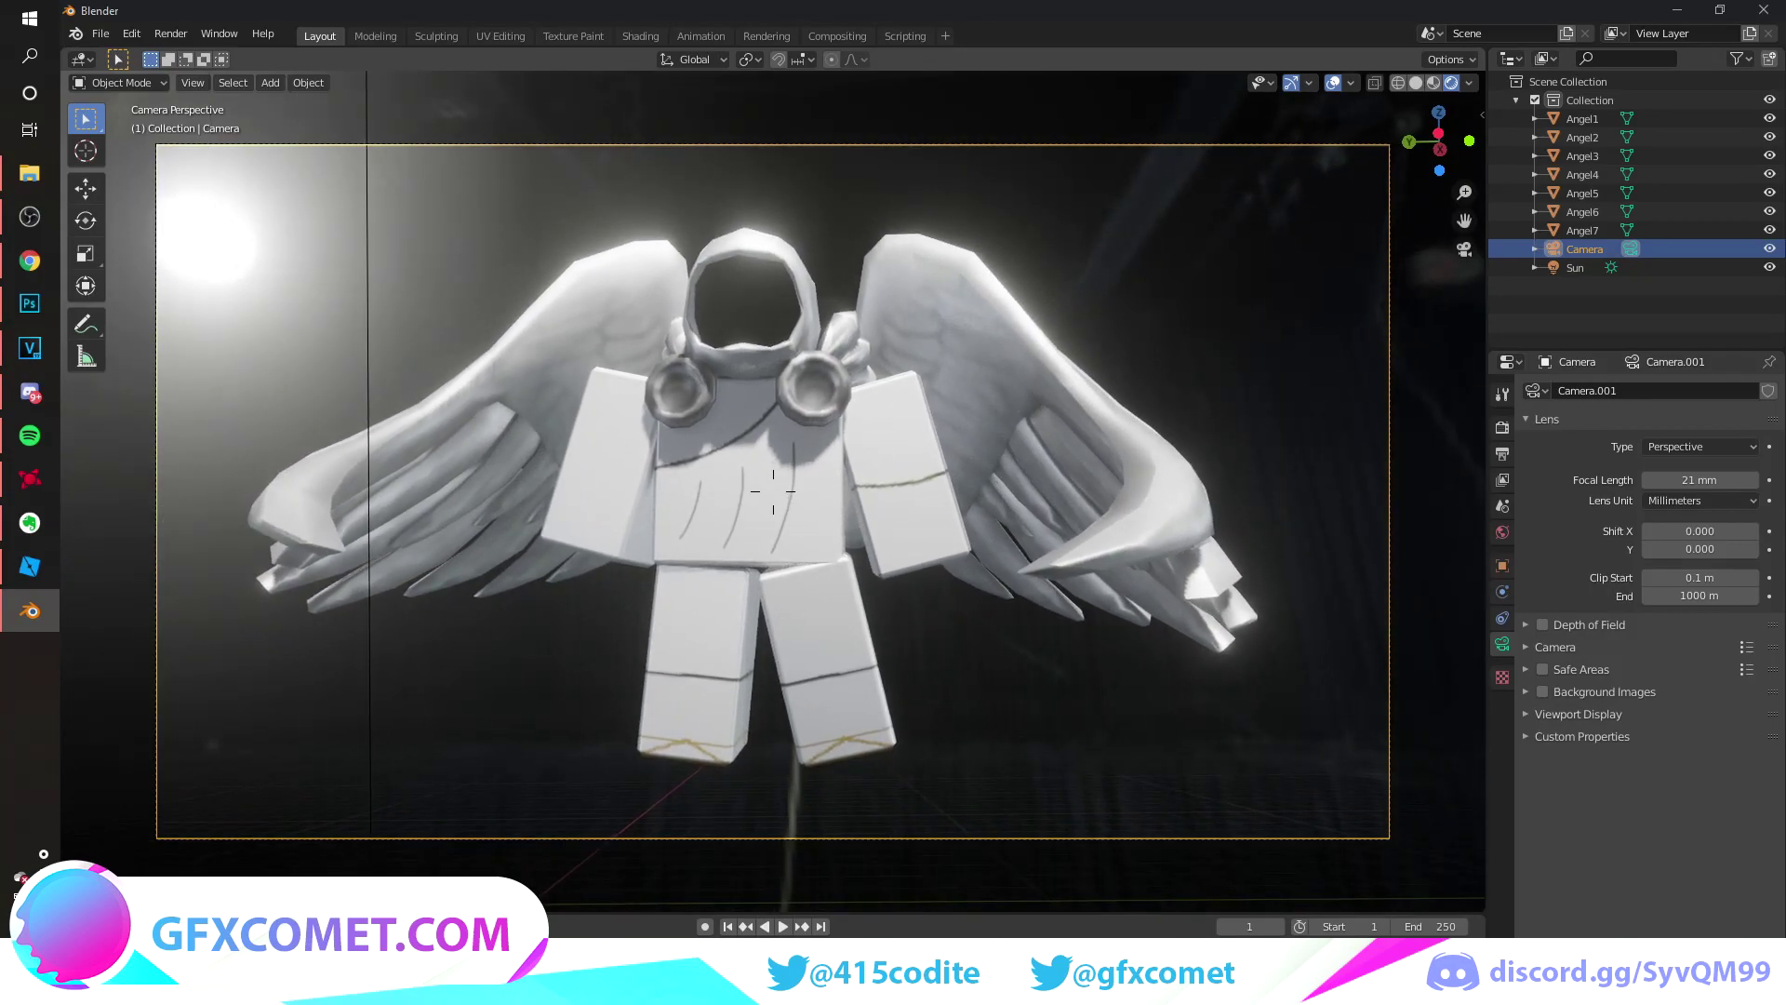
key(w)
key(s)
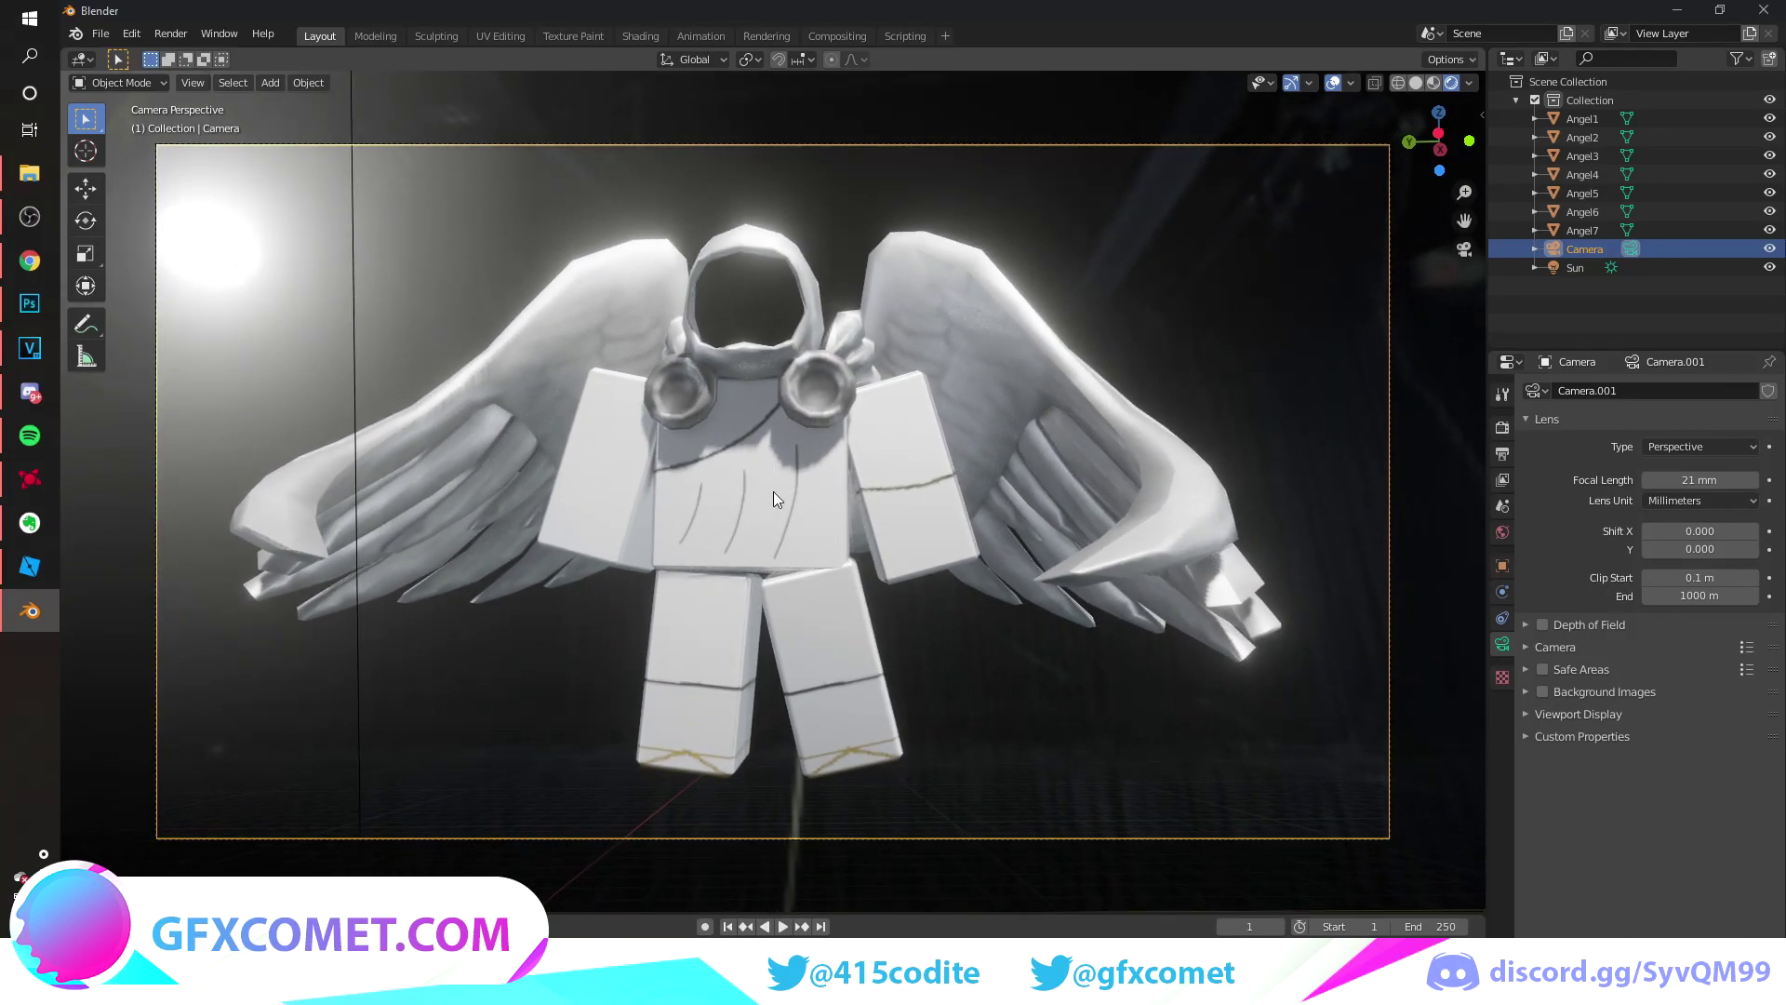
Set the camera's focal length to 27 mm and reposition it so the whole angel fills the frame.
drag(1702, 481, 1741, 481)
key(shift+grave)
key(s)
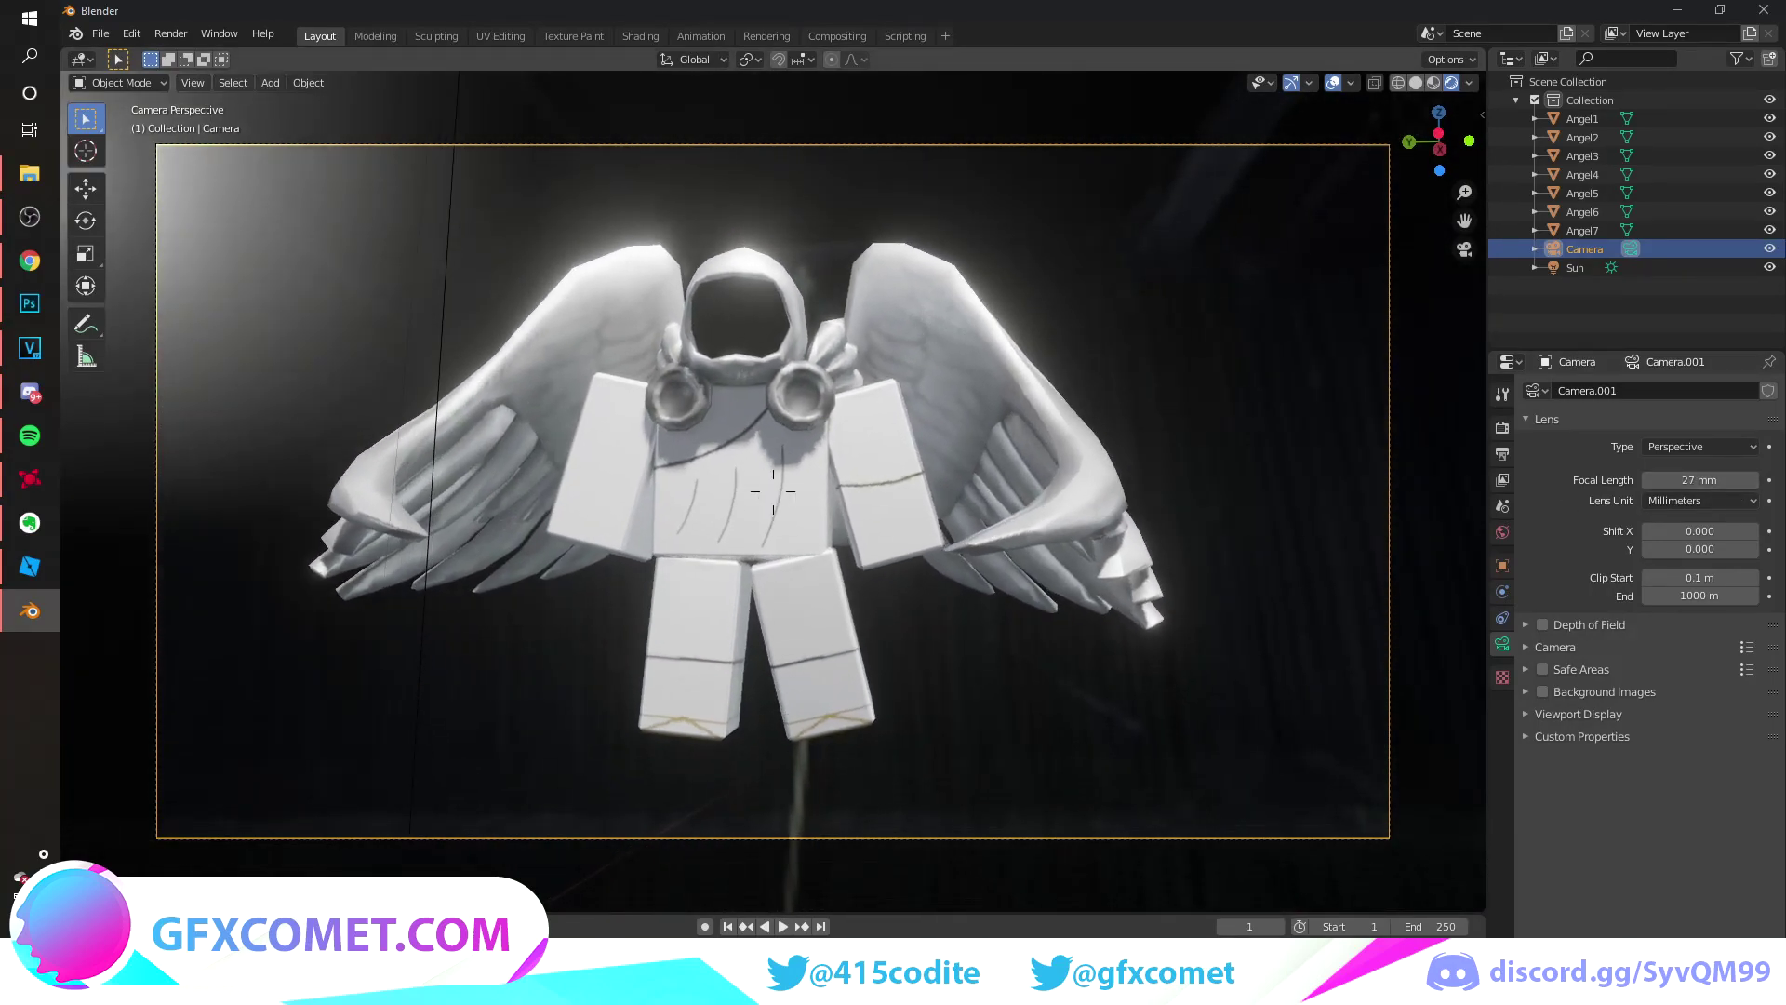
key(w)
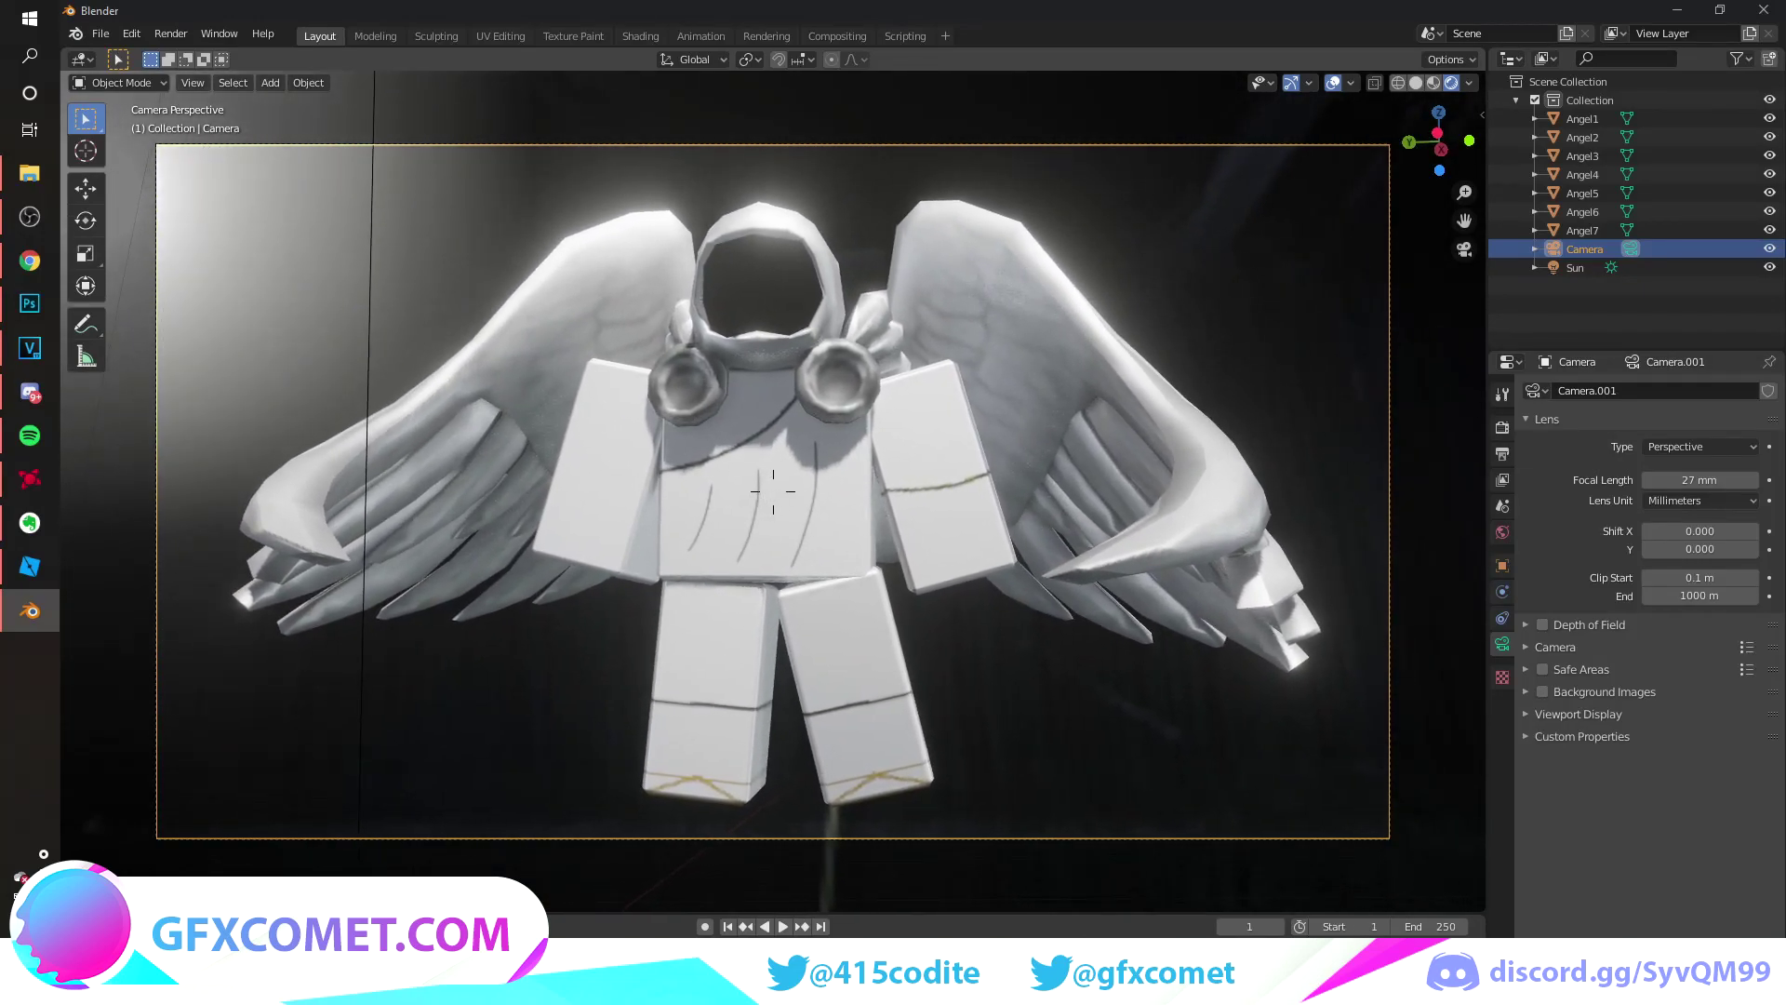
click(772, 491)
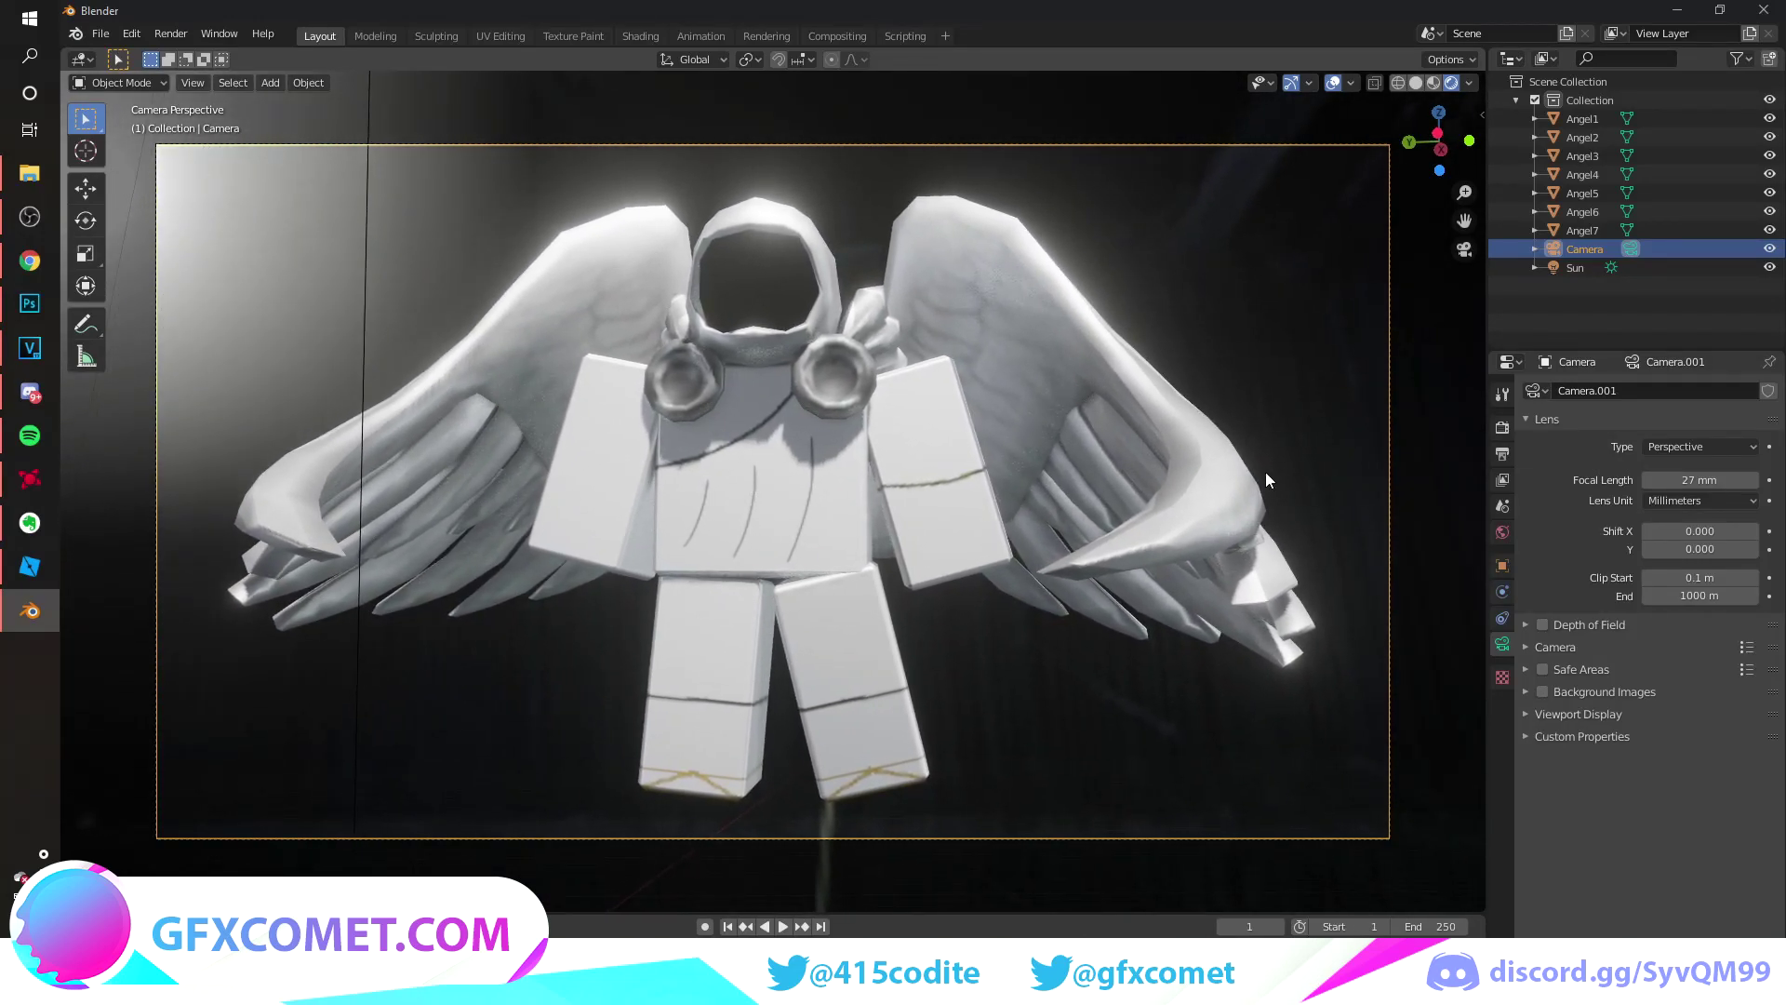
Enable a transparent film background in the render settings and render the image.
click(1499, 428)
click(1561, 739)
click(1750, 787)
click(1263, 253)
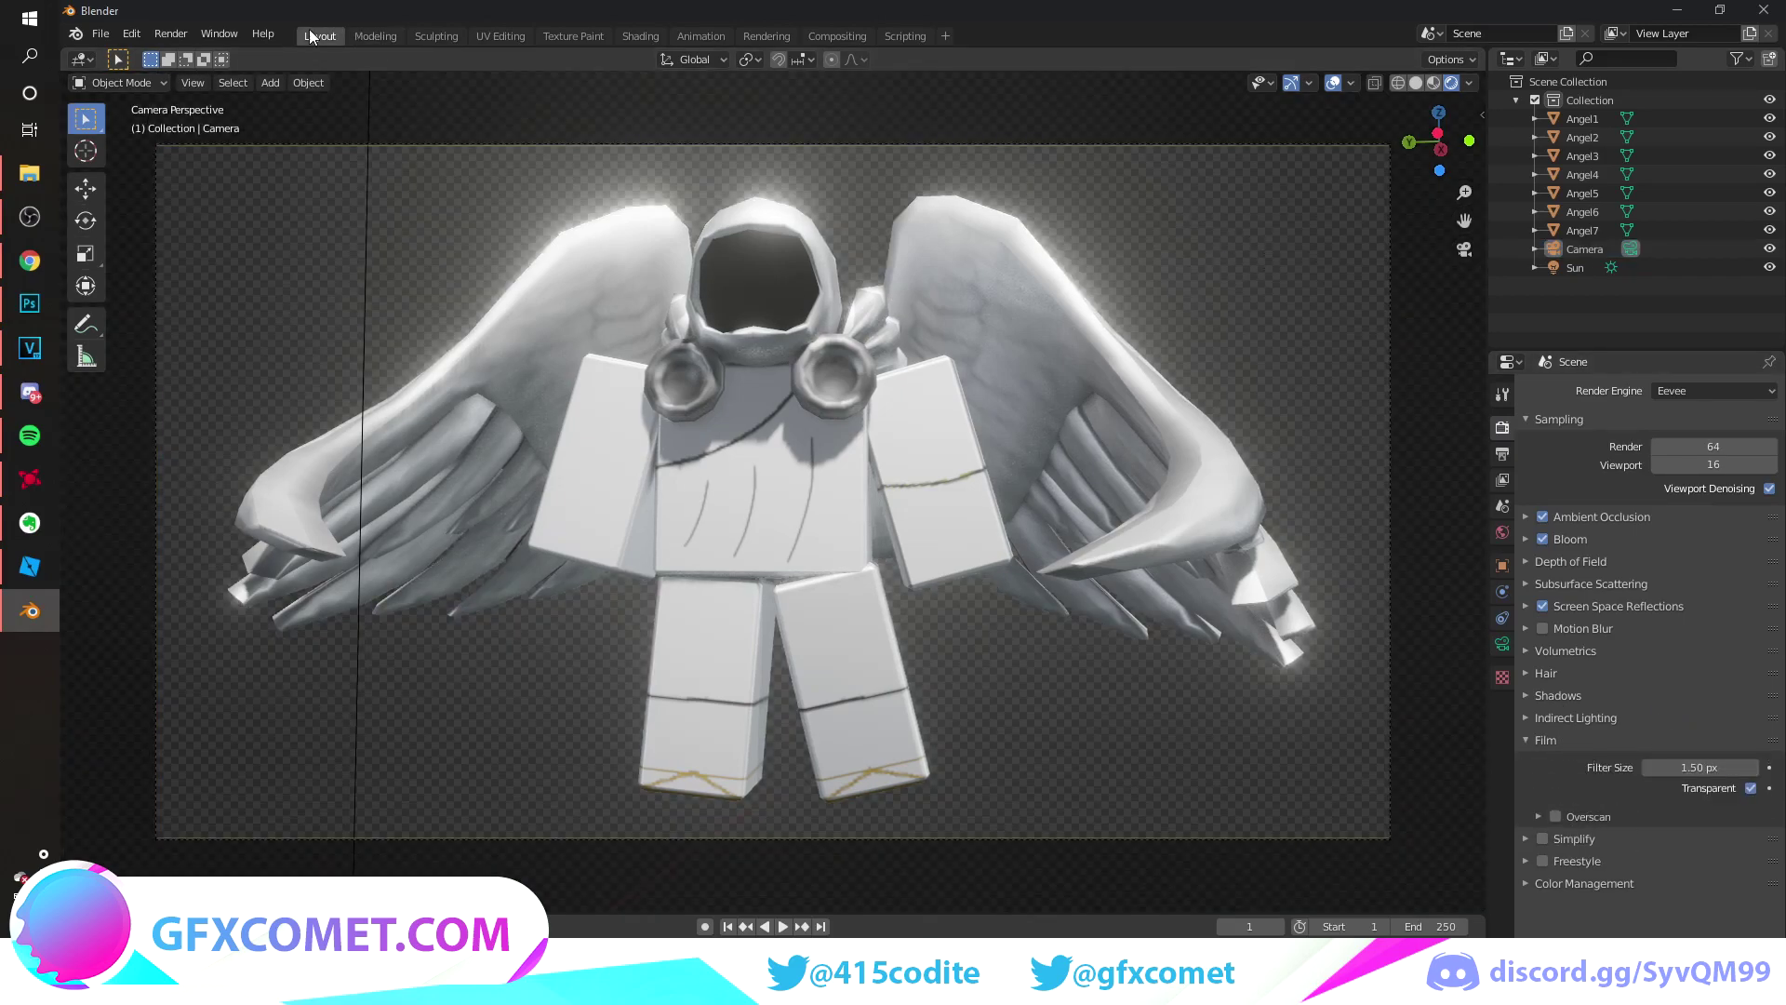
click(175, 34)
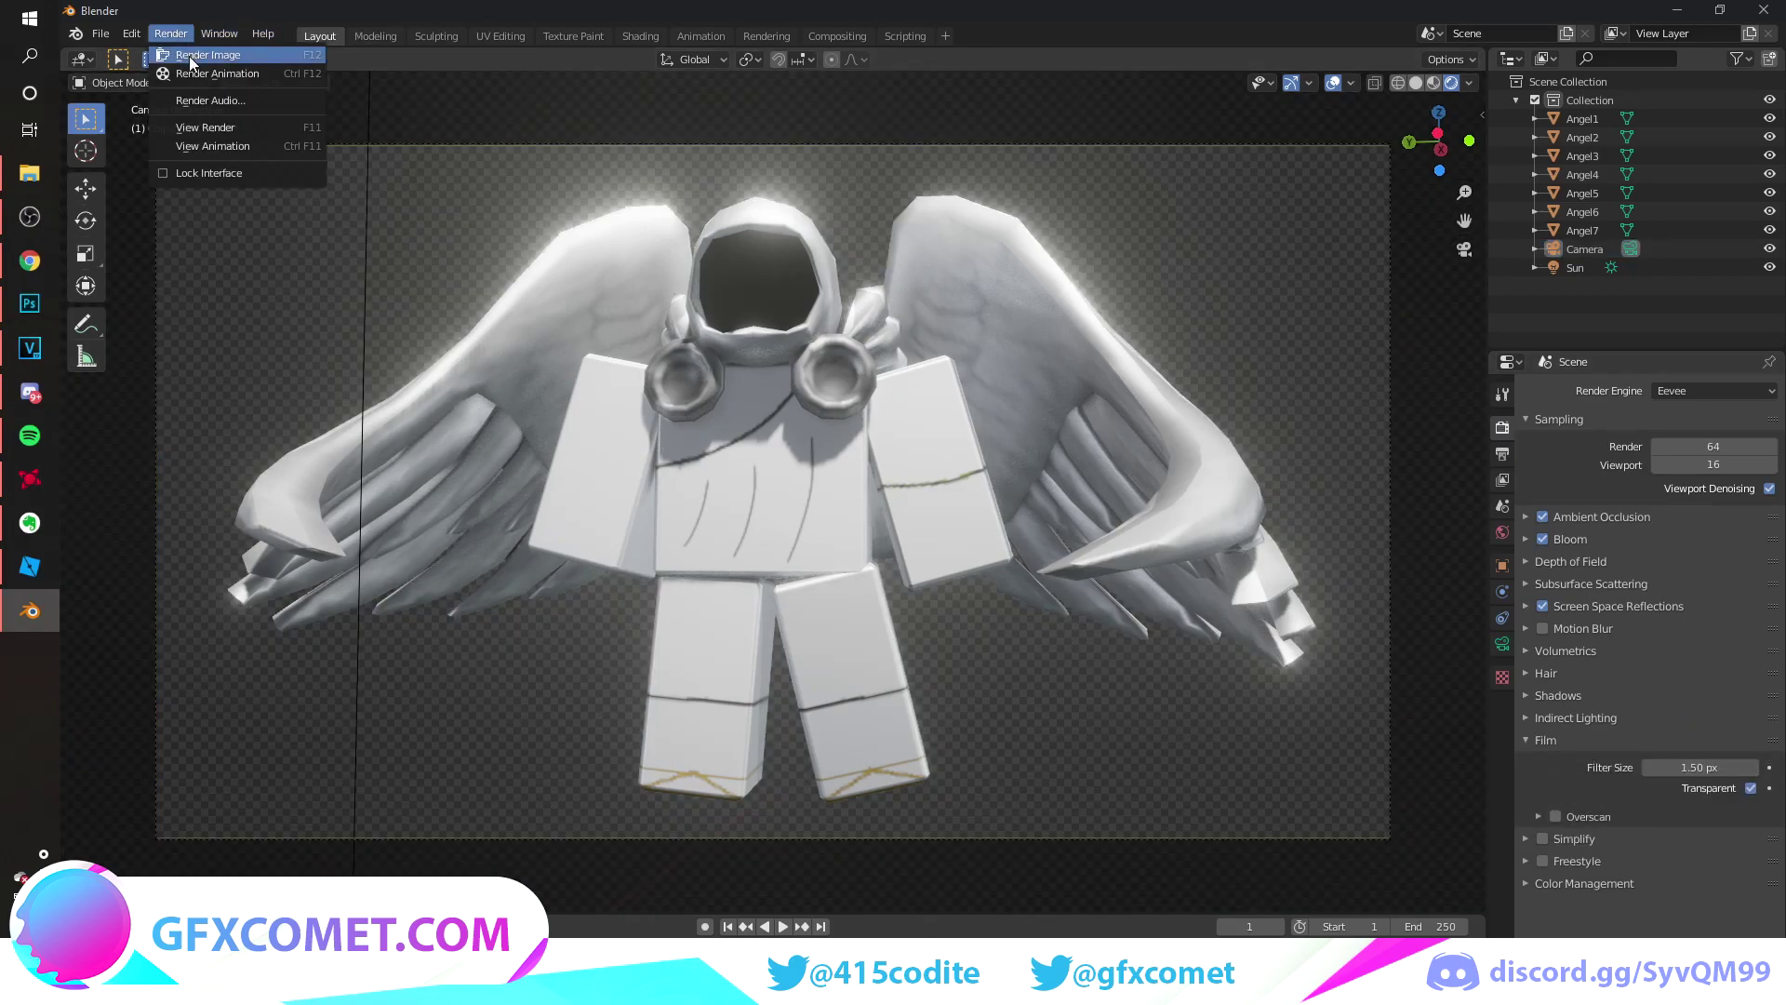
click(188, 56)
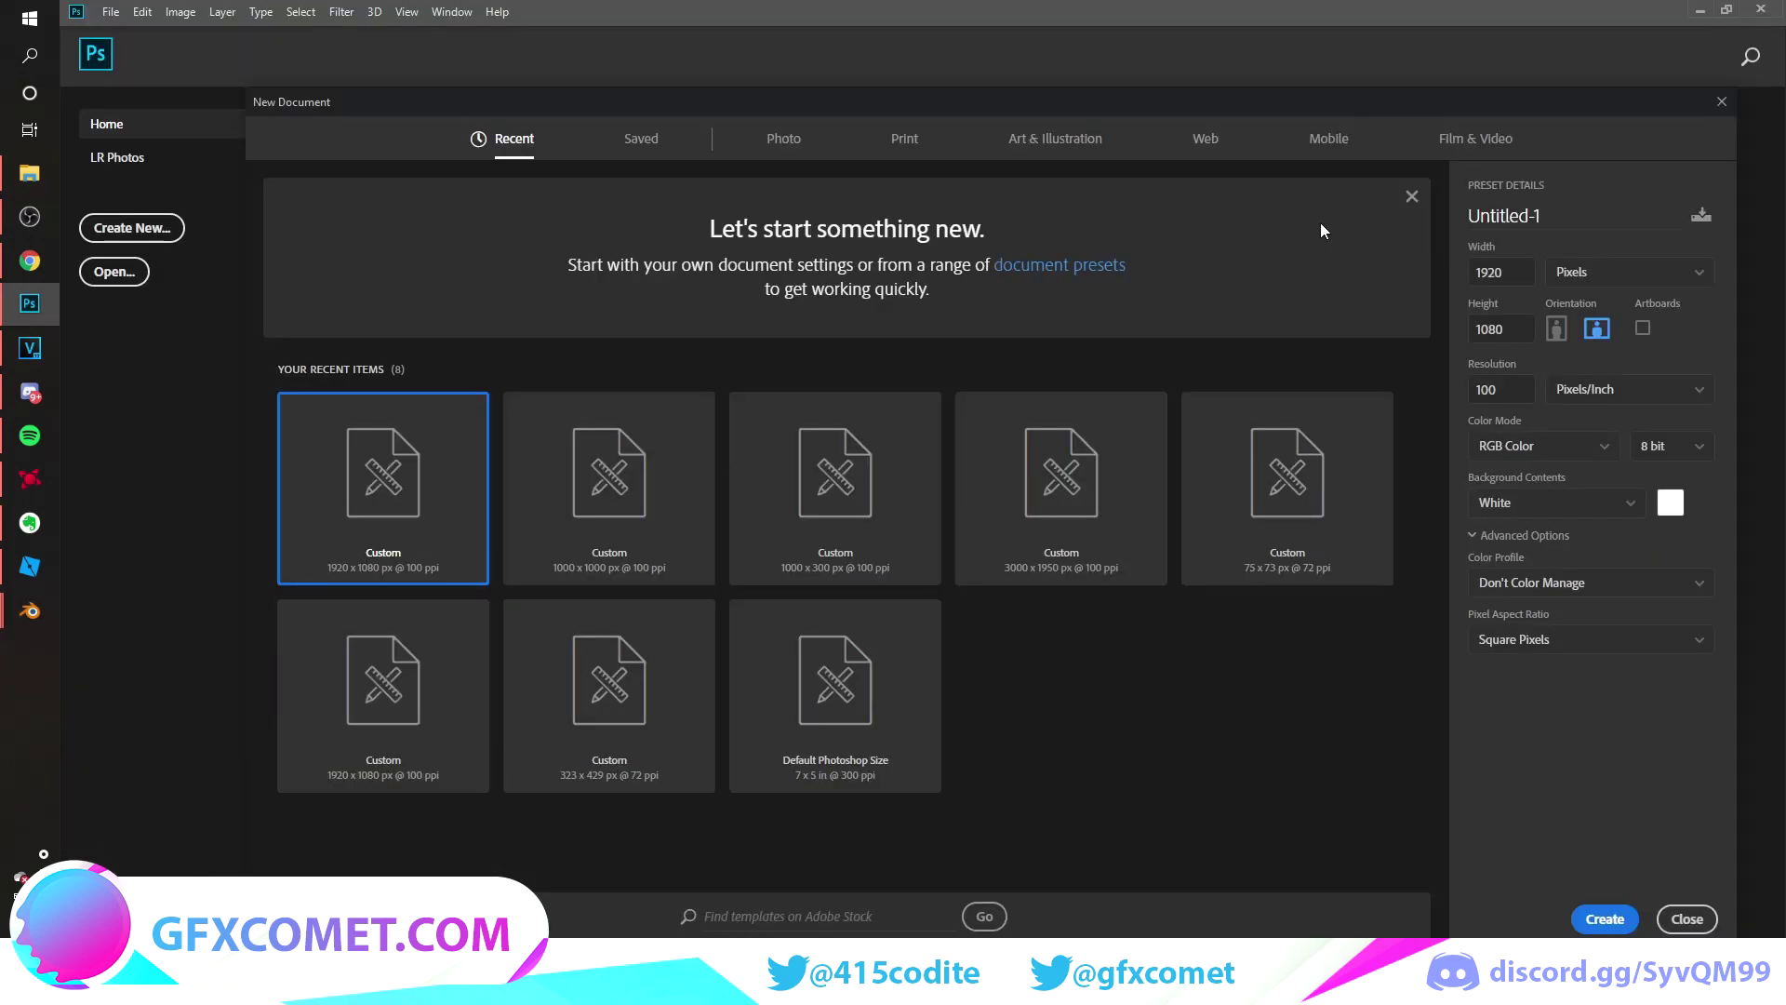
In Photoshop, set up a 1920 x 1080 px document at 100 pixels/inch and place the stormy-skies wallpaper at 72% scale across the canvas.
click(1512, 279)
click(1493, 390)
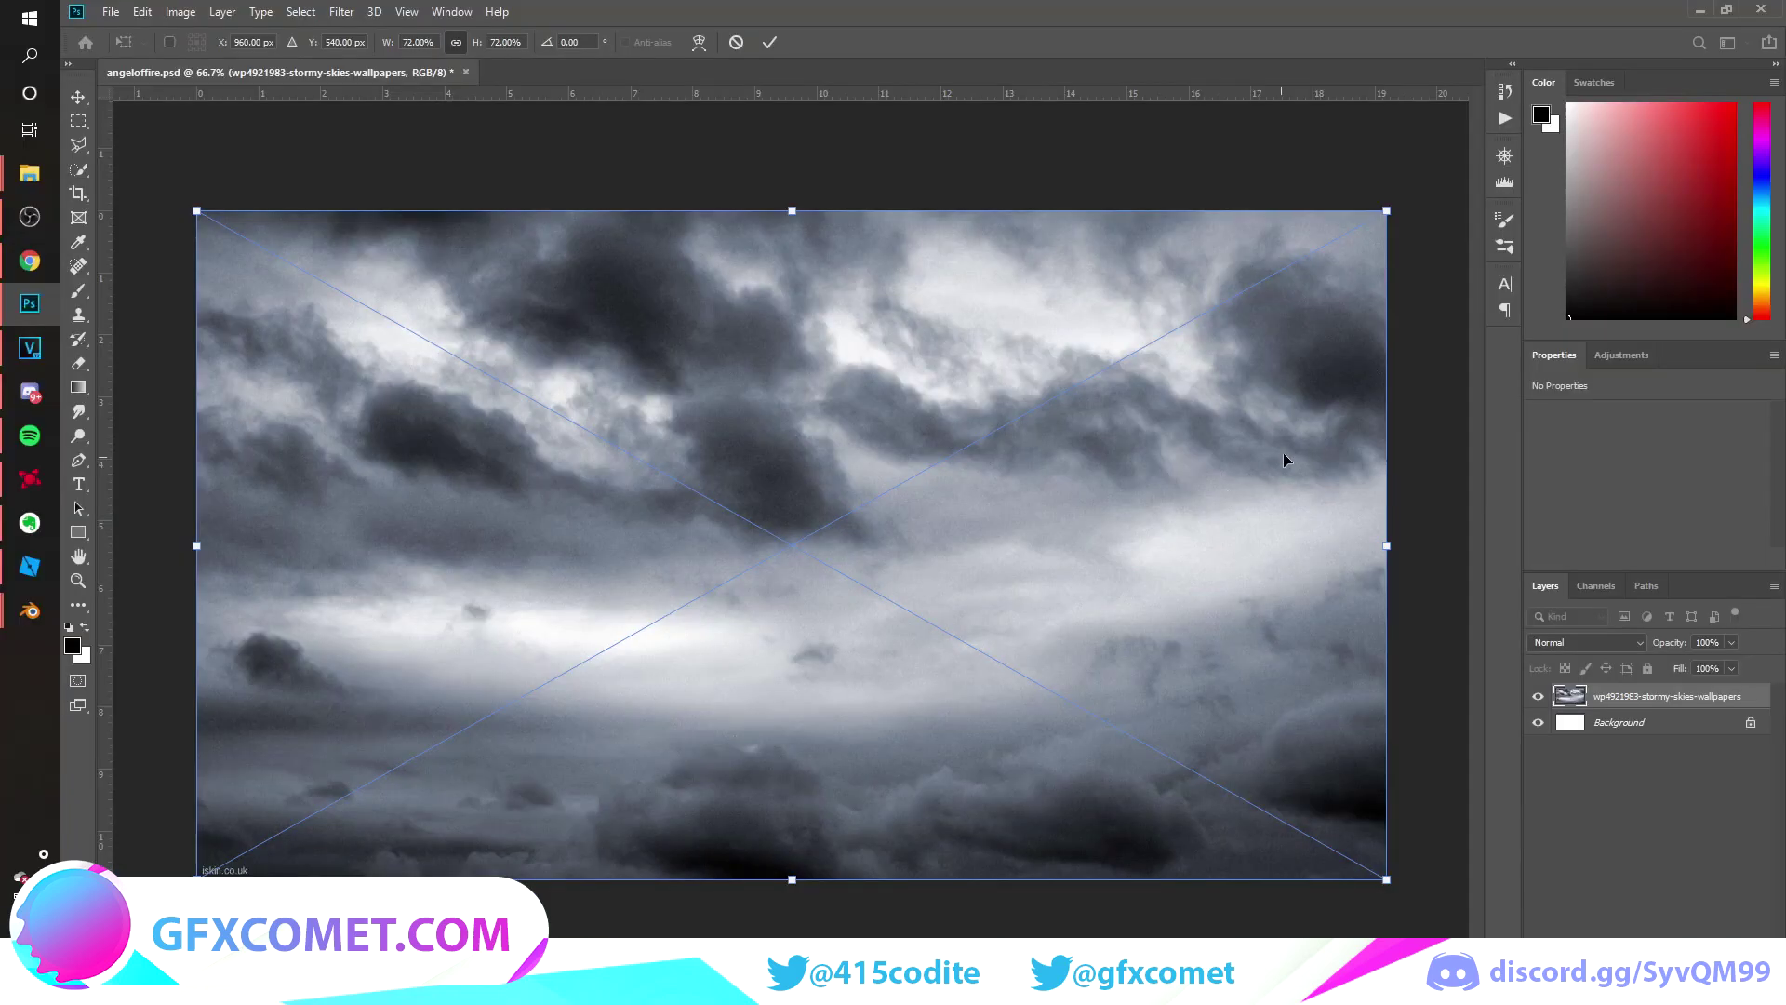
key(Return)
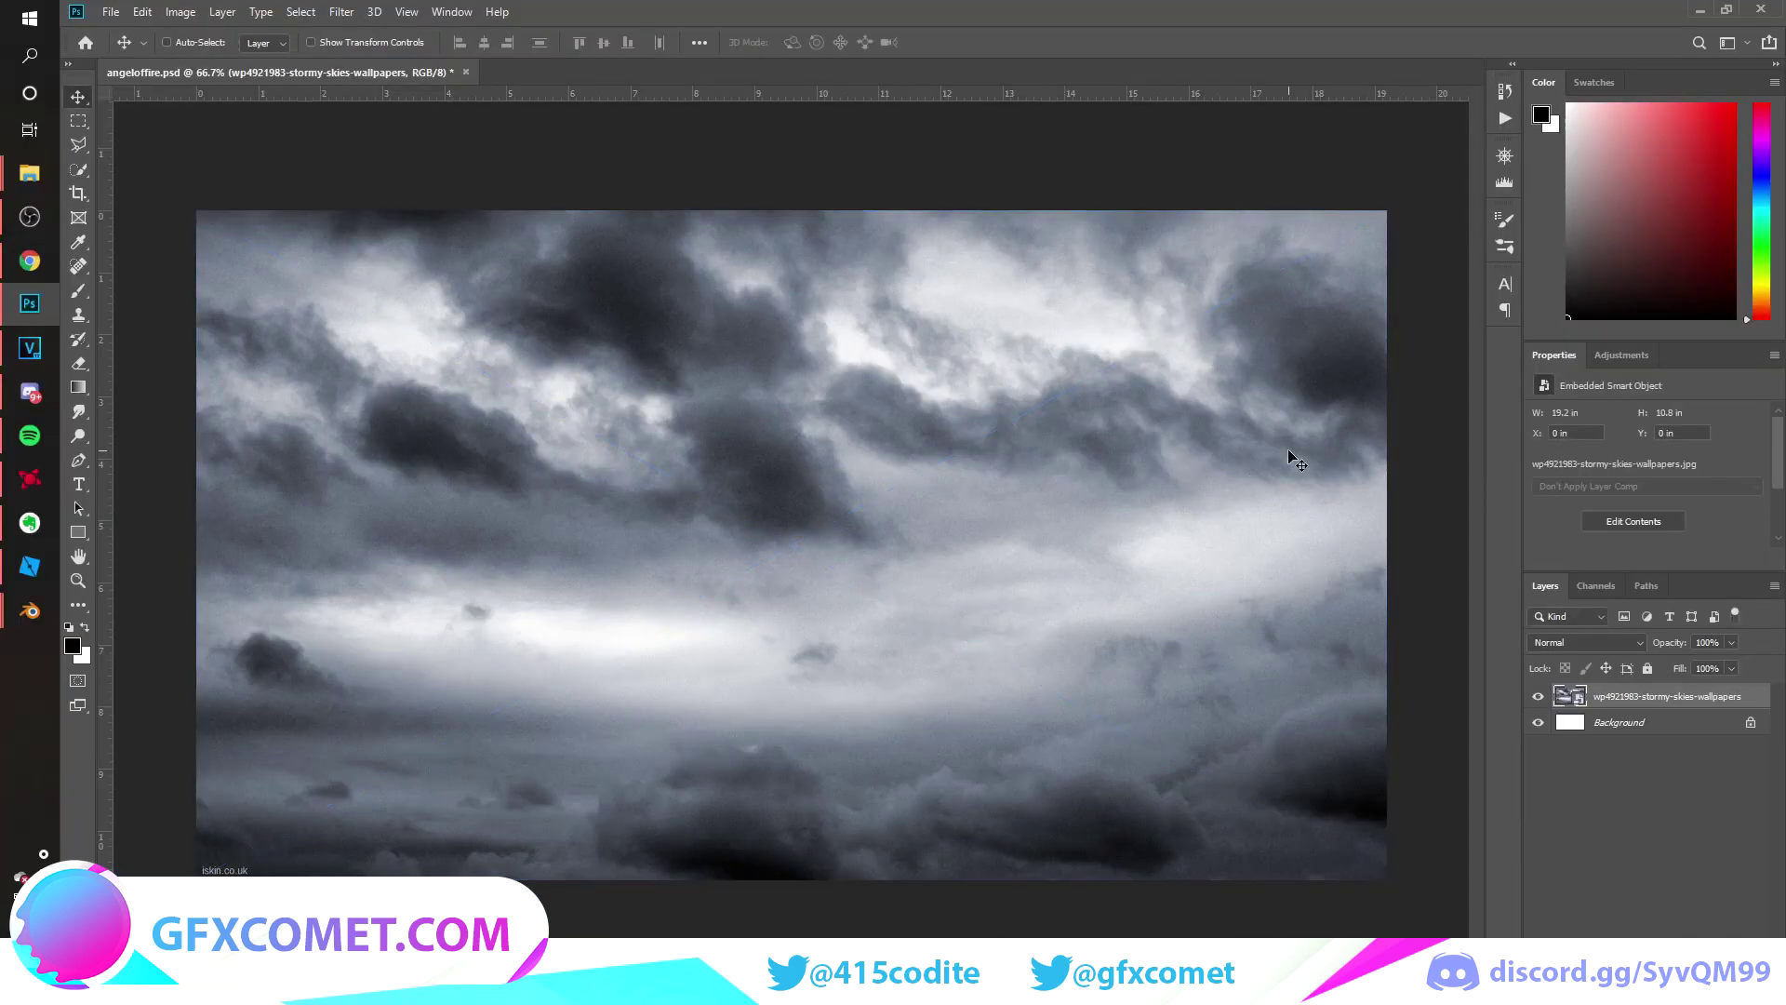
Enlarge the stormy-skies wallpaper about its centre to about 20.28 x 11.46 in and place angelrender.png above it.
key(ctrl+t)
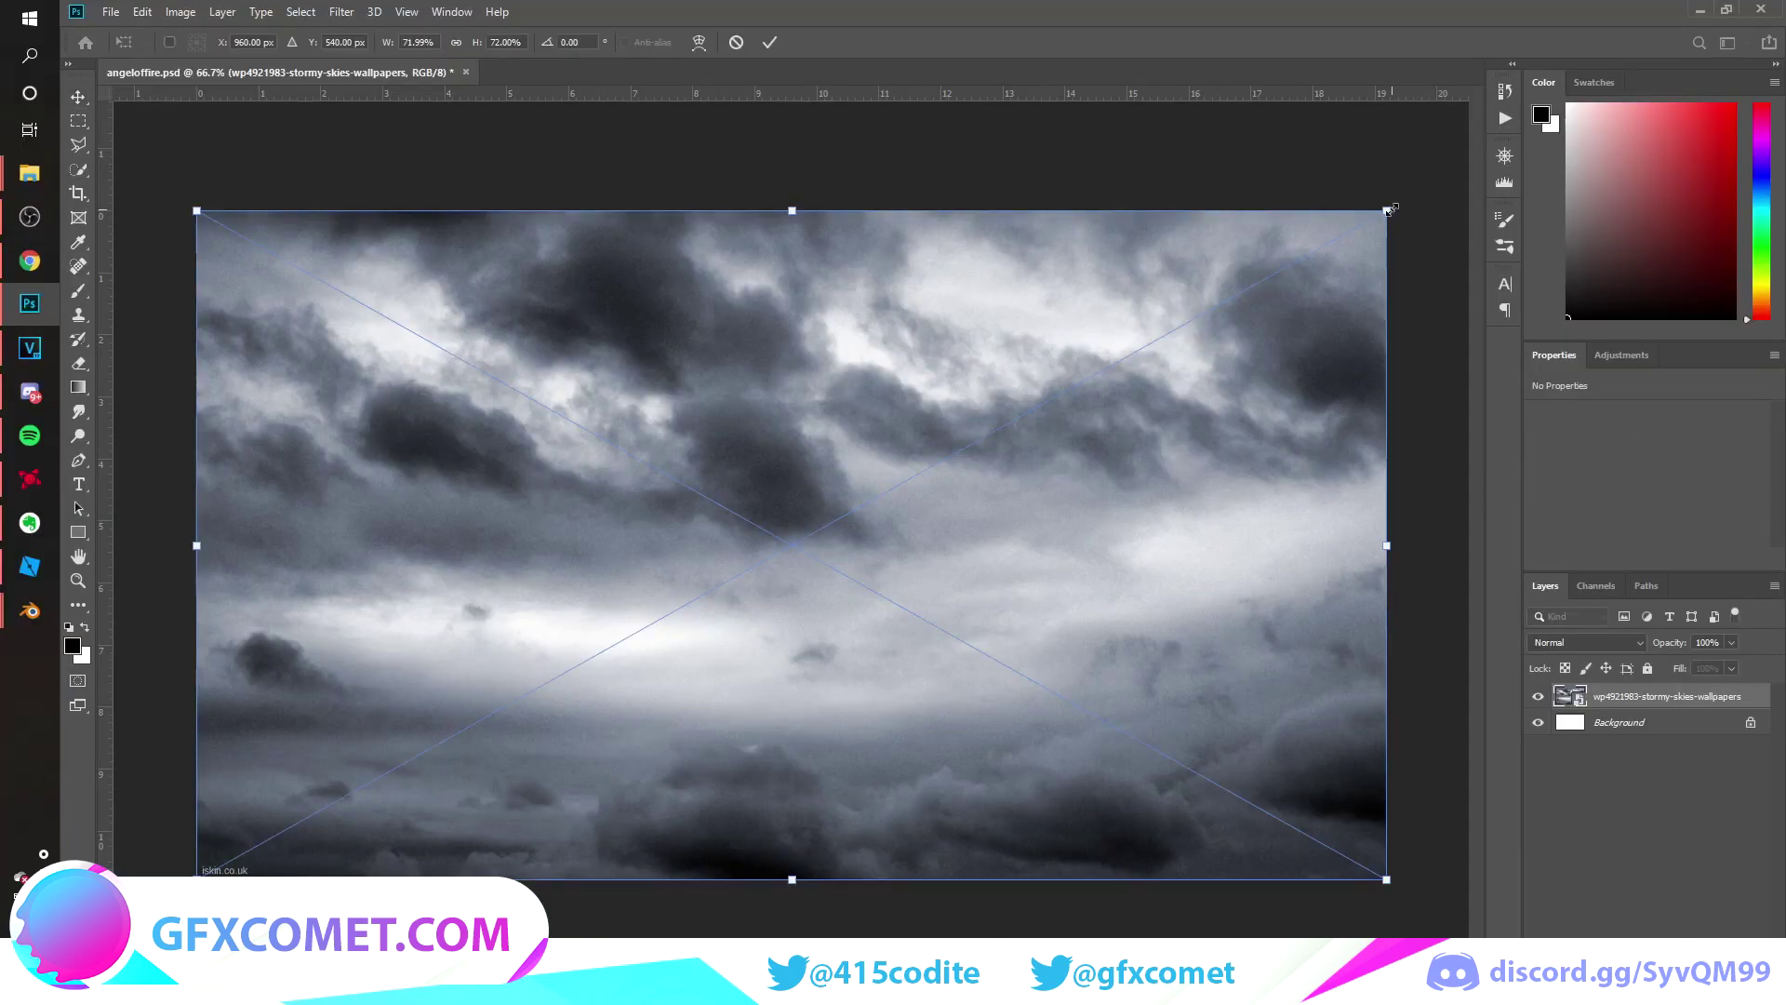
alt+drag(1389, 210, 1437, 187)
key(Escape)
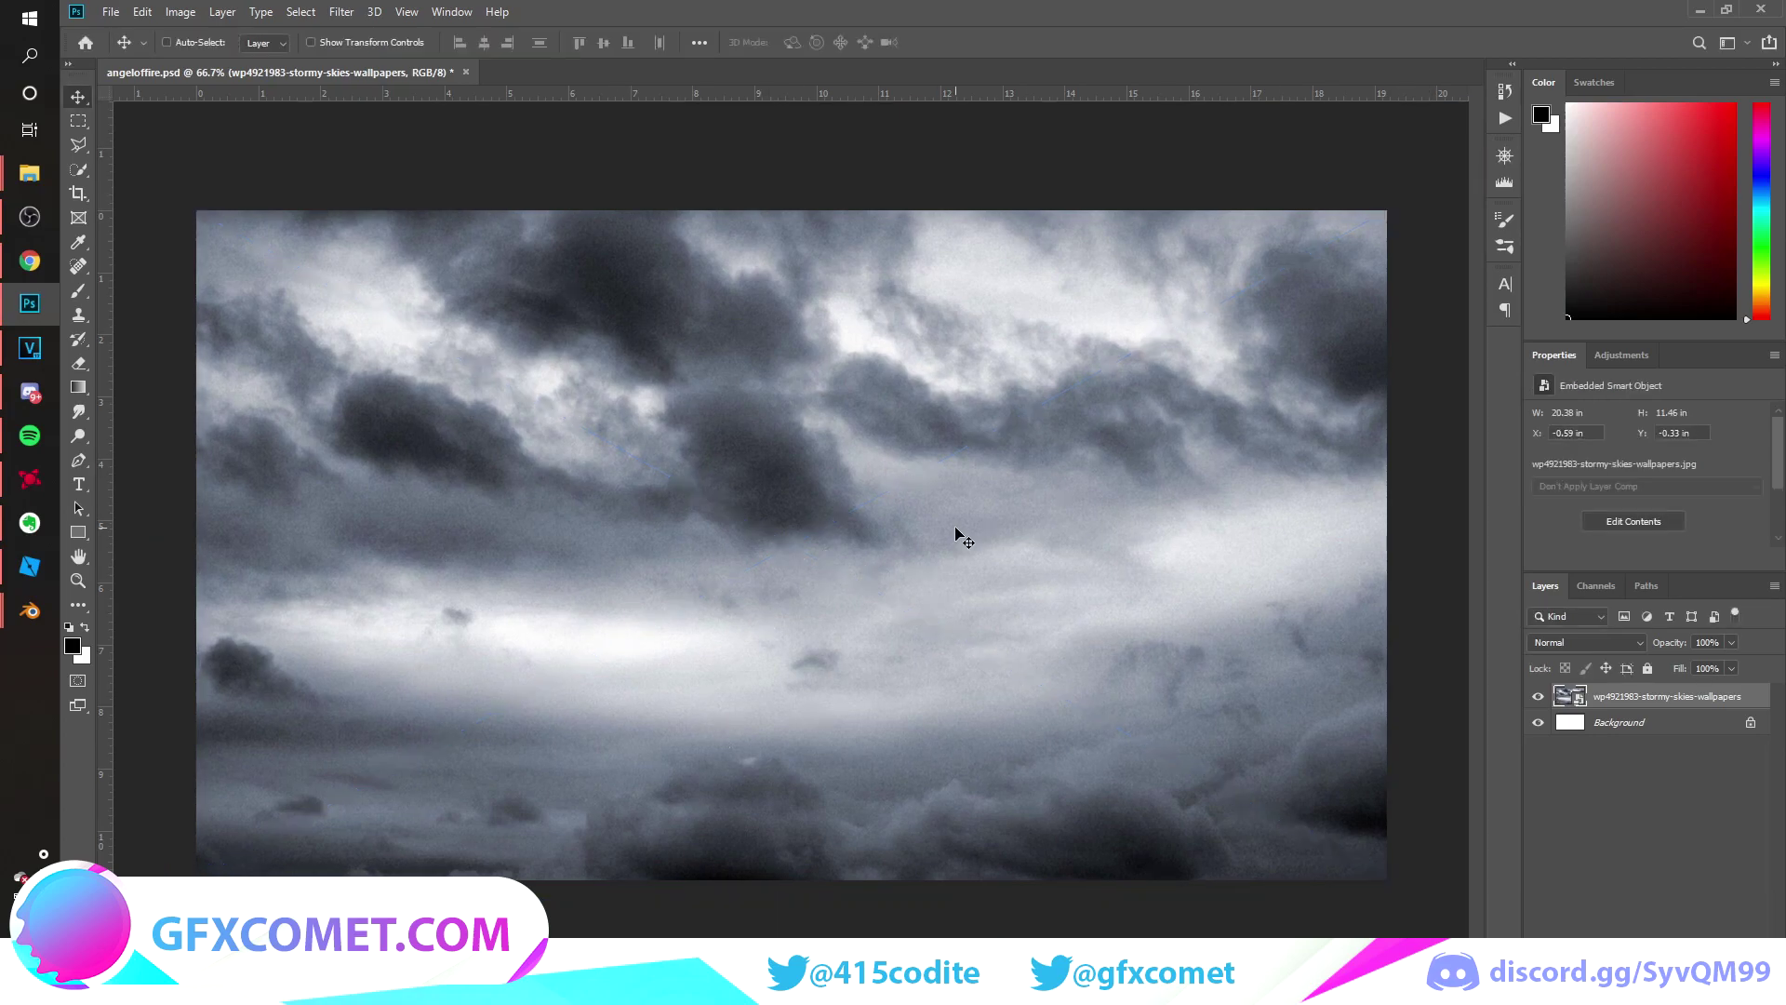
mouse_move(30, 173)
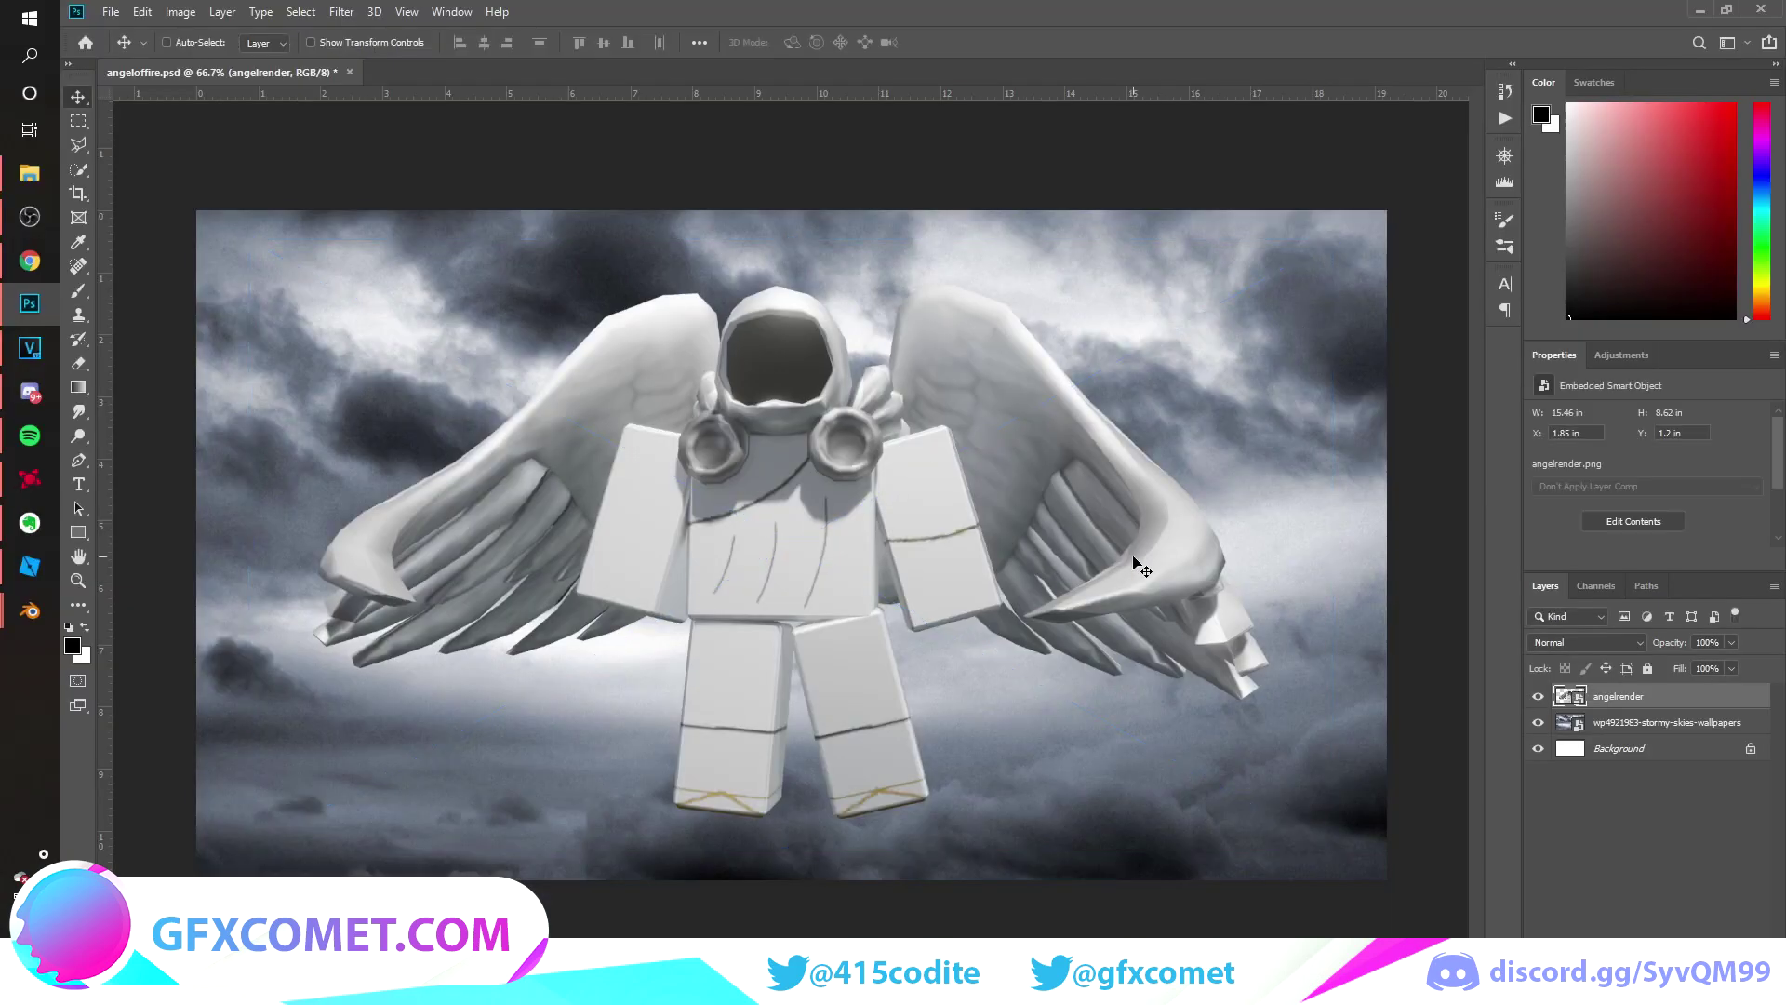
Add a white solid colour fill layer in Color blend mode above the angel render and compare the image with and without it.
click(1654, 994)
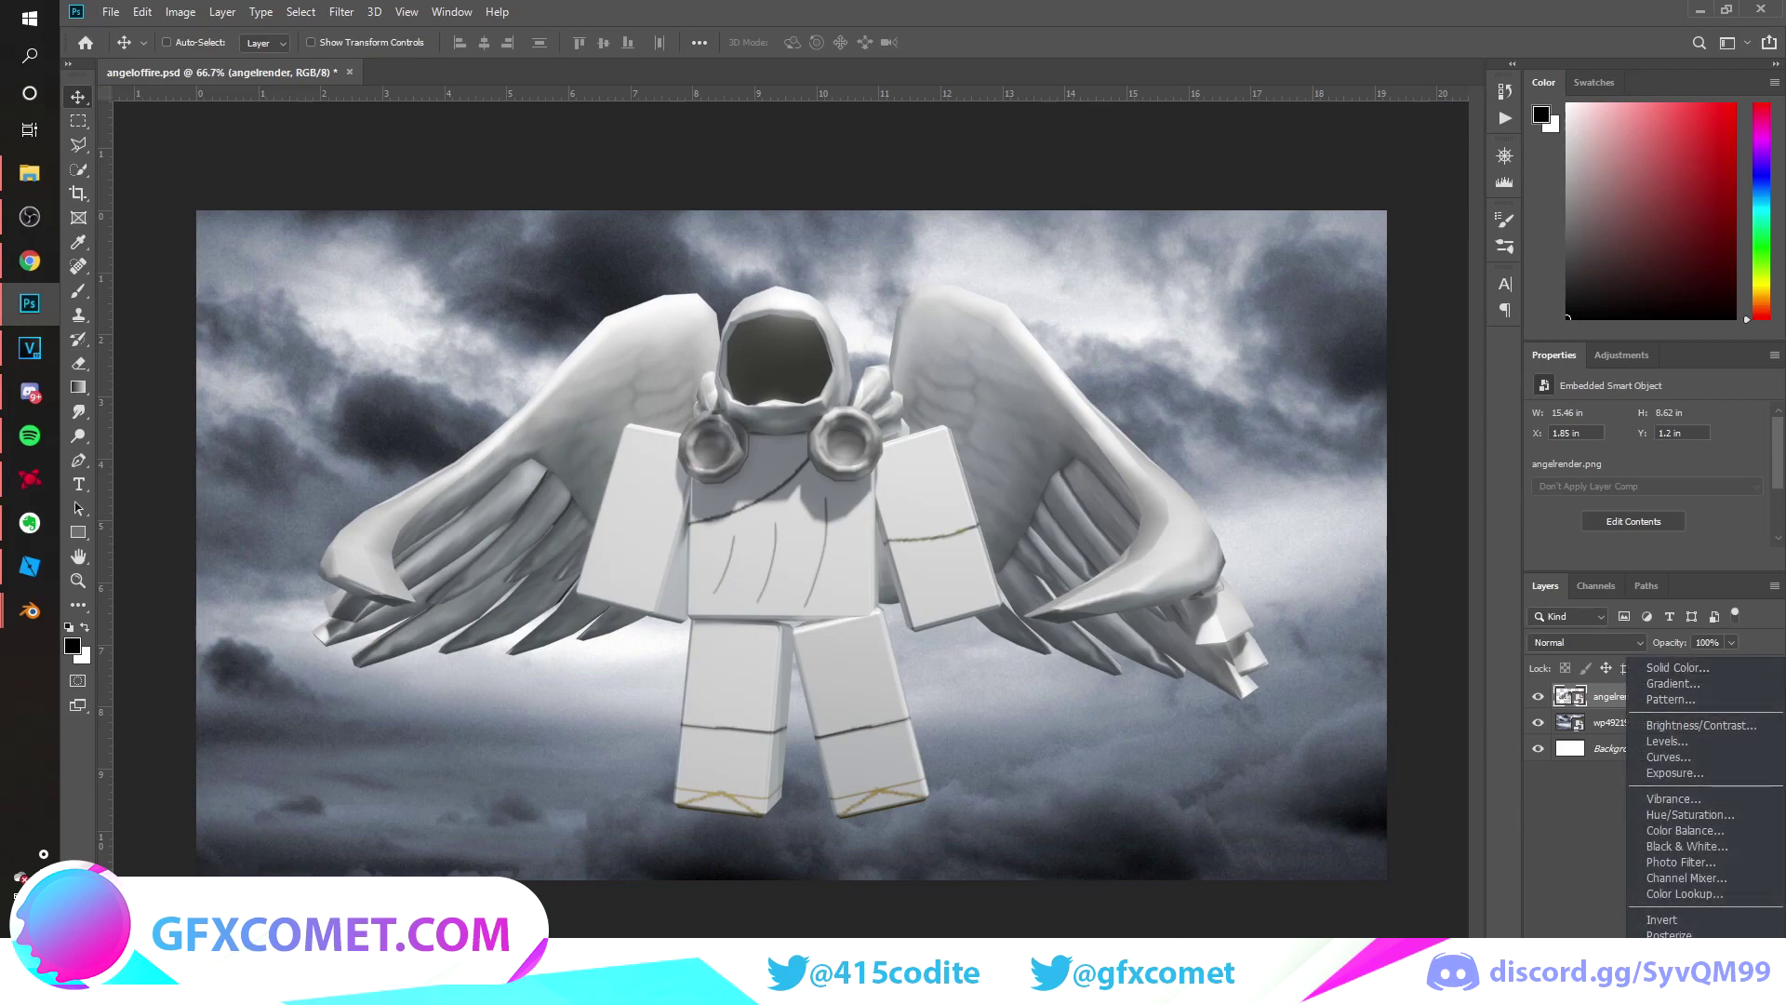
click(1684, 667)
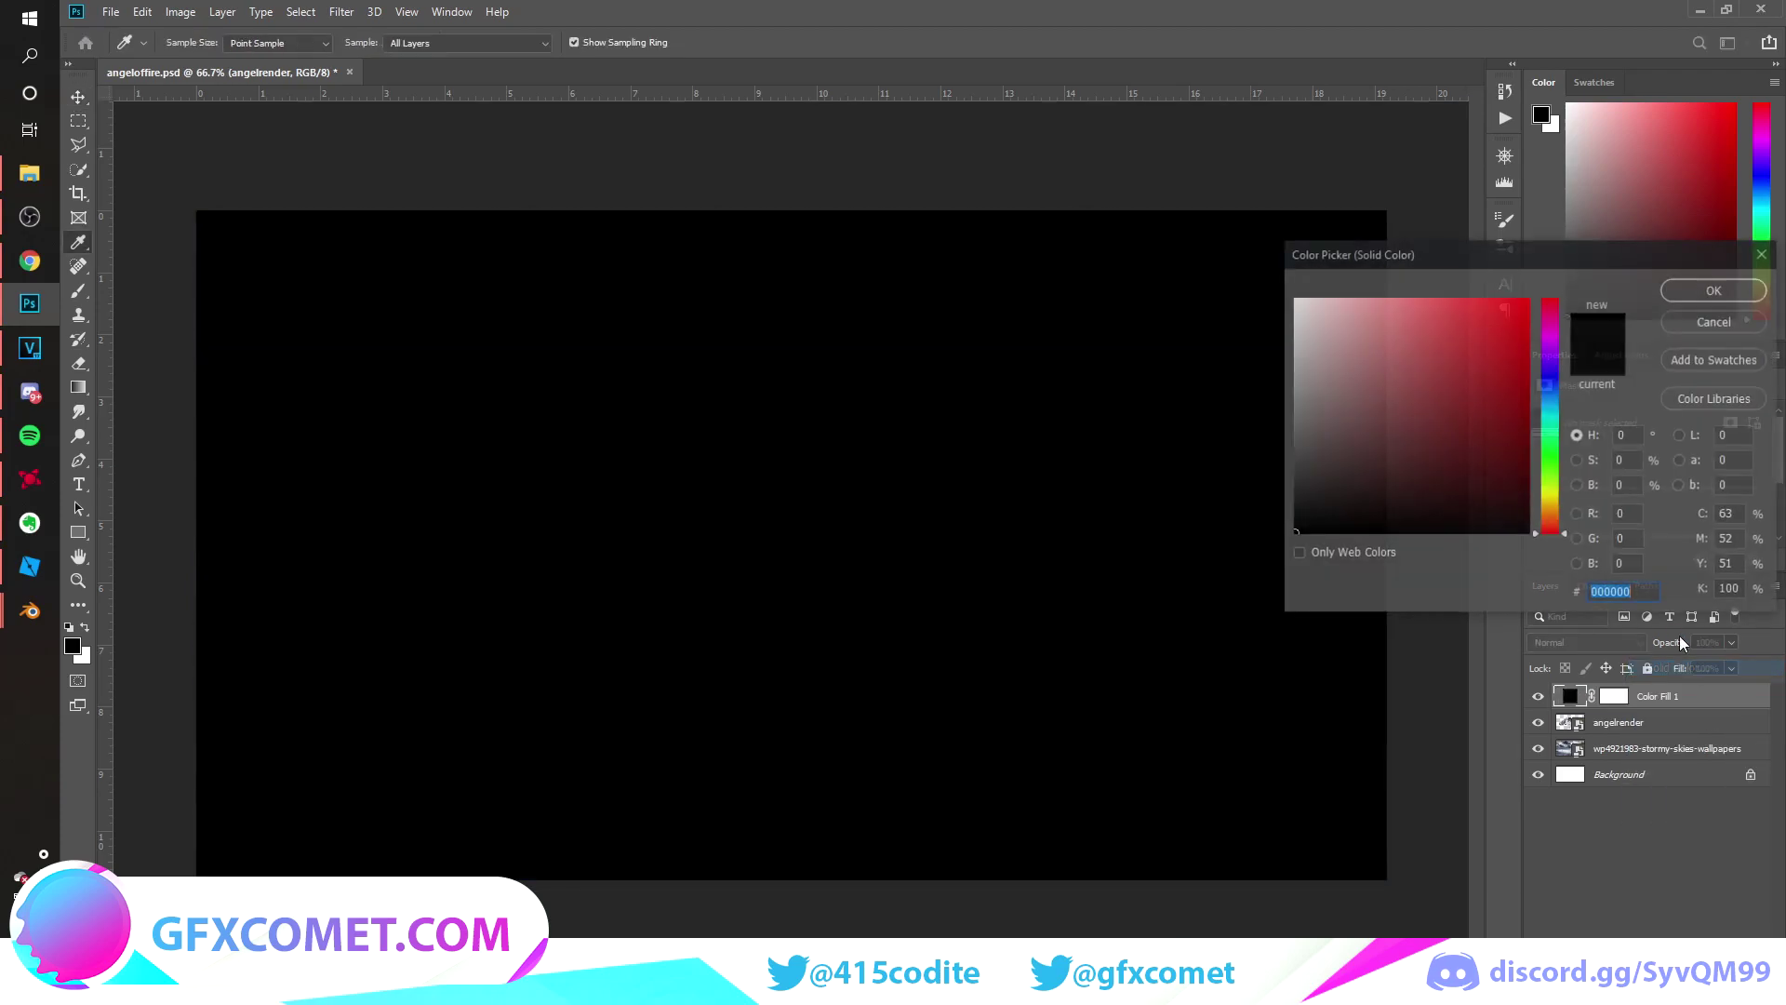
drag(1403, 398, 1294, 299)
click(1713, 290)
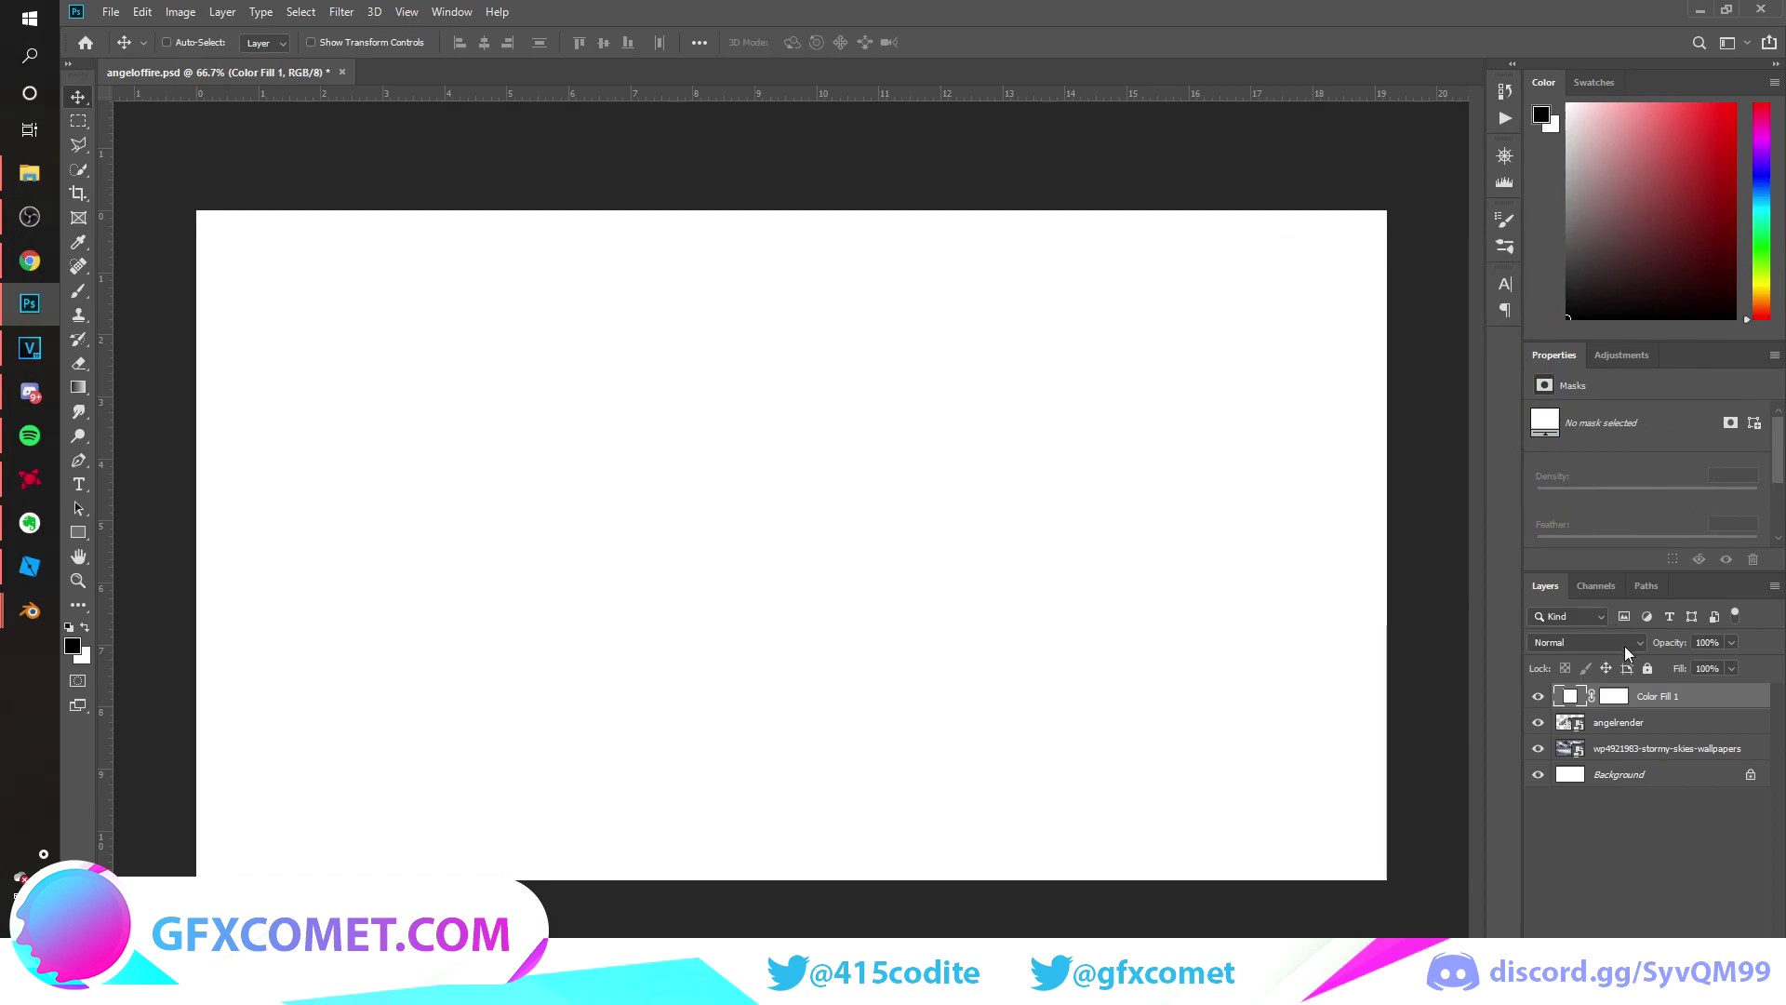
click(1625, 648)
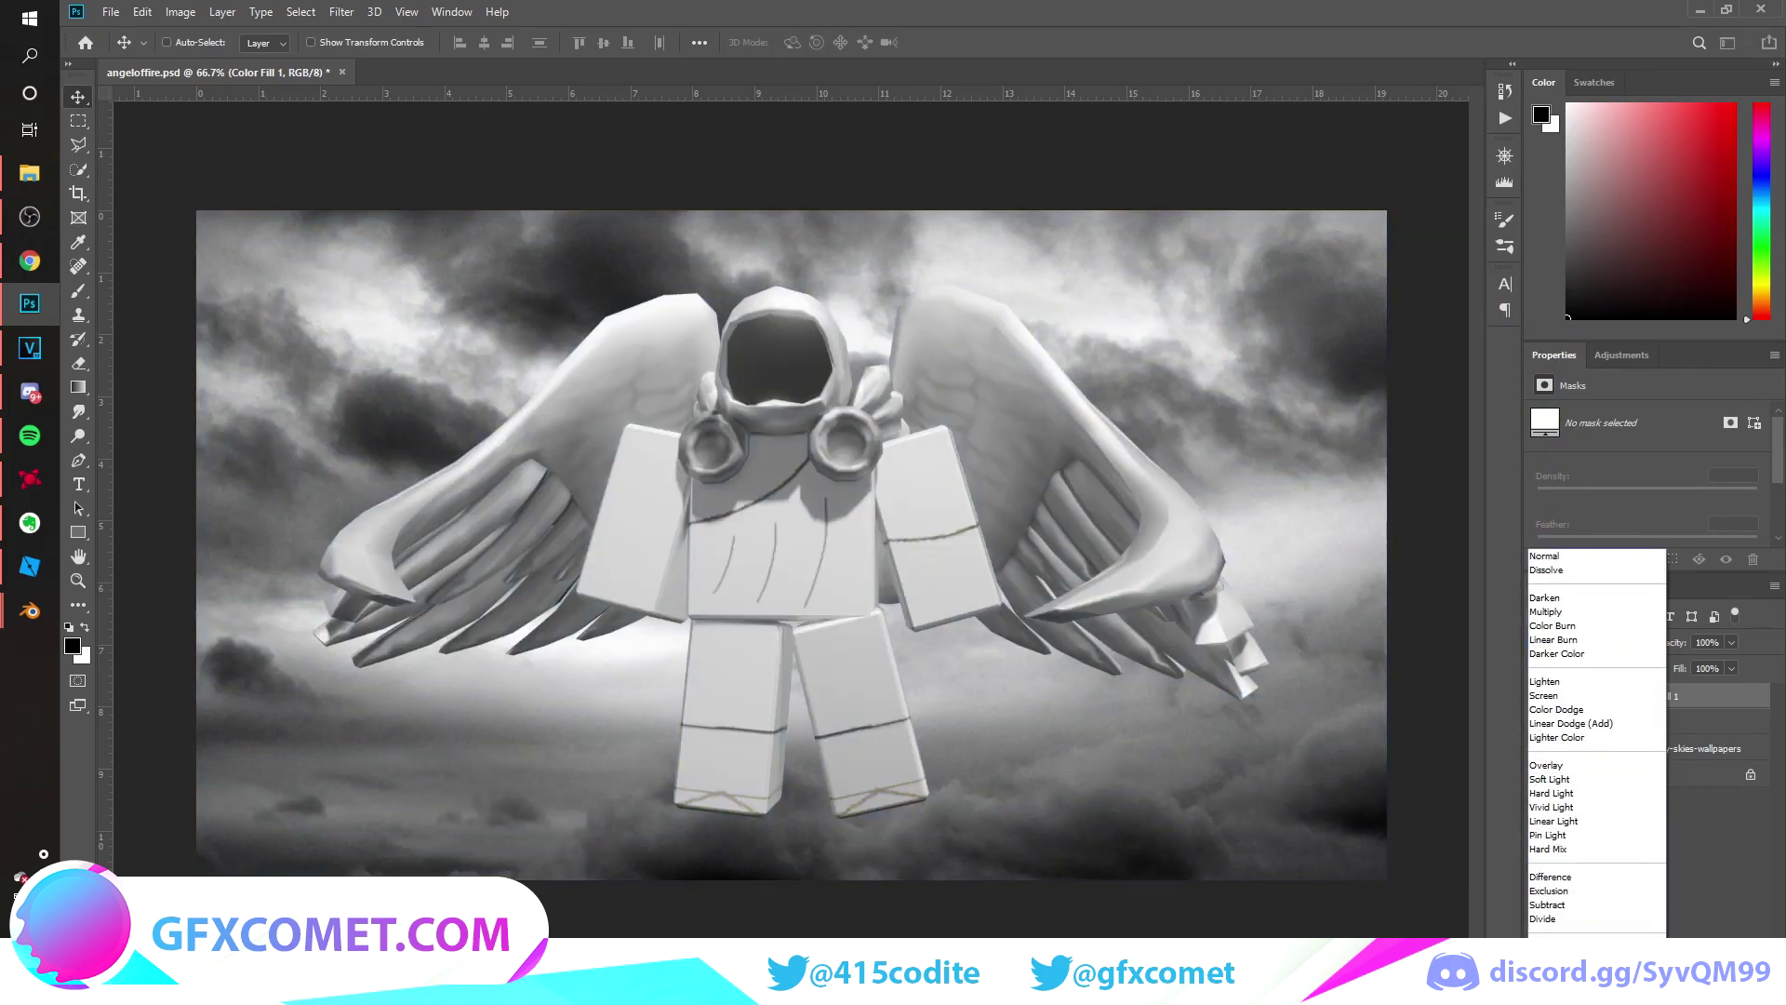
click(1548, 974)
click(1708, 844)
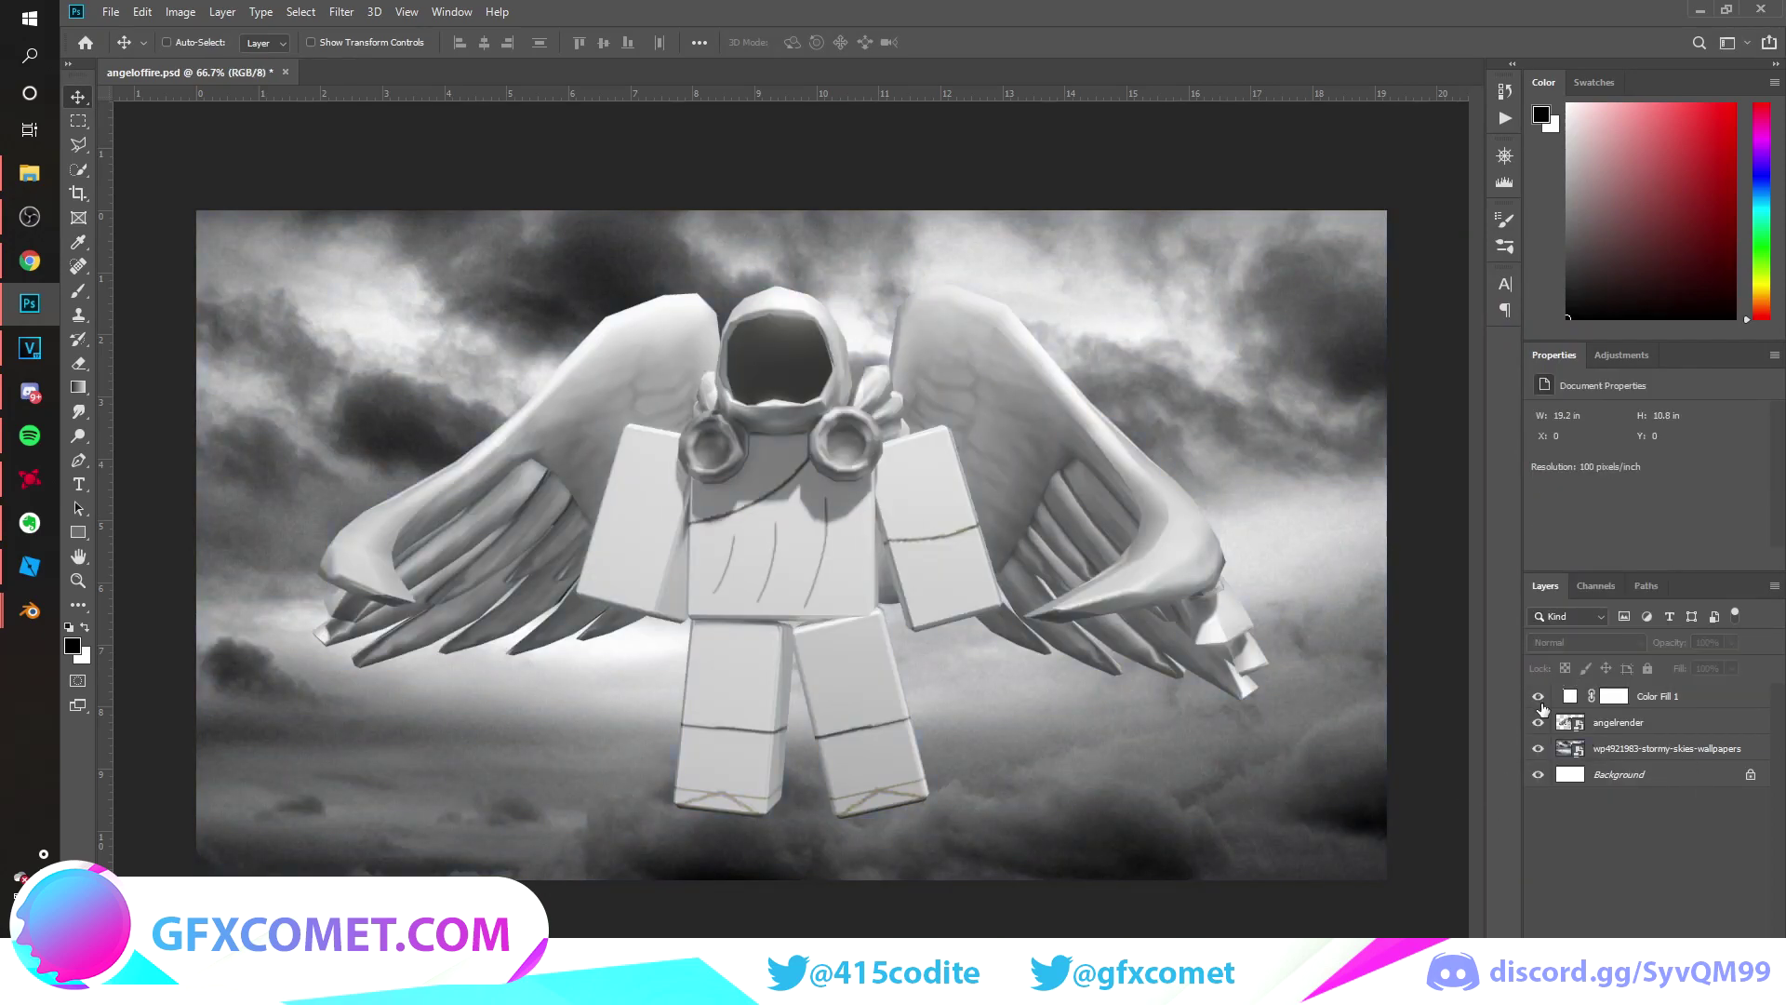
click(1544, 703)
click(1532, 697)
click(1532, 698)
Add a Levels adjustment with input levels 12, 0.81 and 248 and output levels 39 and 236.
click(1657, 992)
click(1685, 737)
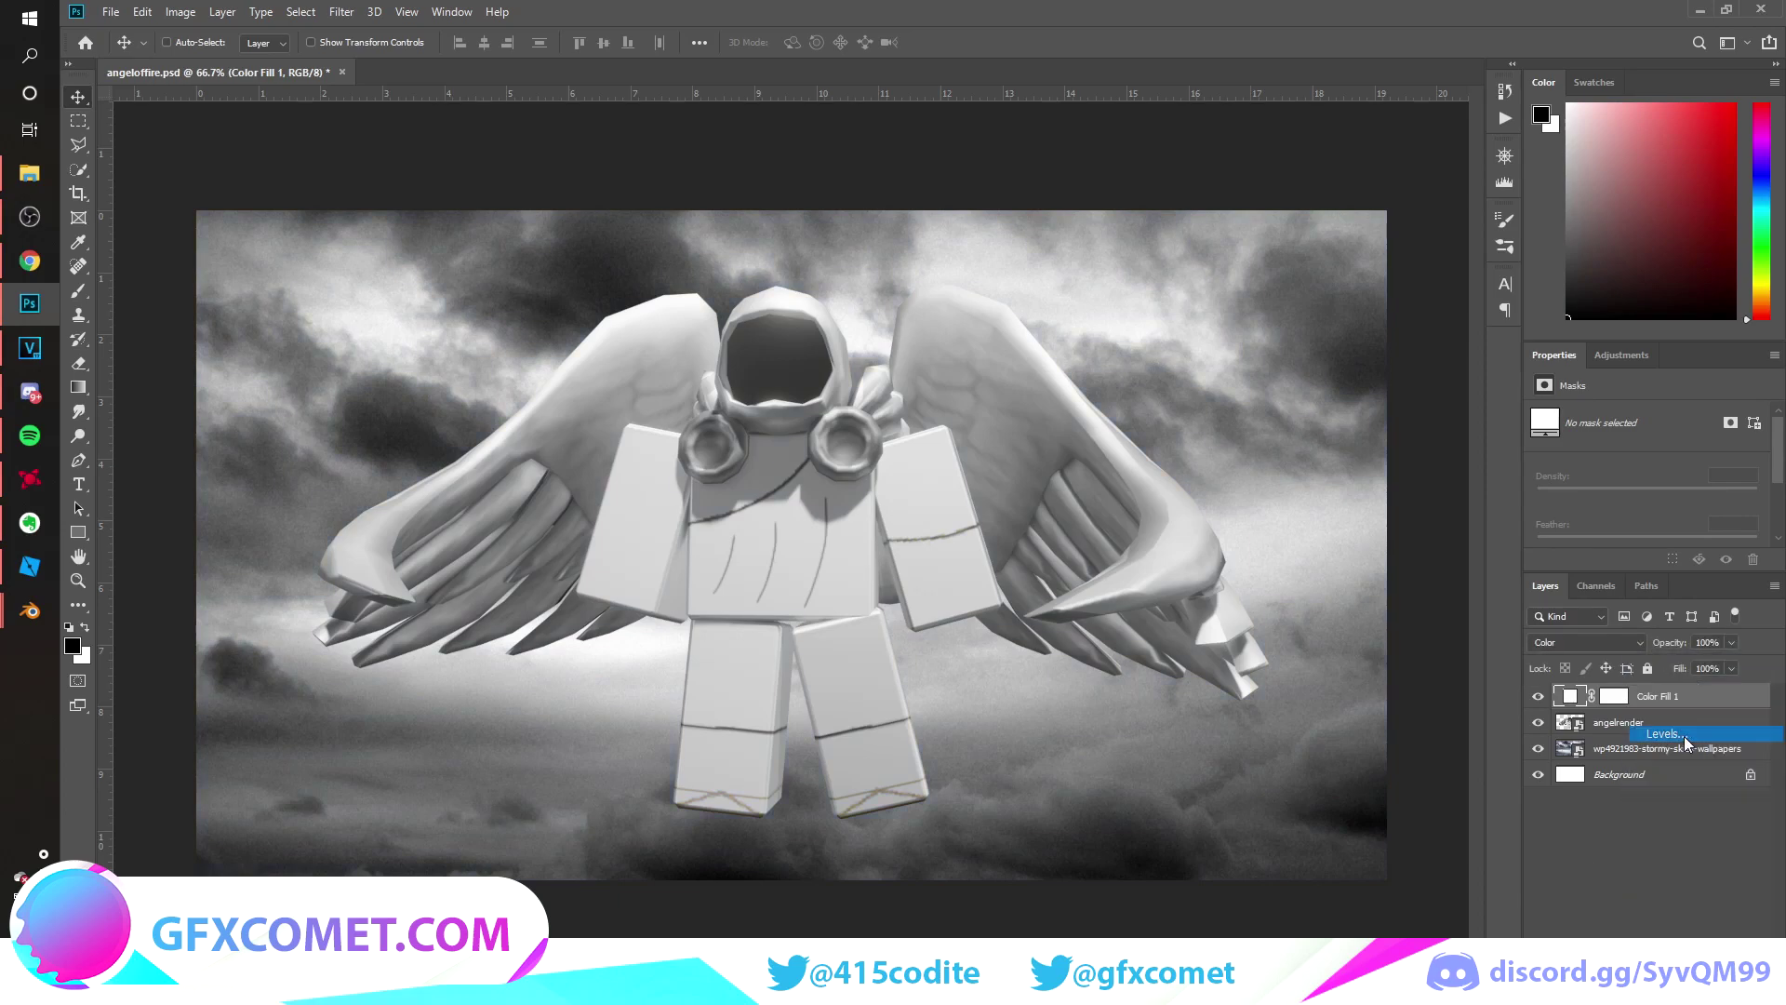
drag(1553, 354, 1142, 344)
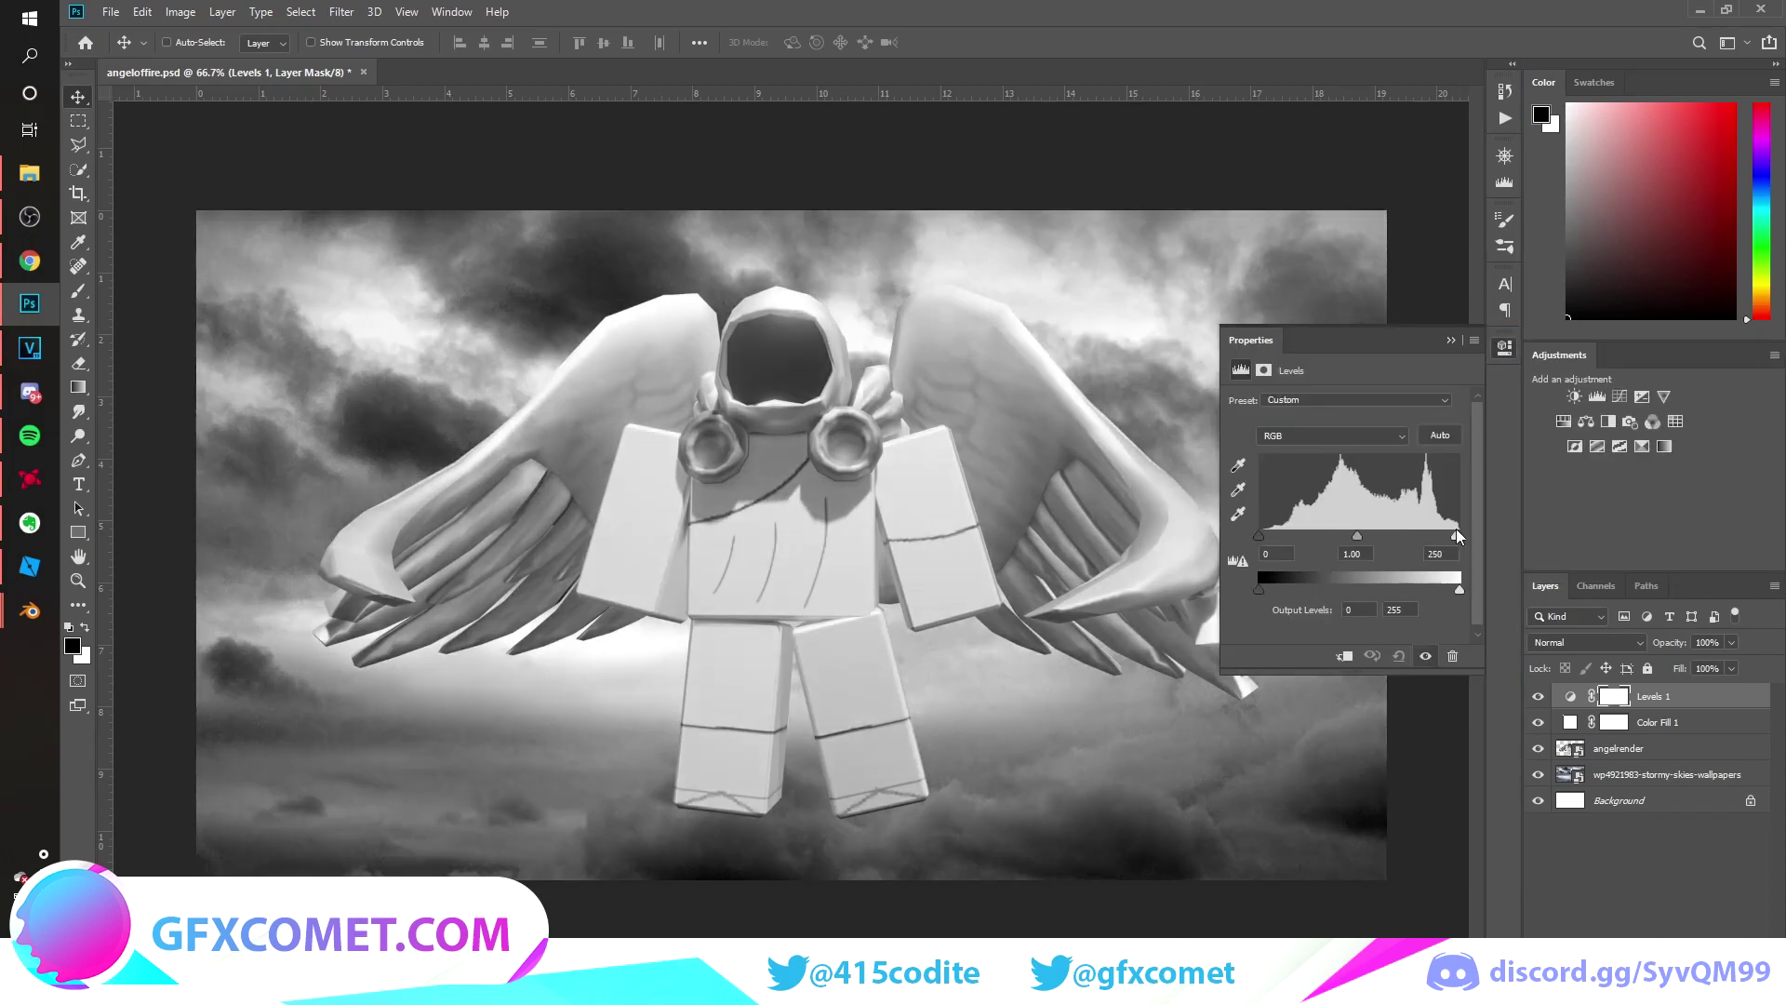
drag(1355, 534, 1372, 535)
drag(1260, 536, 1299, 584)
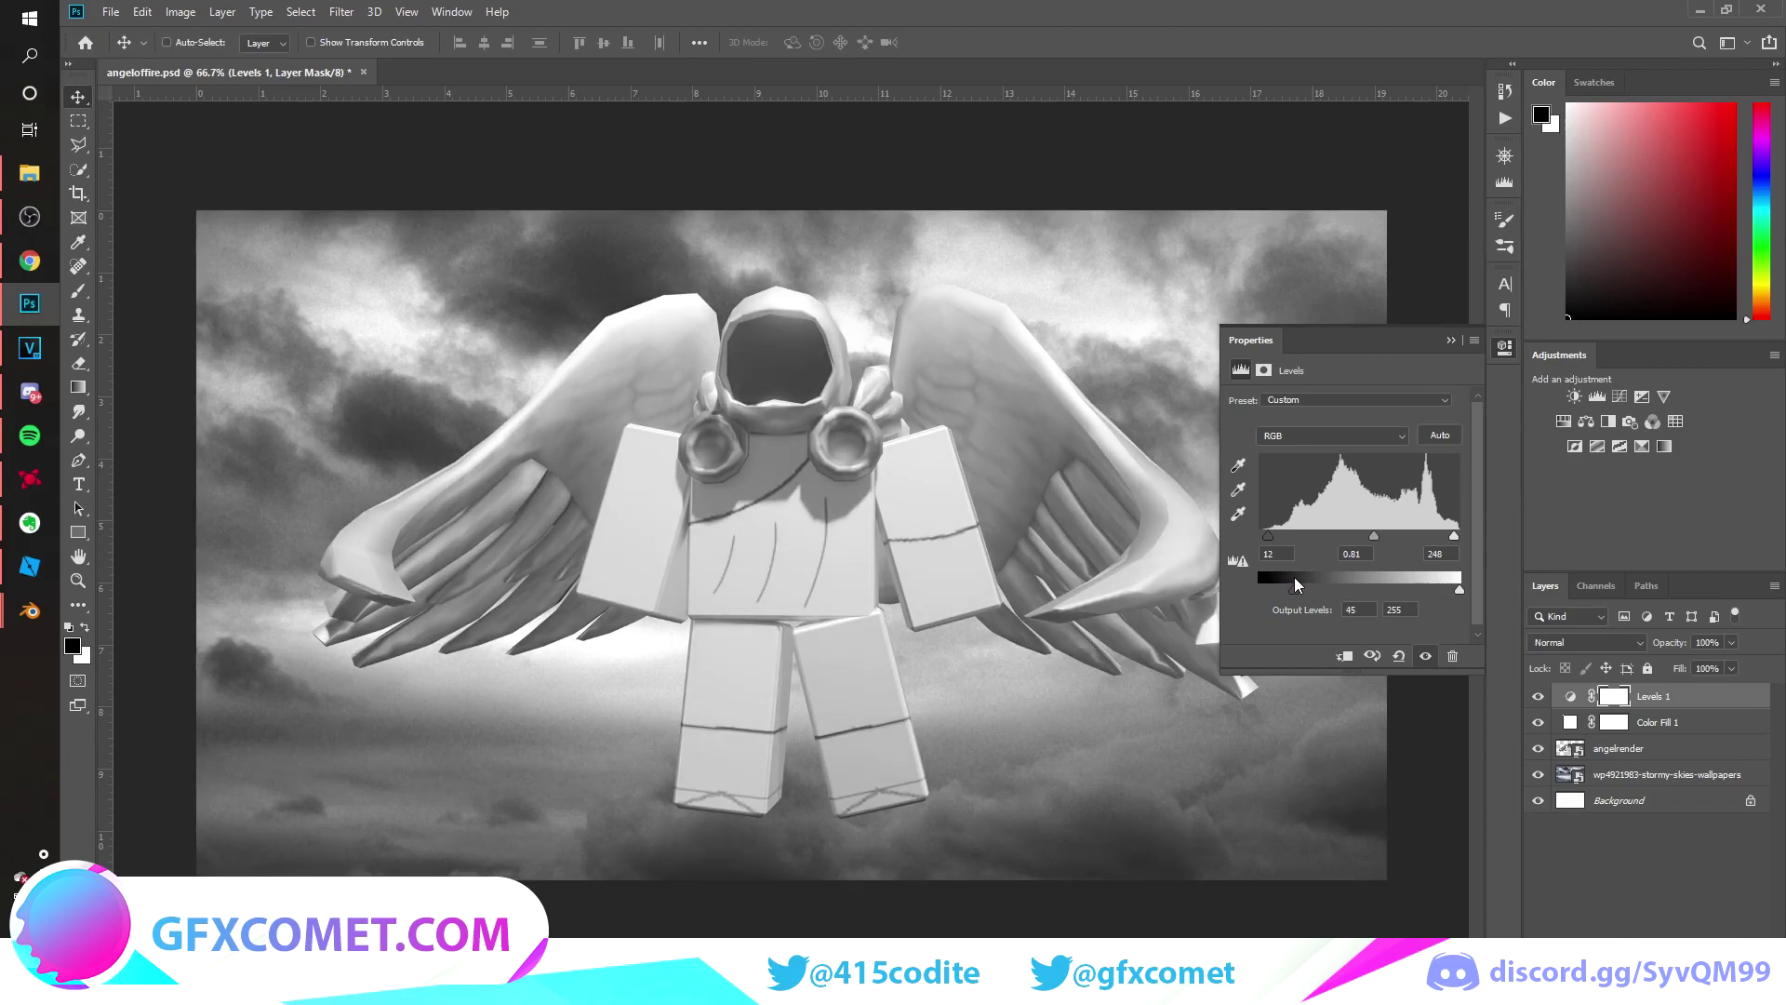
drag(1456, 595, 1449, 595)
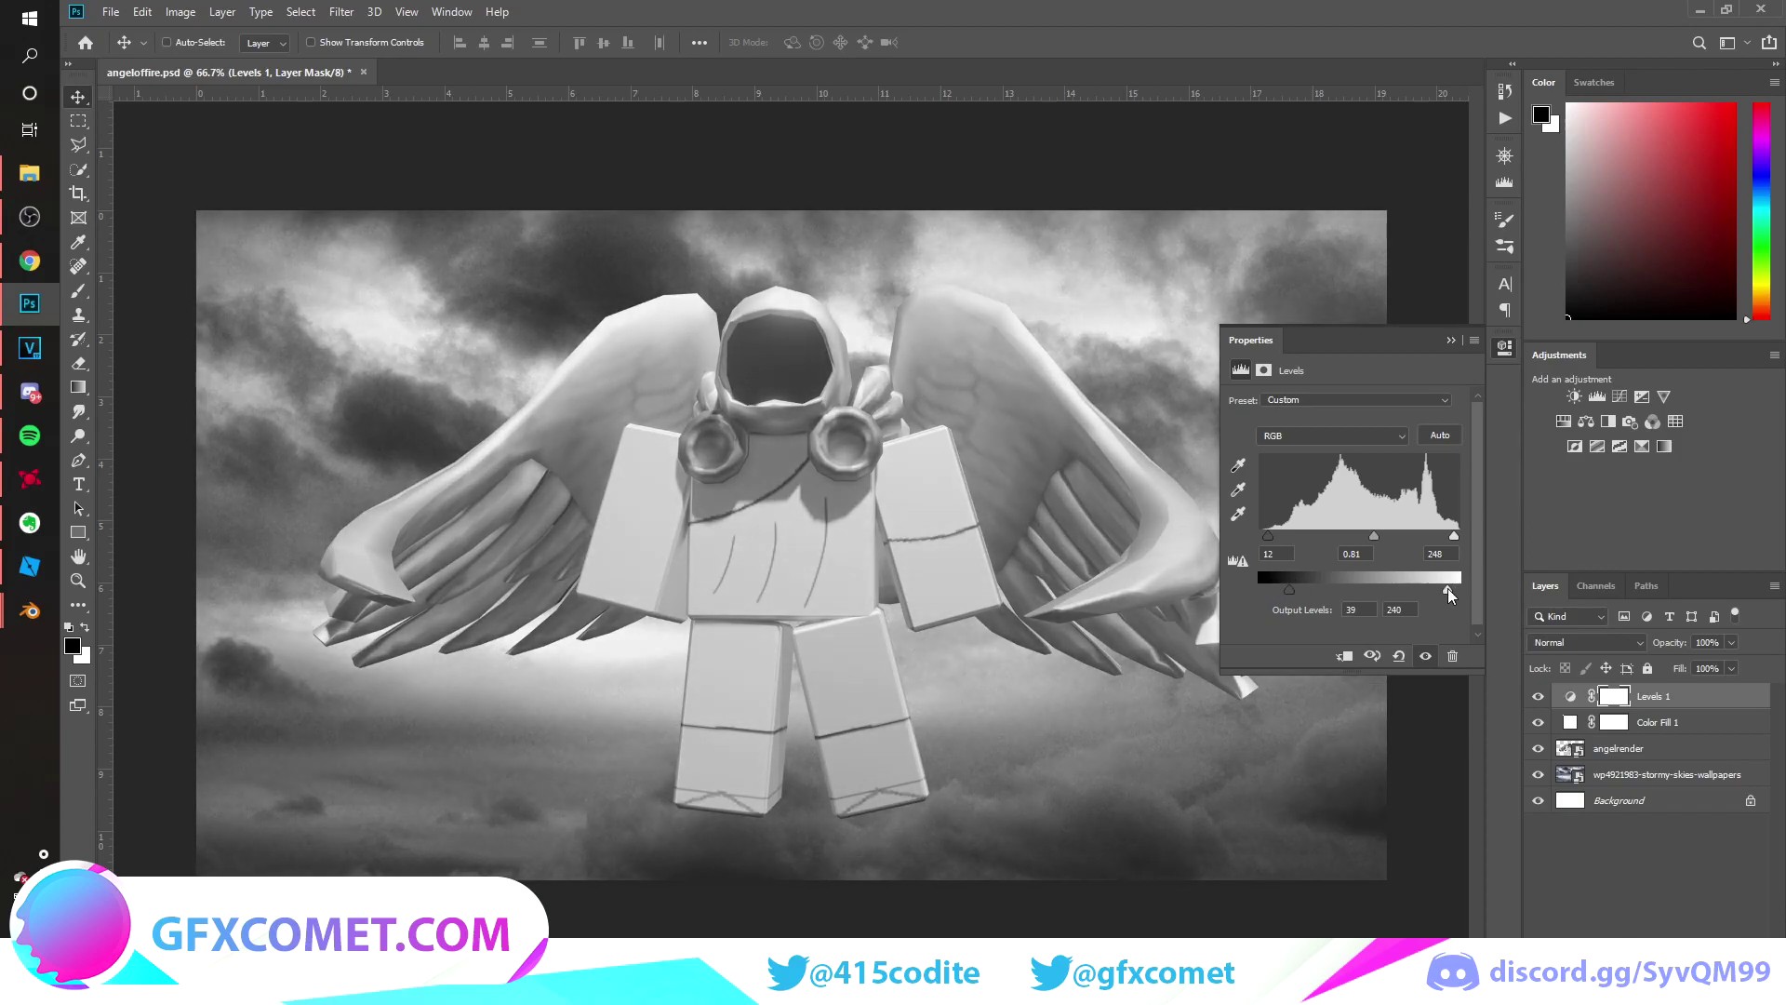
Add an Exposure adjustment with exposure -0.06, offset +0.0083 and gamma correction 0.84.
click(1650, 994)
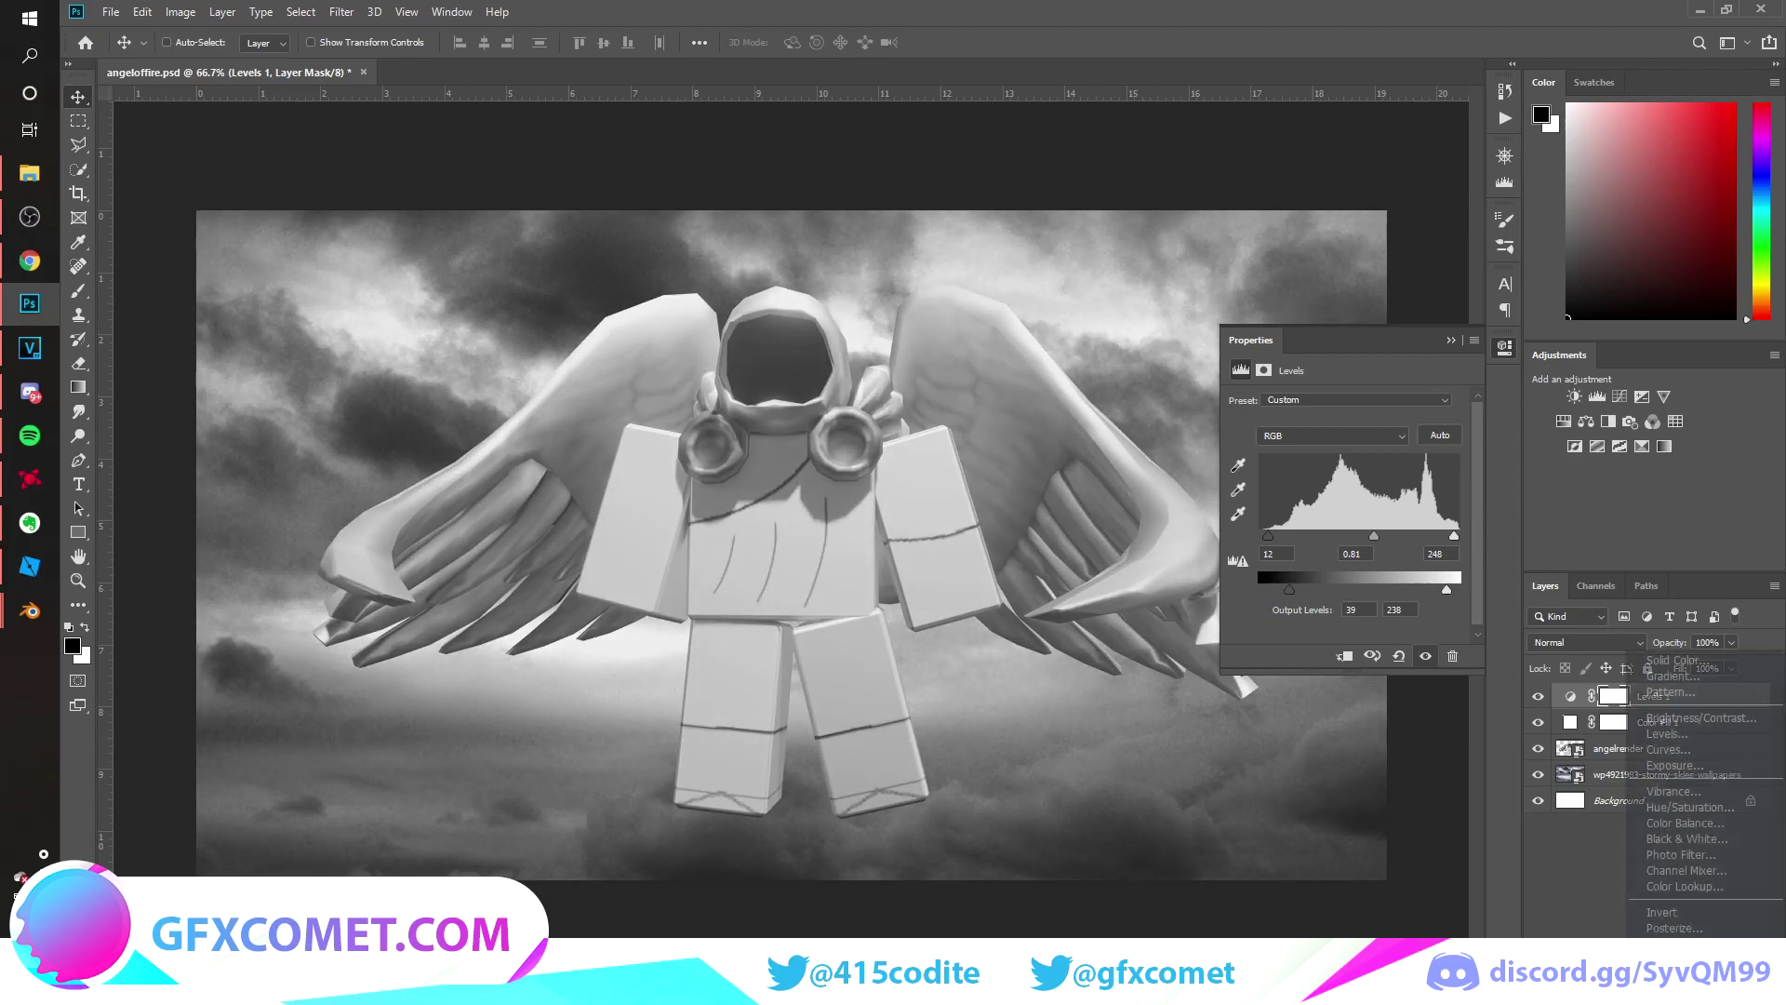
click(1701, 767)
drag(1347, 446, 1347, 482)
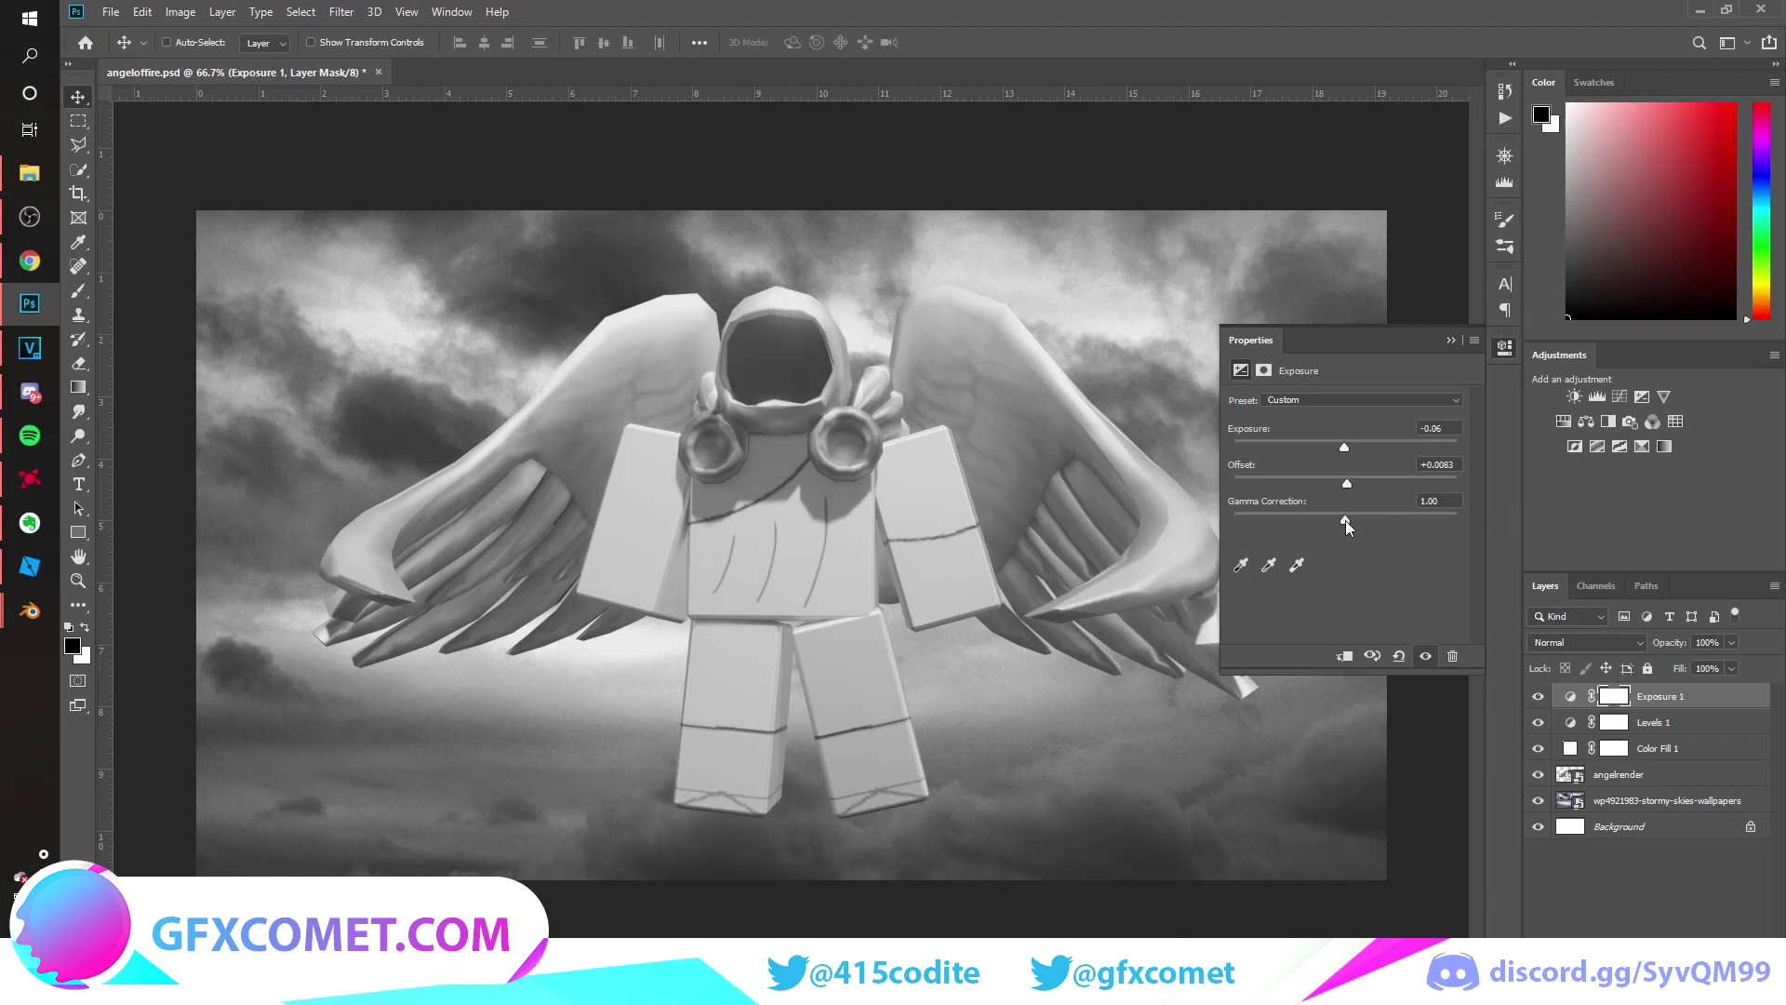
drag(1344, 520, 1362, 517)
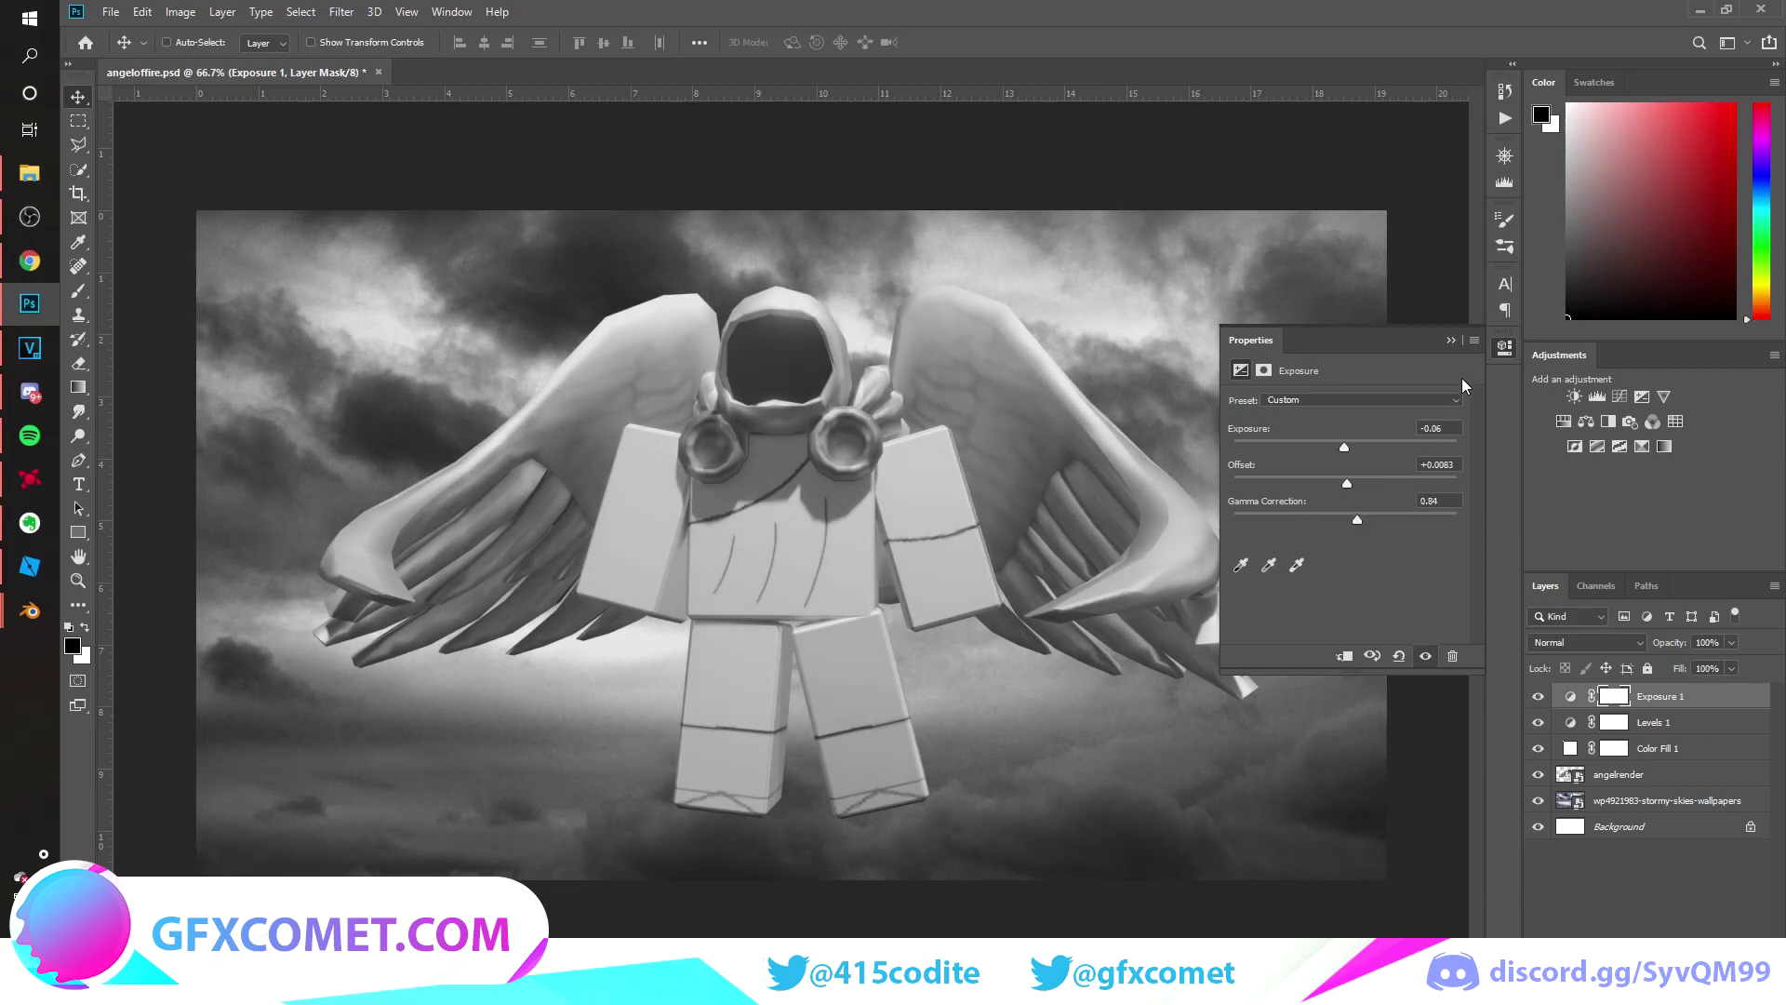
click(1451, 341)
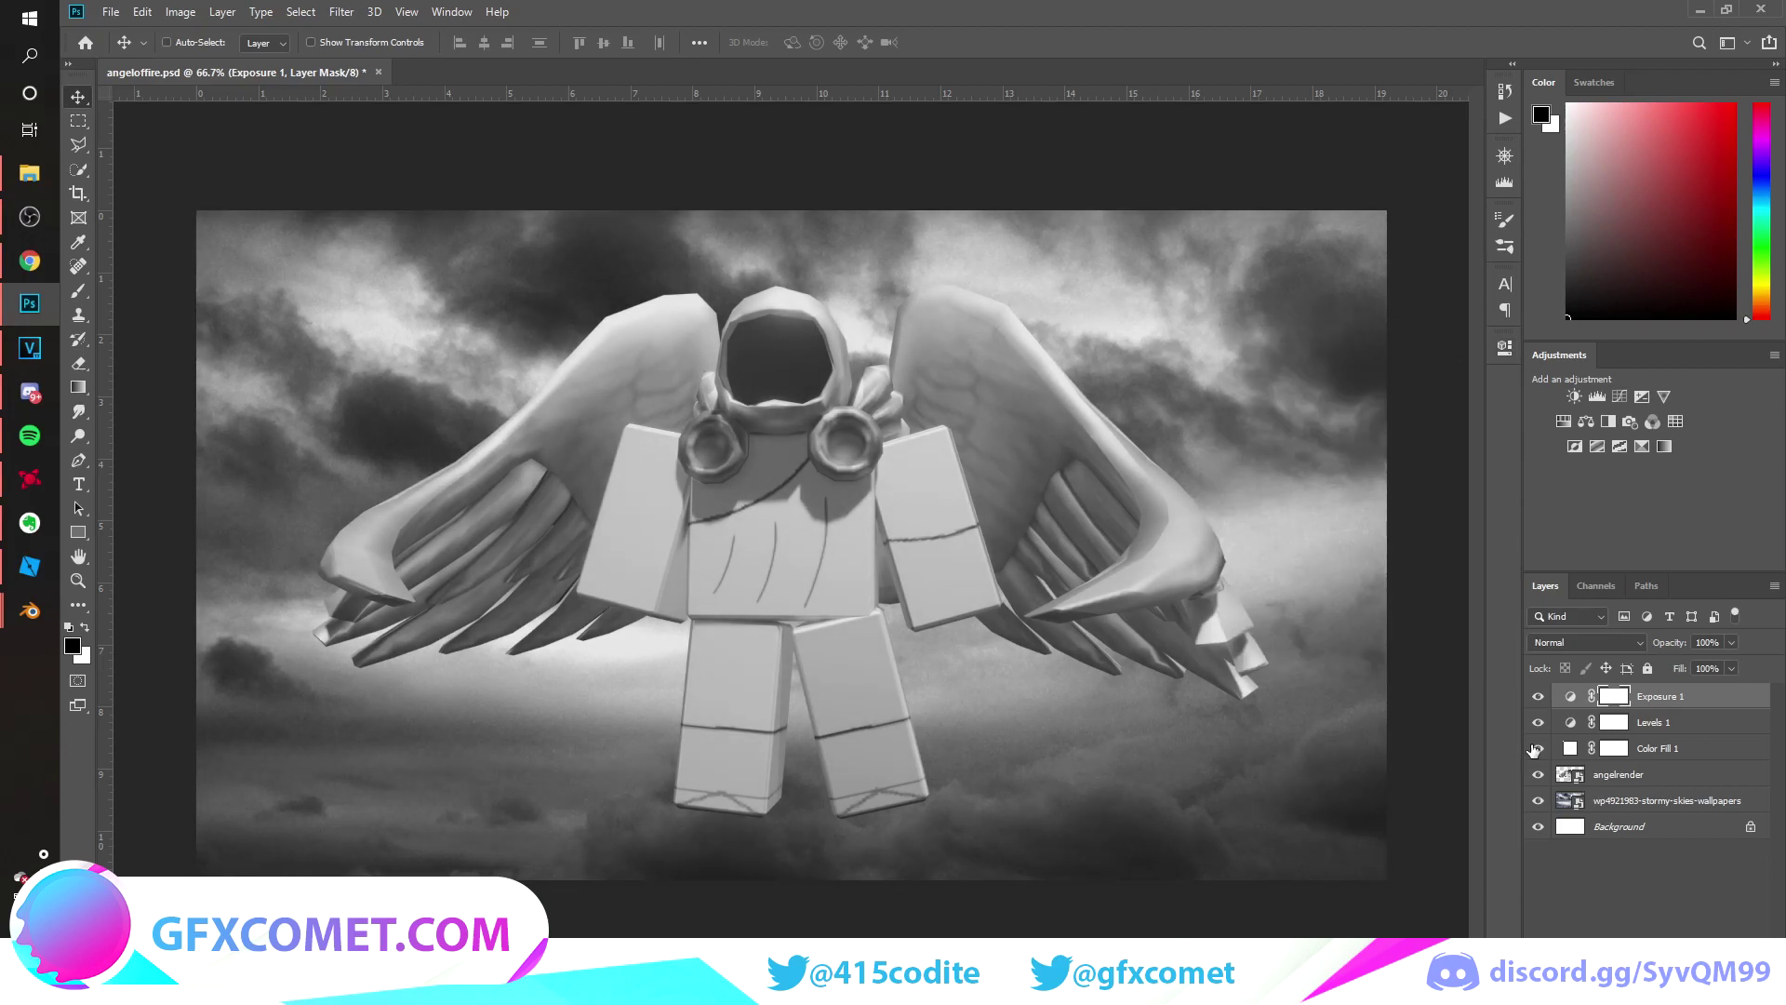
Hide the white colour fill layer and restore the Levels adjustment deleted by mistake.
click(1659, 734)
key(Delete)
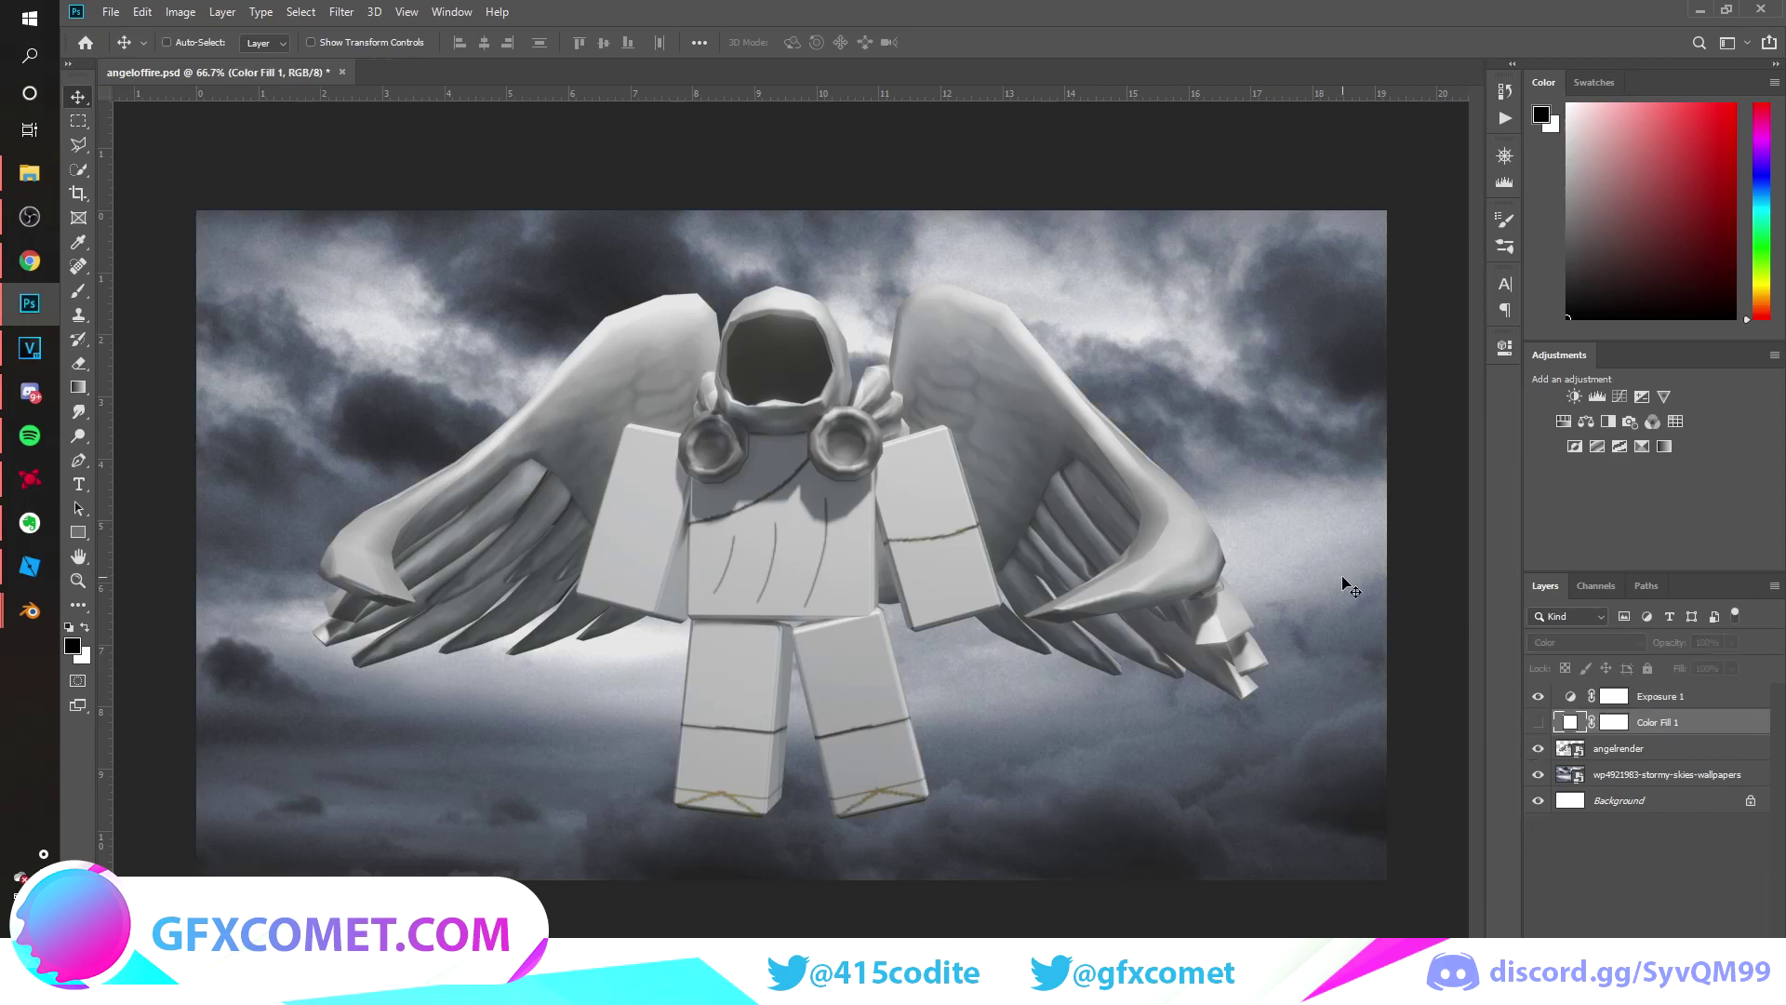
key(ctrl+z)
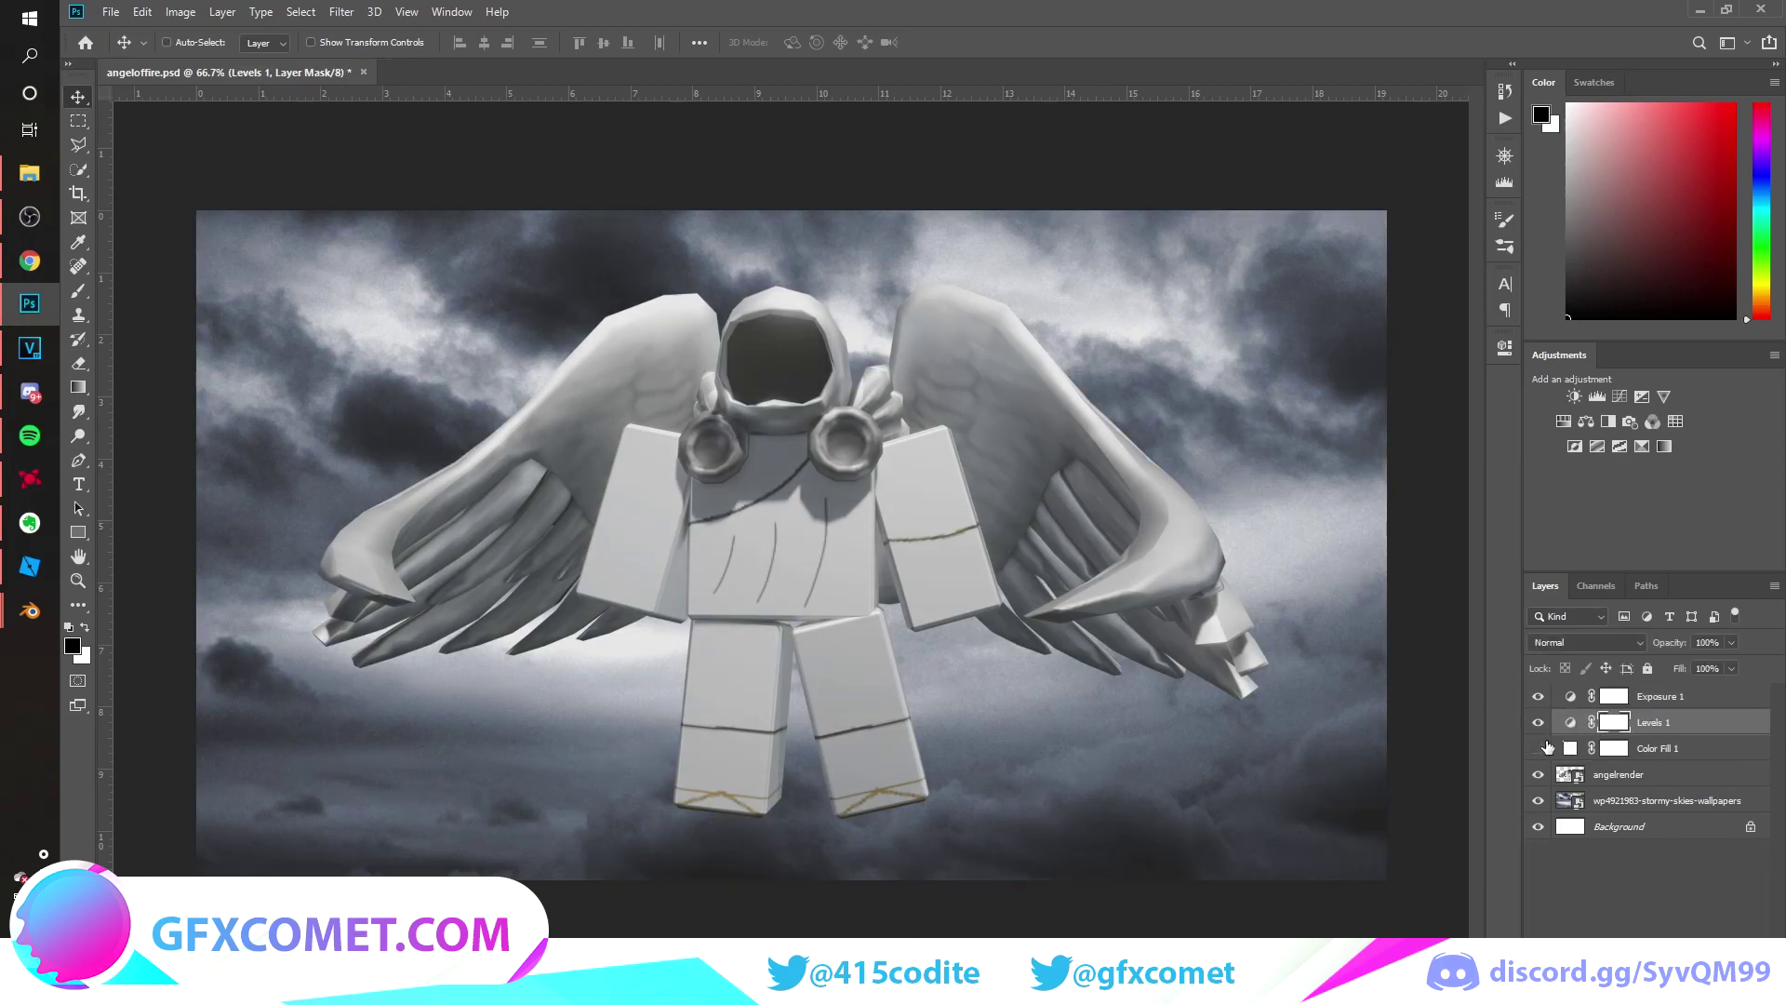
click(1647, 753)
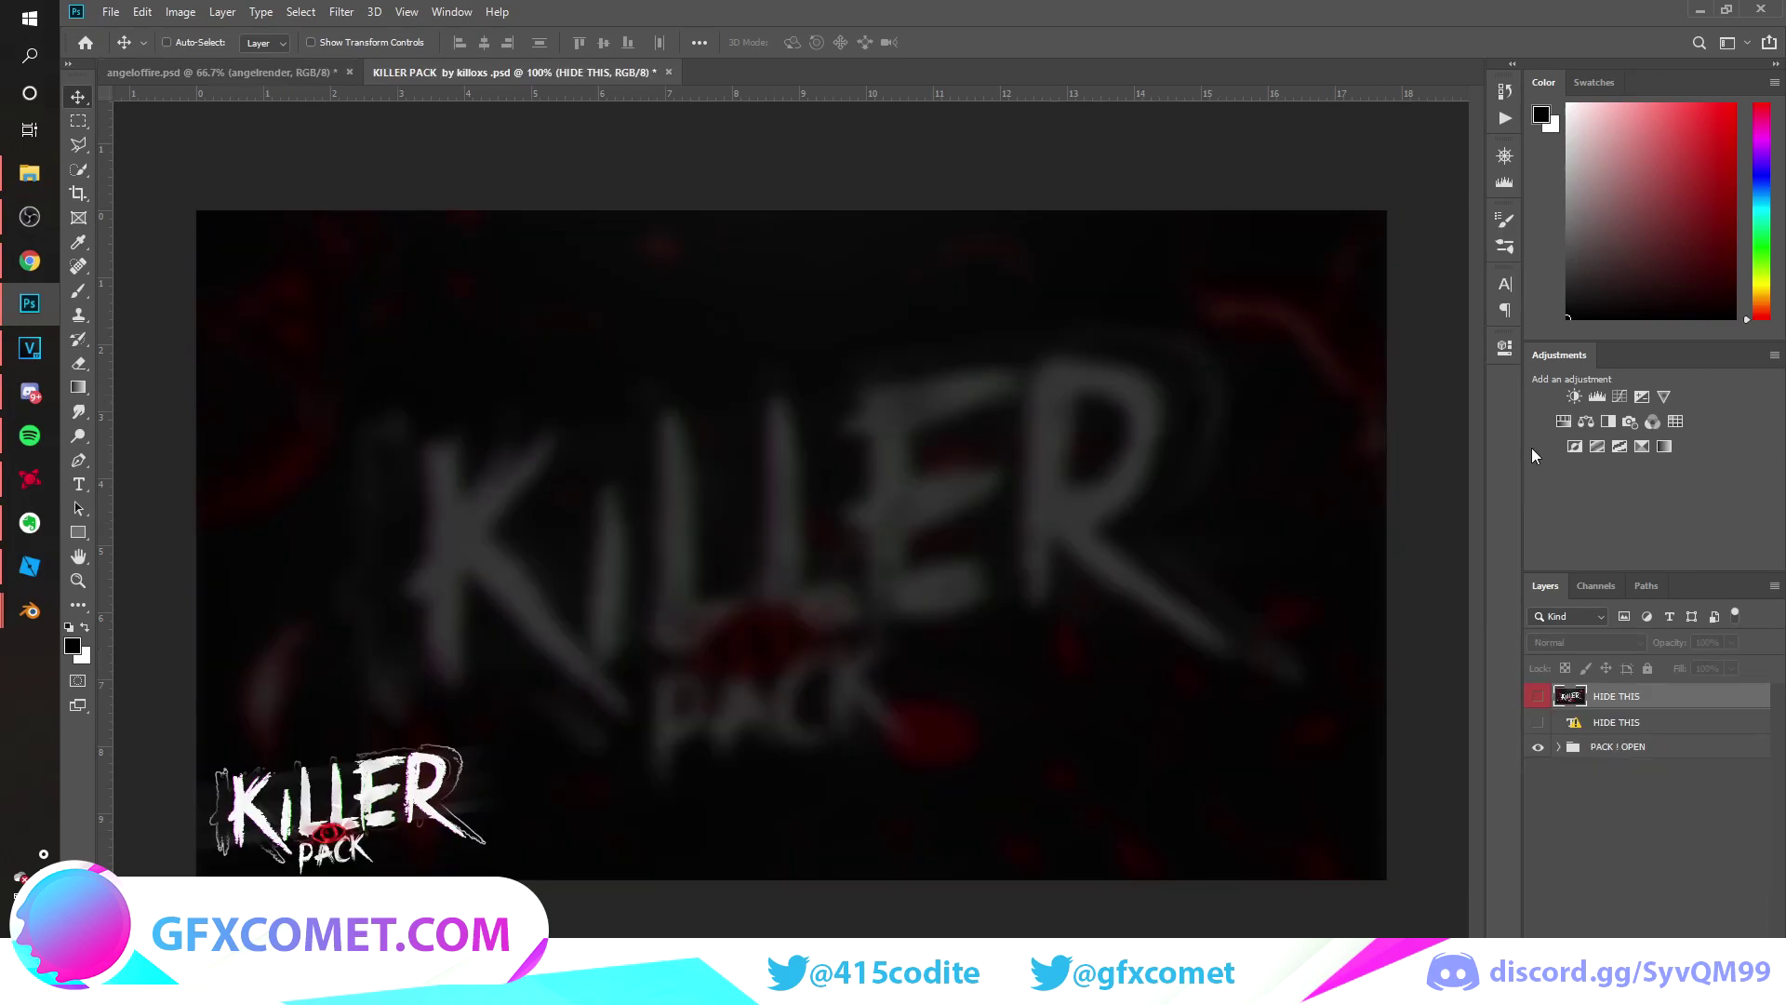
Show the first layer of the Smoke group in the KILLER PACK file and copy it above the angel render in angeloffire.psd.
click(1558, 746)
scroll(1599, 831, down, 2)
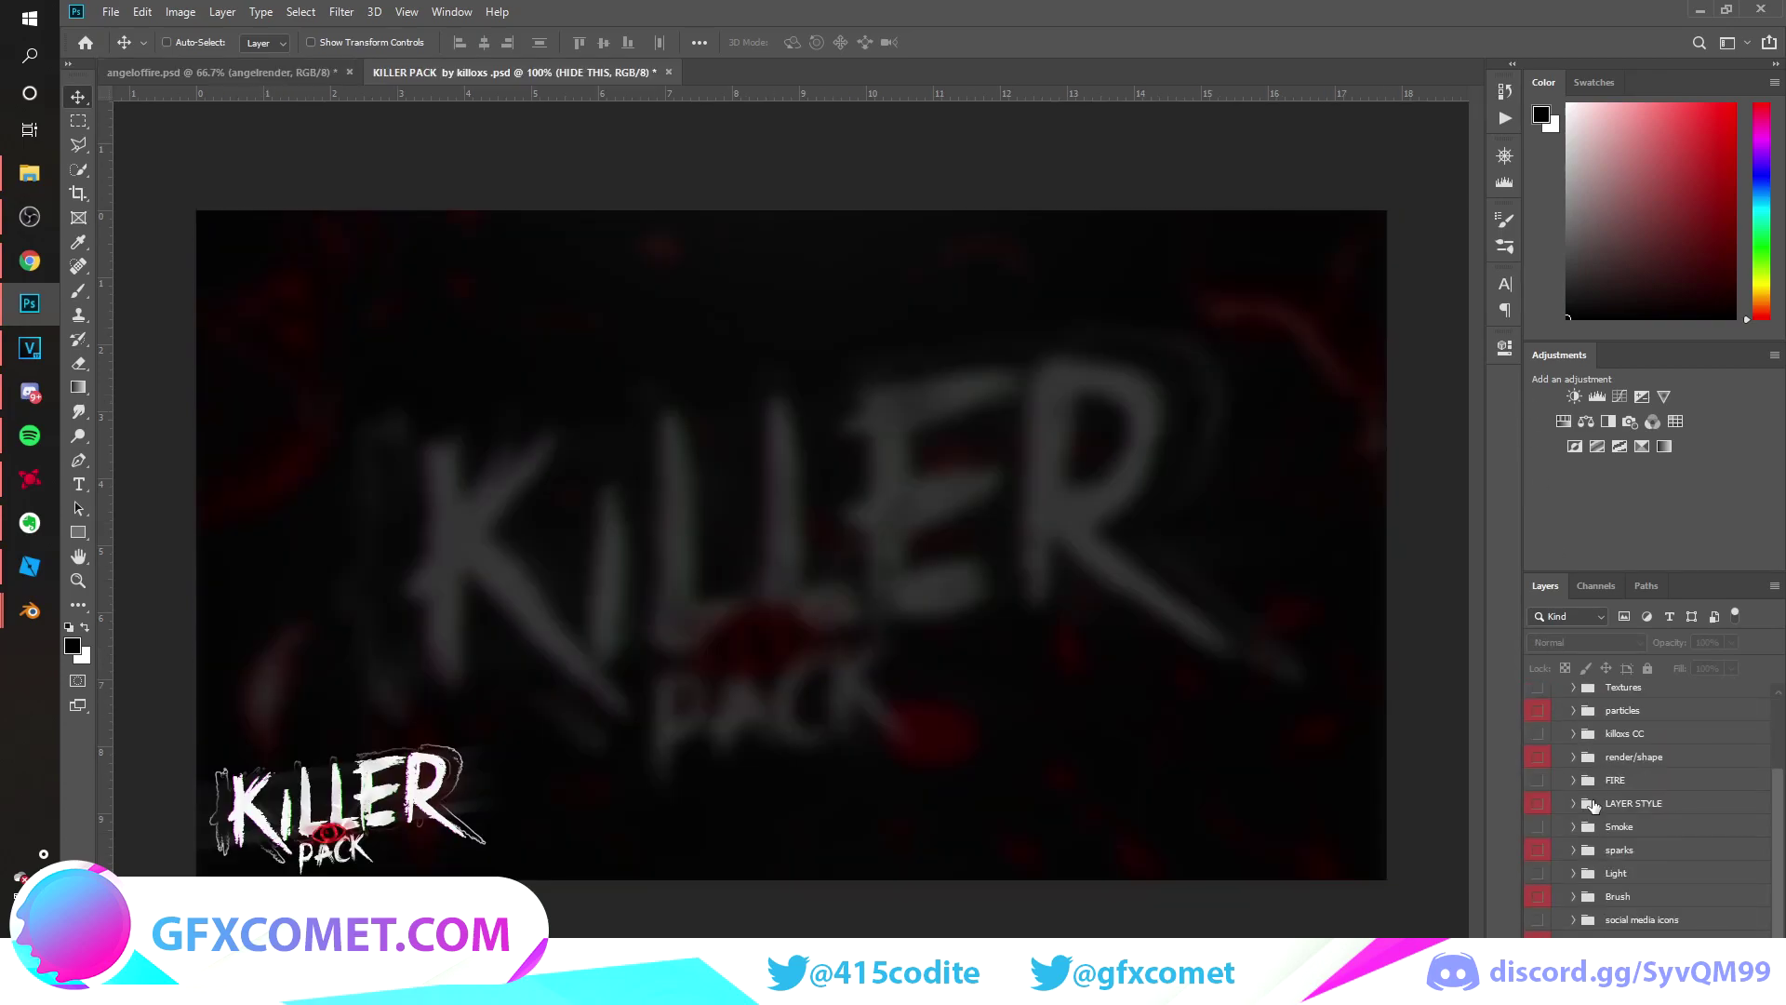
click(1570, 831)
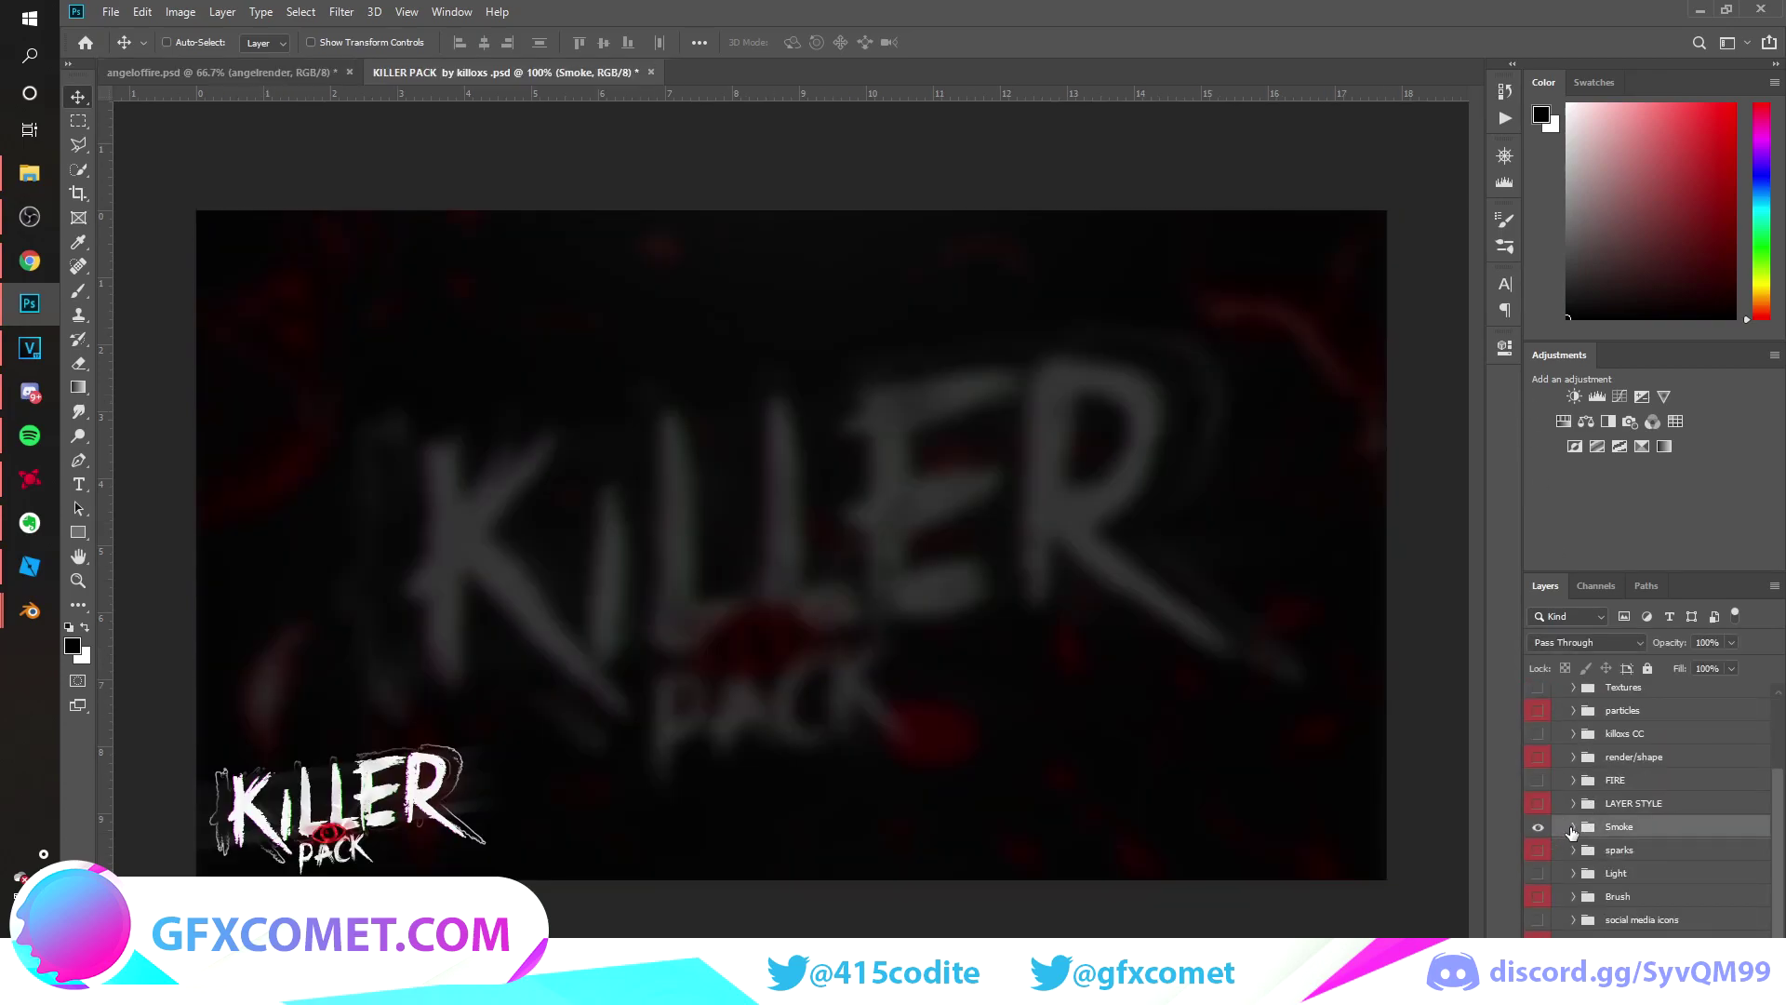
click(1572, 828)
click(1537, 852)
click(1603, 852)
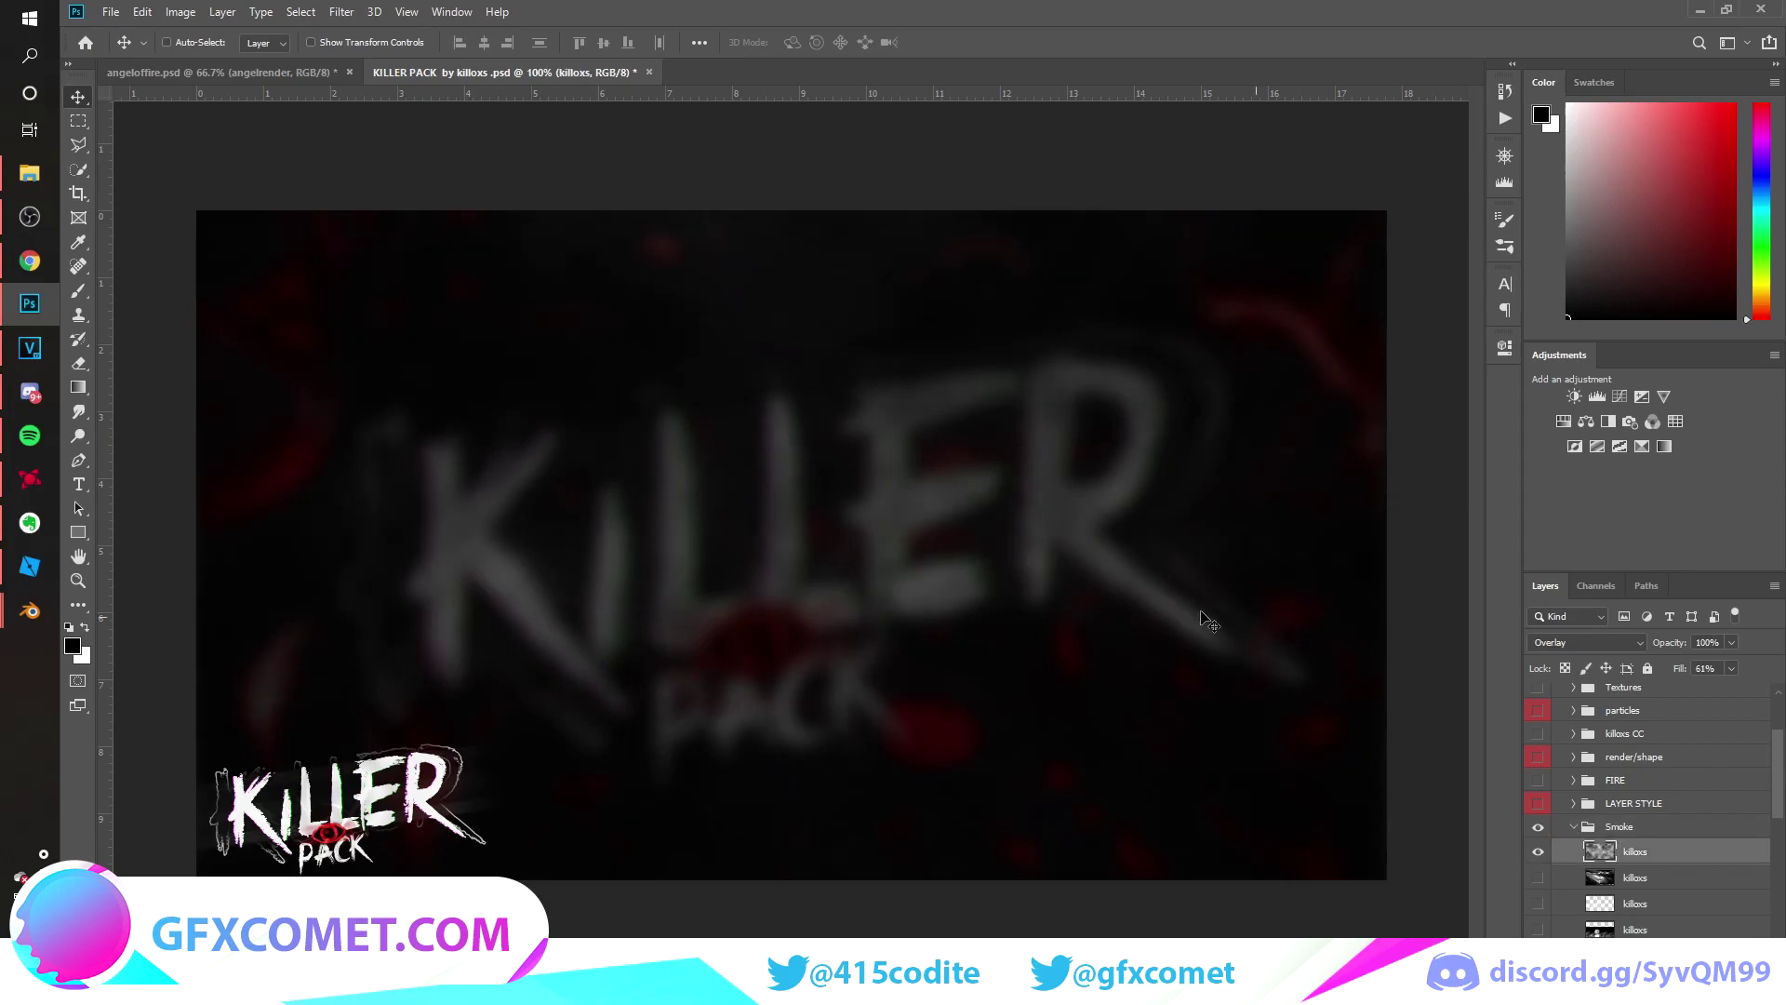
click(235, 71)
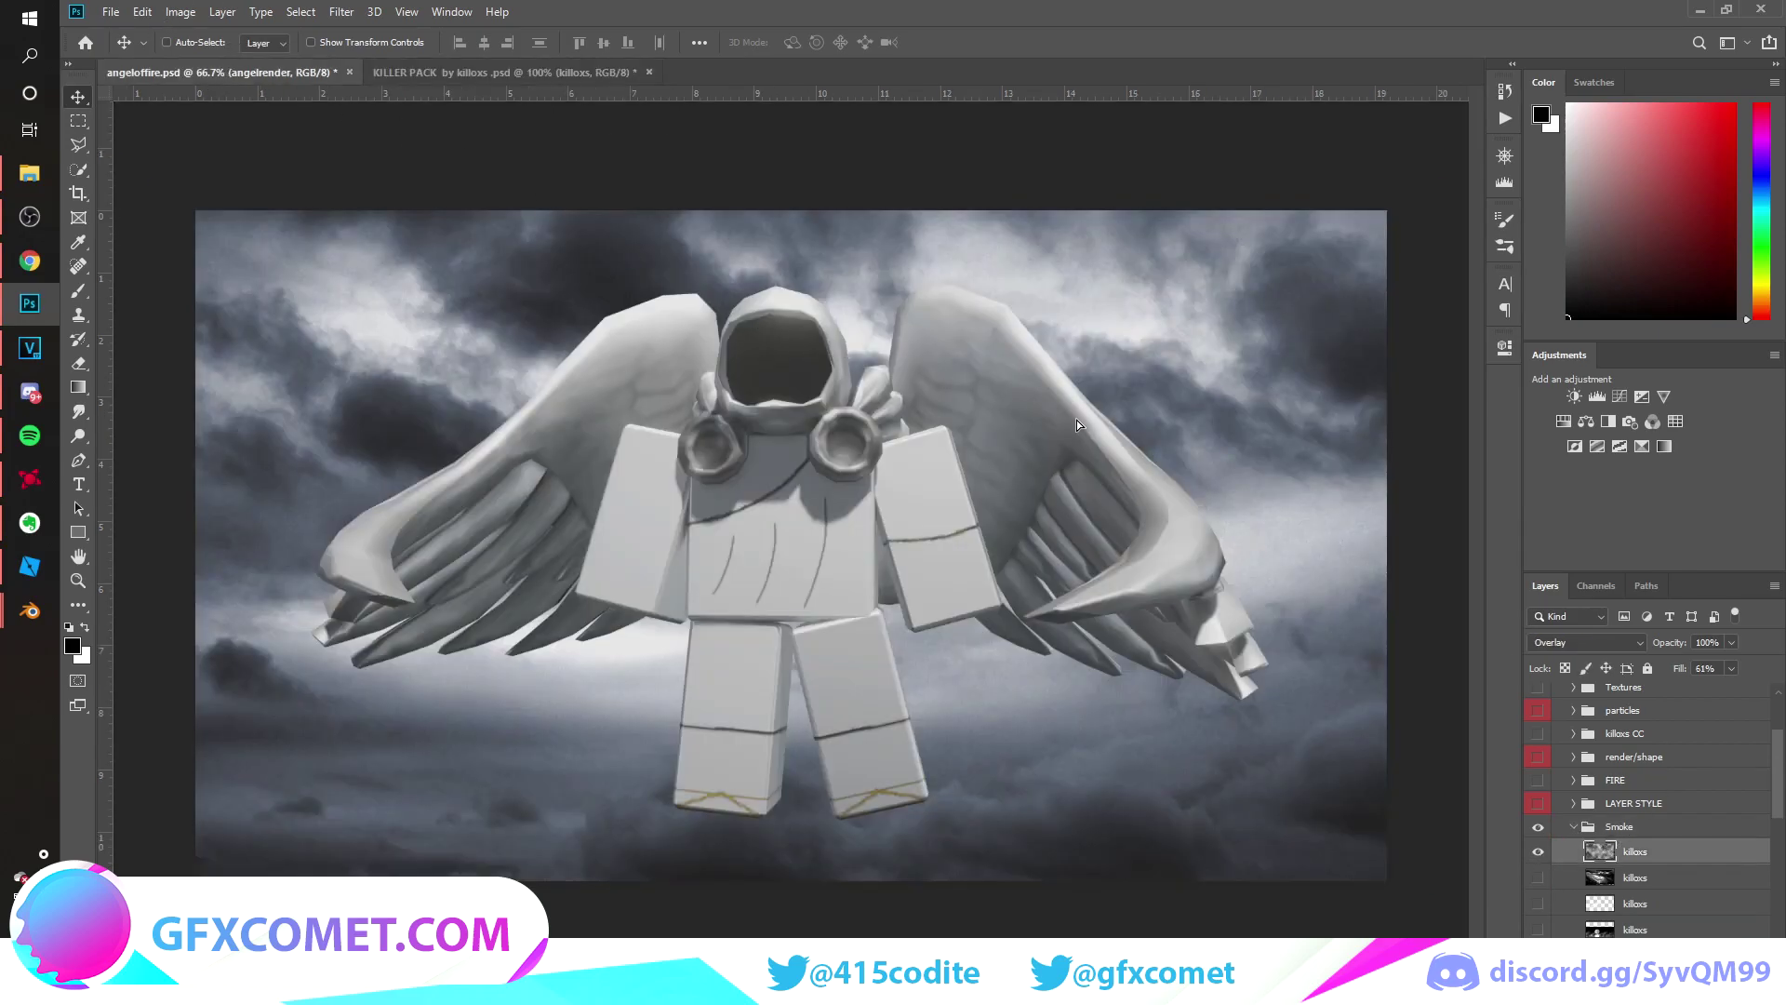
drag(1054, 474, 1047, 483)
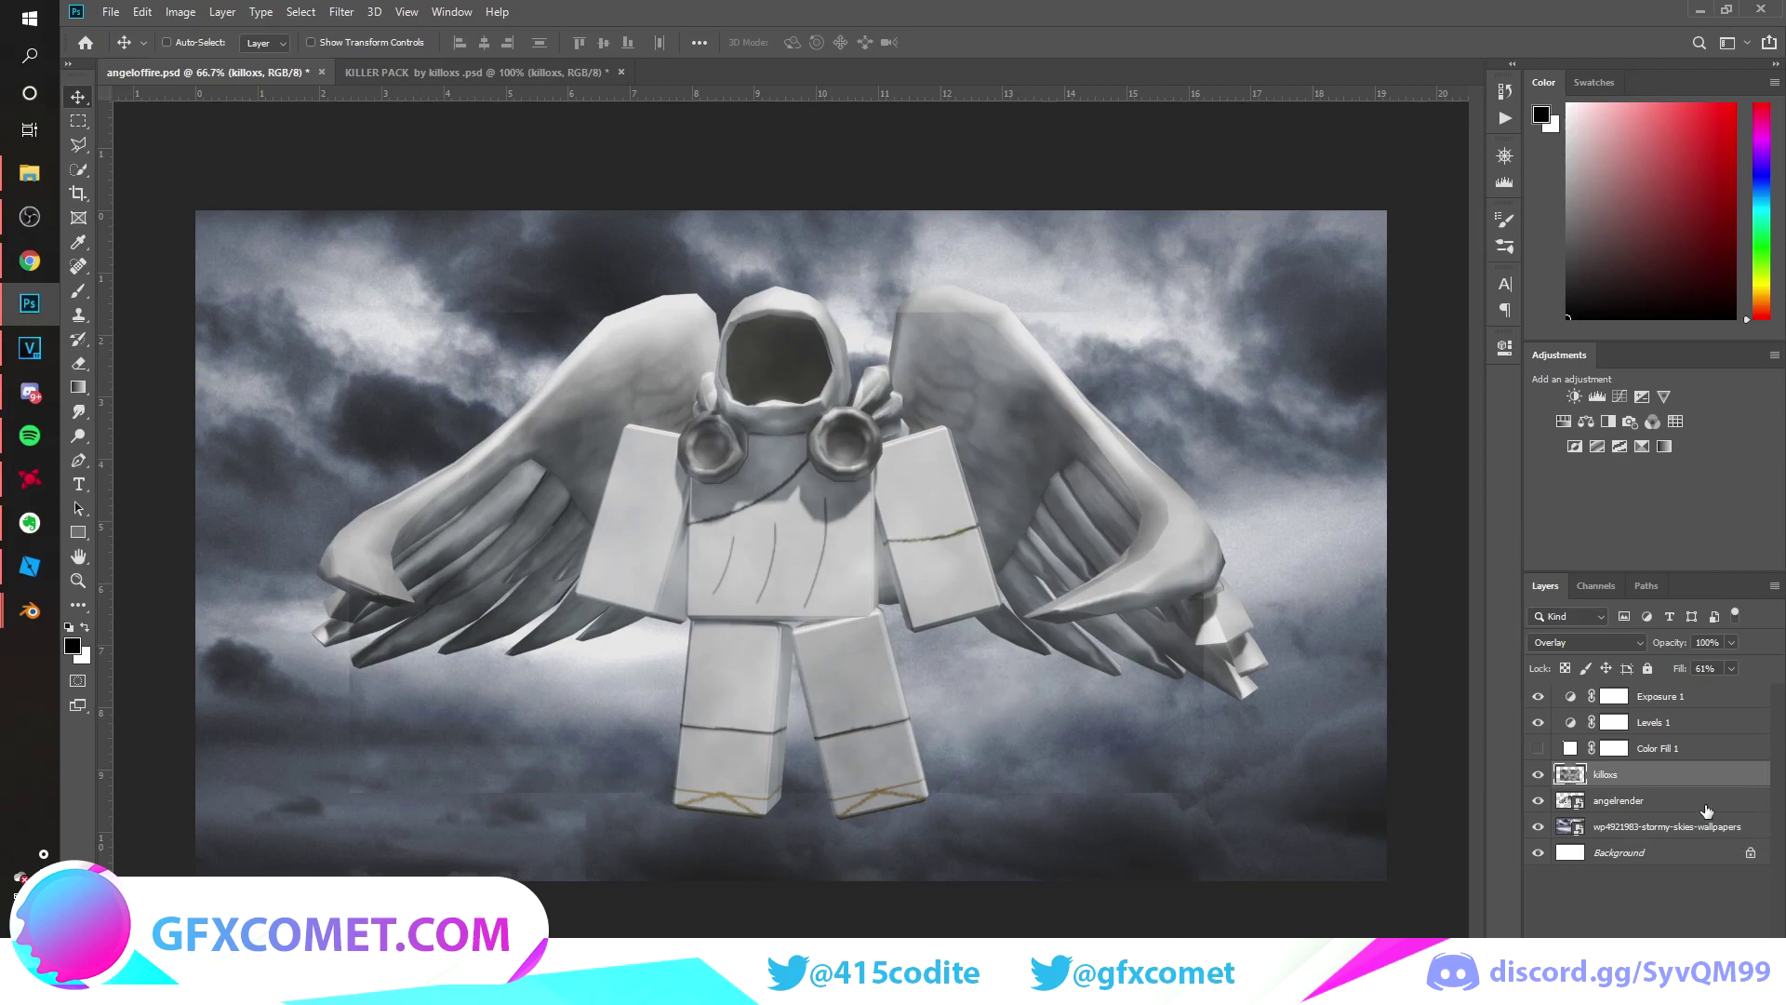
Enlarge the copied smoke texture from its centre to cover the whole canvas and set its opacity to 49%.
key(ctrl+t)
alt+drag(1201, 310, 1432, 168)
key(Return)
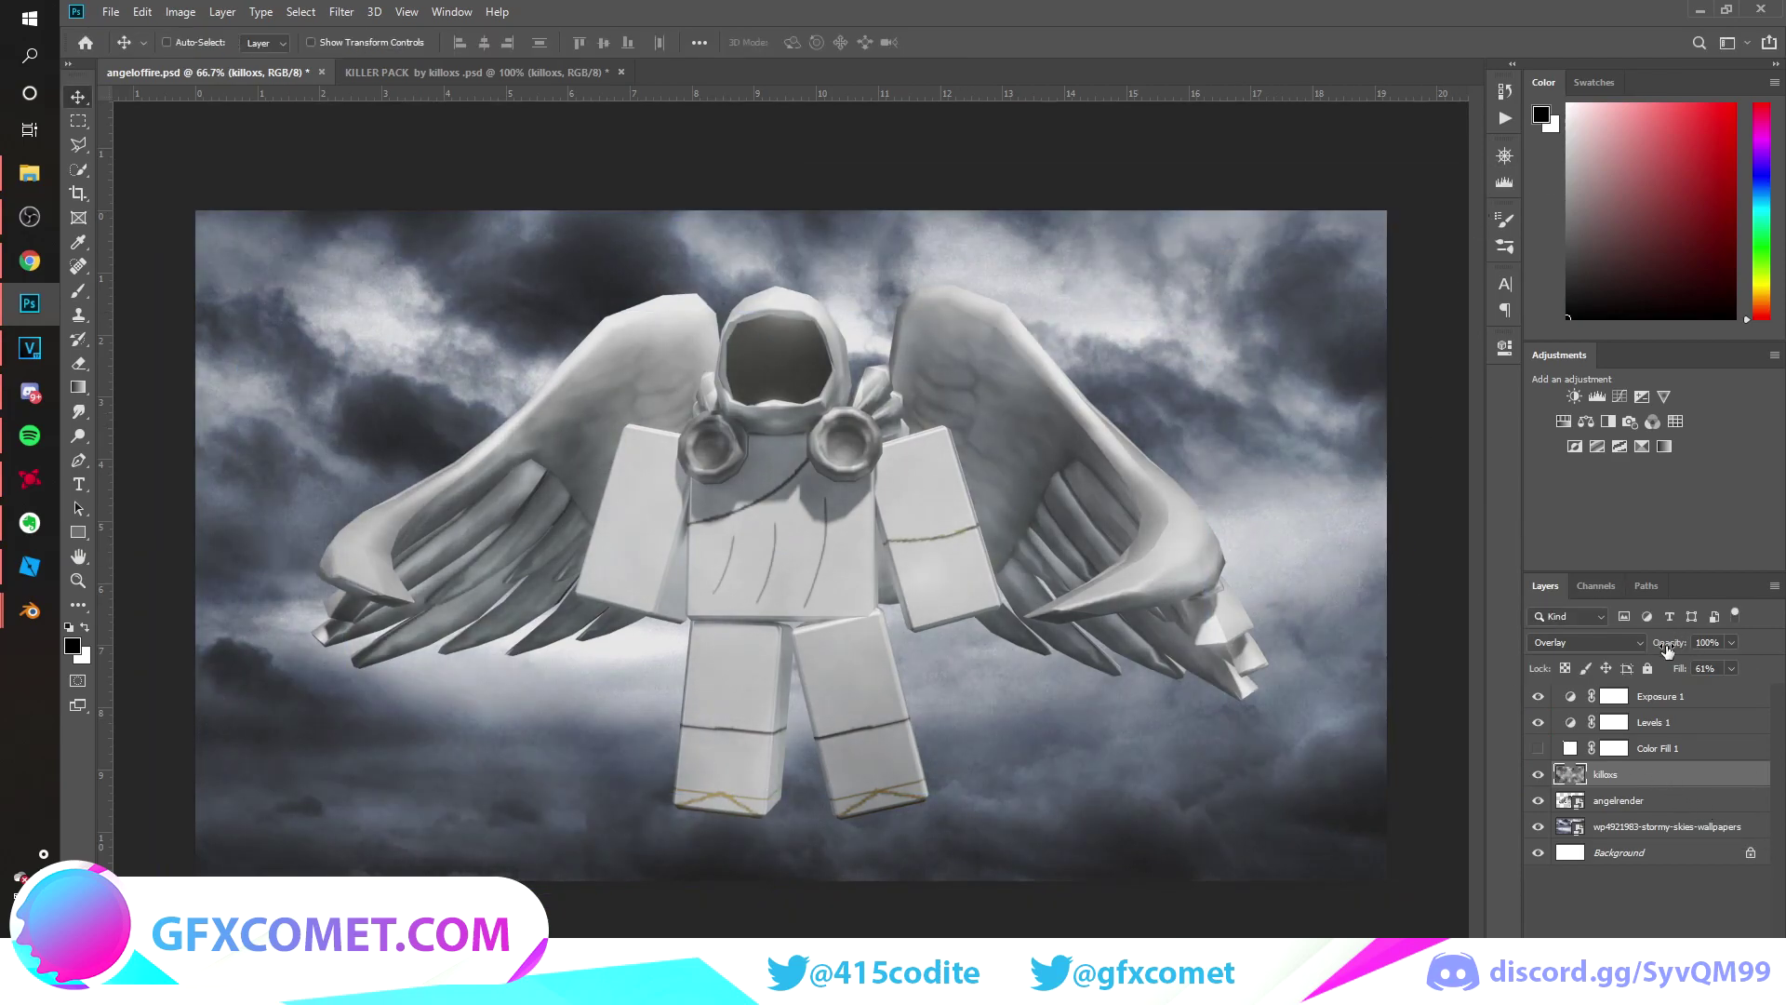
drag(1226, 668, 1241, 667)
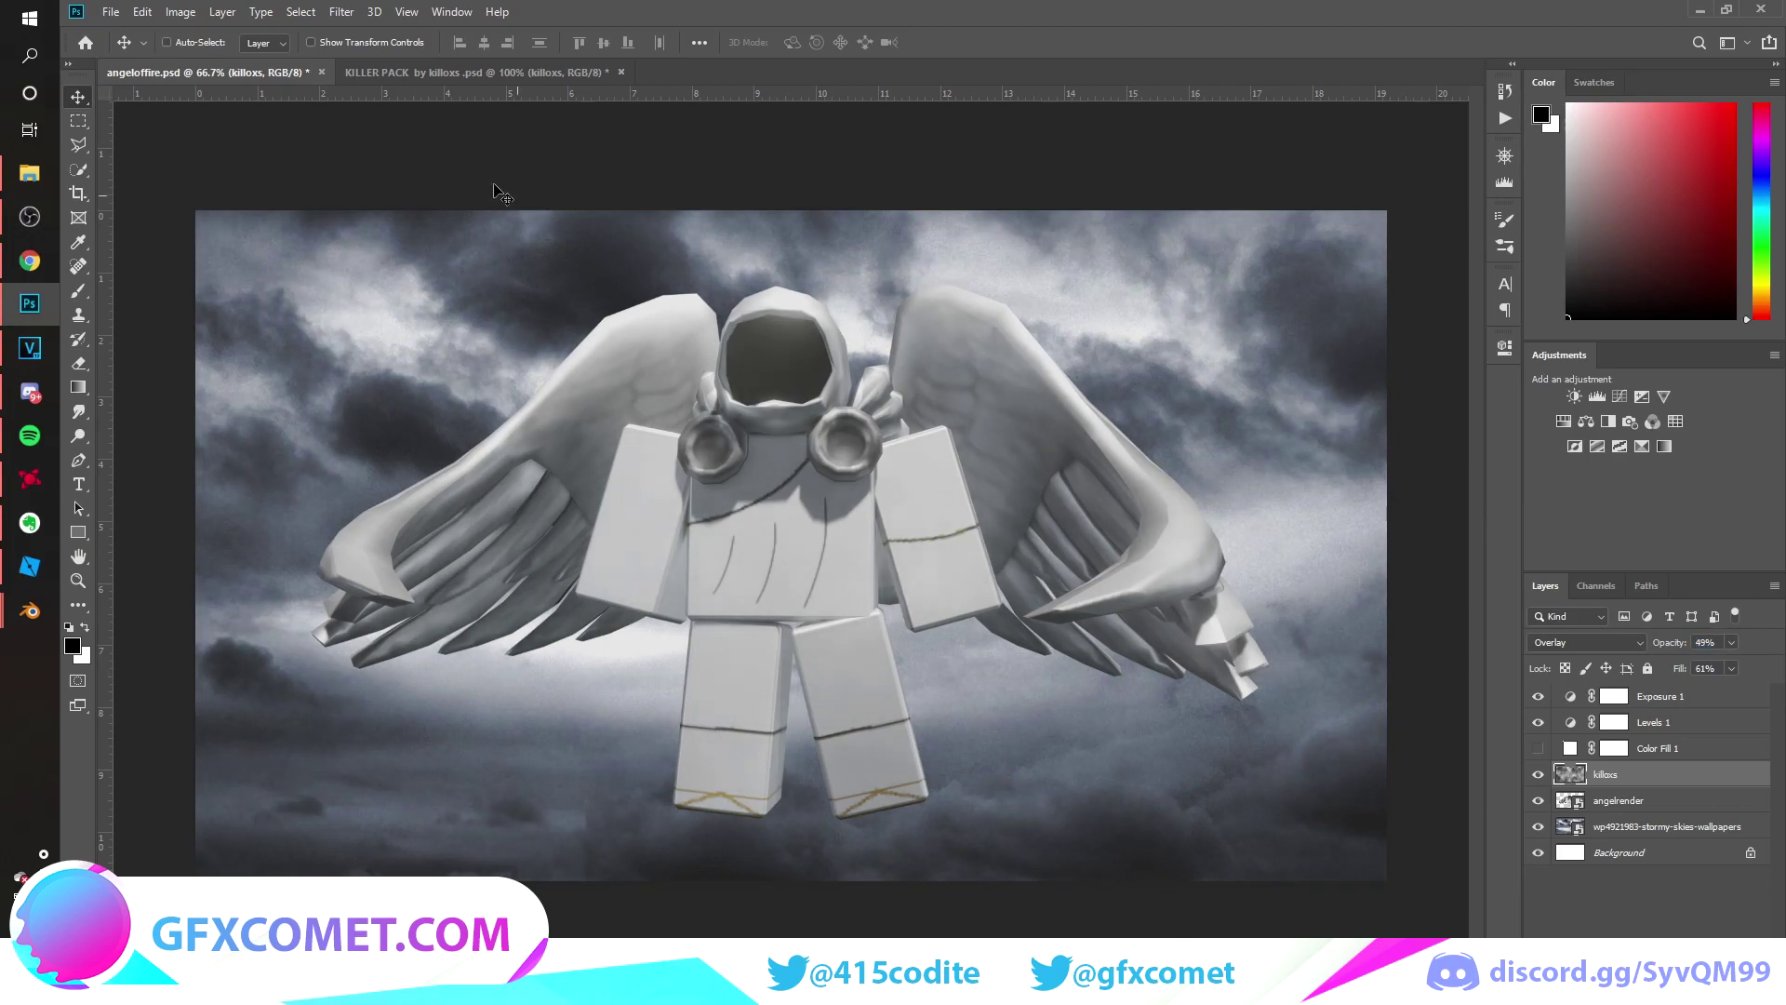
Preview the remaining smoke and cloud layers in the KILLER PACK file's Smoke group one at a time.
click(470, 72)
scroll(1547, 808, down, 5)
click(1539, 688)
click(1540, 715)
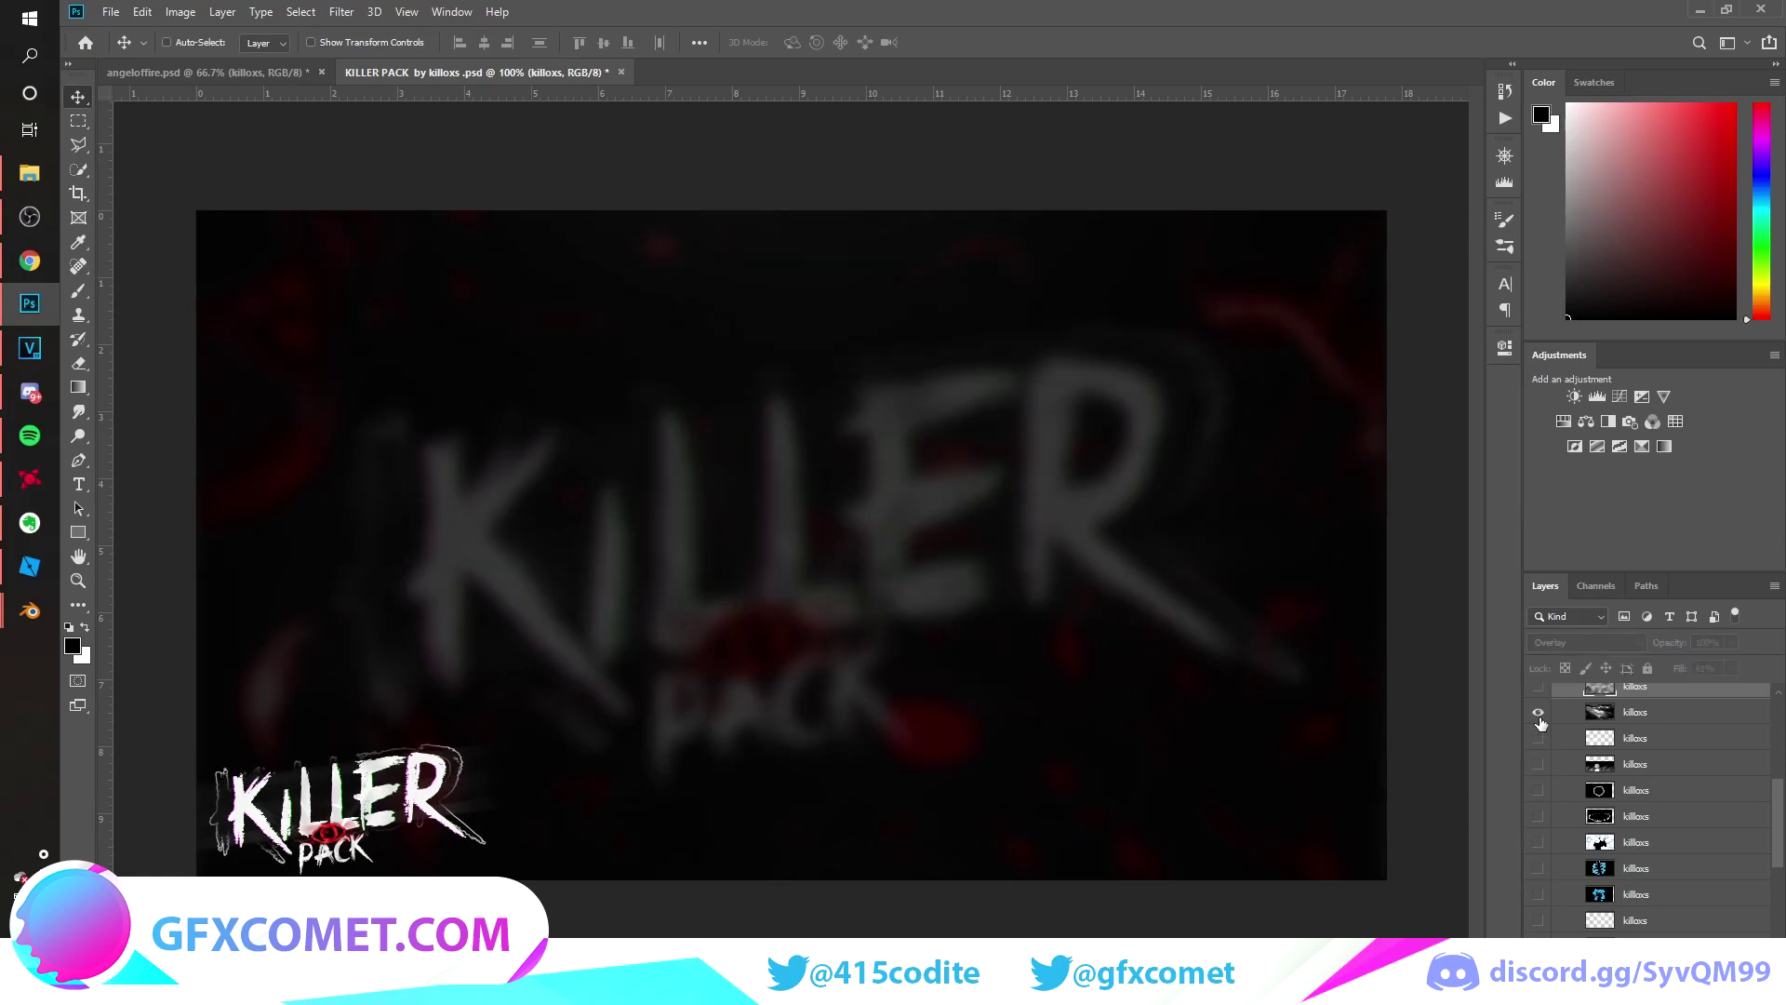
click(1541, 716)
click(1538, 740)
click(1538, 741)
click(1539, 766)
click(1538, 764)
click(1537, 790)
click(1538, 789)
click(1538, 816)
click(1537, 816)
click(1538, 920)
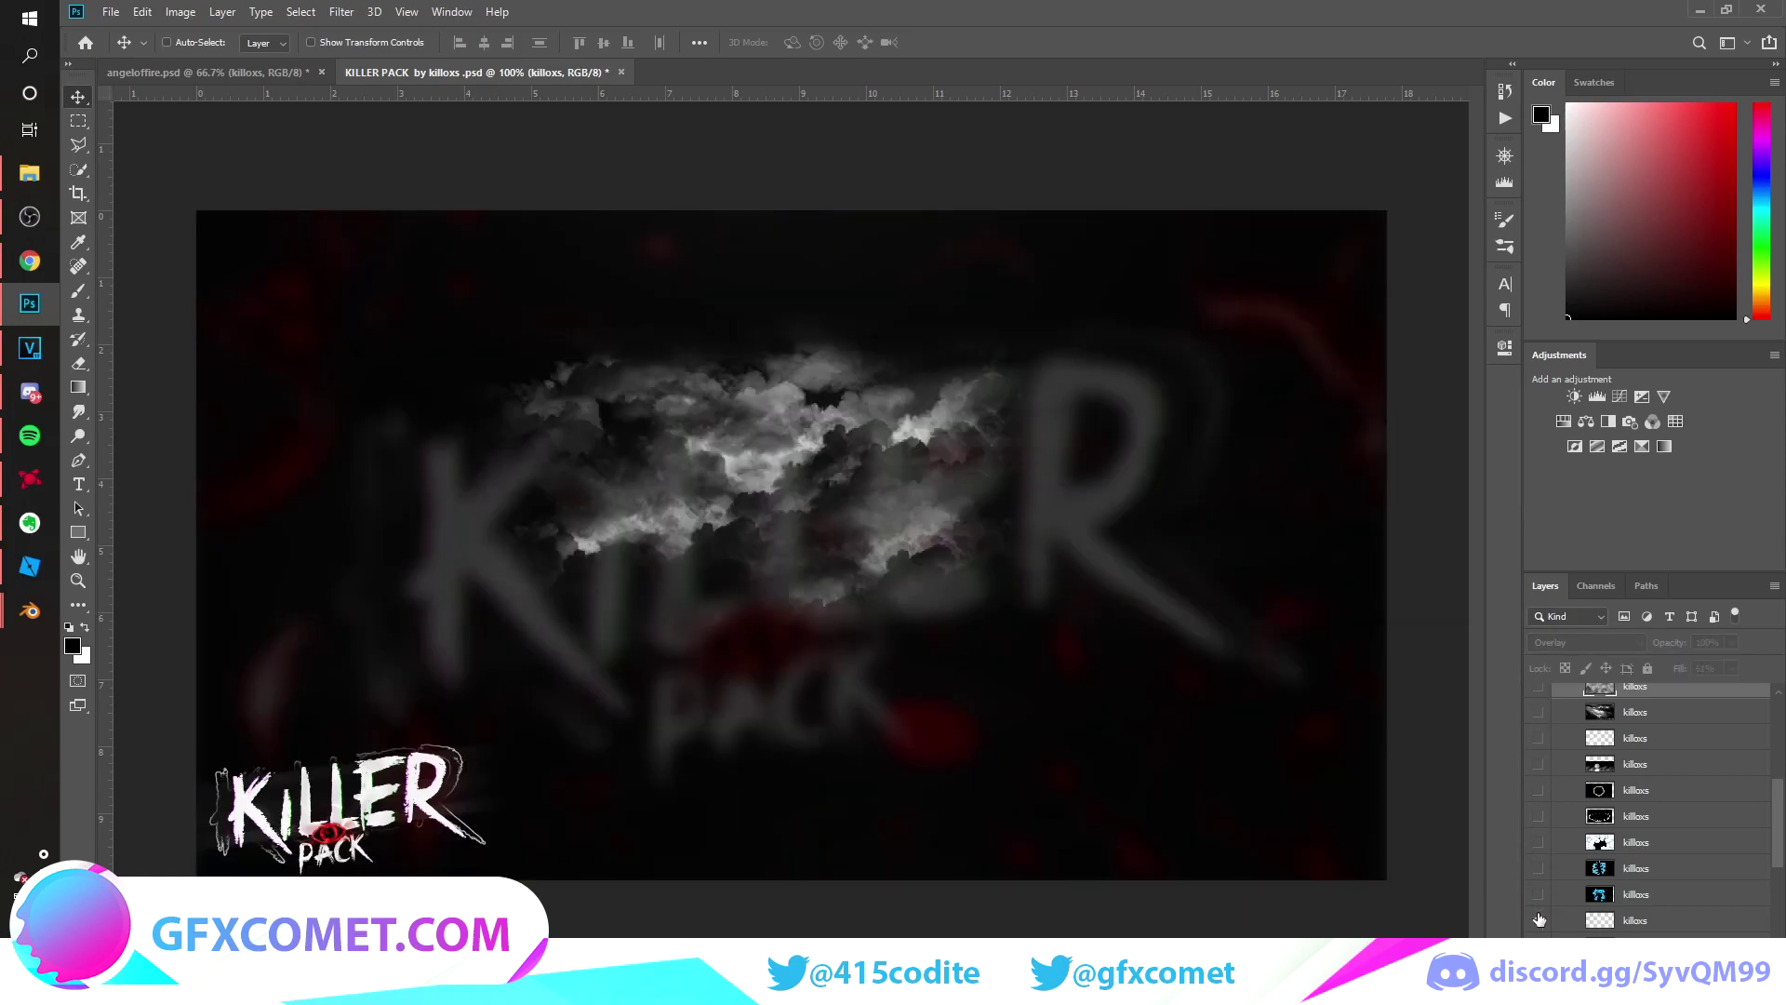
click(1539, 928)
click(1539, 946)
scroll(1621, 888, down, 5)
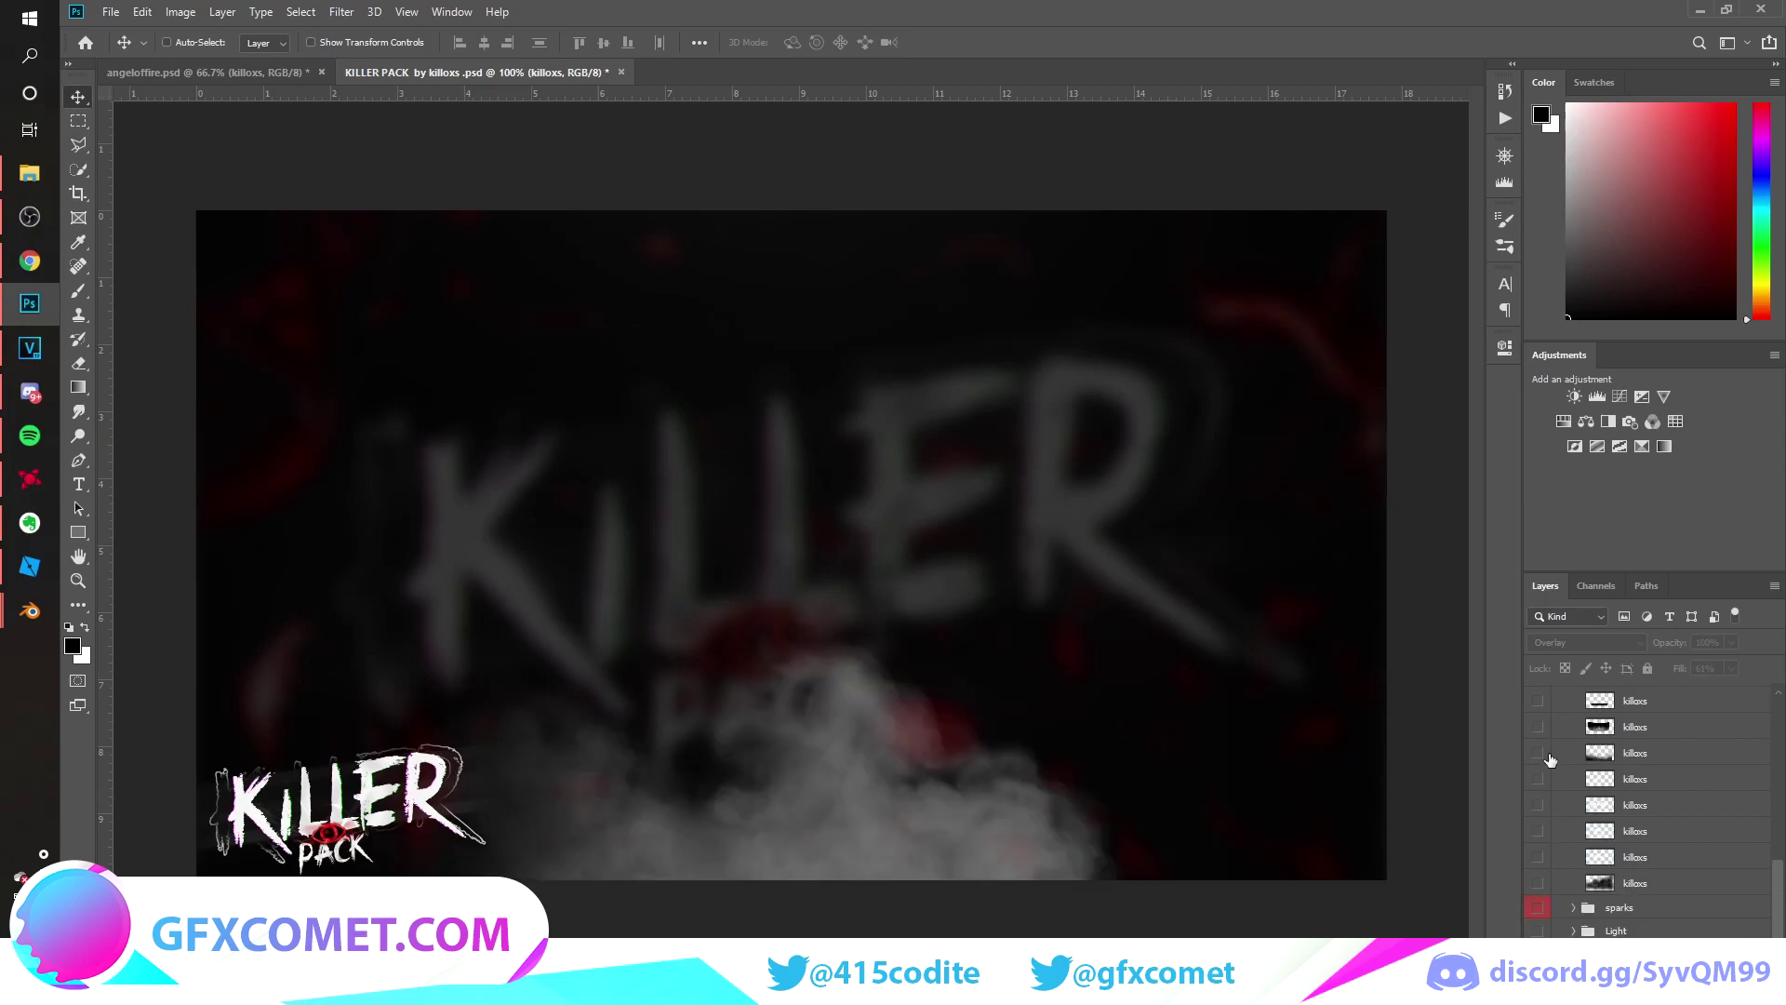
scroll(1549, 760, up, 4)
drag(1777, 801, 1772, 865)
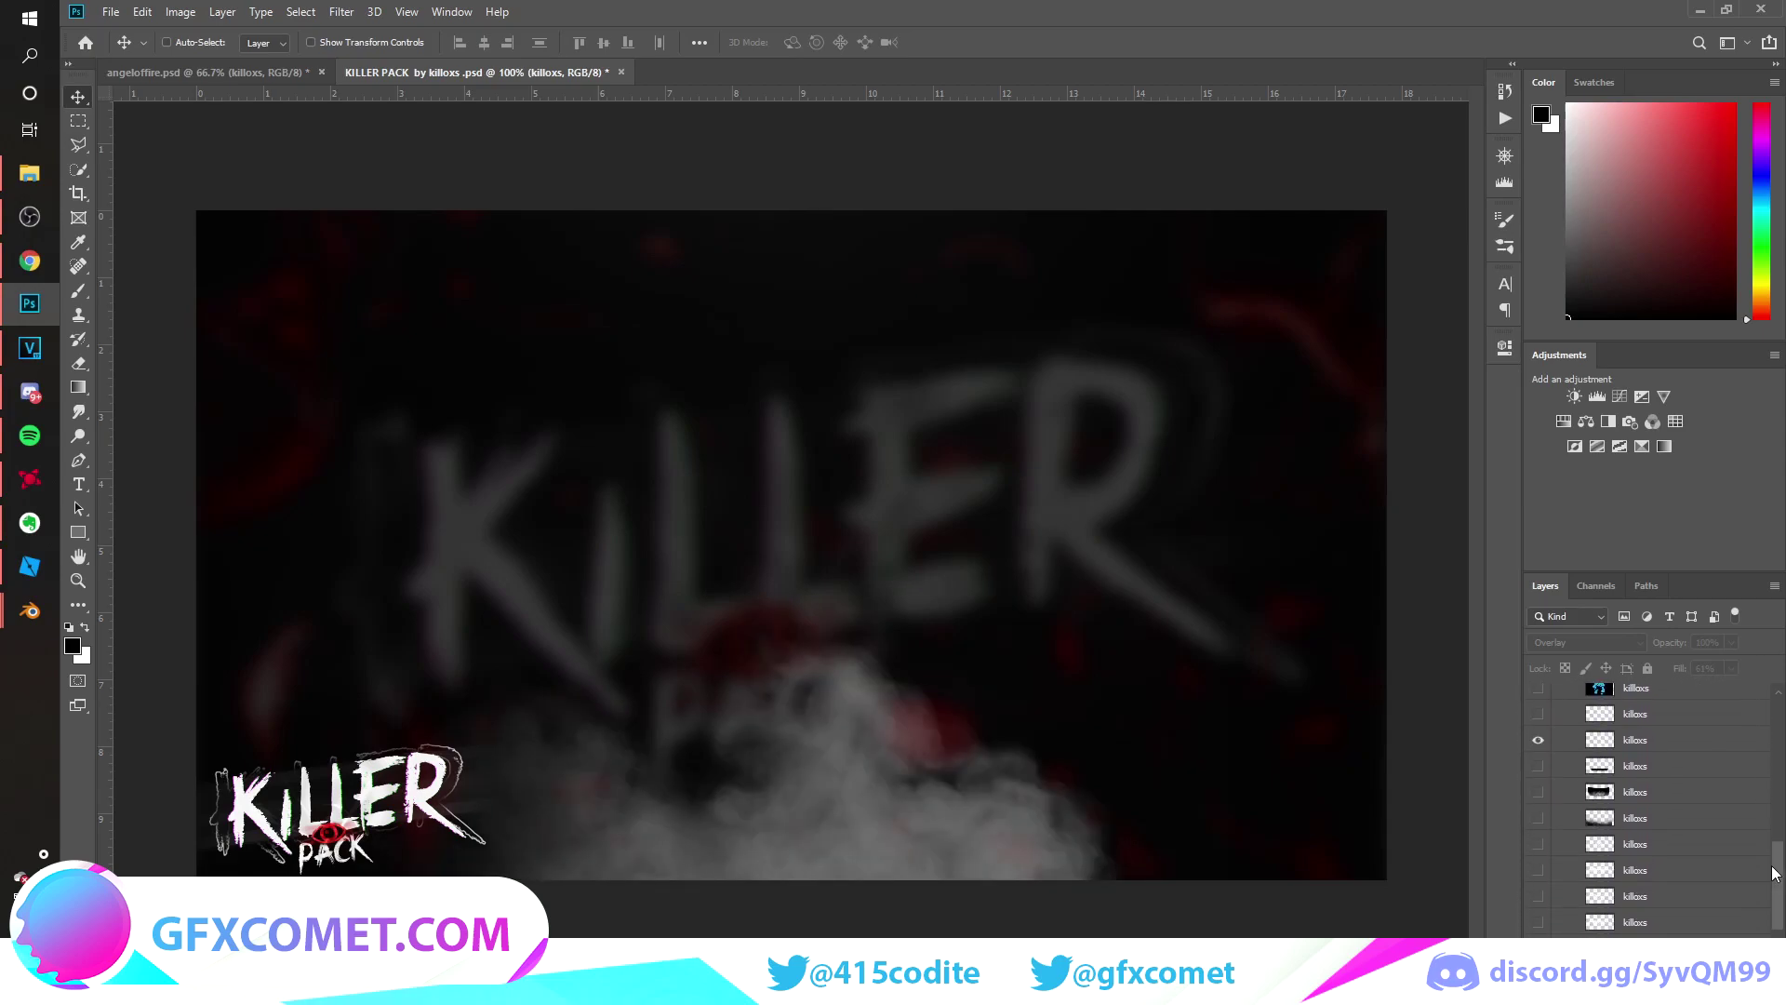
scroll(1775, 872, down, 1)
click(1537, 723)
click(1540, 777)
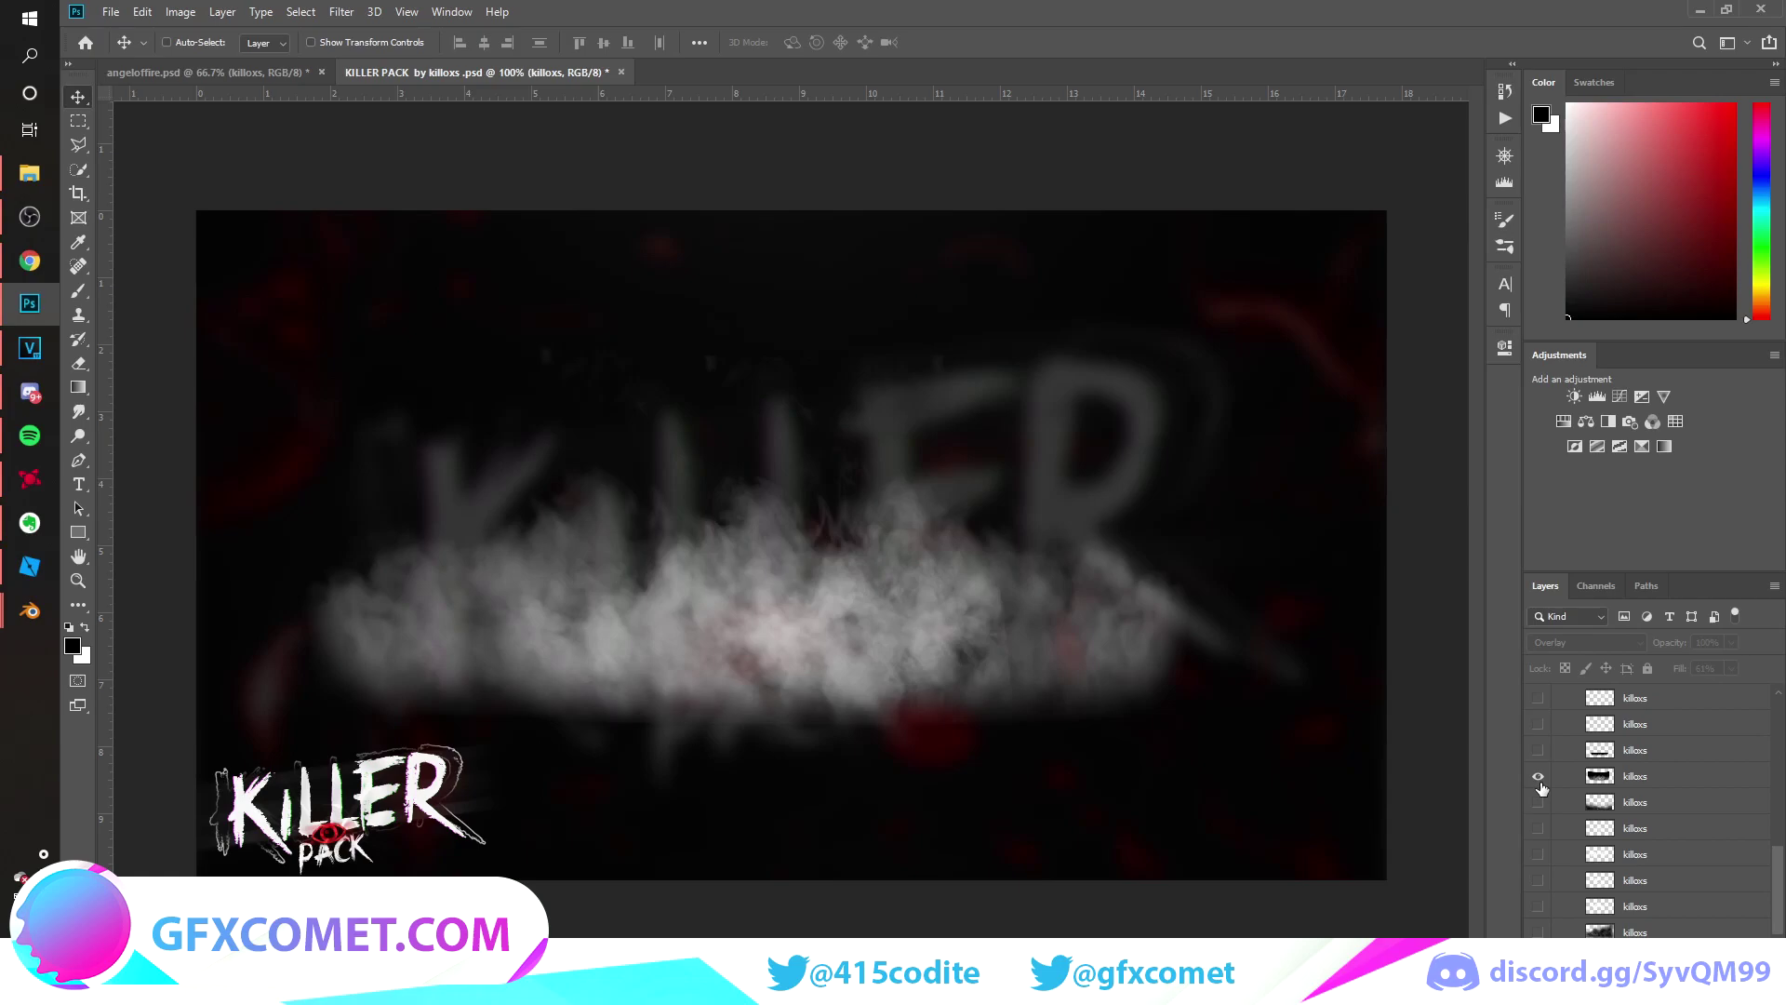
click(1539, 801)
click(1539, 801)
click(1539, 826)
click(1539, 827)
Show the wispy bottom-smoke layer in the KILLER PACK file and copy it above the existing smoke layer in angeloffire.psd.
click(1540, 803)
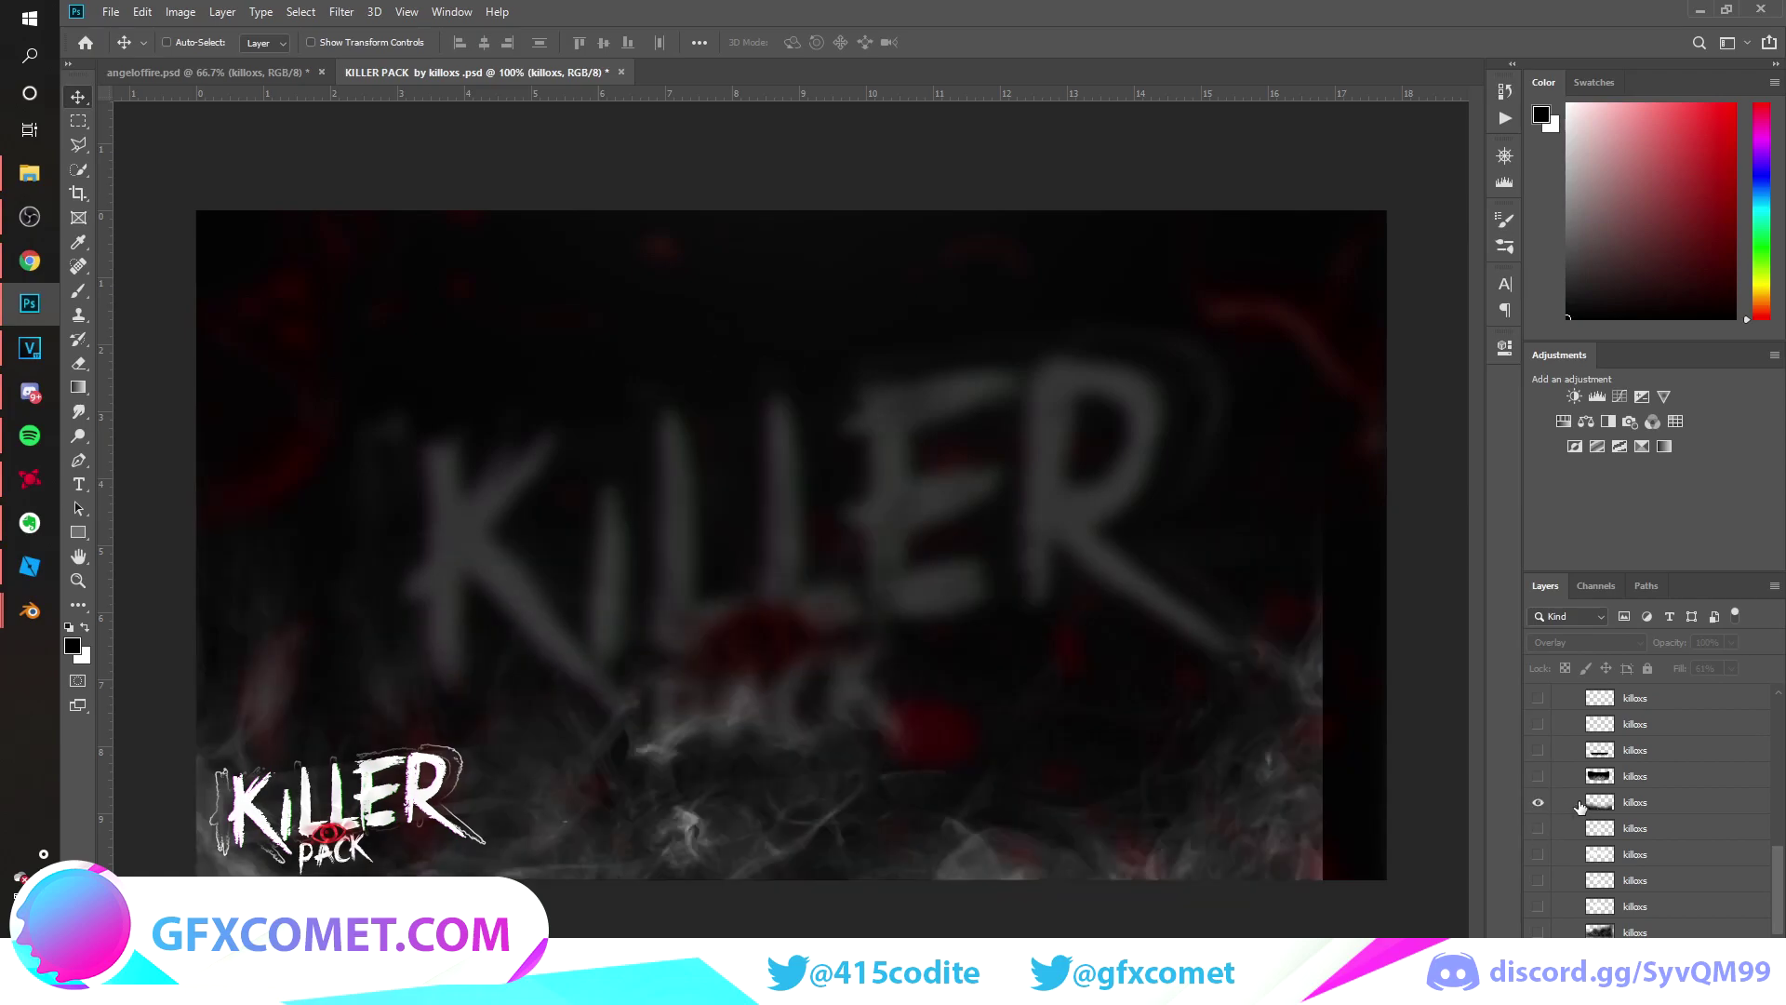
click(1564, 804)
key(ctrl+Tab)
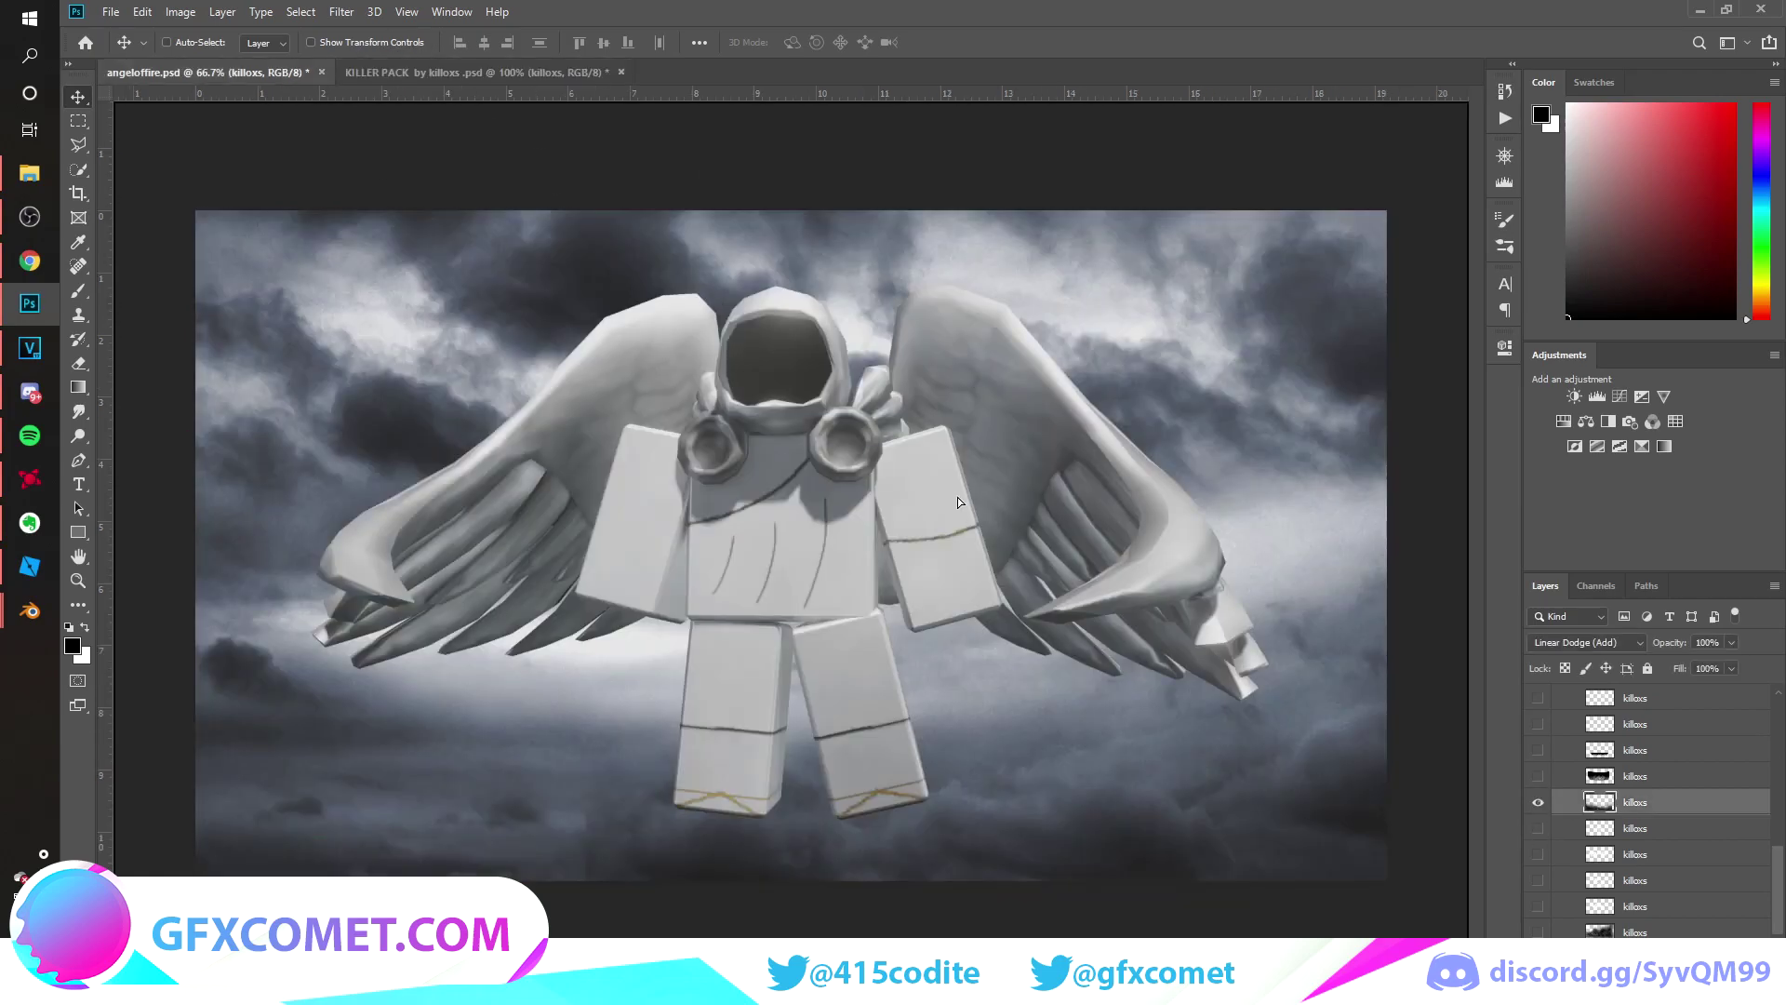
drag(958, 496, 1094, 550)
drag(1066, 746, 976, 747)
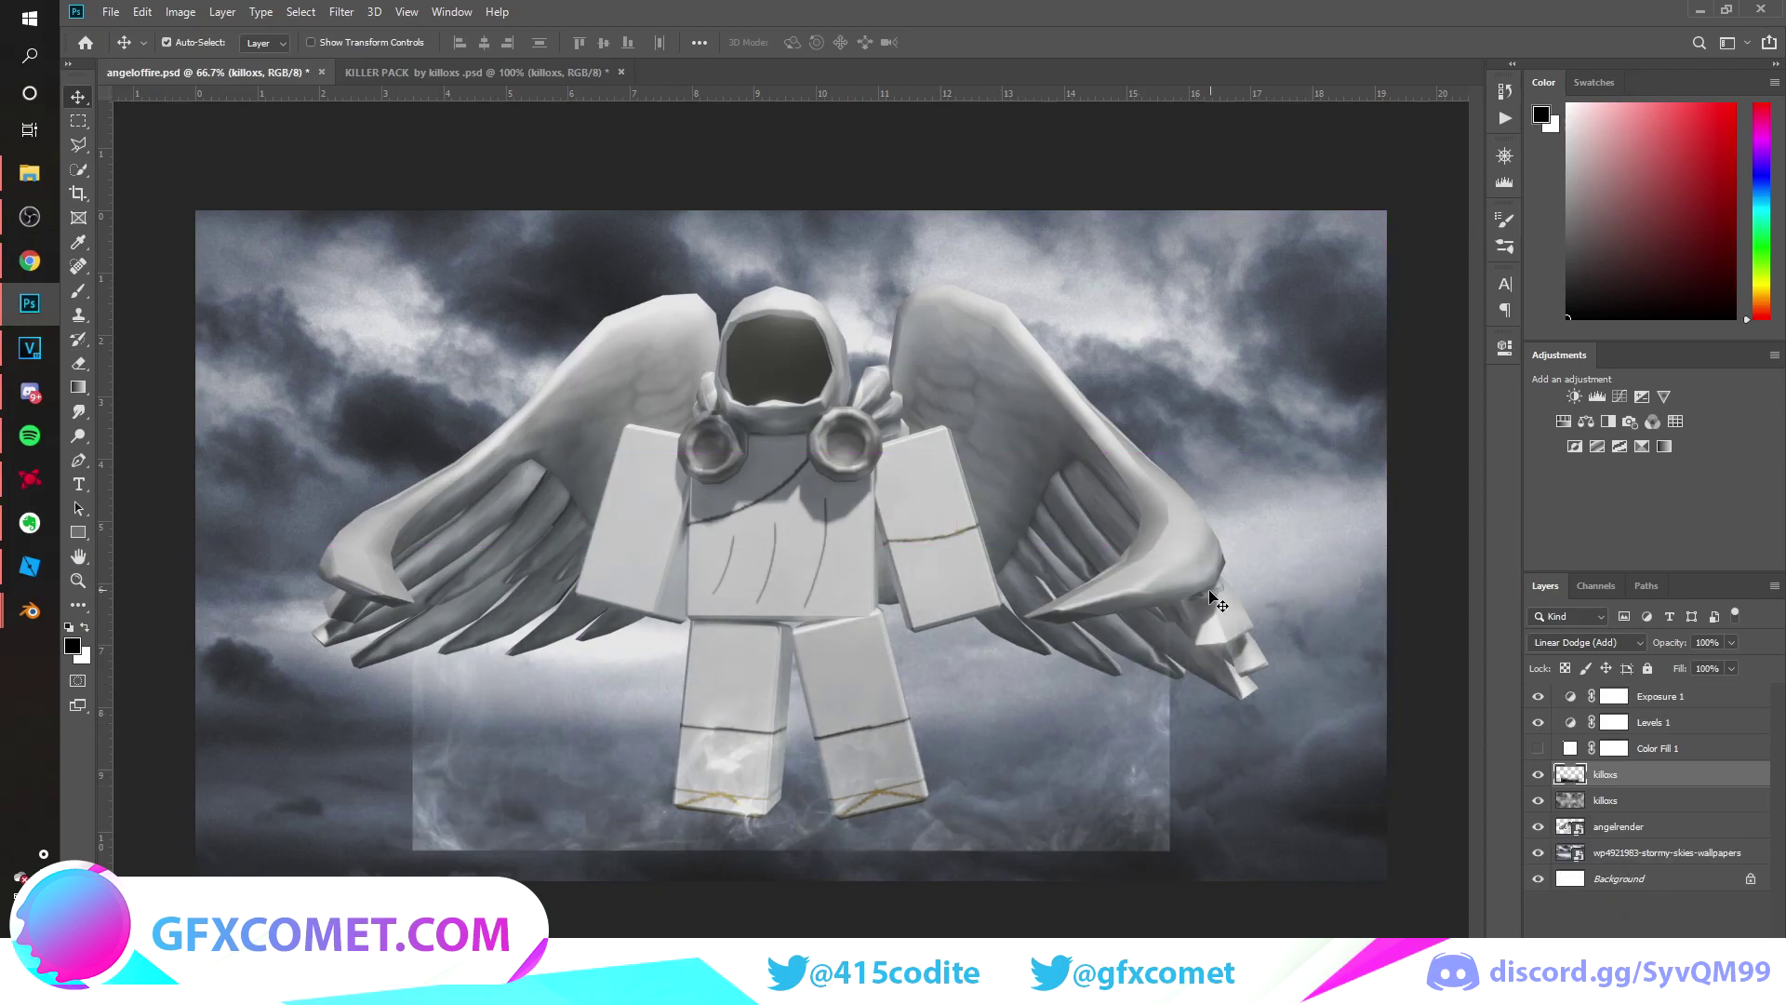
Enlarge the copied smoke across the lower part of the canvas, reposition it around the angel's feet and lower its opacity to 71%.
drag(1028, 632, 931, 547)
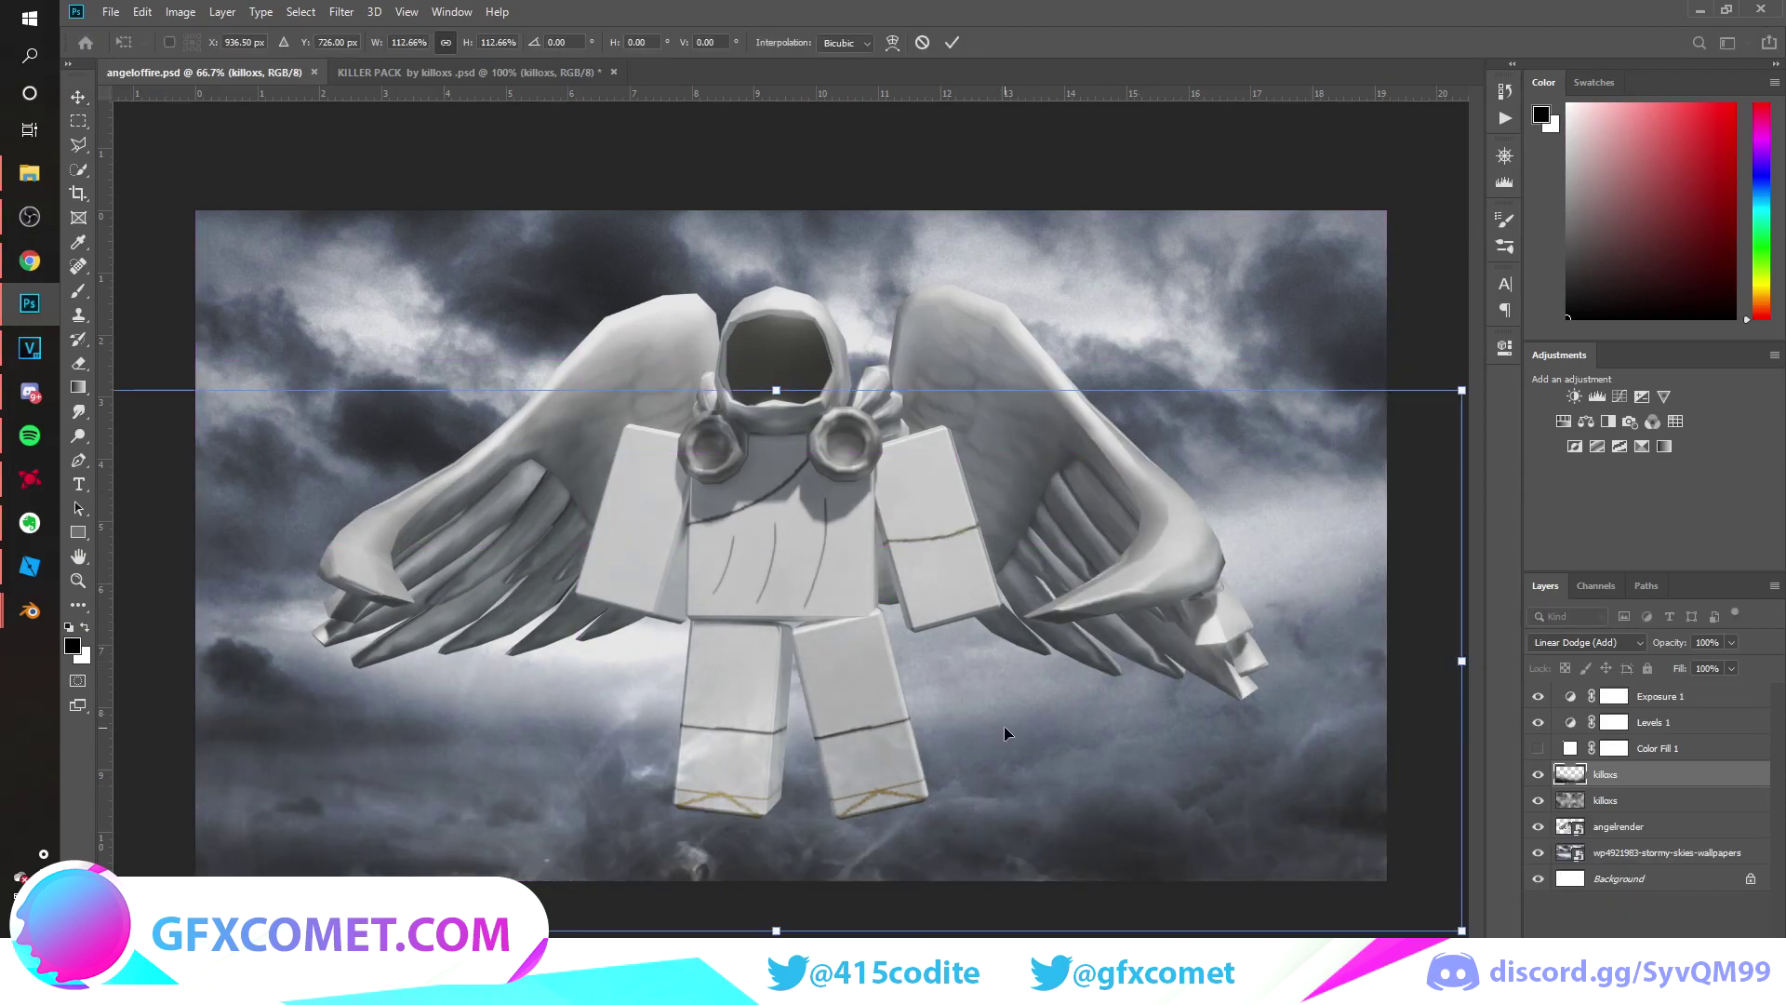
key(Return)
drag(1004, 734, 1072, 693)
drag(1678, 646, 1649, 648)
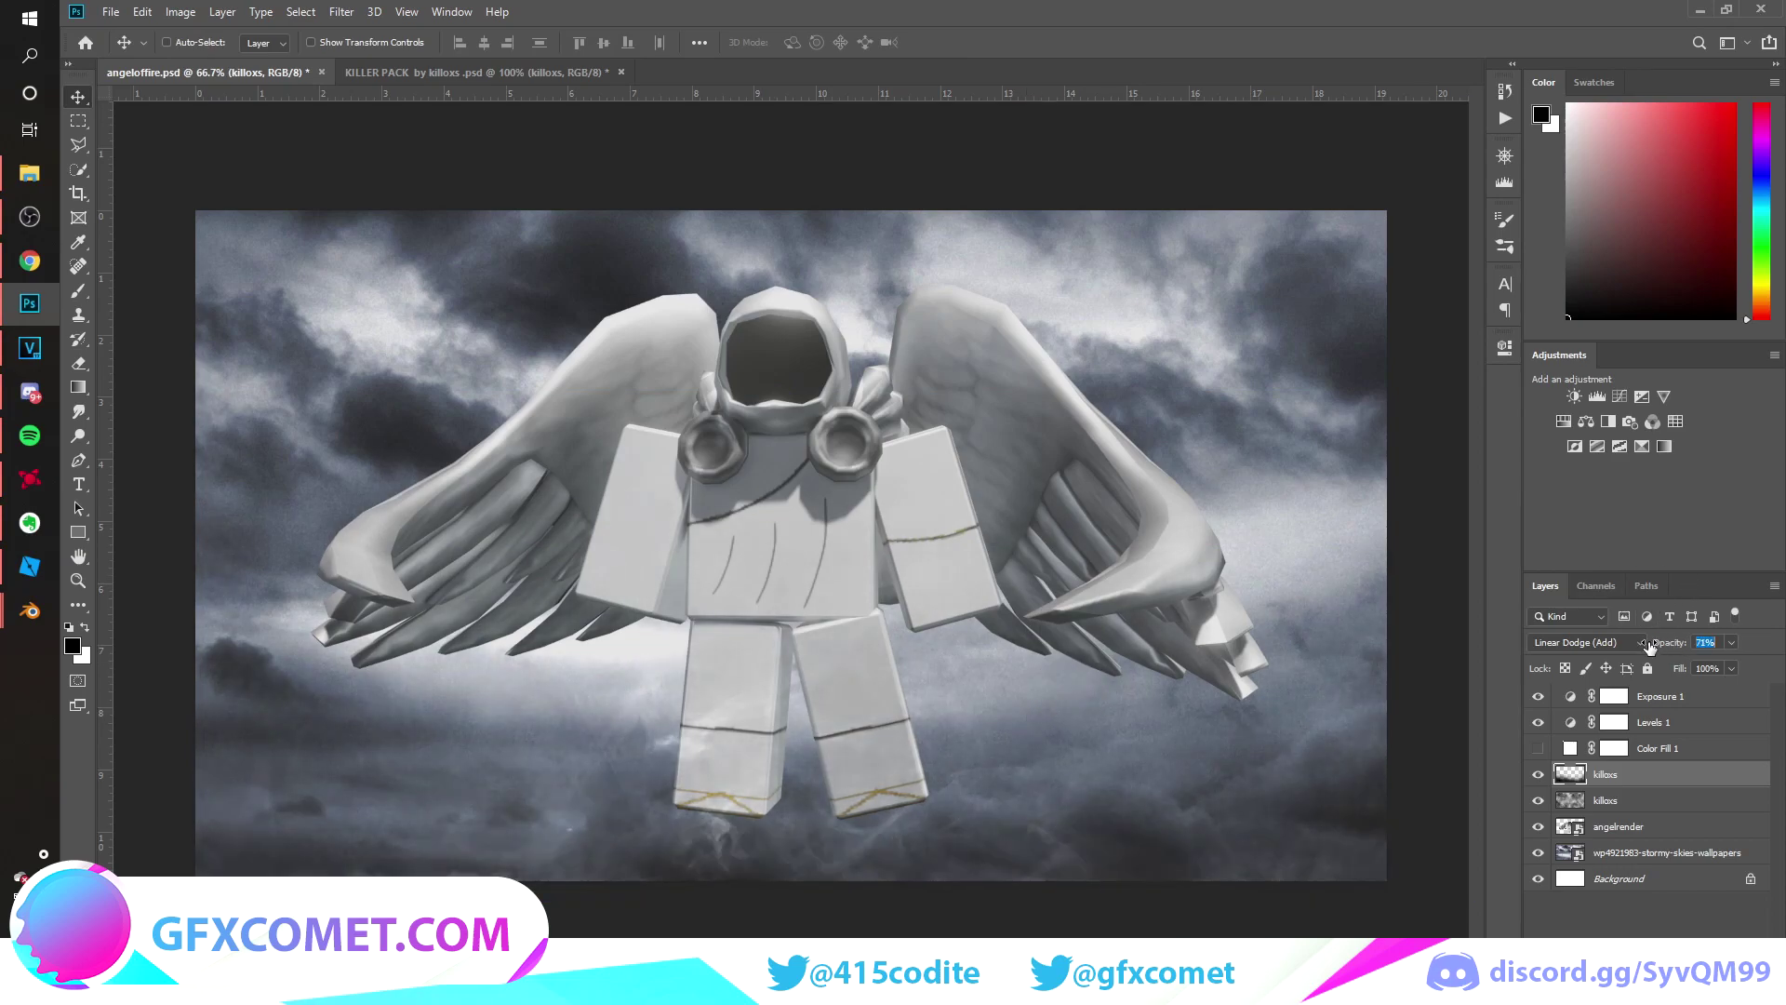
Group and merge the angelrender layer into one pixel layer and stretch the angel slightly outward with a transform.
click(1659, 828)
key(ctrl+g)
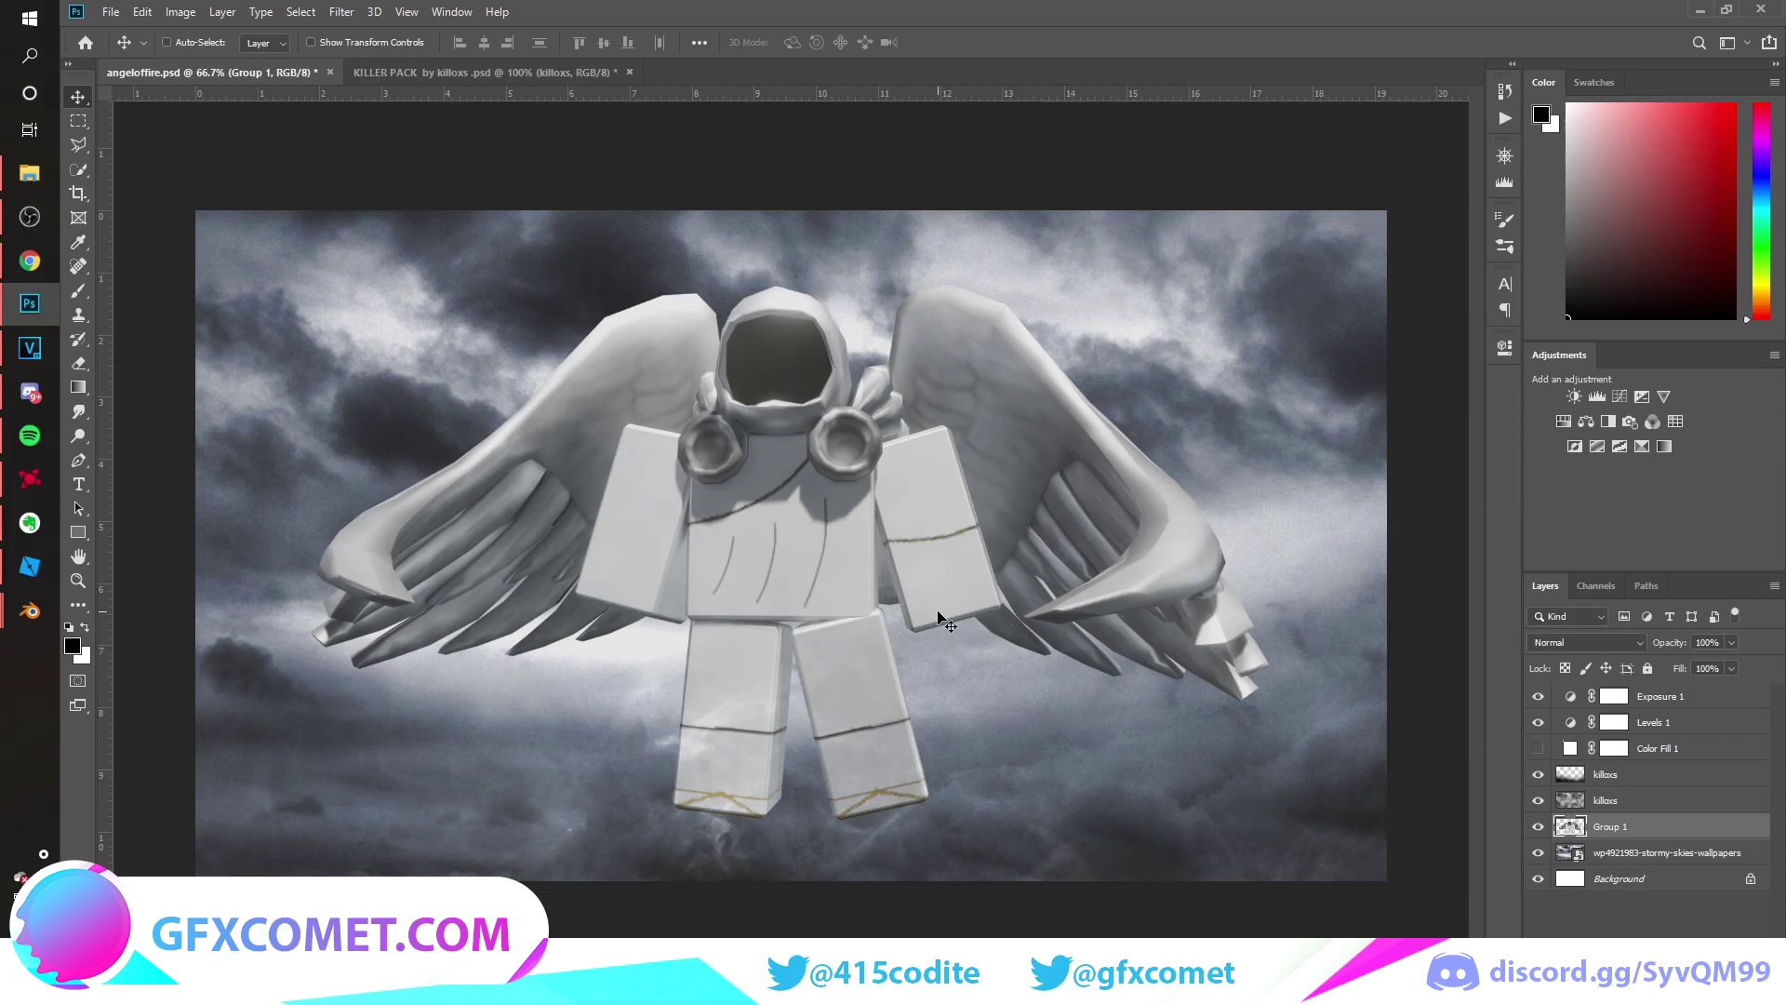
key(ctrl+t)
right_click(909, 493)
click(1077, 593)
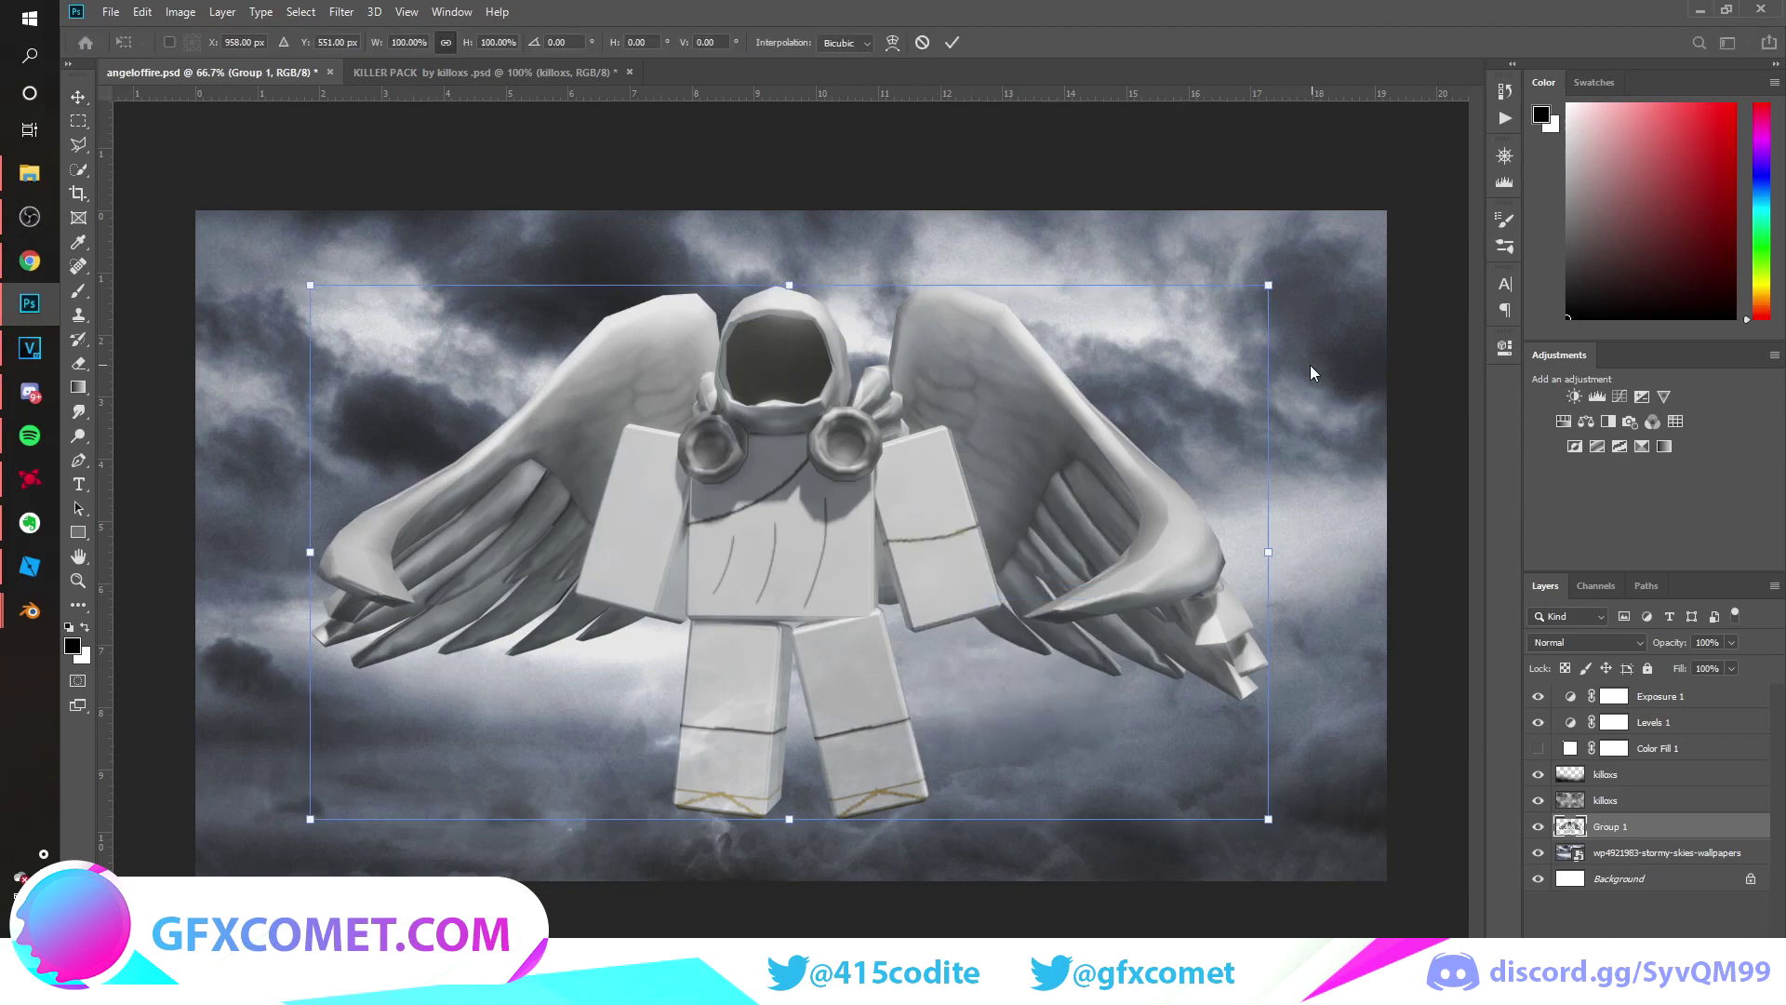
drag(1280, 289, 1309, 276)
key(Return)
Move the angel slightly up and enlarge it a little from its centre.
drag(1170, 415, 1173, 383)
key(ctrl+t)
alt+drag(1275, 249, 1289, 244)
key(Return)
Transform all layers from Exposure 1 down to the stormy sky together, enlarging and slightly tilting the composition, and nudge the angel into place.
click(1655, 698)
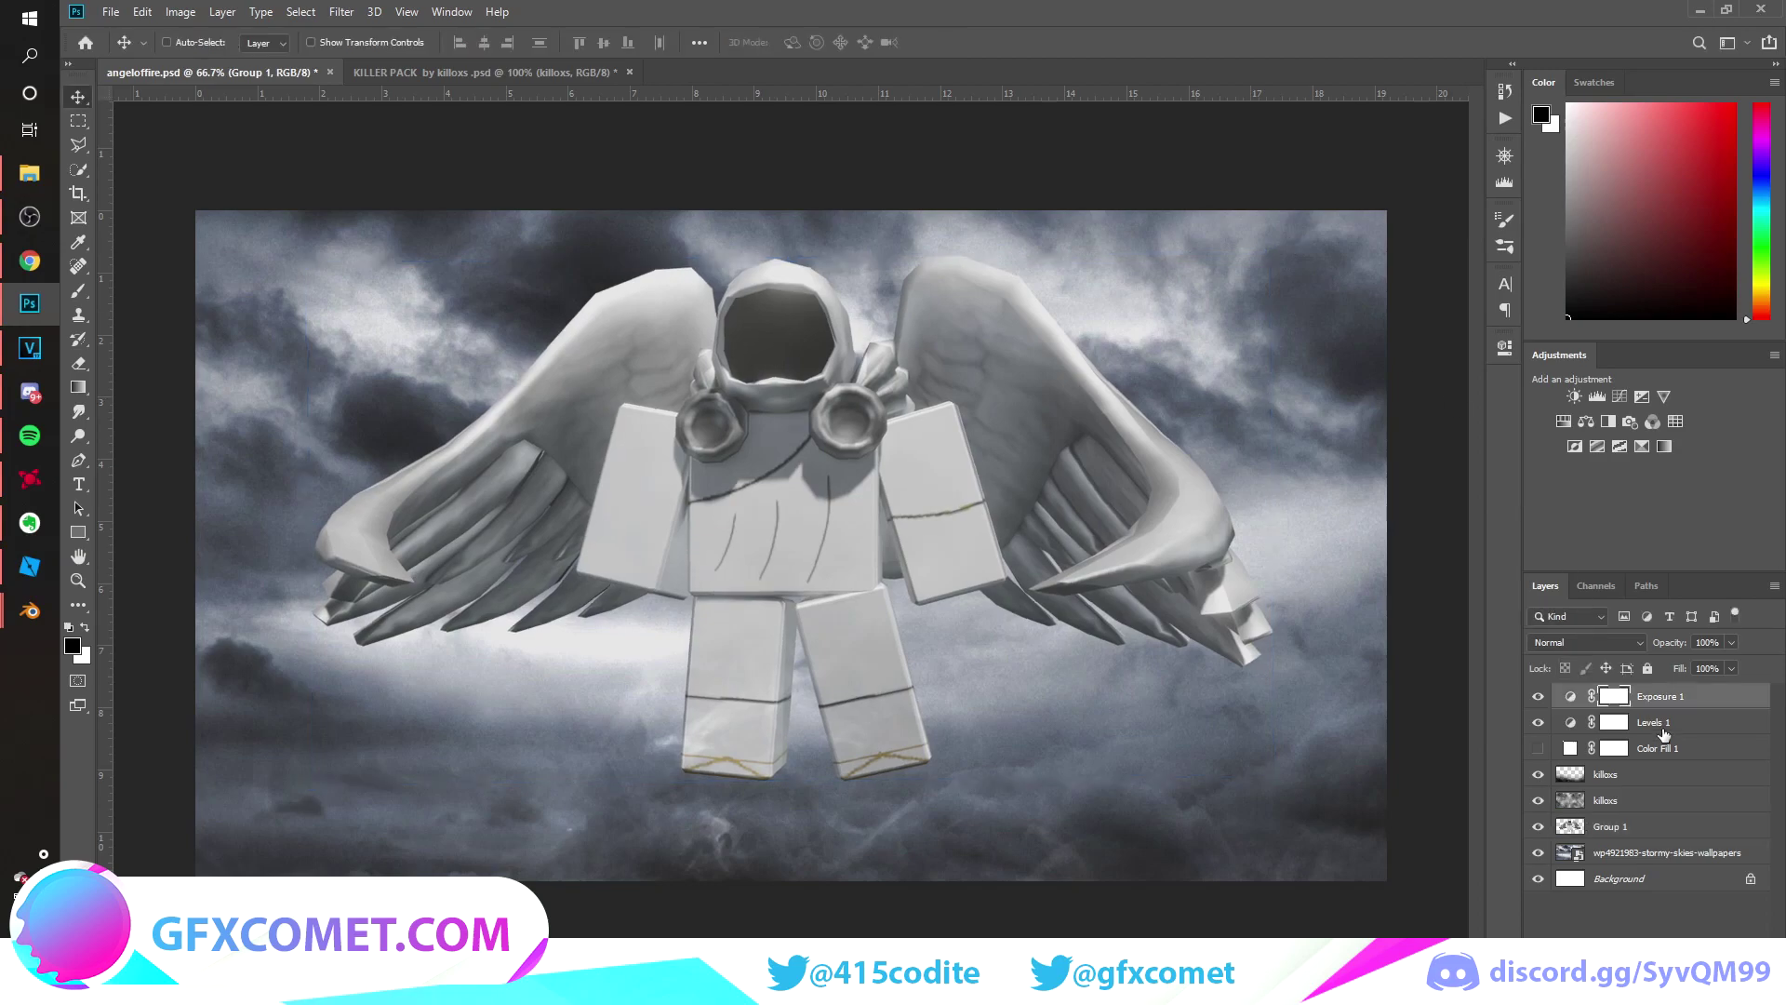
shift+click(1662, 852)
key(ctrl+t)
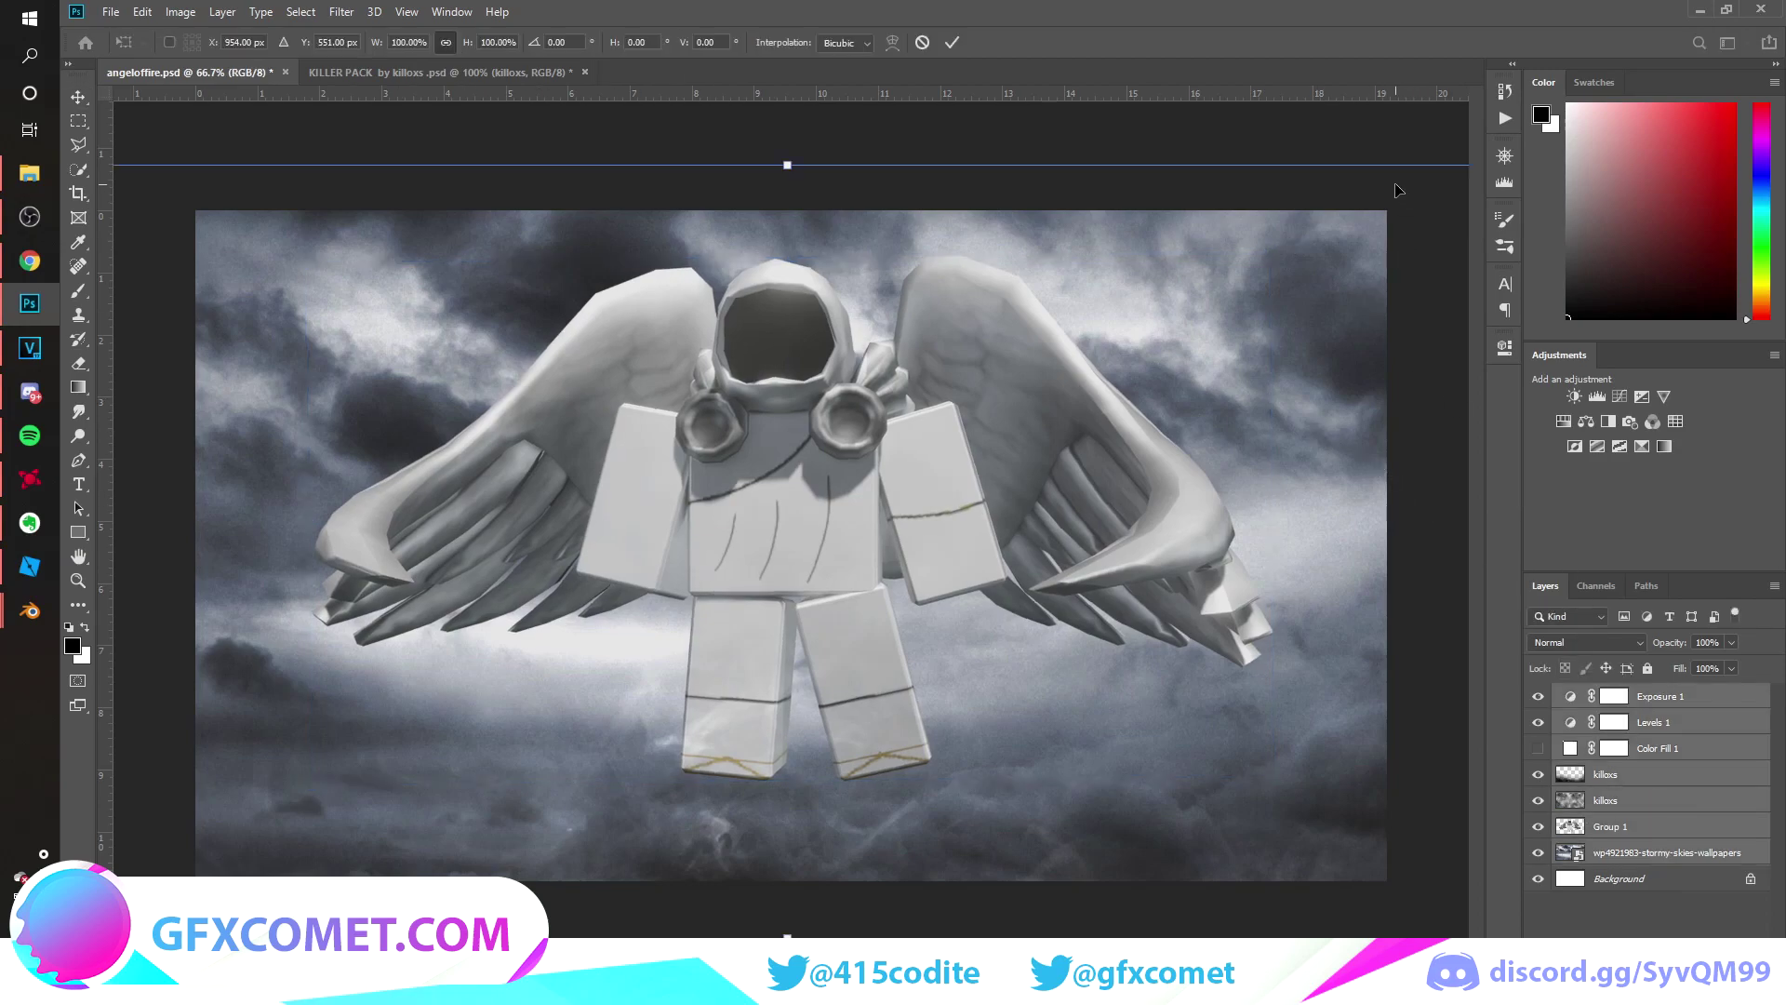
key(ctrl+minus)
drag(1357, 210, 1358, 184)
drag(1303, 240, 1335, 187)
key(Return)
drag(1168, 402, 1164, 398)
key(ctrl+plus)
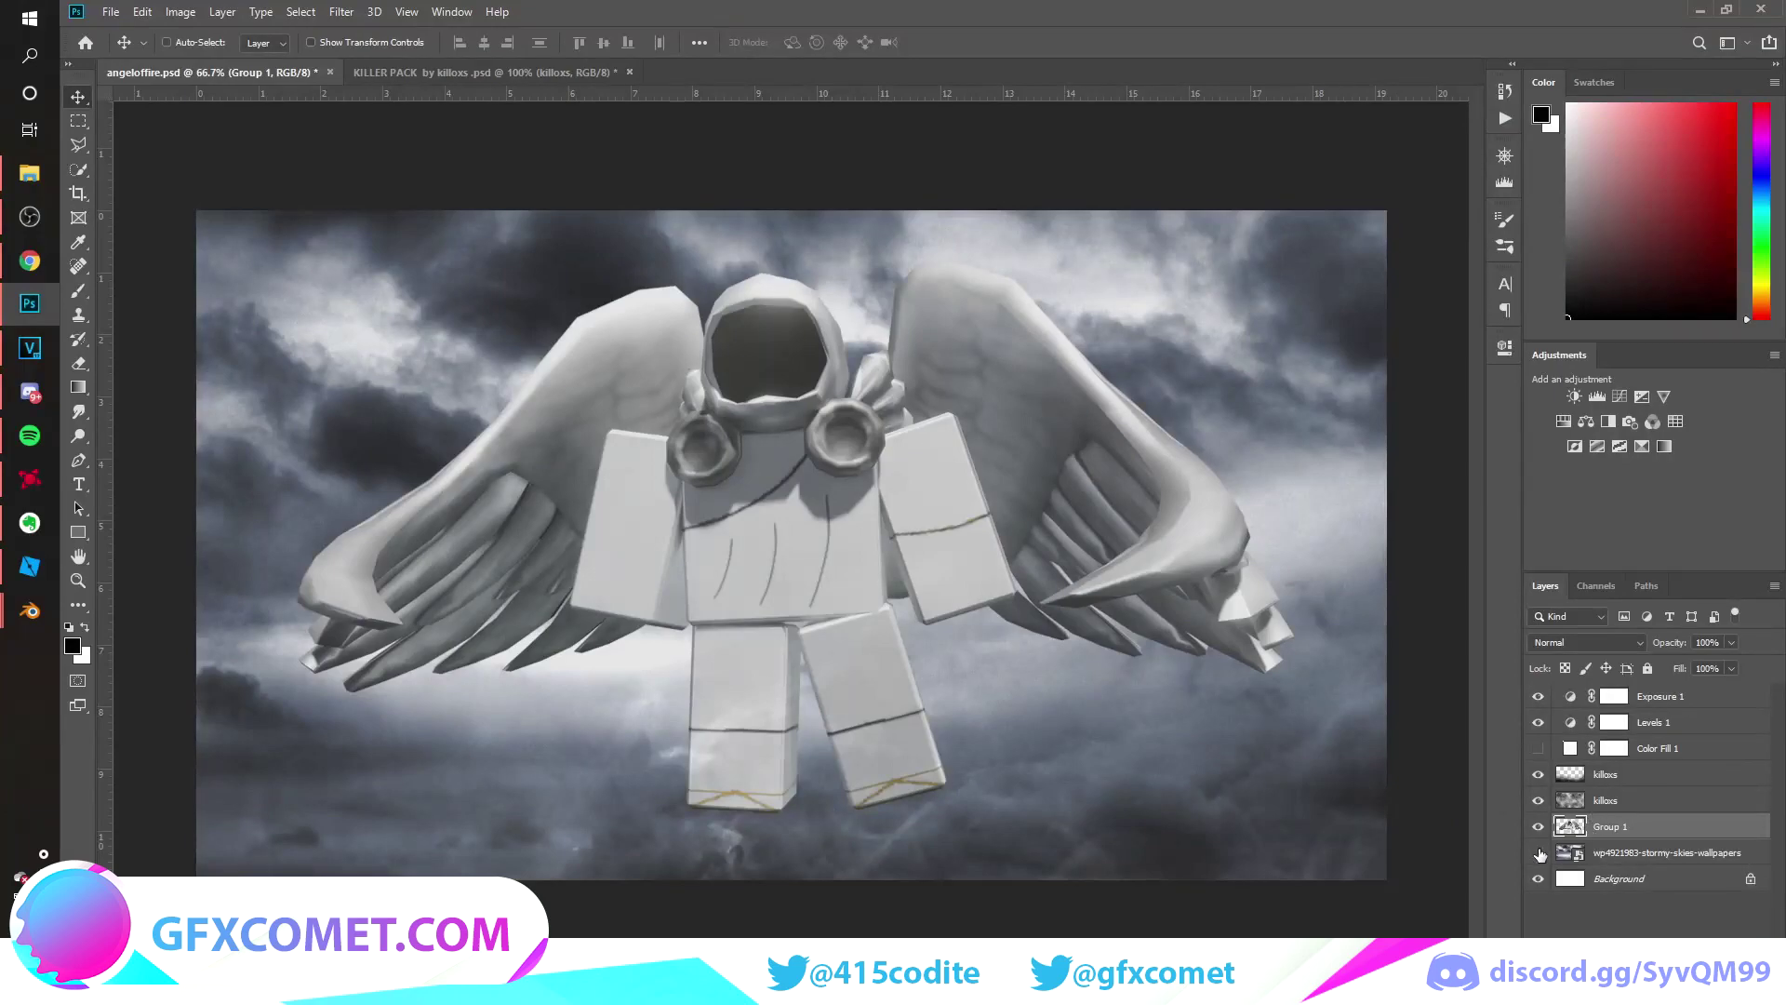
Group the stormy sky wallpaper layer and merge the group into one pixel layer.
click(1581, 852)
key(ctrl+g)
click(341, 12)
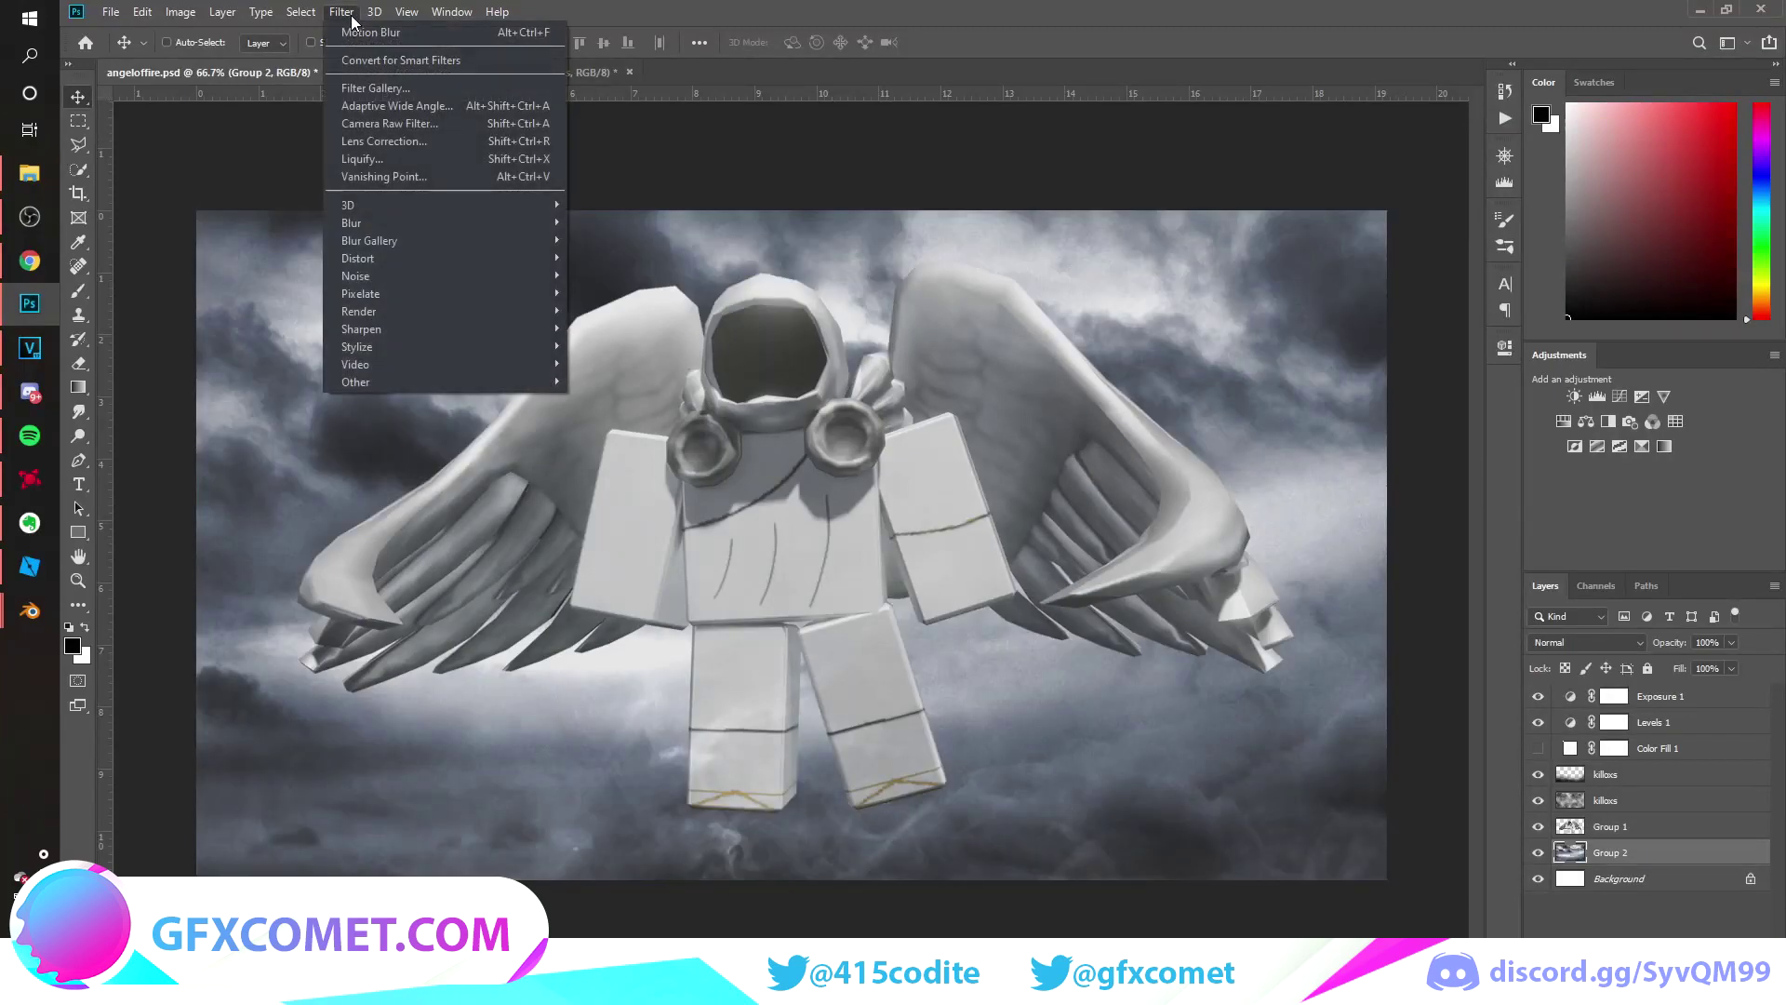
mouse_move(510, 226)
click(614, 328)
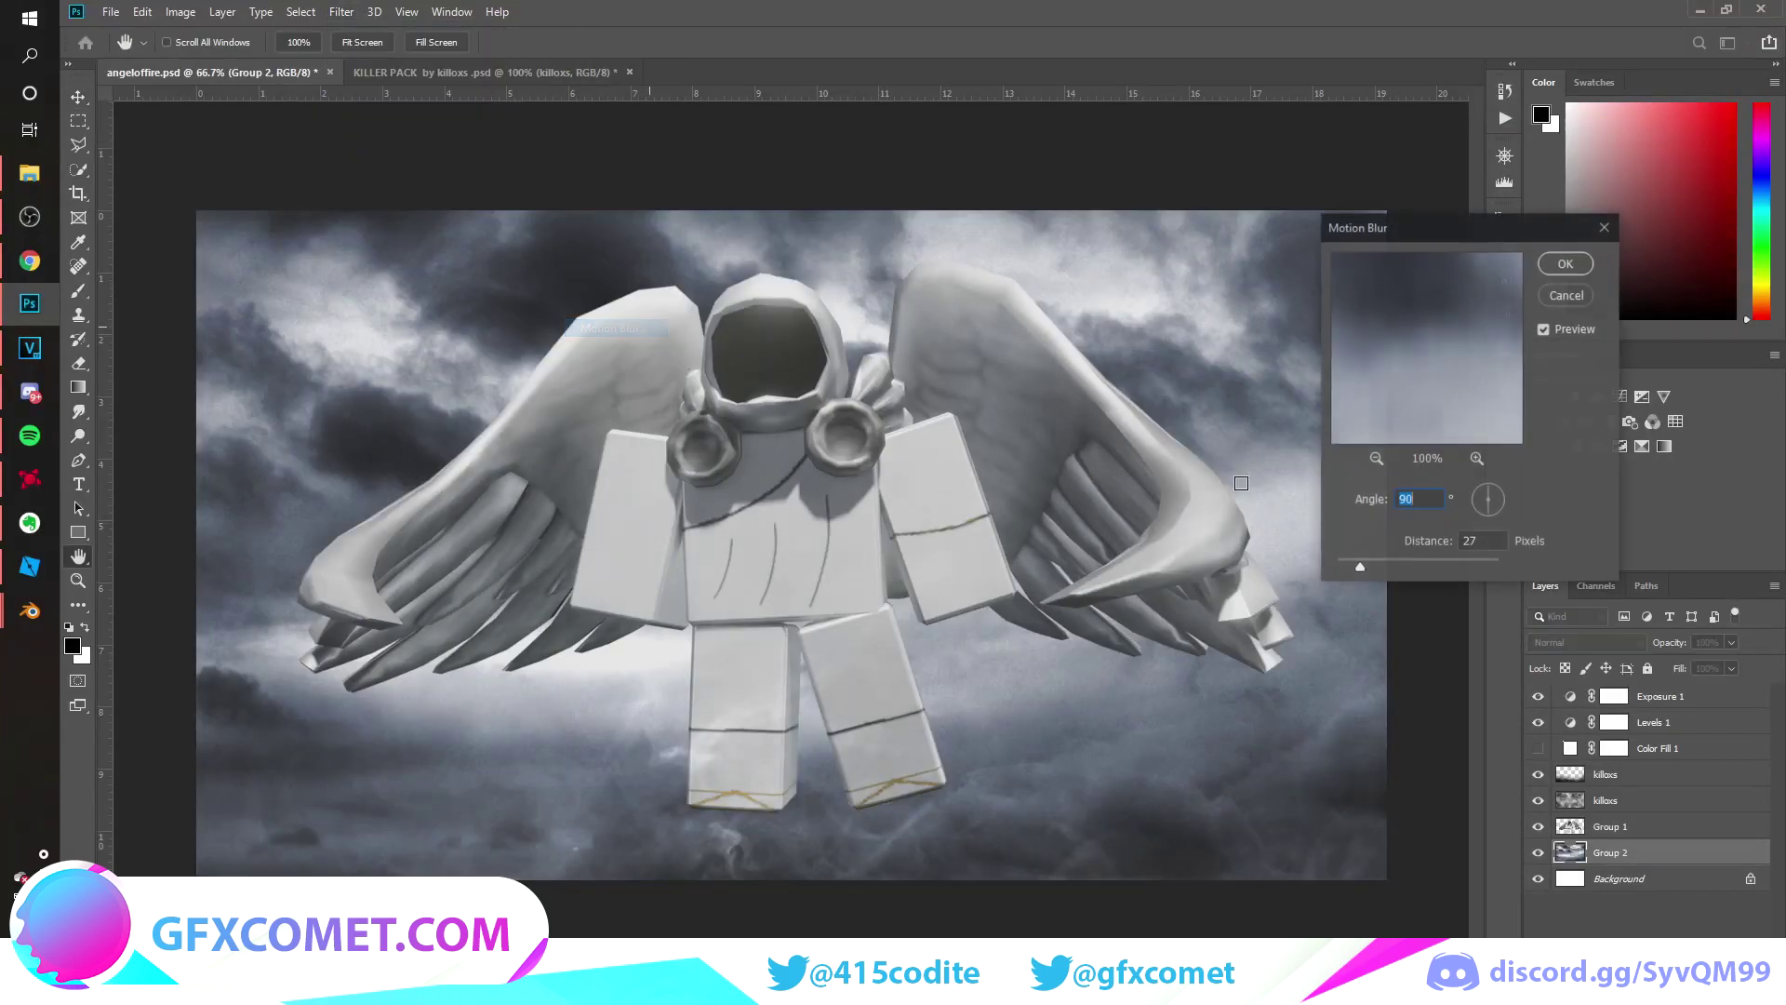
drag(1416, 563, 1391, 564)
click(1483, 491)
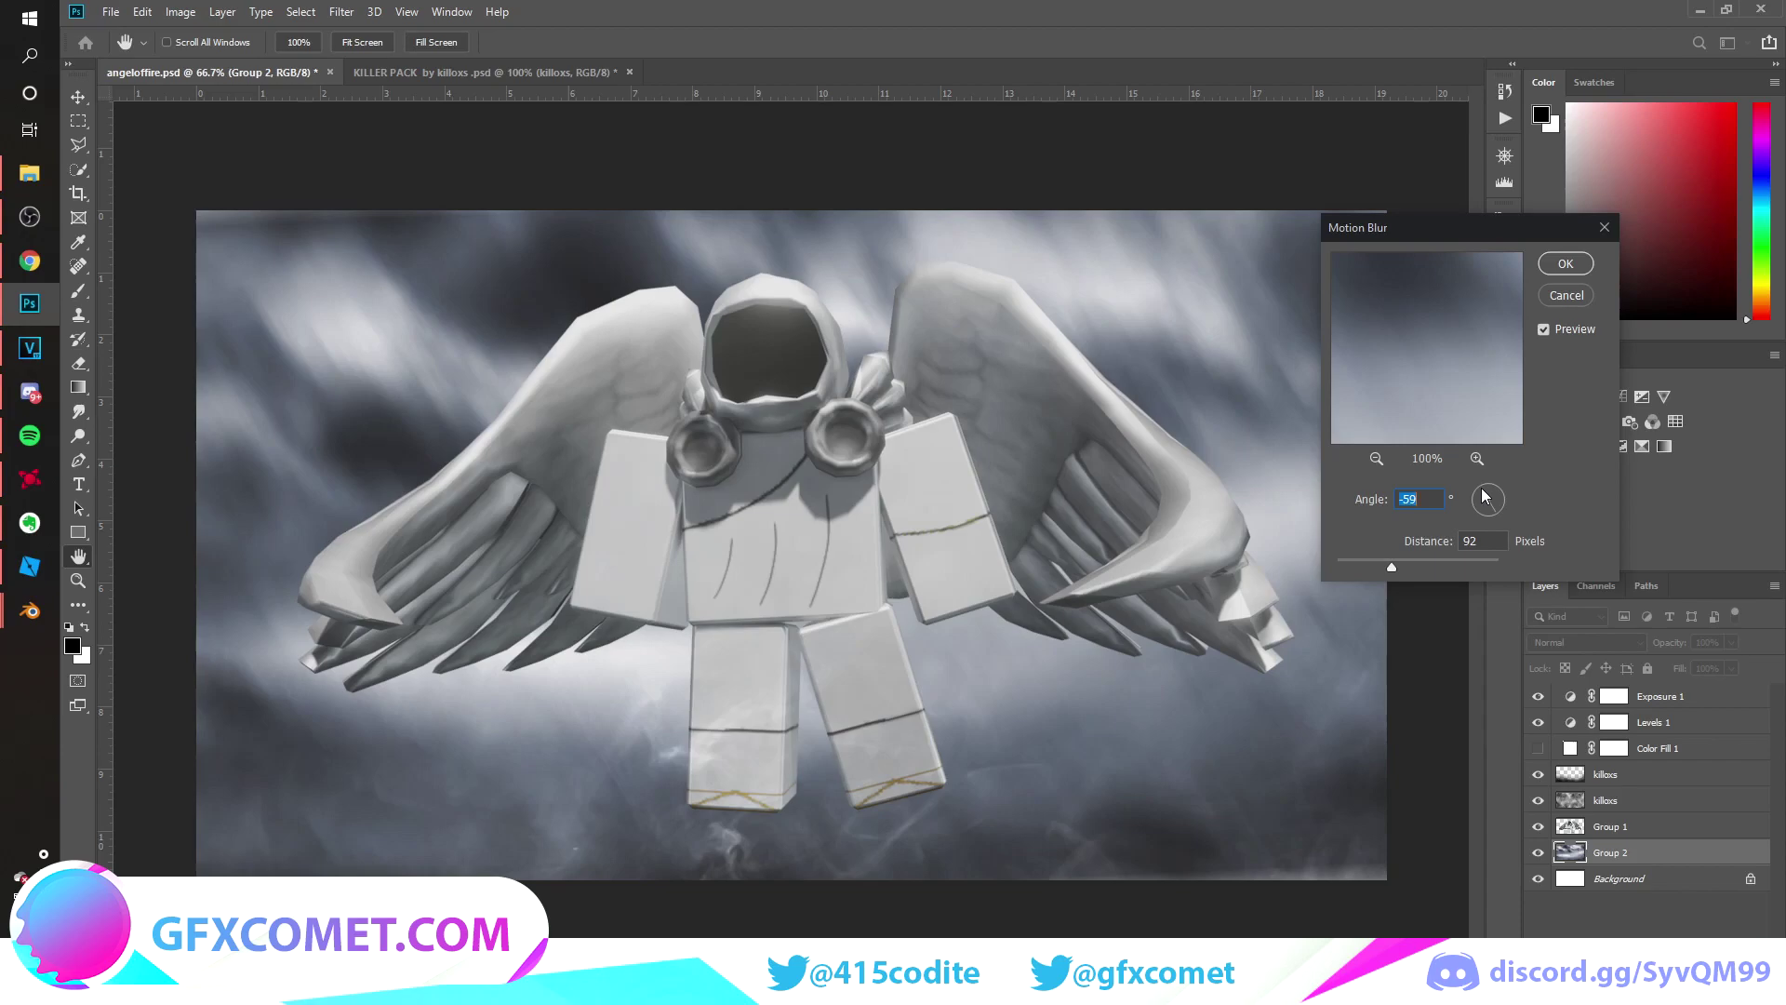
click(1562, 297)
key(v)
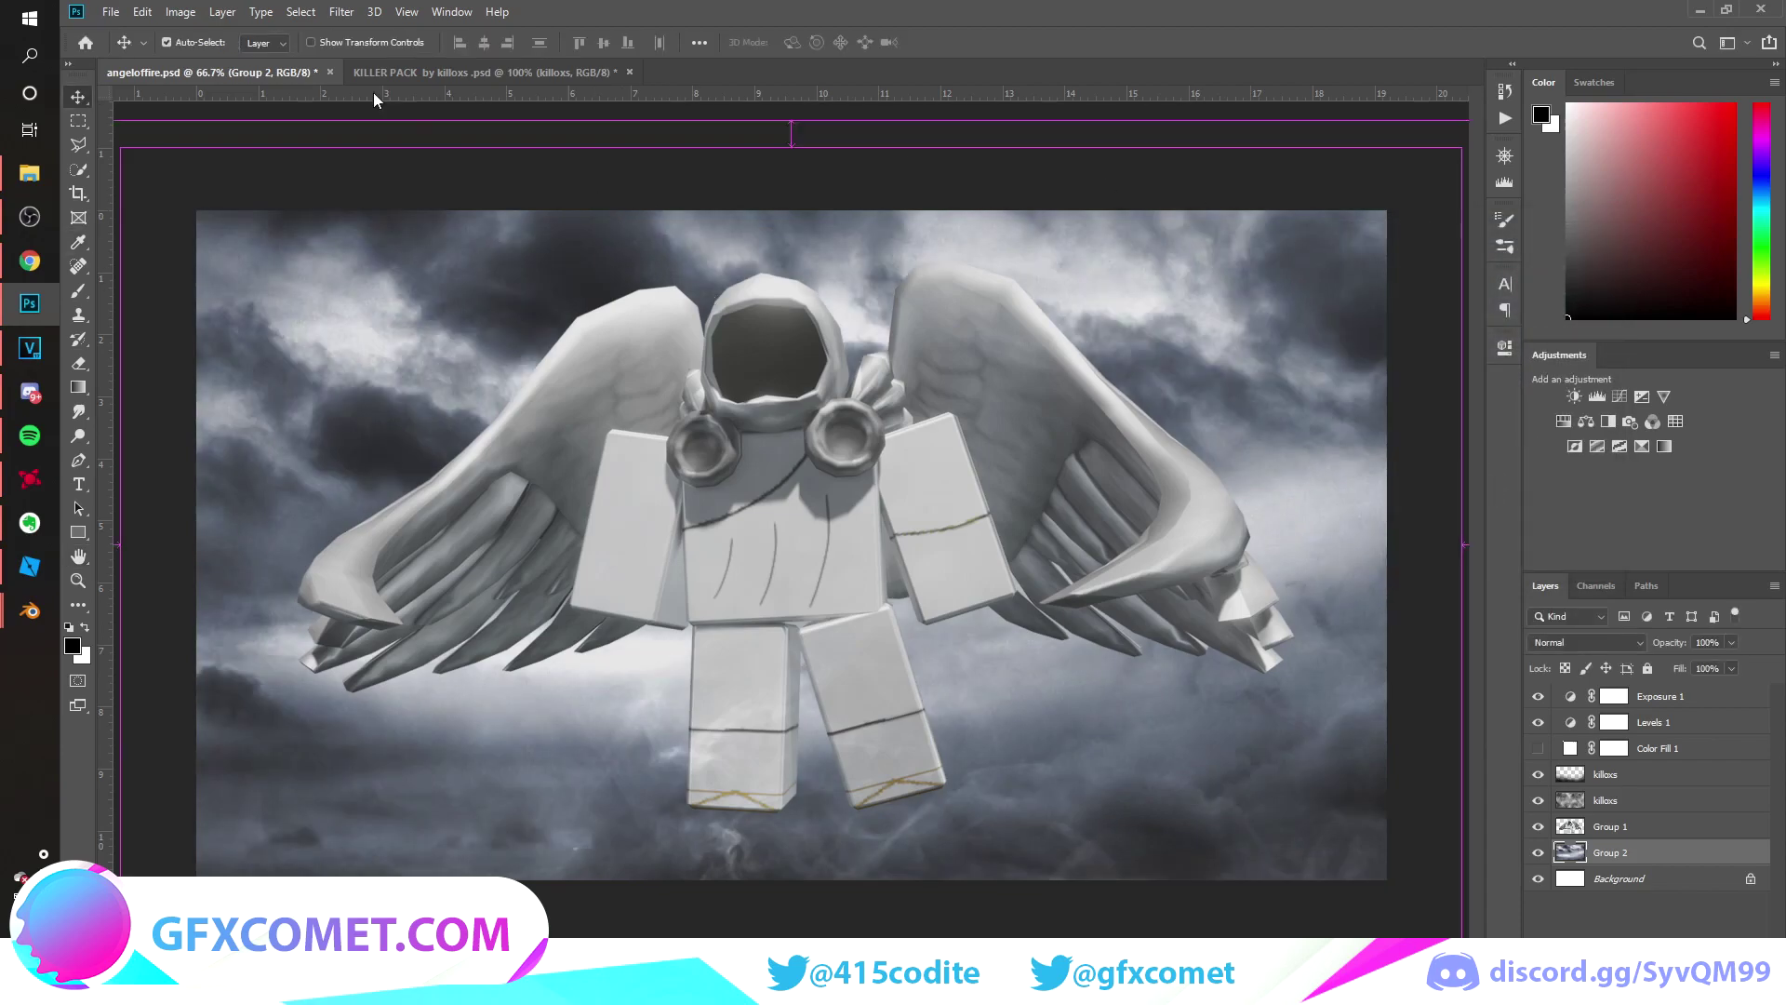
Duplicate the sky layer, apply a -54°, 44-pixel Motion Blur to the copy, lower its opacity and merge it down.
key(ctrl+j)
click(342, 11)
mouse_move(535, 230)
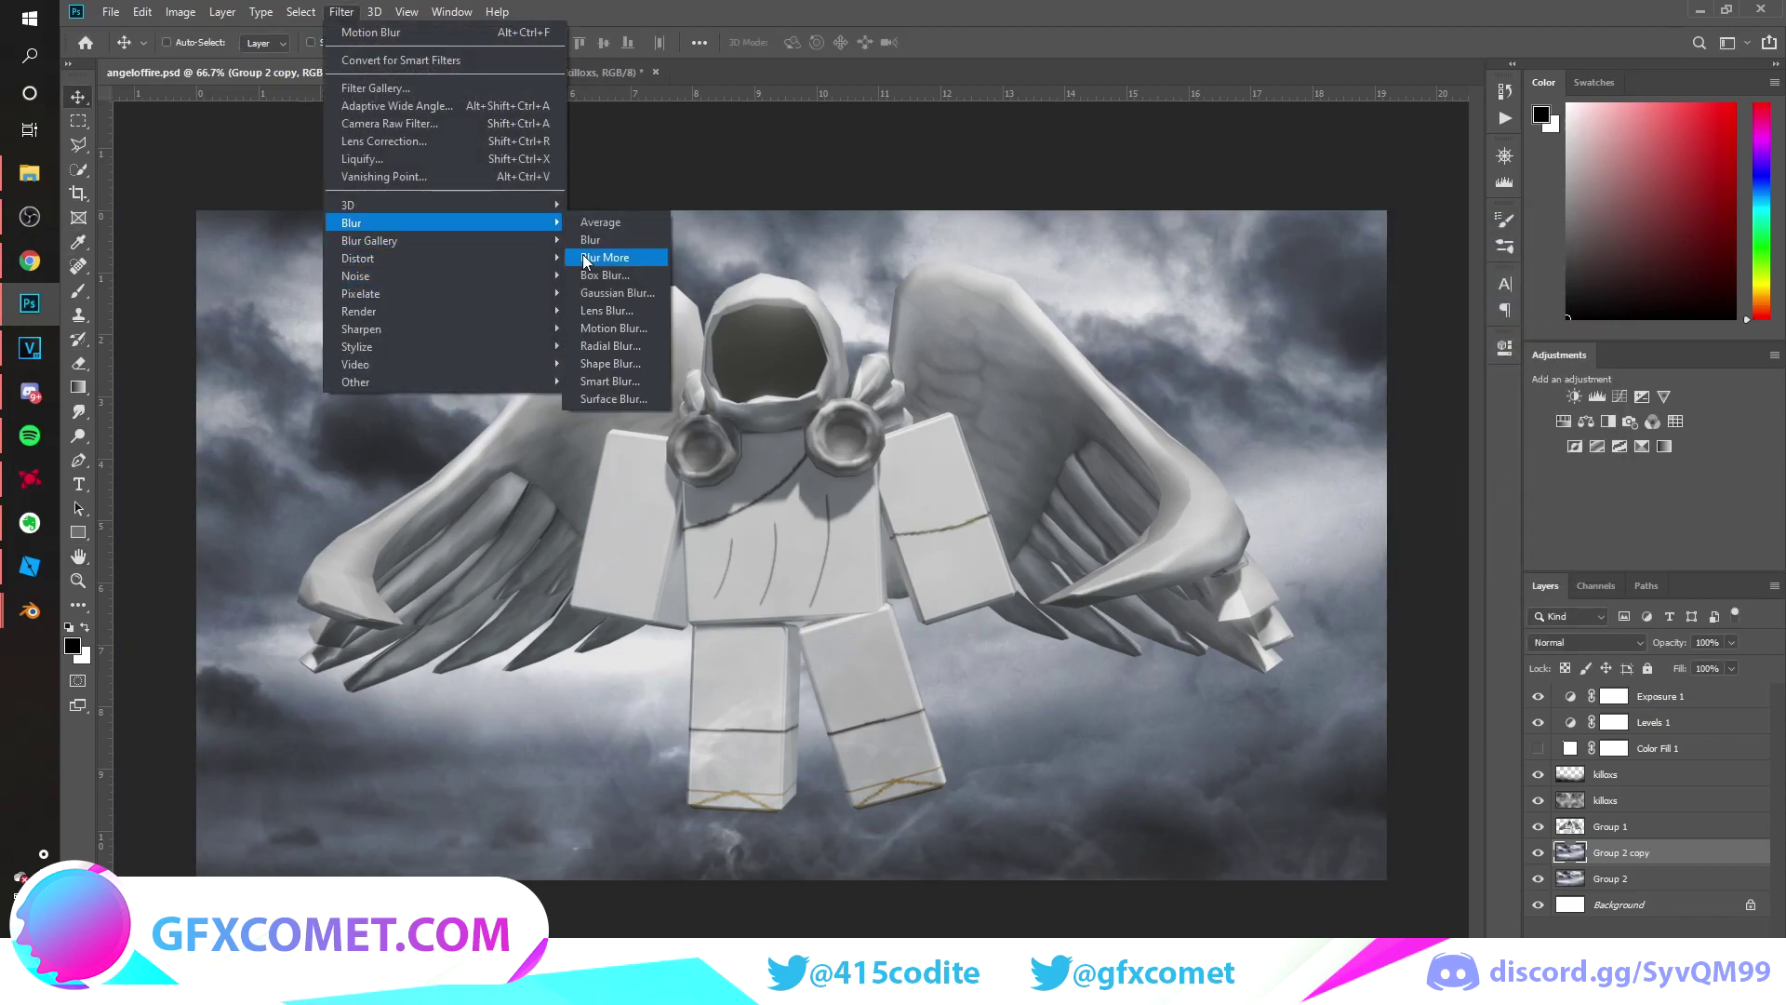
click(609, 328)
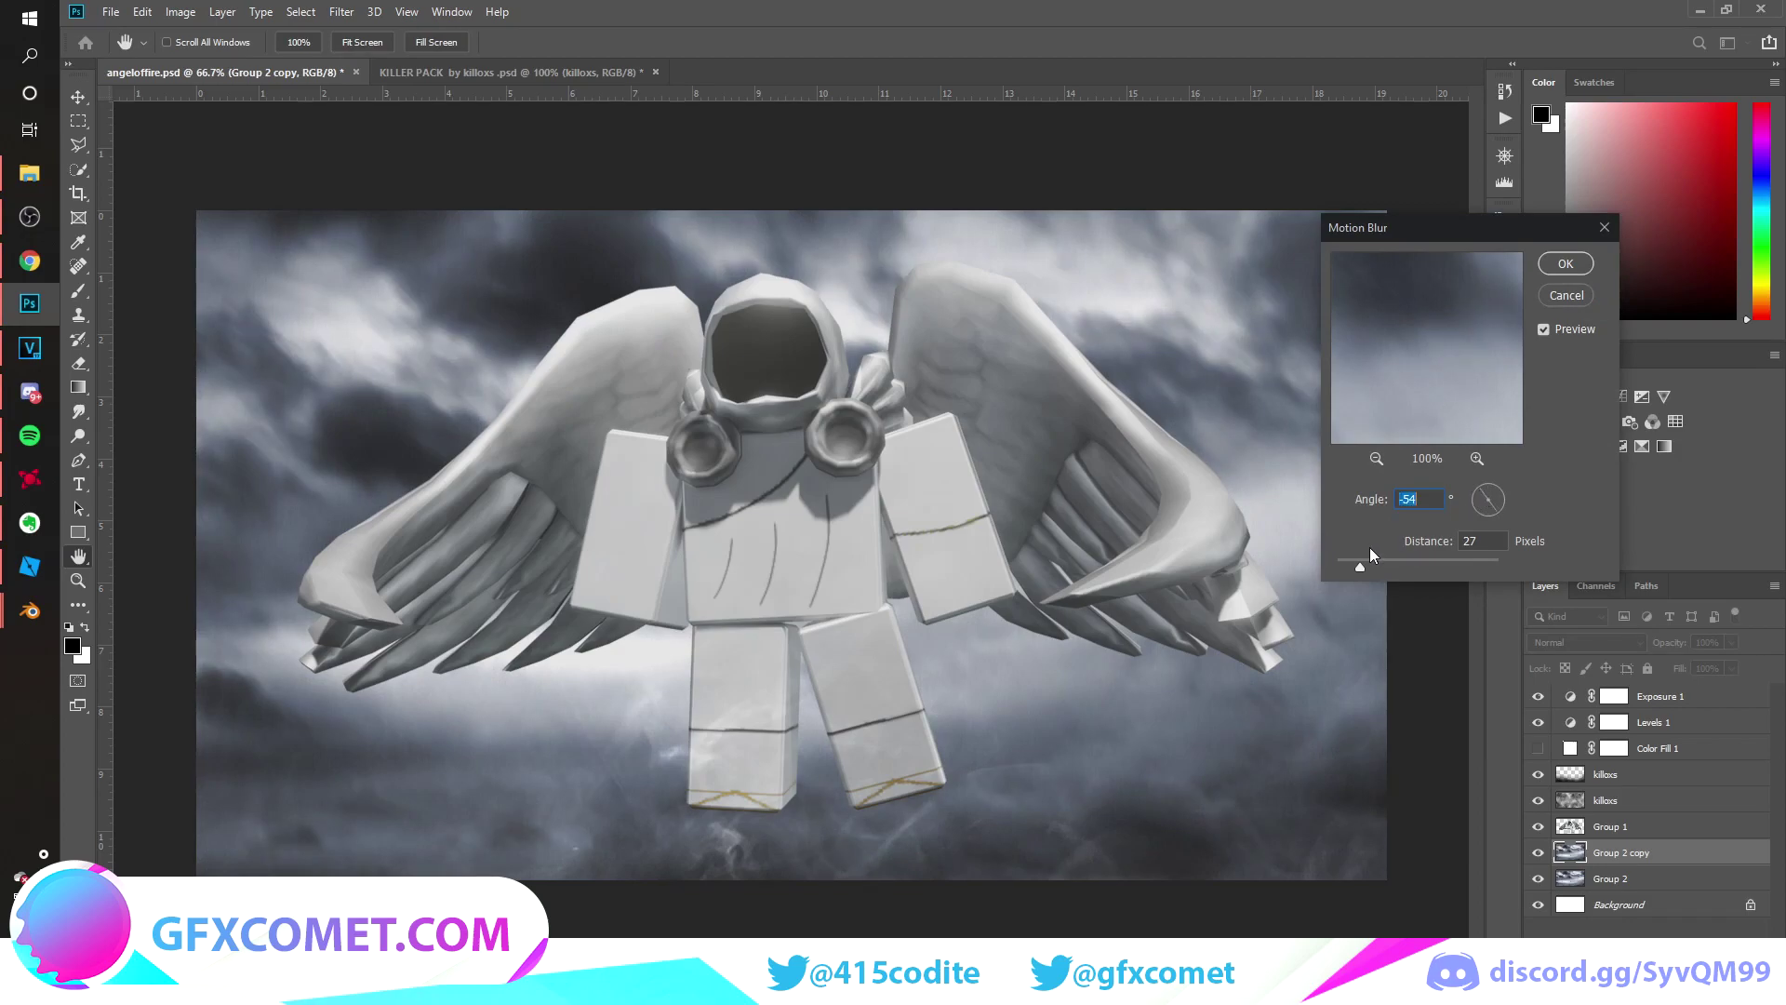
click(1577, 263)
drag(1669, 643, 1453, 660)
key(ctrl+e)
Duplicate the merged sky layer and soften the copy with a Gaussian Blur stronger than 3.0 pixels.
key(ctrl+j)
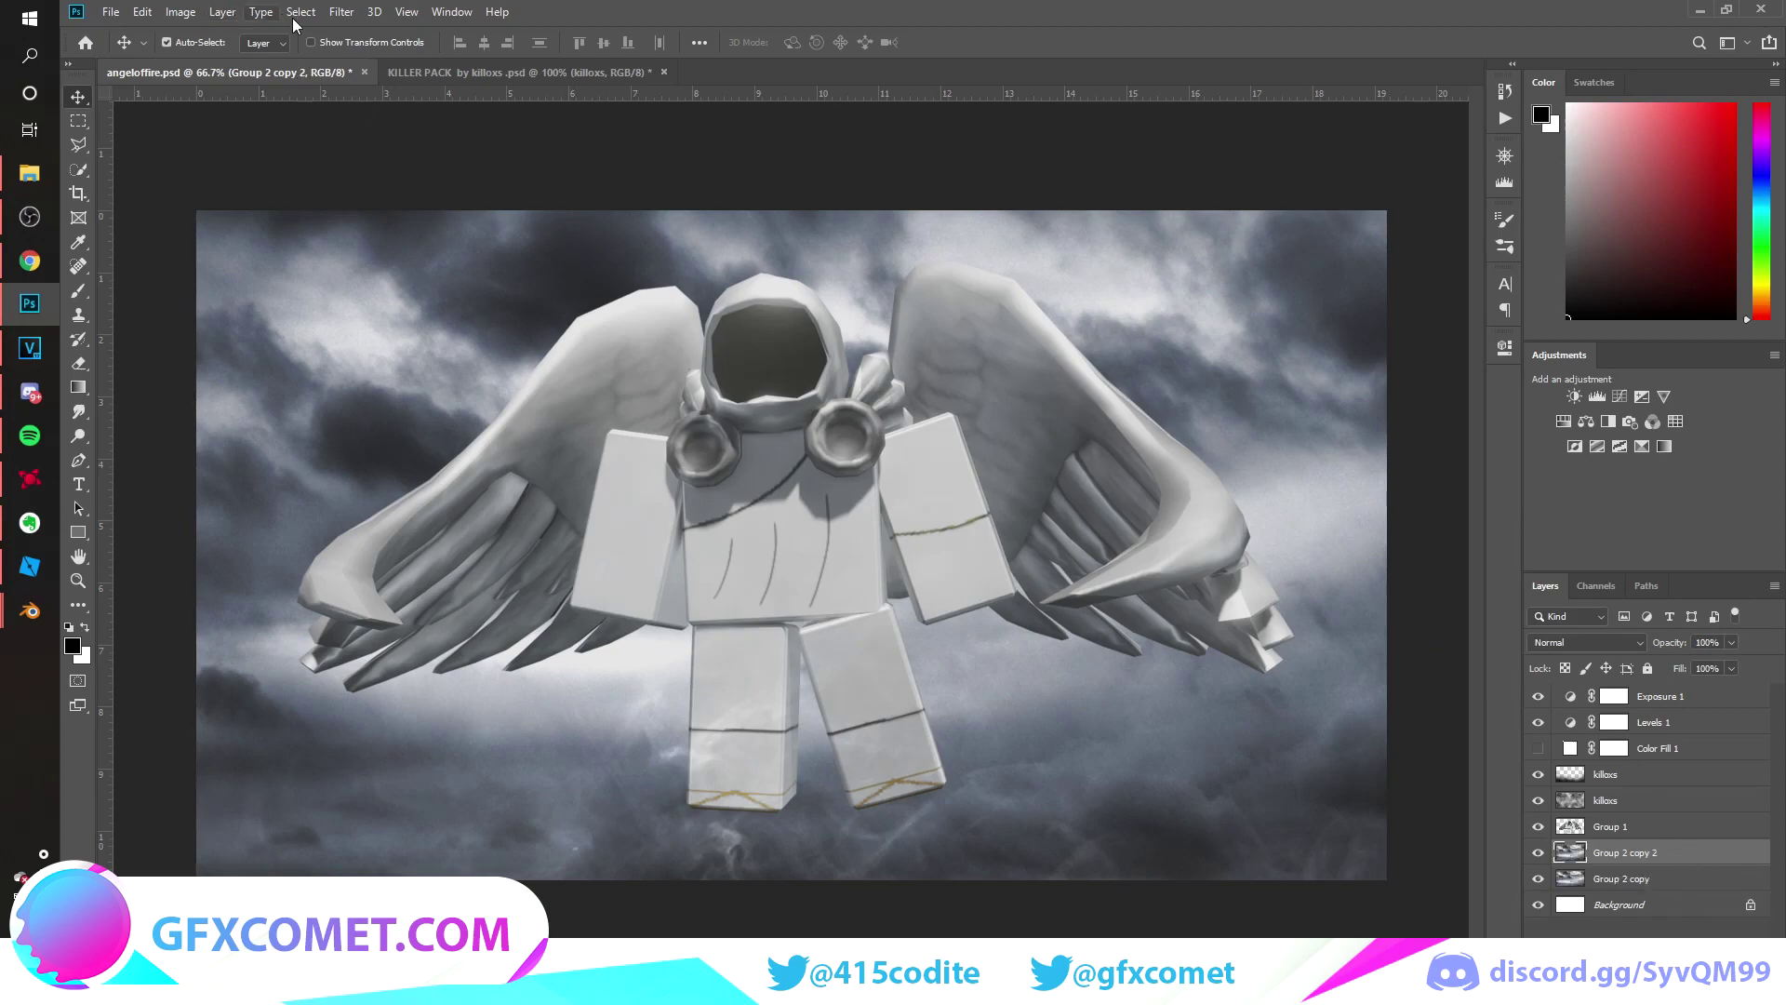
click(342, 12)
mouse_move(483, 220)
click(652, 291)
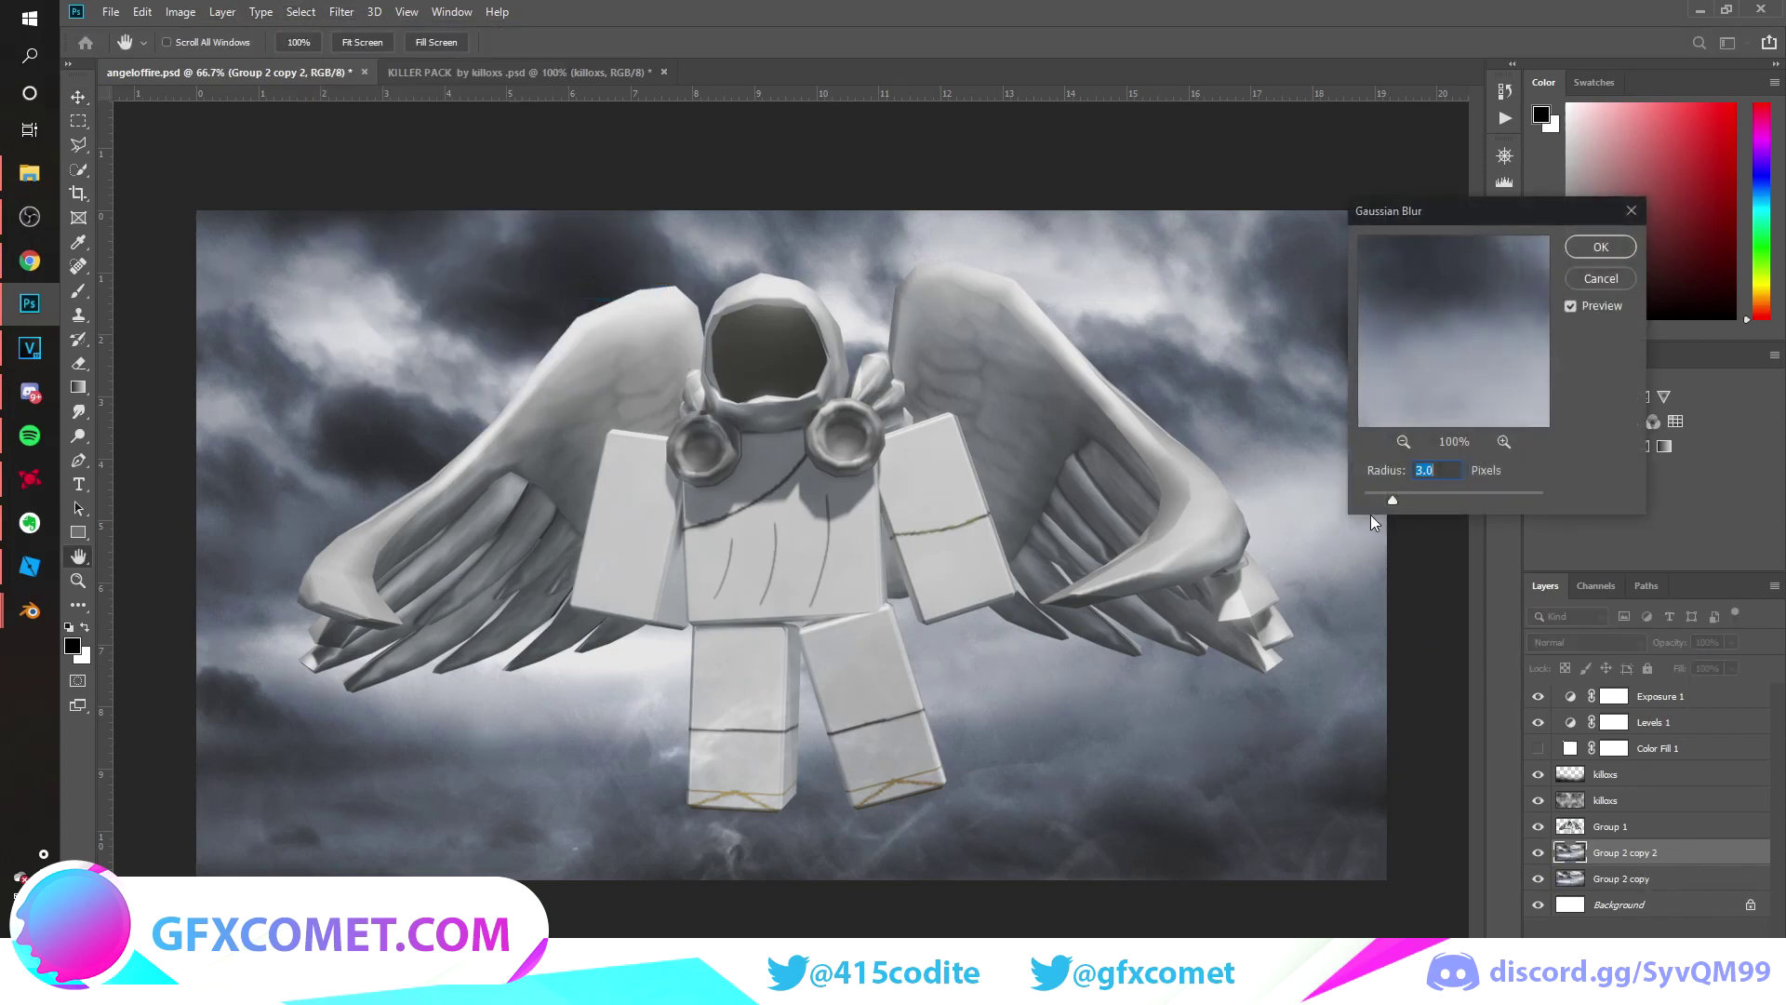
click(1436, 496)
click(1449, 497)
click(1439, 496)
drag(1438, 495, 1421, 497)
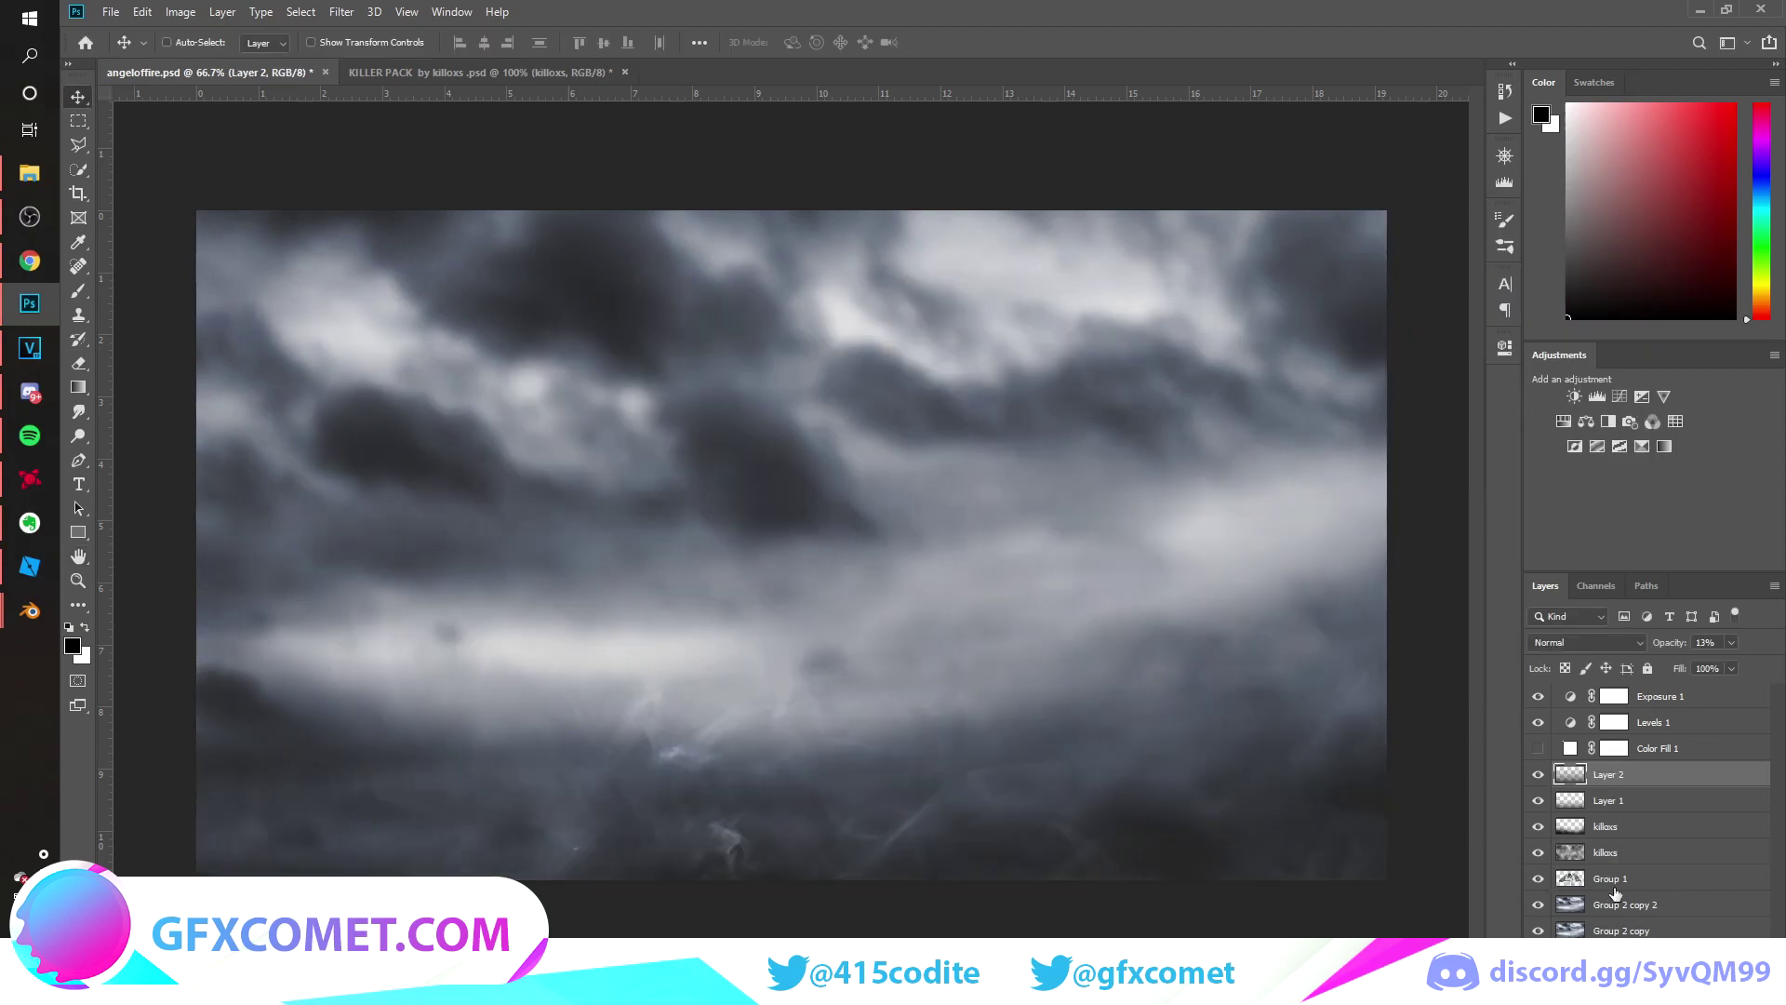
Add Bevel & Emboss to the angel layer with depth 136%, size 213, soften 11, Overlay highlight at 55% and Overlay shadow at 50%.
click(1690, 878)
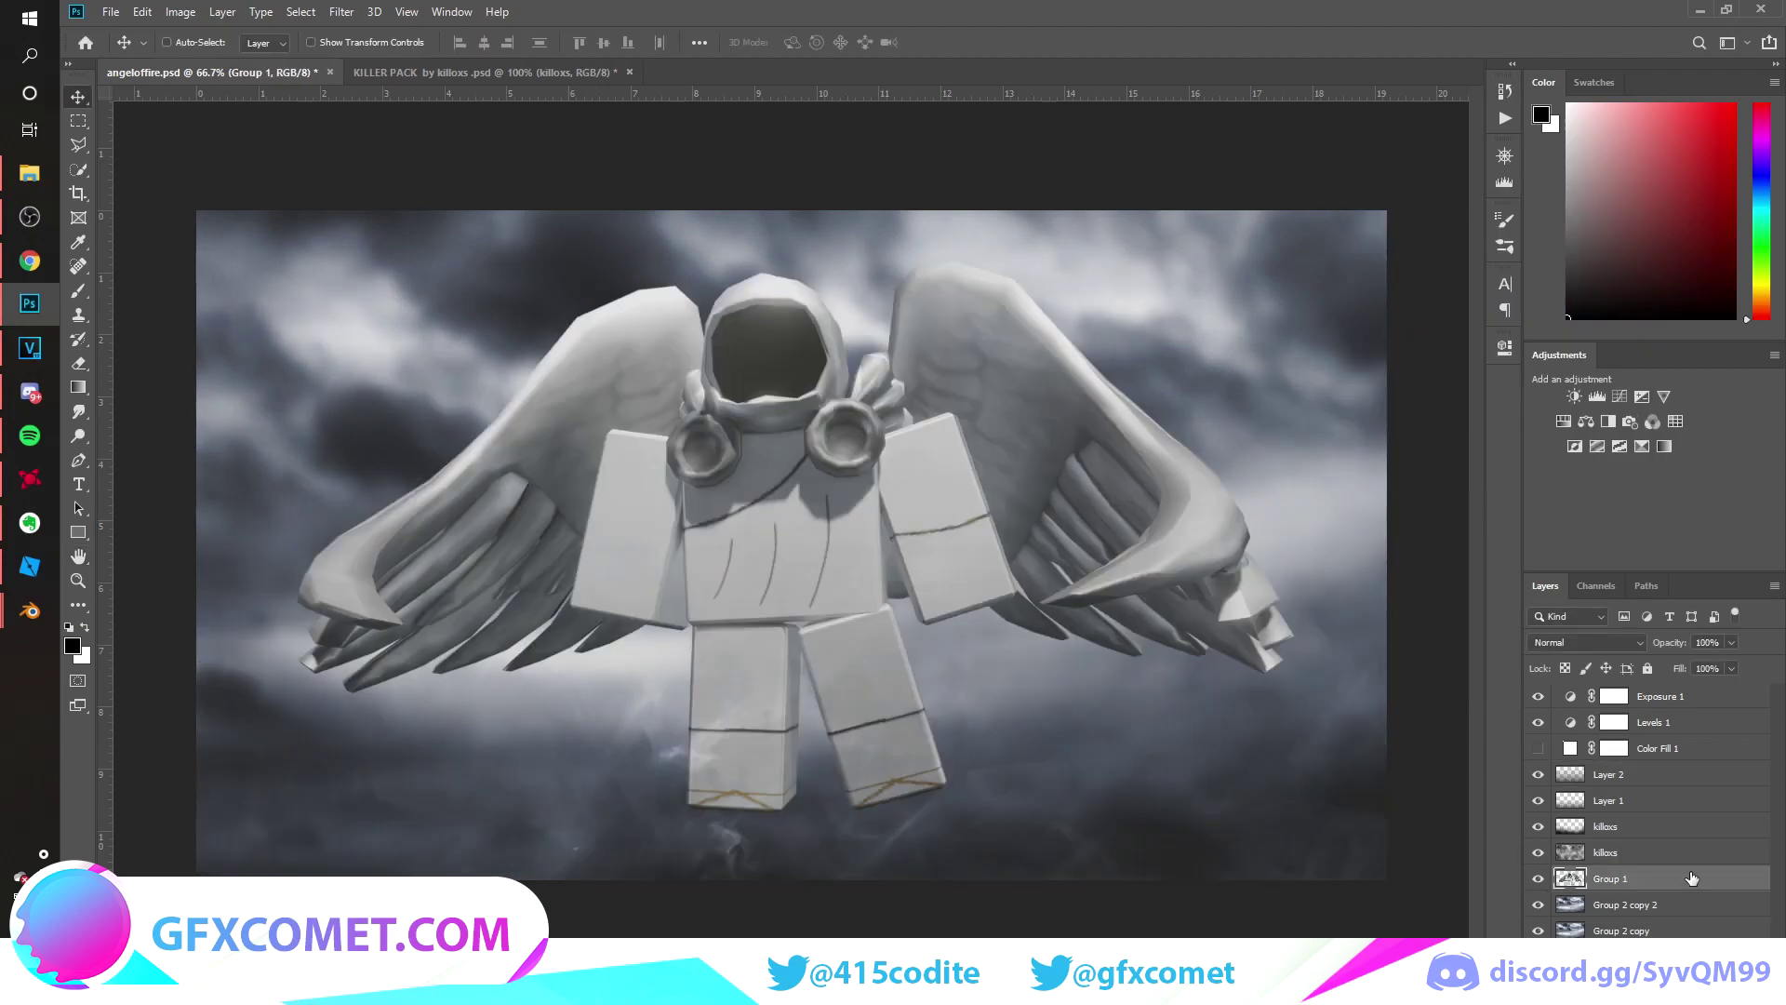
right_click(1691, 878)
click(1548, 117)
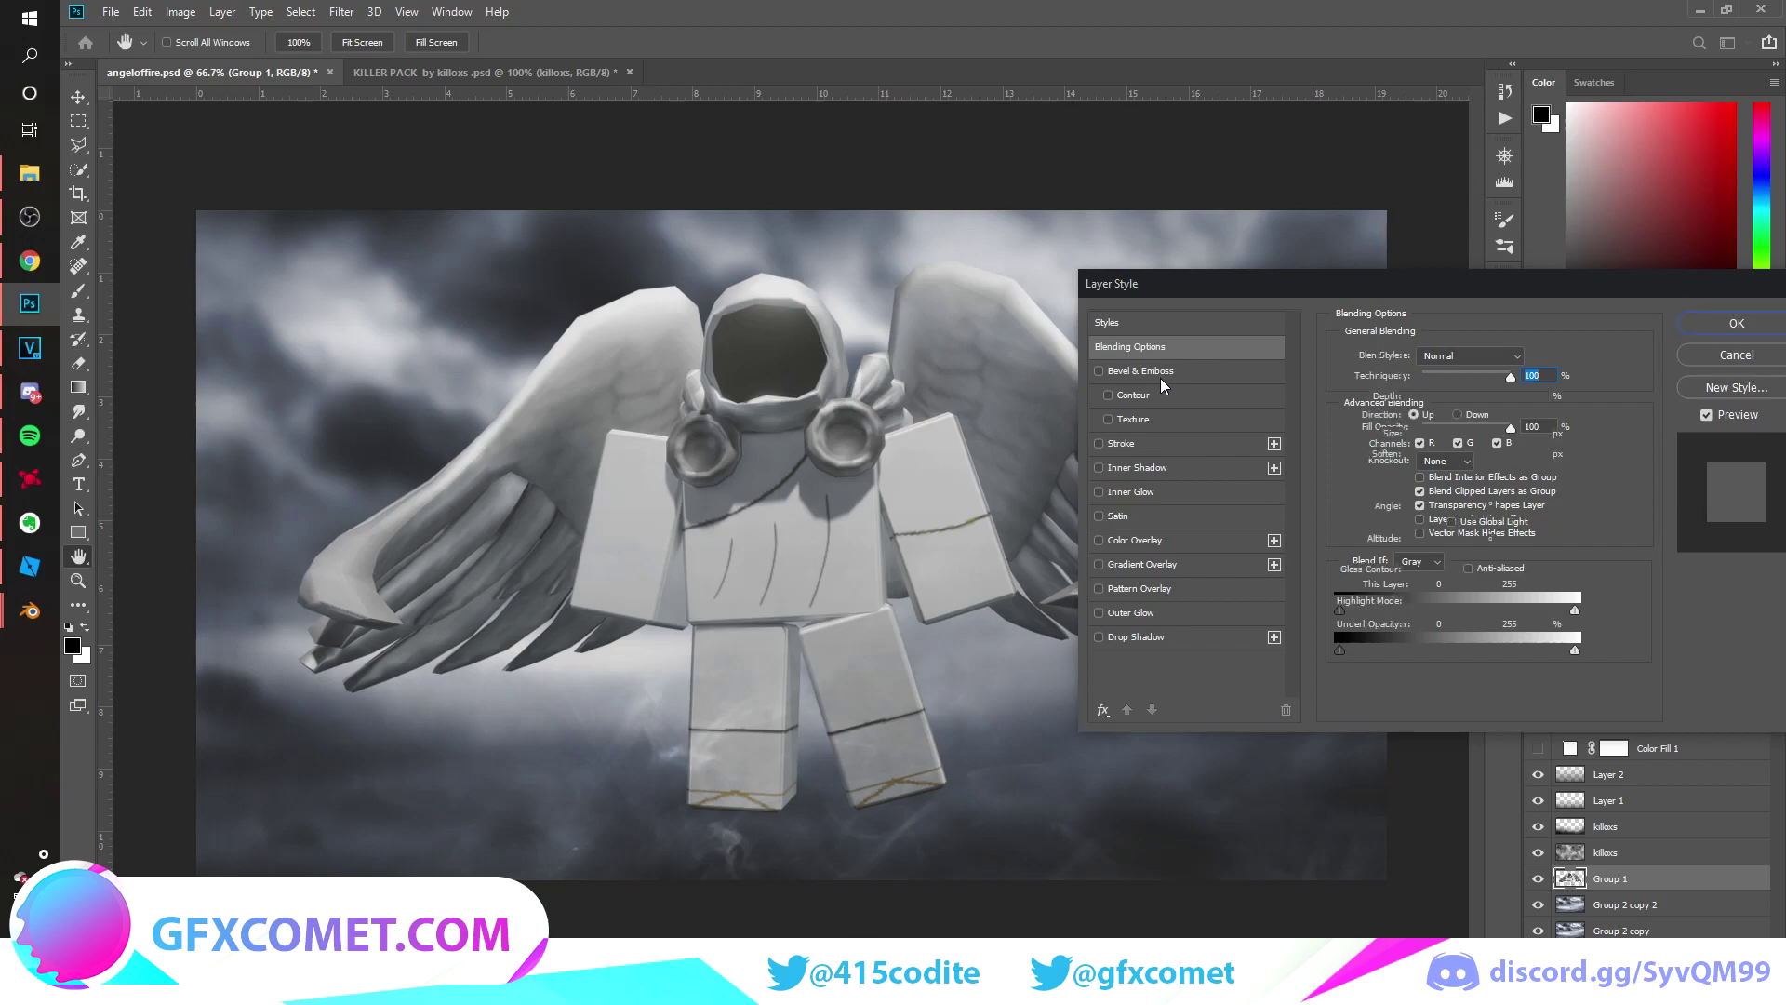
click(1159, 372)
drag(1412, 670, 1460, 668)
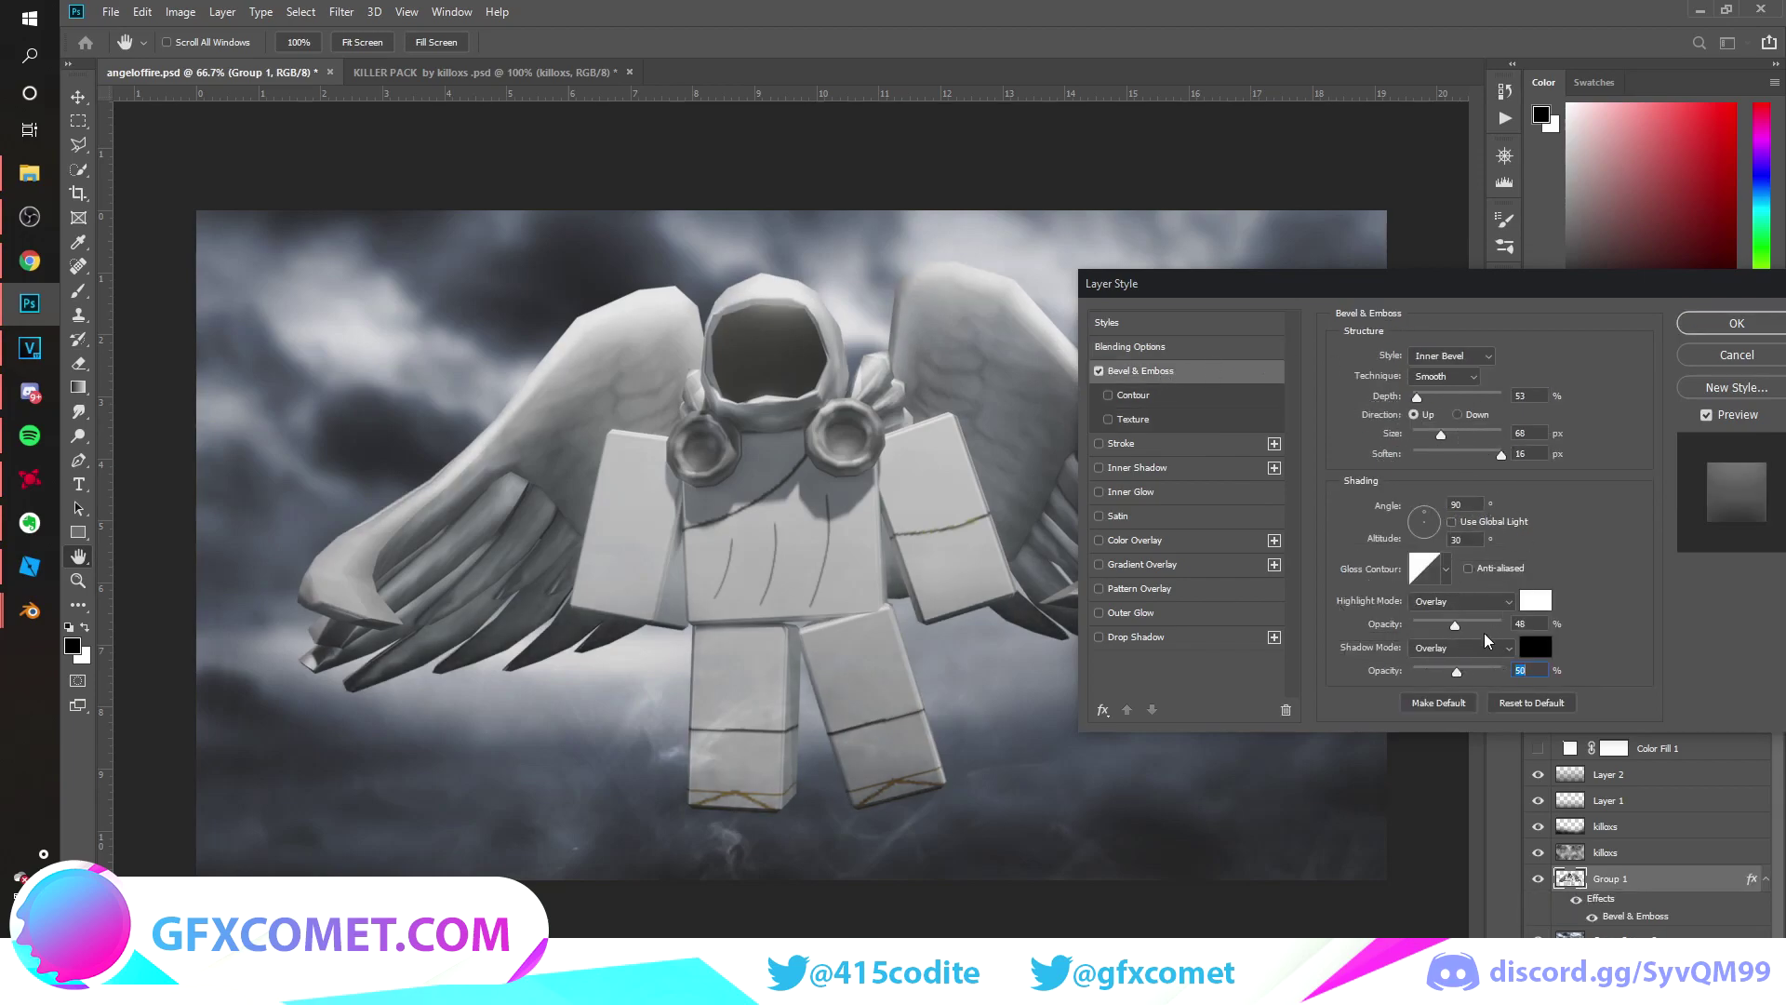
drag(1441, 434, 1423, 398)
mouse_move(1500, 454)
mouse_down()
mouse_move(1438, 456)
mouse_move(1475, 455)
mouse_up()
mouse_move(1456, 626)
mouse_down()
mouse_move(1487, 625)
mouse_move(1467, 621)
mouse_up()
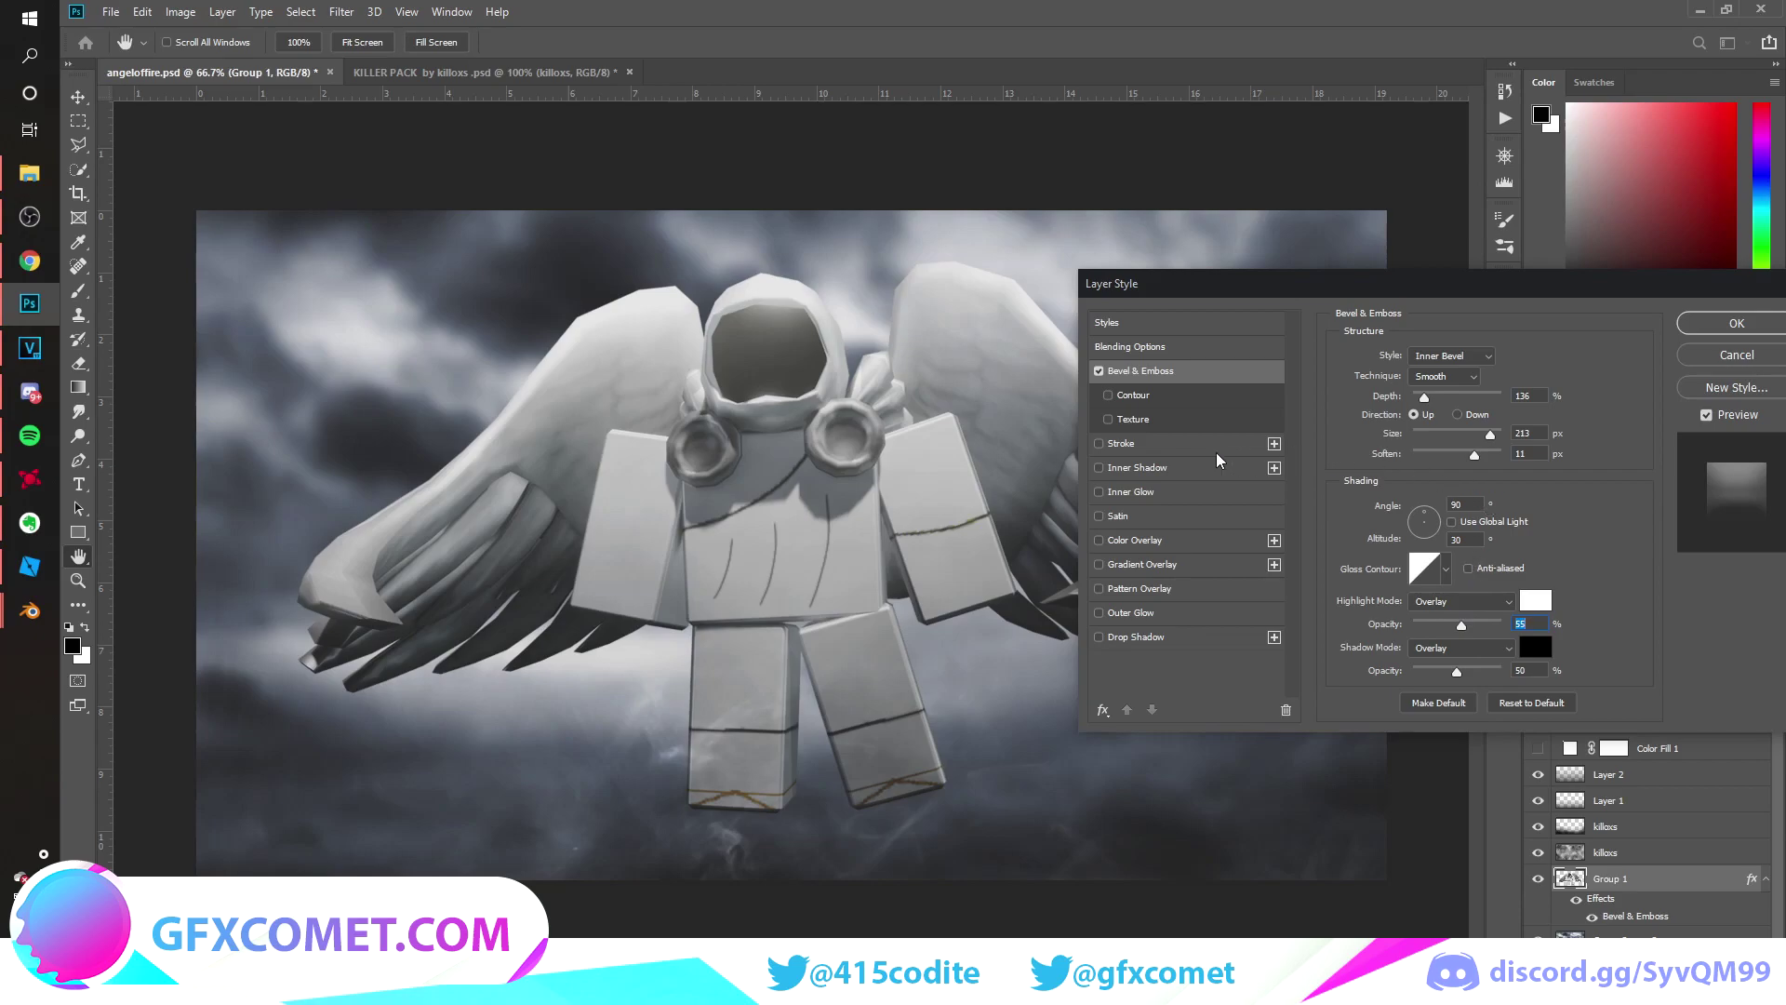
Add an Overlay Inner Glow to the angel layer in a pale near-white colour and adjust the glow's opacity.
click(1142, 493)
click(1382, 421)
click(1295, 298)
click(1715, 290)
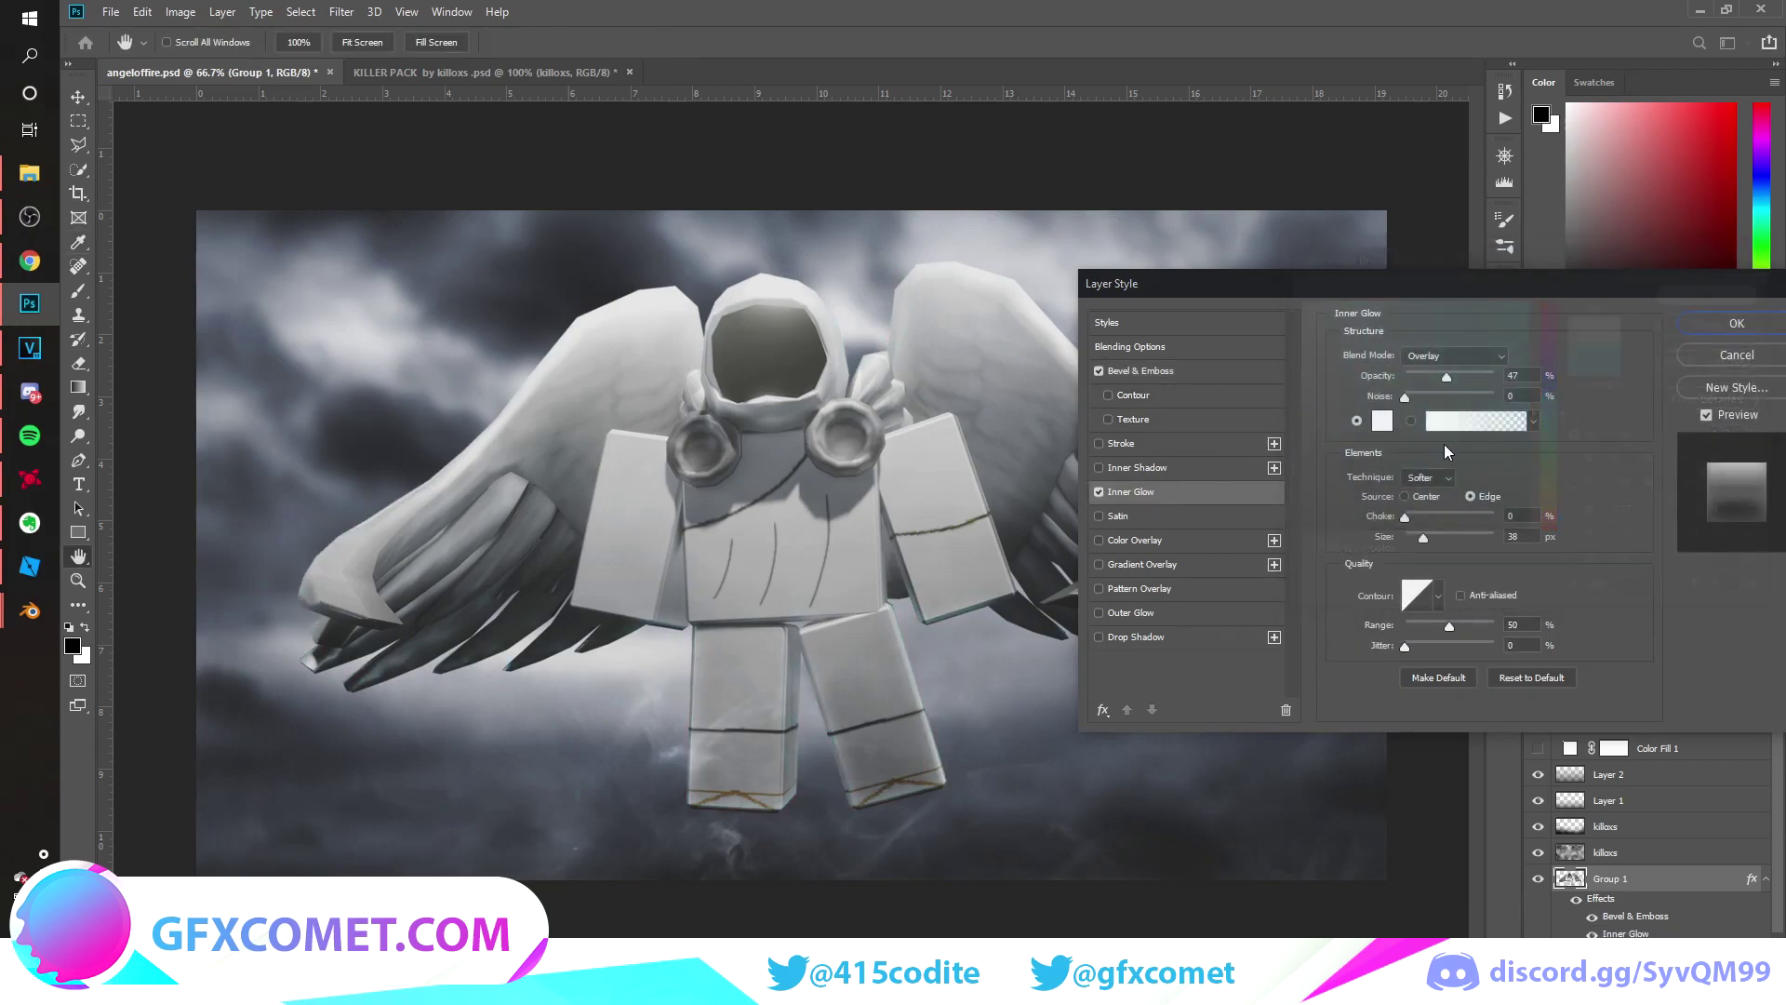
mouse_move(1460, 383)
mouse_down()
mouse_move(1406, 379)
mouse_move(1505, 385)
mouse_move(1464, 387)
mouse_up()
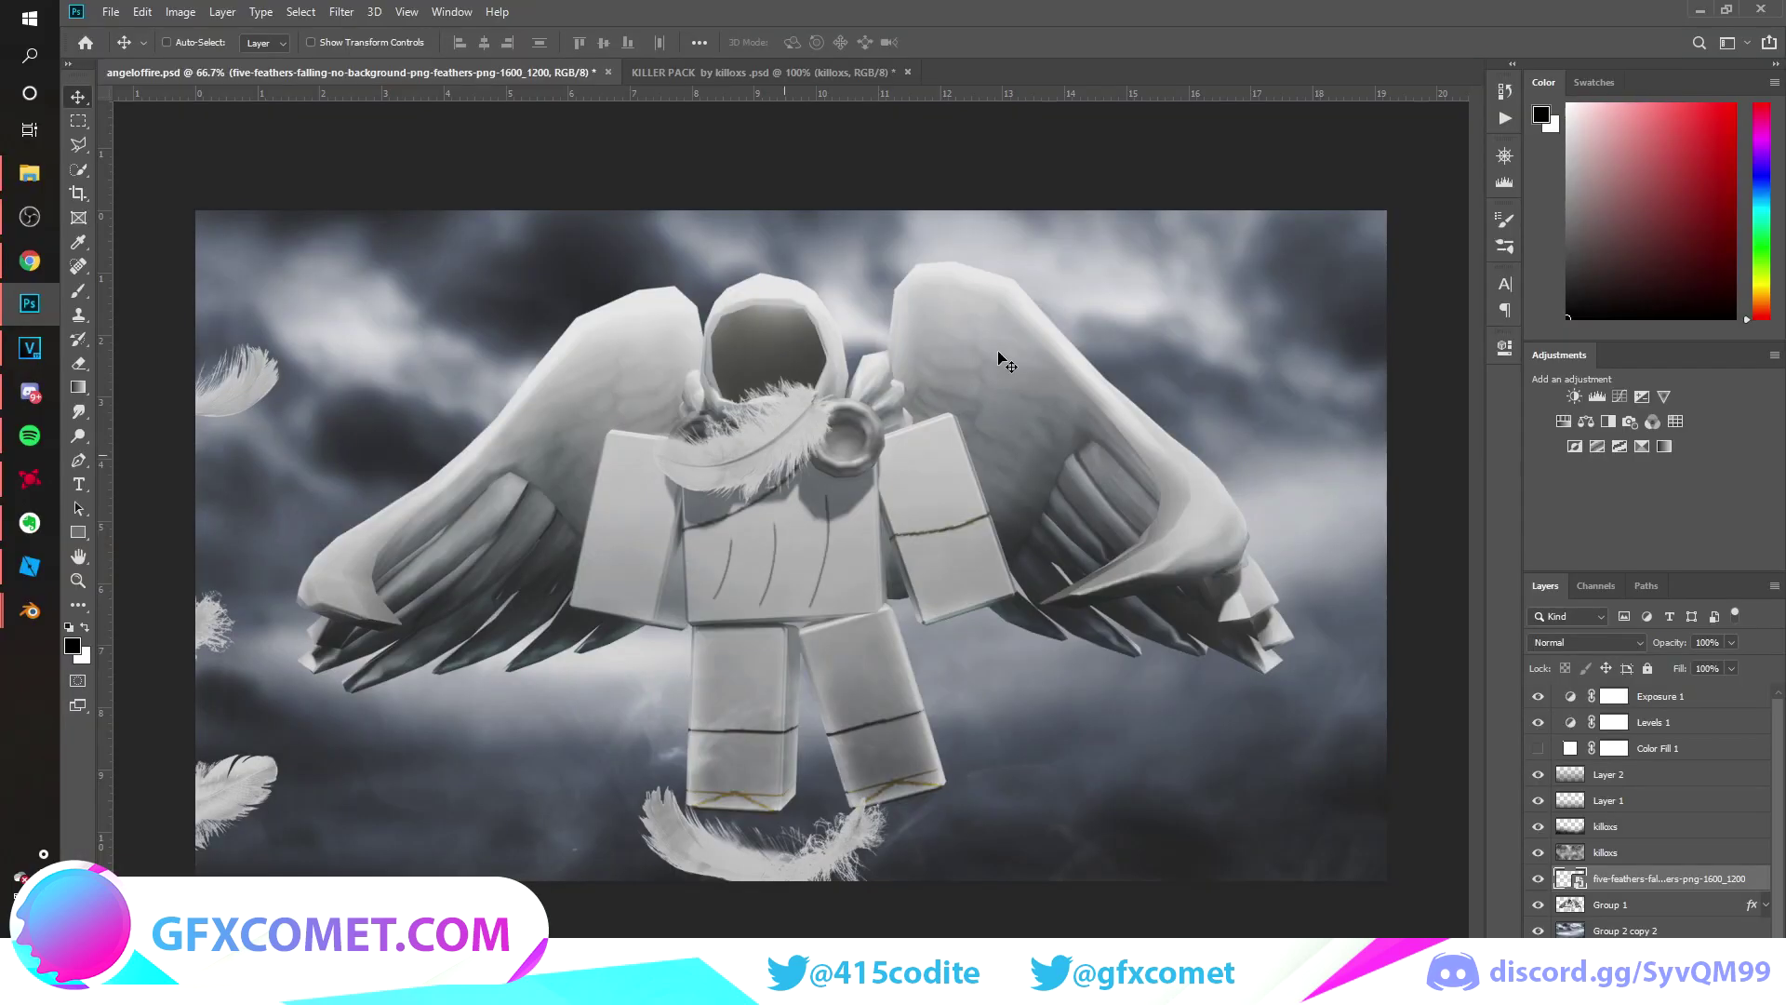
Shrink the five-feathers image, place it below the tip of the angel's left-hand wing and move its layer beneath the angel.
alt+drag(902, 234, 576, 472)
key(Return)
drag(566, 571, 505, 677)
drag(1749, 883, 1712, 917)
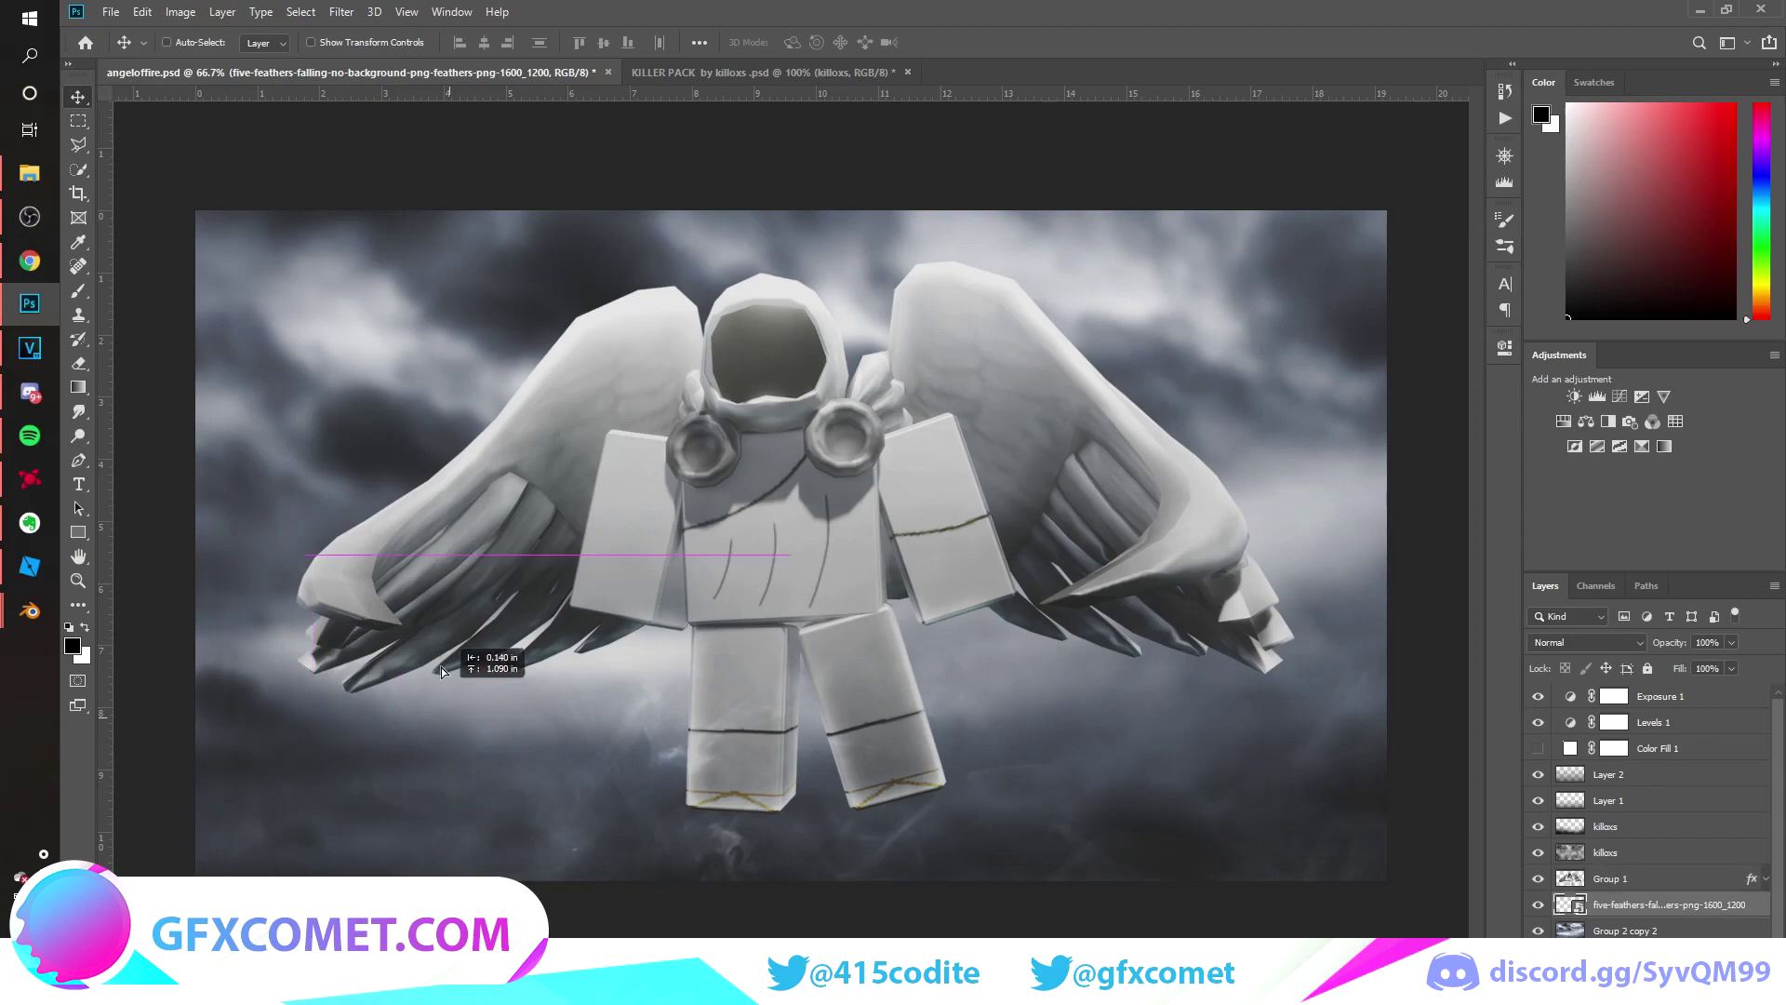
drag(459, 762, 435, 810)
Copy the feathers to the area under the right-hand wing and transform the copies to vary their size and placement.
alt+drag(434, 723, 1088, 699)
key(ctrl+t)
drag(1106, 586, 1198, 639)
key(Return)
key(ctrl+t)
alt+drag(1236, 574, 1312, 551)
key(Return)
Scatter more feather copies around the hood, the upper and outer left-hand wing, and the area beside the legs.
alt+drag(1309, 554, 954, 330)
alt+drag(954, 330, 556, 431)
alt+drag(591, 435, 445, 550)
alt+drag(445, 551, 644, 653)
alt+drag(644, 653, 753, 642)
Merge all the feather layers into a single layer.
scroll(1680, 840, down, 5)
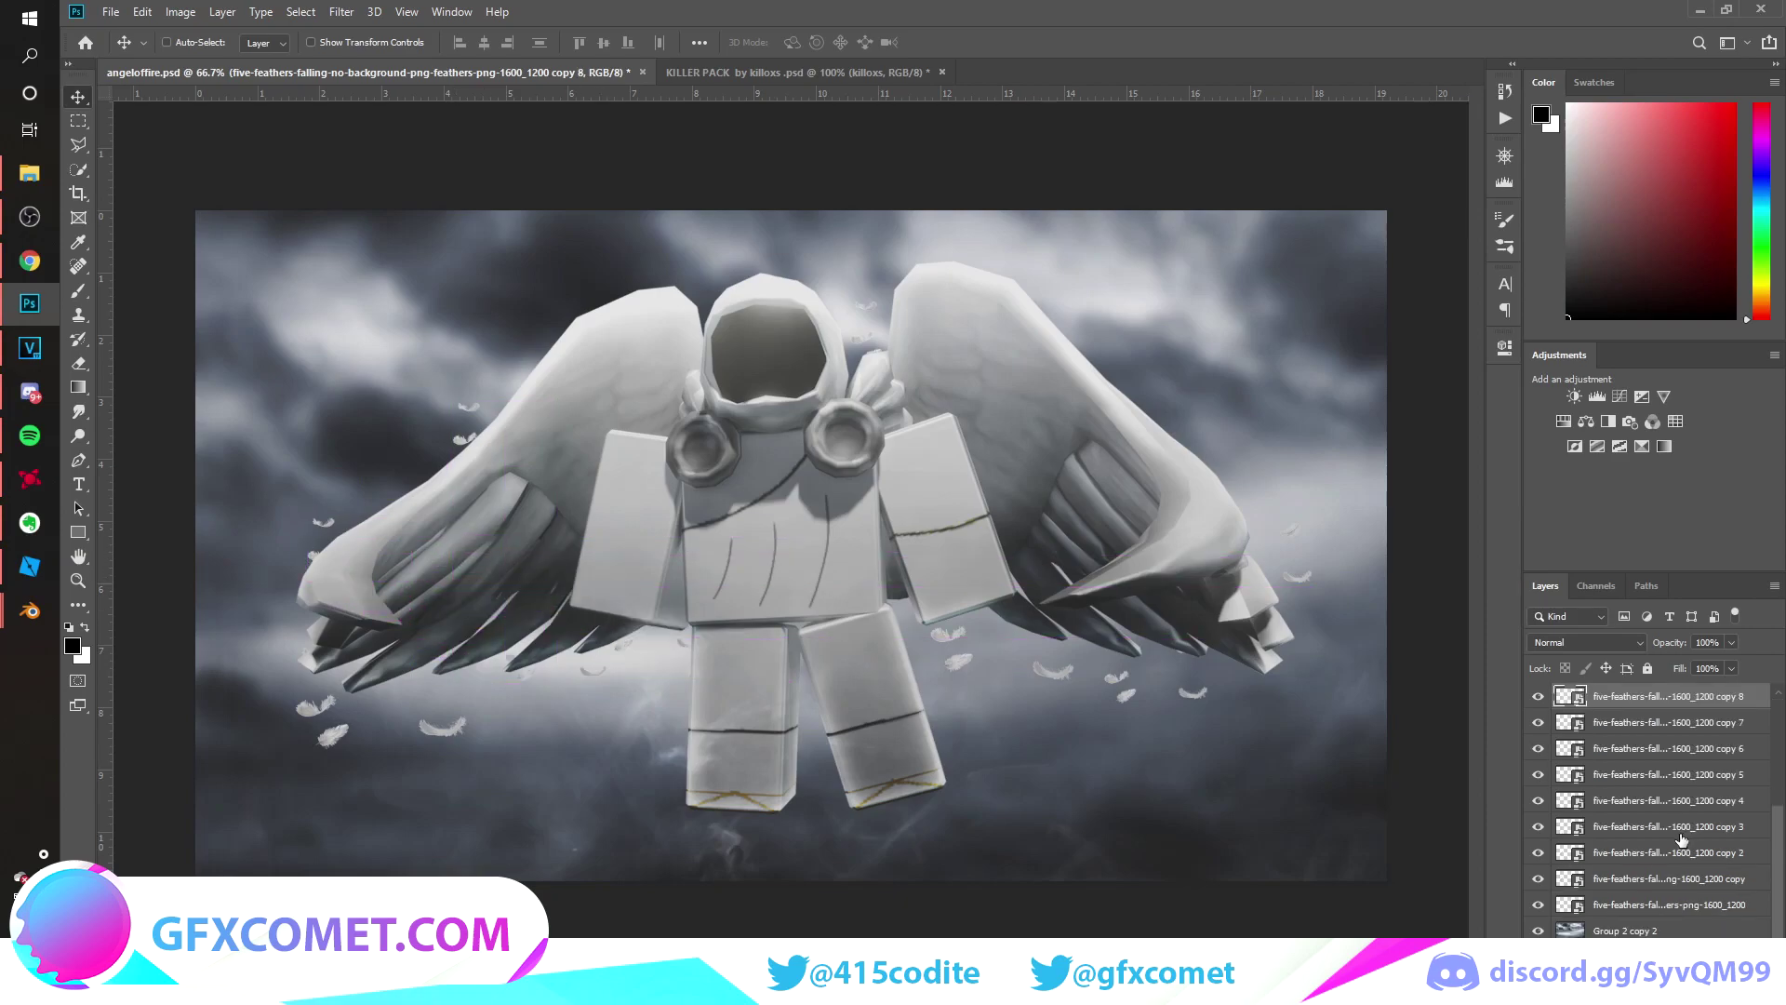
shift+click(1674, 911)
key(ctrl+e)
key(ctrl+j)
click(341, 11)
mouse_move(522, 224)
click(615, 328)
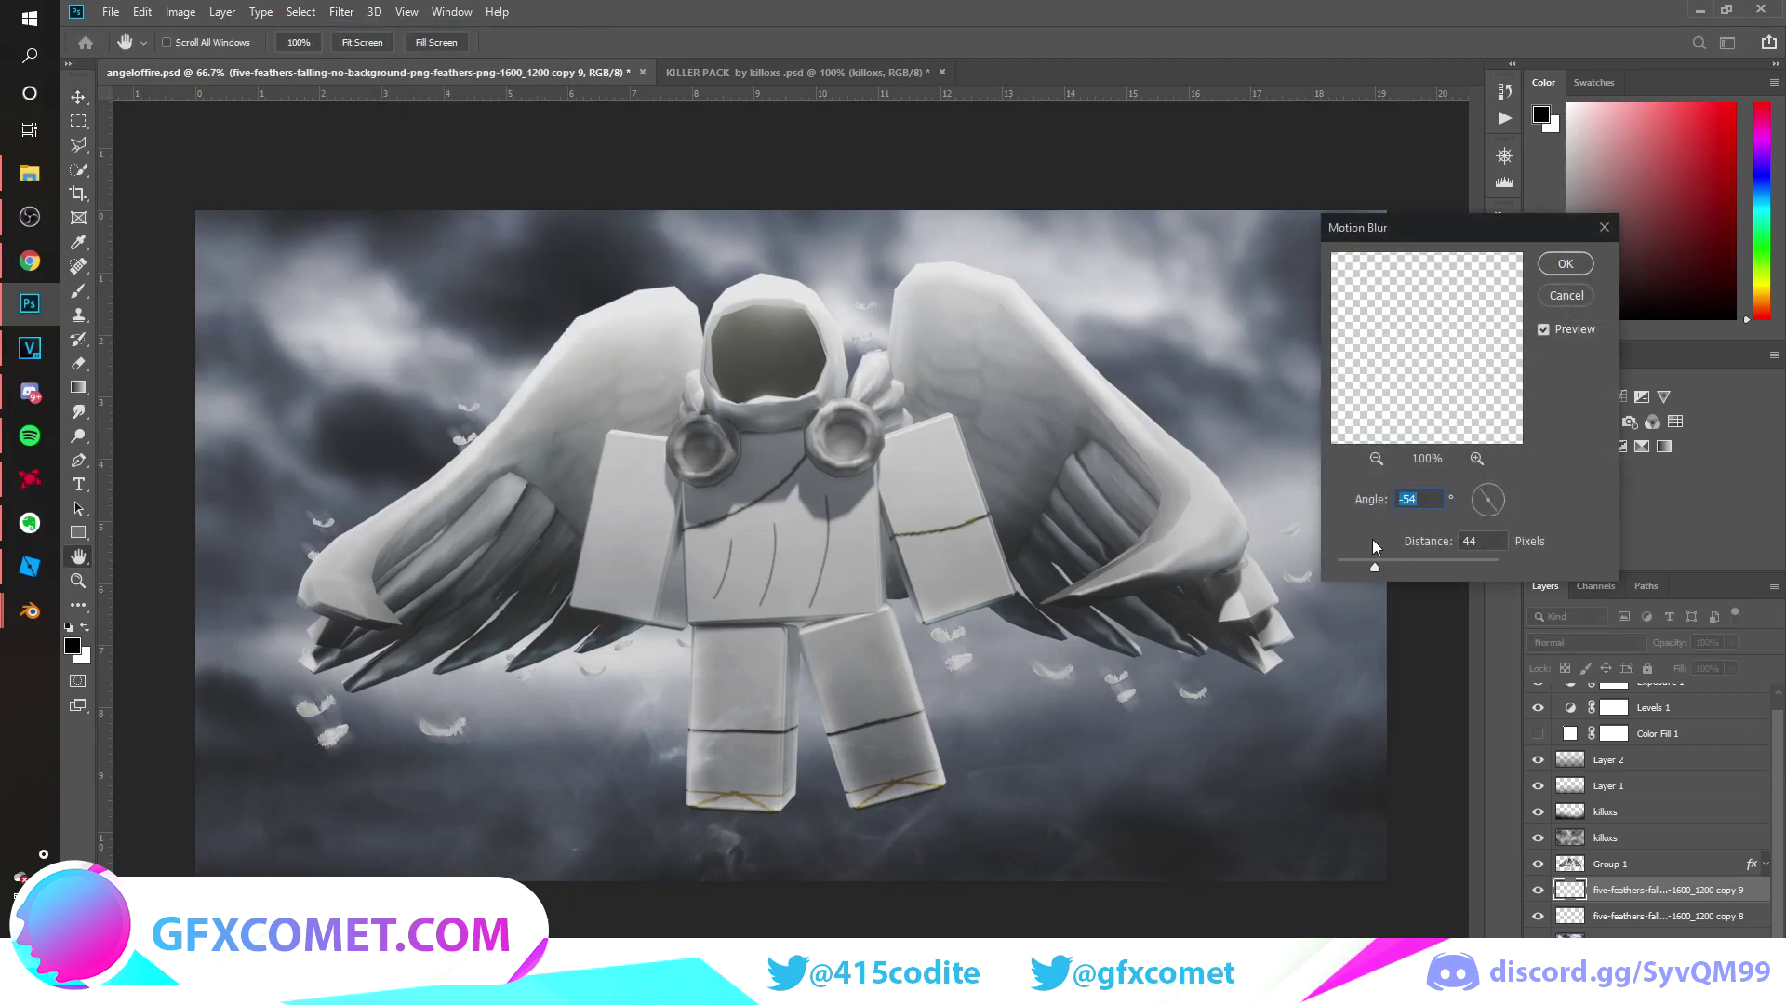
mouse_move(1374, 564)
mouse_down()
mouse_move(1395, 559)
mouse_move(1347, 562)
mouse_up()
click(1557, 268)
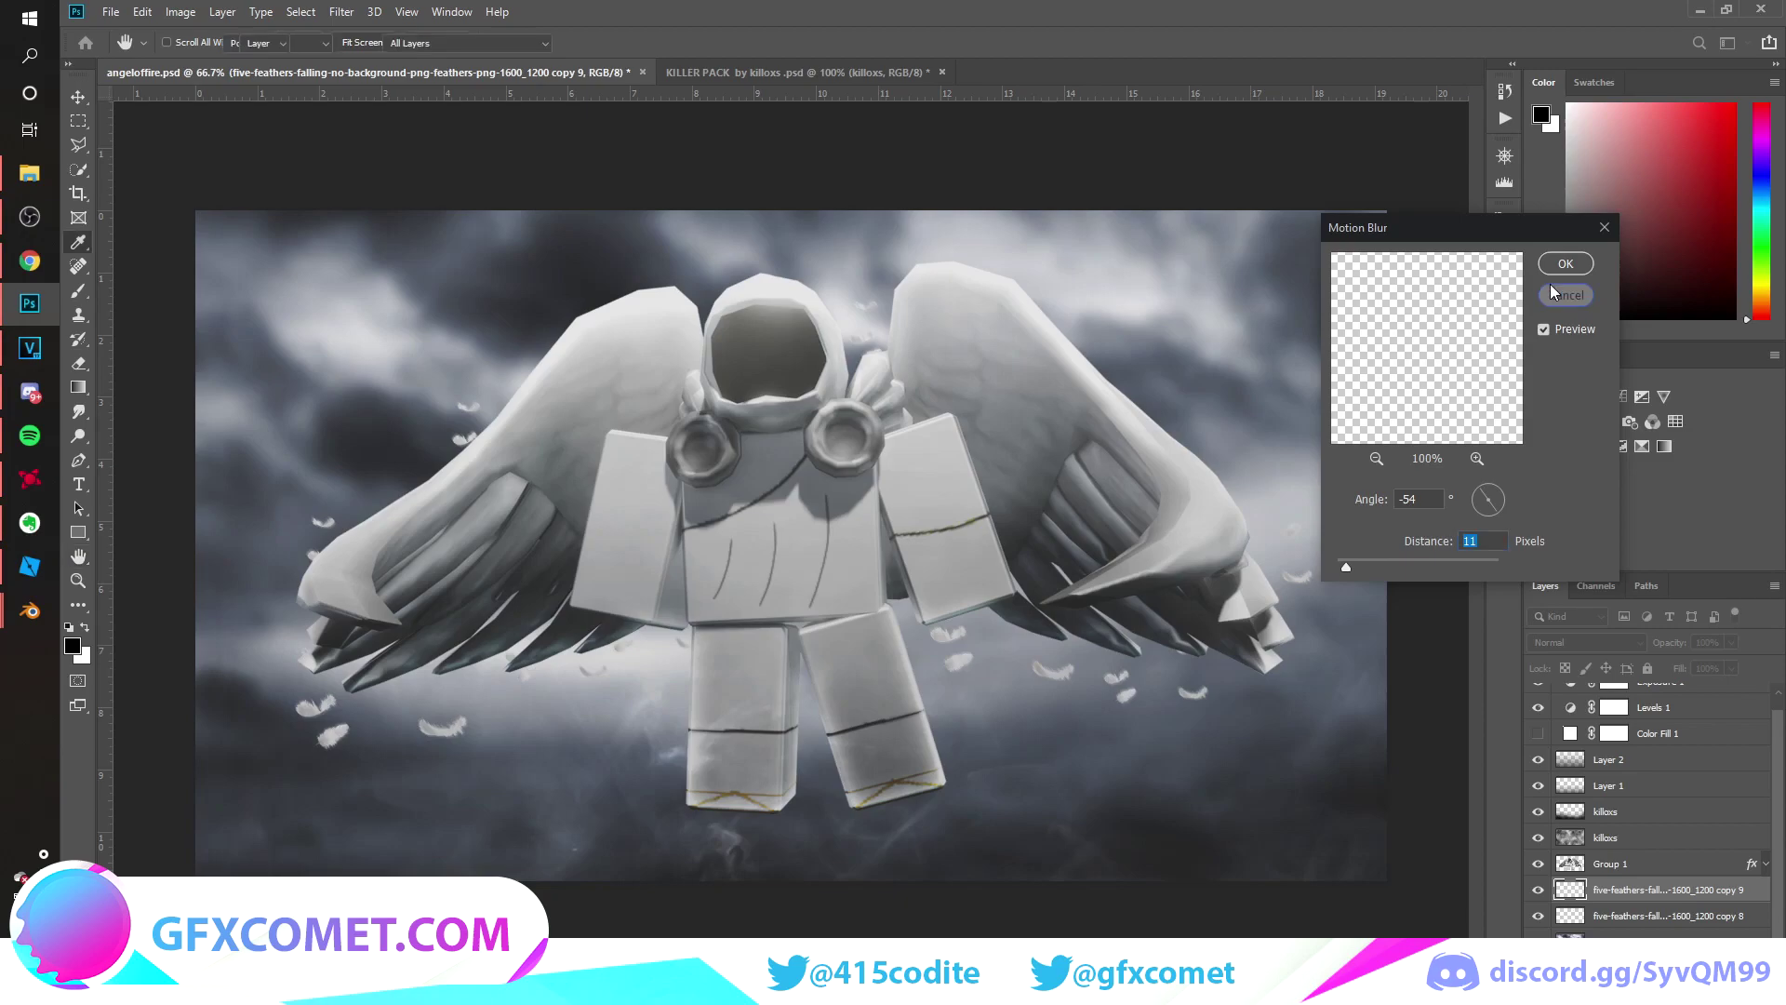
key(ctrl+e)
Apply Motion Blur to the merged feathers layer with an angle of -86° and a distance of 5 pixels.
click(340, 12)
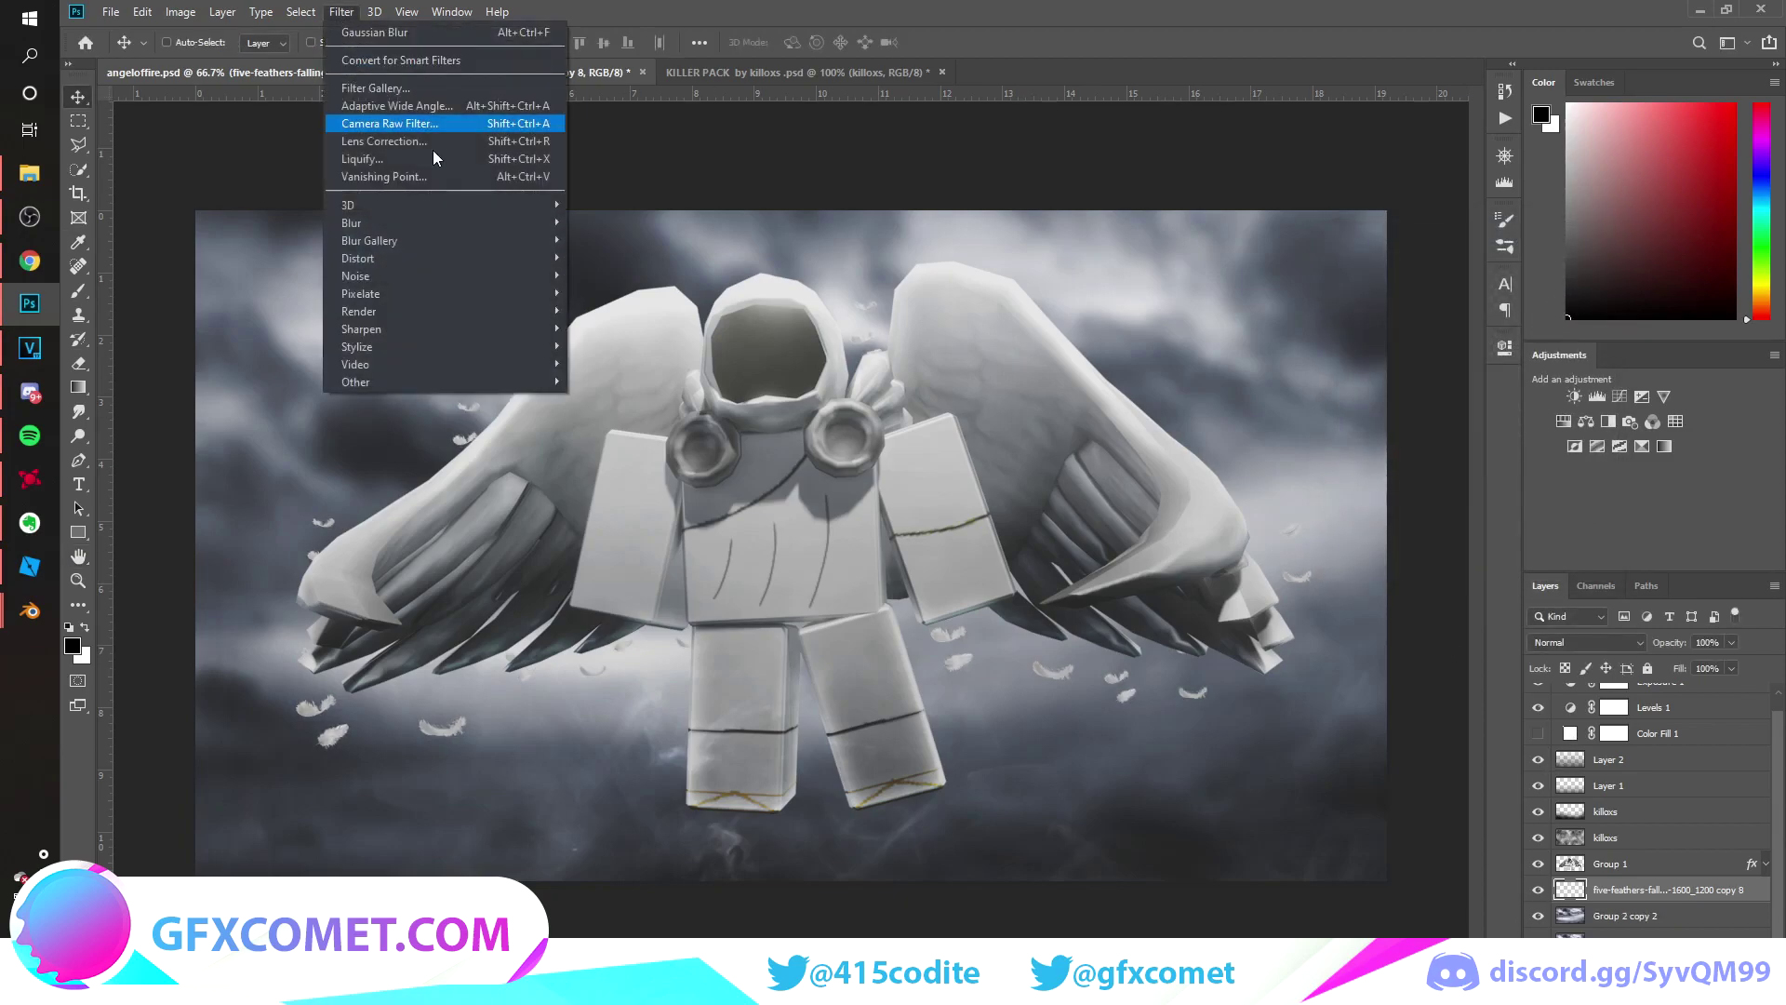
mouse_move(555, 234)
click(605, 328)
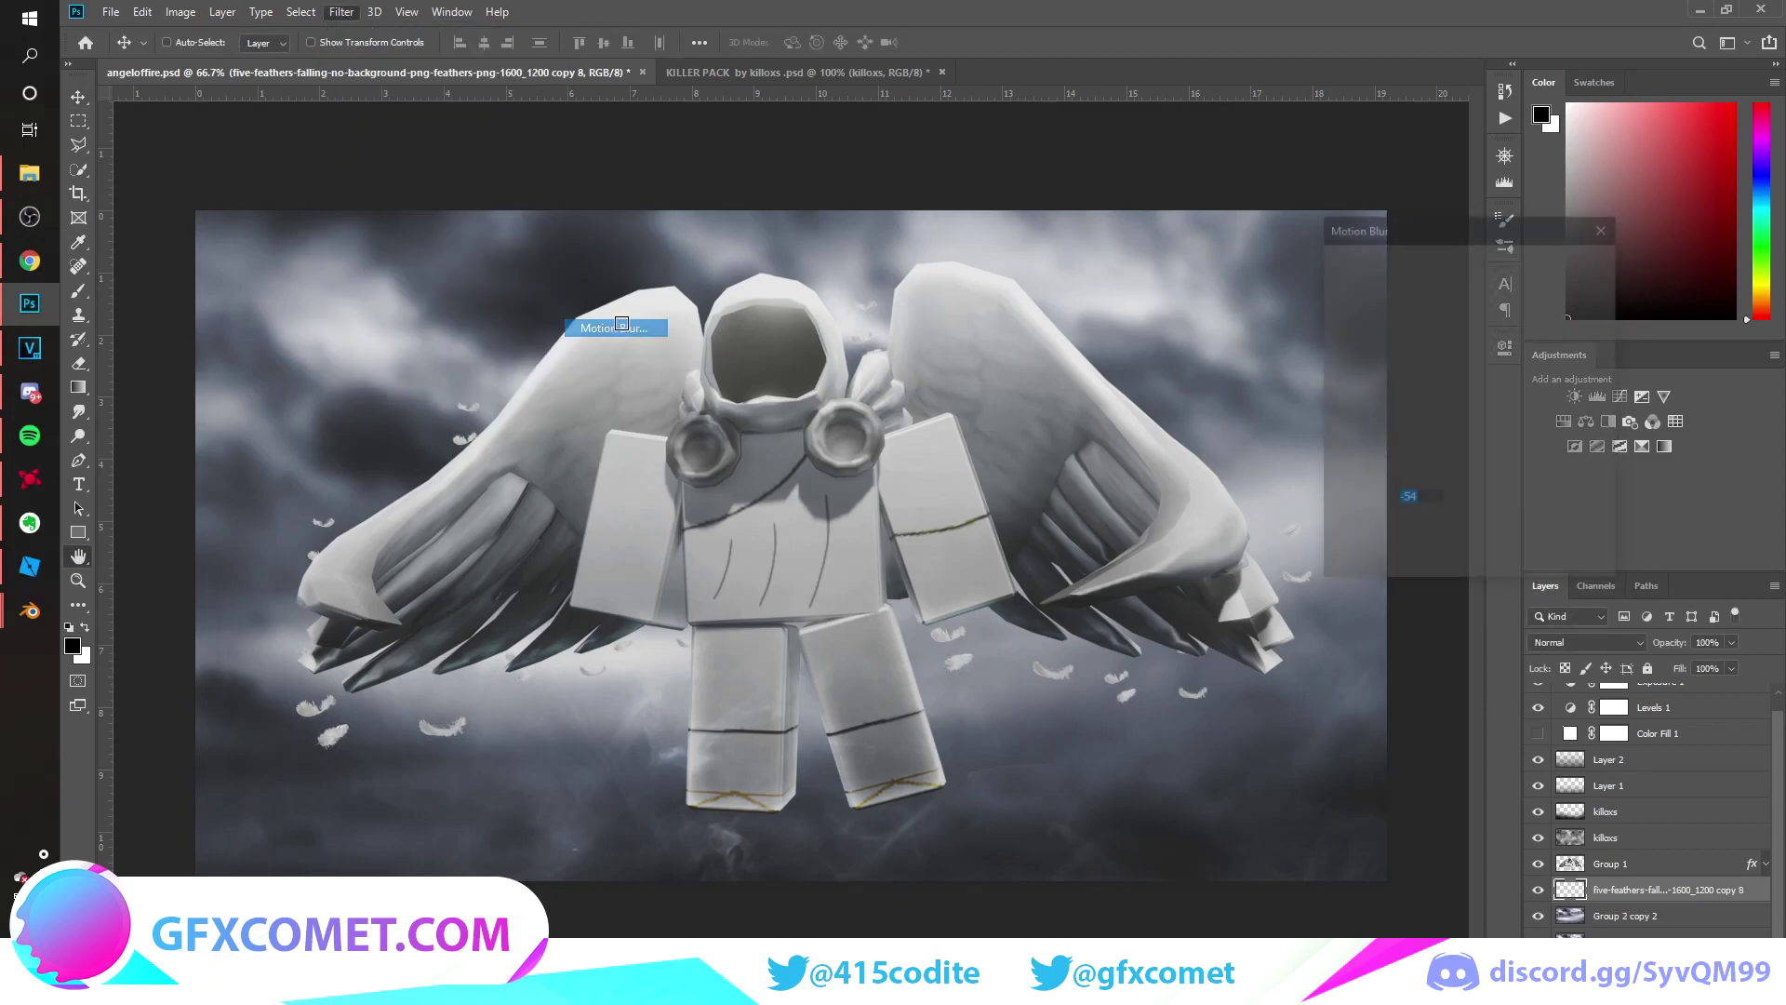
click(1487, 487)
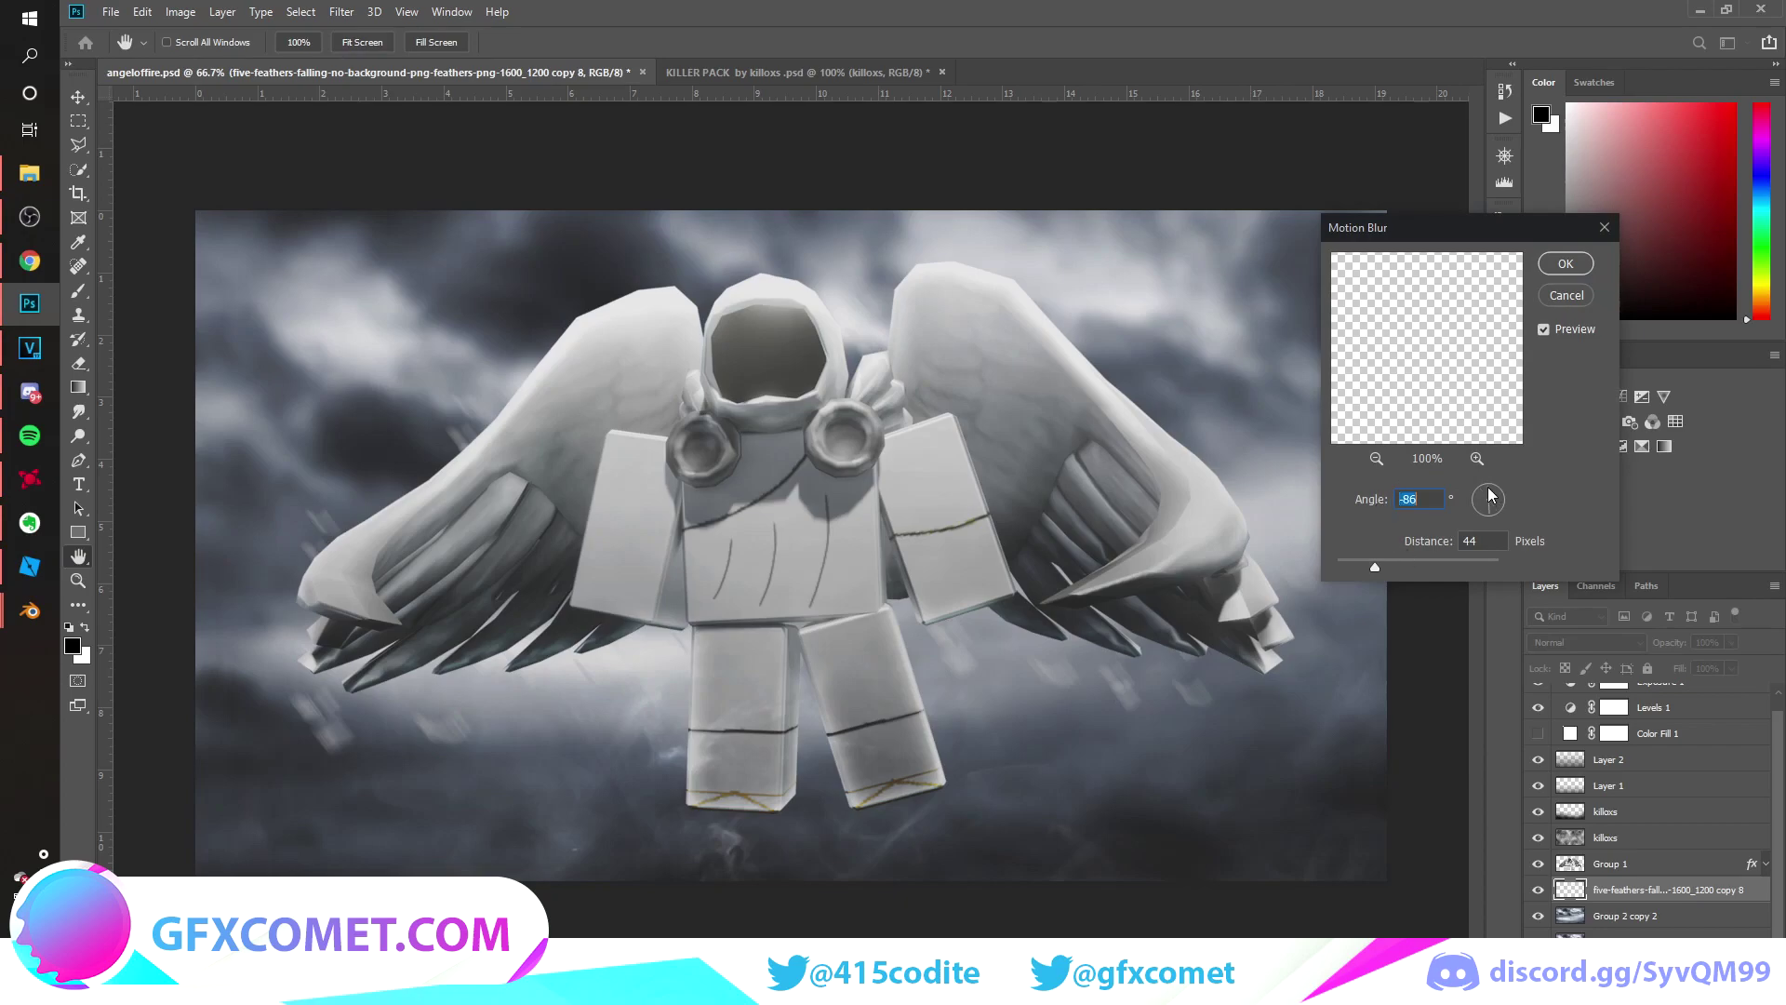
drag(1374, 566, 1348, 564)
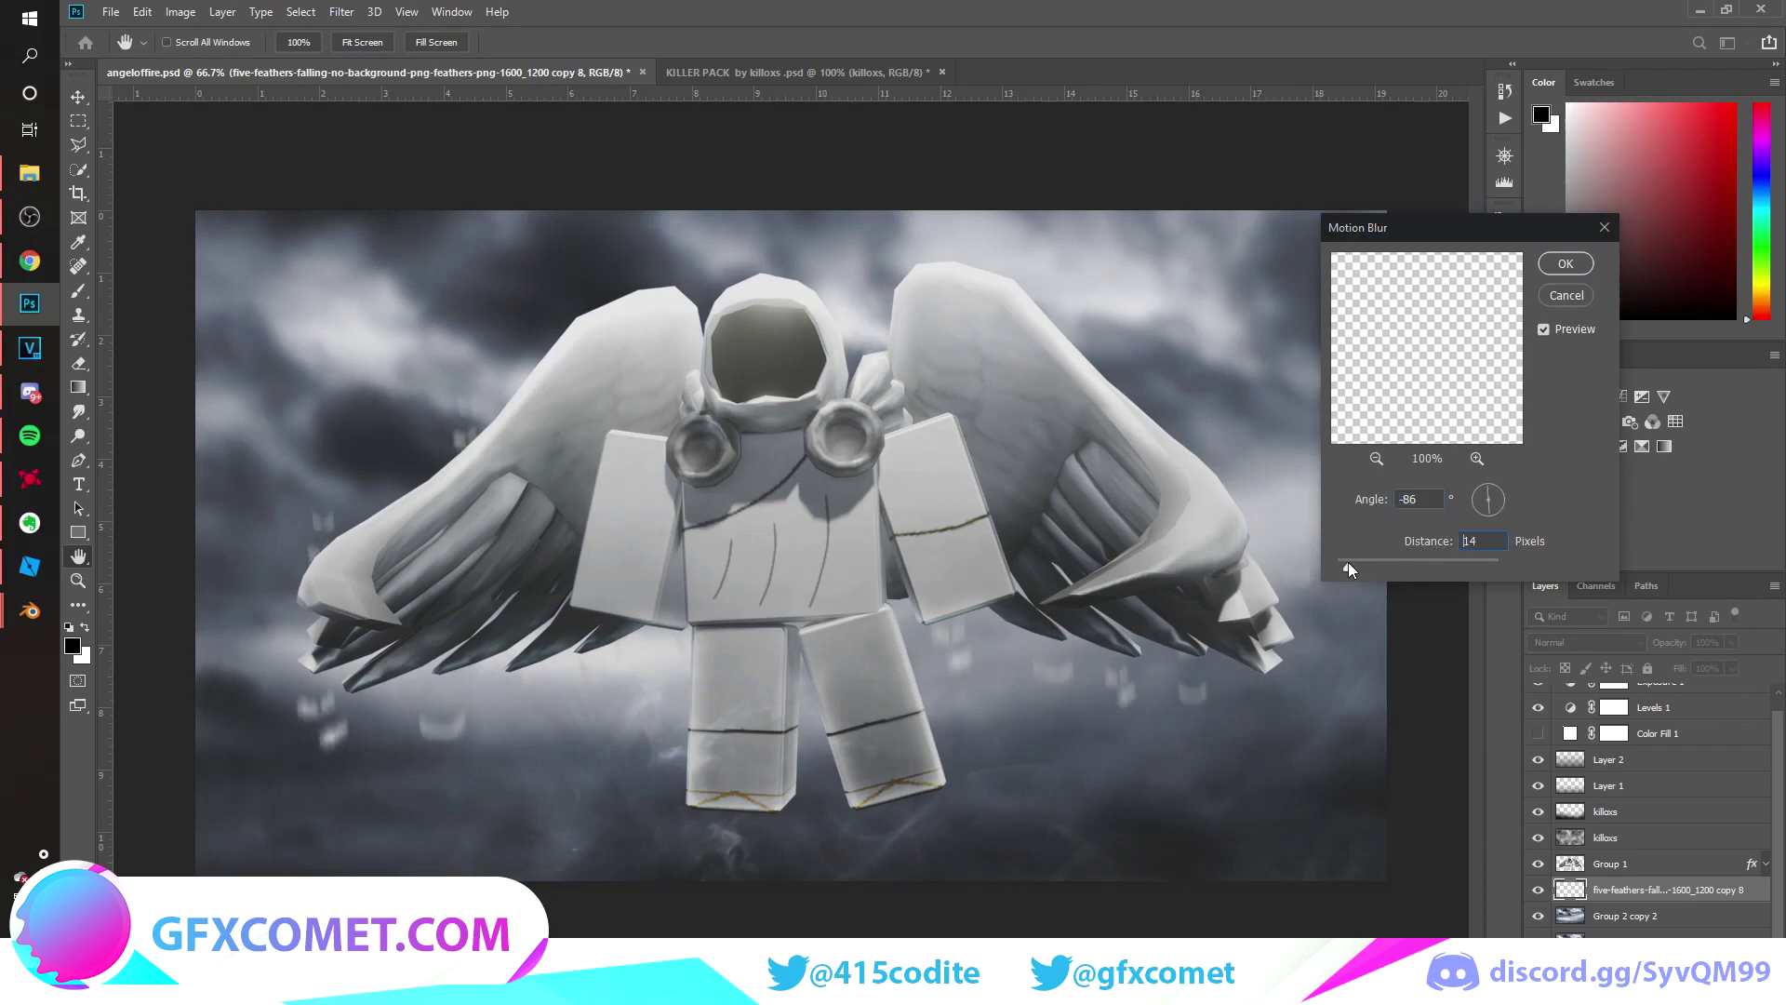
drag(1349, 562, 1351, 563)
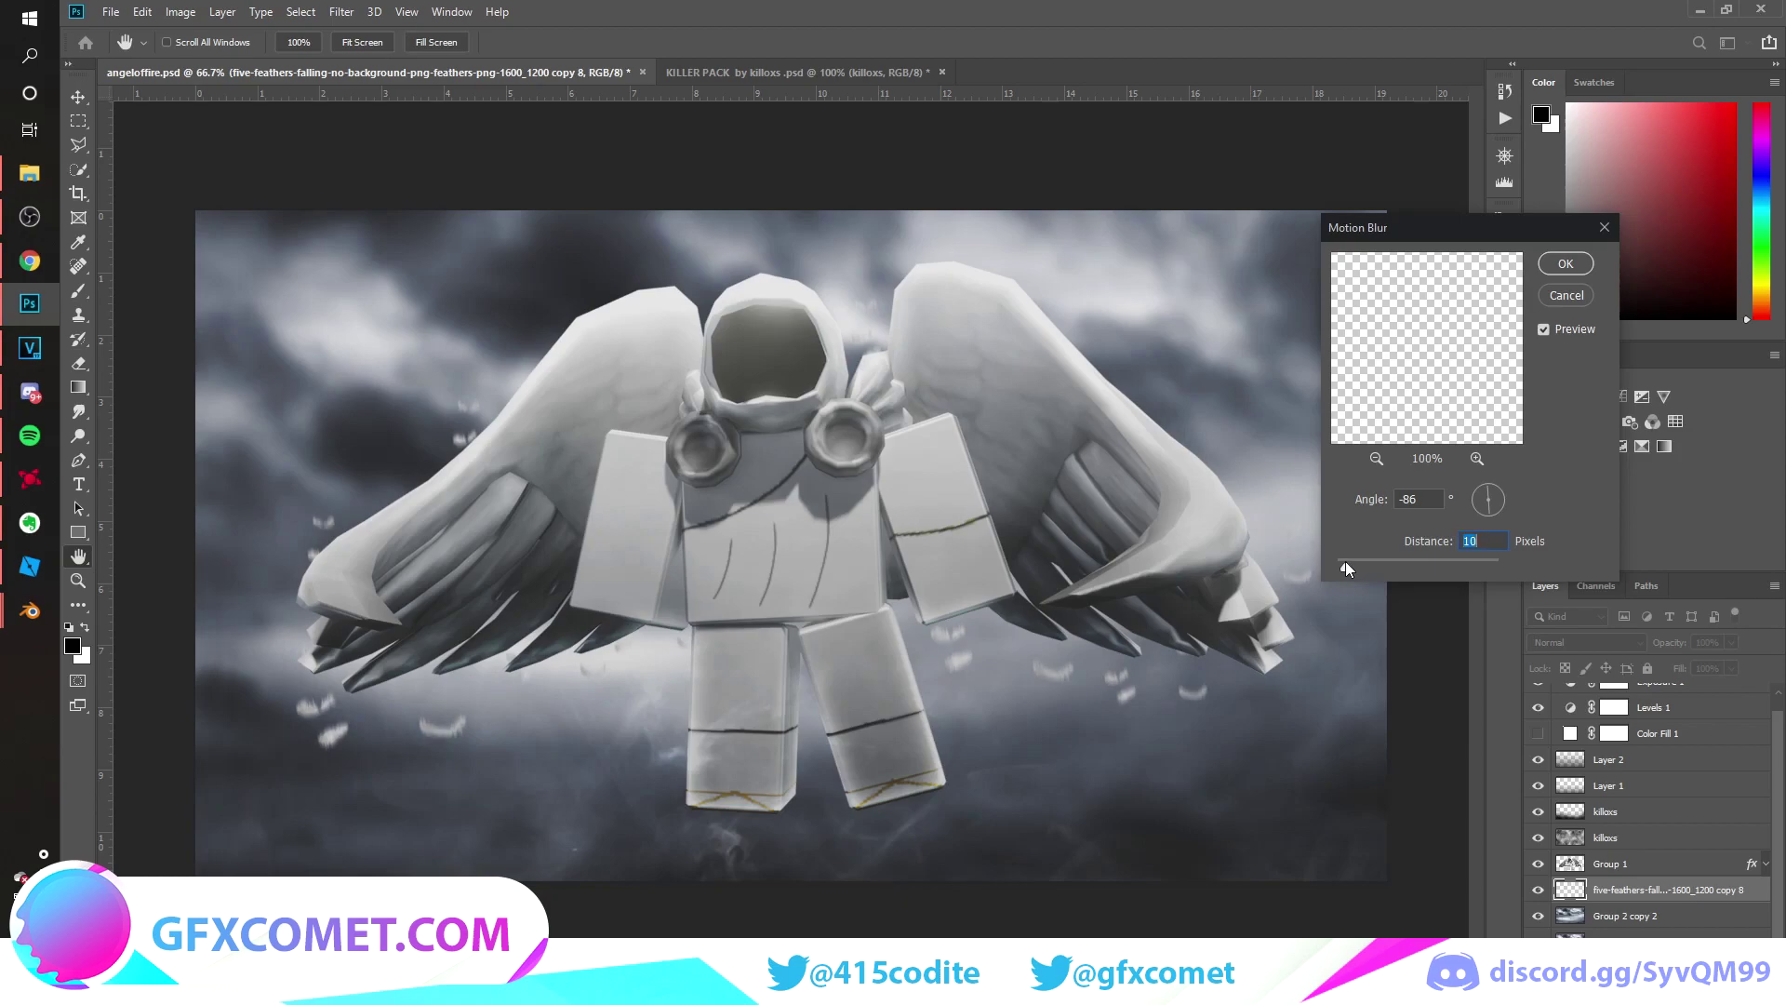
drag(1345, 561, 1343, 561)
text(4)
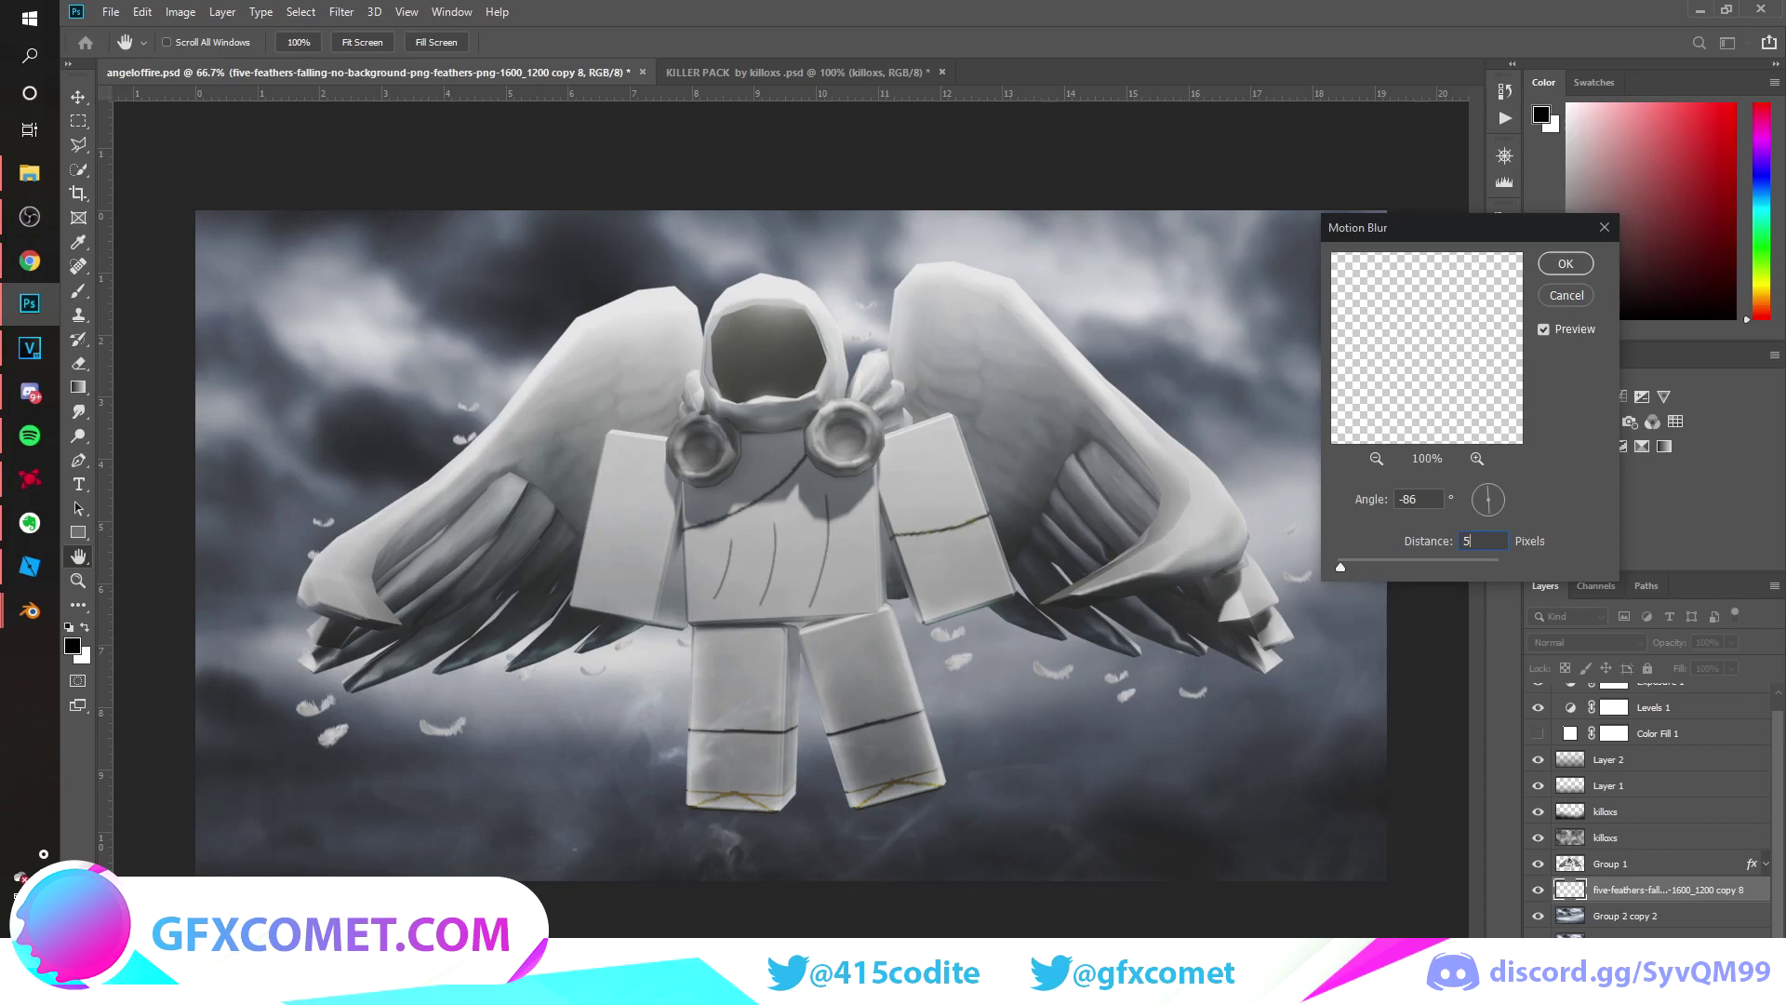
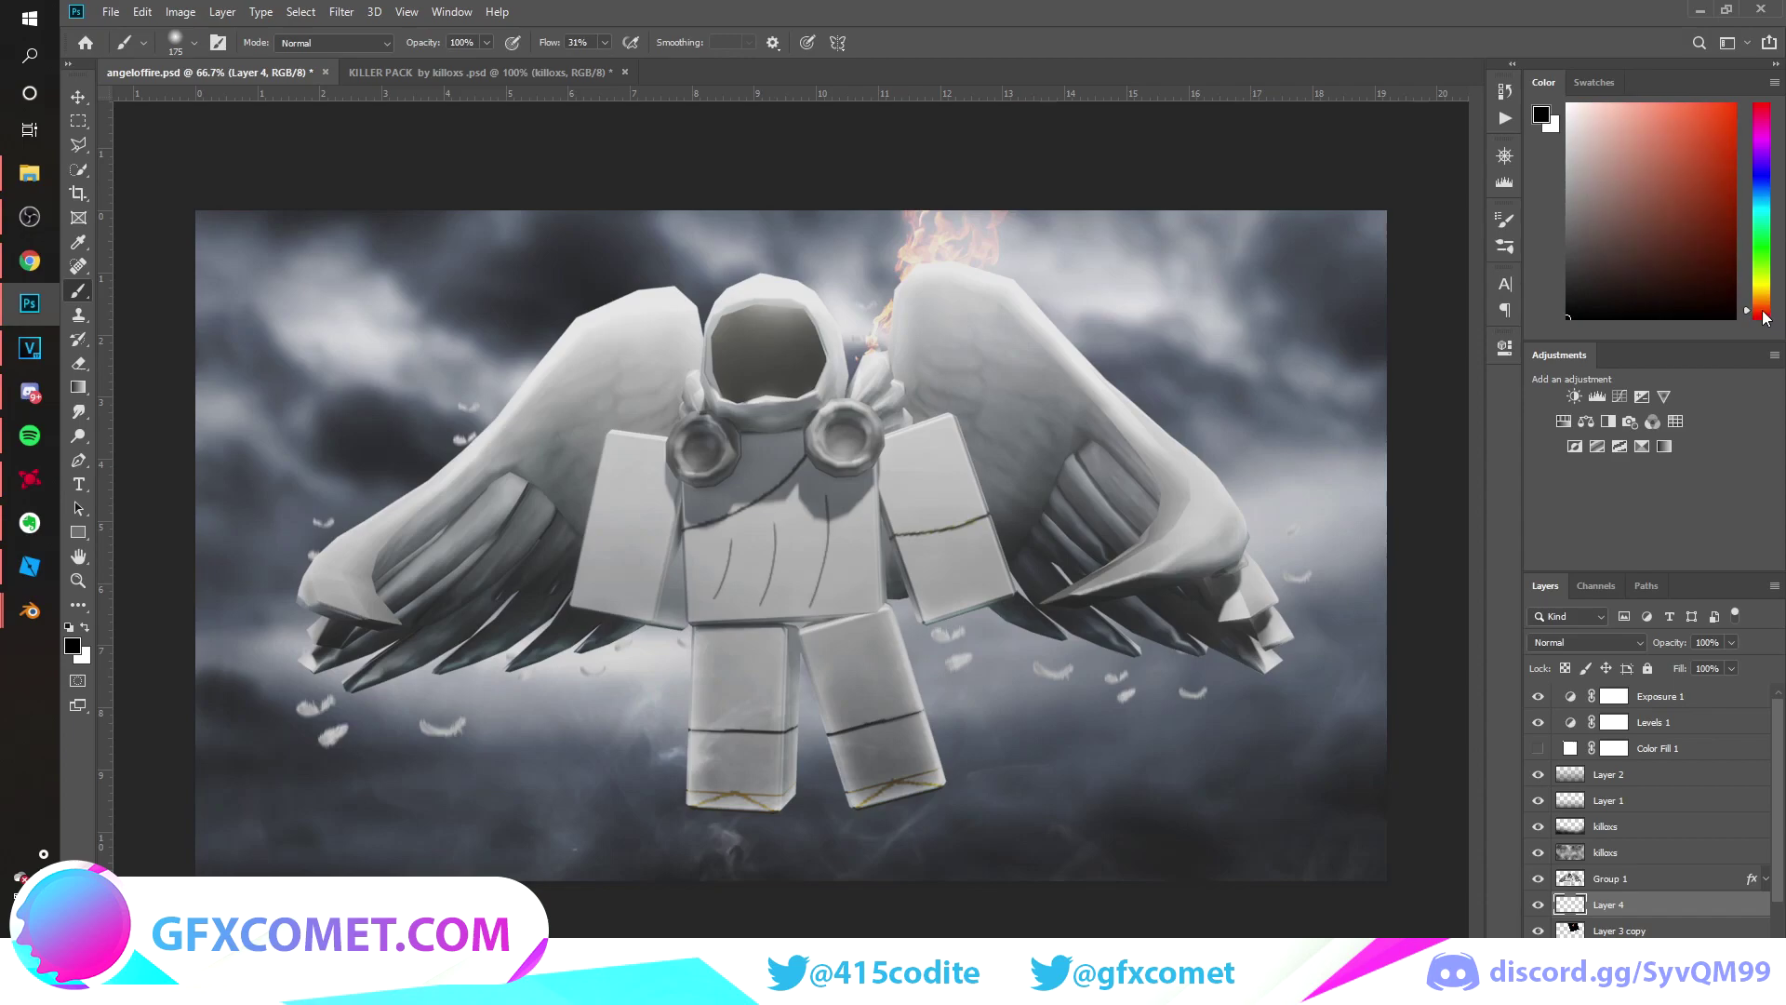
Choose a bright orange and paint a large soft glow on Layer 4 around the flame above the right-hand wing.
click(1733, 105)
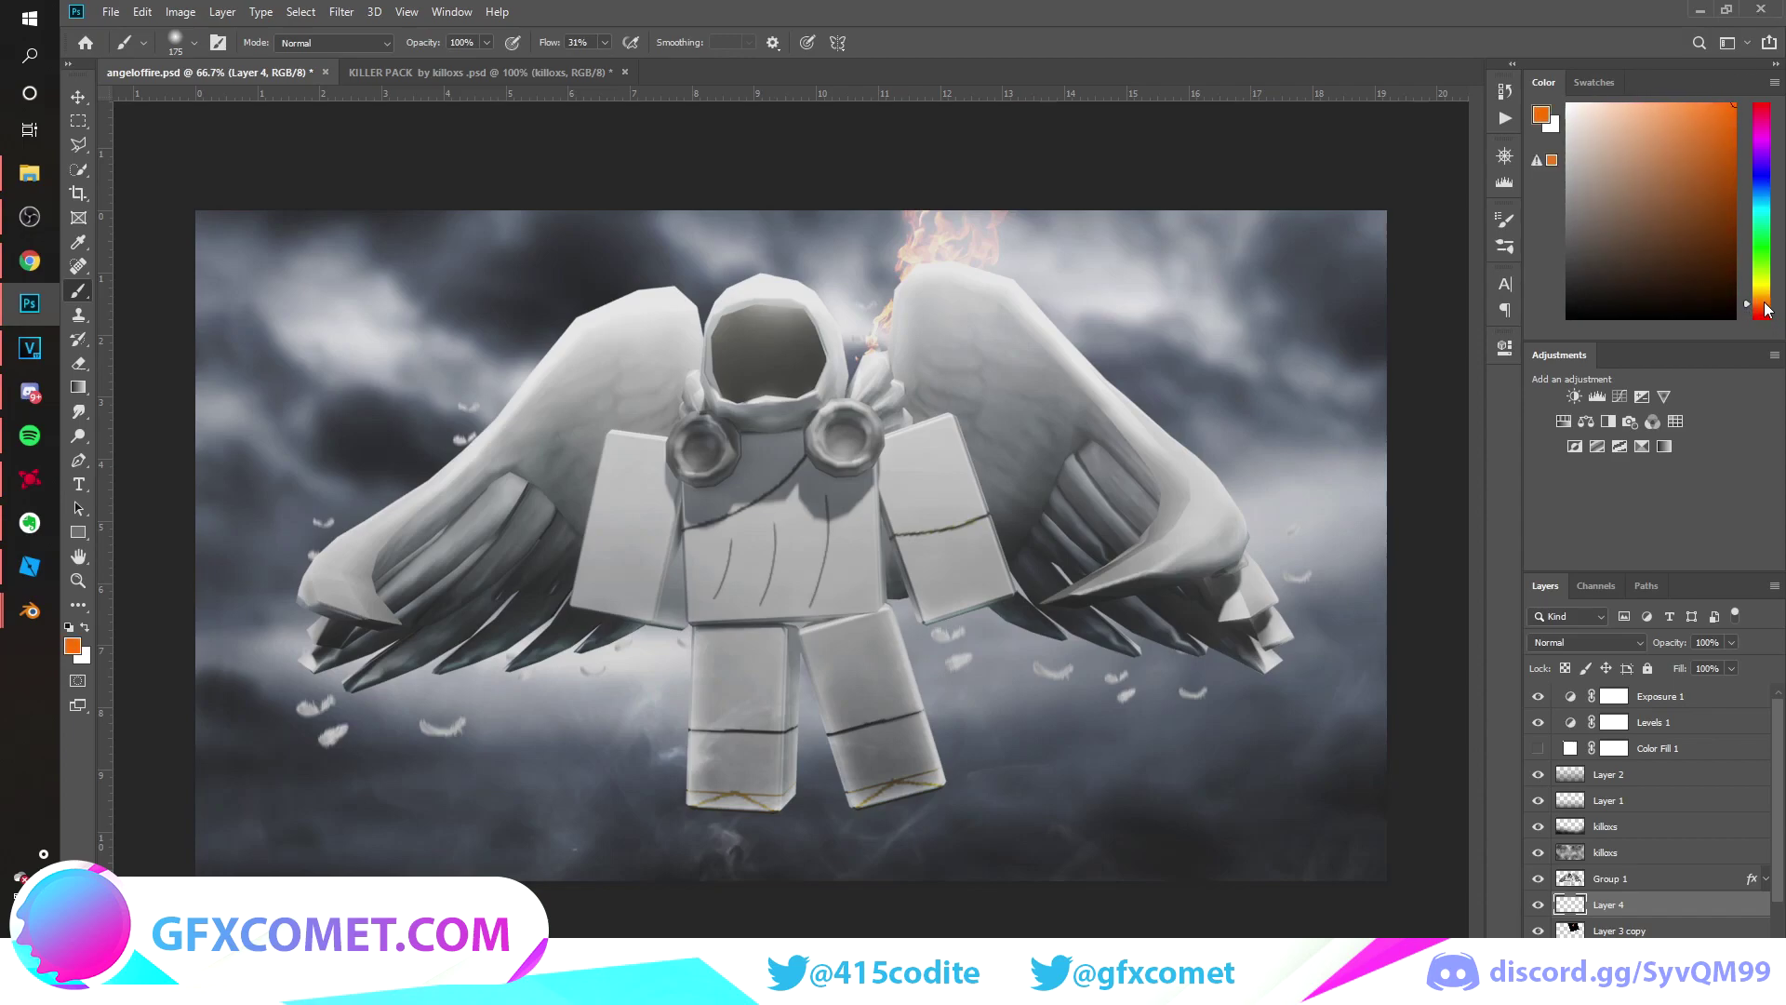
click(1730, 253)
click(1763, 304)
key(bracketright)
key(bracketright)
key(bracketright)
key(bracketright)
key(bracketright)
key(bracketright)
key(bracketright)
key(bracketright)
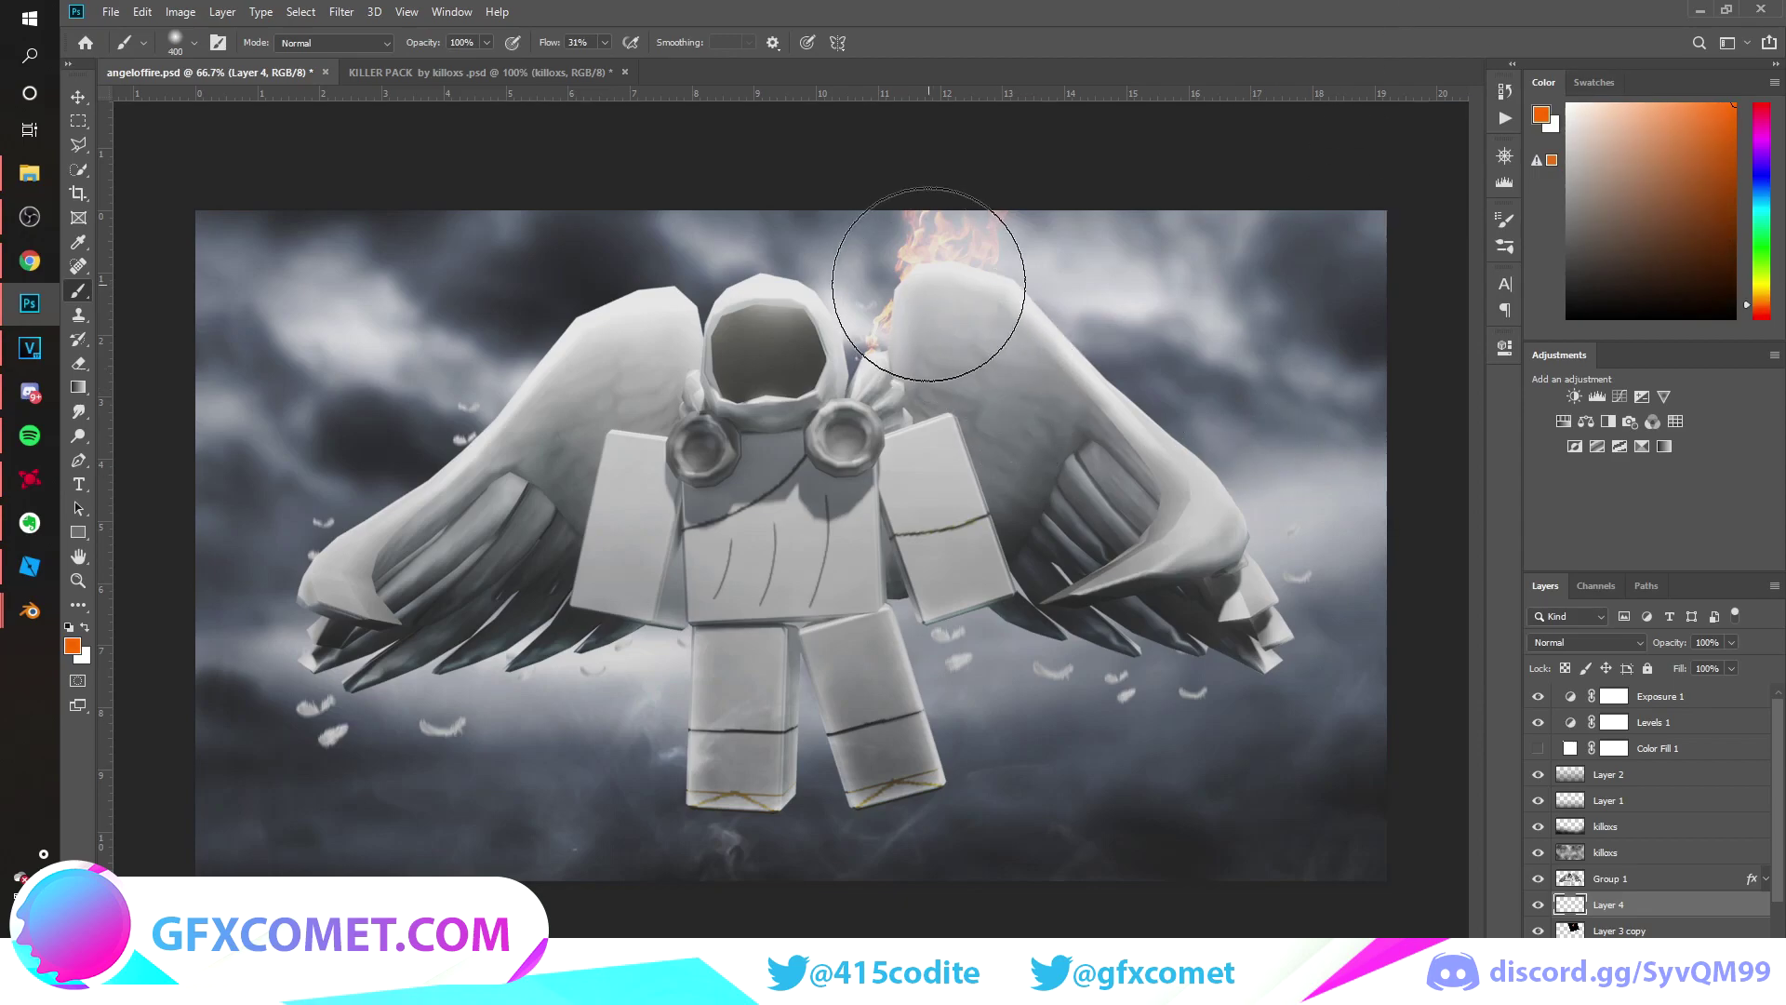
click(931, 283)
key(bracketright)
Blend the orange glow layer behind the angel as Overlay at 58% opacity.
key(v)
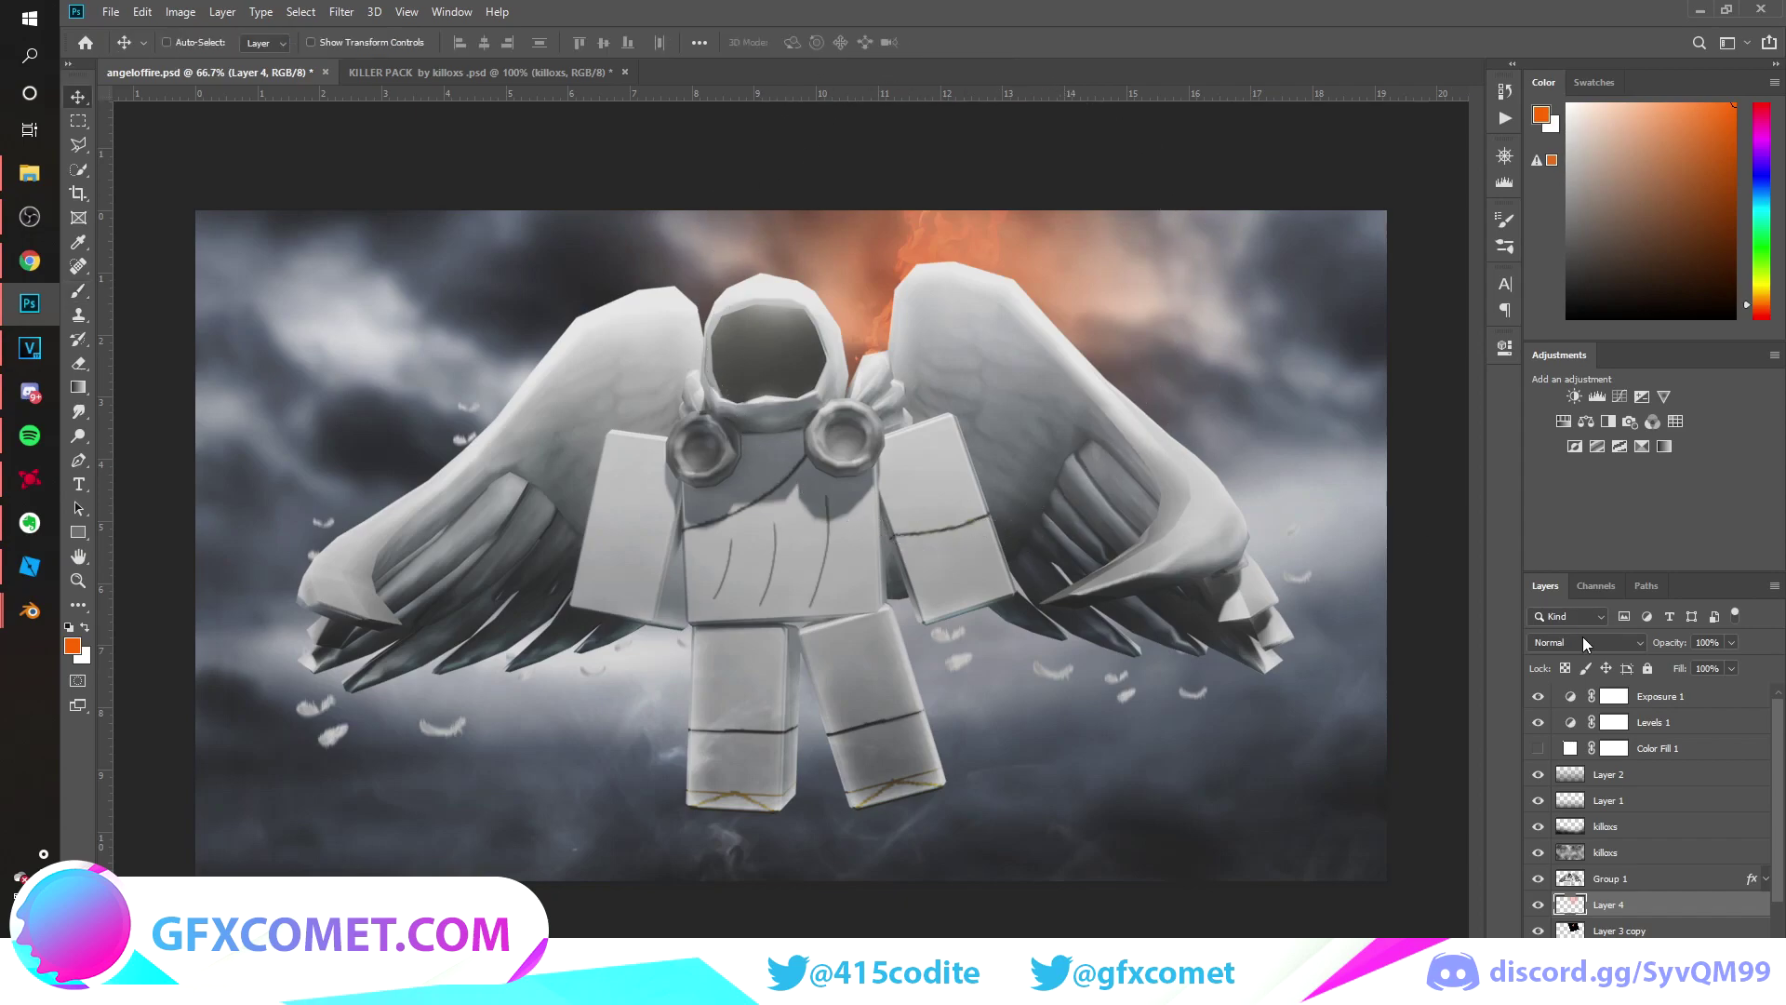
click(1598, 640)
click(1581, 765)
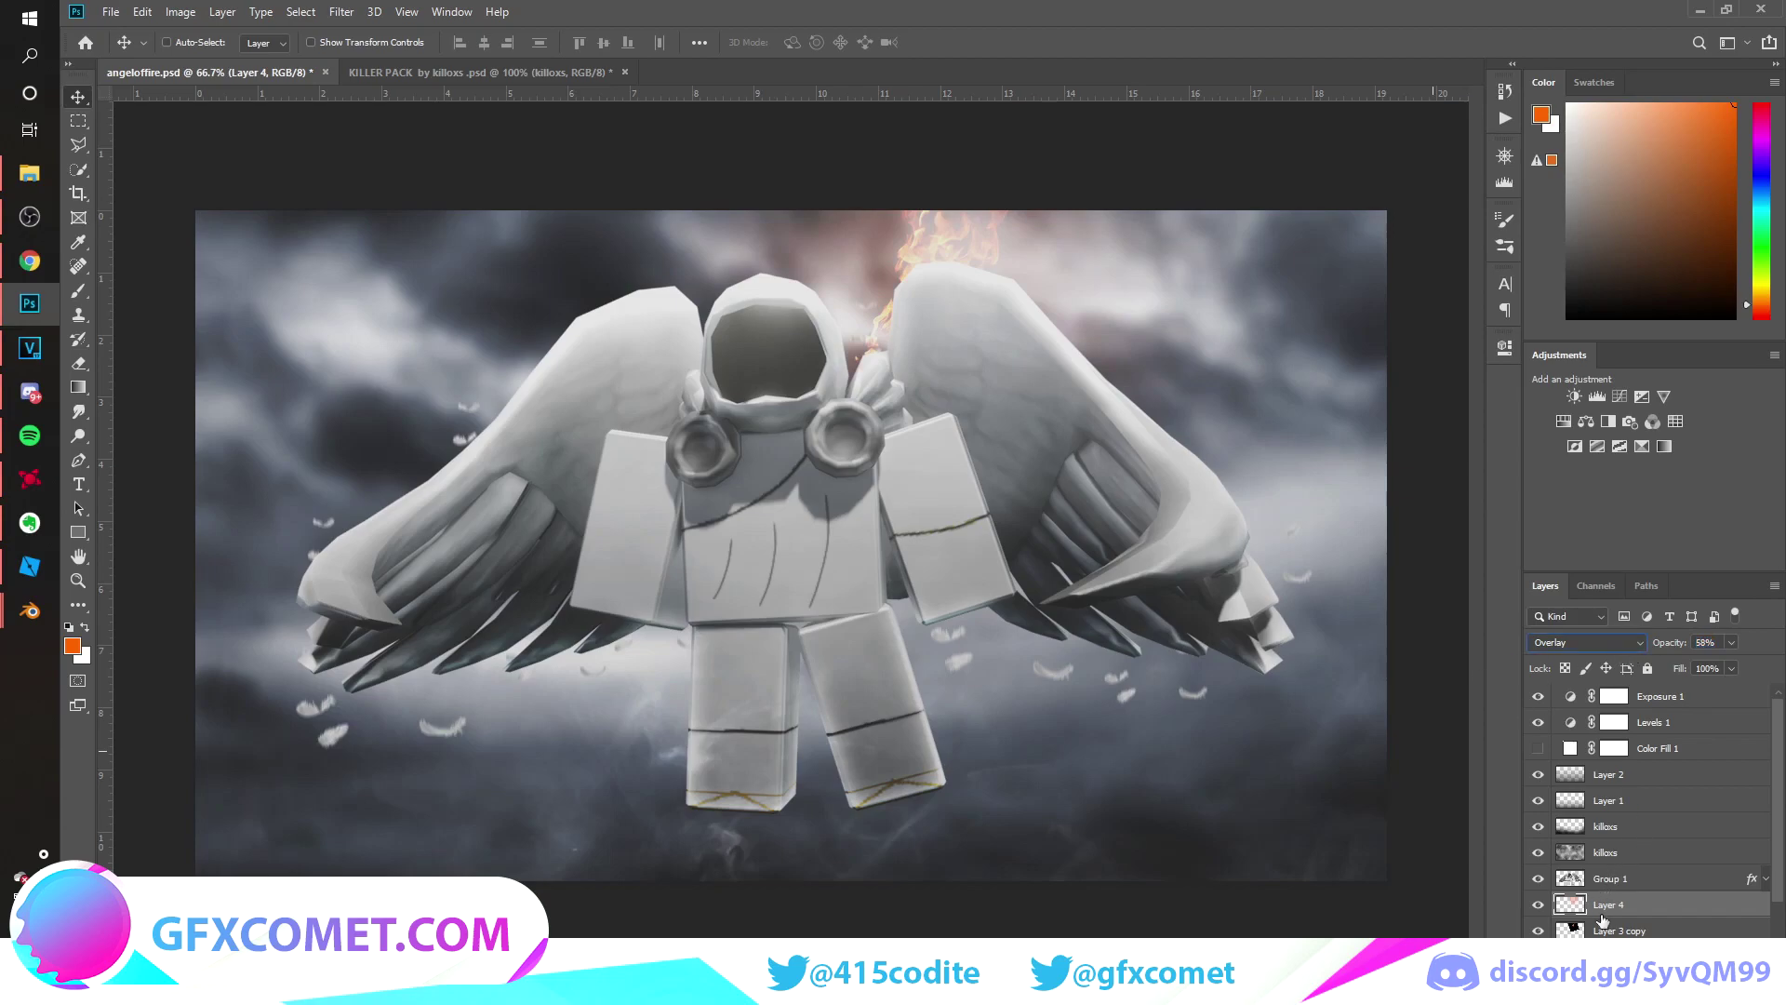
Duplicate the flame above the angel as Linear Dodge (Add) at 33% opacity, erasing the part that covers the wing.
click(1572, 928)
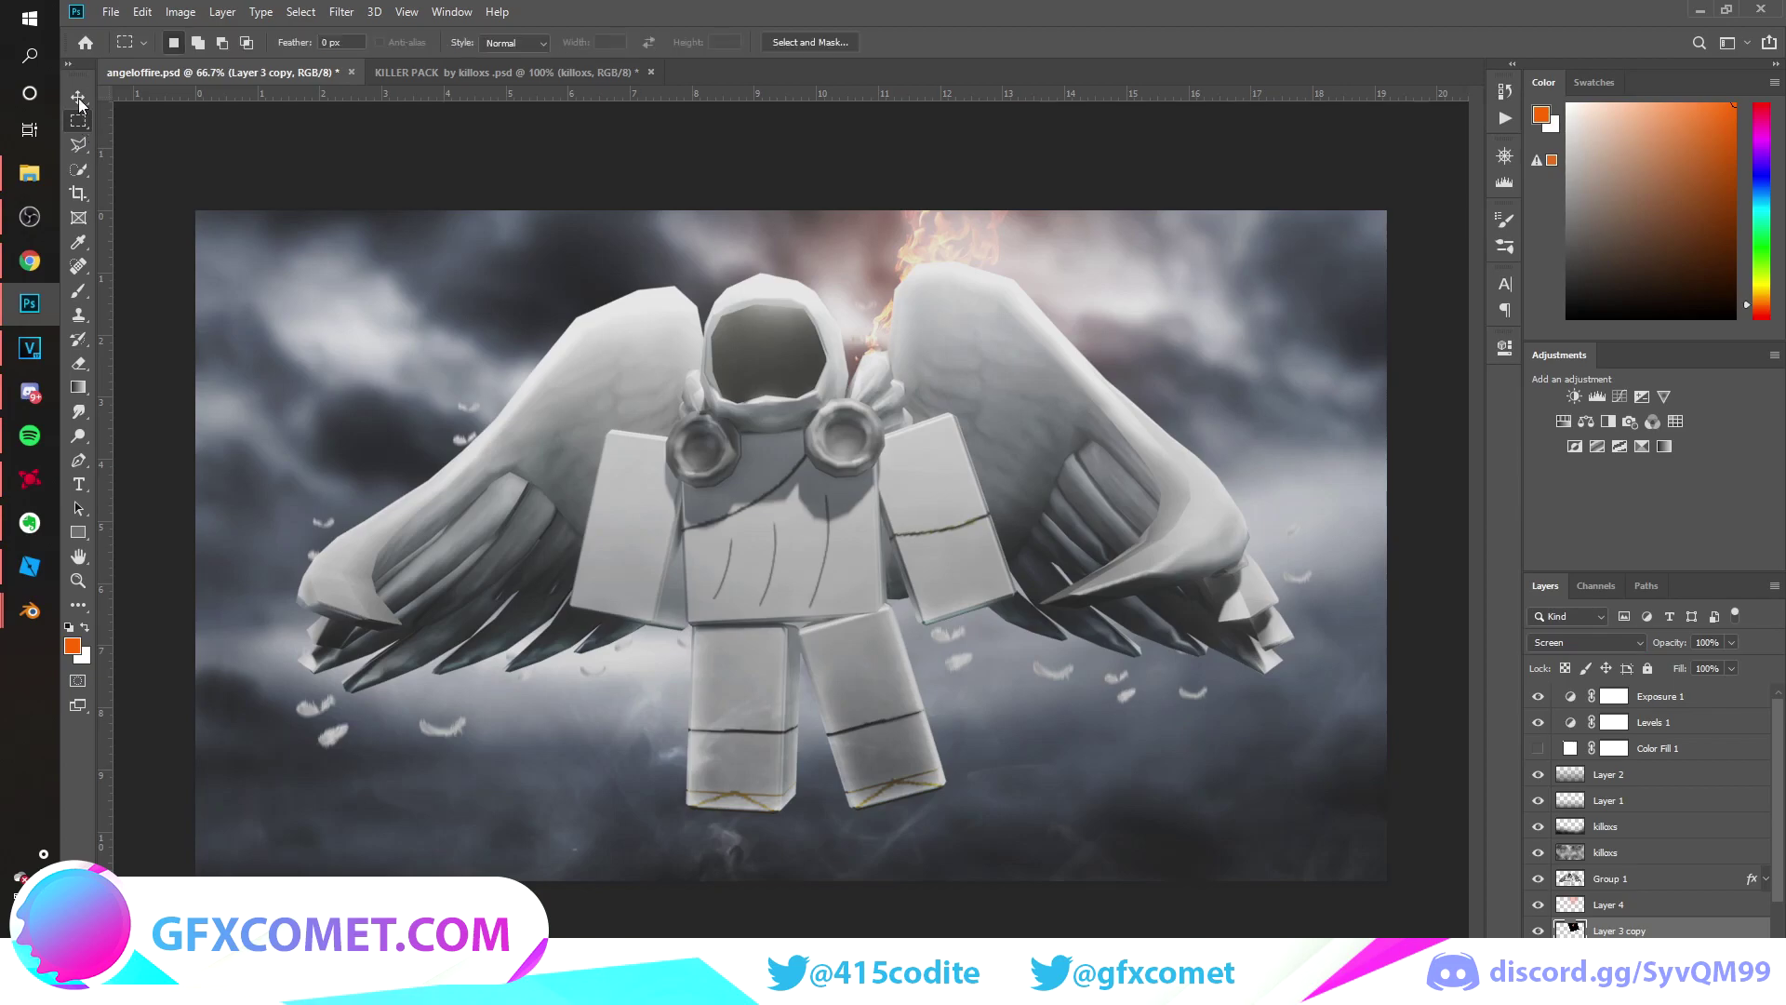
alt+drag(1648, 916, 1637, 869)
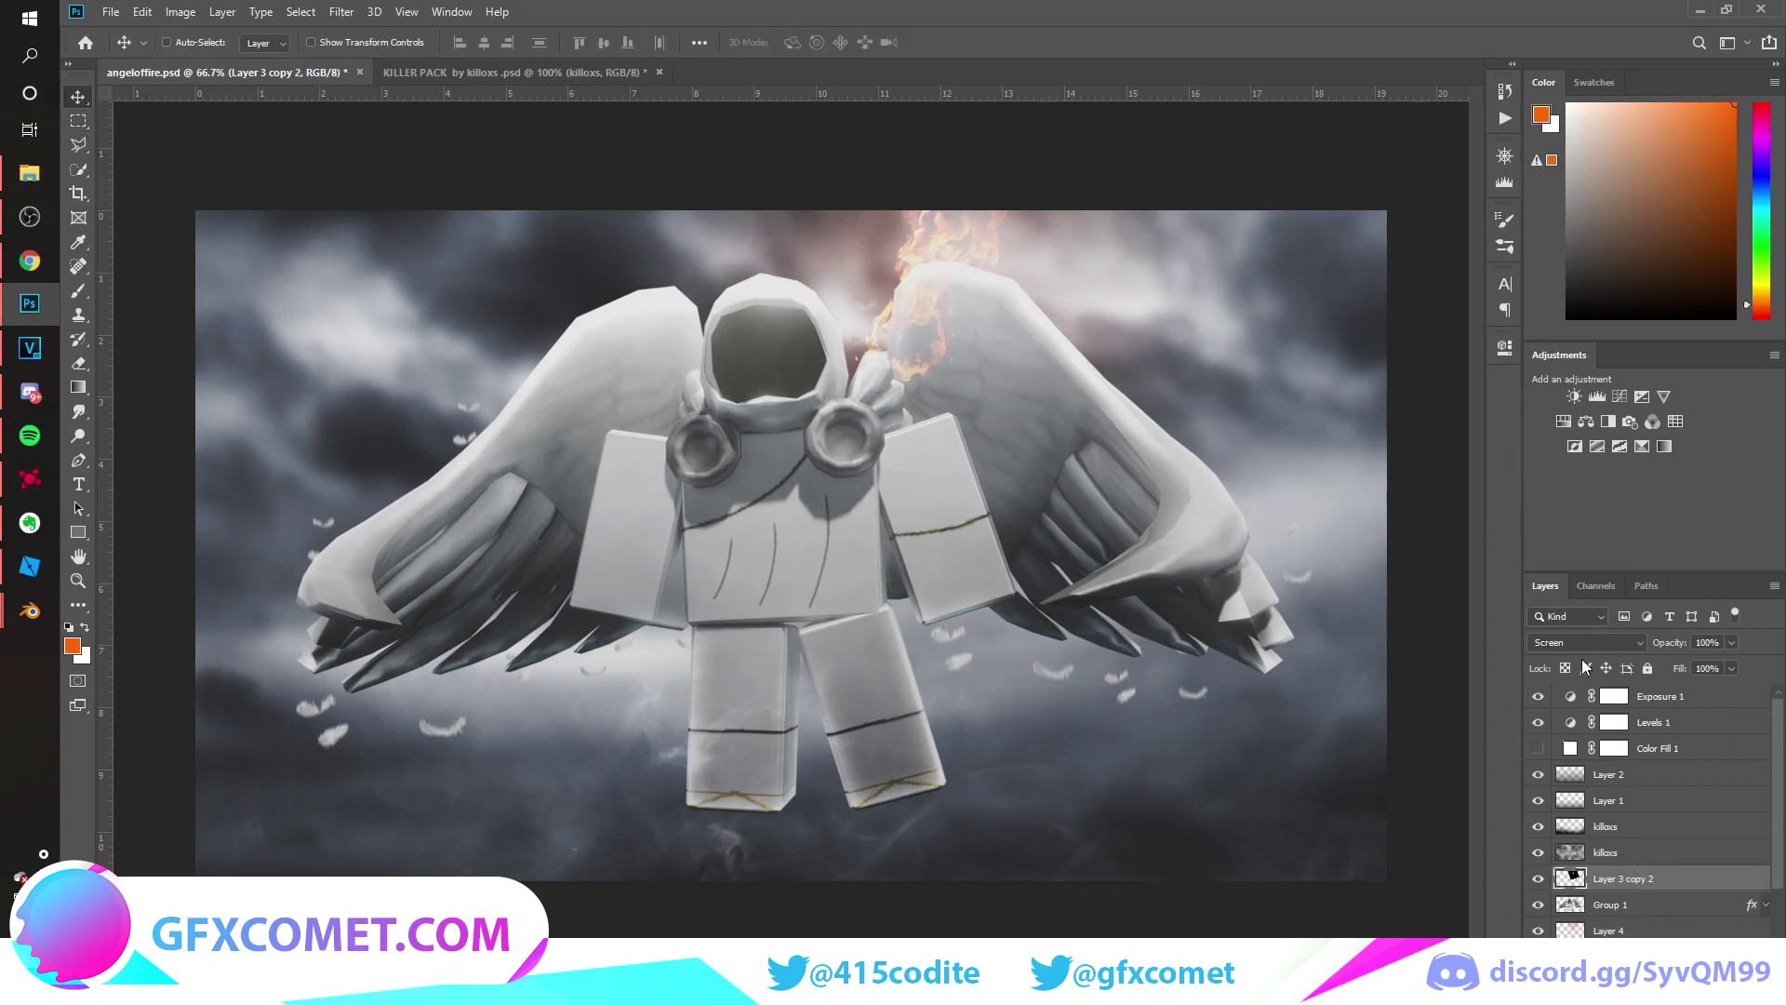
click(1612, 643)
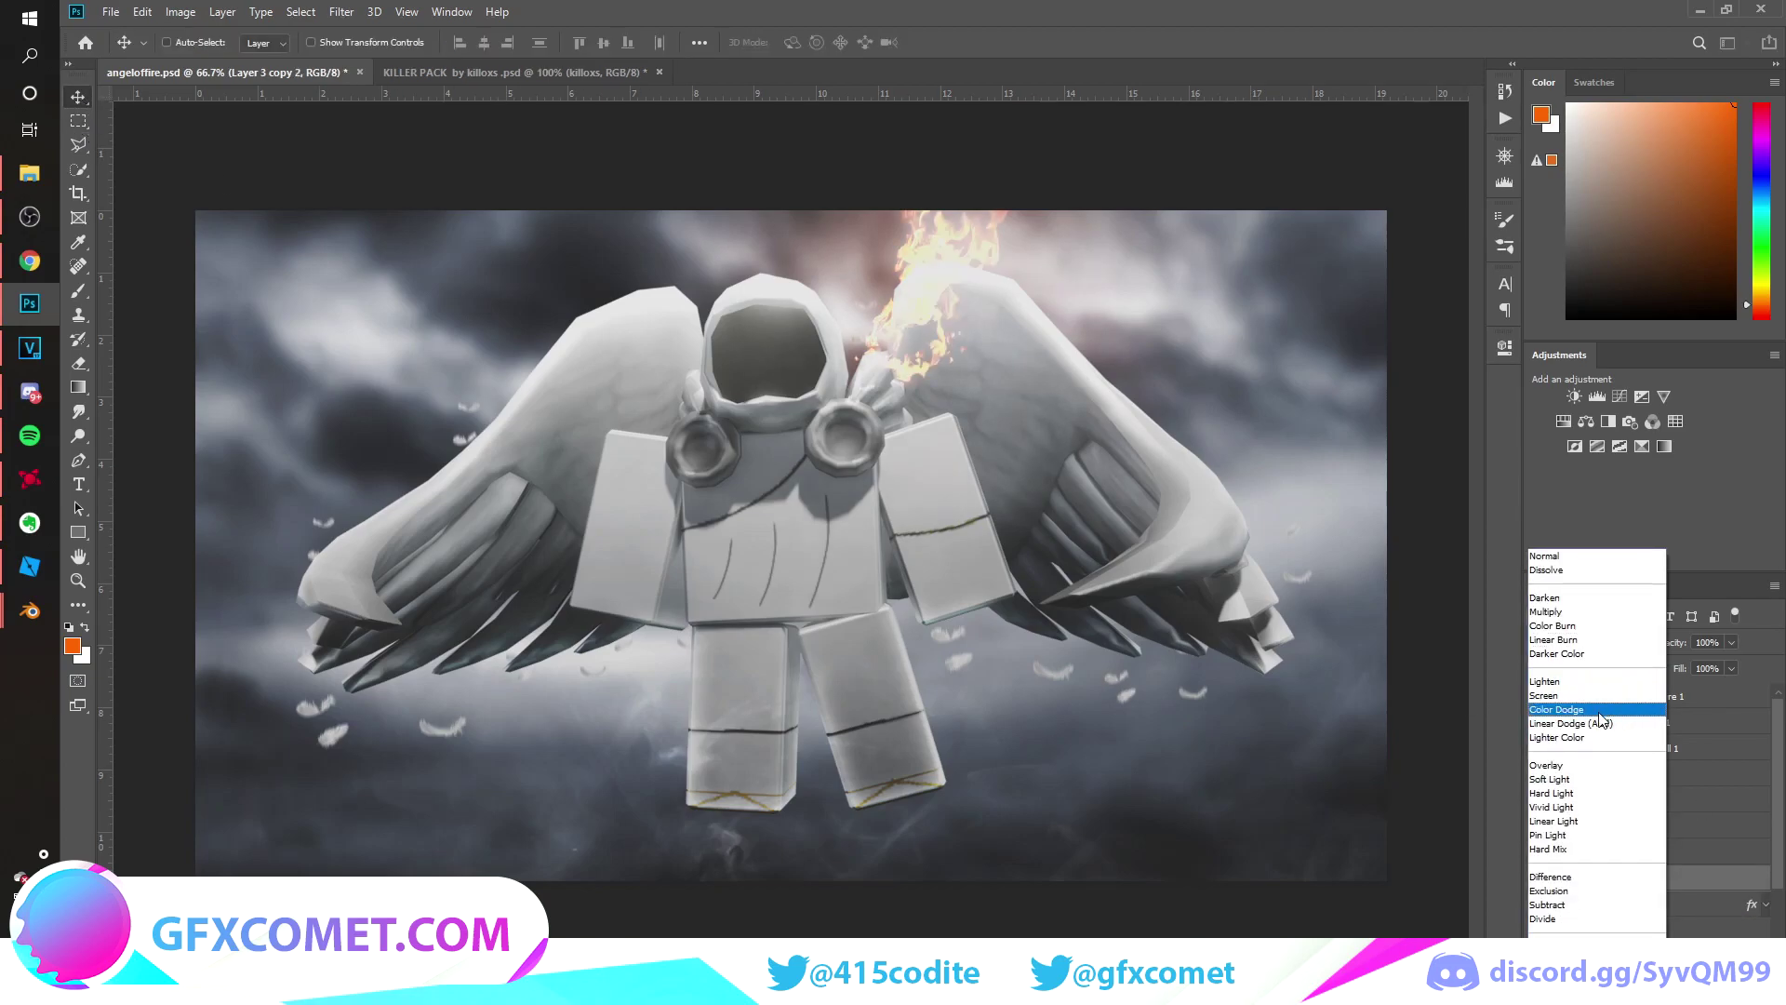
click(1600, 730)
drag(1670, 651, 1406, 651)
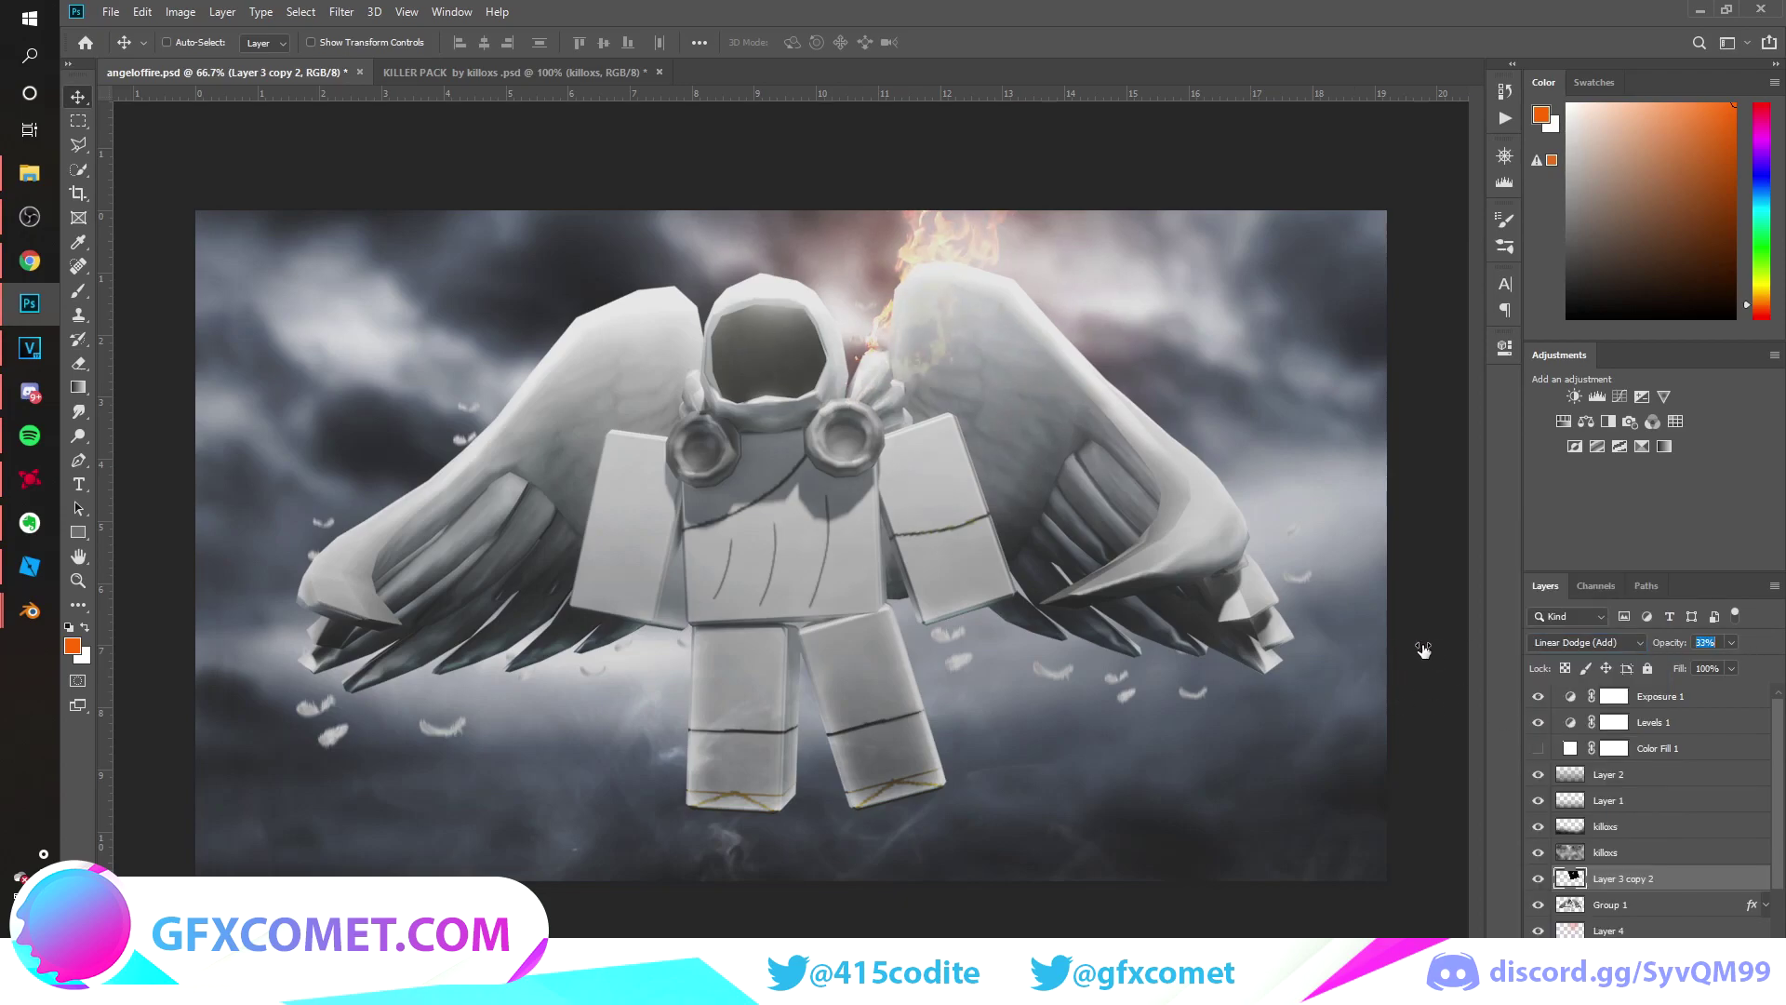
key(e)
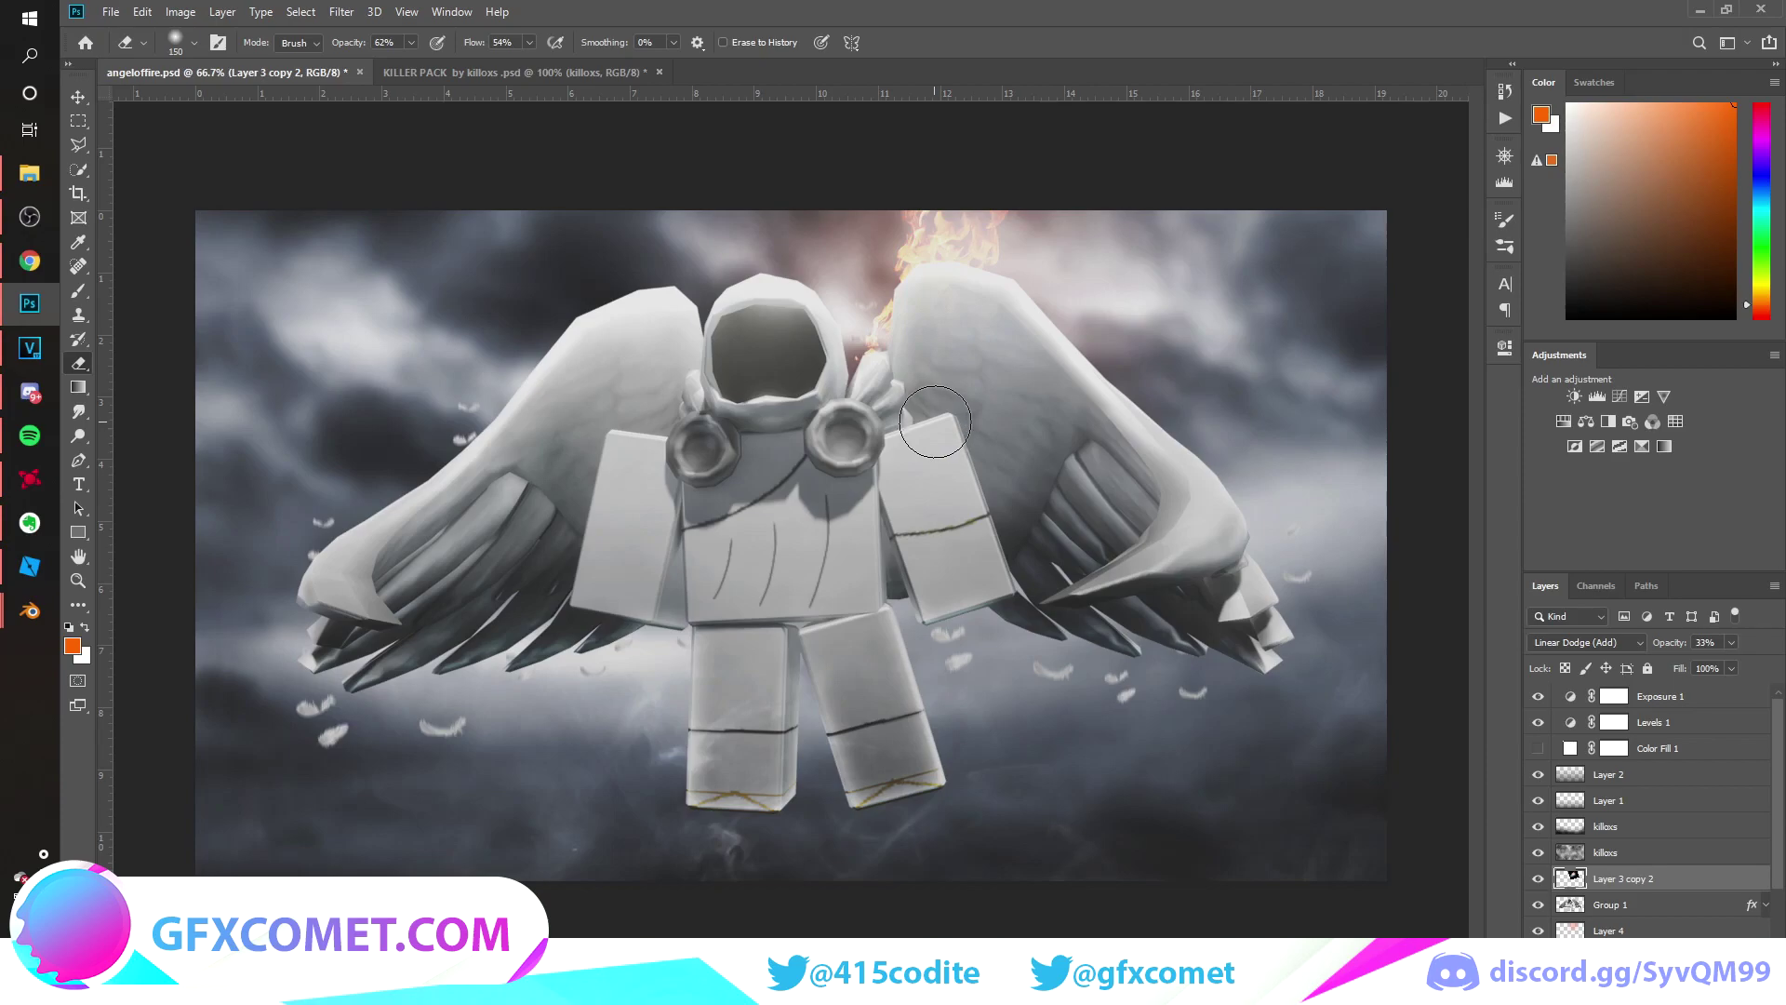
Add a new layer and paint a soft orange glow over the flame and the right-hand wing's upper inner edge using a 300-pixel brush.
key(v)
key(ctrl+shift+alt+n)
key(b)
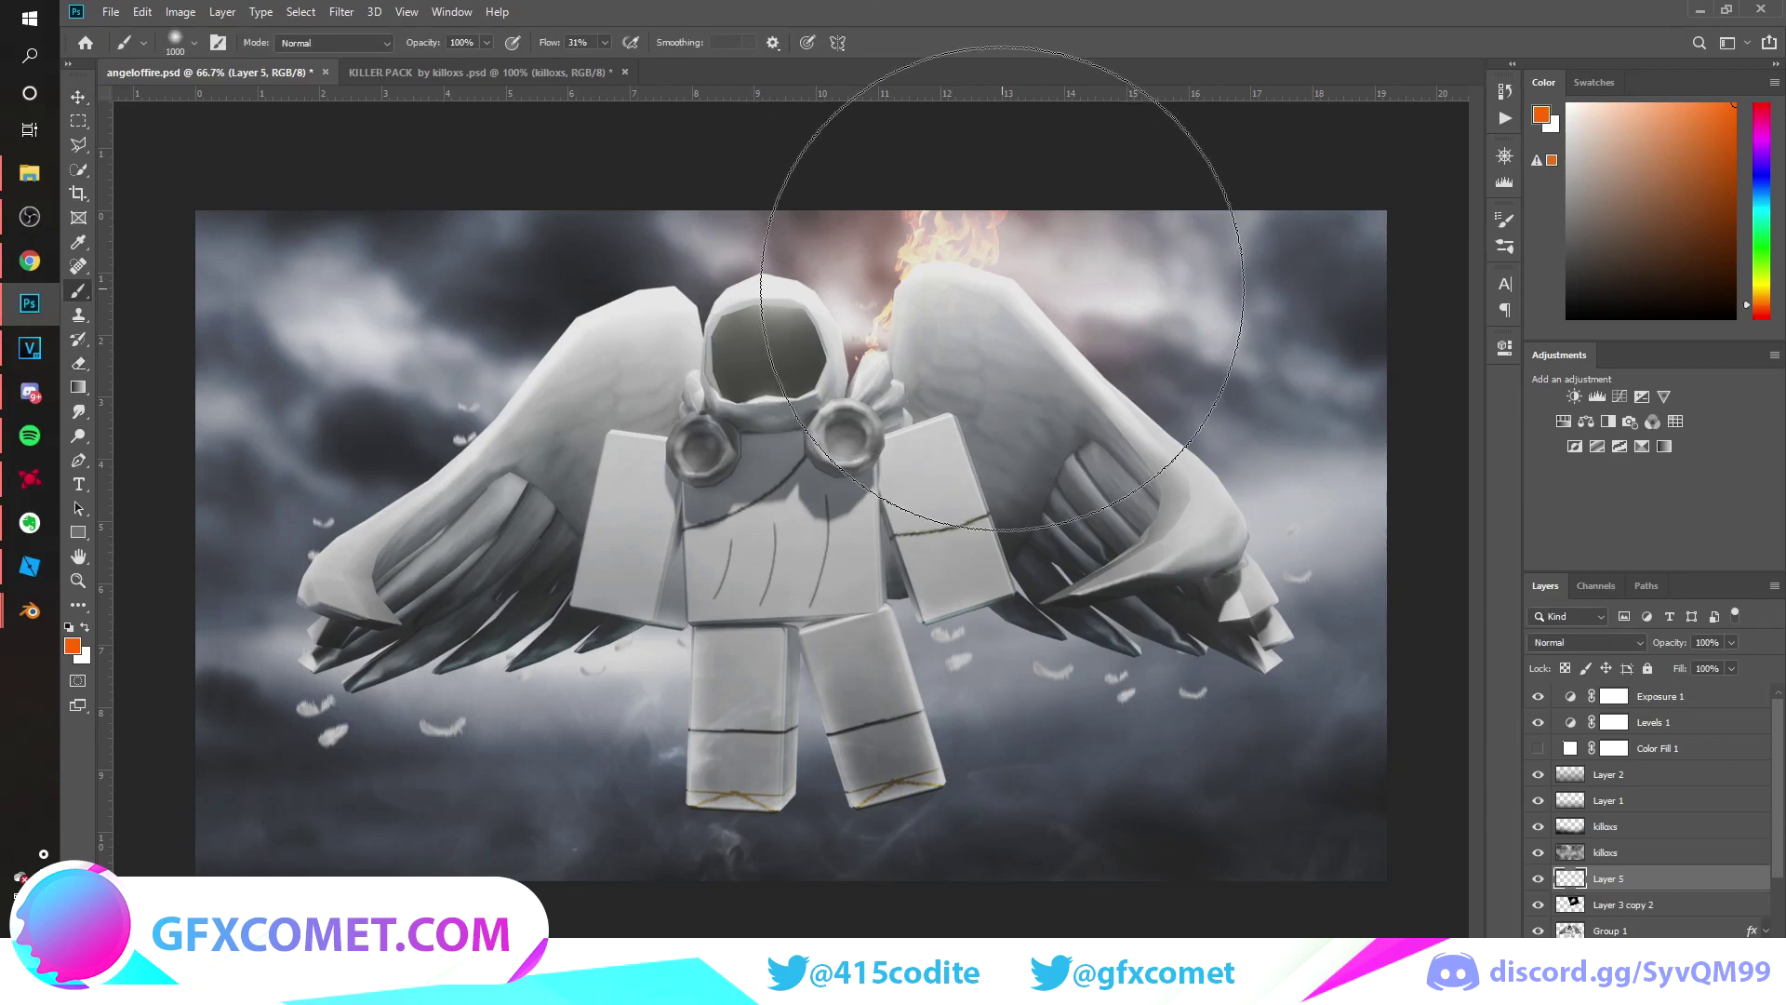
key(bracketleft)
key(bracketleft)
key(bracketleft)
key(bracketleft)
key(bracketleft)
key(bracketleft)
key(bracketleft)
key(bracketleft)
key(bracketleft)
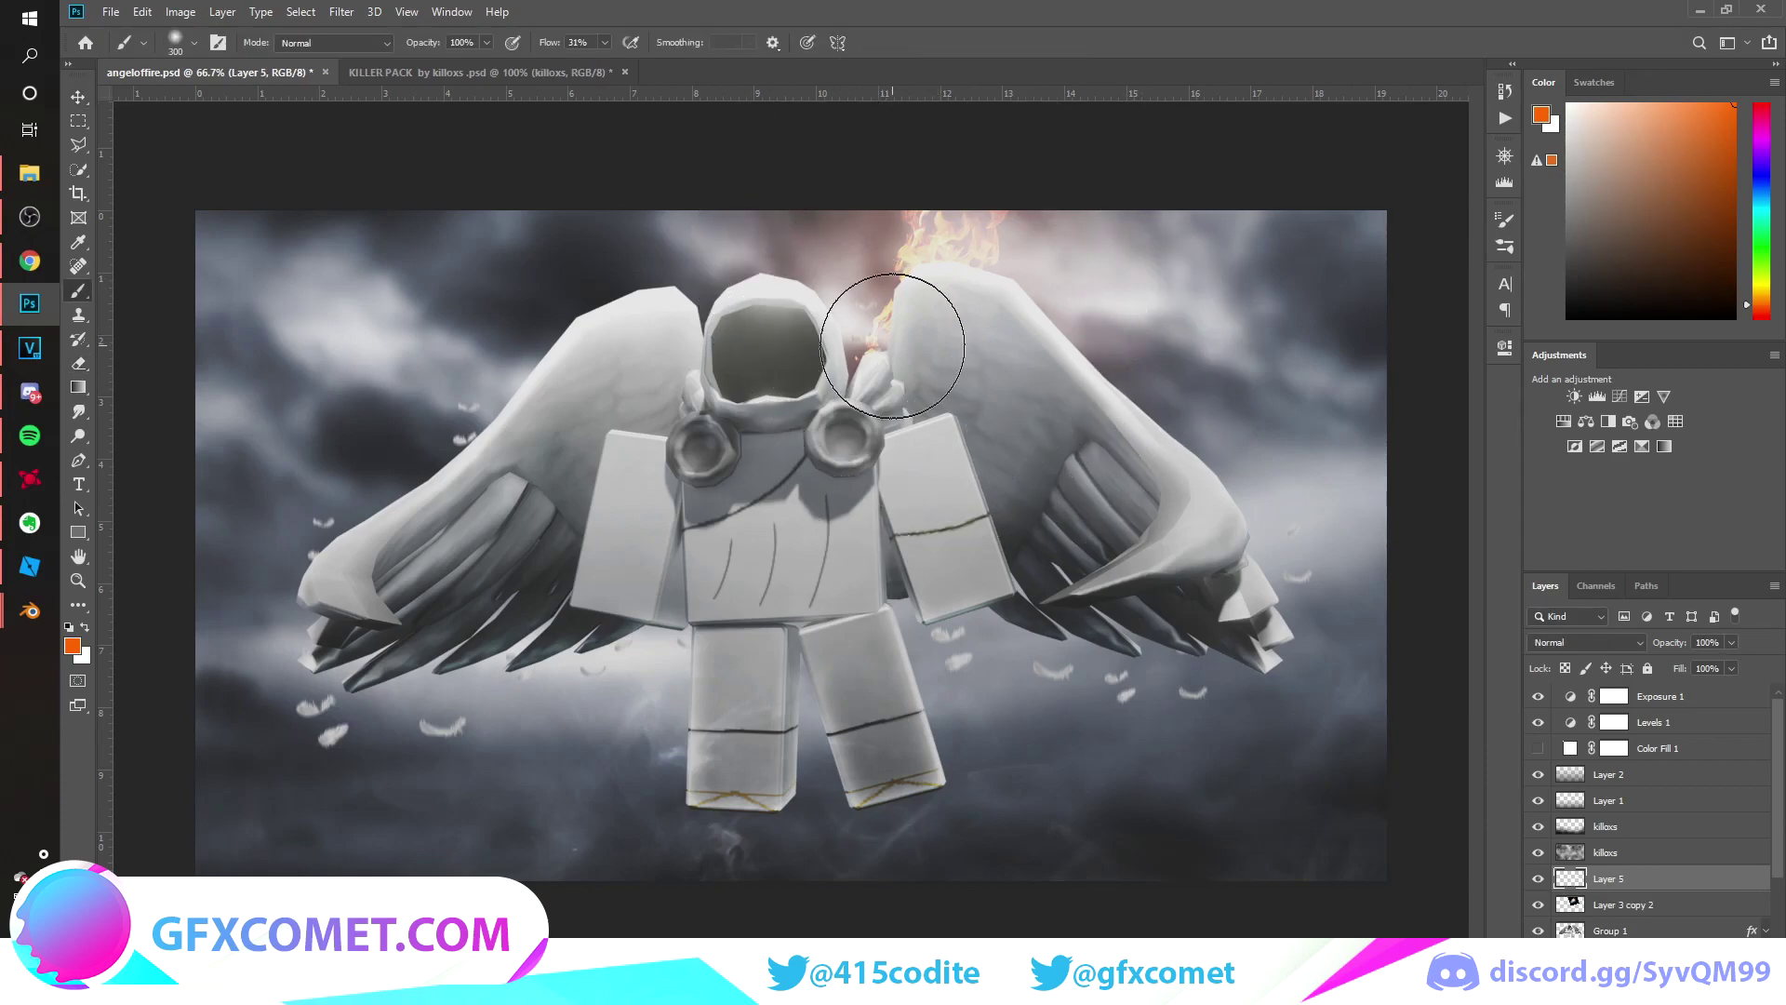
mouse_move(889, 357)
mouse_down()
mouse_move(969, 281)
mouse_move(897, 240)
mouse_move(972, 265)
mouse_up()
Set the new glow layer over the right-hand wing to Screen at 40% opacity.
key(v)
click(1581, 644)
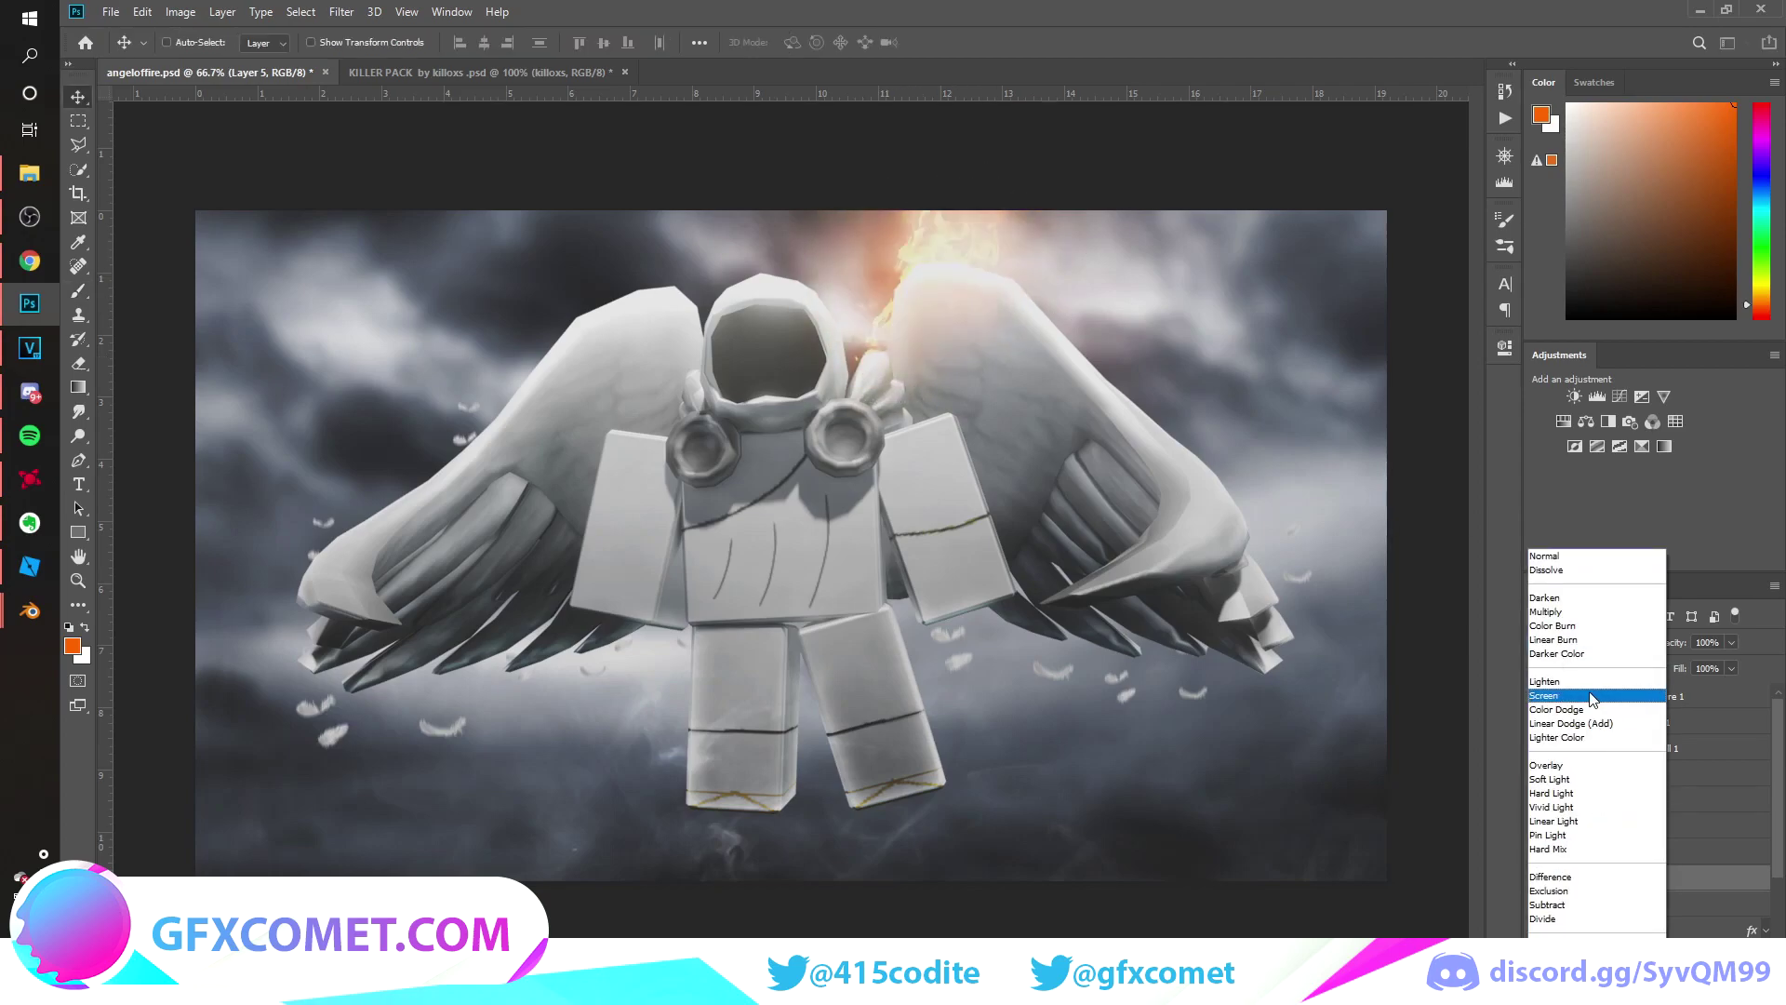
click(1593, 700)
drag(1644, 654, 1359, 657)
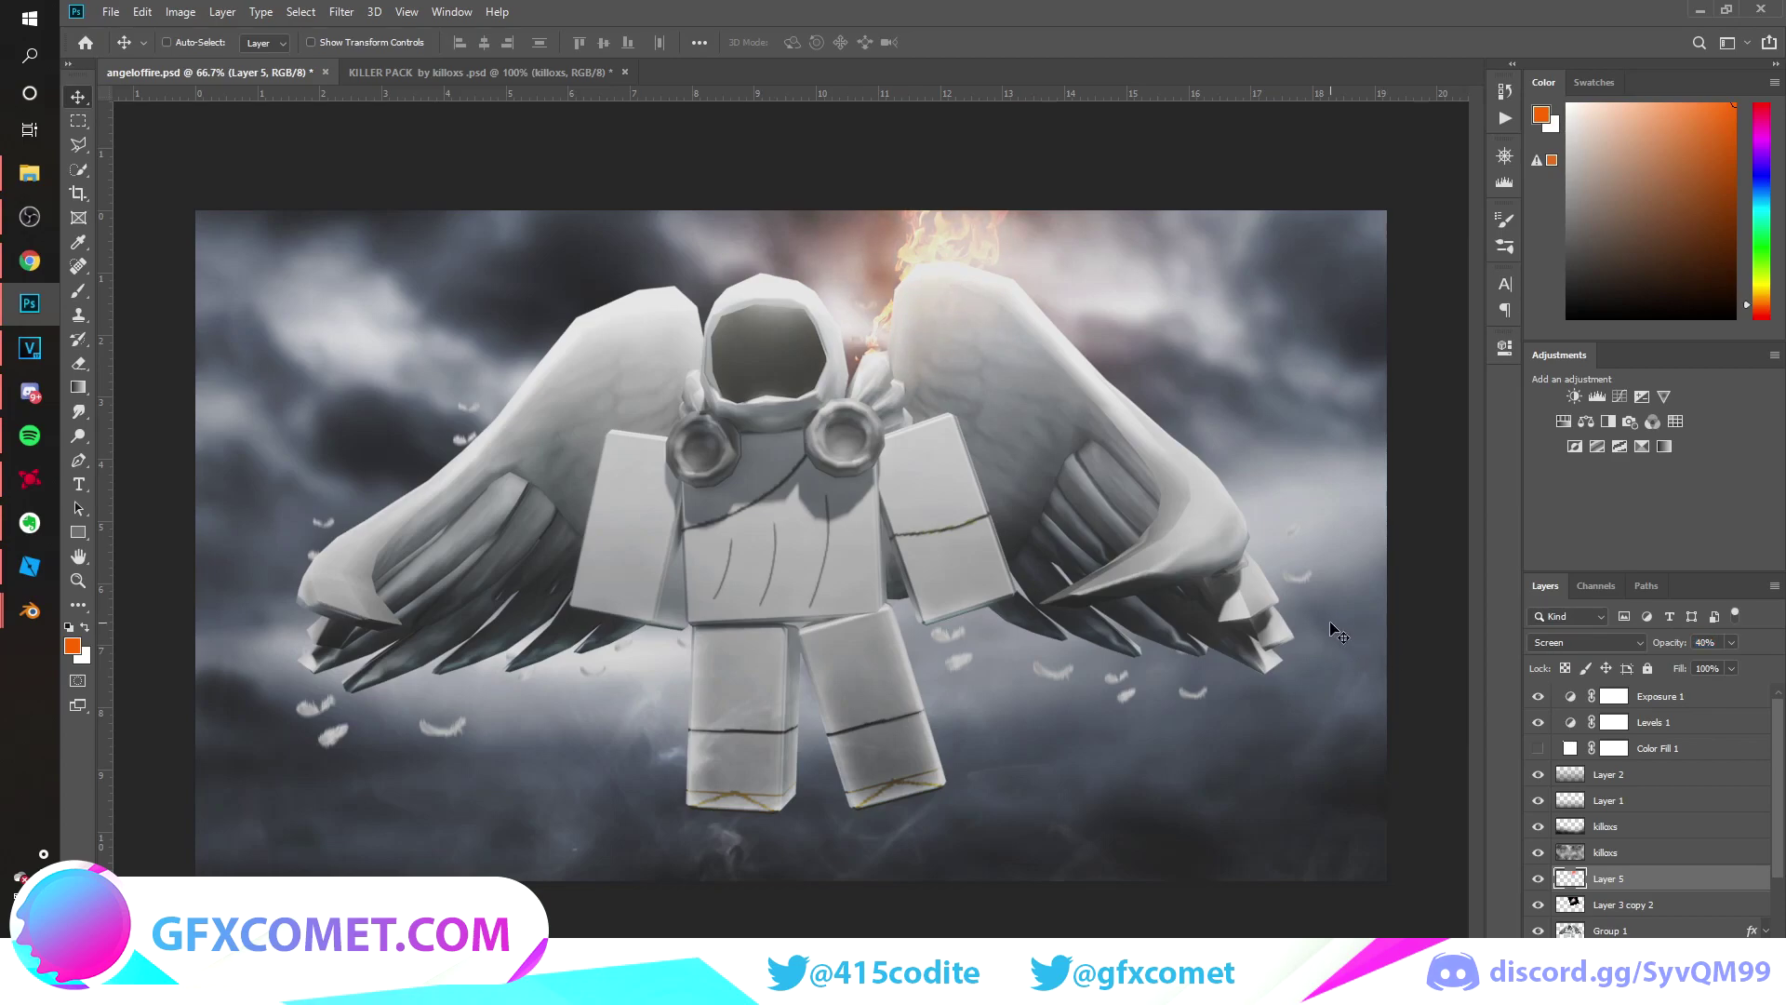
Duplicate the glow layer over the right-hand wing and set the copy's blend mode to Overlay.
key(ctrl+j)
click(1576, 644)
click(1589, 763)
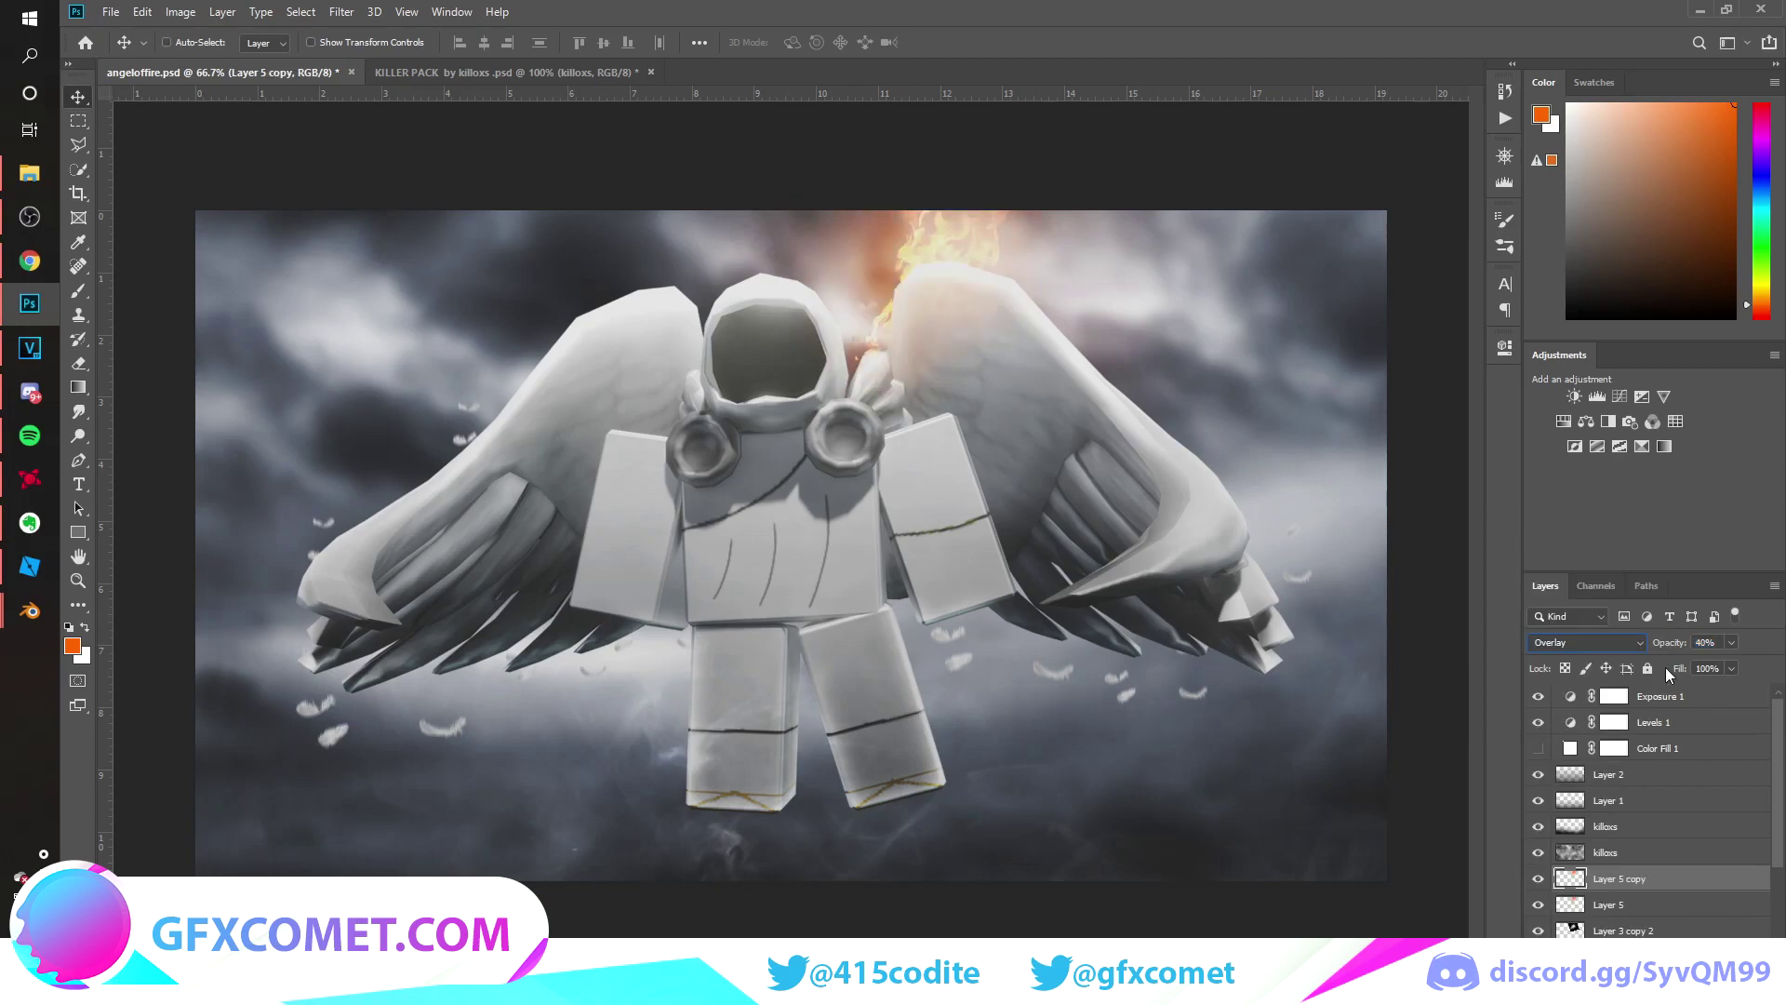
Place a horizontally flipped copy of the fire group on the left-hand shoulder ring and move the original onto the right-hand ring.
drag(1101, 531, 1101, 536)
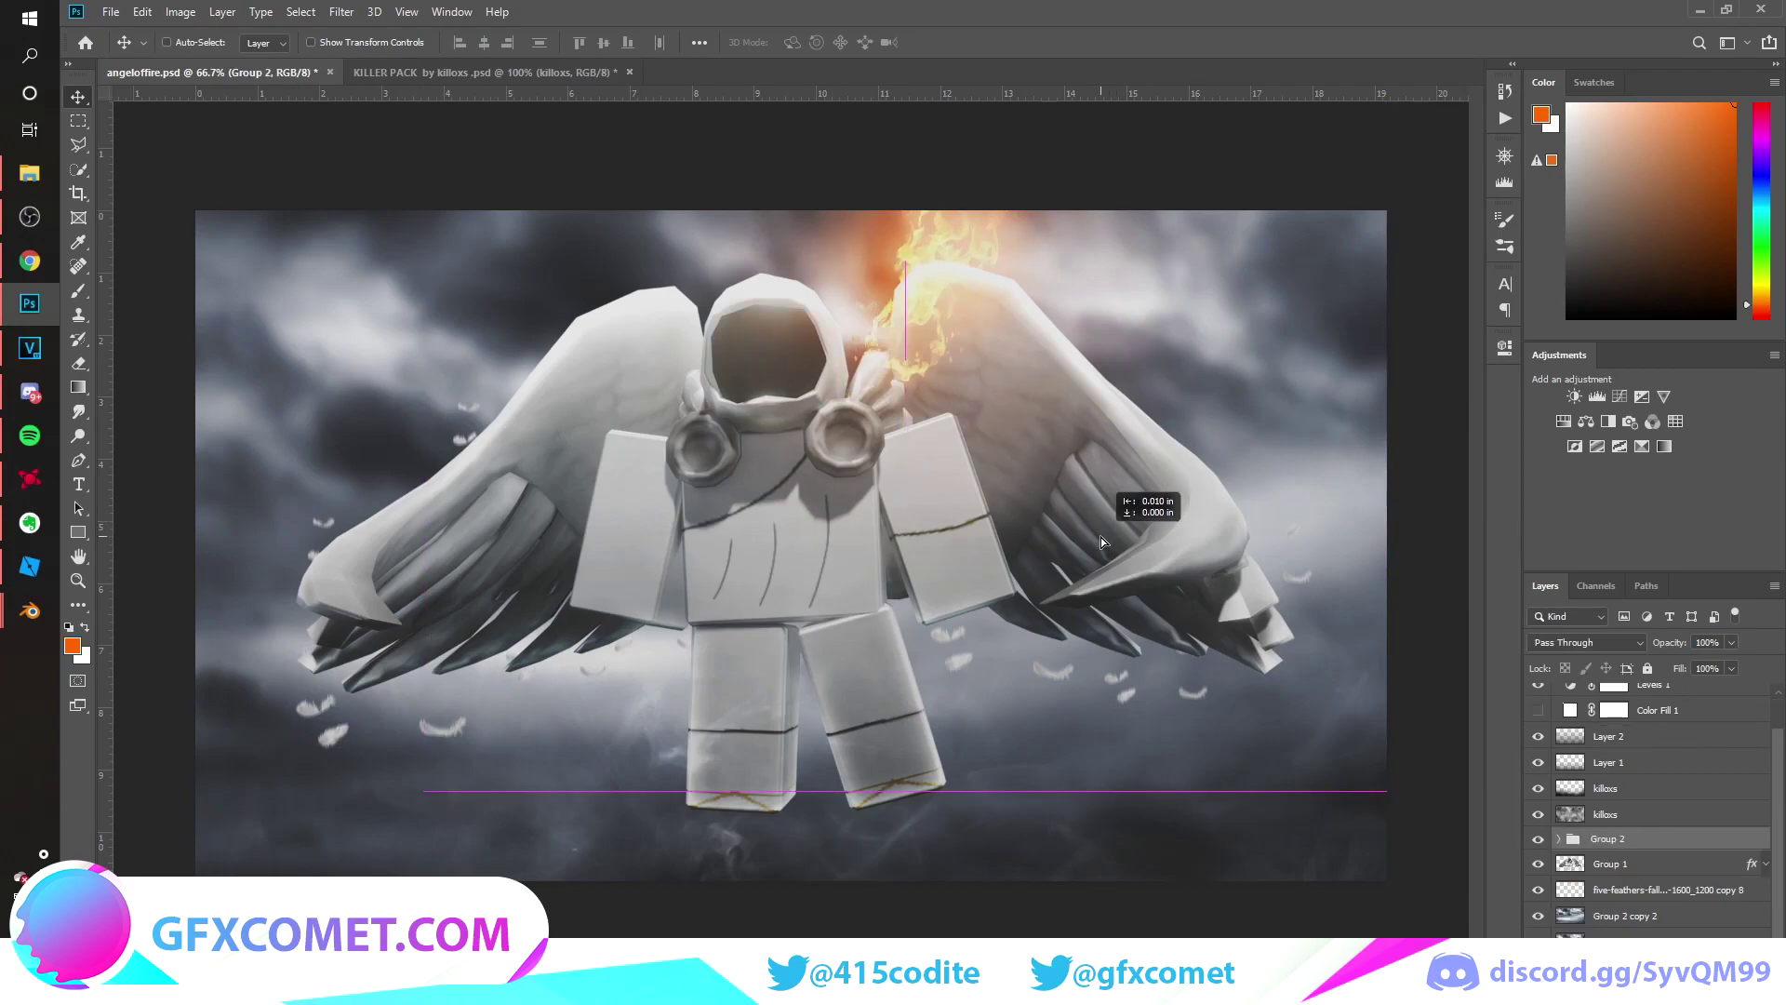
alt+drag(1029, 303, 764, 281)
key(ctrl+t)
right_click(680, 277)
click(823, 522)
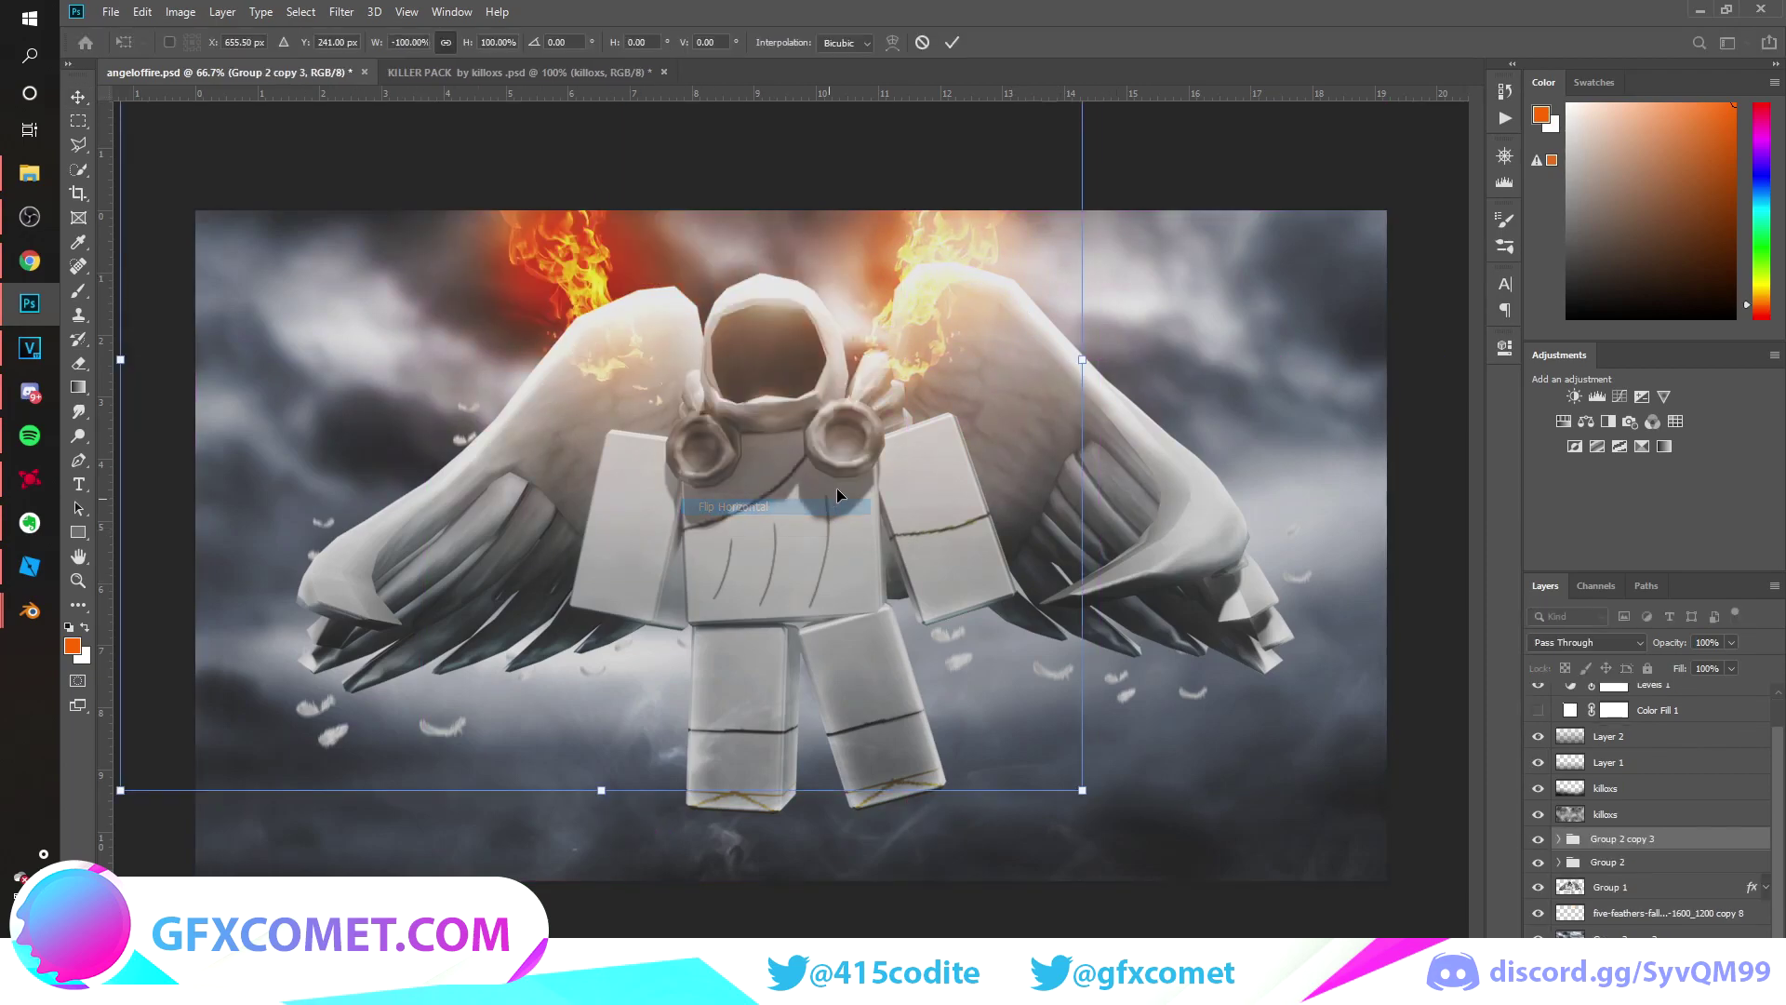
key(Return)
drag(781, 343, 881, 456)
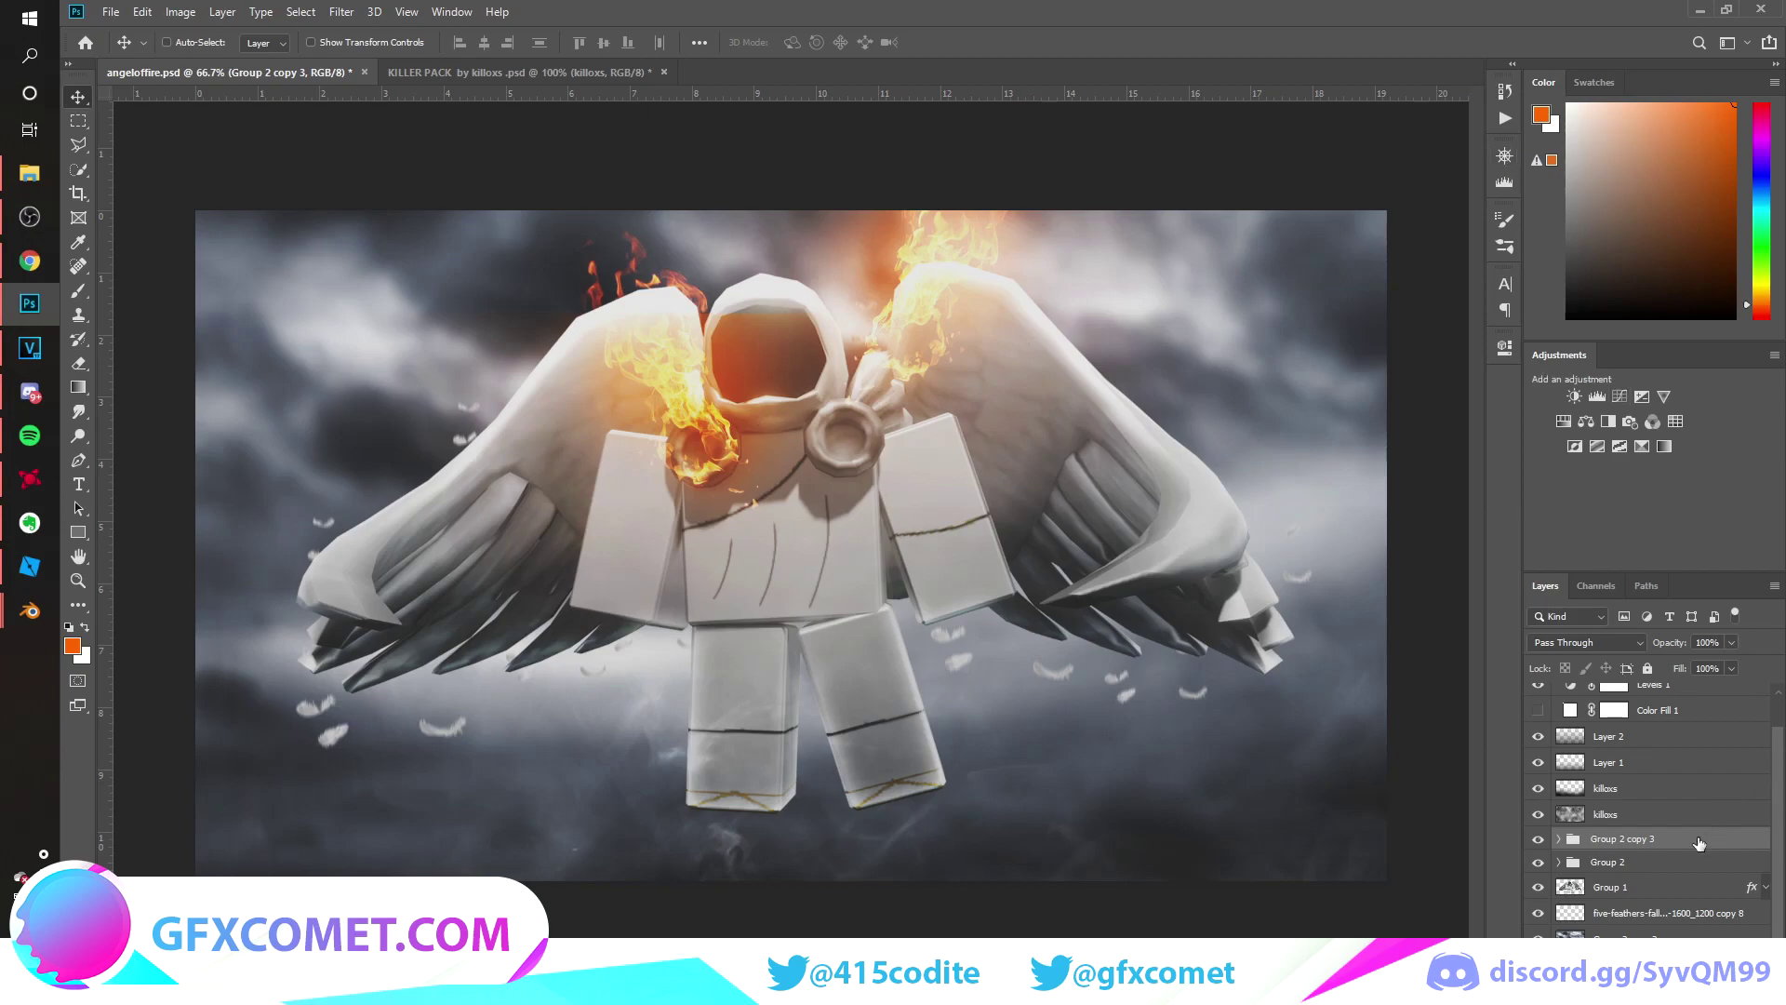
click(1637, 862)
drag(1085, 462, 1022, 555)
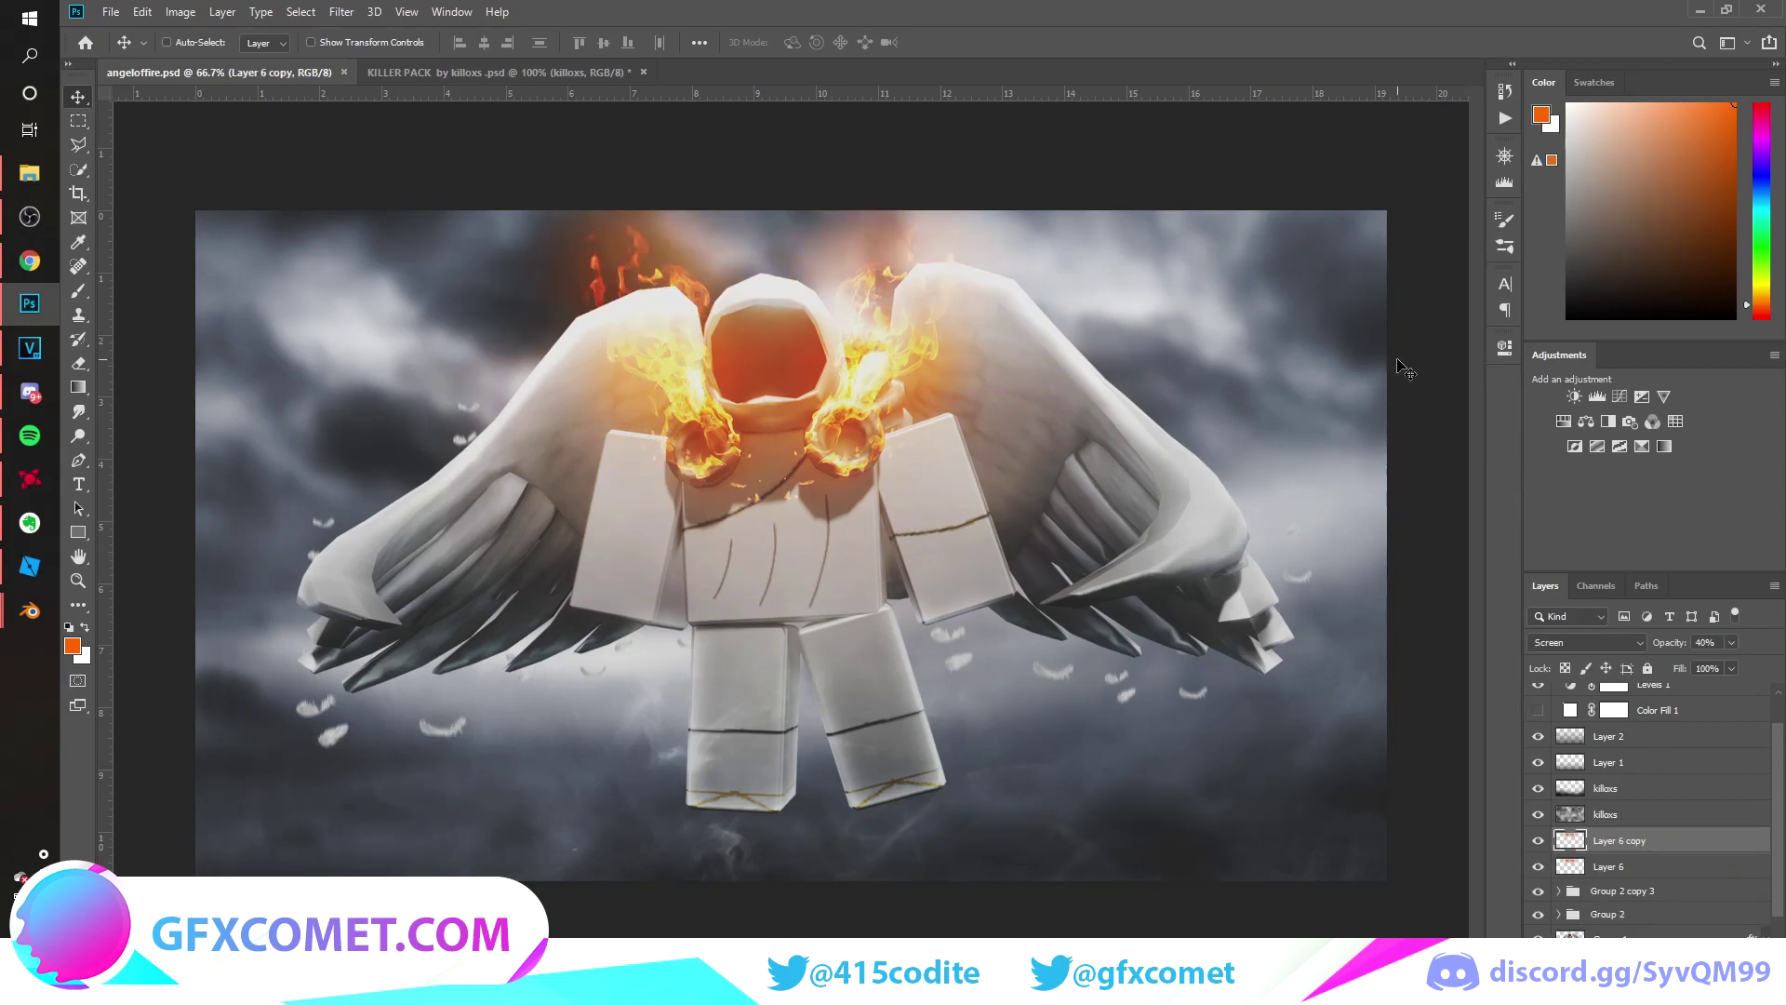
Add the large flame image above the Exposure 1 layer, scale it down and place it over the left-hand wing tip.
scroll(1586, 713, up, 1)
click(1666, 702)
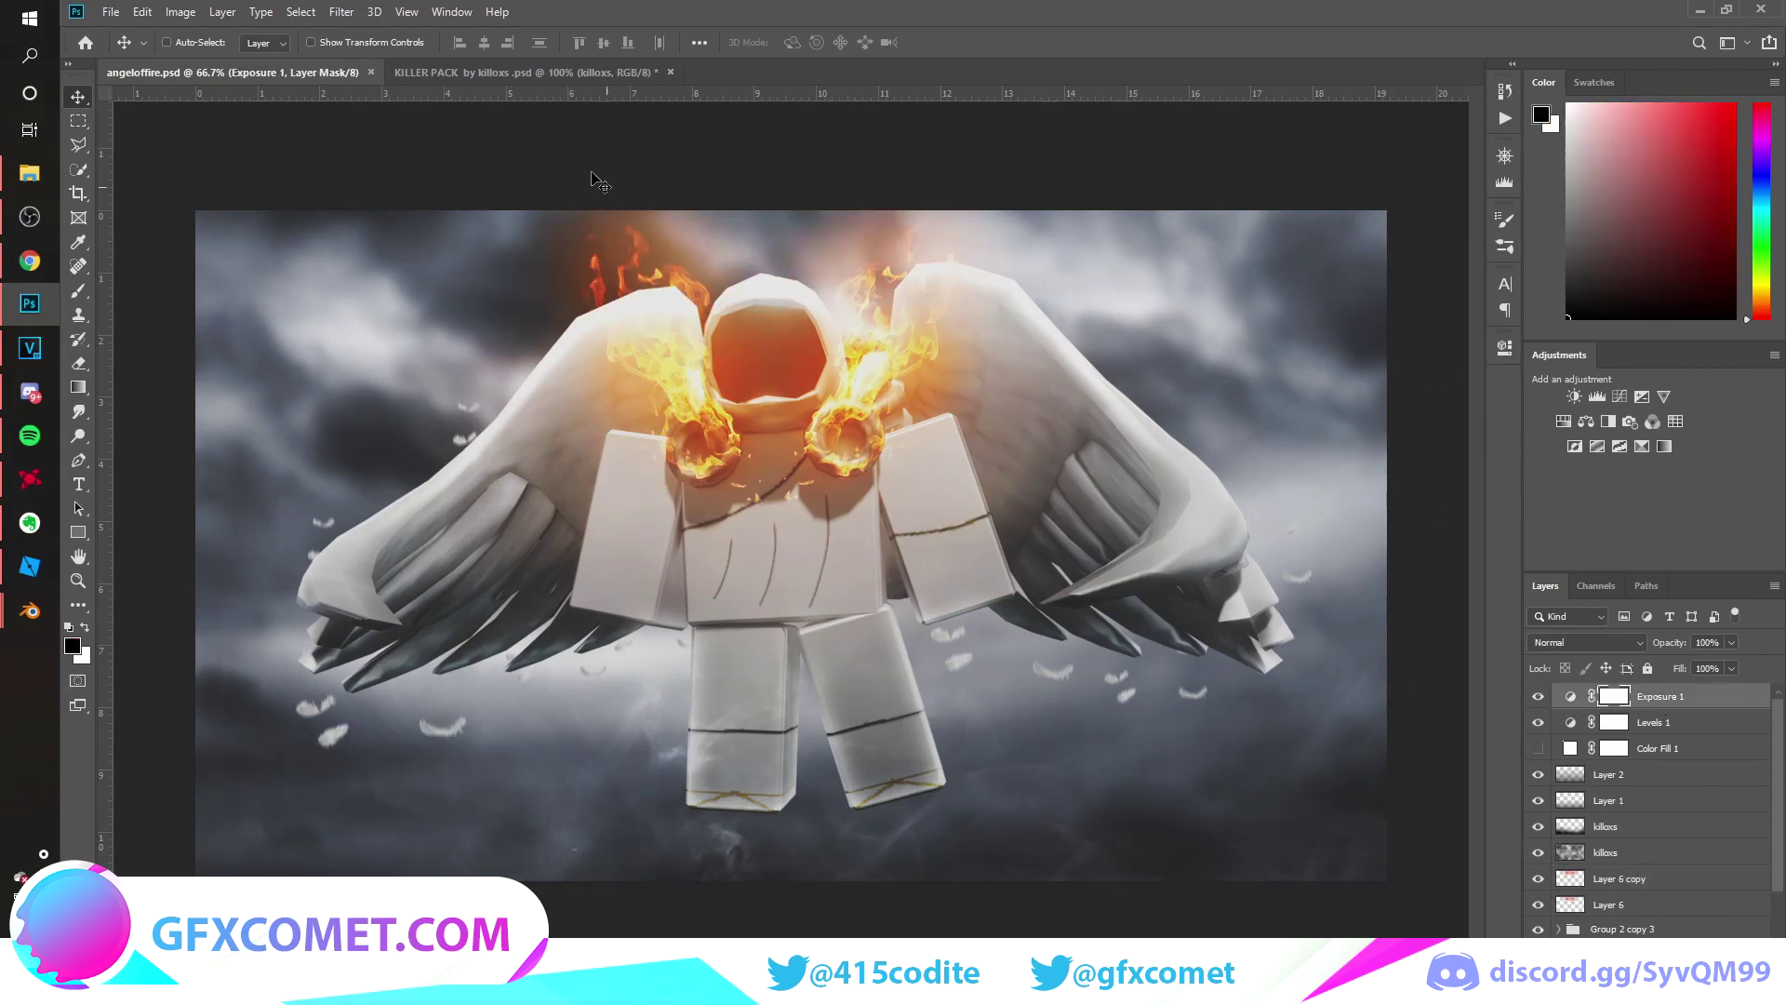
key(ctrl+t)
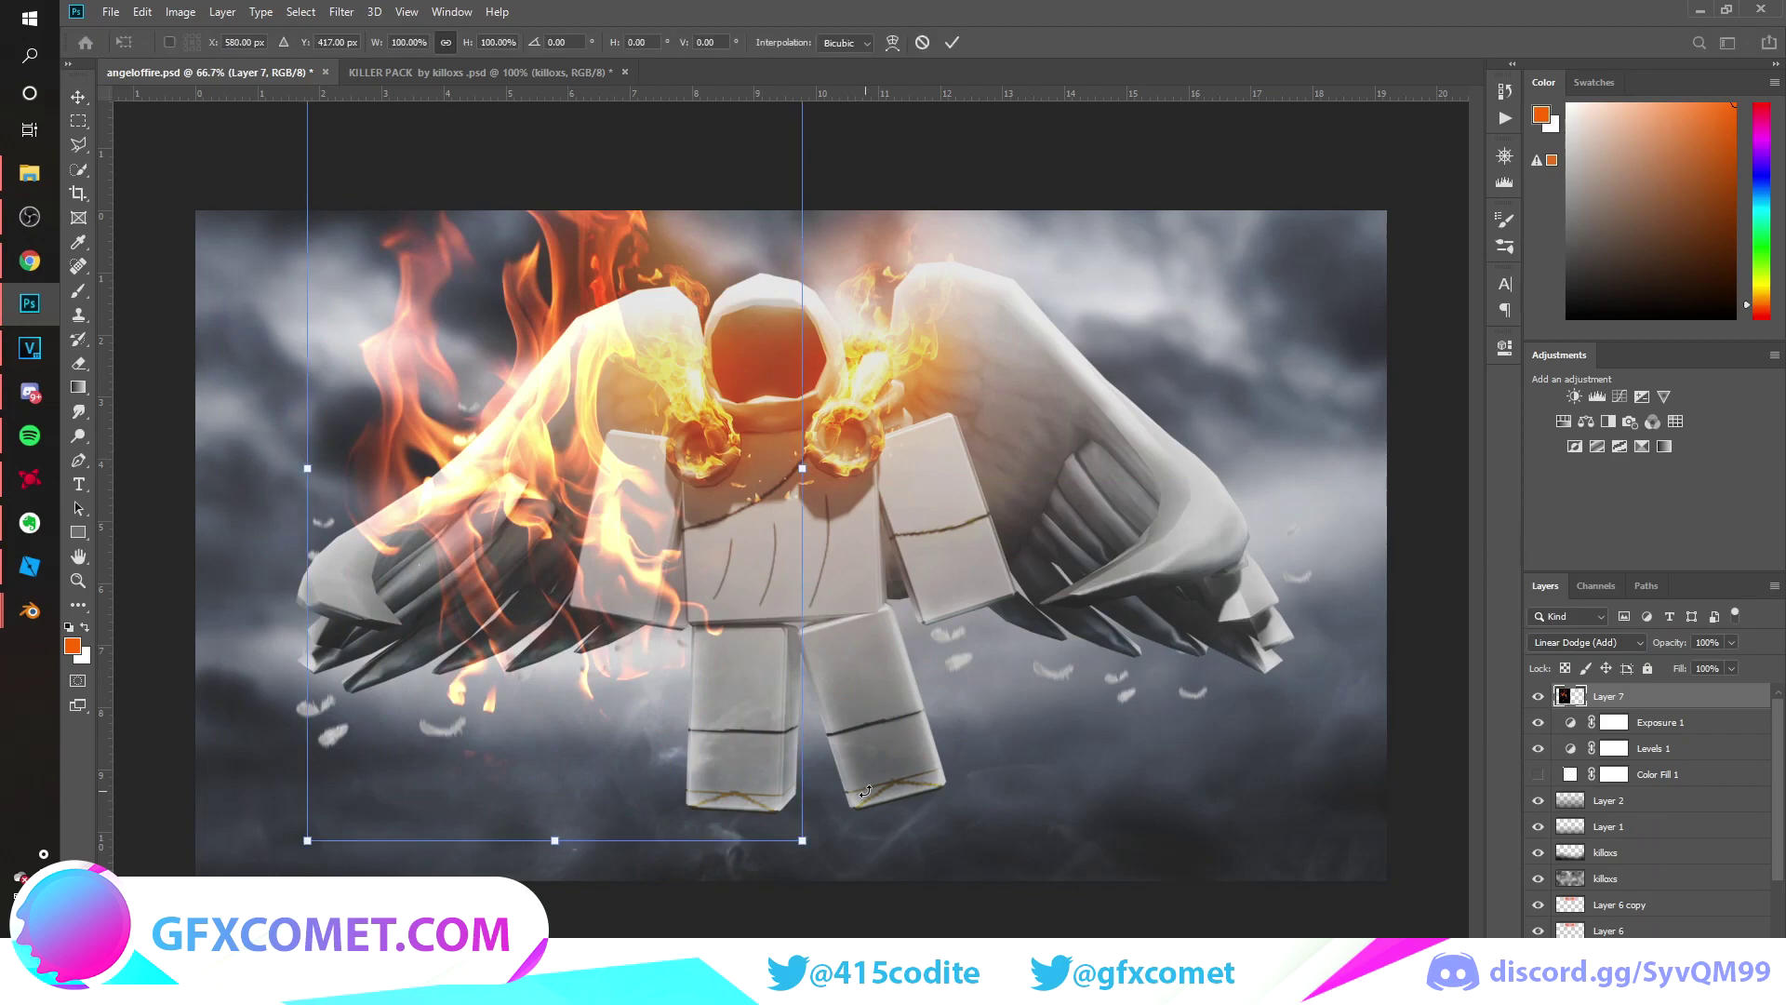
key(Return)
key(ctrl+t)
alt+drag(798, 846, 660, 688)
key(Return)
drag(633, 571, 460, 638)
key(ctrl+t)
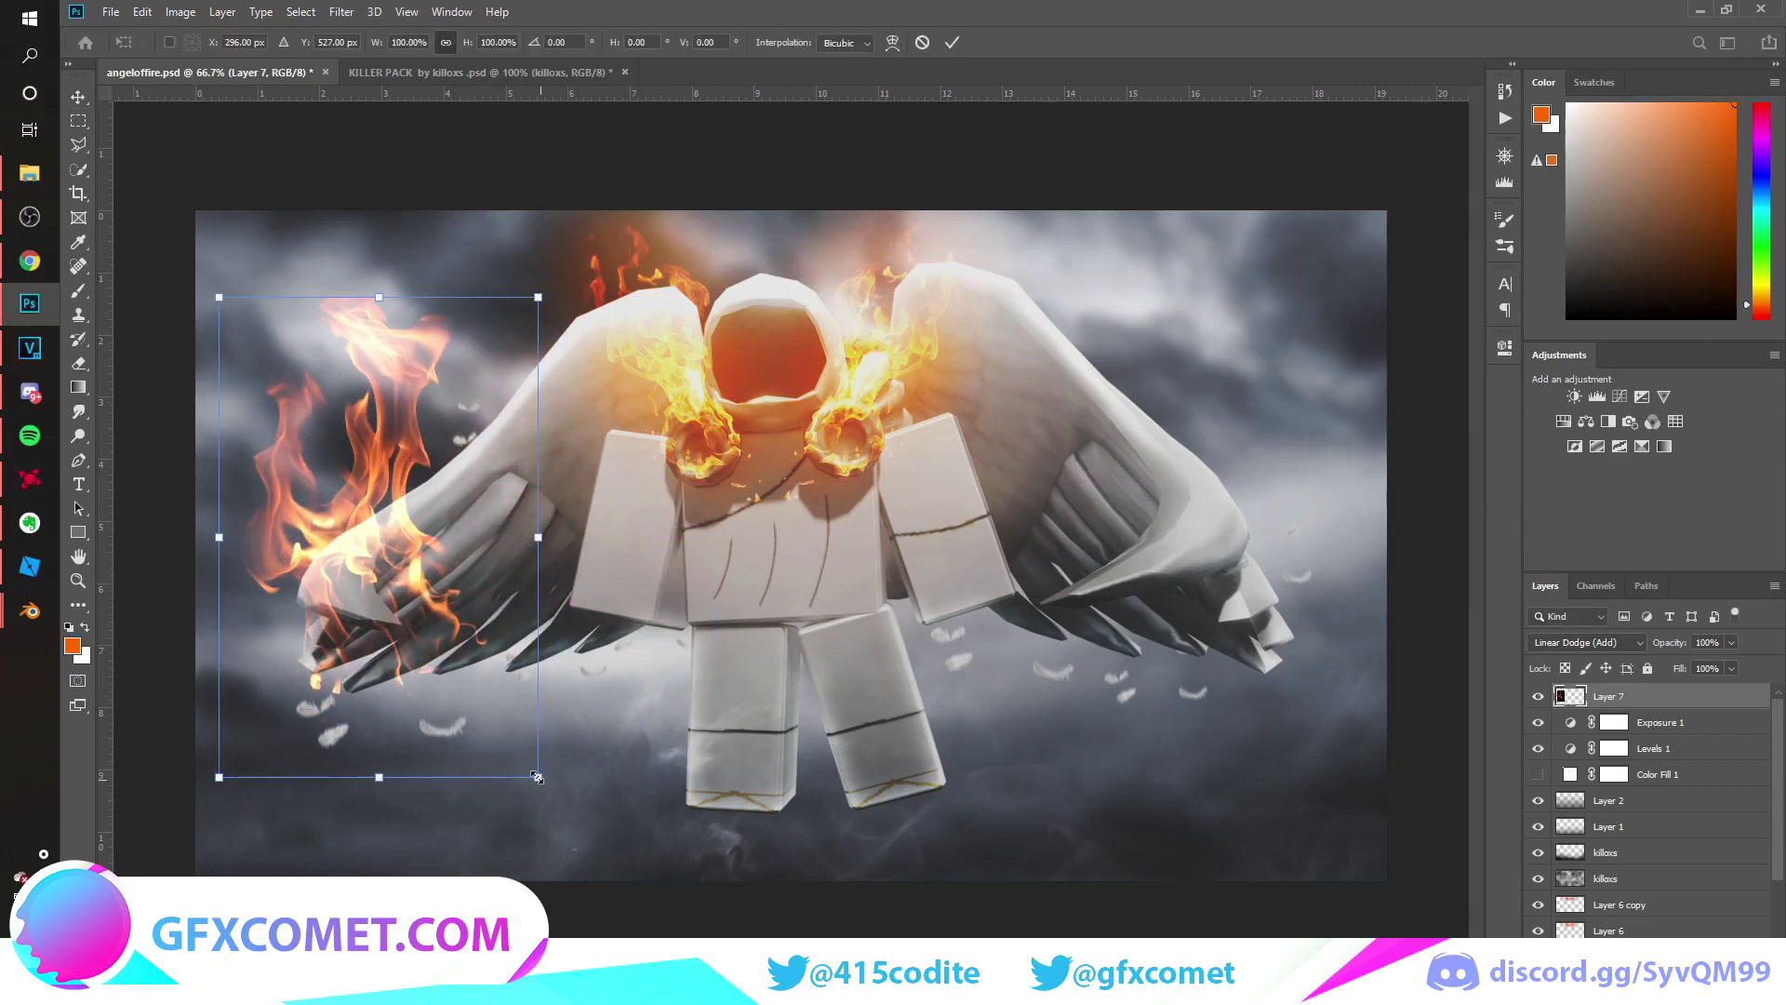
key(Return)
Erase the stray upper edge of the flame on the left-hand wing tip with a smaller eraser.
key(e)
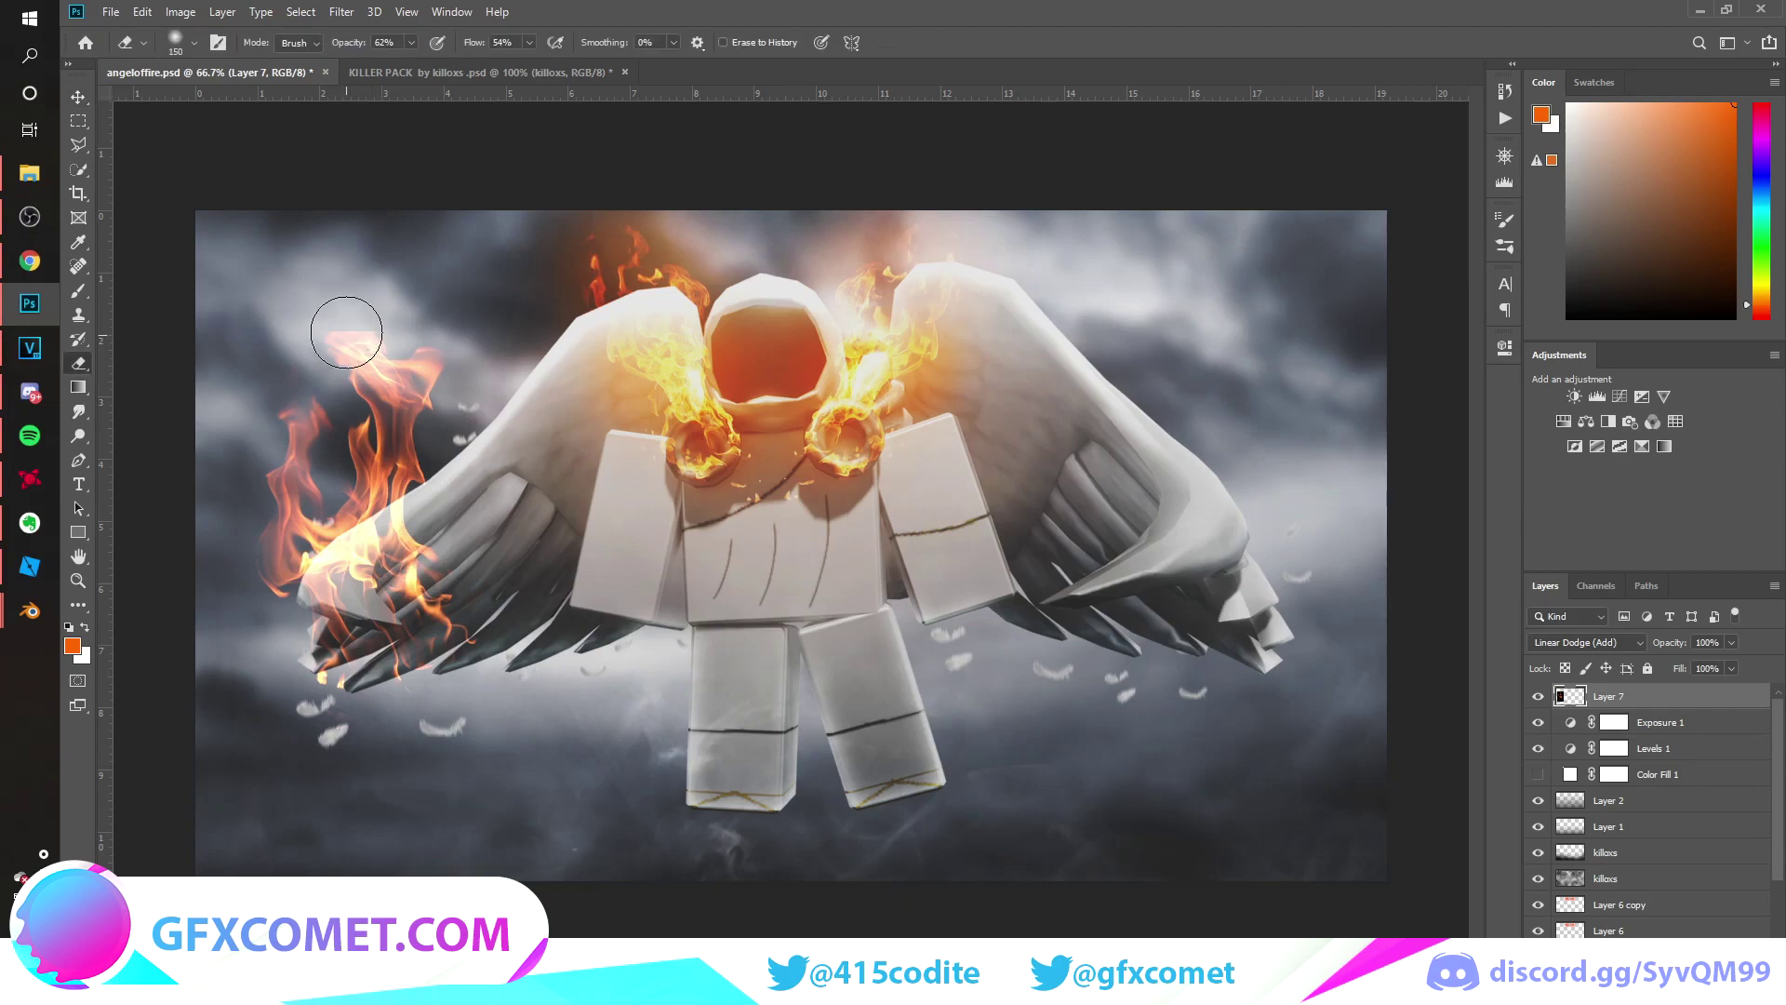
key(bracketleft)
key(bracketleft)
key(bracketleft)
key(bracketleft)
key(bracketleft)
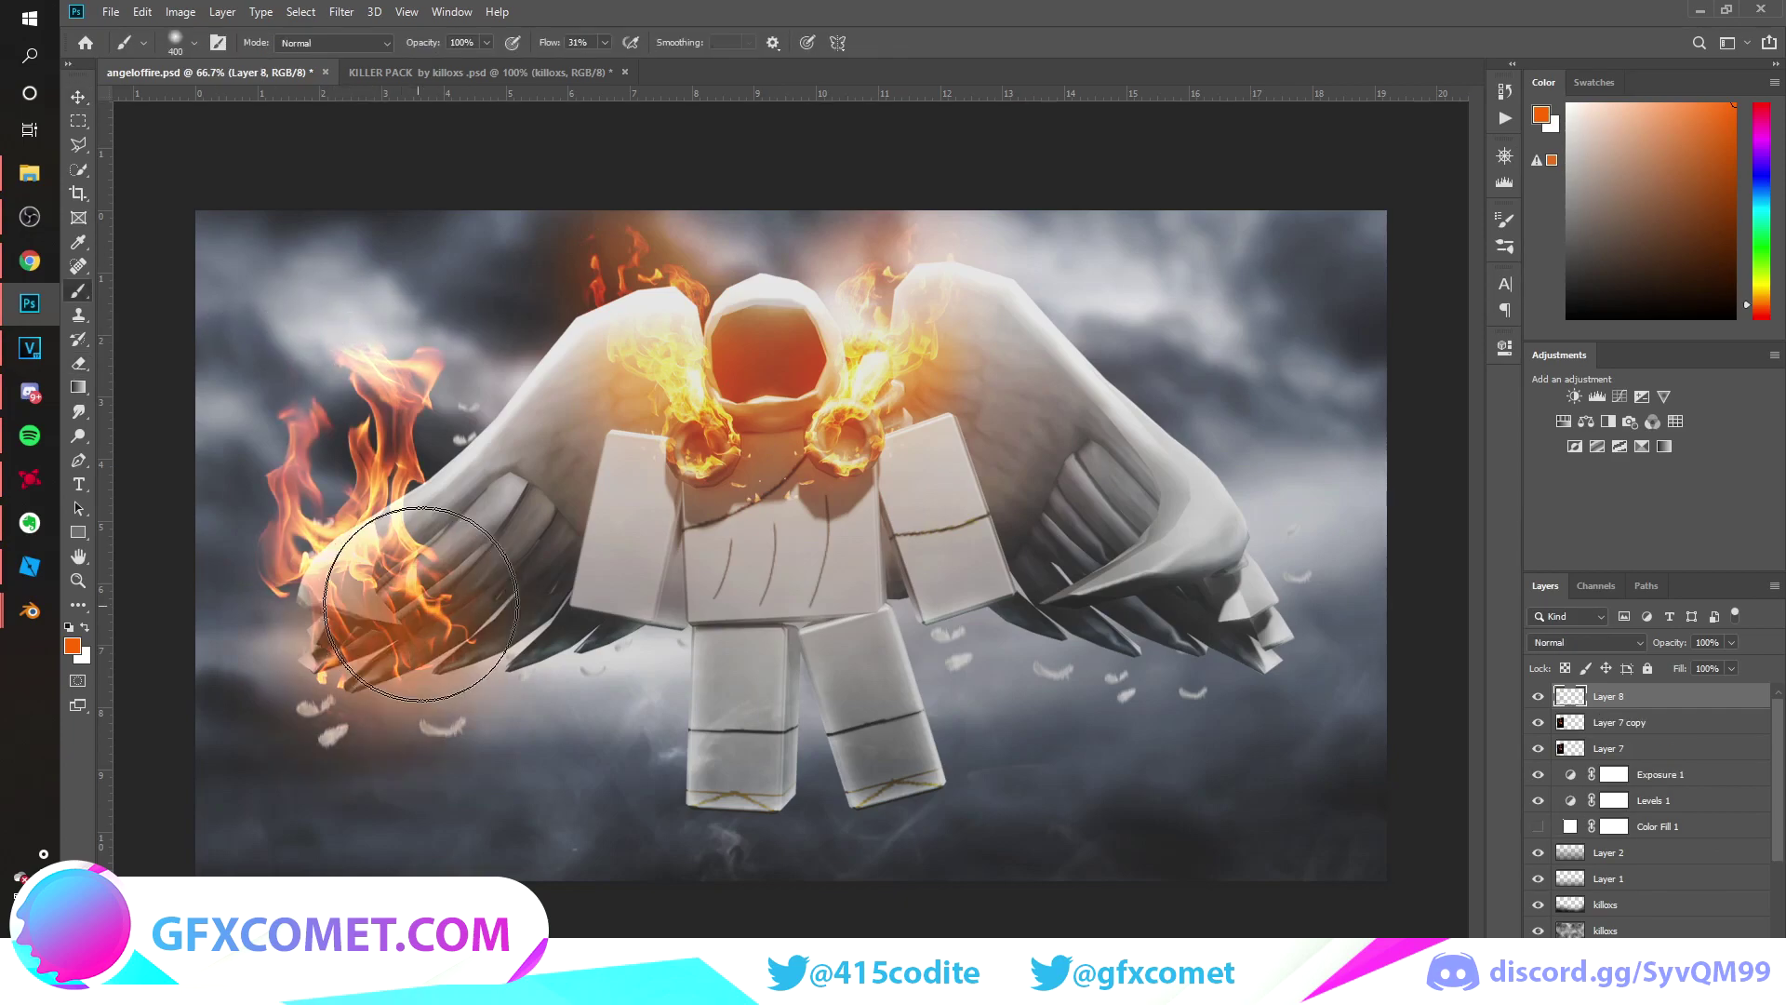
Paint an orange glow over the burning left-hand wing tip on Layer 8 and blend it as Overlay at 67% opacity.
mouse_move(402, 594)
mouse_down()
mouse_move(308, 512)
mouse_move(446, 465)
mouse_up()
key(v)
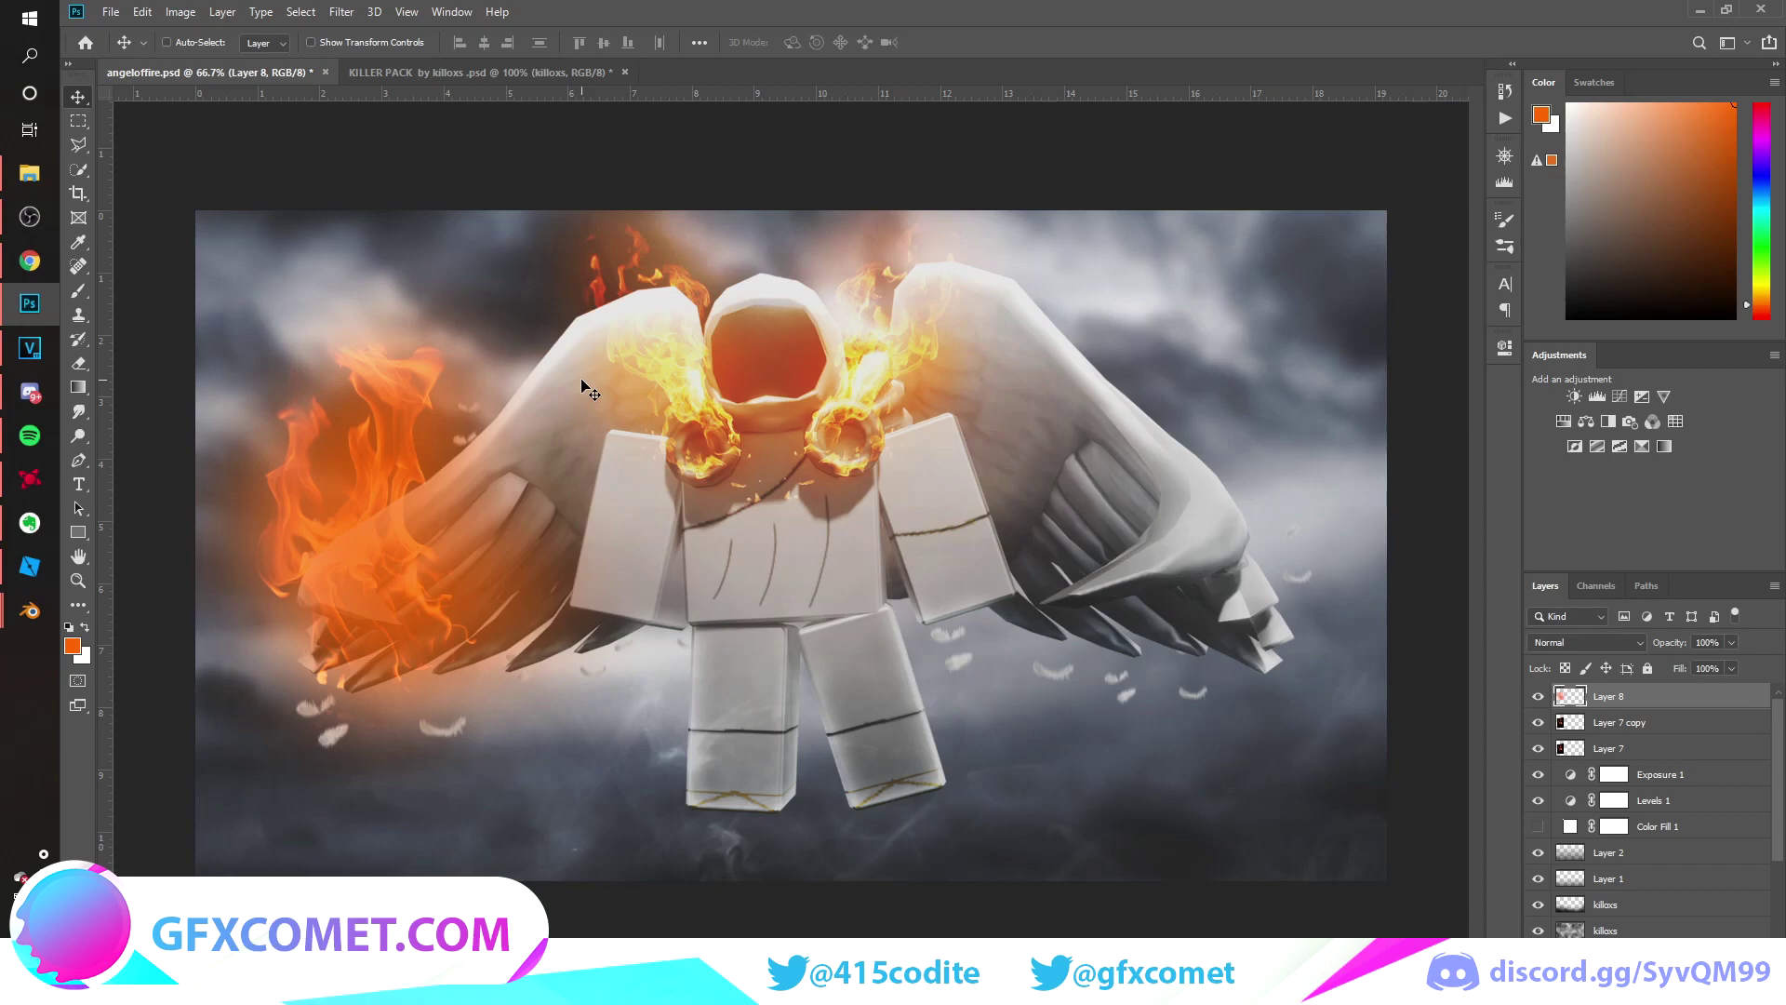
click(1578, 642)
click(1589, 765)
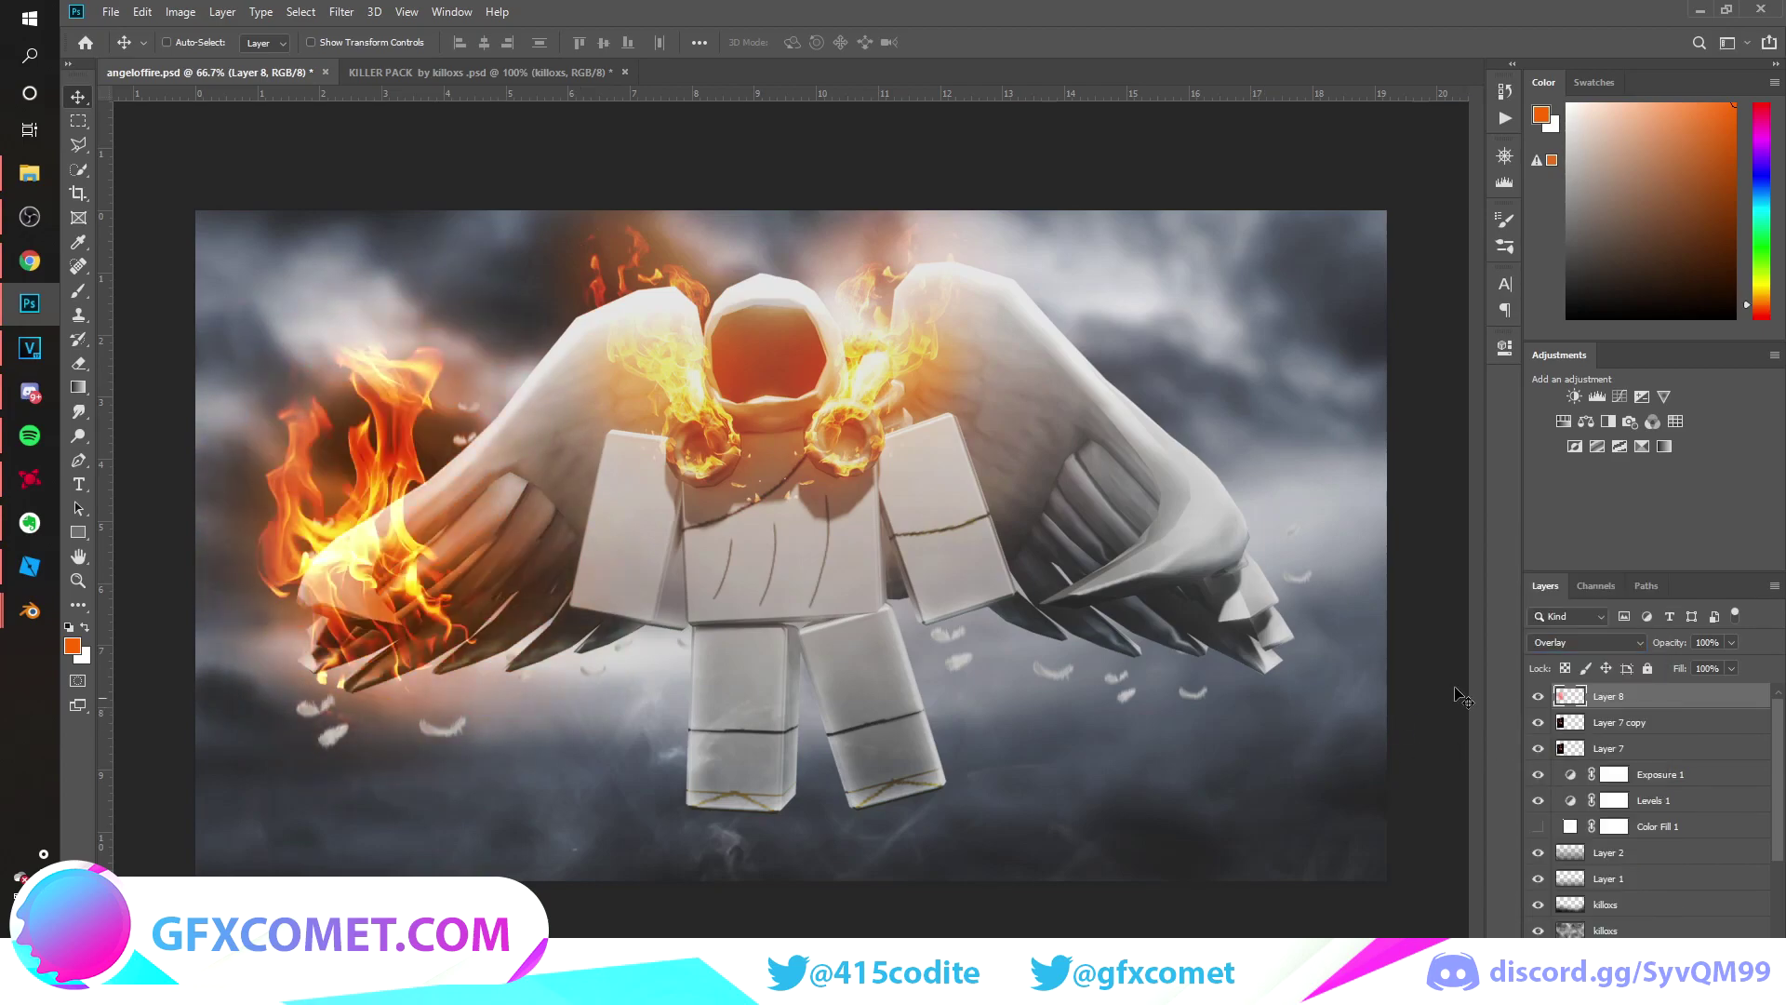
drag(1645, 639, 1257, 666)
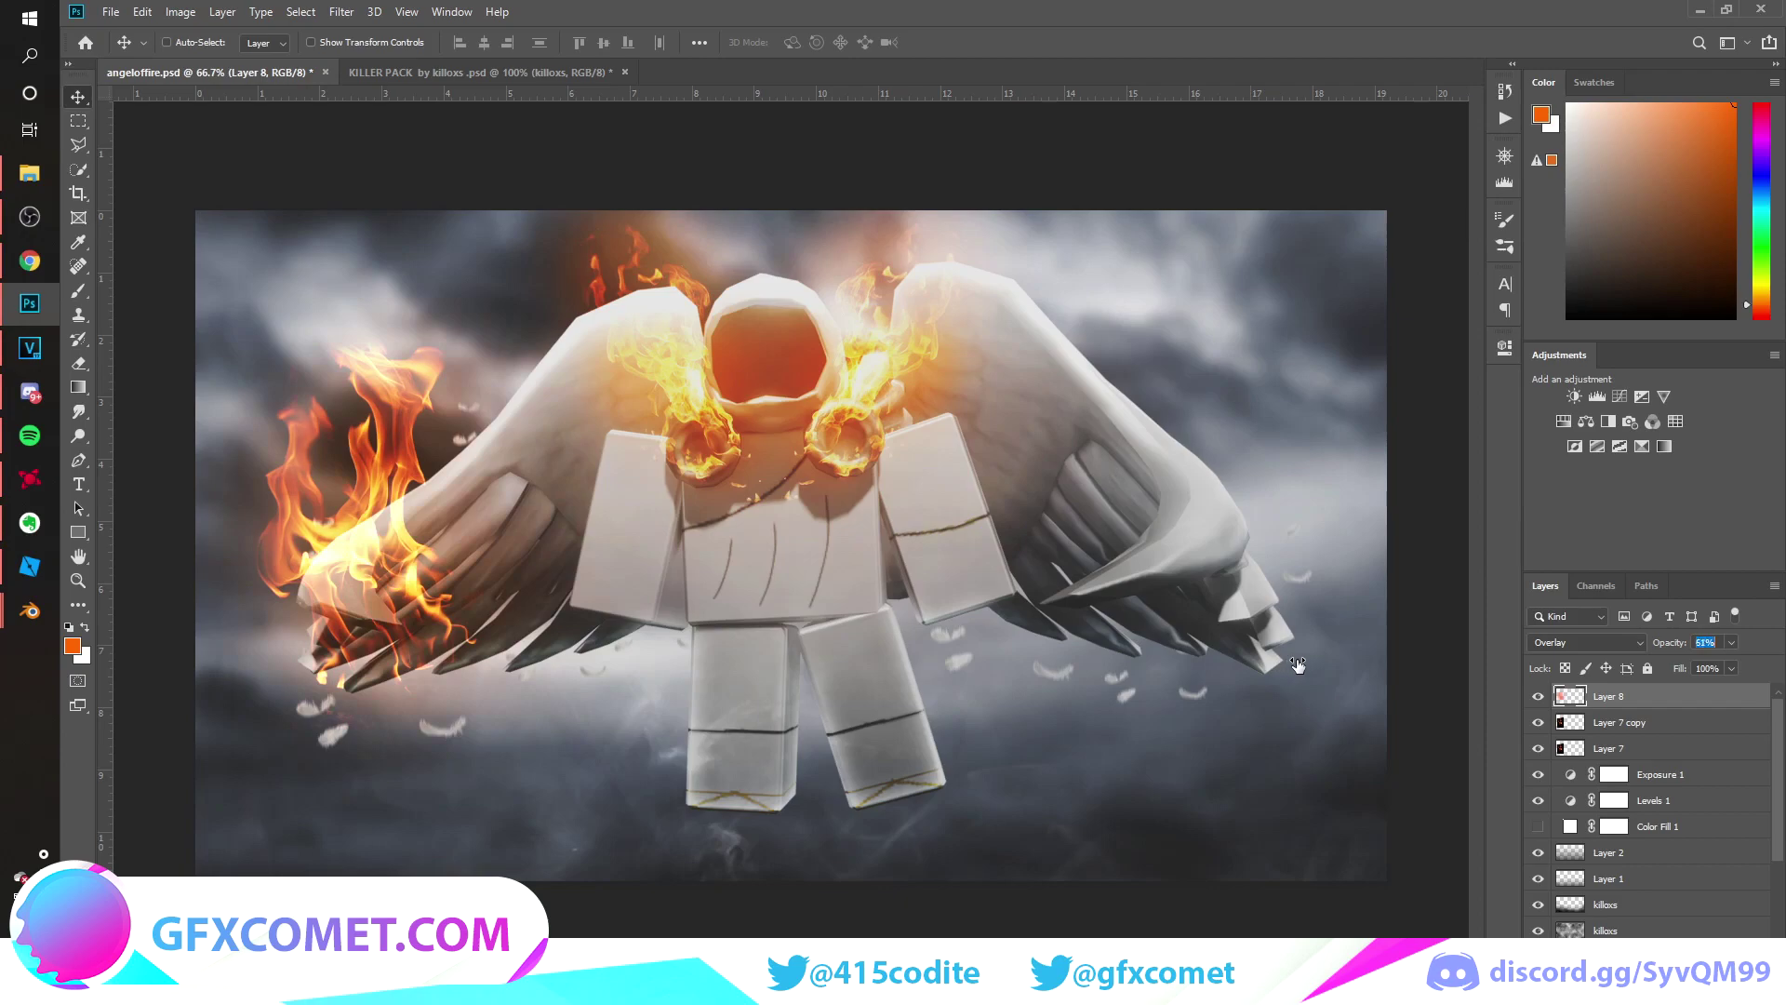
Duplicate the orange glow on Layer 8 and blend the copy as Screen at 58% opacity.
key(ctrl+j)
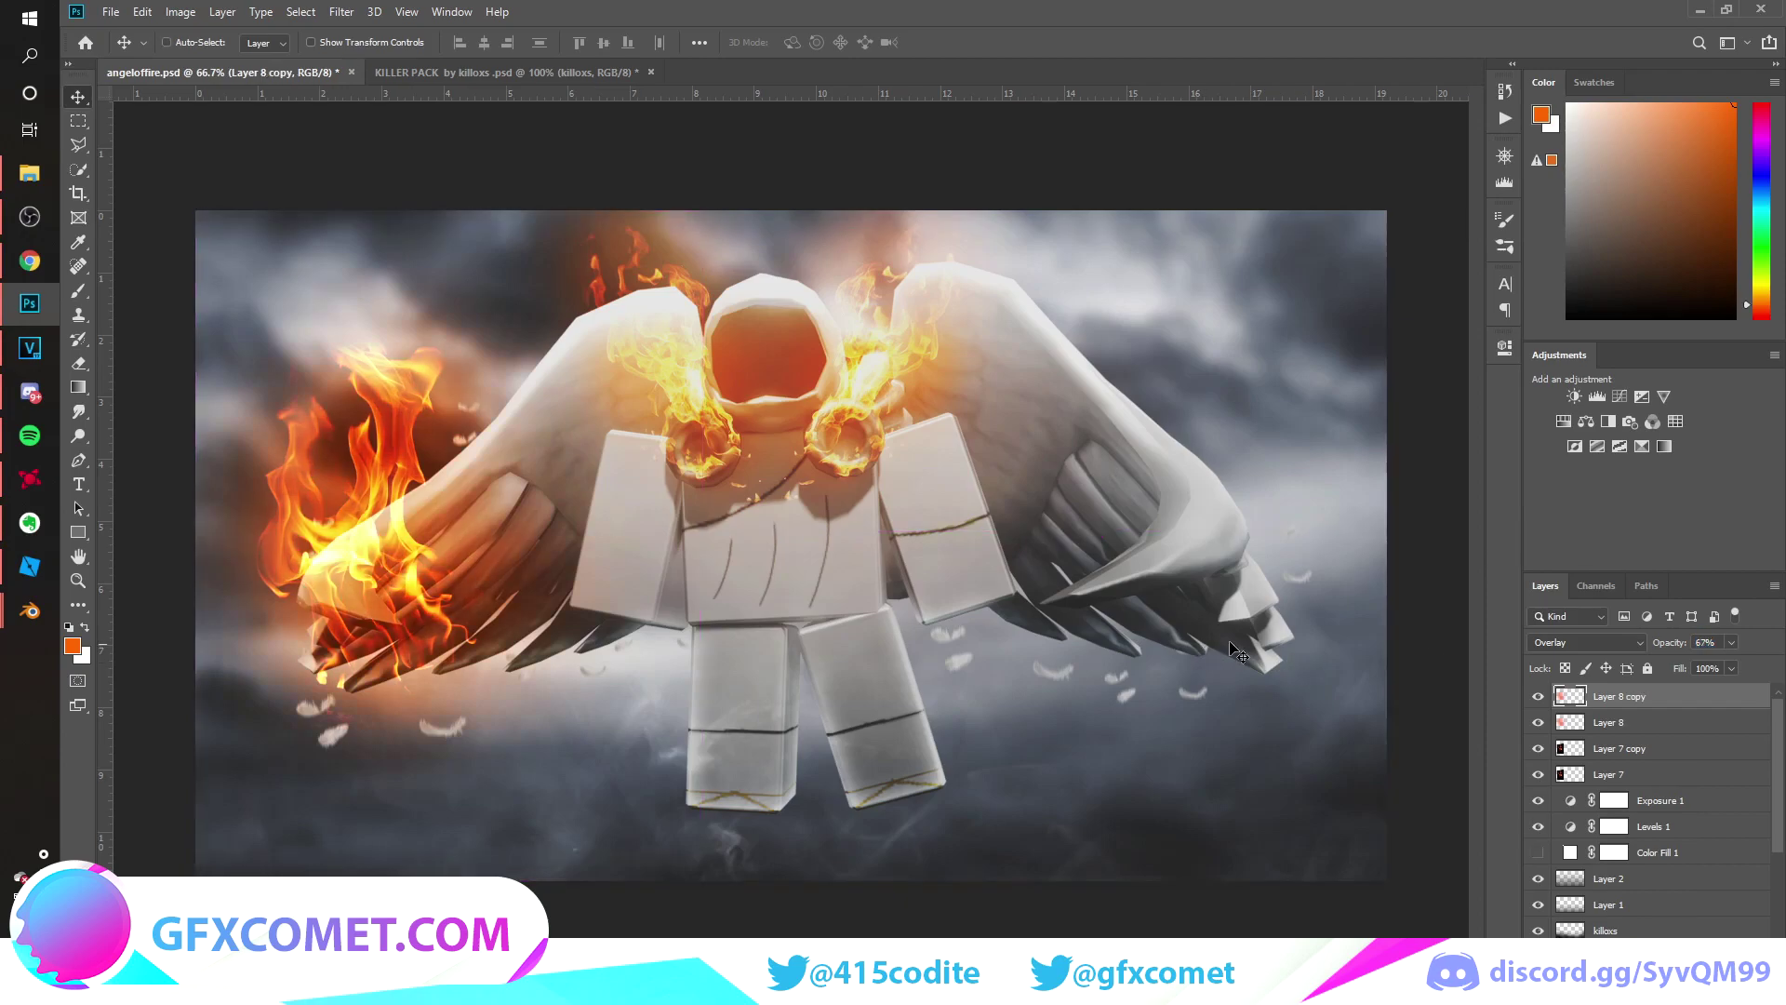
click(1627, 644)
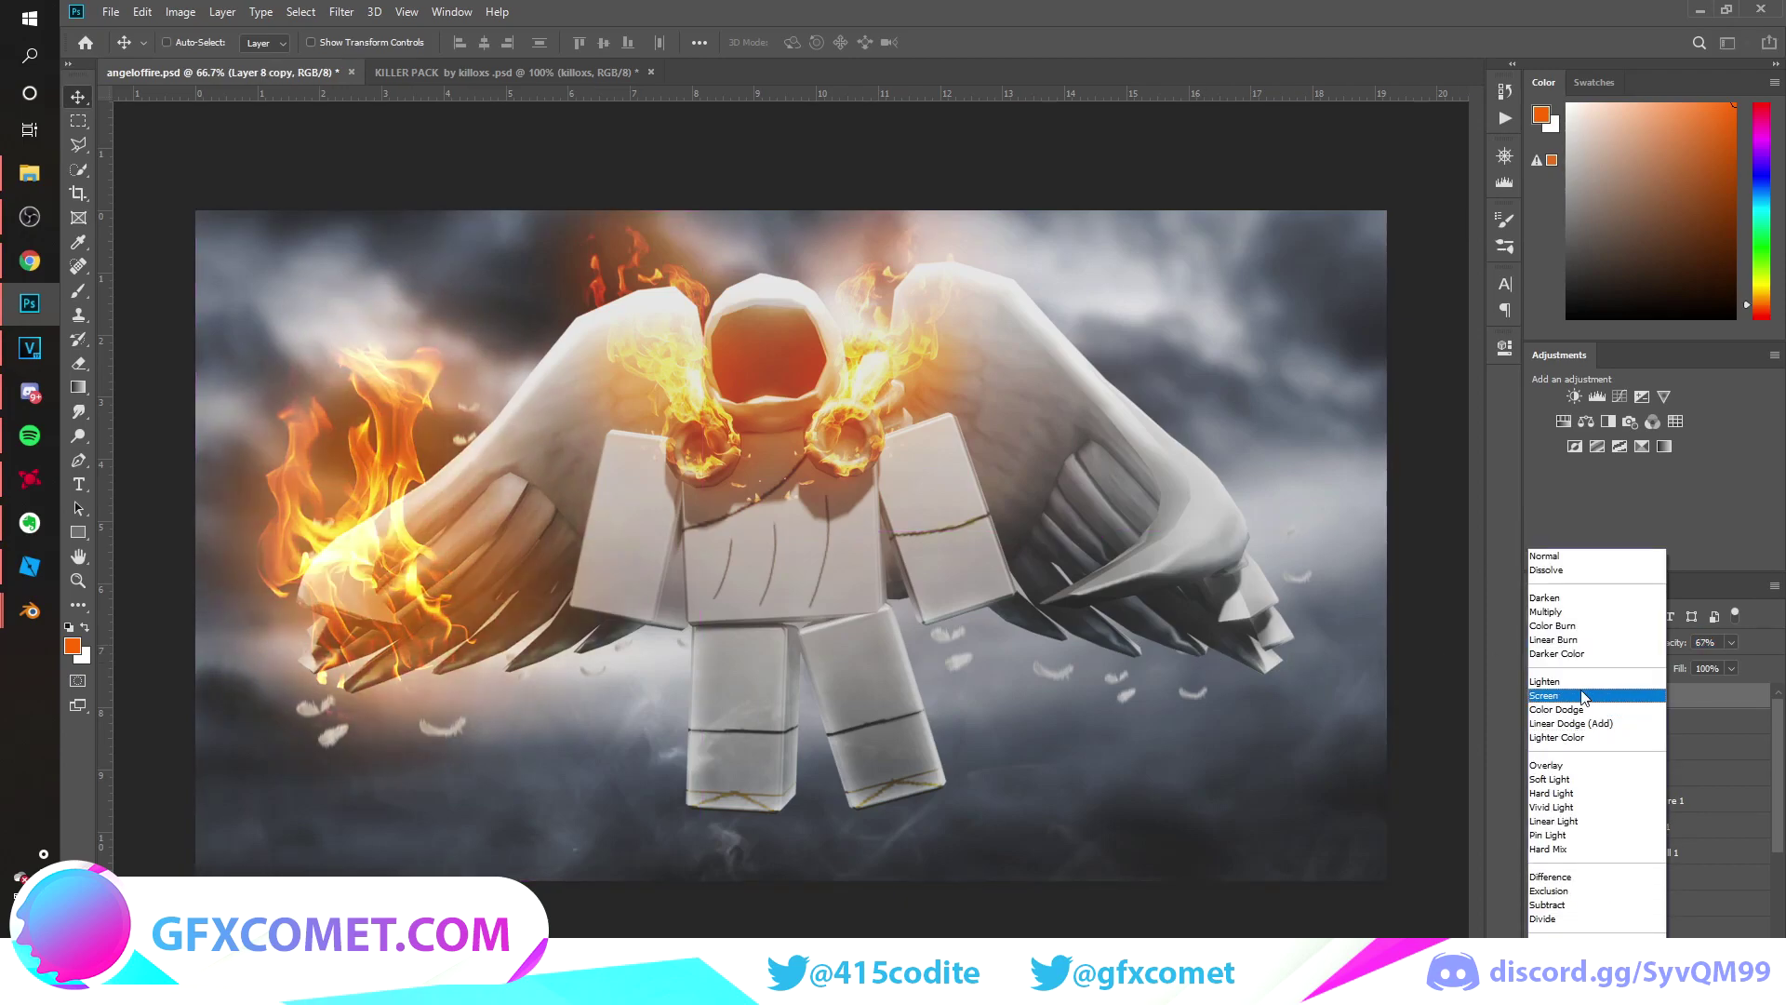
click(1600, 697)
mouse_move(1672, 647)
mouse_down()
mouse_move(1609, 654)
mouse_move(1665, 656)
mouse_up()
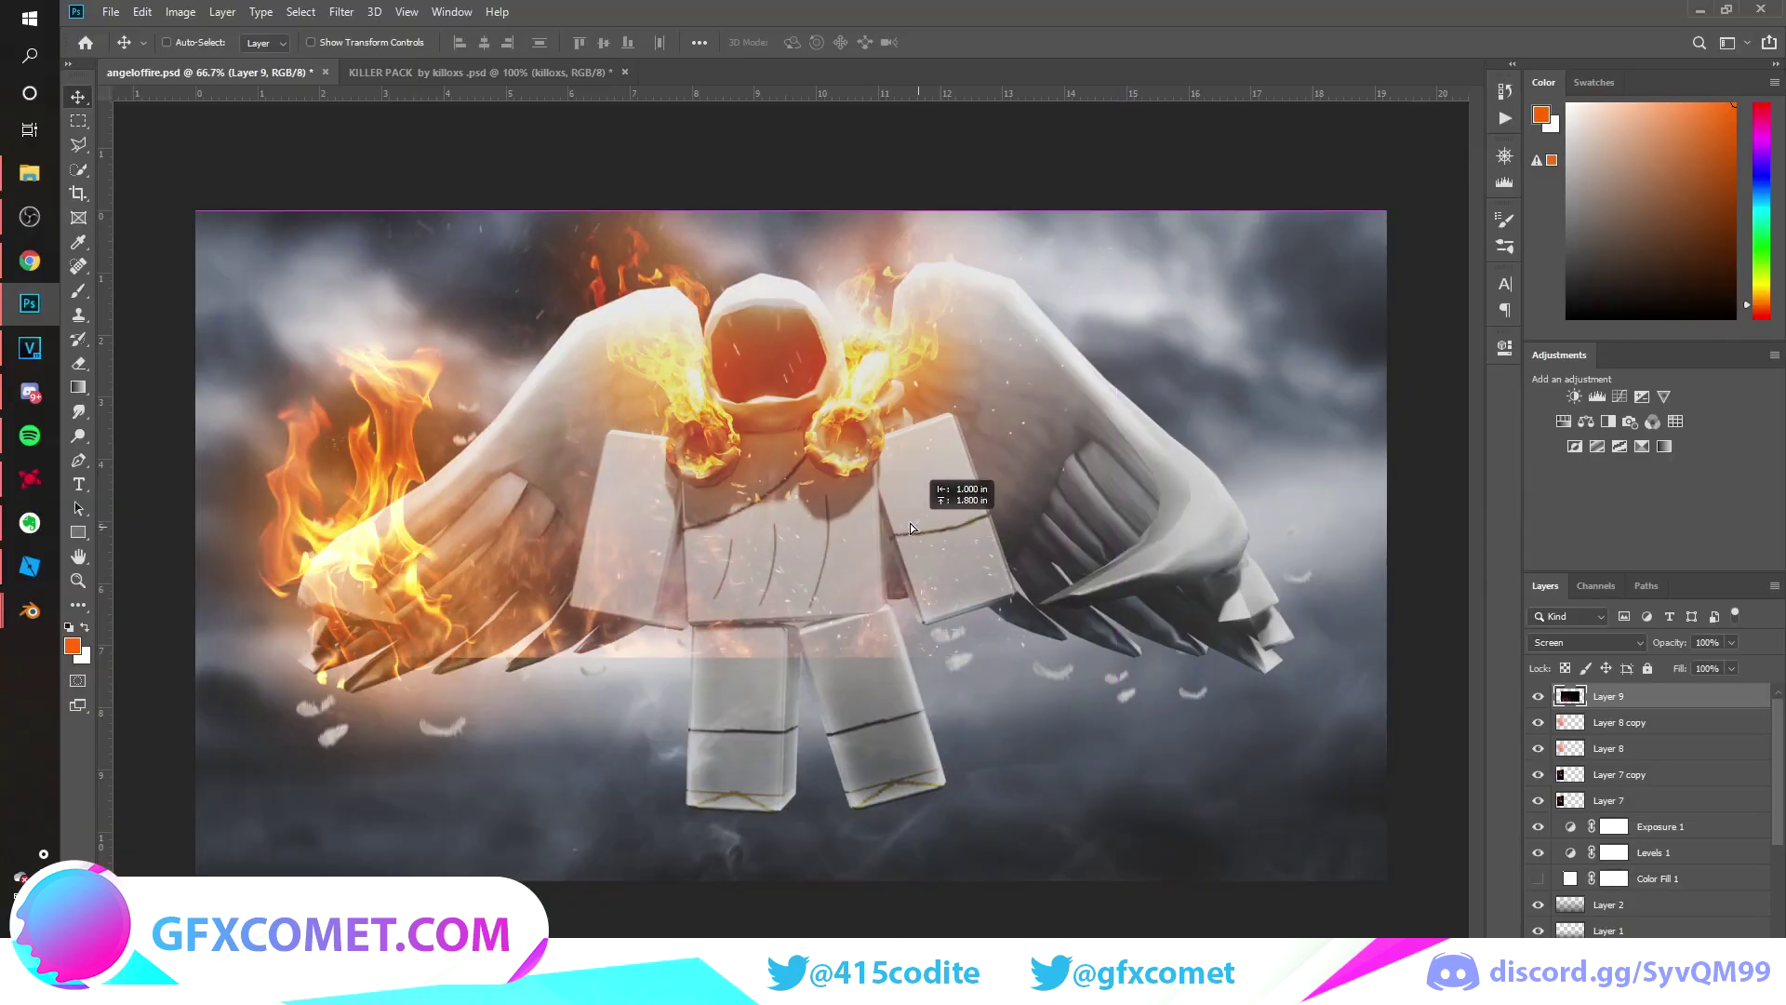
Position the Screen-blended ember image on Layer 9 at the canvas's left-hand side and place its layer below Group 1, behind the angel.
mouse_move(910, 523)
mouse_down()
mouse_move(820, 501)
mouse_move(886, 550)
mouse_move(912, 535)
mouse_up()
scroll(1651, 809, down, 3)
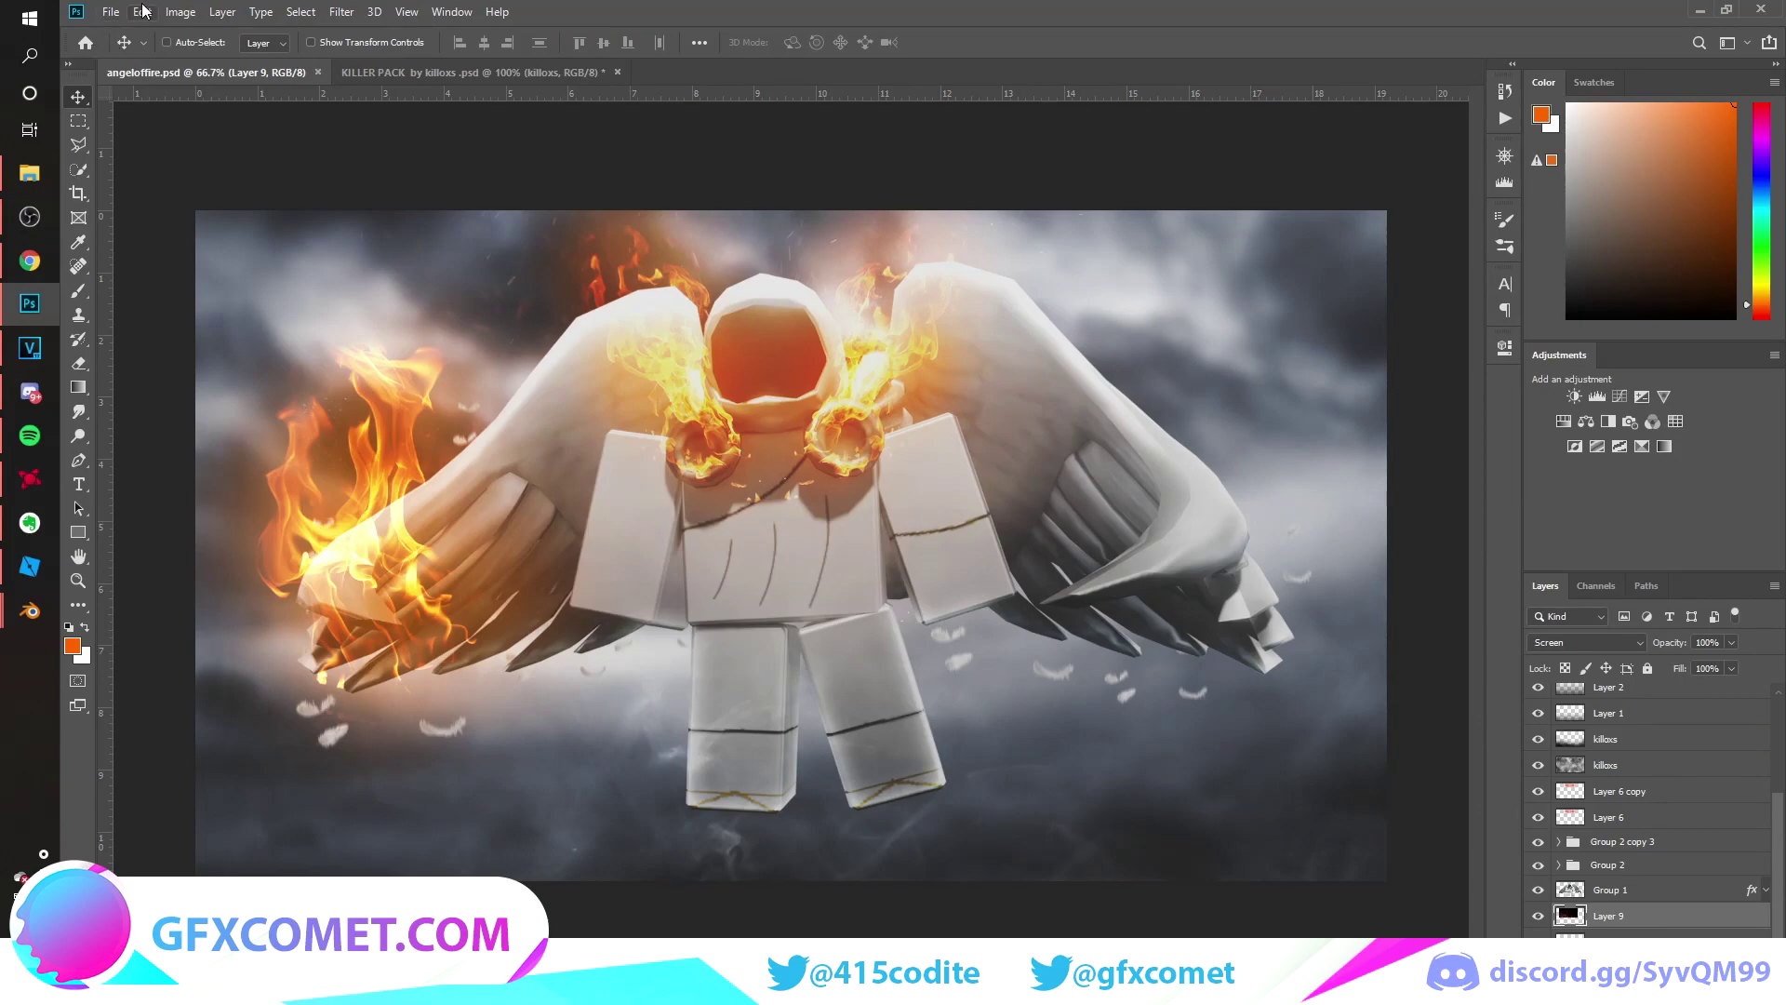
Paste the ember image again, clip it to Group 1, move it over the left-hand wing tip, blend it as Linear Dodge (Add) and save.
click(143, 11)
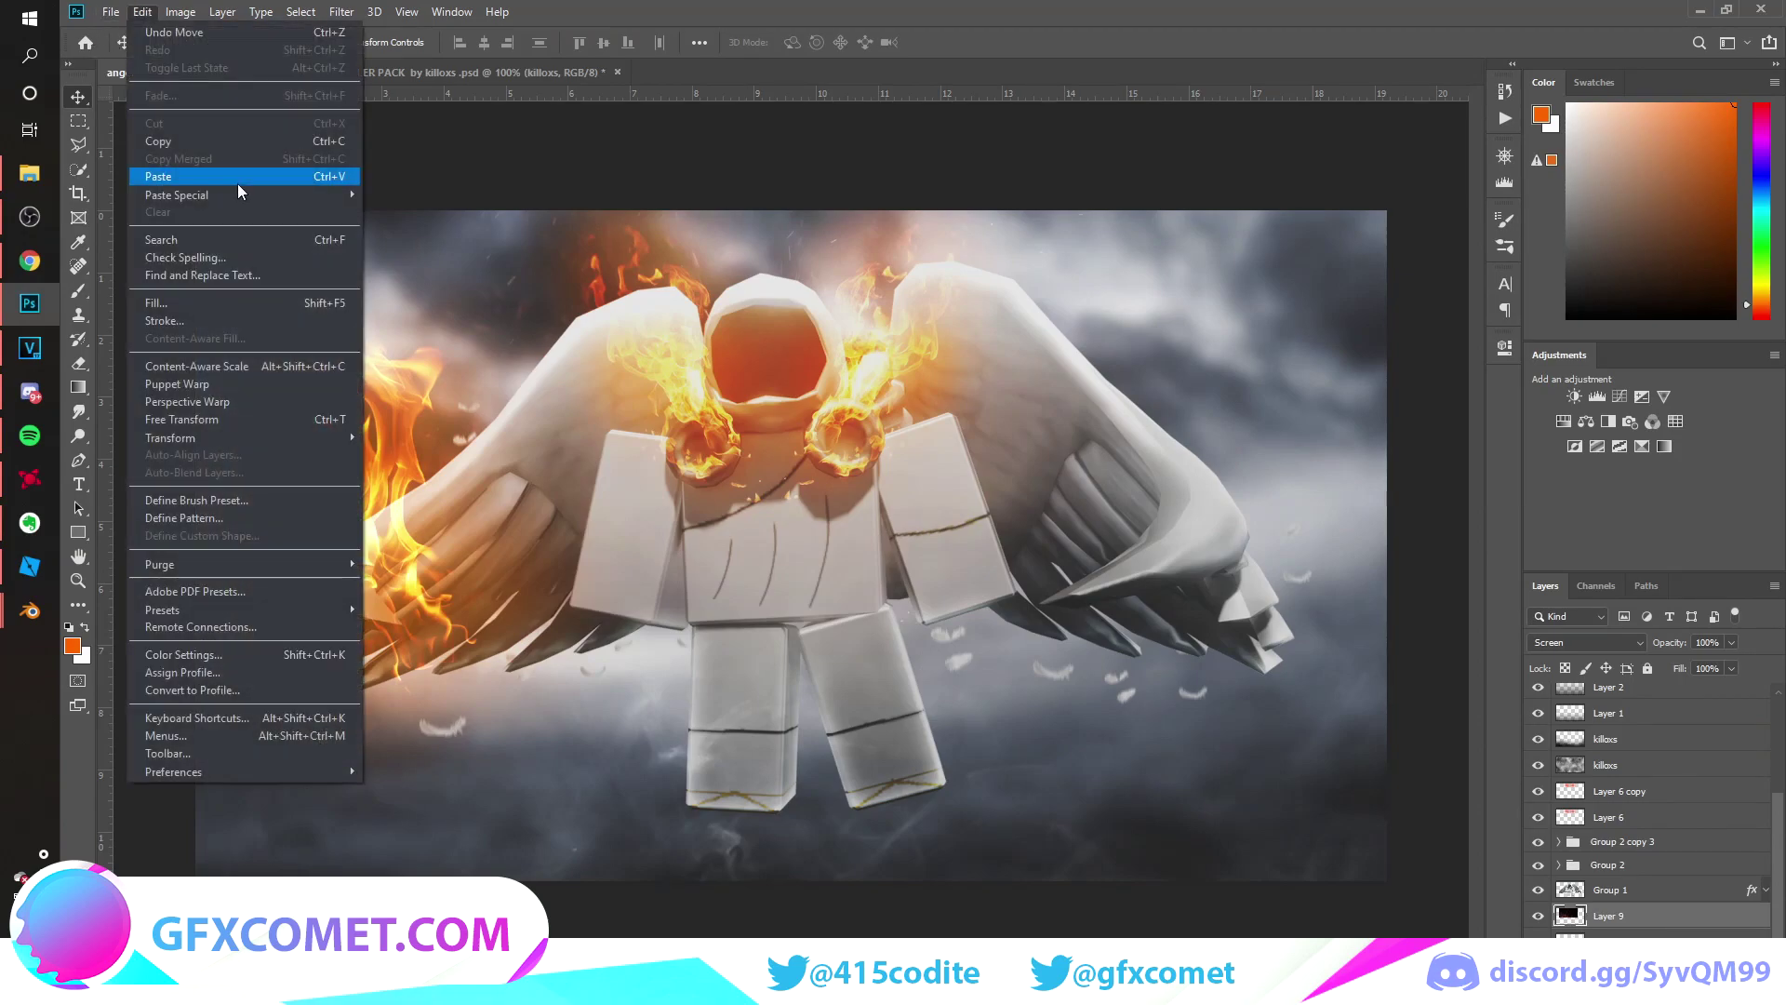
click(237, 183)
drag(1646, 921, 1641, 882)
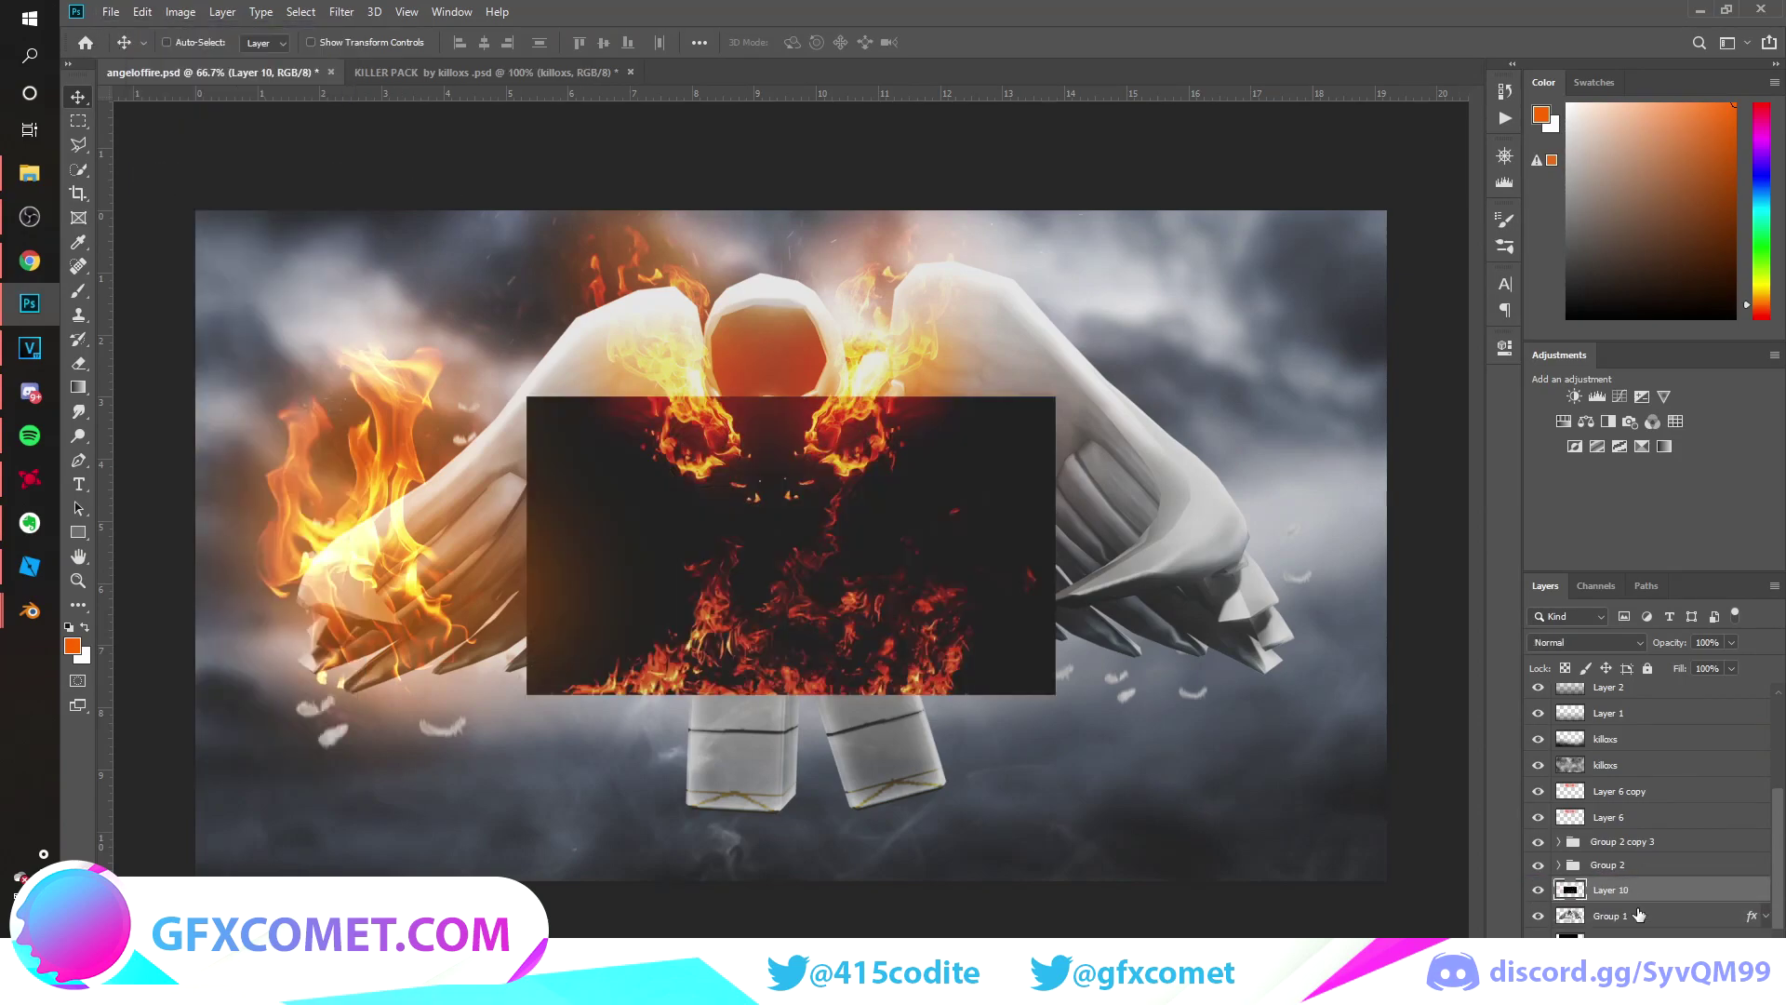
alt+click(1643, 900)
mouse_move(929, 556)
mouse_down()
mouse_move(518, 518)
mouse_move(671, 527)
mouse_move(559, 755)
mouse_move(571, 685)
mouse_up()
click(1572, 642)
click(1555, 729)
key(ctrl+s)
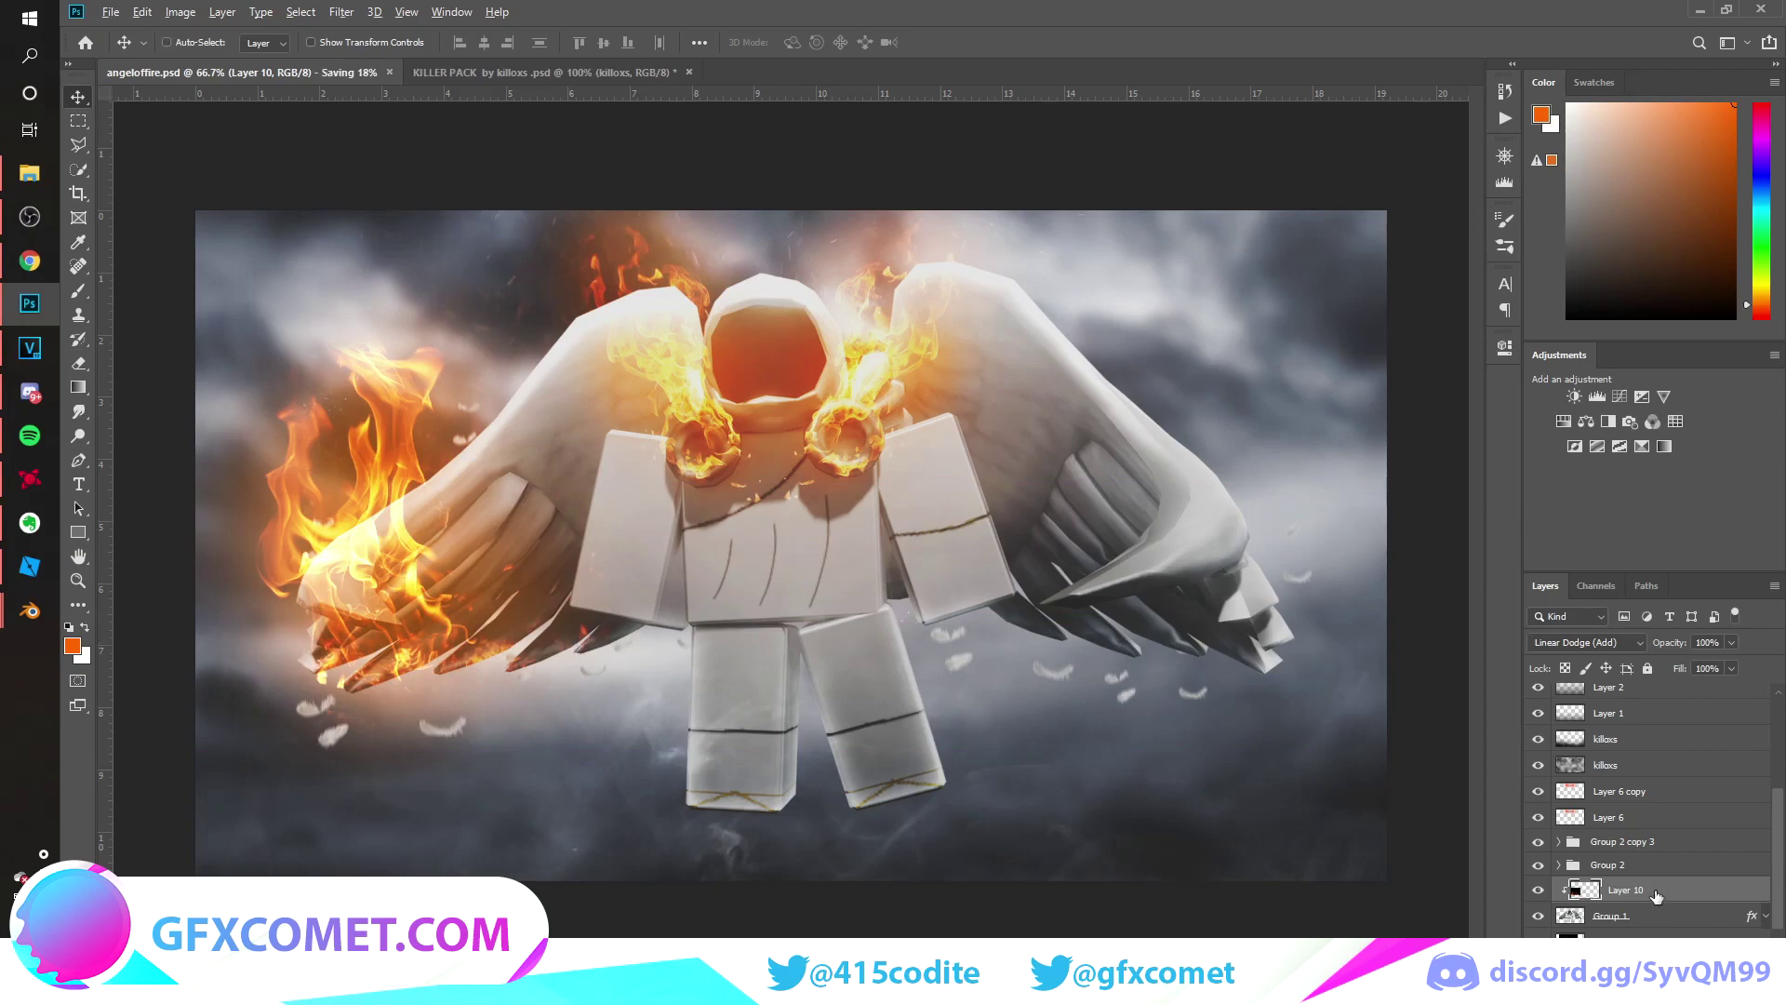
Duplicate the clipped Layer 10 embers twice, clip both copies, and apply a 153.2-pixel Gaussian Blur to the upper copy.
key(ctrl+j)
alt+click(1665, 902)
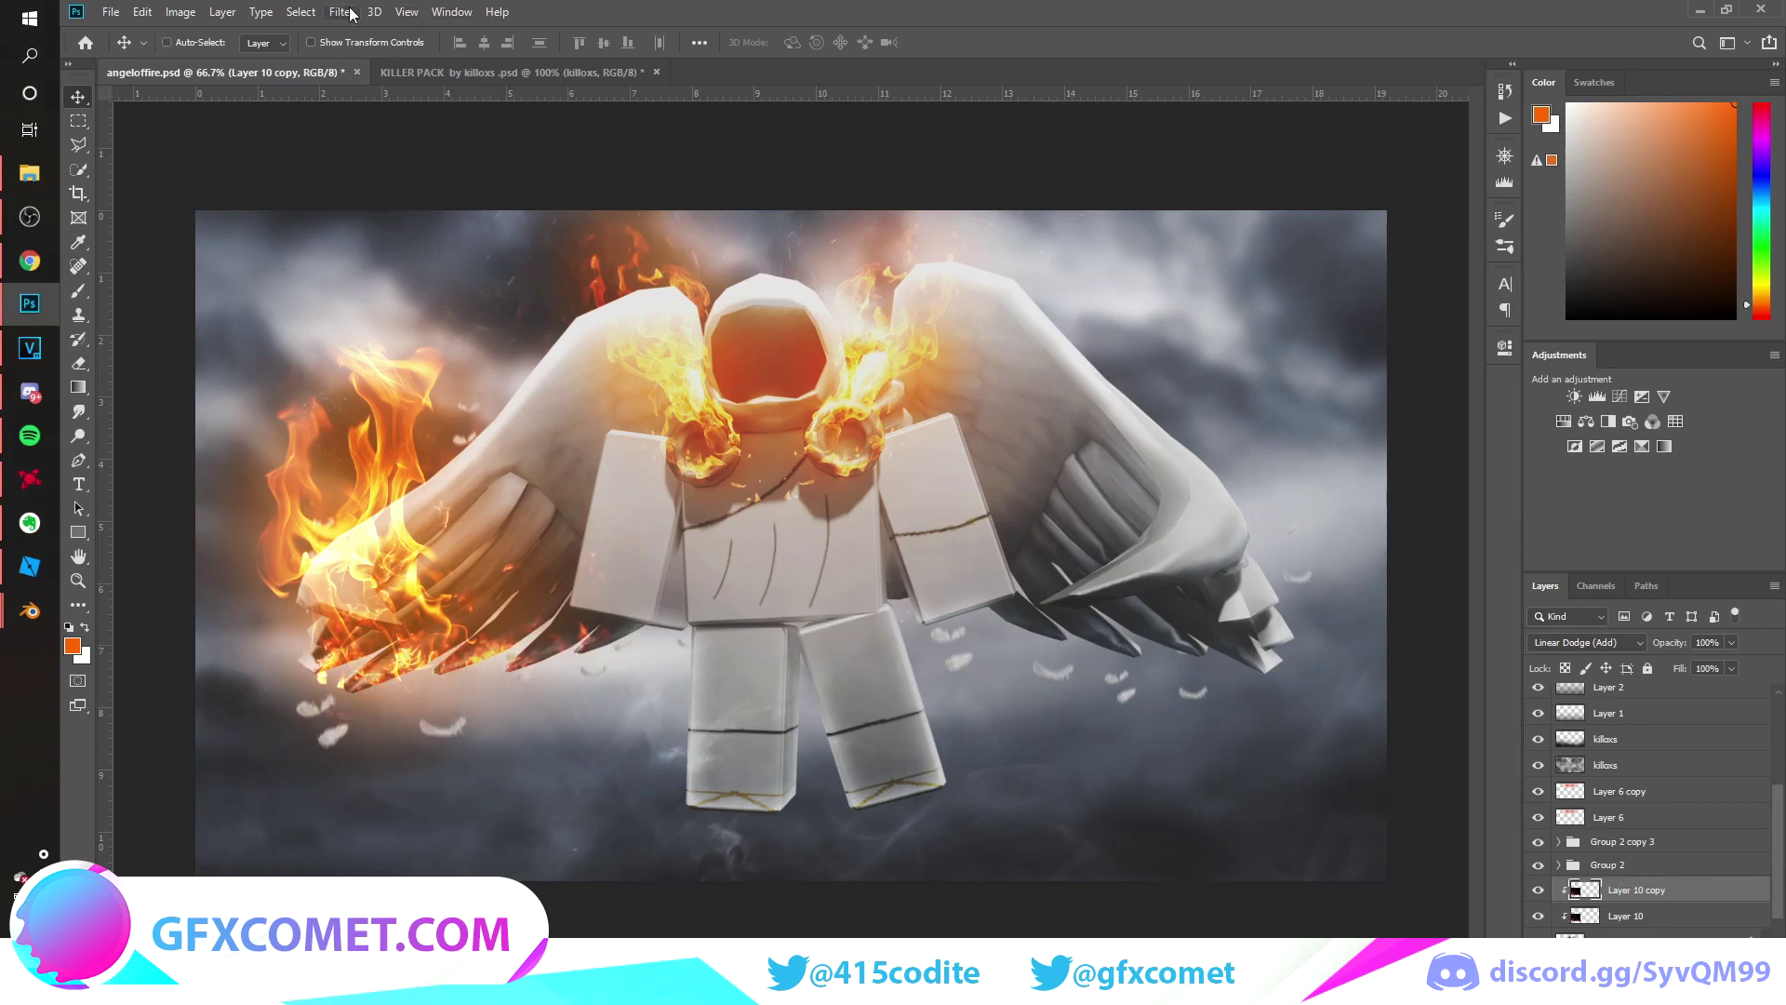
key(ctrl+j)
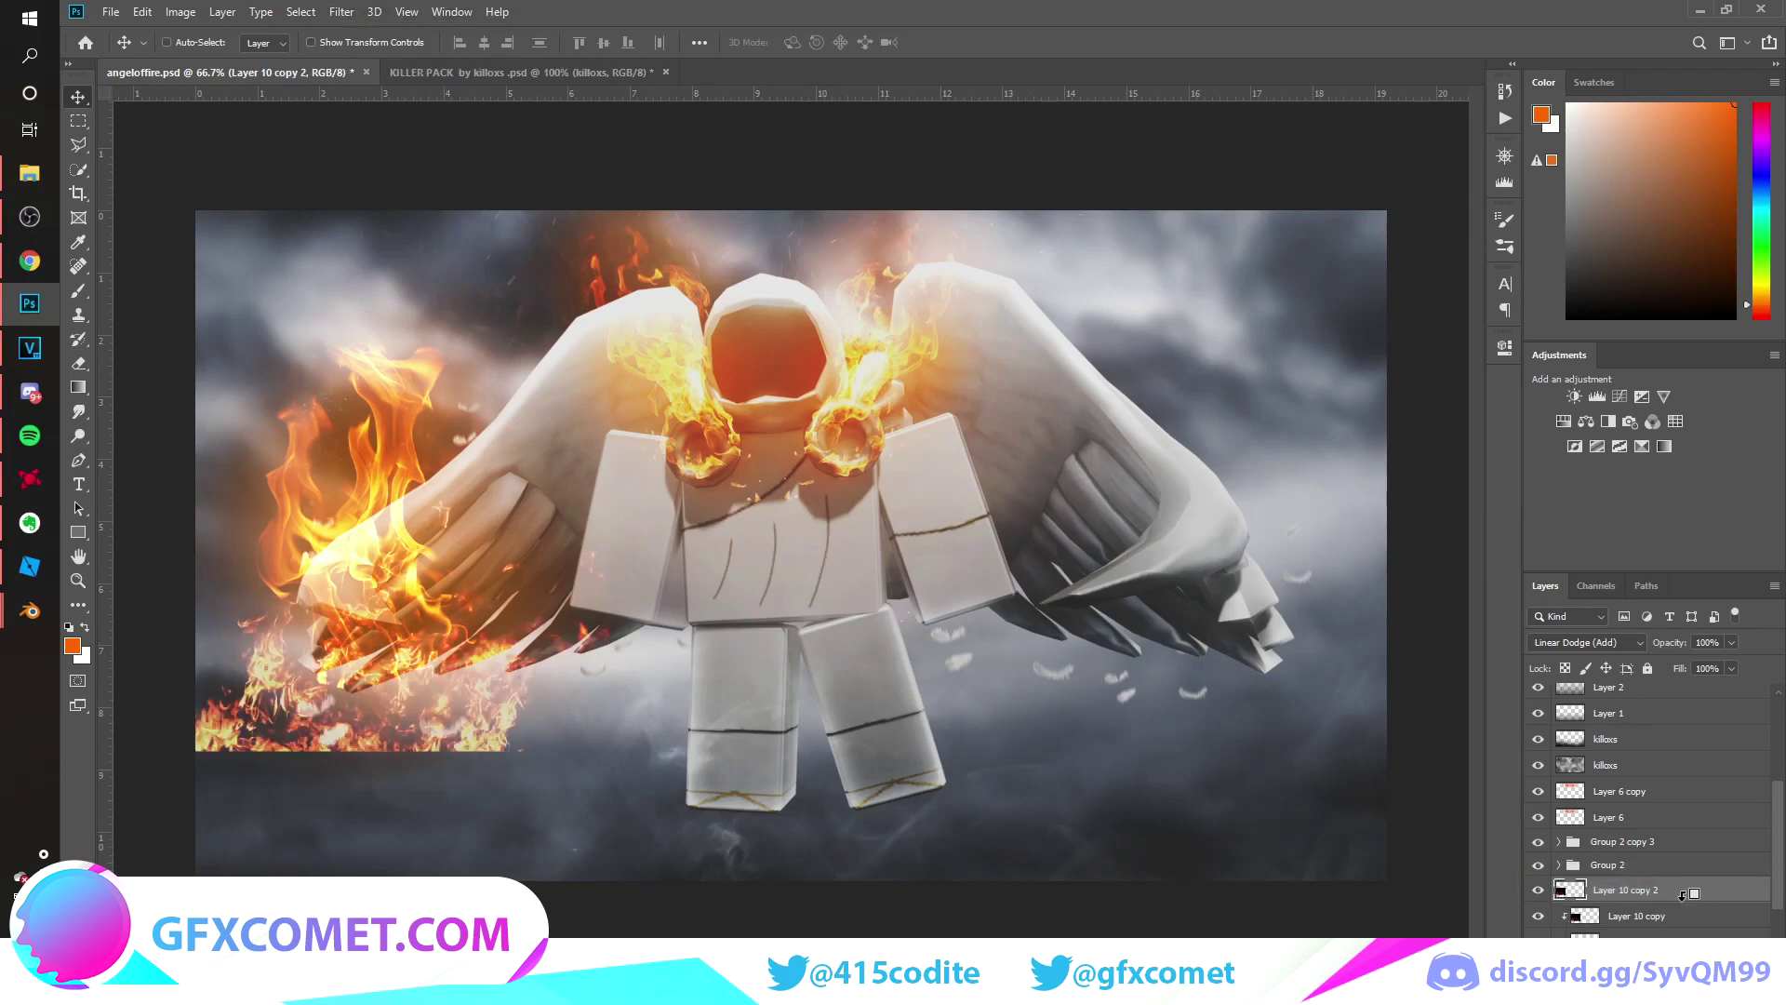
click(352, 13)
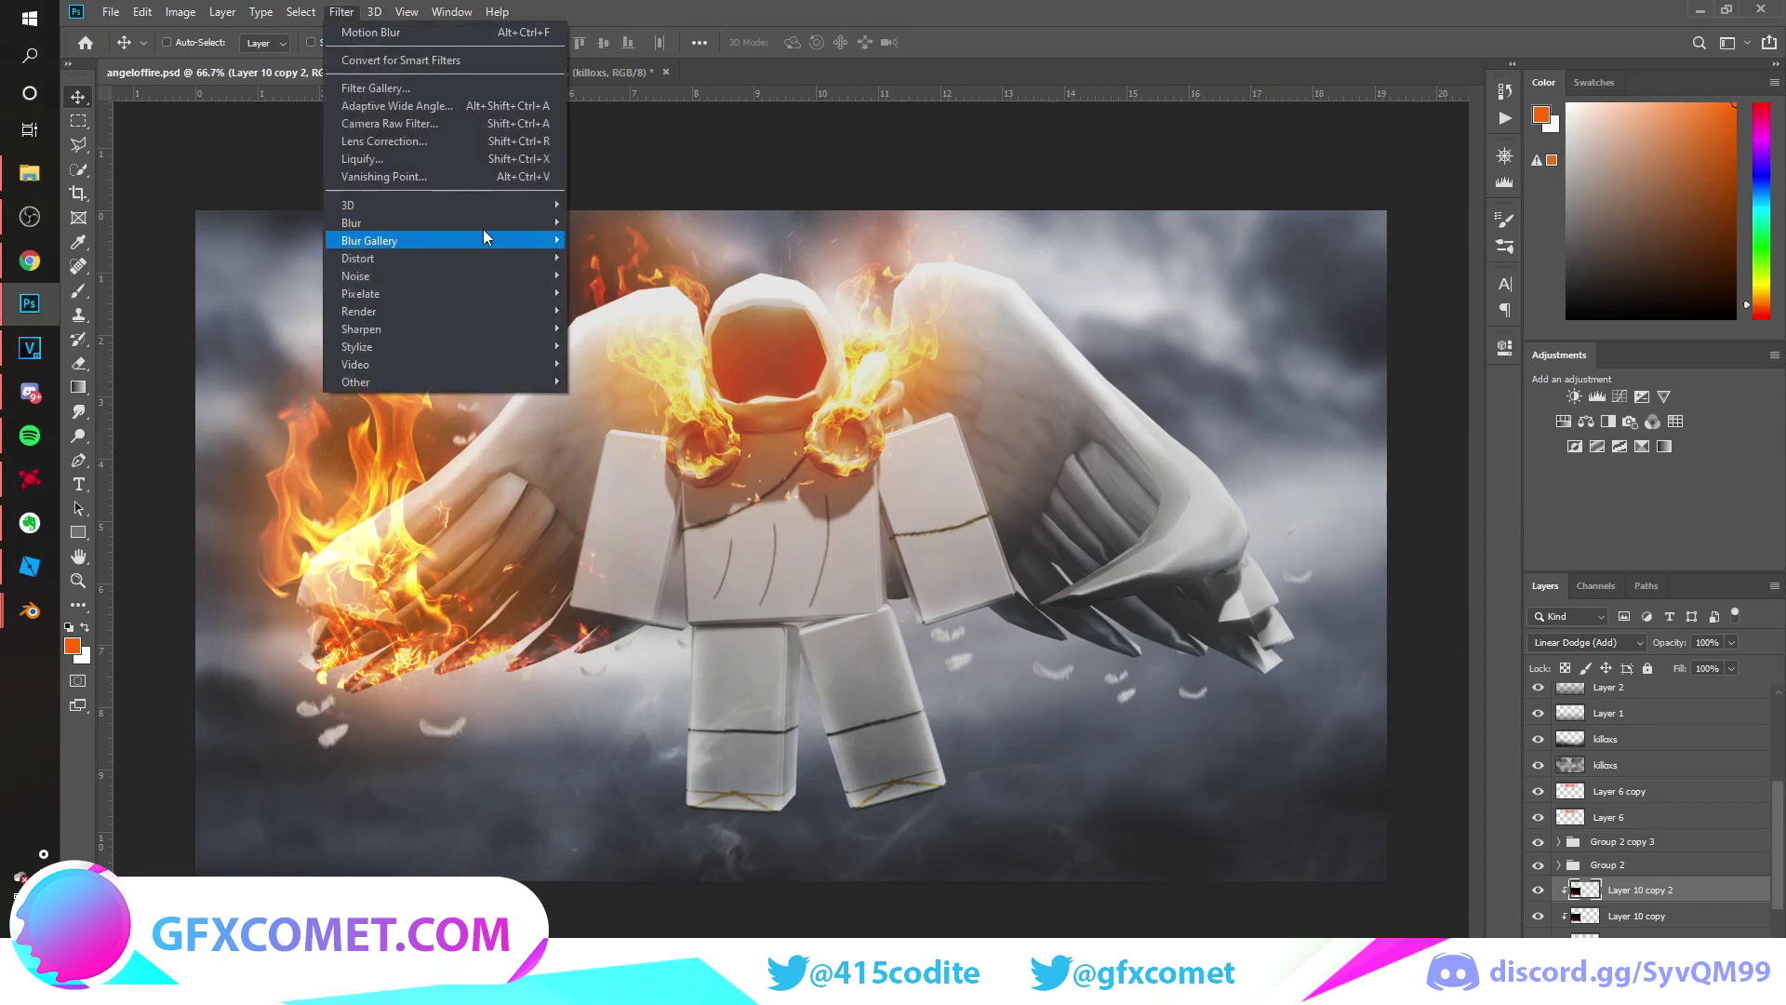
mouse_move(483, 232)
click(616, 288)
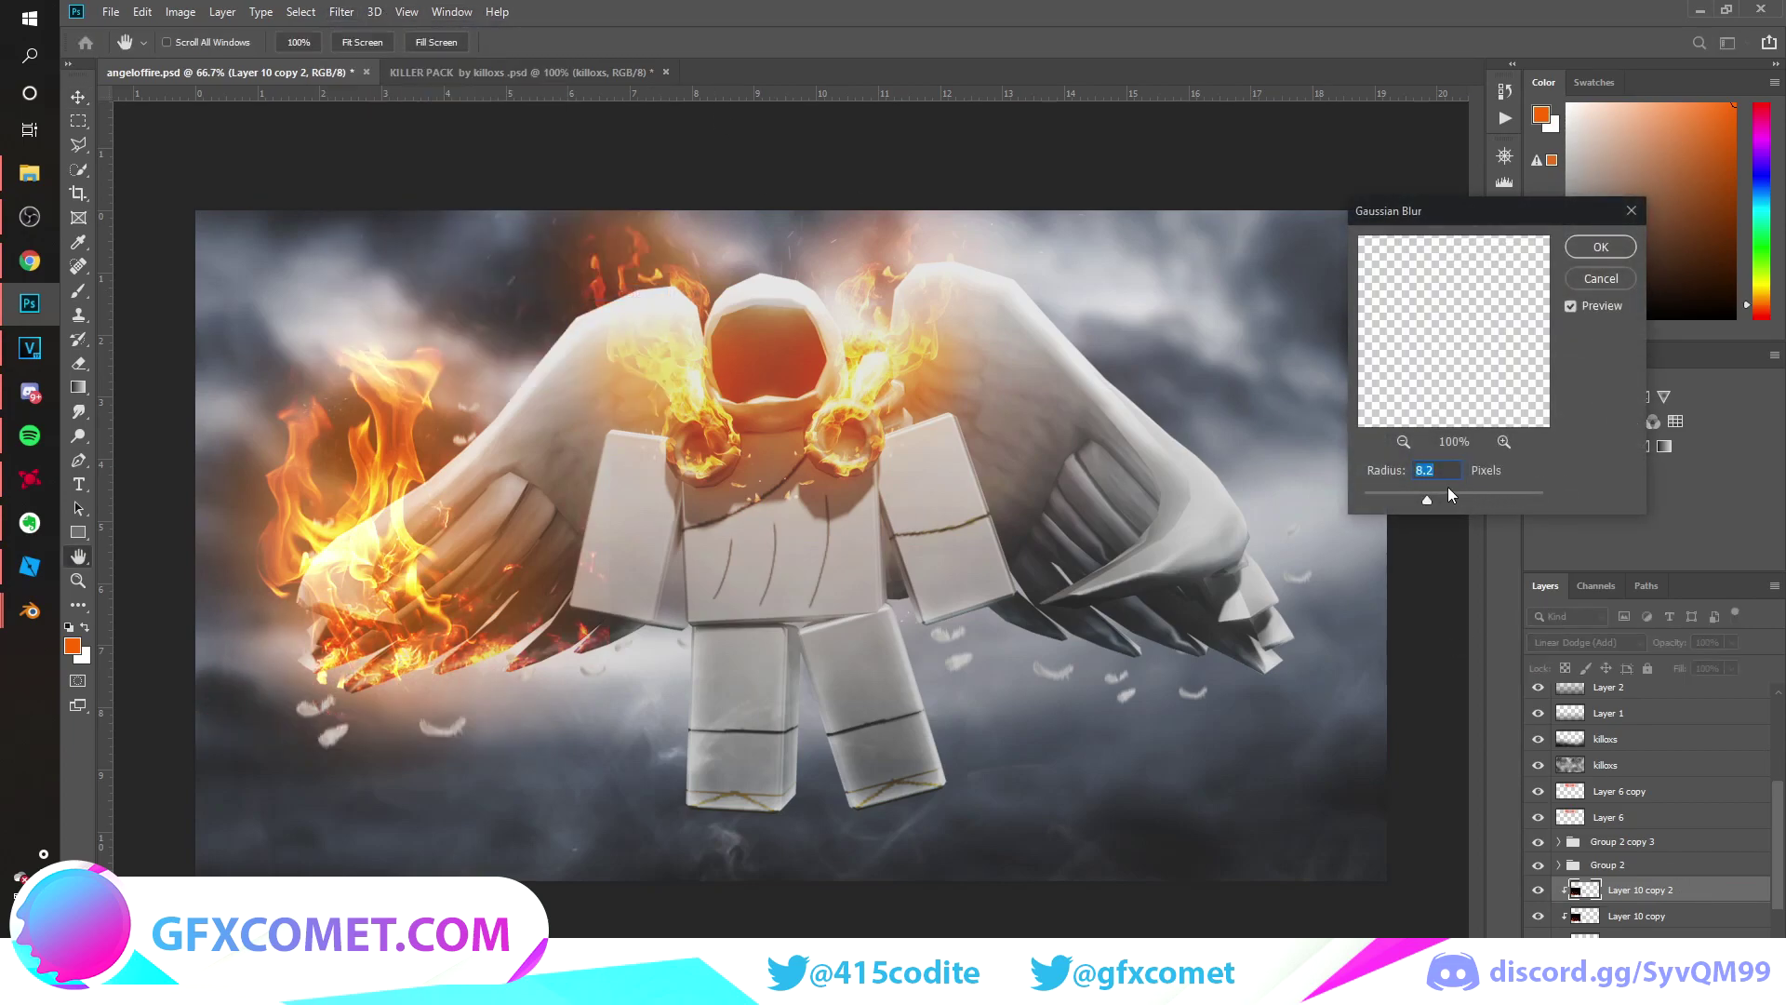
drag(1480, 496, 1496, 498)
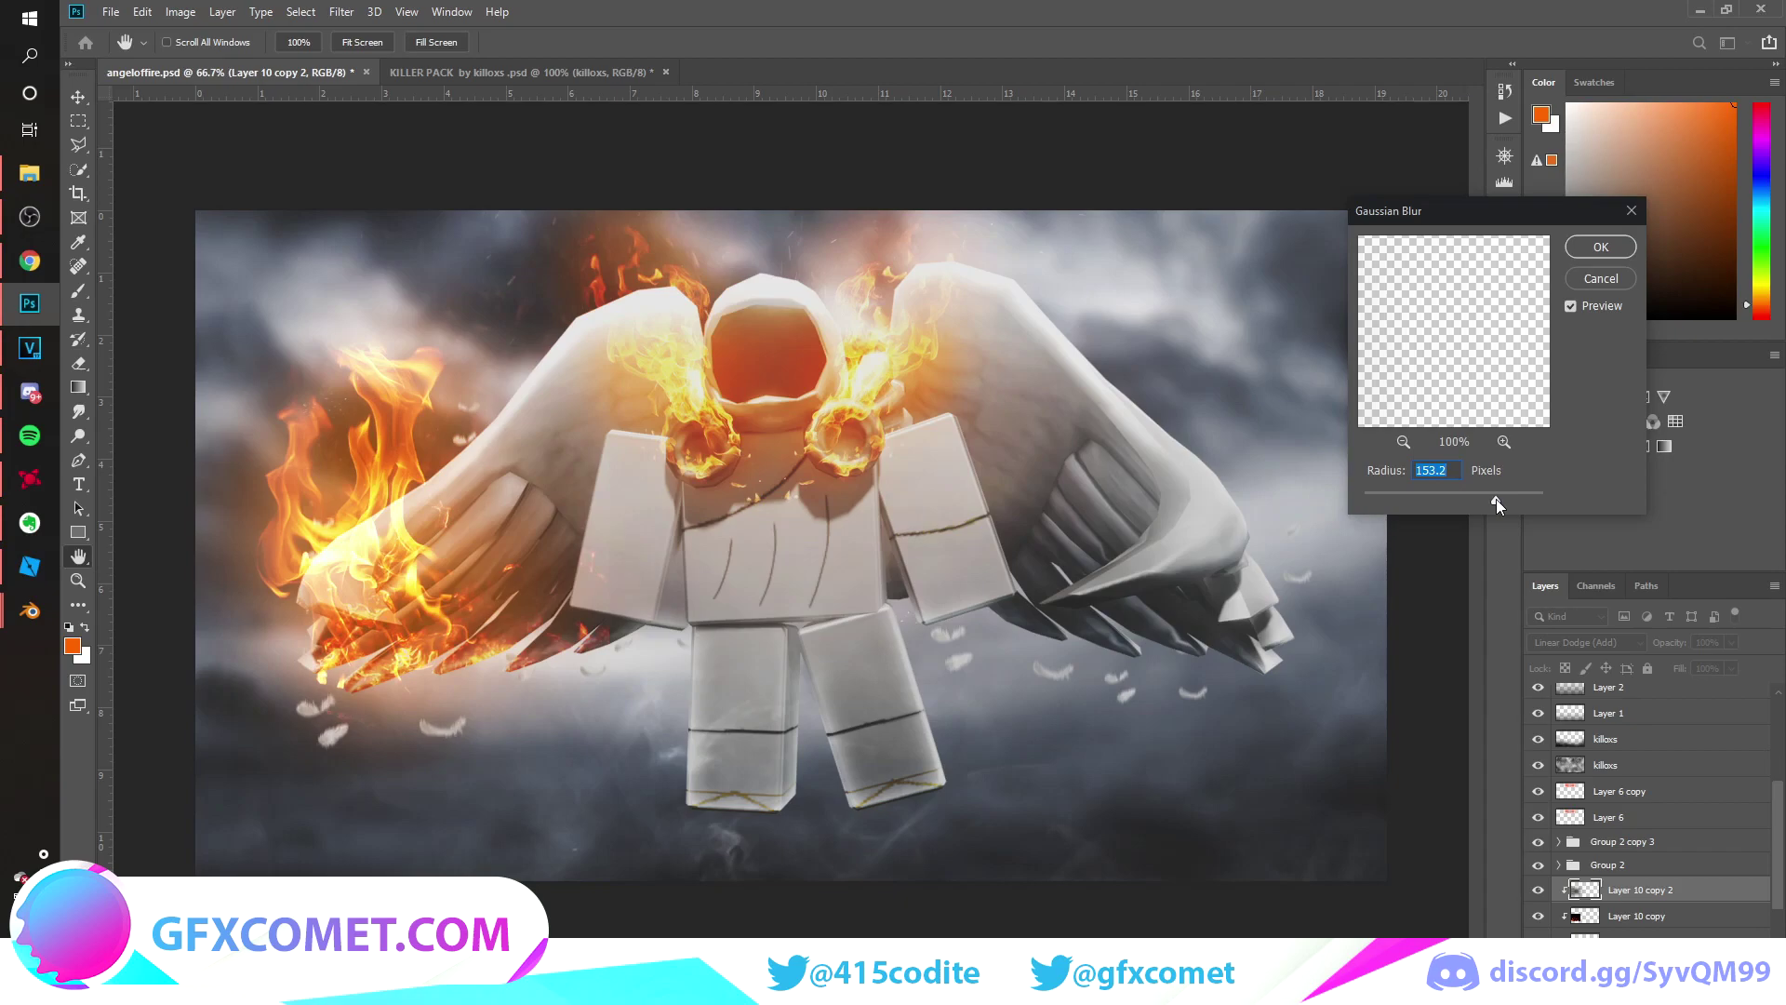
click(1601, 250)
Paint an orange glow over the left-hand wing on a new clipped layer and blend it as Soft Light at 36% opacity.
click(1706, 993)
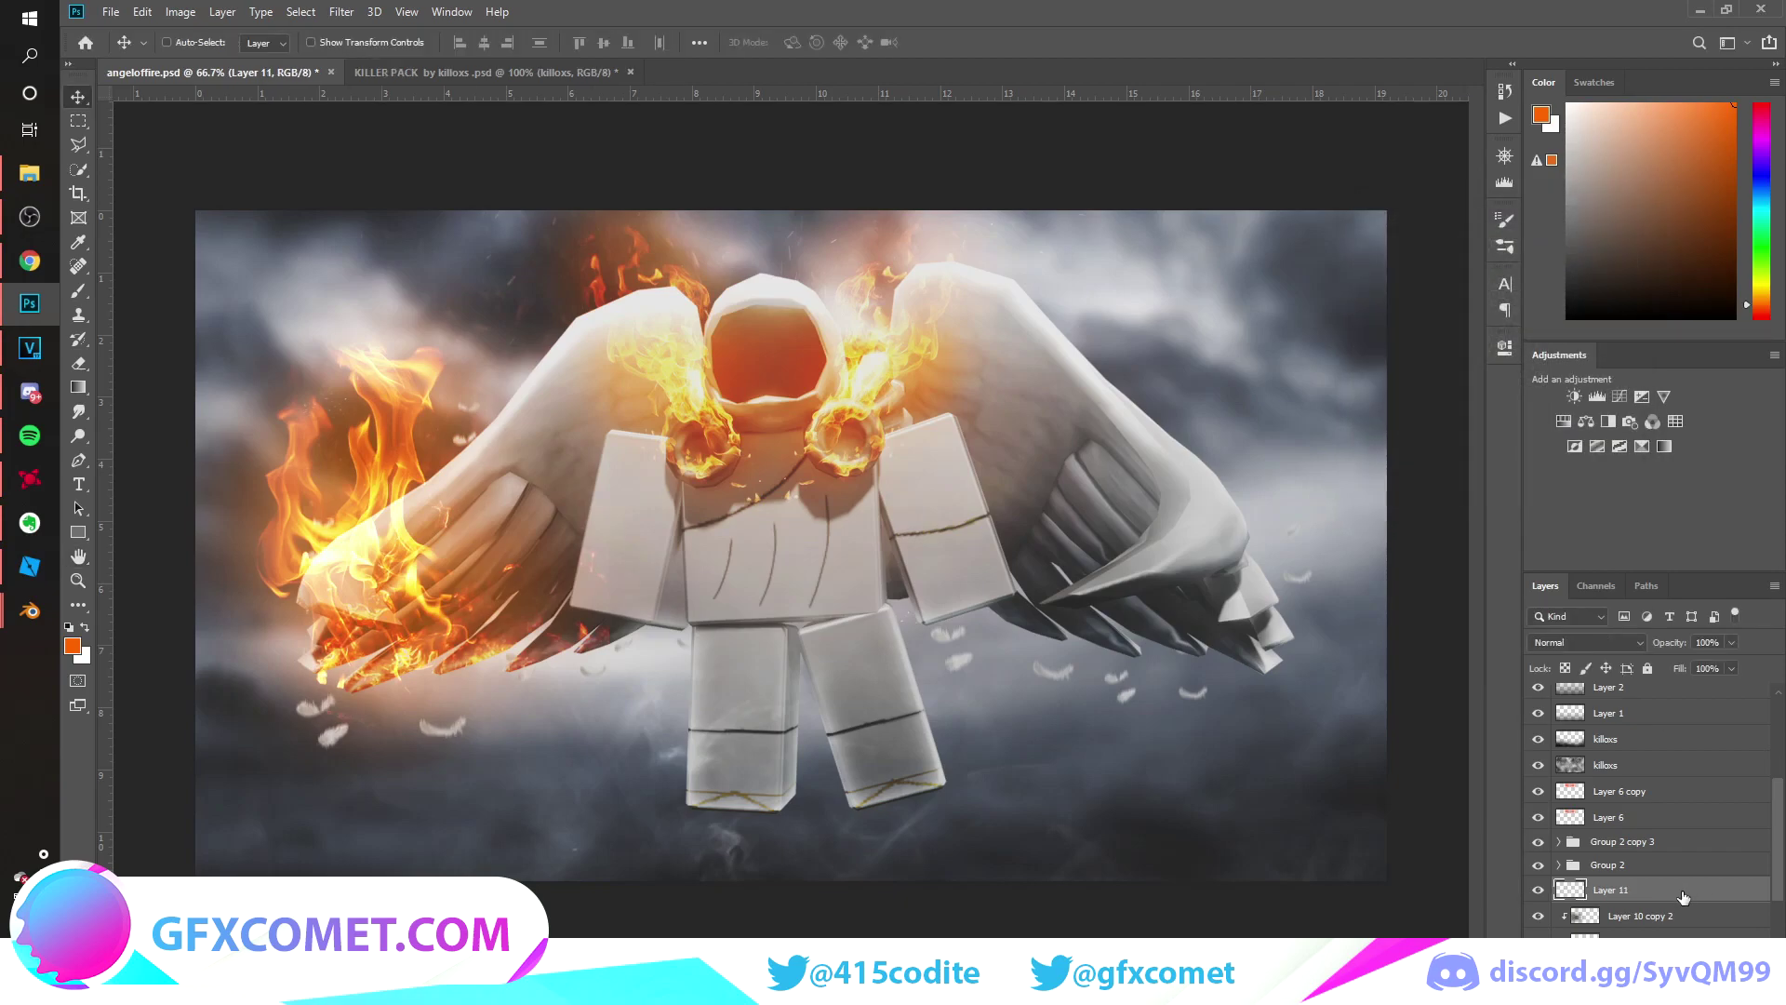
alt+click(1680, 903)
key(b)
drag(363, 620, 651, 651)
key(v)
click(1586, 642)
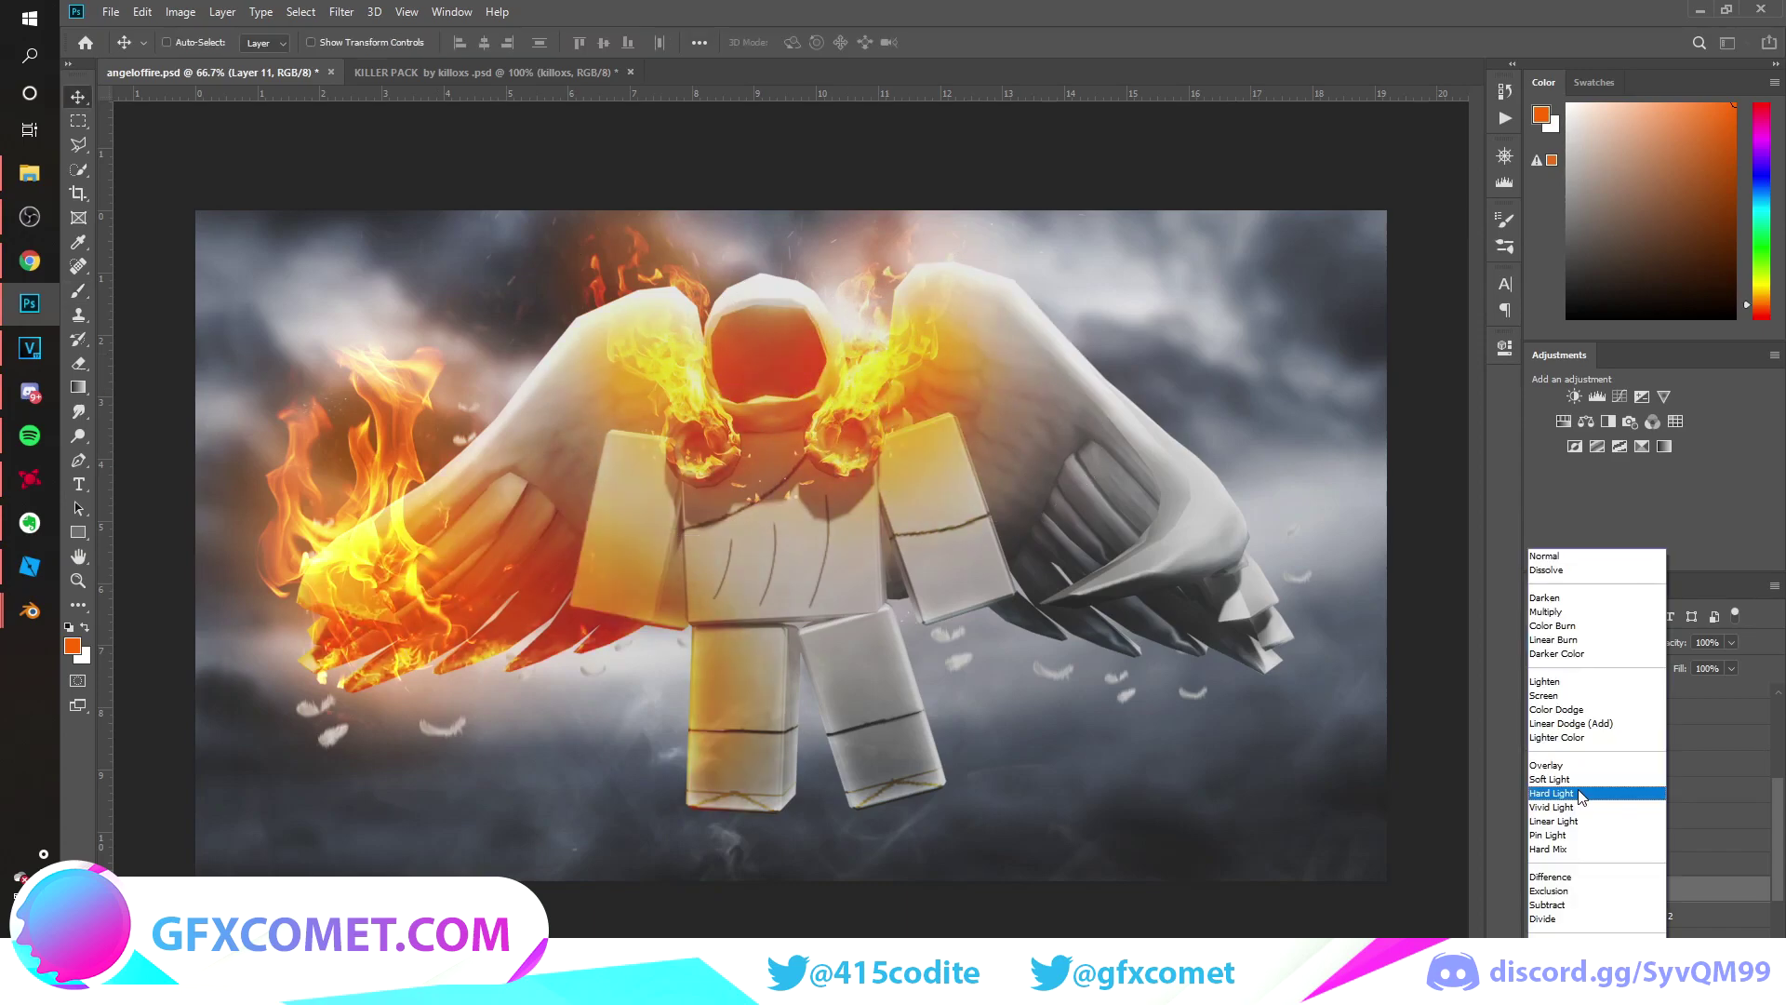
click(1579, 779)
drag(1655, 636, 1629, 638)
Duplicate the clipped orange glow on Layer 11 and blend the copy as Screen at 37% opacity.
key(ctrl+j)
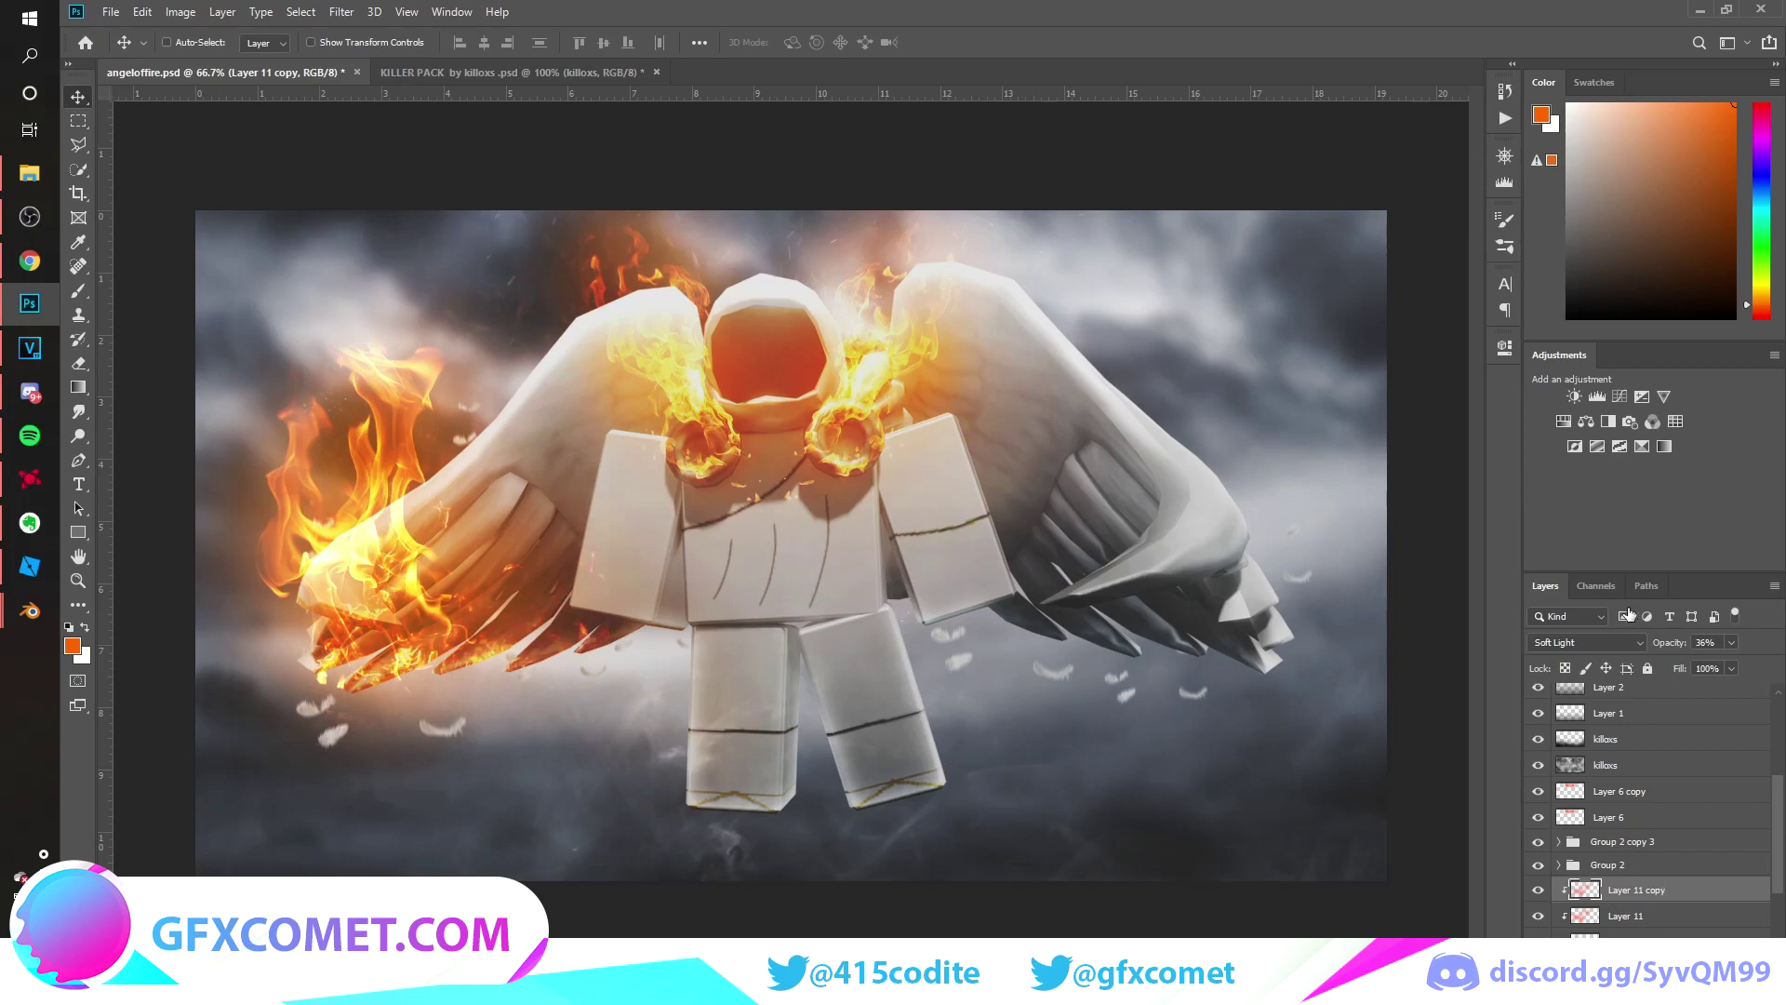
click(1586, 642)
click(1581, 693)
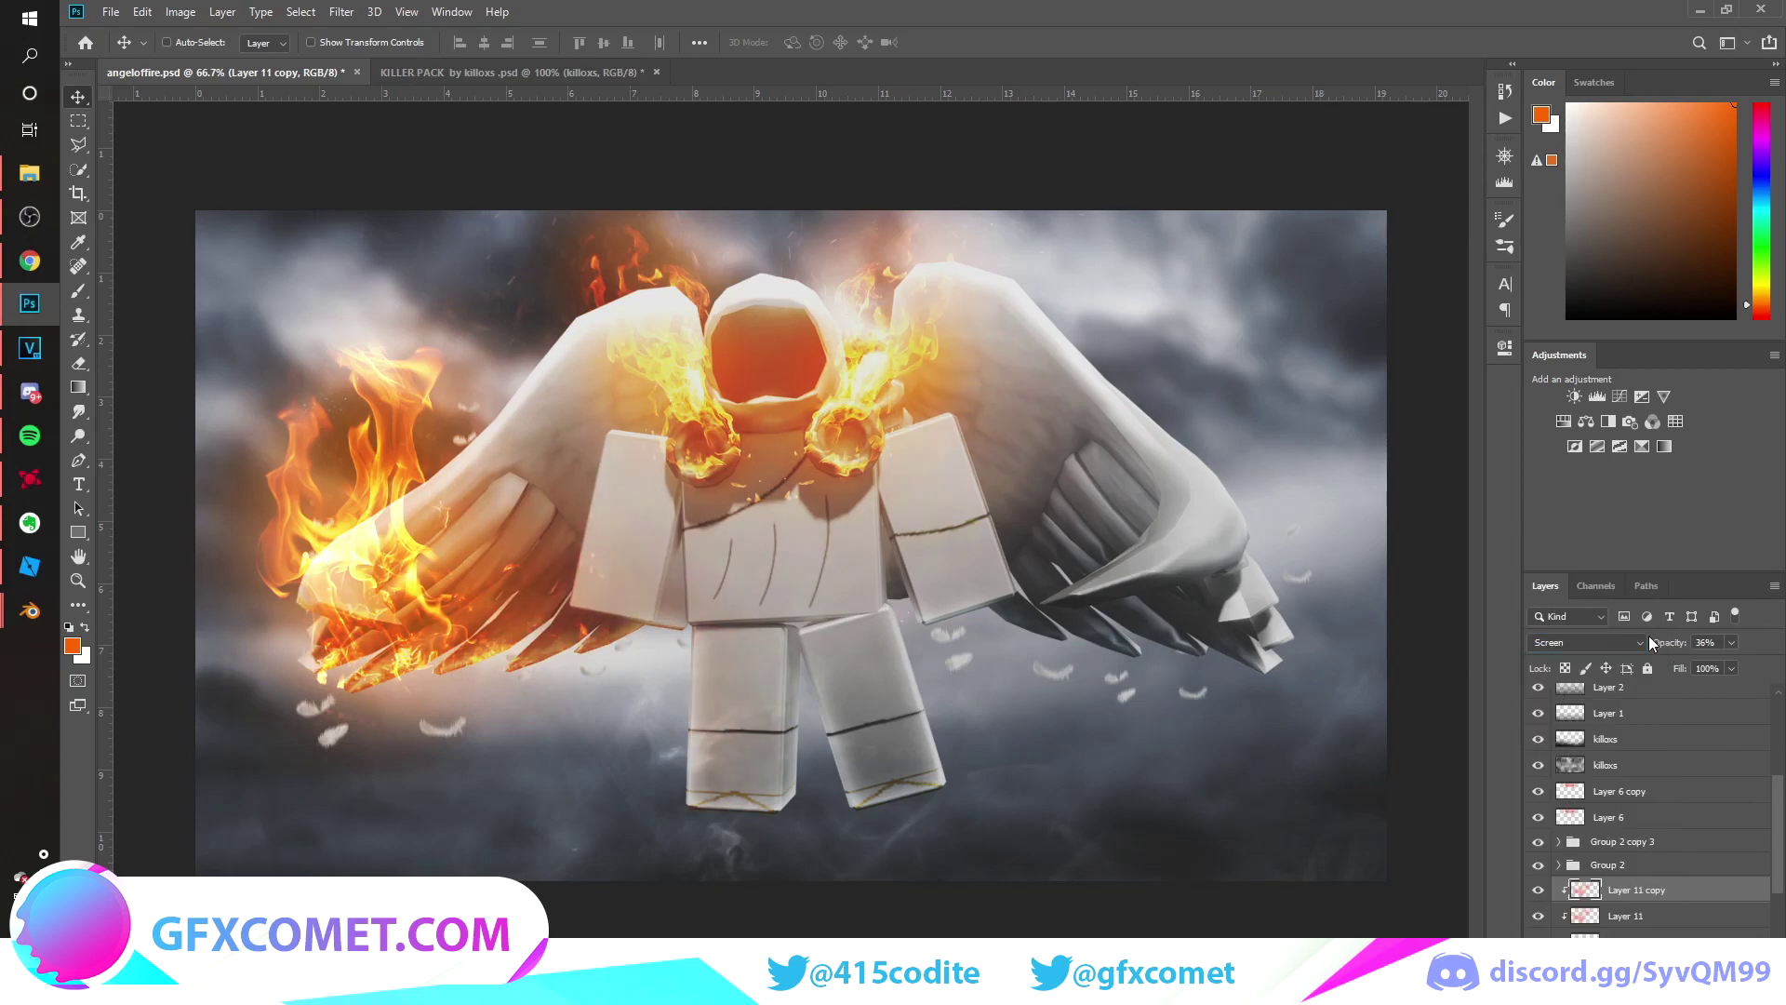
drag(1673, 648, 1707, 670)
Group the left-hand wing tip's flame and glow layers, from Layer 8 copy down to Layer 7.
scroll(1688, 828, up, 2)
click(1613, 697)
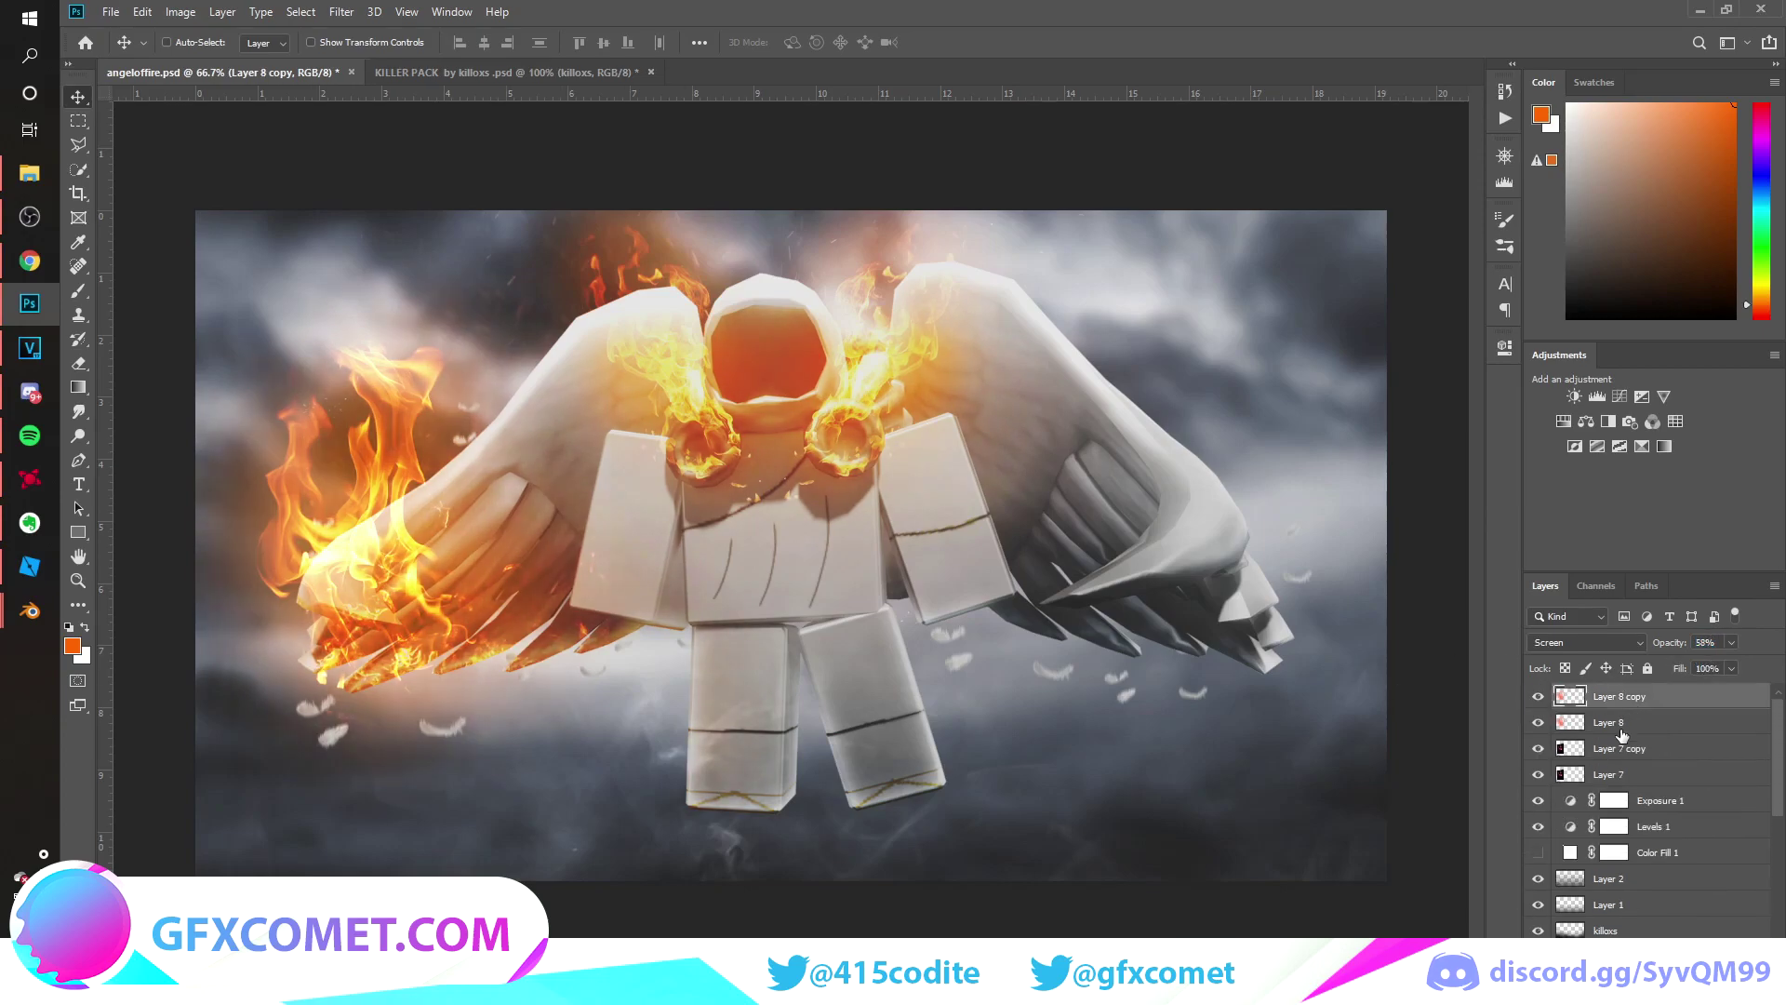
click(1538, 776)
click(1538, 776)
shift+click(1607, 778)
key(ctrl+g)
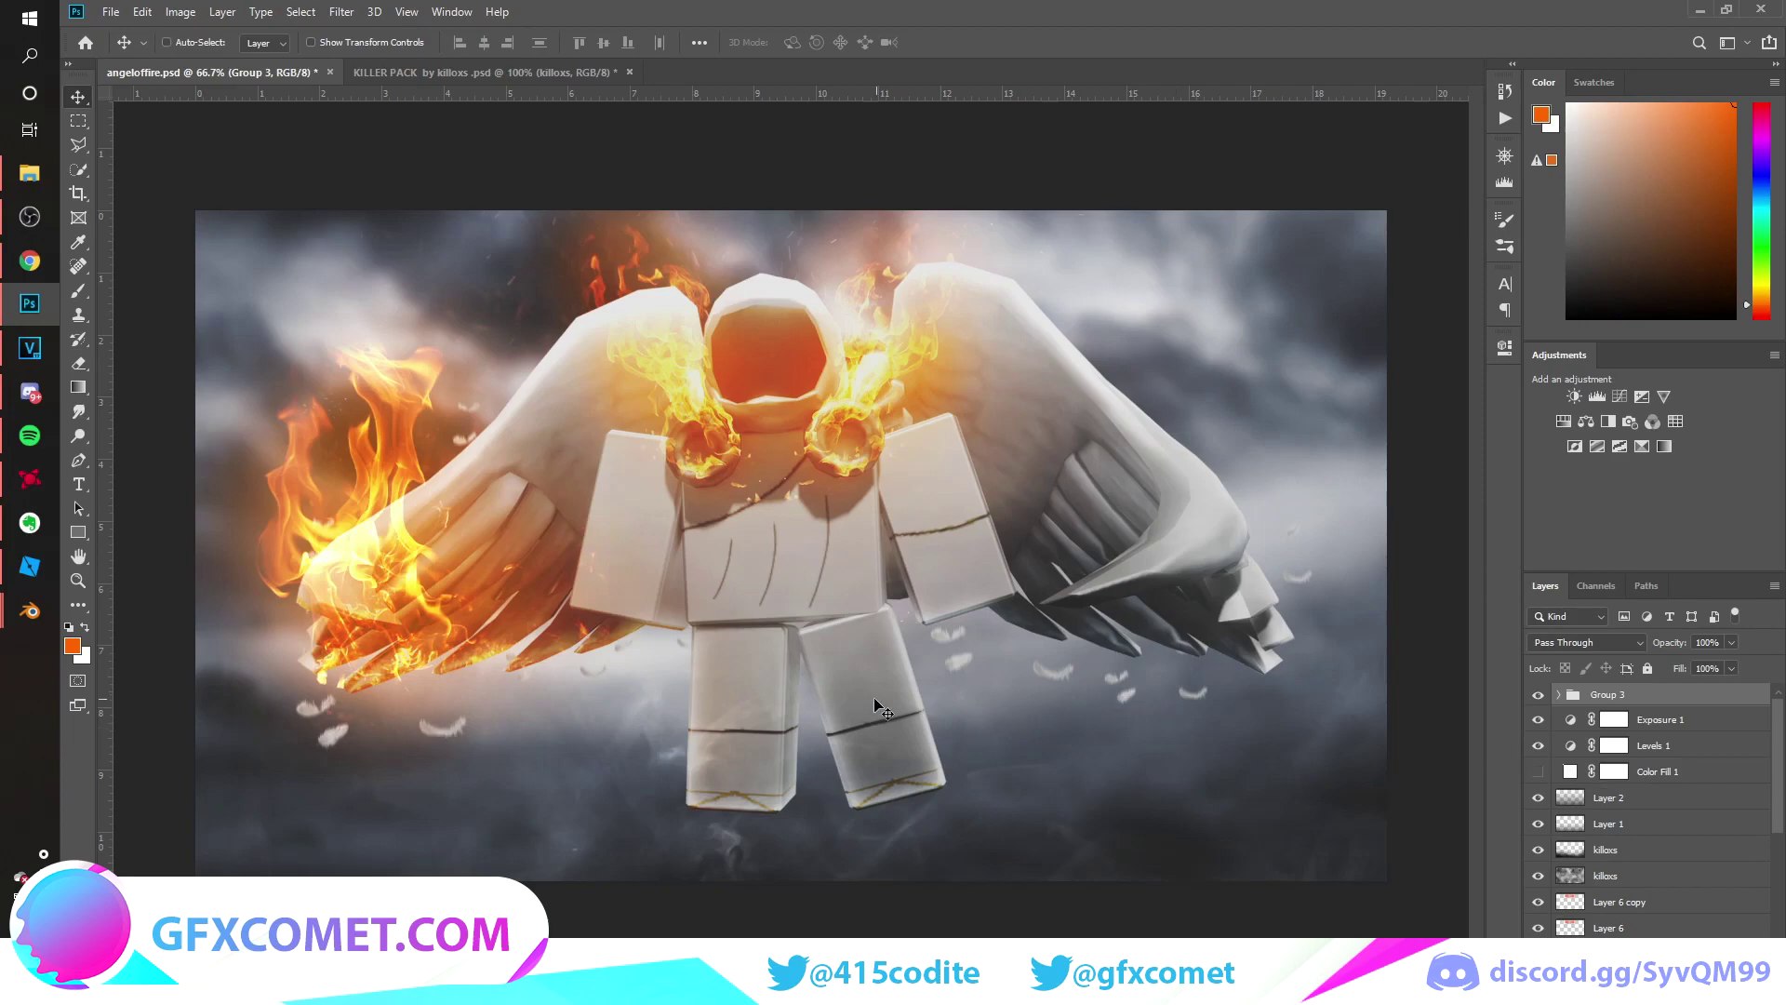
Duplicate the wing flame group, flip the copy horizontally and place it over the right-hand wing tip.
key(ctrl+j)
key(ctrl+t)
right_click(465, 569)
click(629, 804)
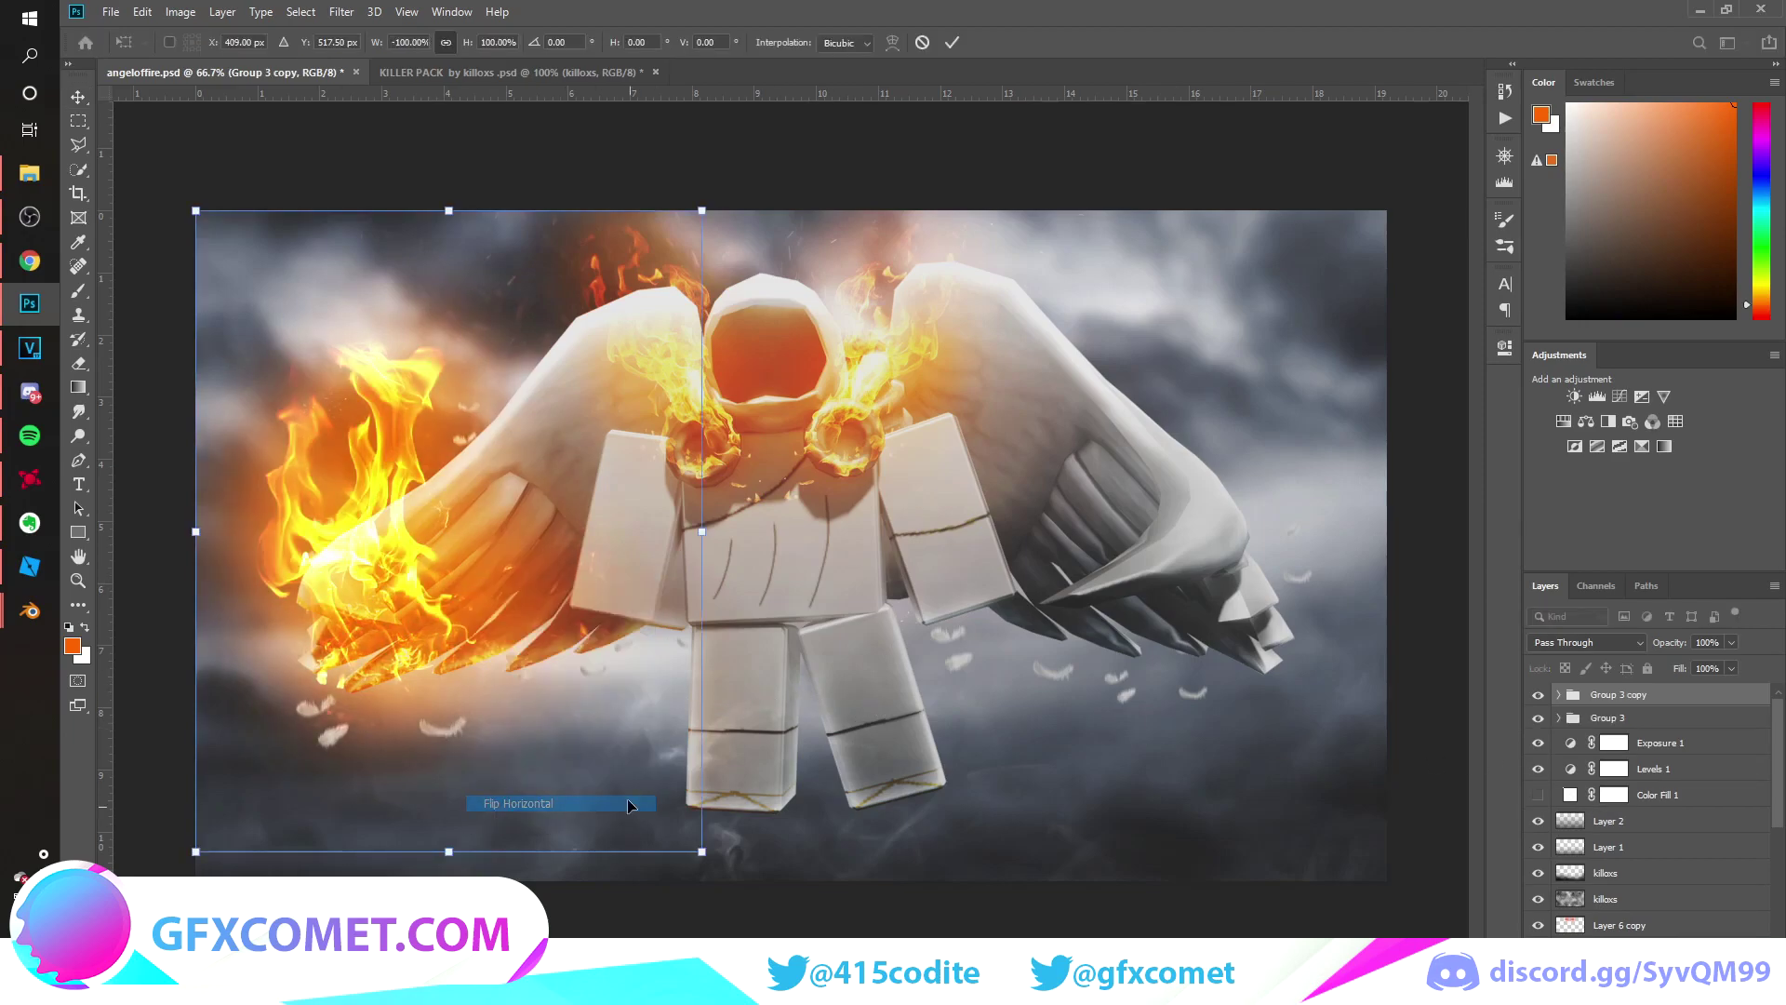
drag(602, 609, 1230, 577)
Duplicate the Layer 9 embers and place the copy behind the right-hand wing.
scroll(1628, 865, down, 4)
scroll(1633, 869, up, 4)
scroll(1623, 872, down, 5)
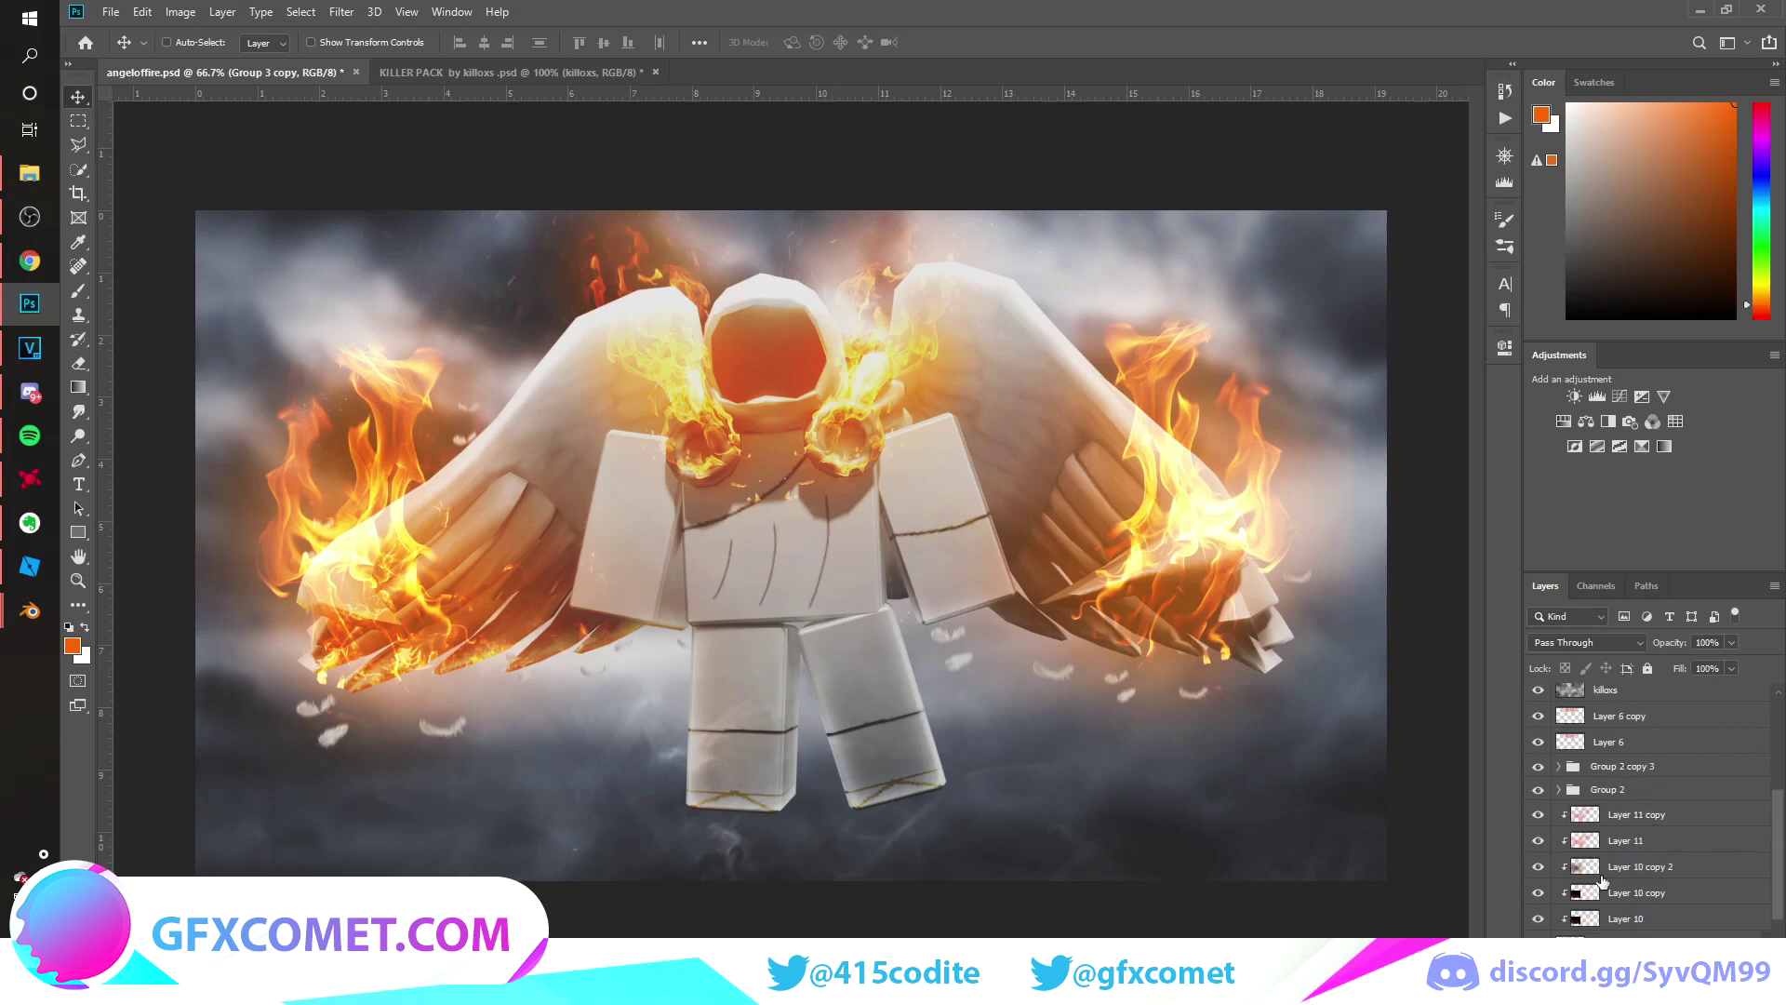
click(1545, 902)
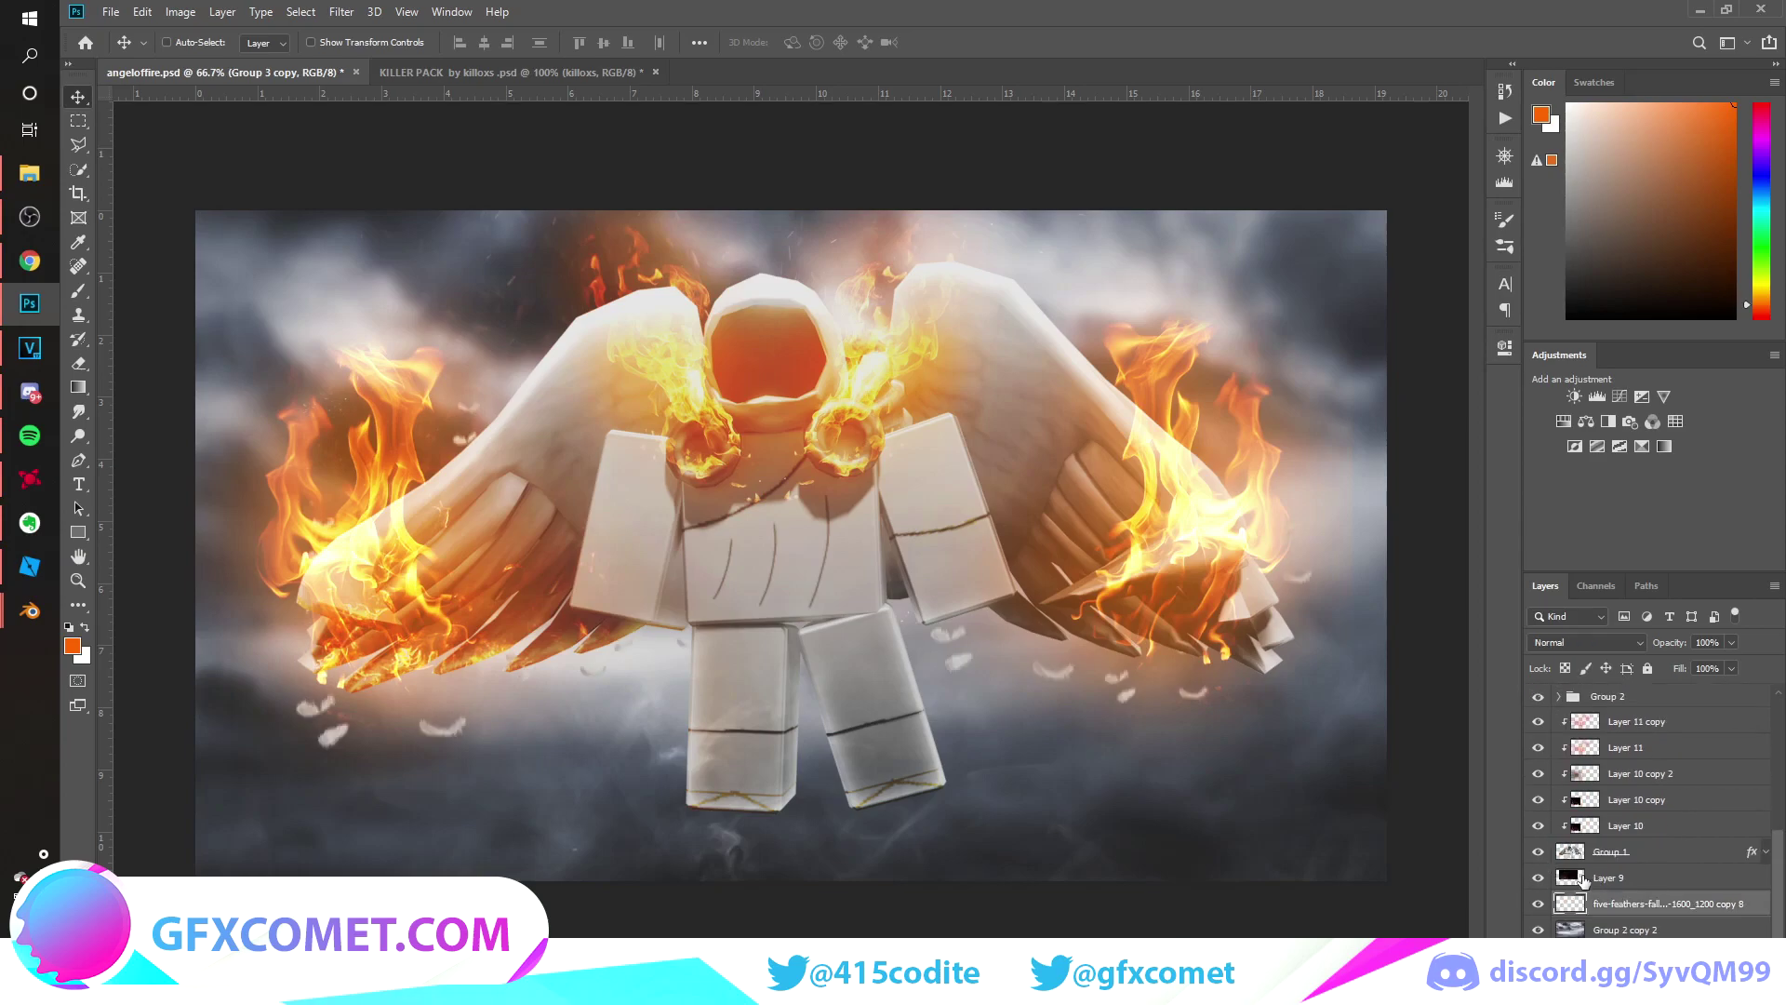
click(1540, 877)
click(1539, 877)
click(1607, 878)
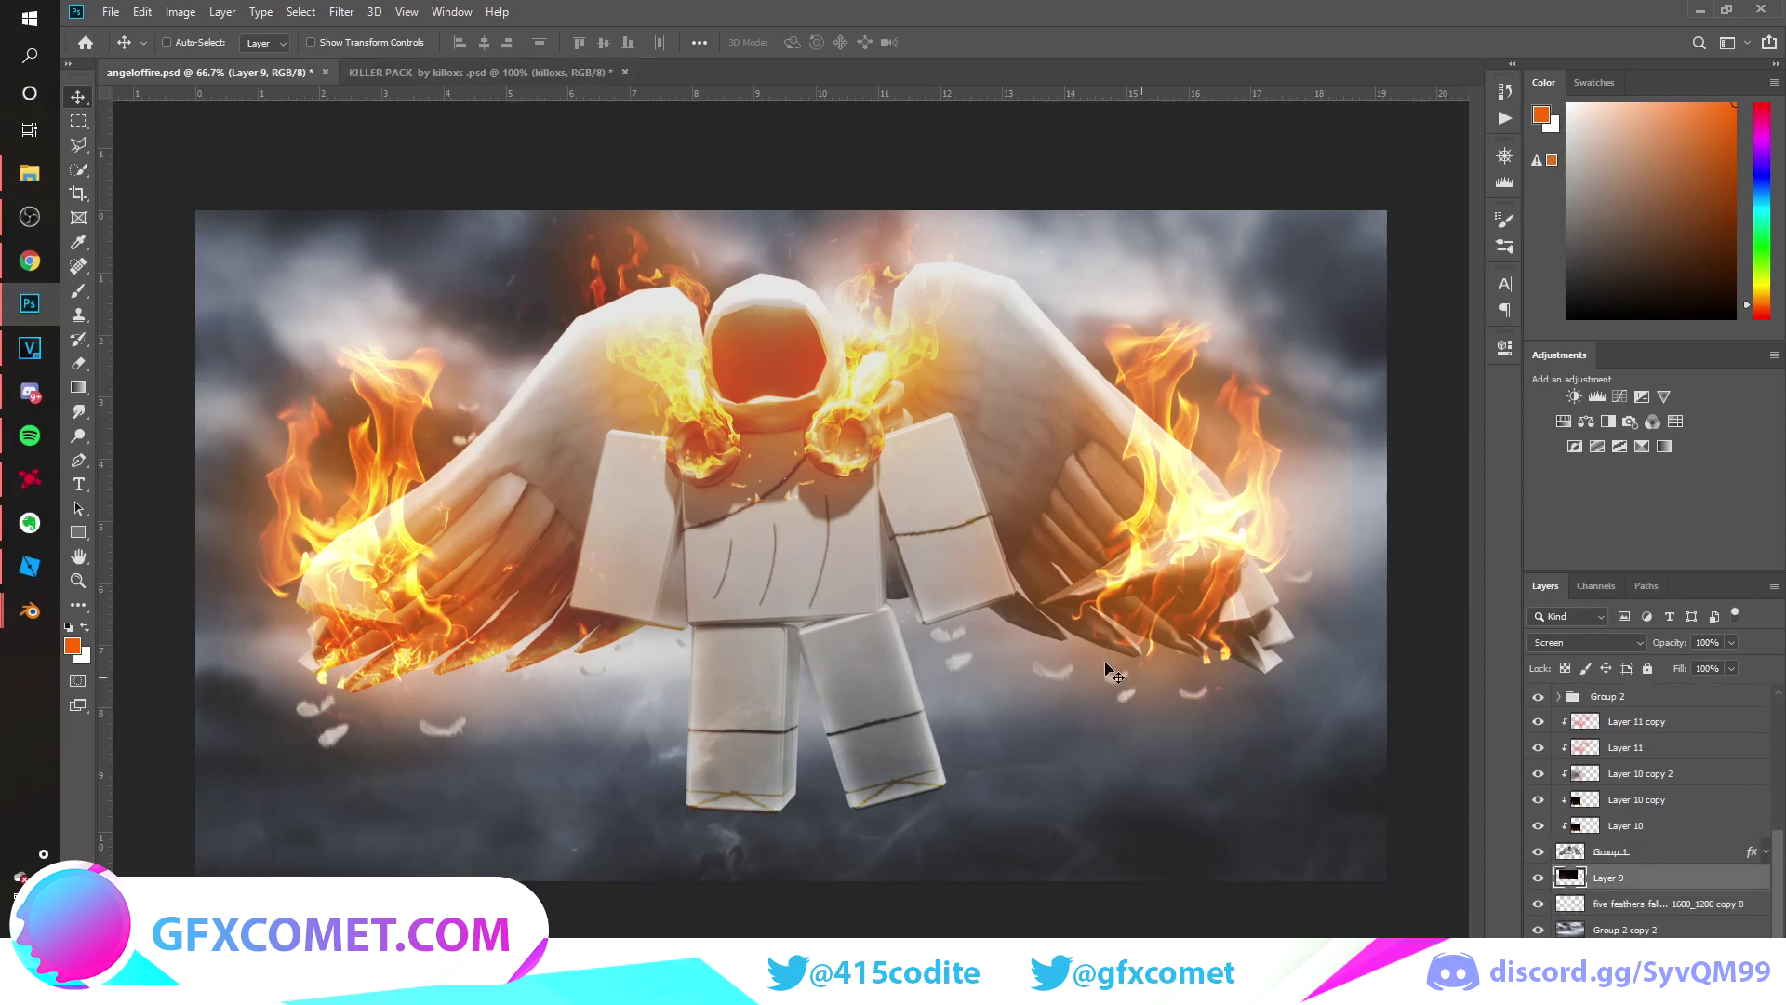
mouse_move(868, 609)
alt+mouse_down()
mouse_move(1174, 532)
mouse_move(1297, 556)
mouse_move(1224, 622)
mouse_move(1180, 600)
mouse_move(1272, 626)
mouse_move(1272, 643)
alt+mouse_up()
key(ctrl+j)
Erase the hard lower edge of the copied embers below the right-hand wing with a 250 px eraser.
key(e)
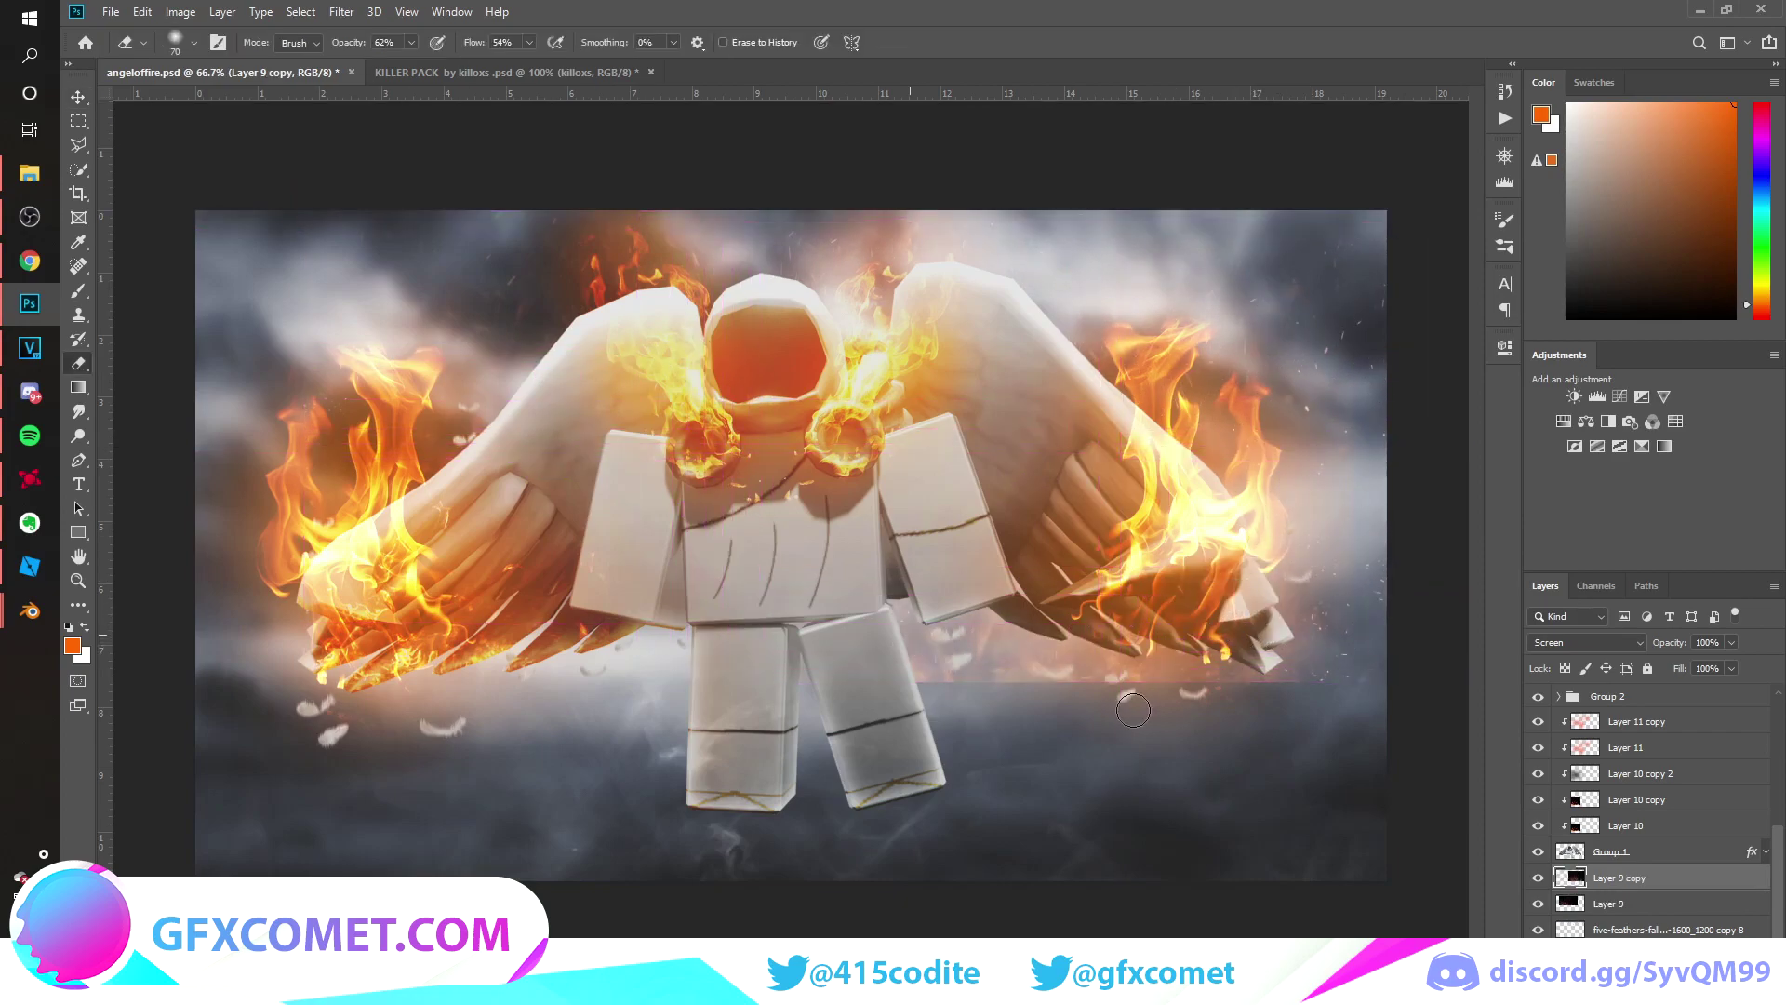
key(bracketright)
key(bracketright)
key(bracketright)
key(bracketright)
key(bracketright)
key(bracketright)
key(bracketright)
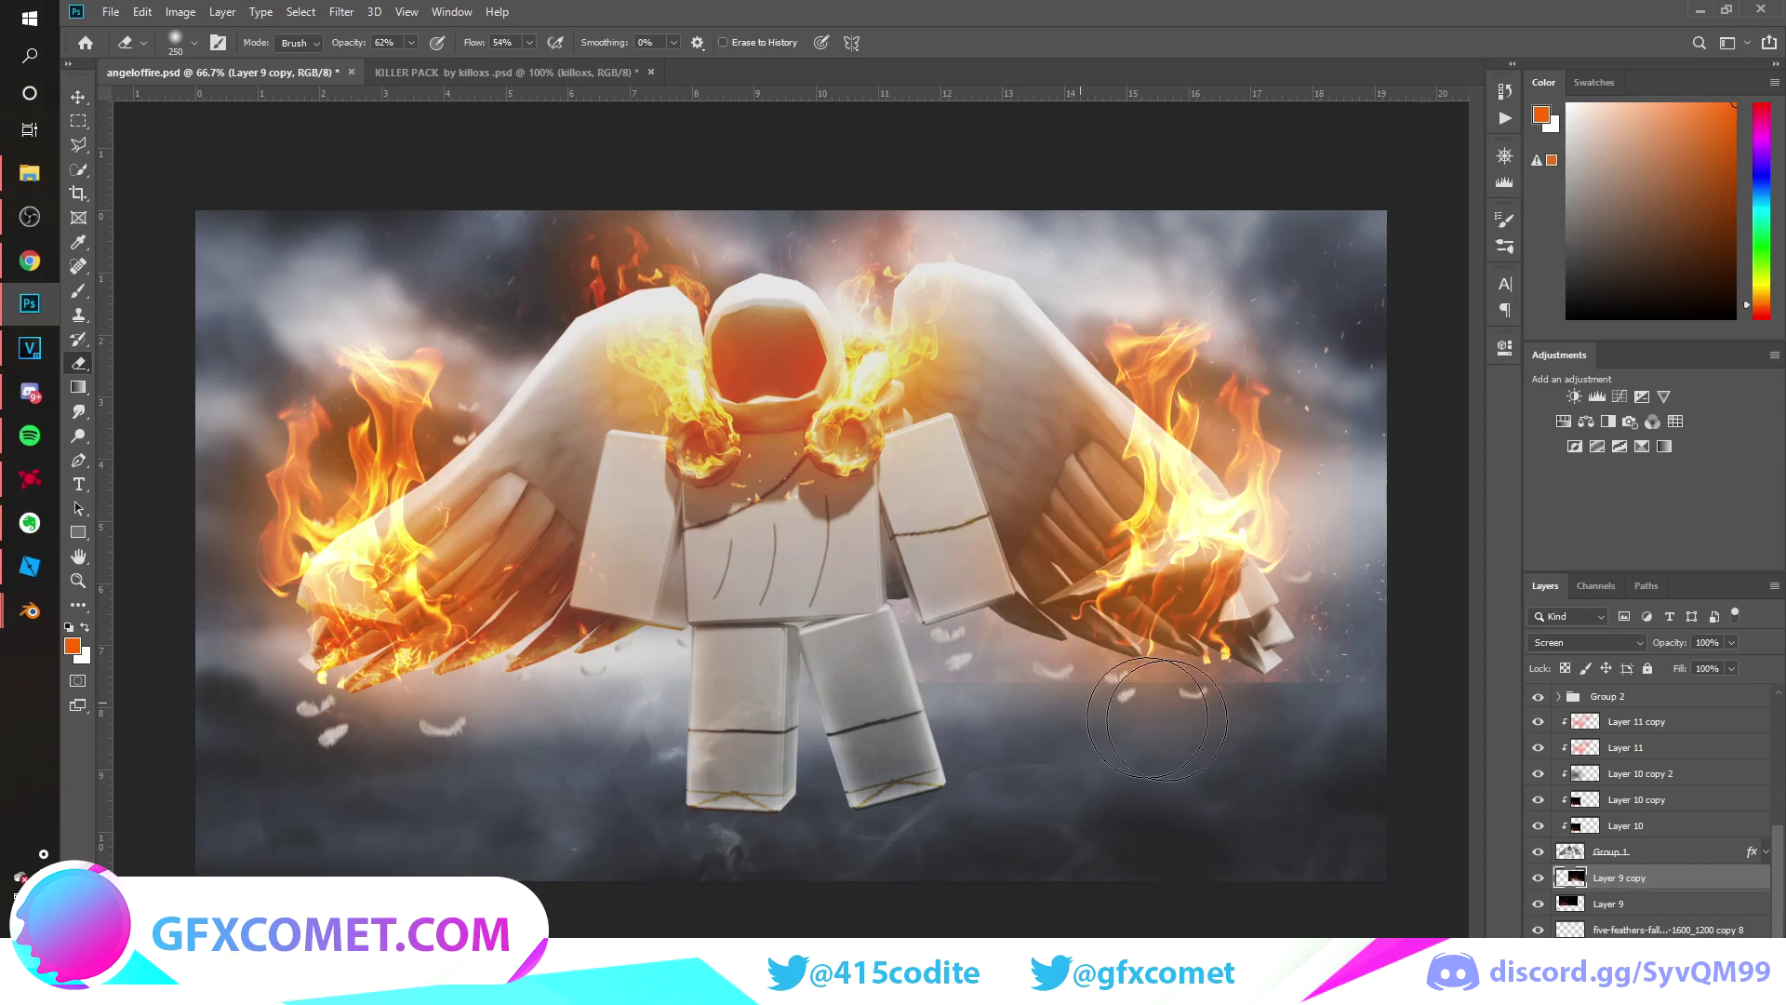
key(v)
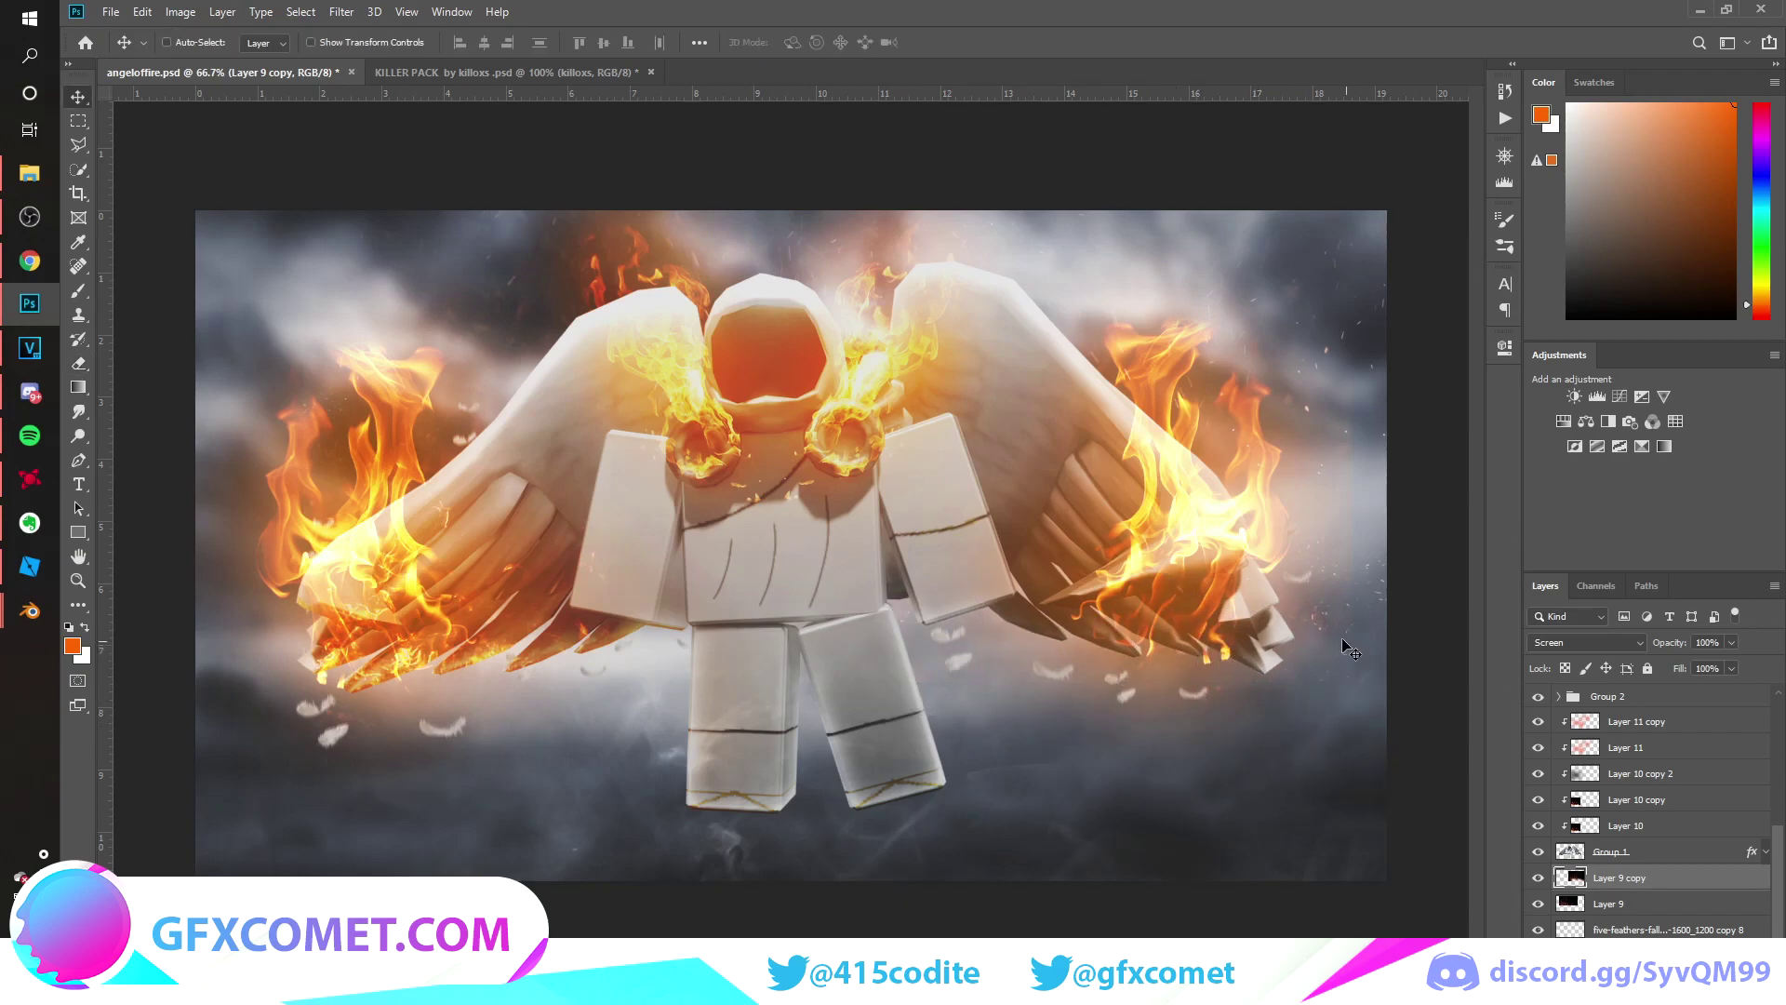
Erase the outer edge of the right-hand wing's orange glow on Layer 8 copy and Layer 8 inside Group 3 copy.
scroll(1628, 798, up, 5)
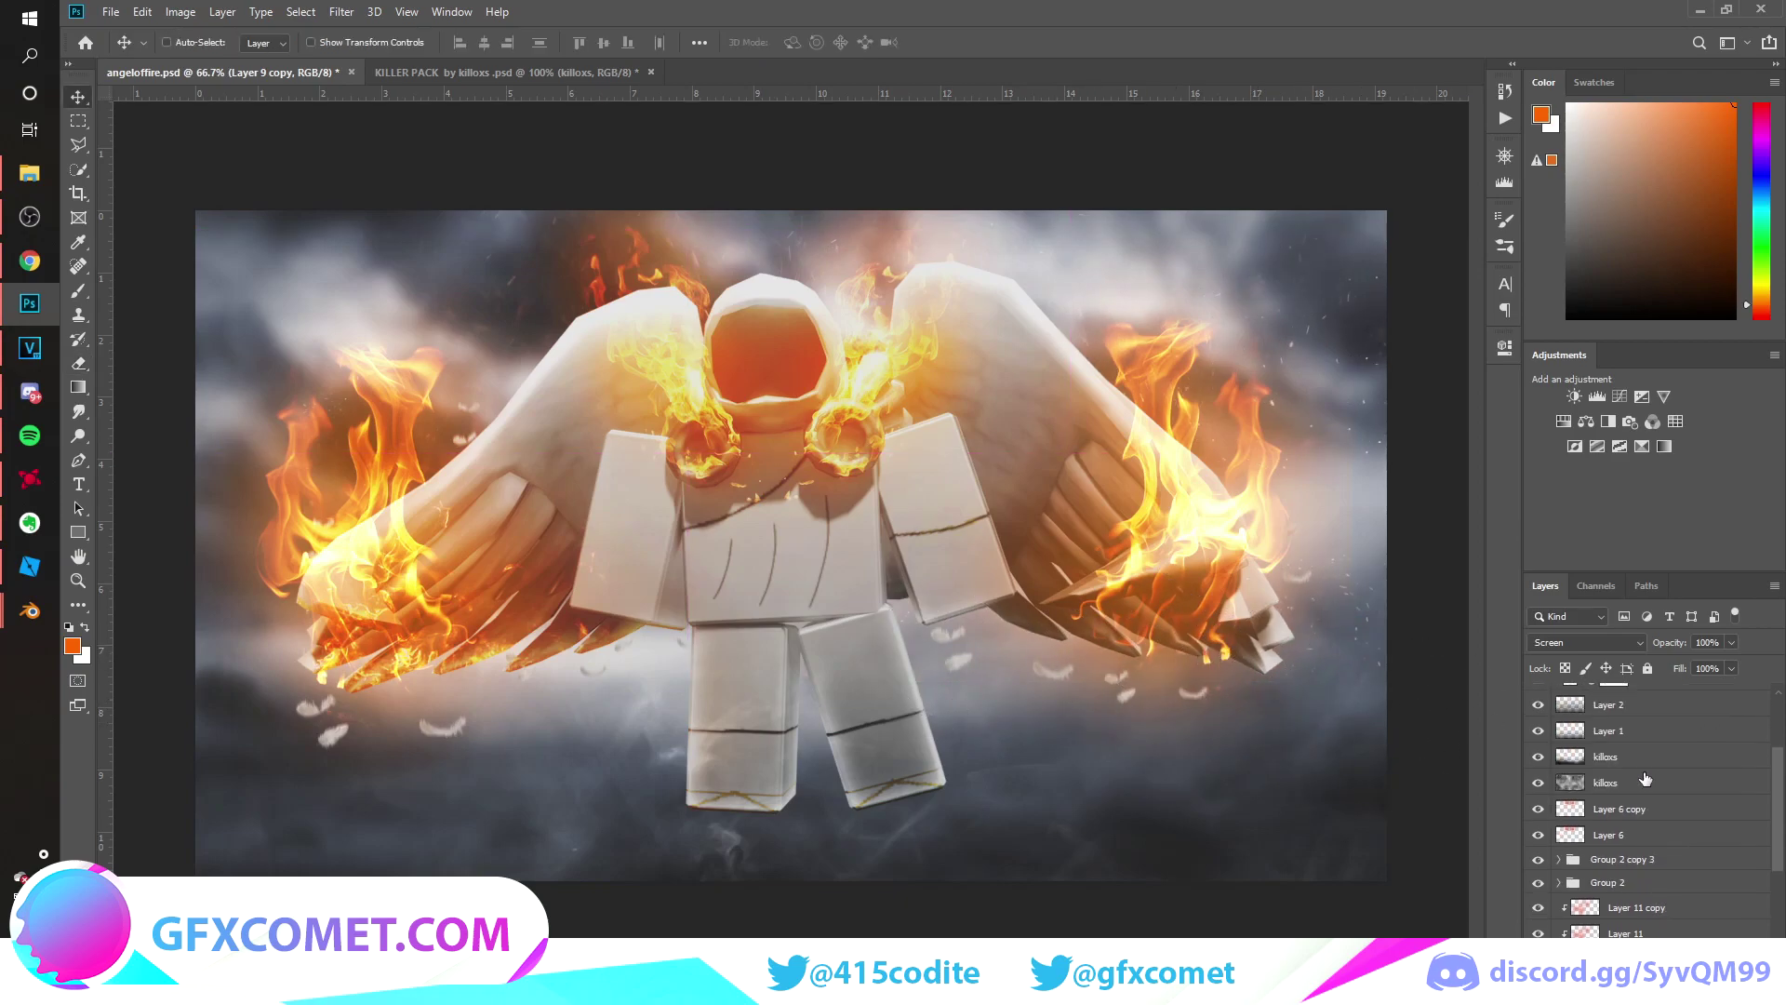
scroll(1628, 798, up, 3)
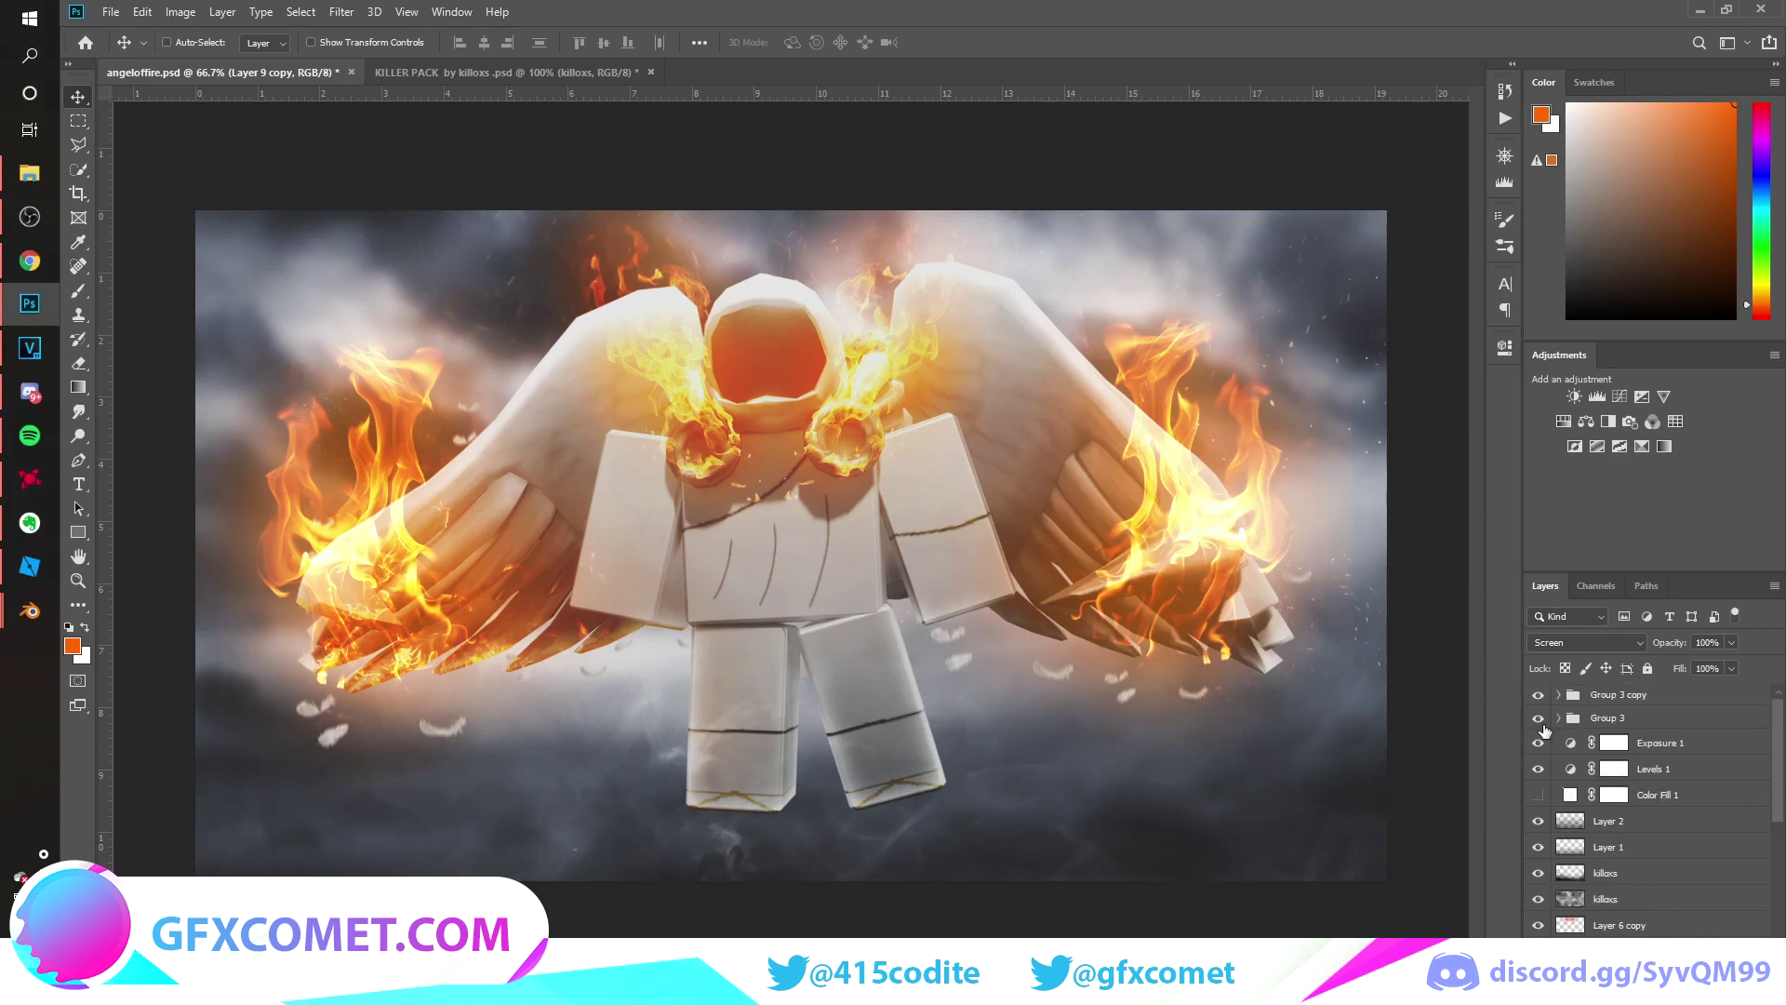
click(1538, 698)
click(1553, 698)
click(1558, 696)
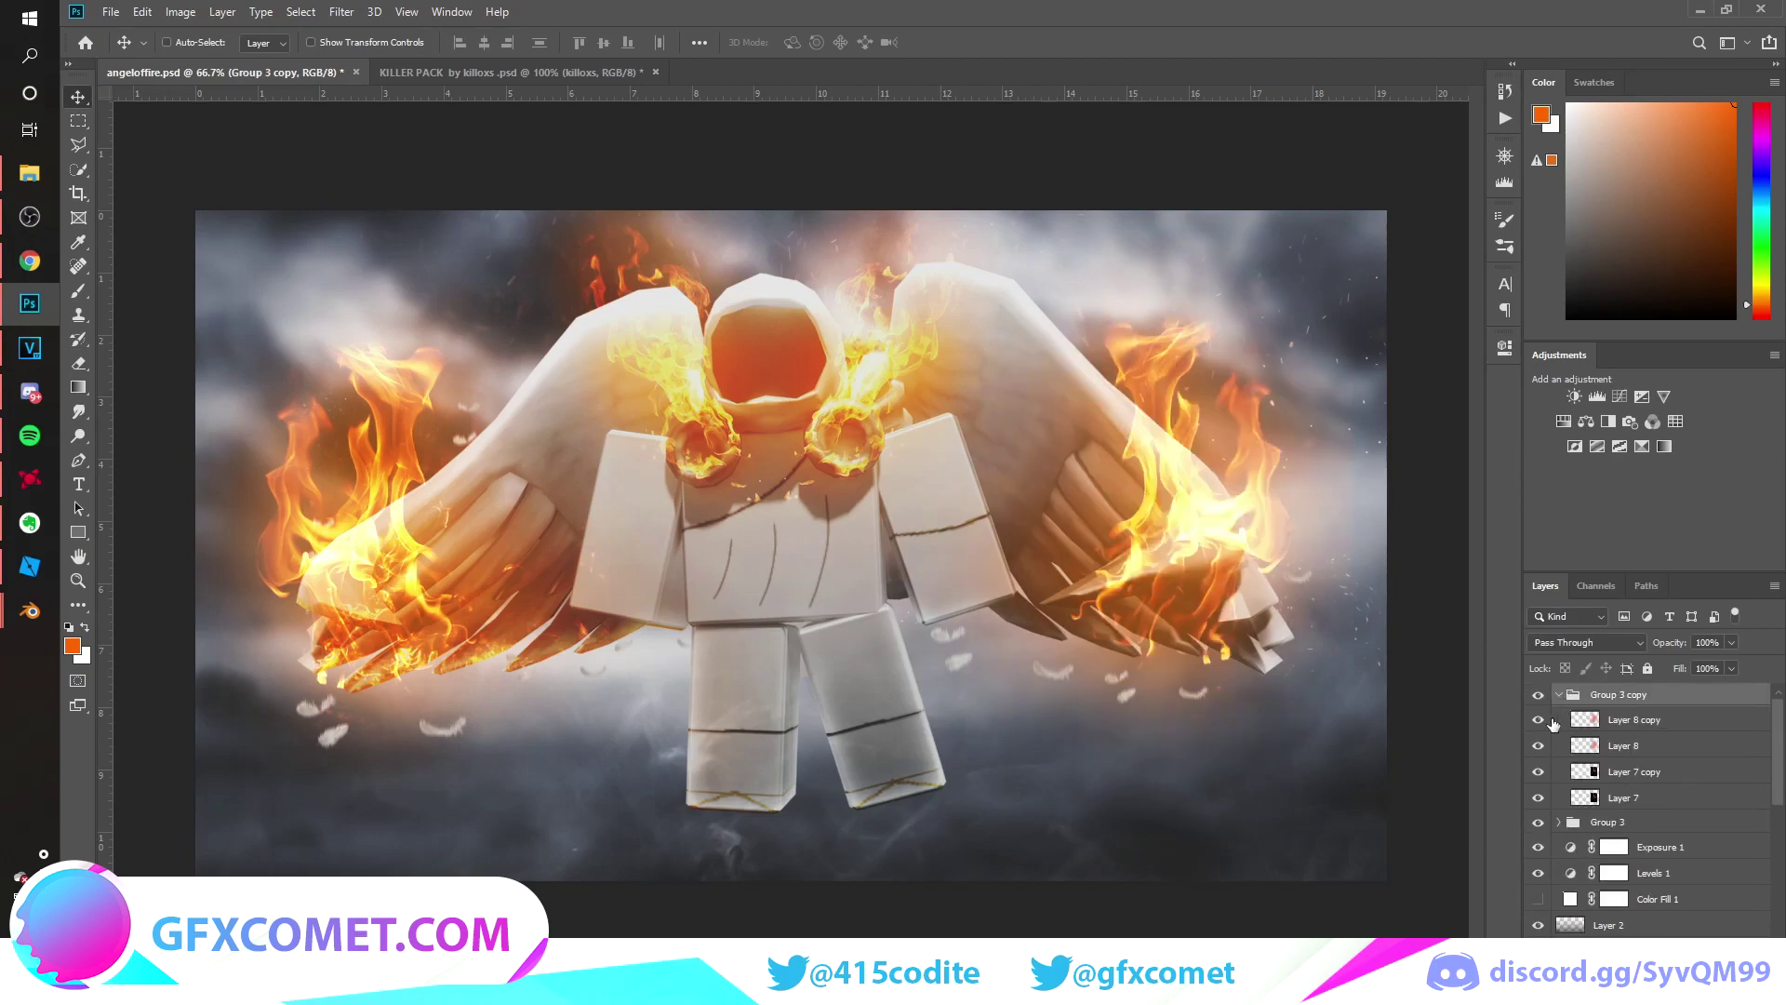
click(1538, 719)
click(1634, 719)
key(e)
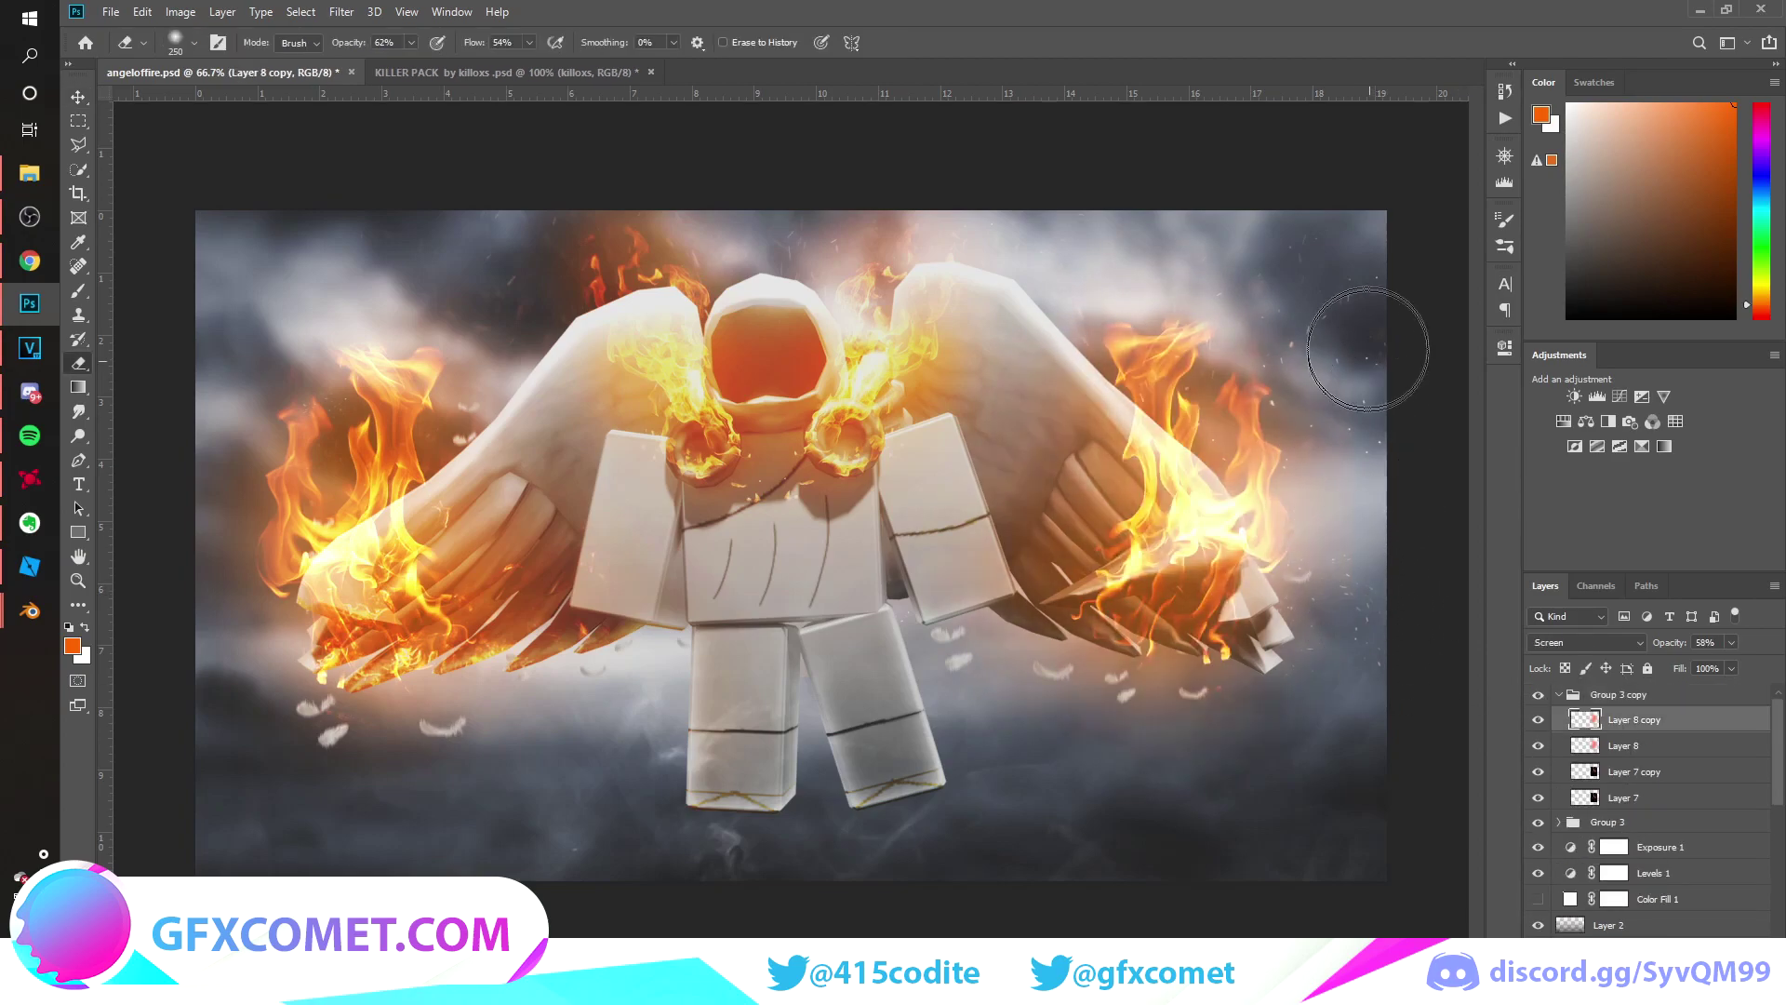
click(1662, 751)
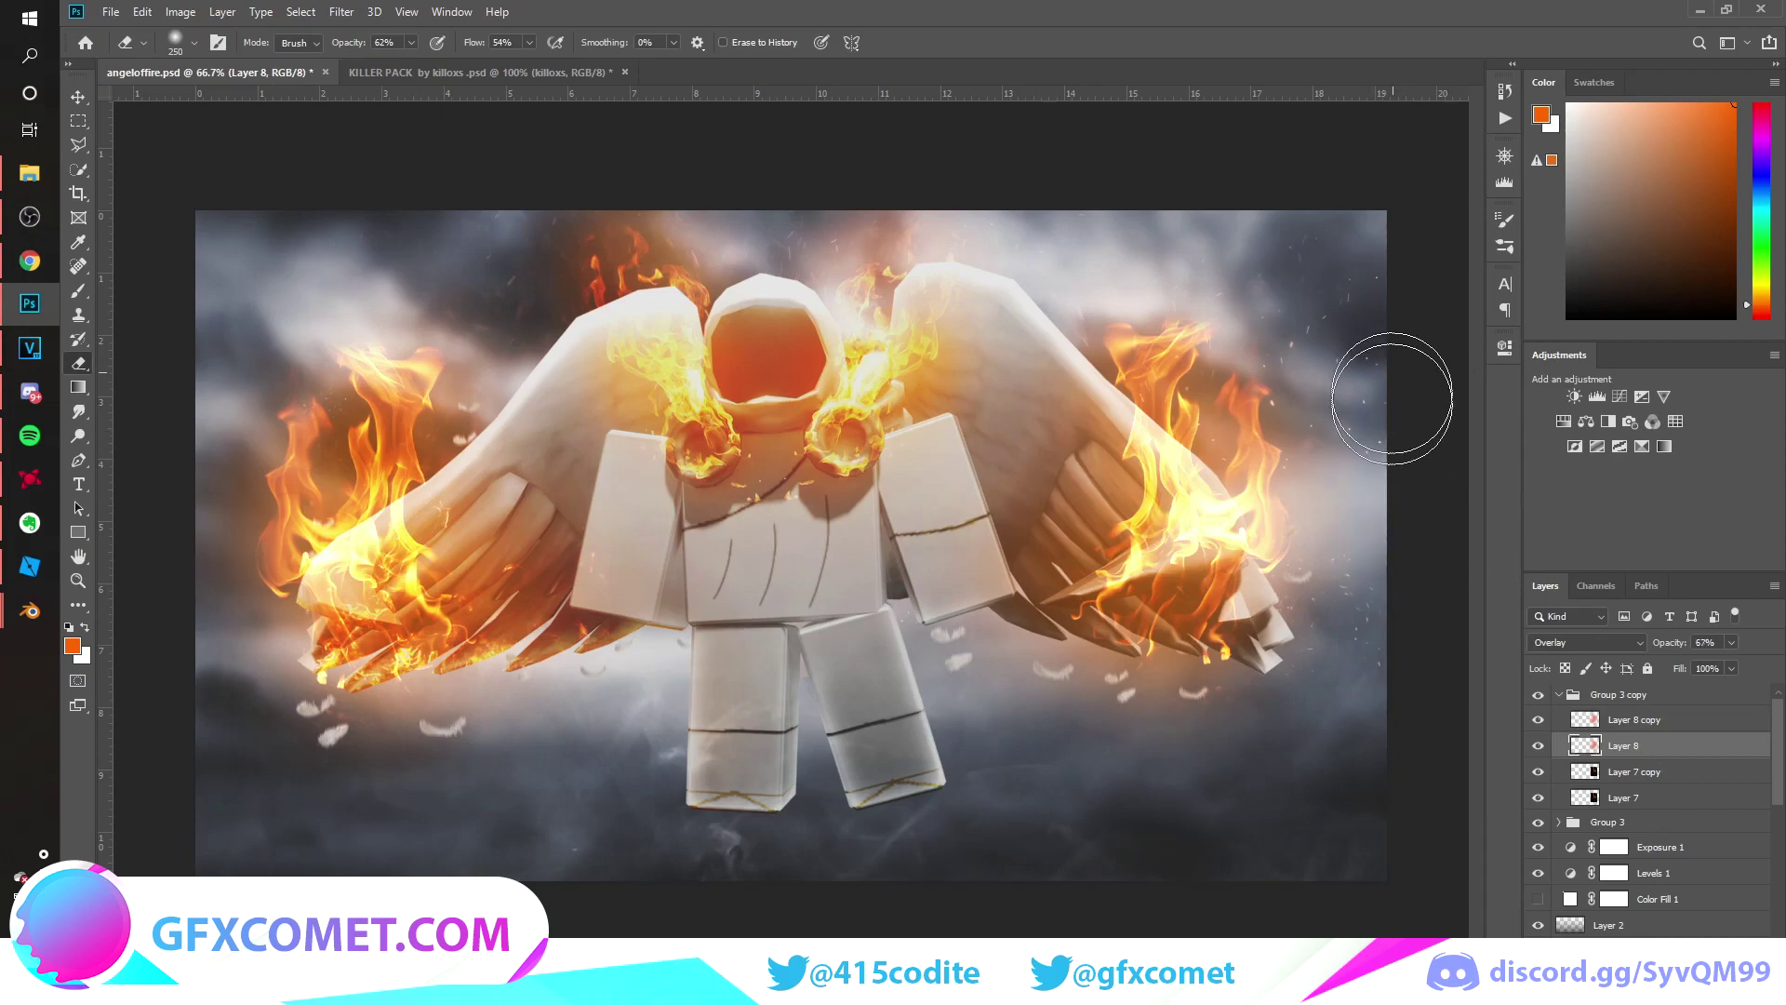
key(v)
click(1559, 696)
Duplicate the five clipped ember and glow layers, Layer 11 copy through Layer 10, and clip the copies to Group 1.
scroll(1587, 790, down, 3)
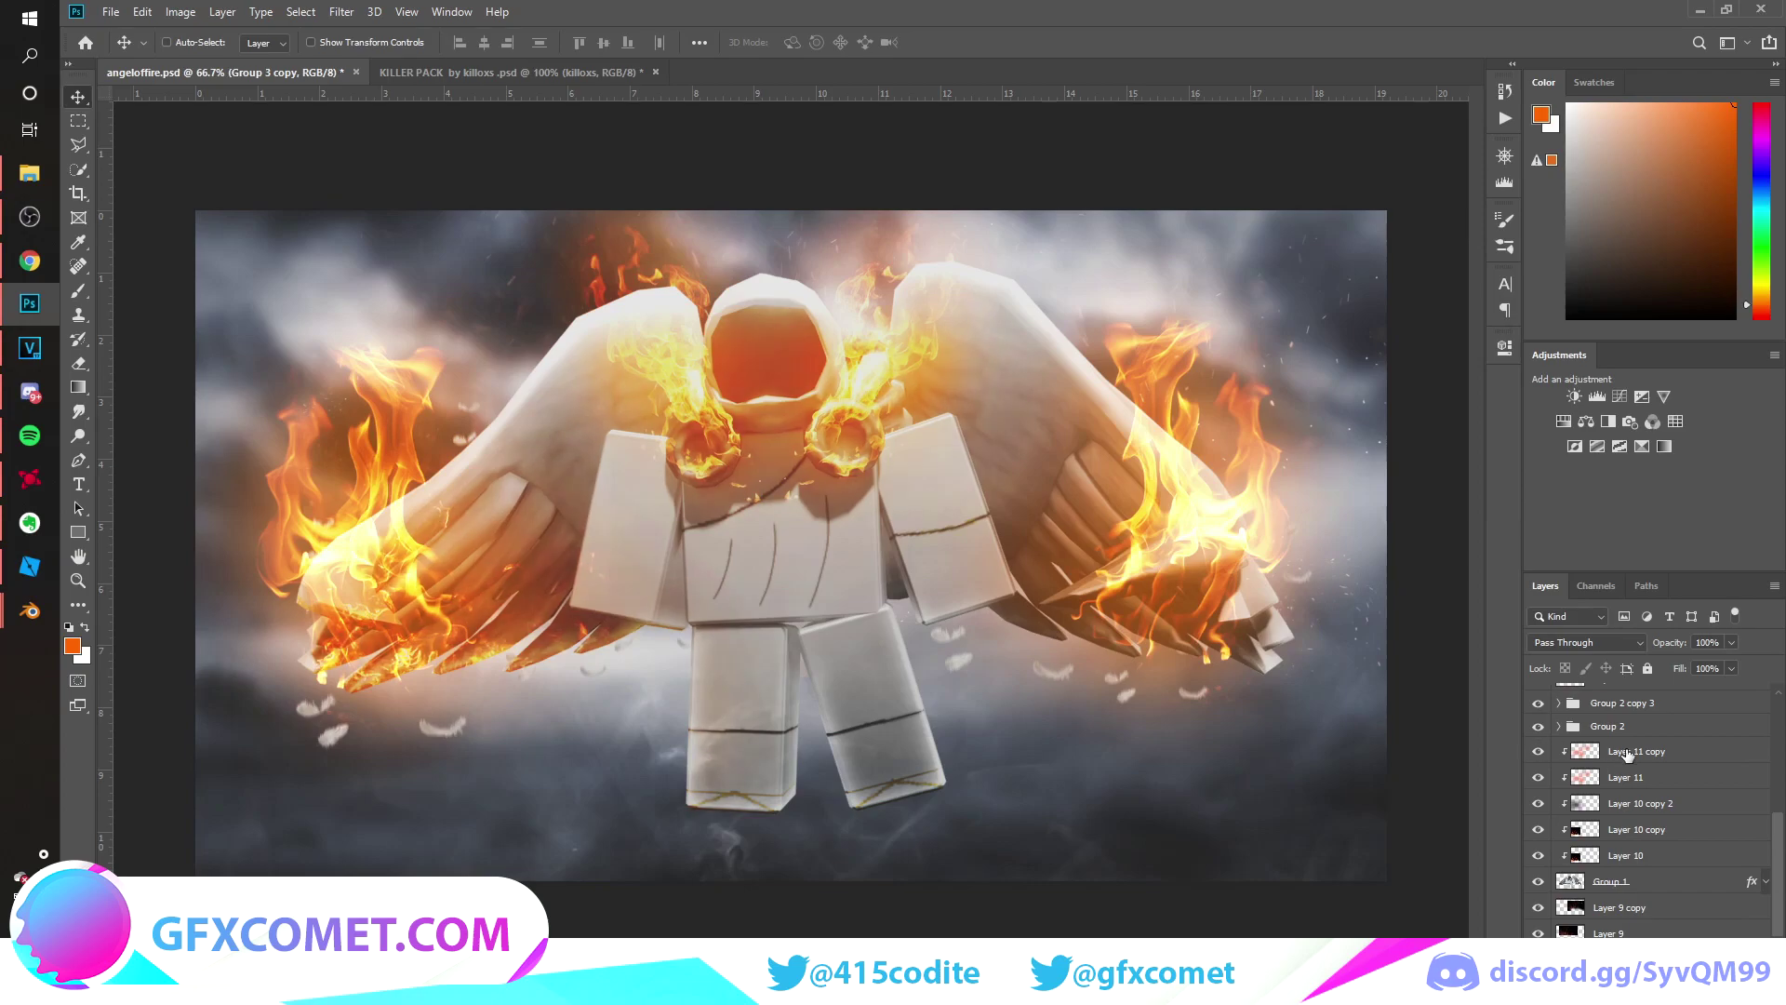
click(1630, 753)
shift+click(1639, 854)
alt+drag(1661, 762, 1658, 743)
alt+click(1631, 866)
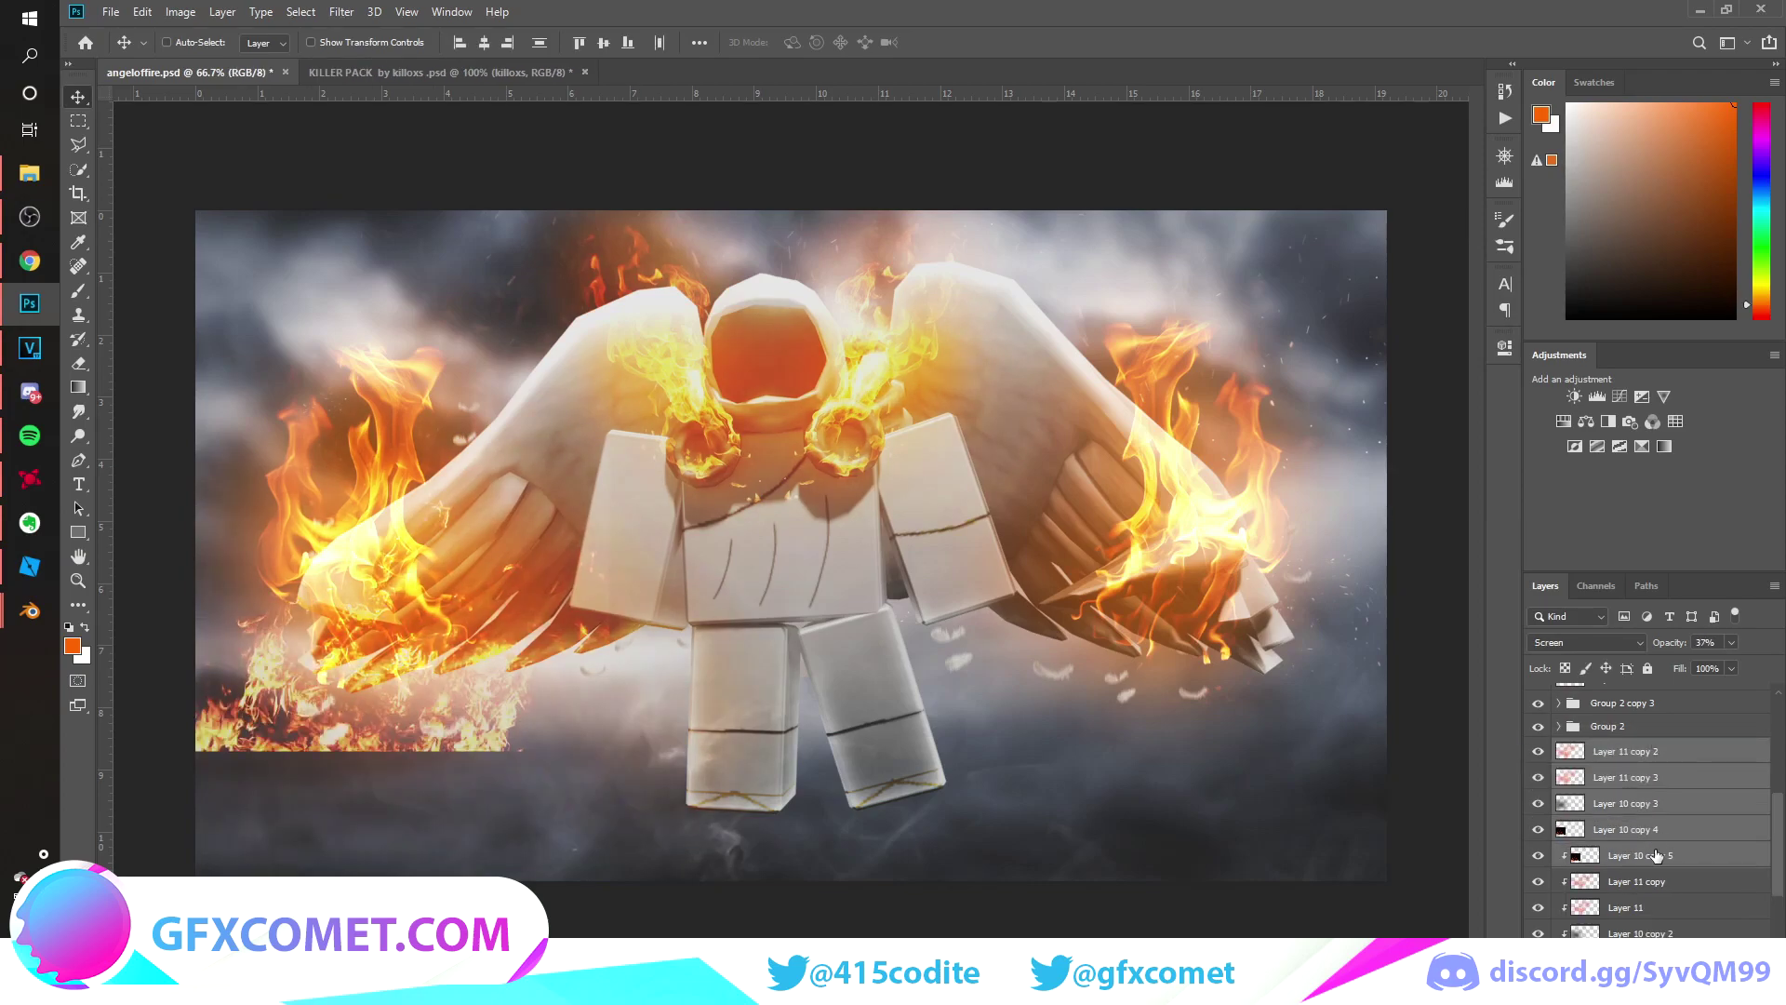
alt+click(1664, 841)
alt+click(1670, 807)
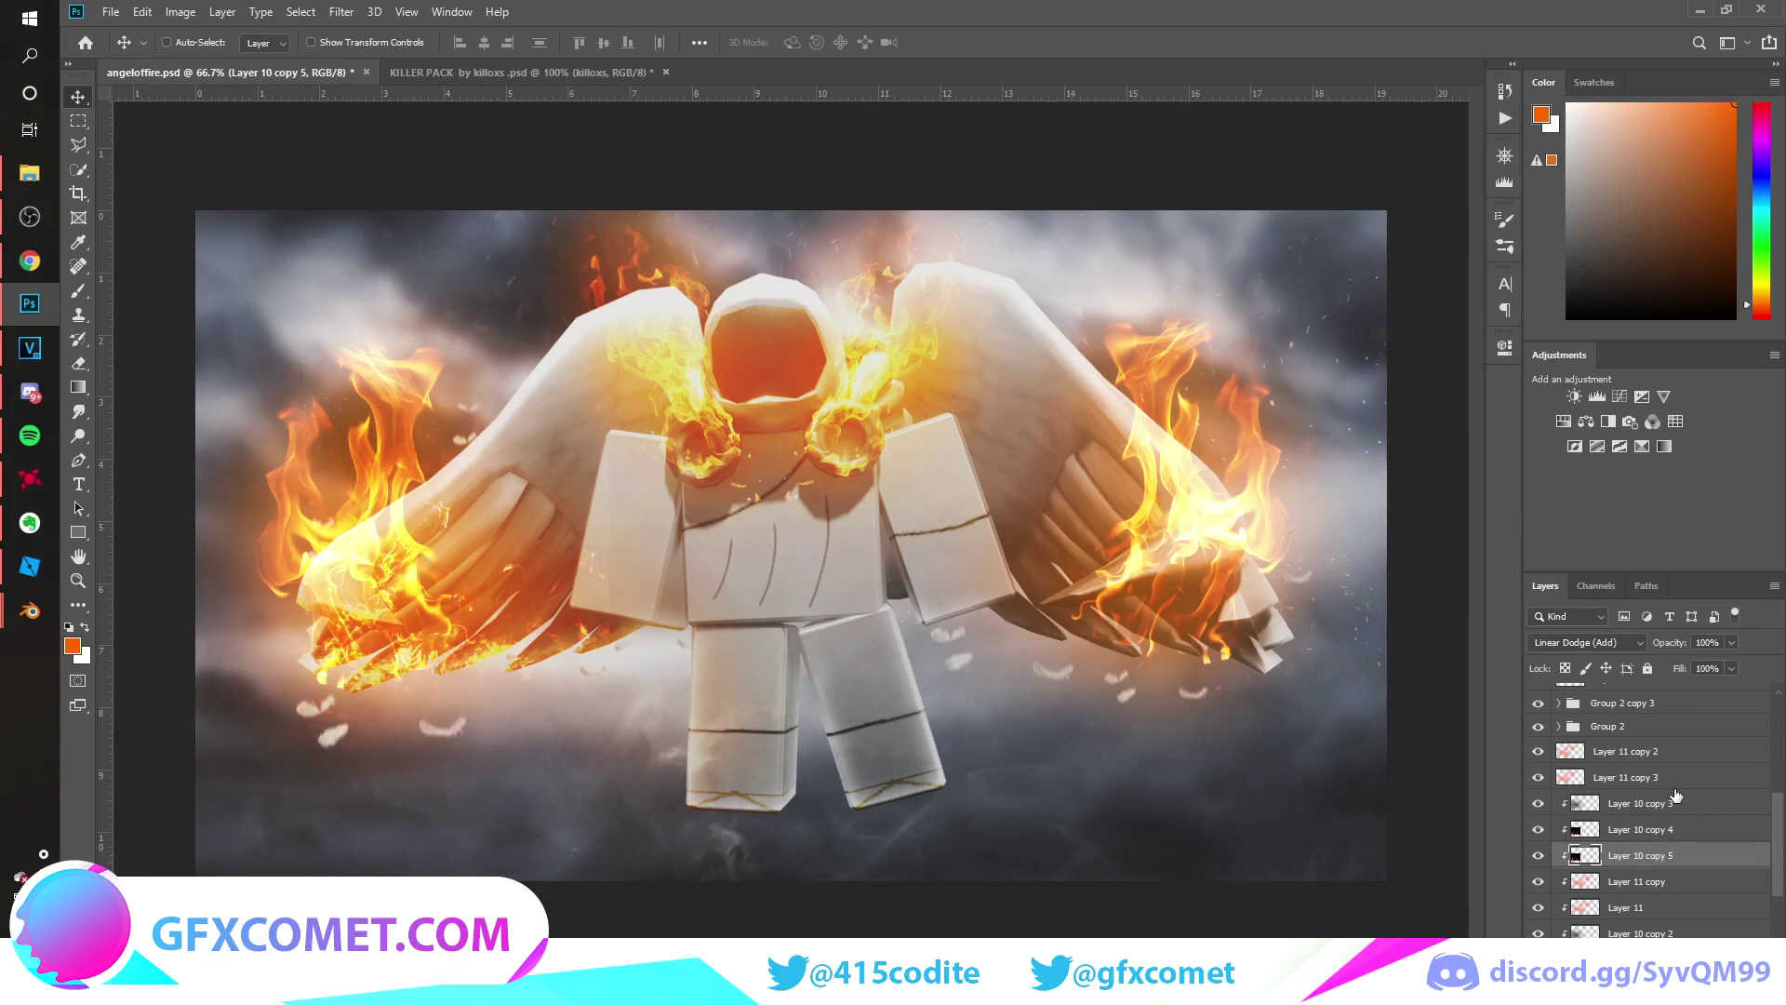
alt+click(1674, 788)
alt+click(1679, 764)
Flip the five copied ember and glow layers horizontally and move them onto the right-hand wing.
shift+click(1679, 753)
key(ctrl+t)
right_click(658, 537)
click(735, 757)
key(Return)
drag(658, 664, 1207, 625)
drag(1201, 630, 1201, 631)
Add a Color Lookup adjustment above Group 3 copy using the Crisp_Warm.look 3DLUT and set its opacity to 51%.
scroll(1647, 809, up, 5)
click(1658, 697)
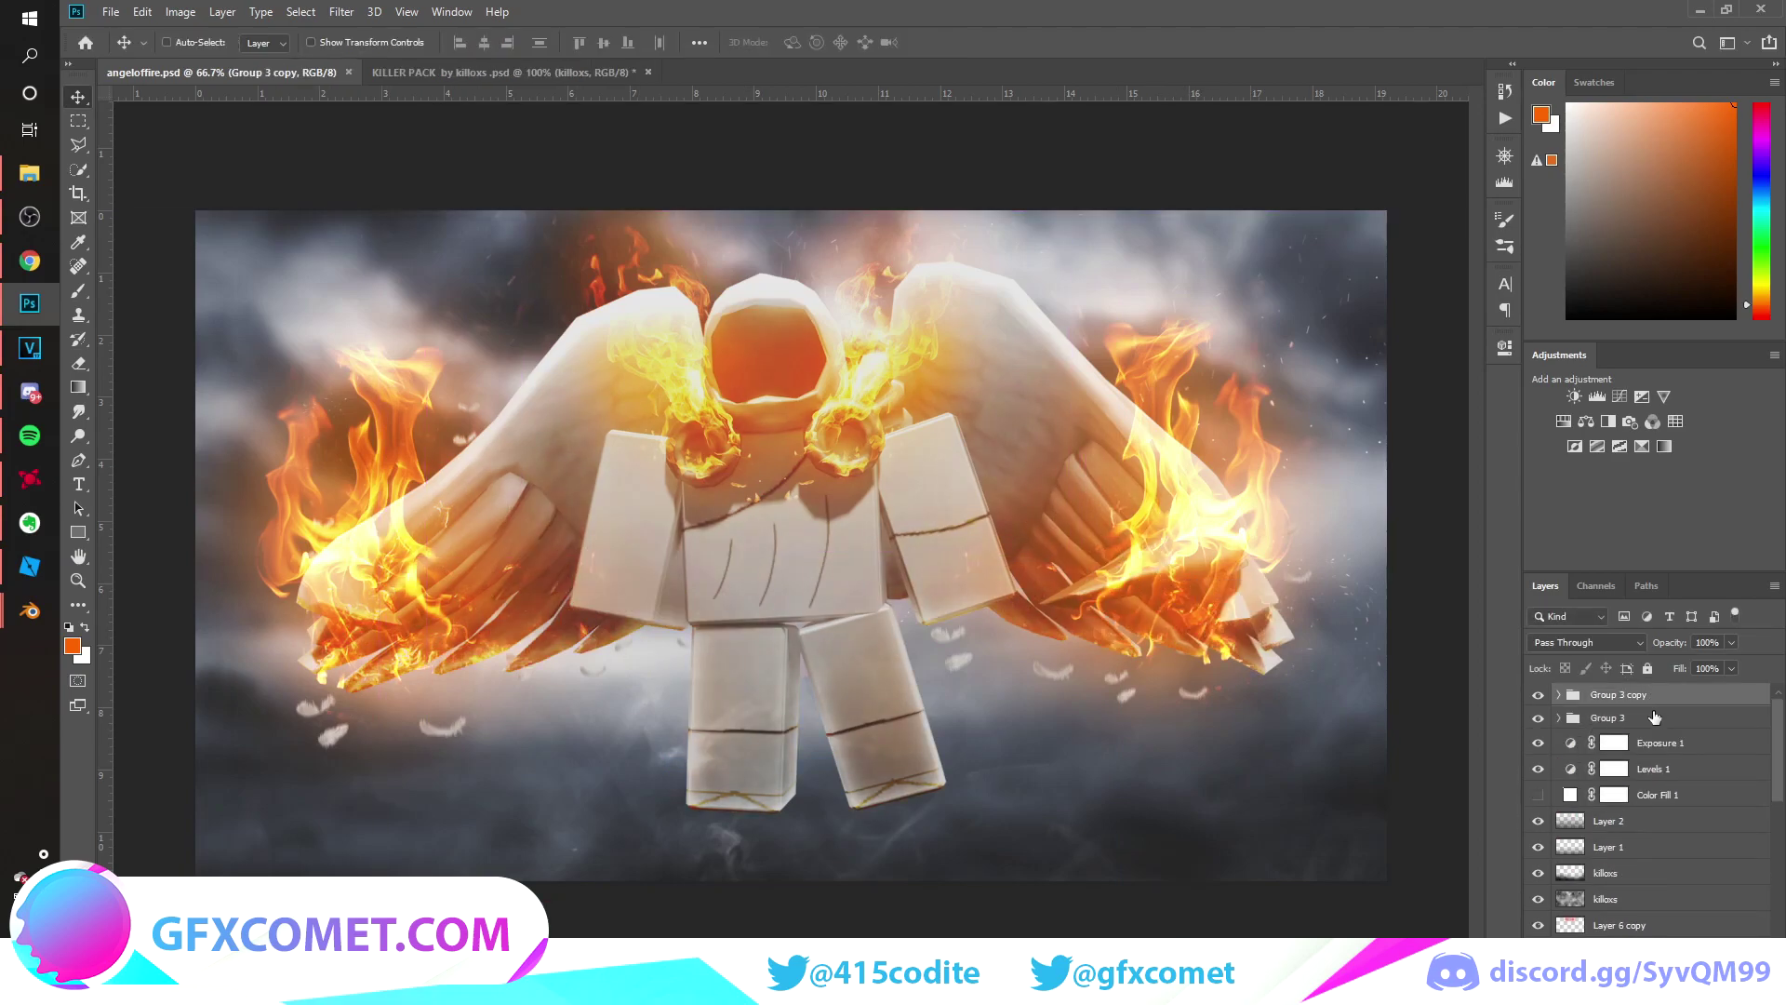
click(1693, 949)
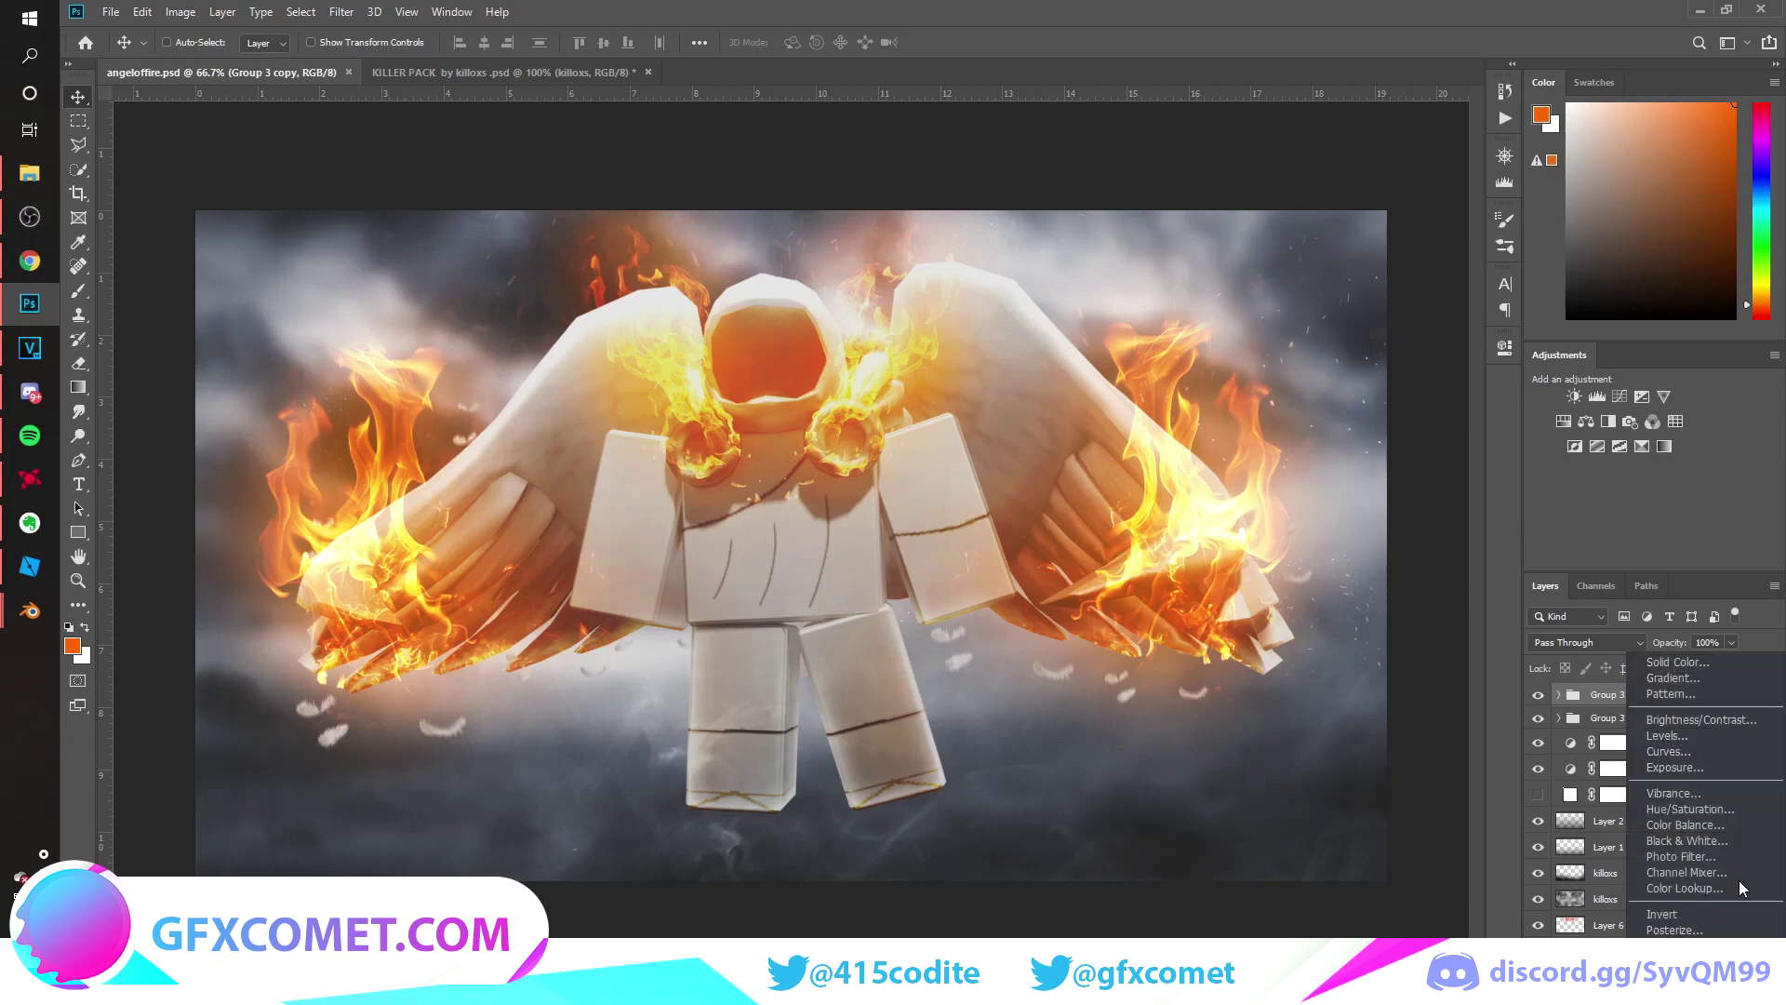
click(1685, 890)
scroll(1385, 402, down, 4)
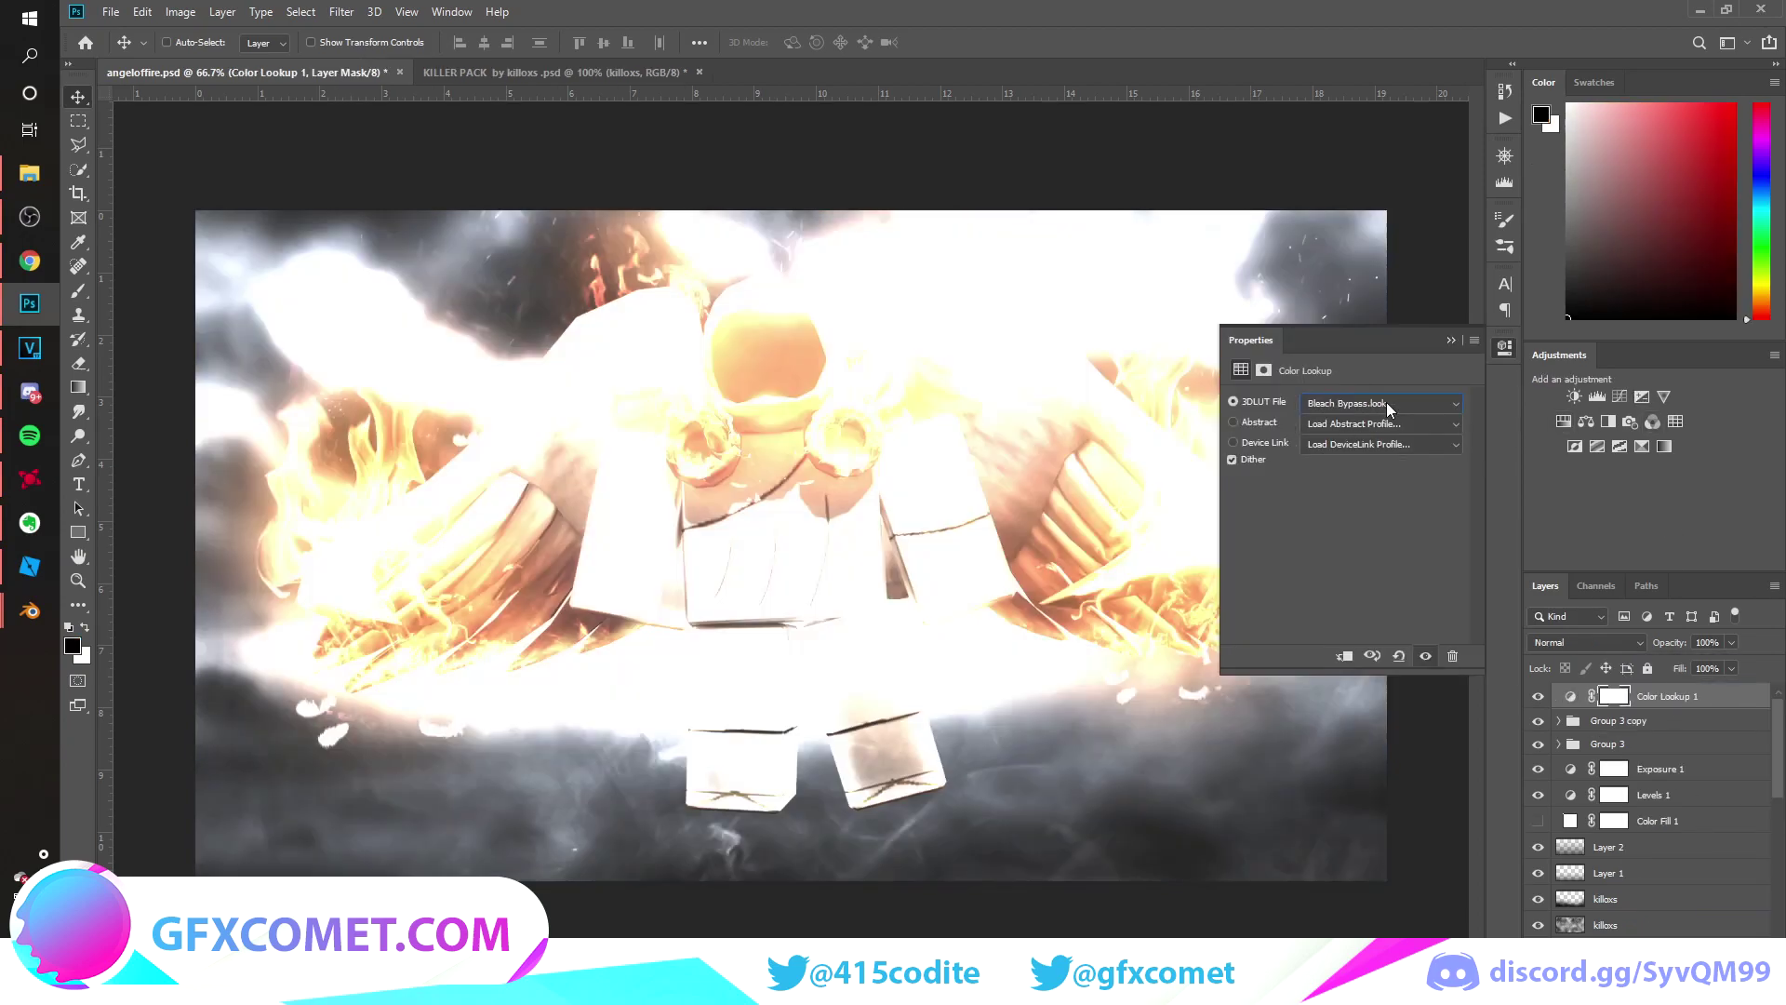
scroll(1386, 402, down, 2)
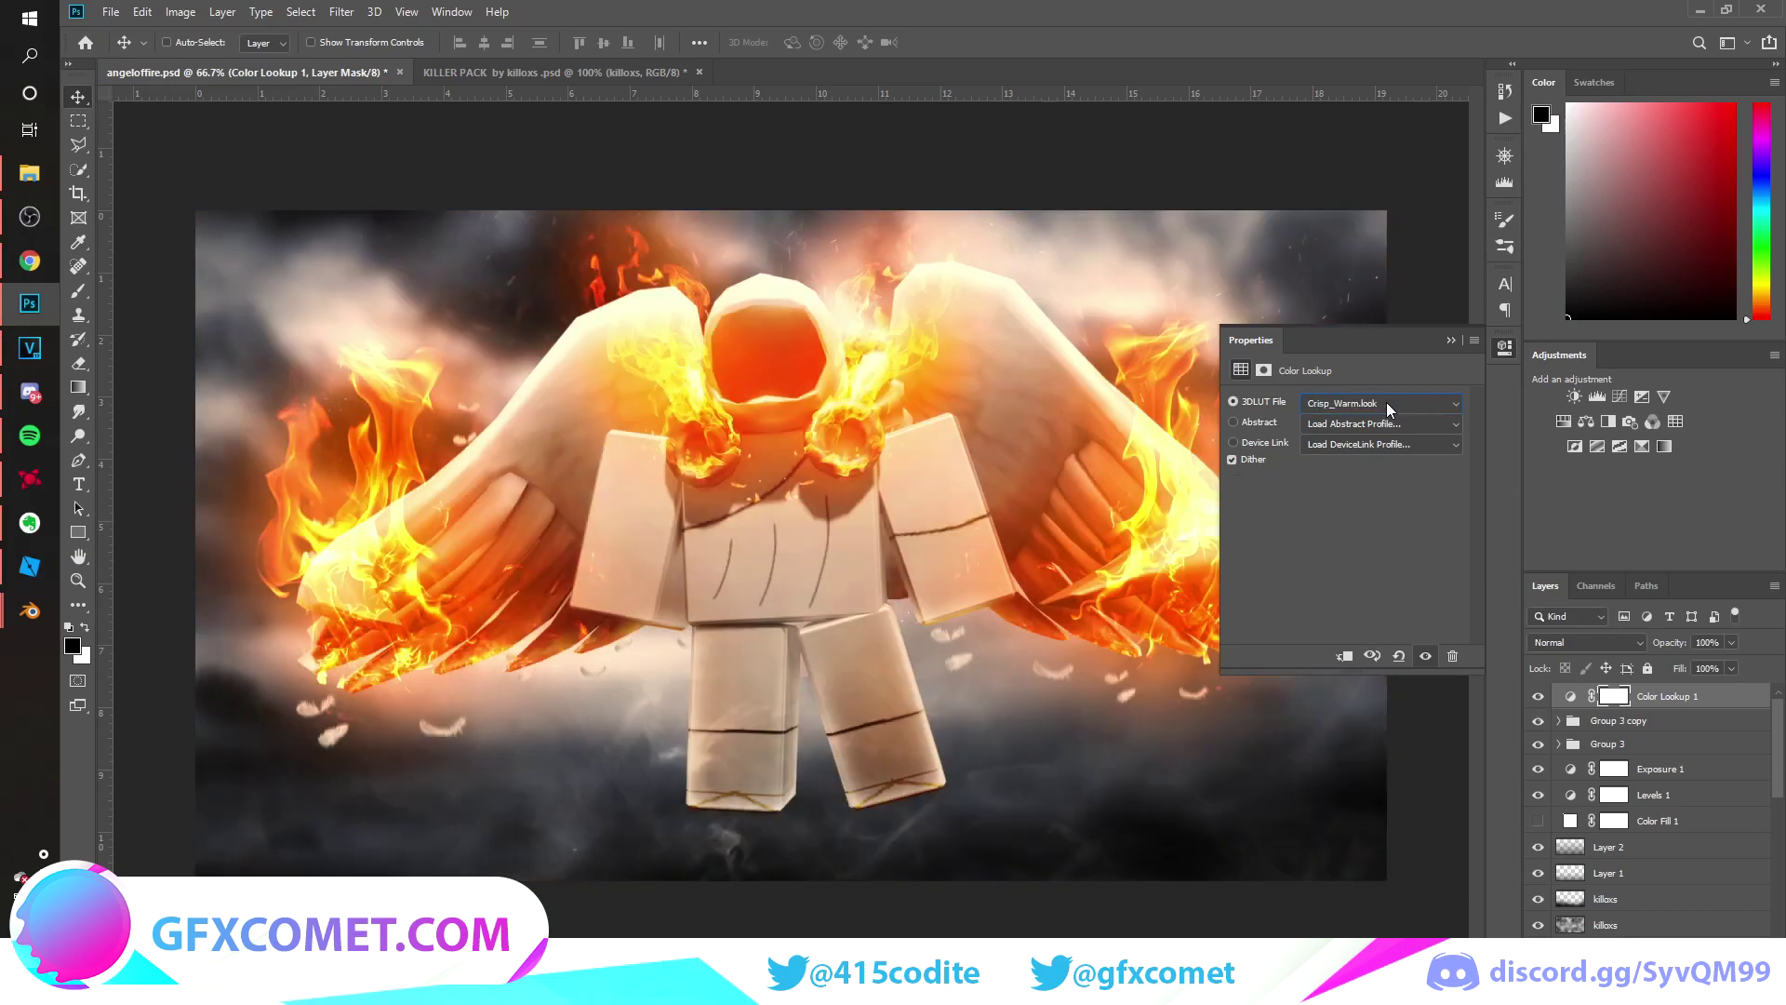
scroll(1386, 402, up, 1)
drag(1673, 644, 1281, 636)
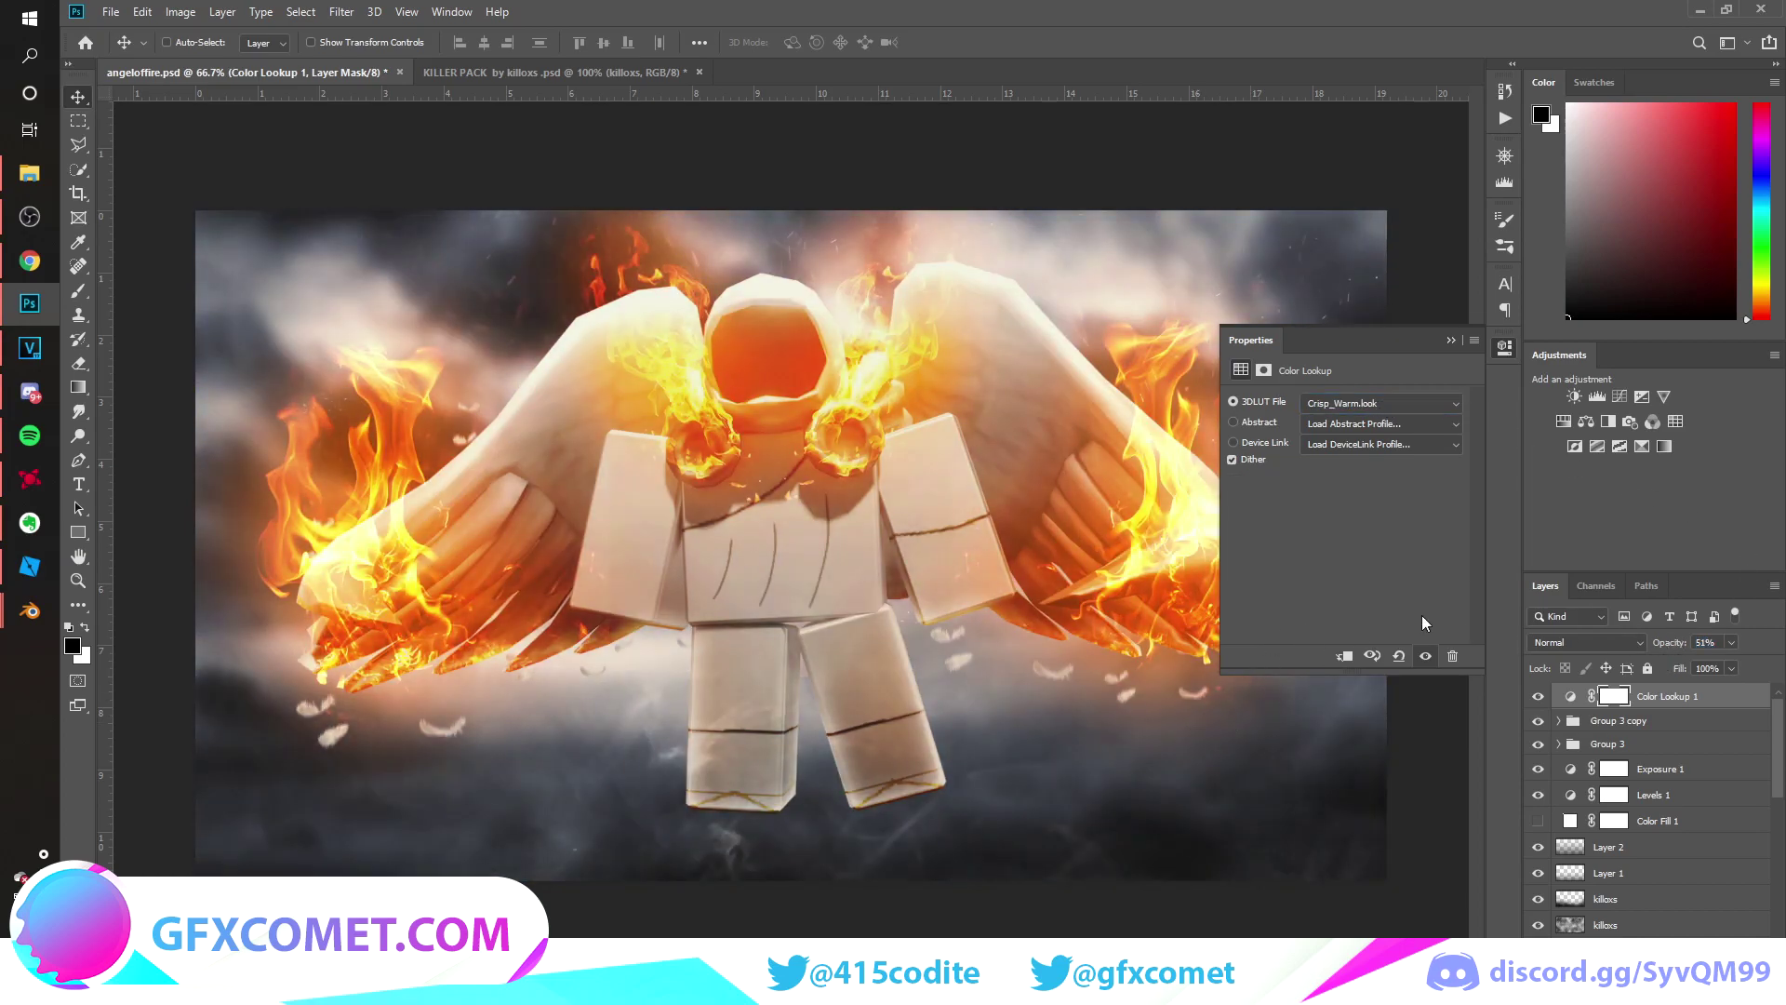
Duplicate the Color Lookup adjustment and set the copy to 100% opacity with Soft Light blending.
key(ctrl+j)
drag(1671, 646, 1735, 590)
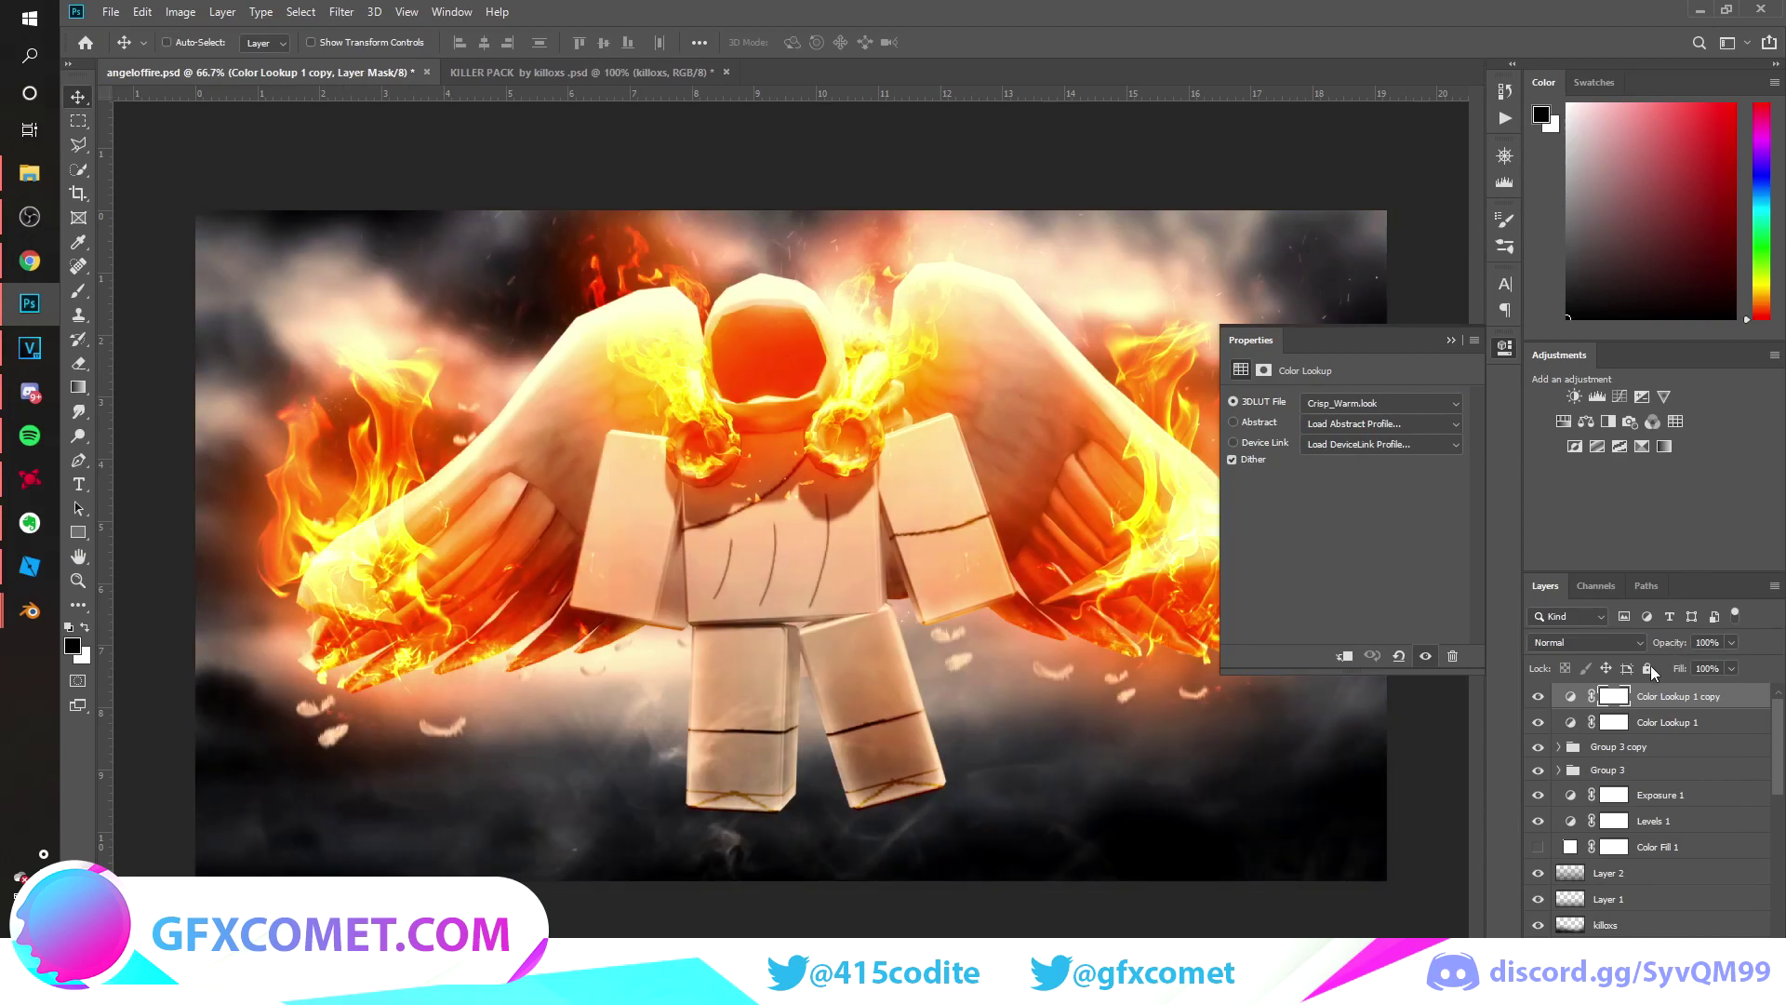
click(1586, 642)
click(1602, 780)
Duplicate the Soft Light Color Lookup copy and set the new copy's blending to Normal.
key(ctrl+j)
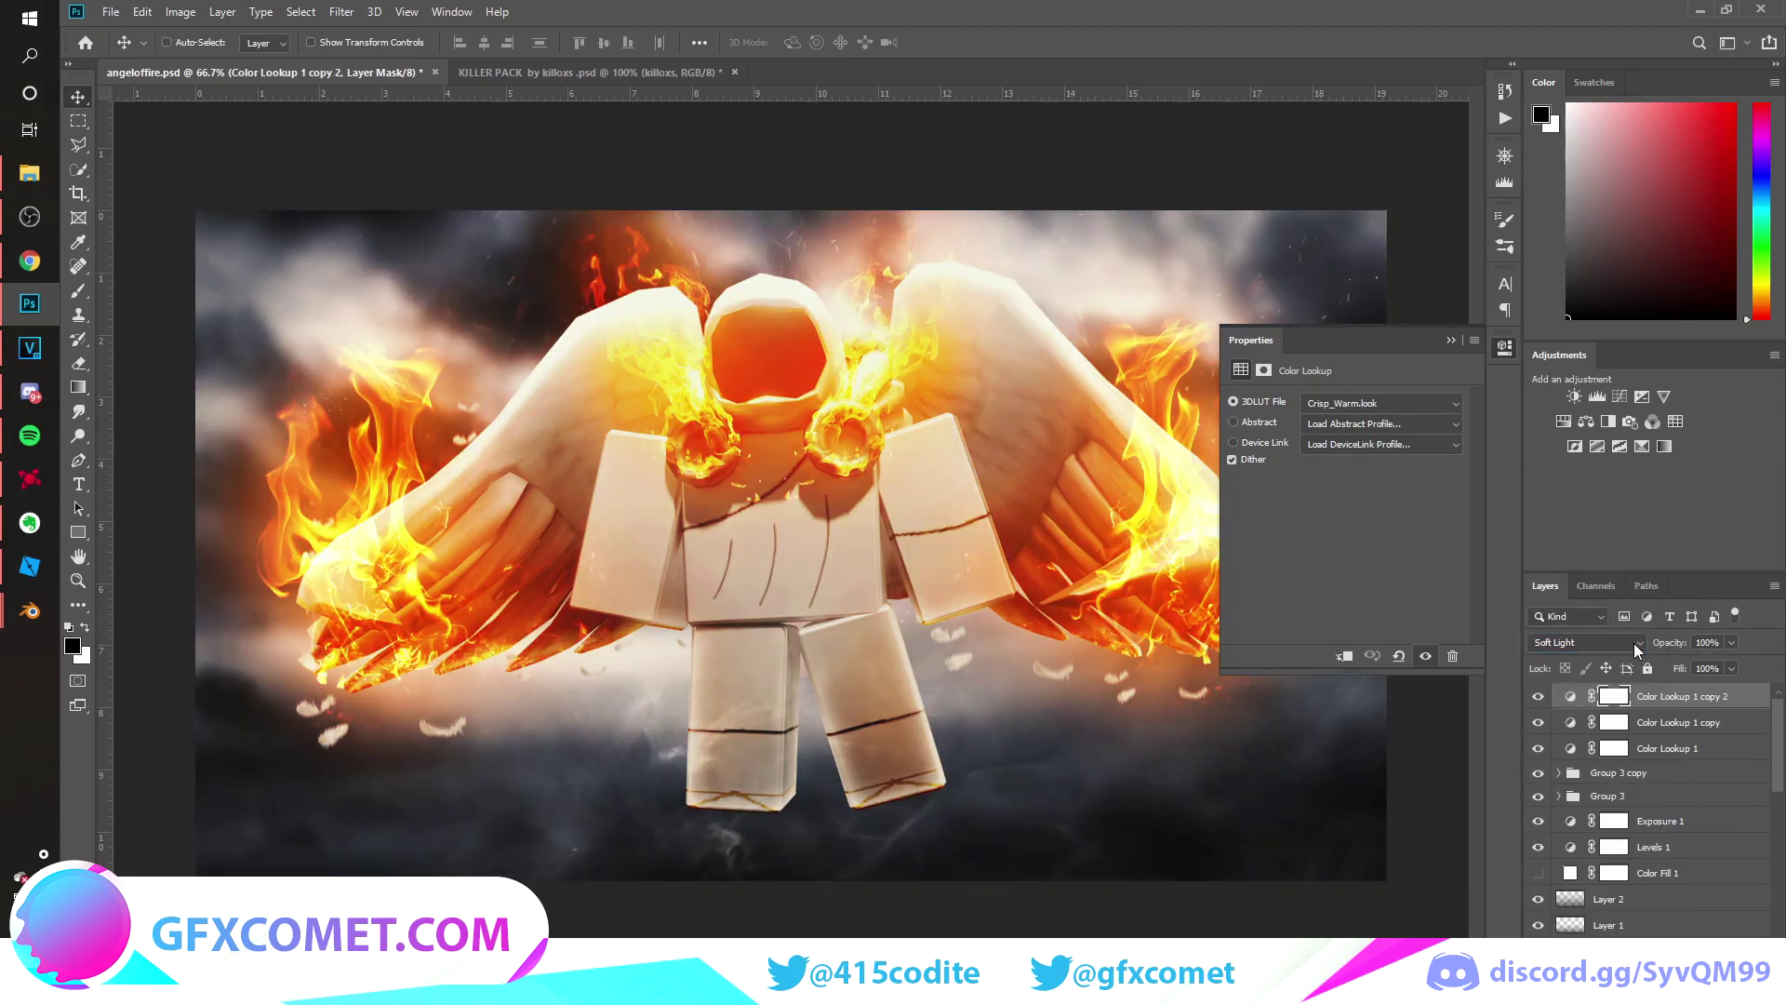
click(1633, 644)
click(1614, 556)
Browse the 3DLUT presets for Color Lookup 1 copy 2 and choose TealOrangePlusContrast.3DL.
click(1333, 402)
click(1331, 403)
key(Down)
key(Down)
key(Down)
key(Down)
key(Down)
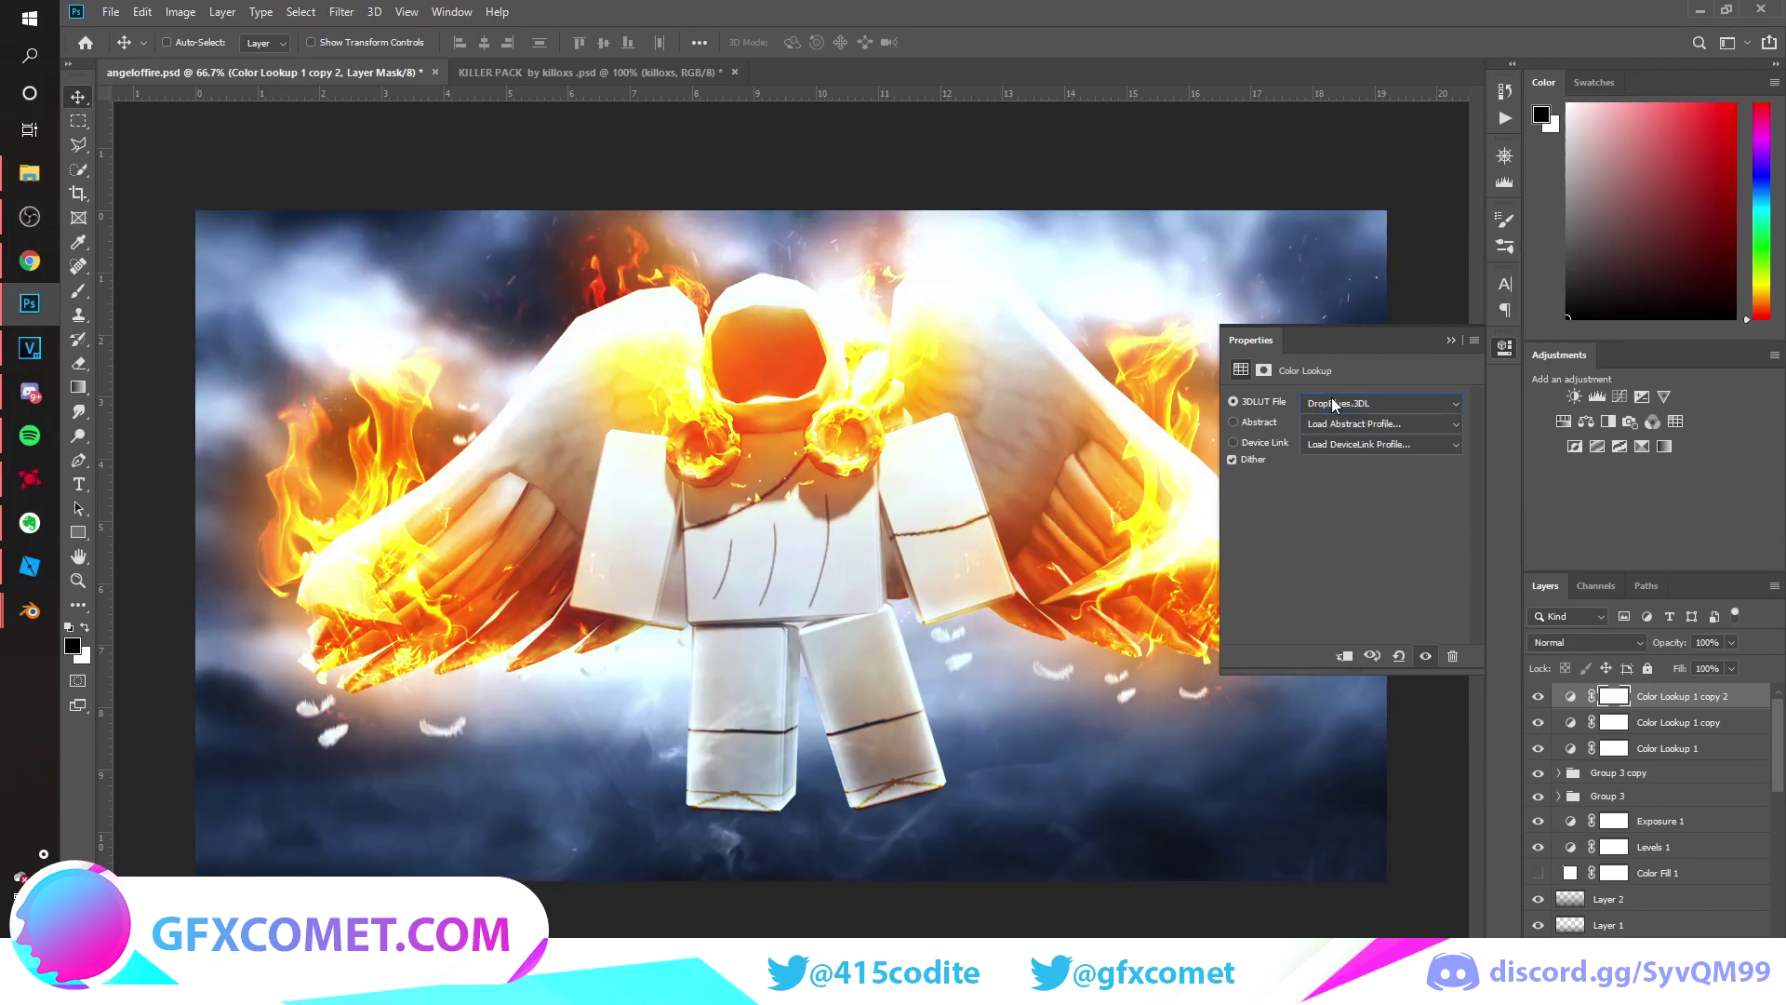
key(Down)
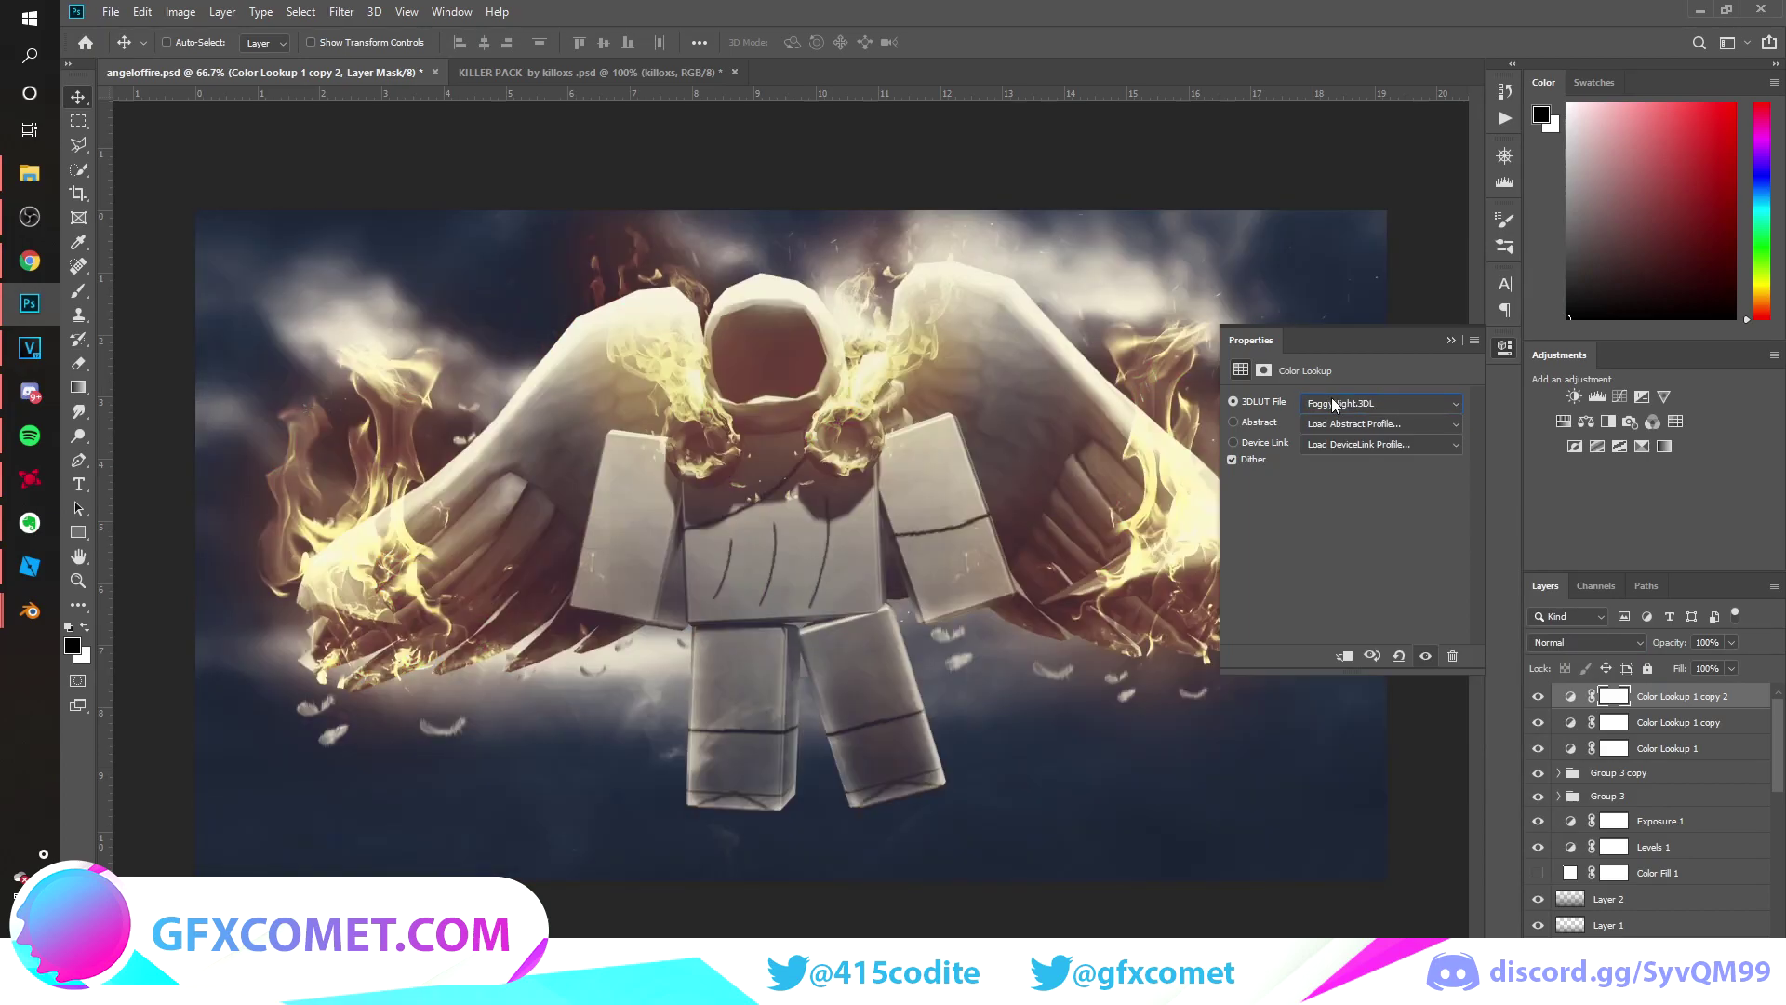
key(Down)
key(Down)
key(Down)
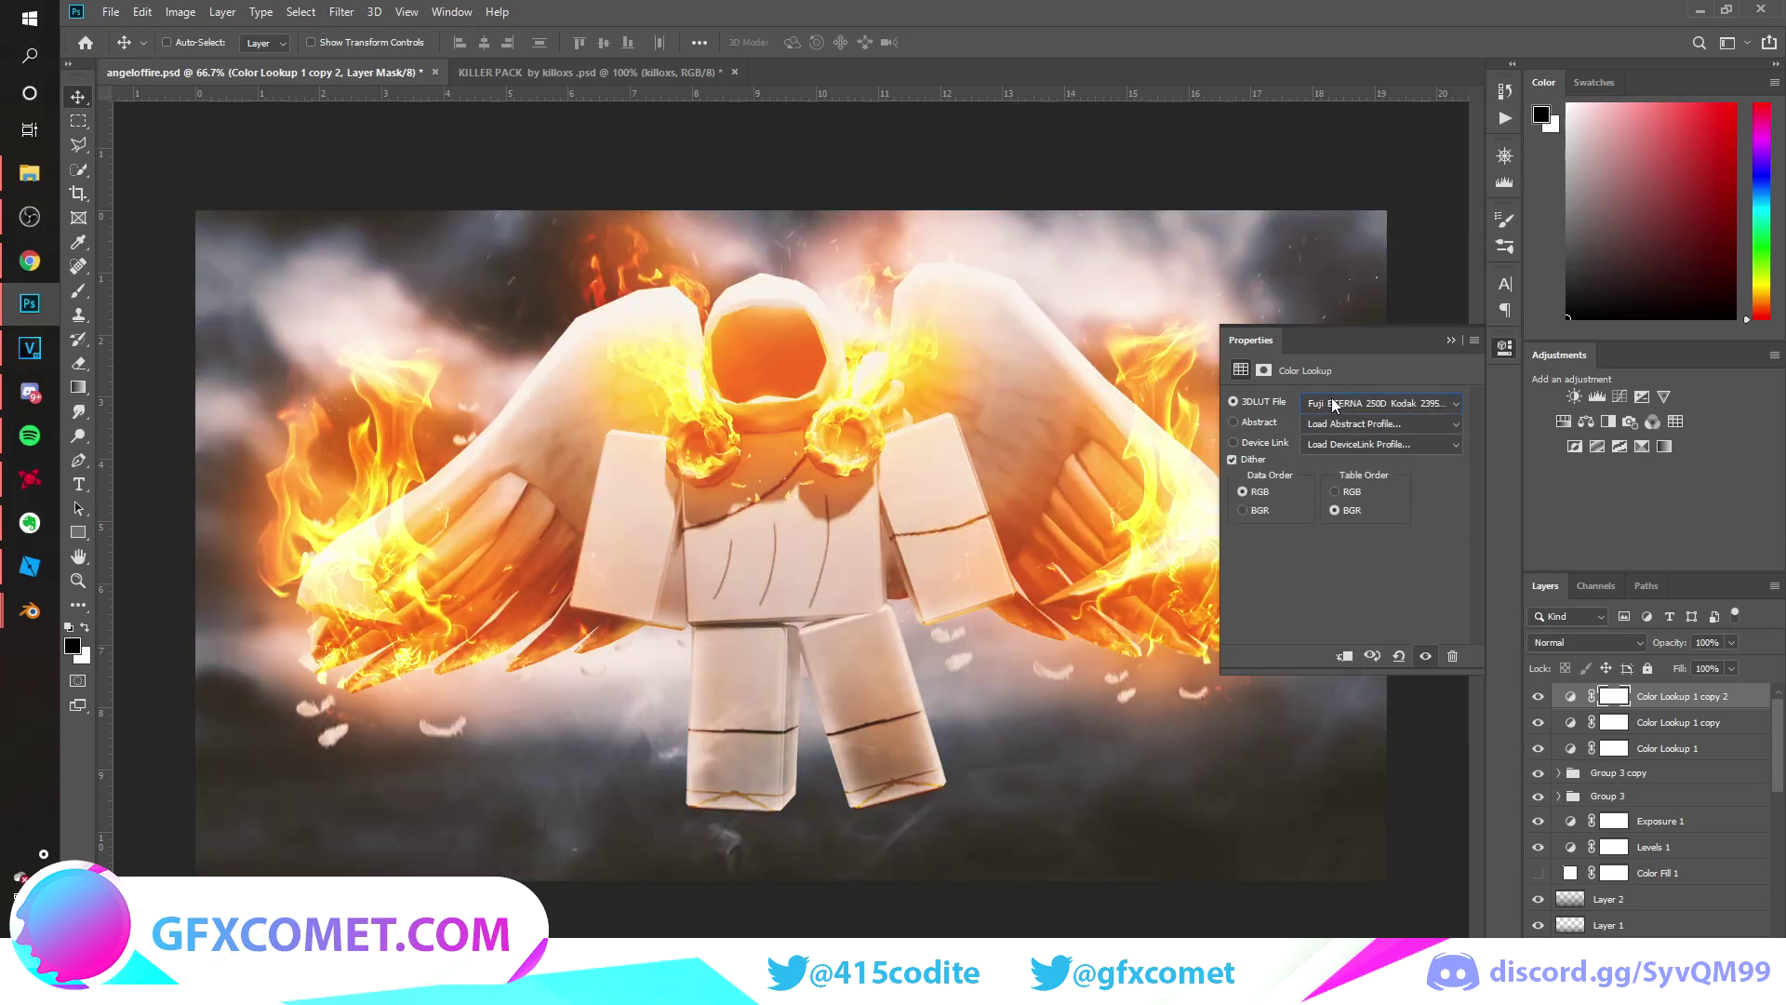
key(Down)
key(Down)
key(Down)
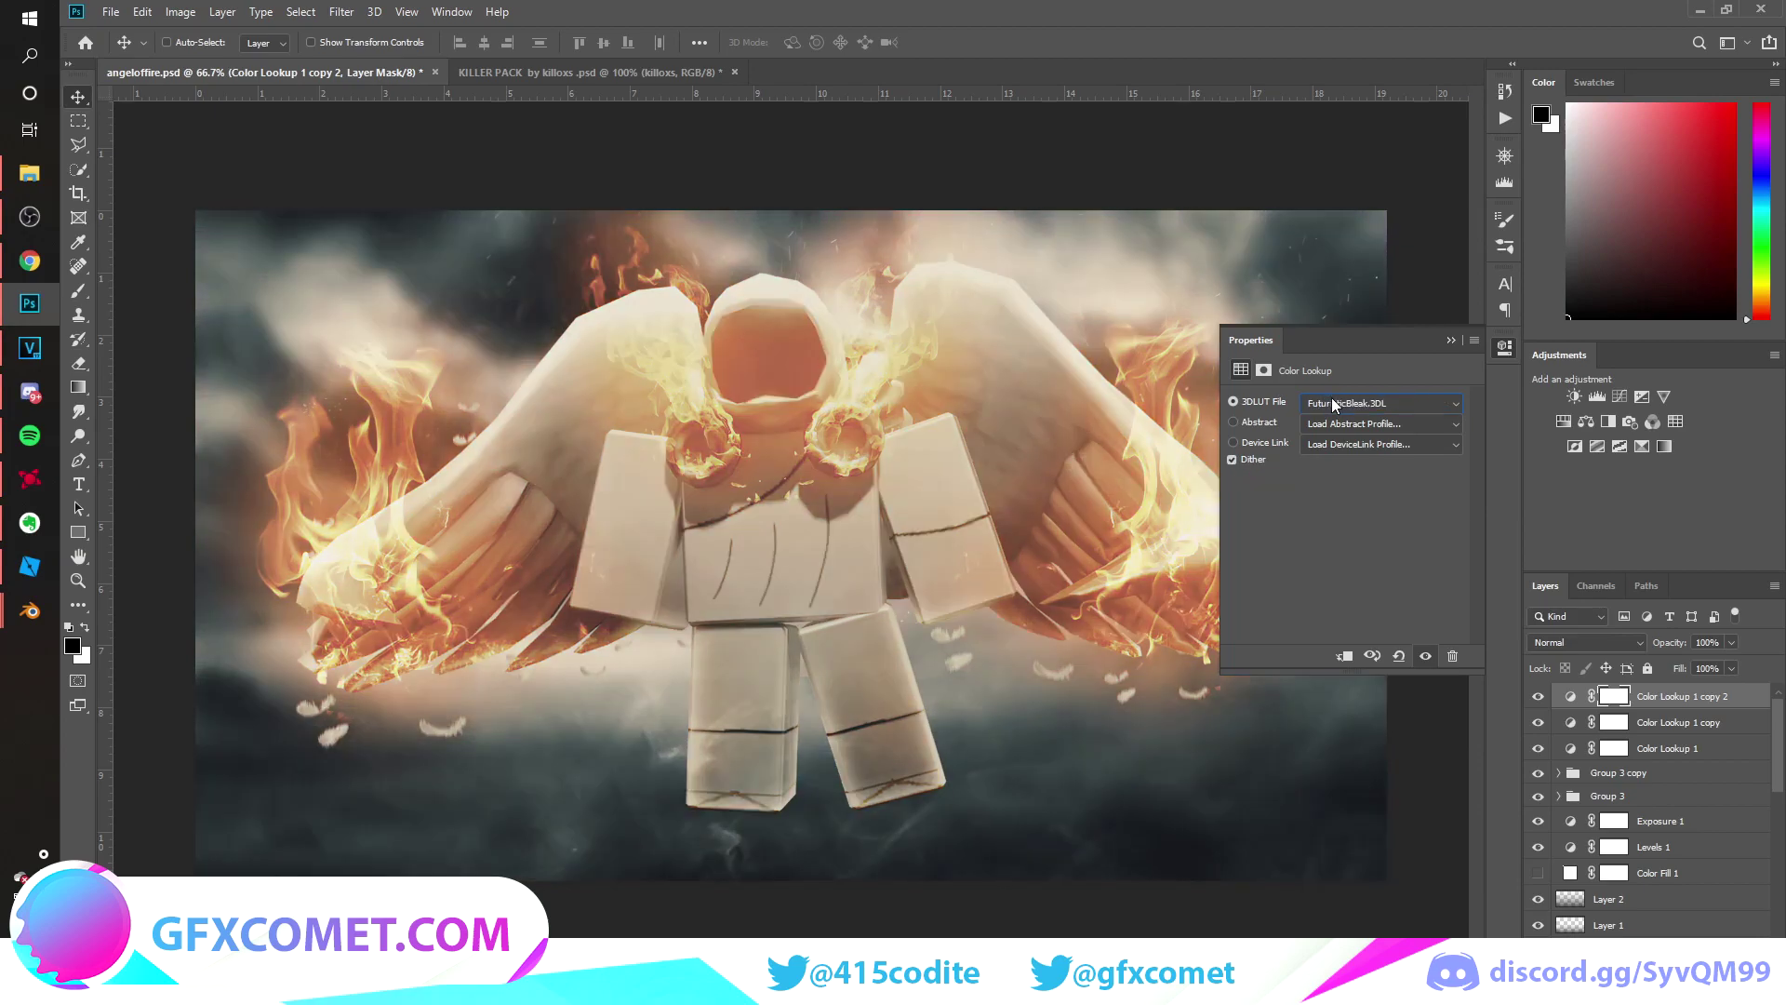
key(Down)
key(Down)
key(Down)
key(Down)
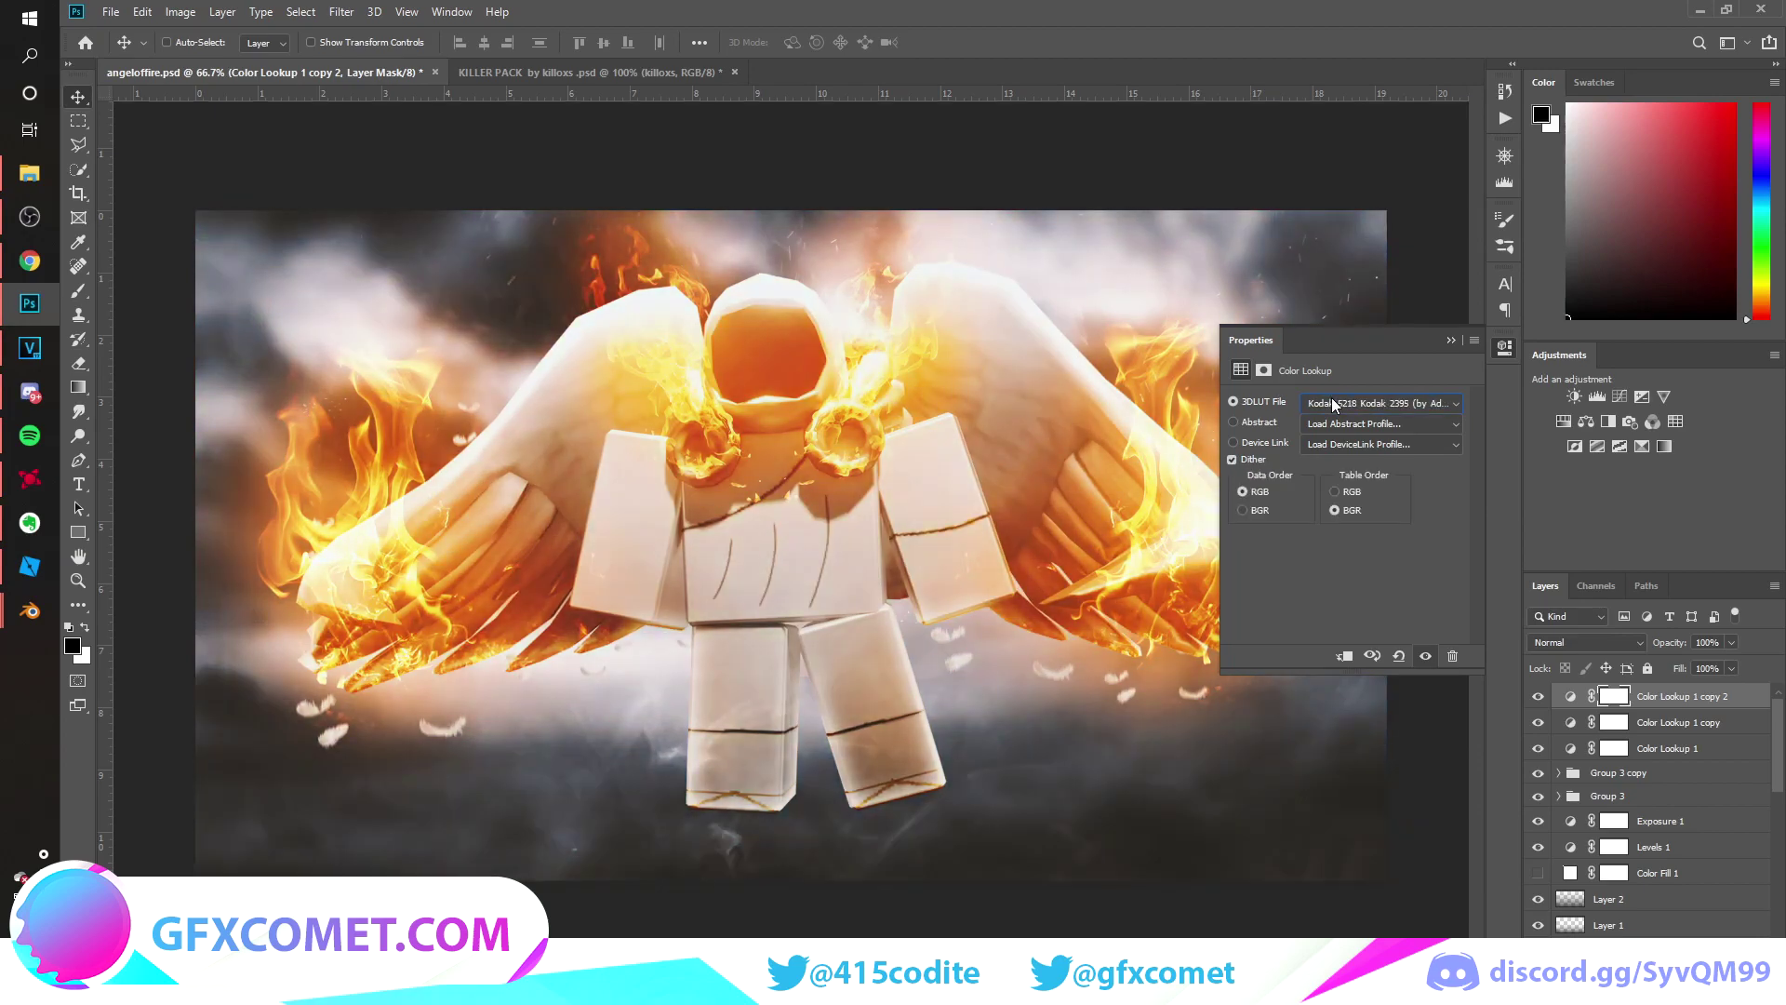
key(Down)
key(Down)
key(Down)
key(Down)
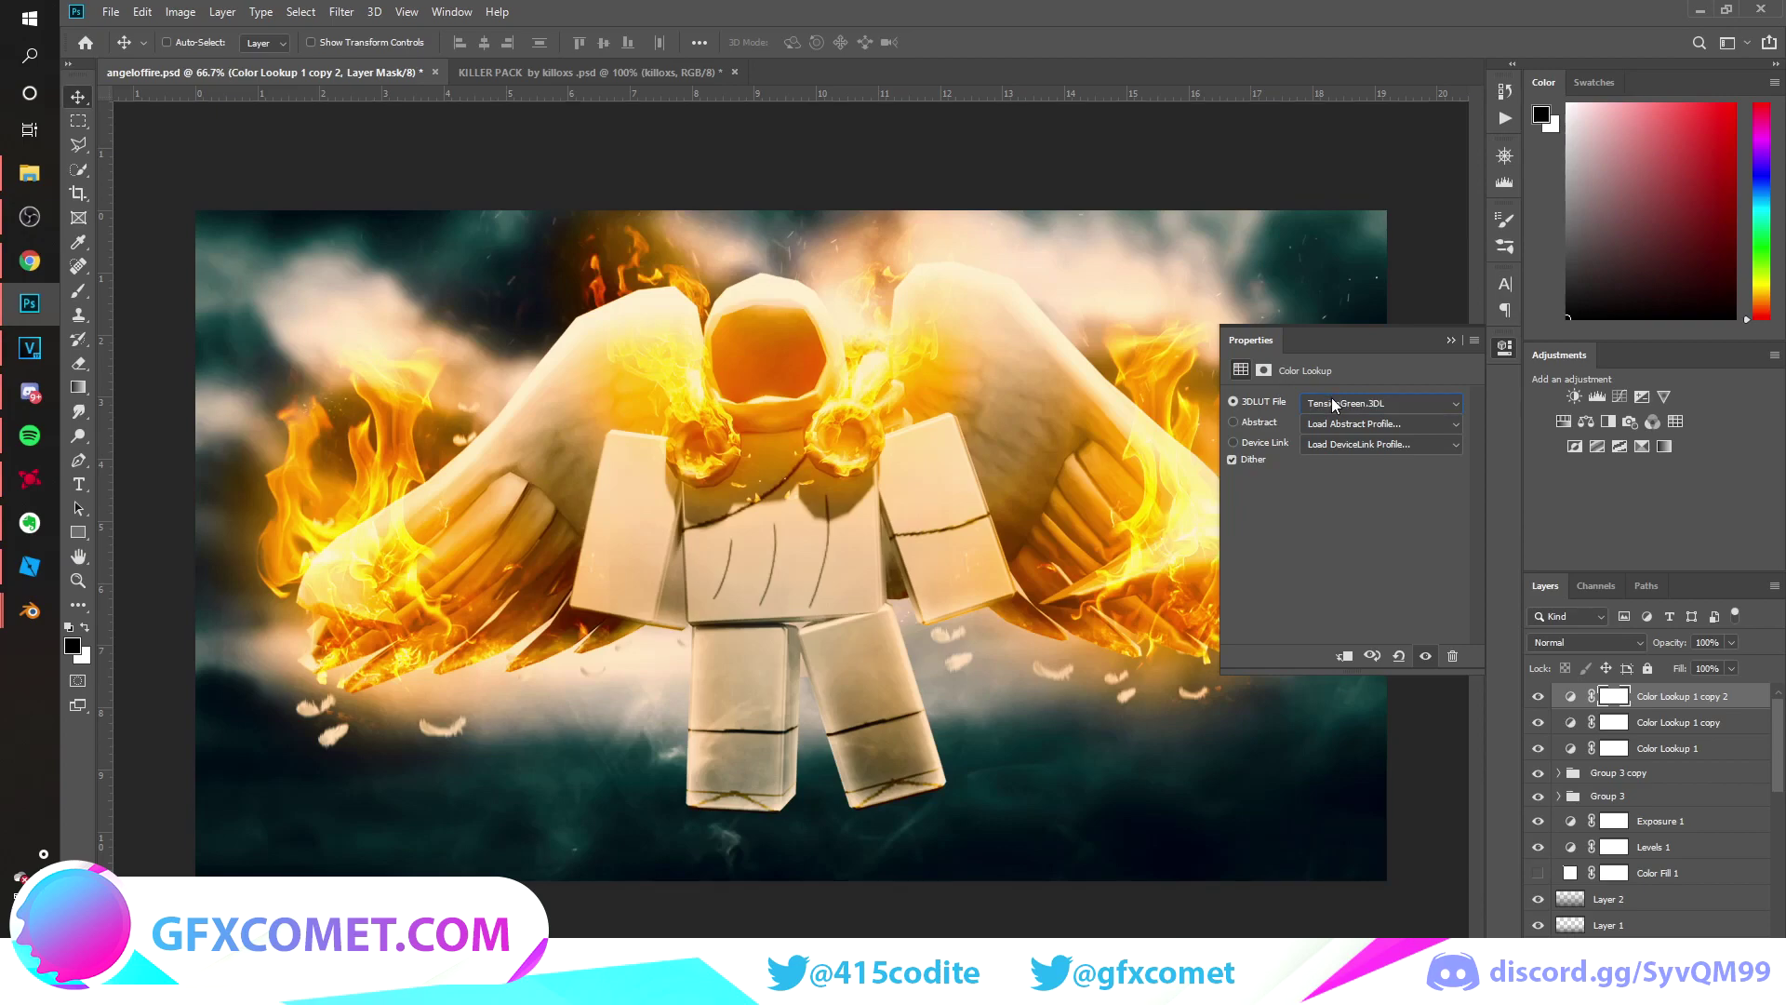
key(Down)
key(Up)
Set Color Lookup 1 copy 2 to Soft Light blending at 10% opacity.
click(1603, 646)
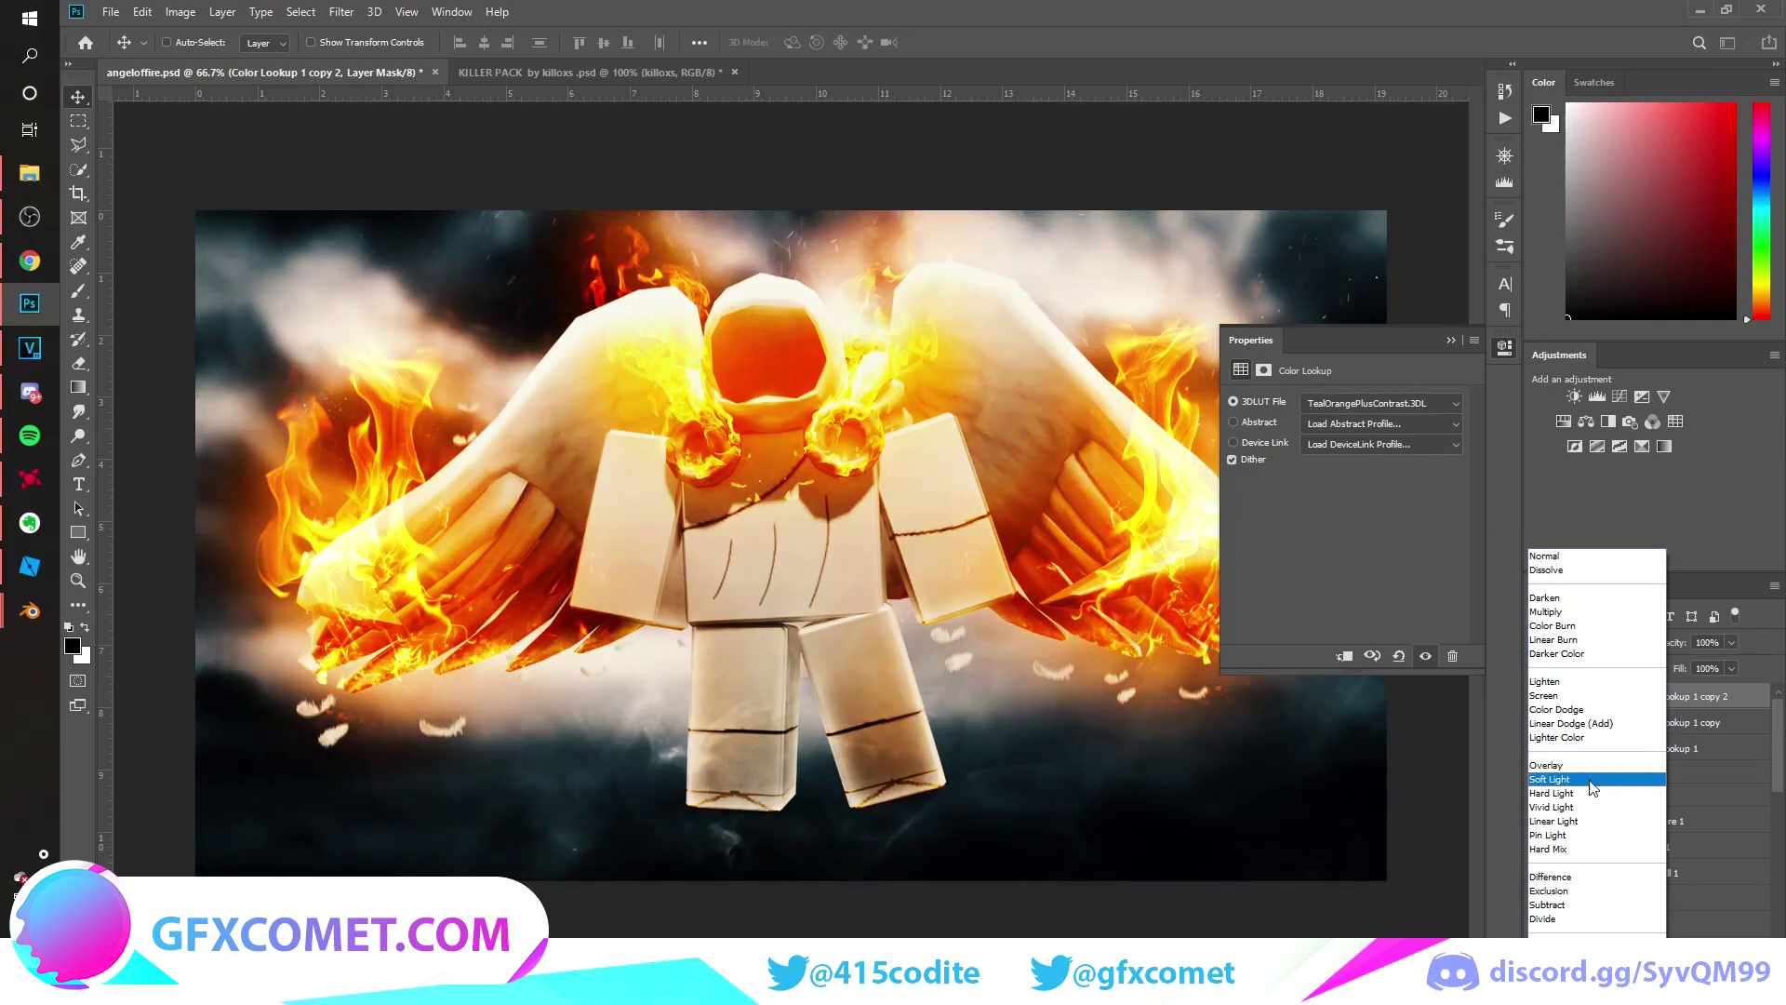
click(1594, 774)
key(1)
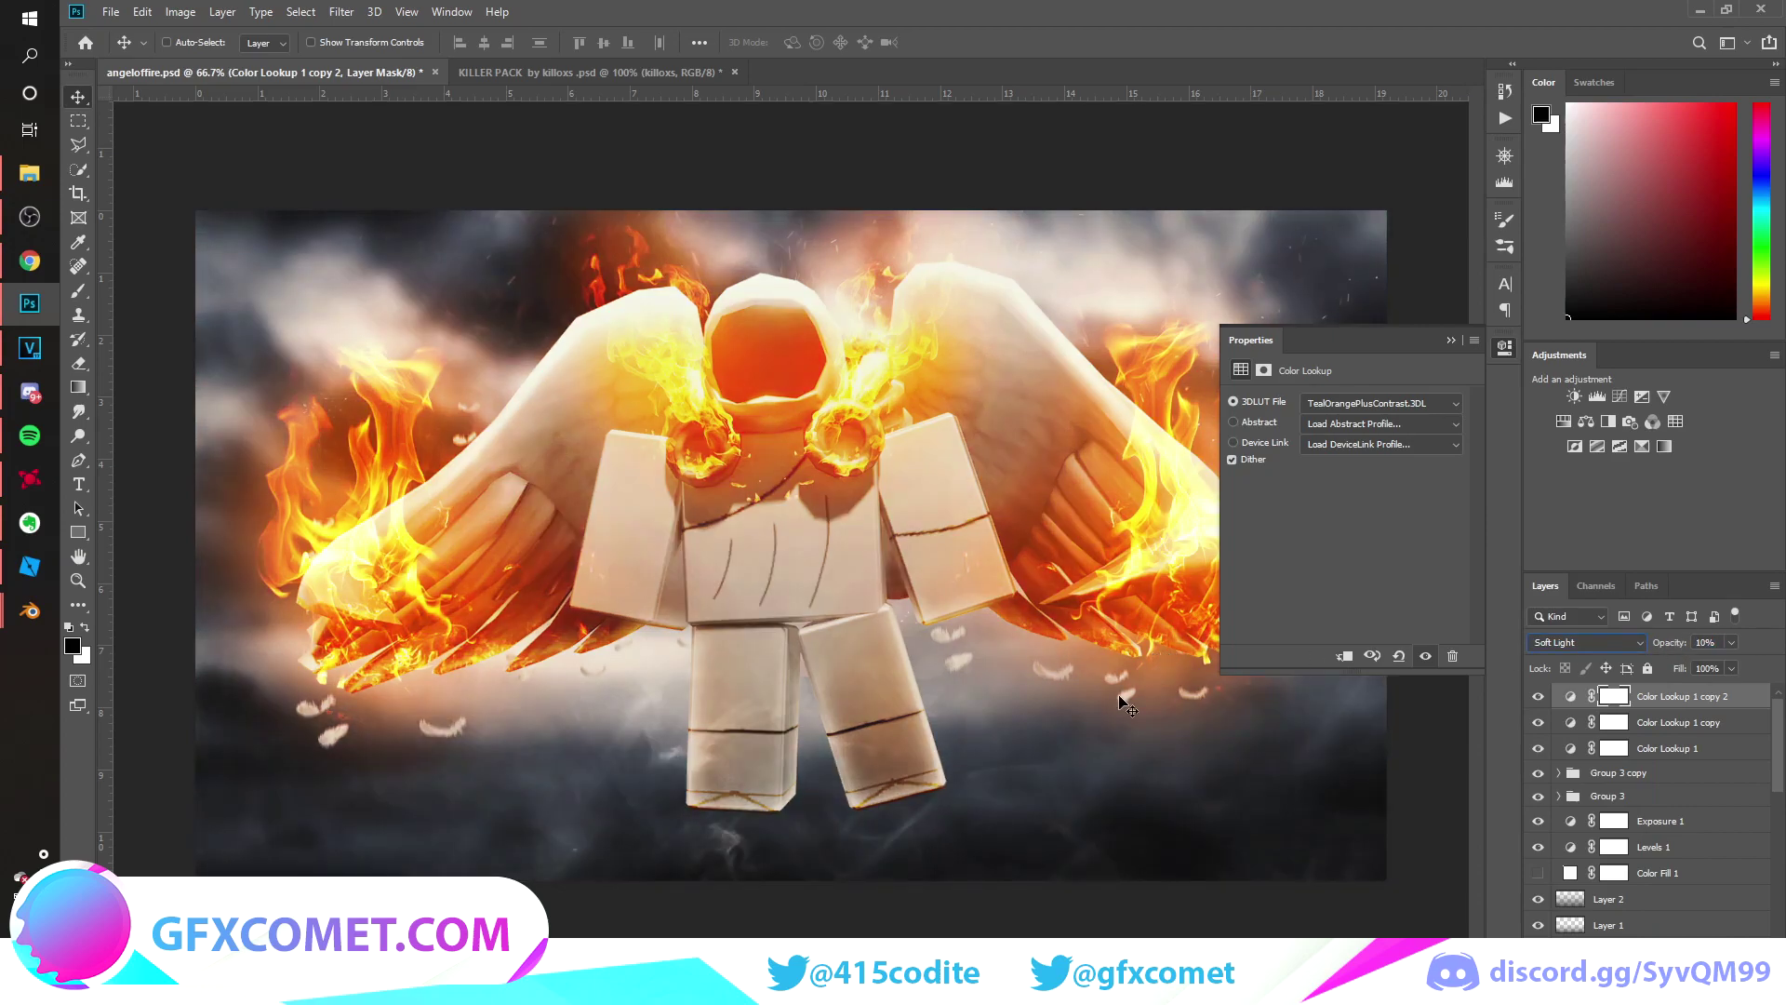
Add a Gradient Map adjustment above the Color Lookup layers and set its blending to Soft Light.
click(1654, 992)
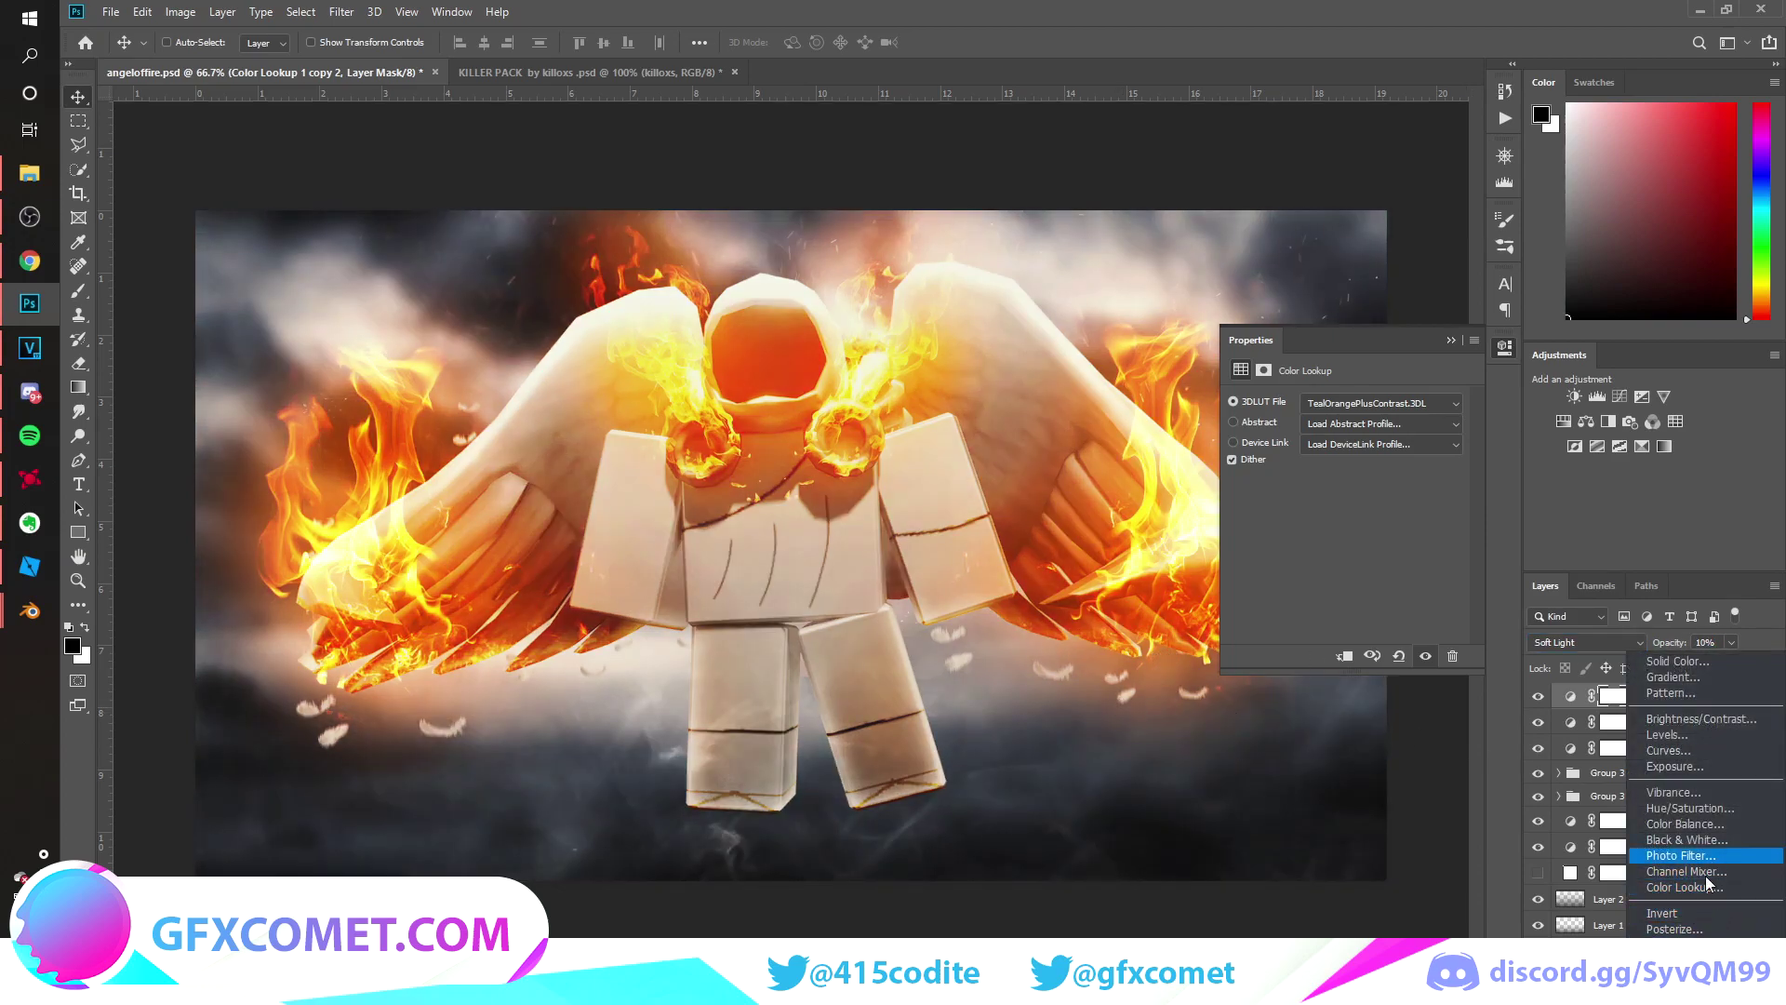
click(1682, 959)
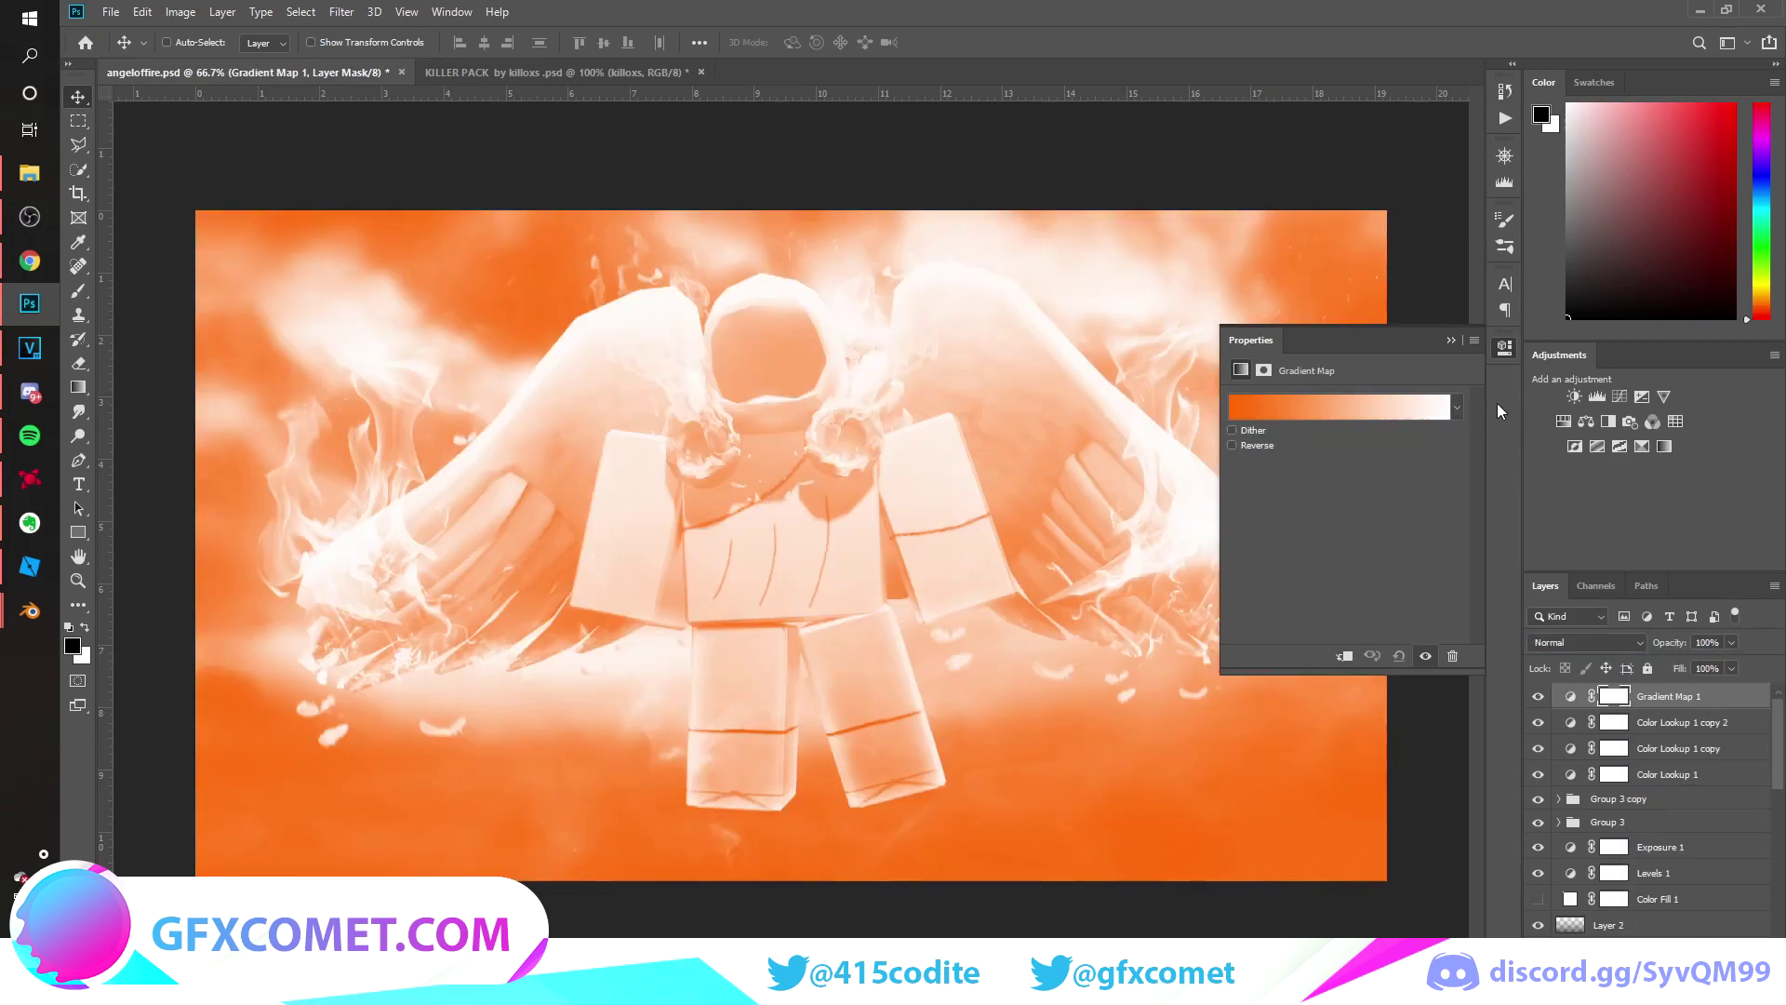
click(1620, 636)
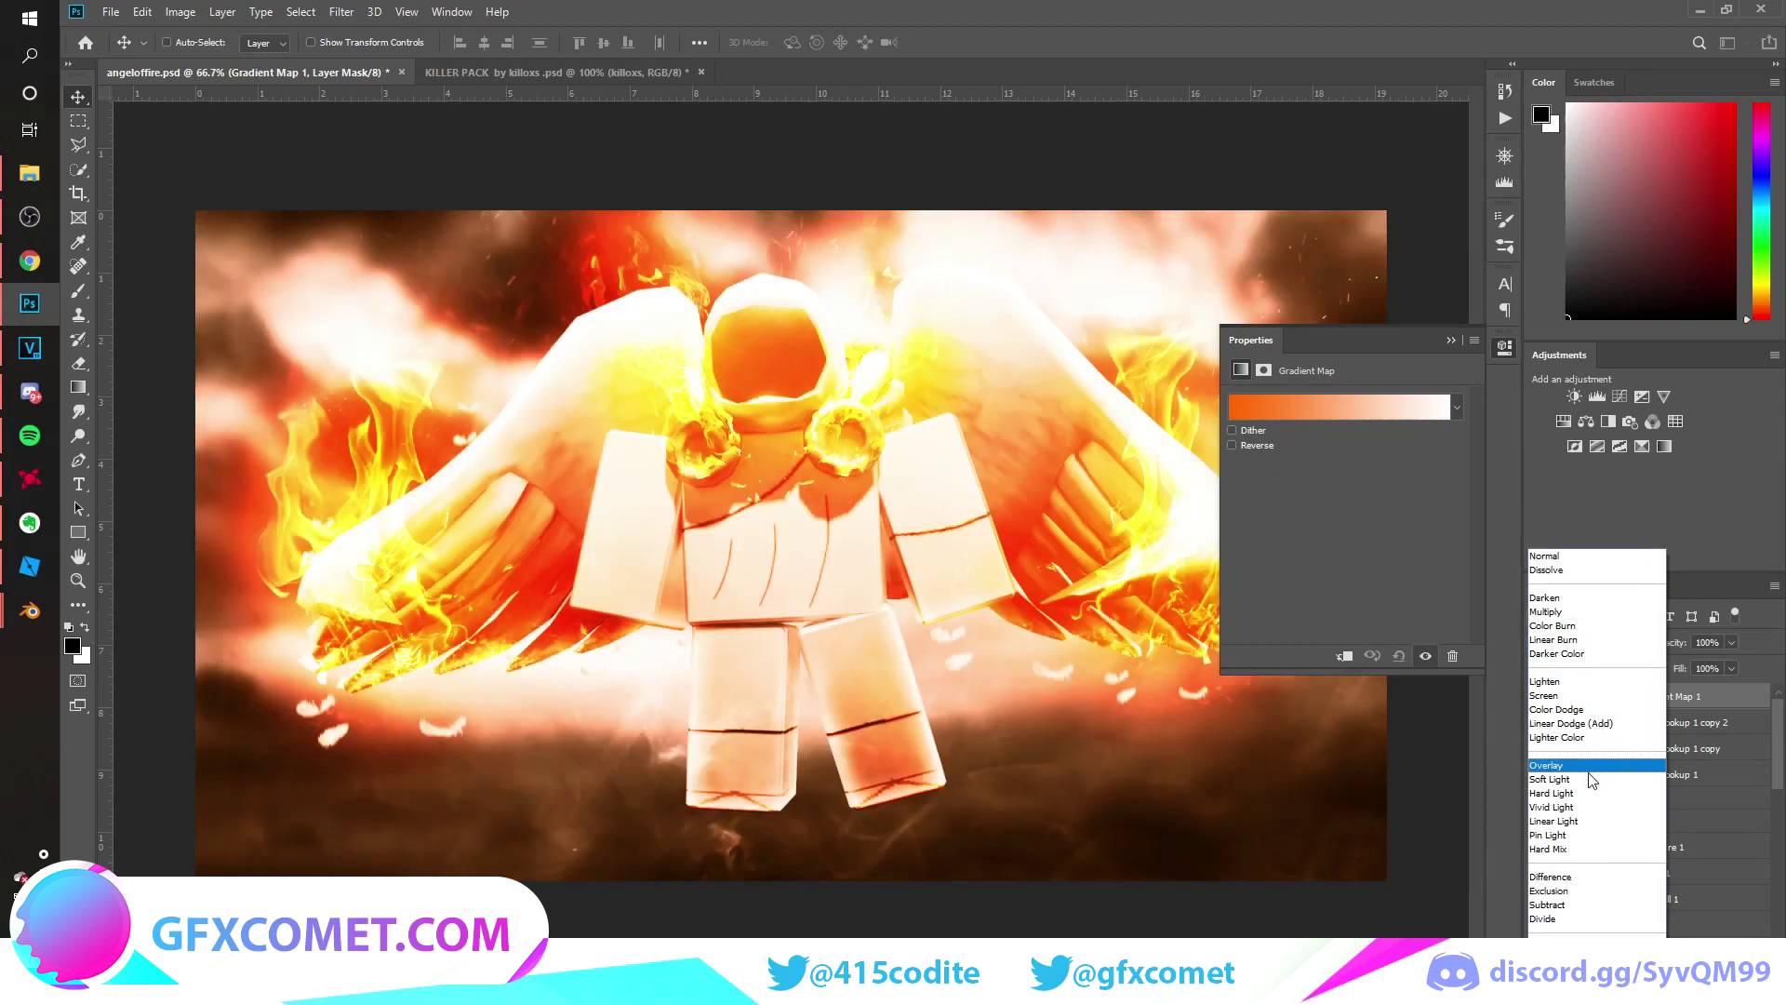
click(1549, 779)
Try several gradient presets on the Gradient Map, including Copper 2 and Blue 2, and apply Blue 1.
click(1399, 406)
click(1393, 363)
click(1507, 358)
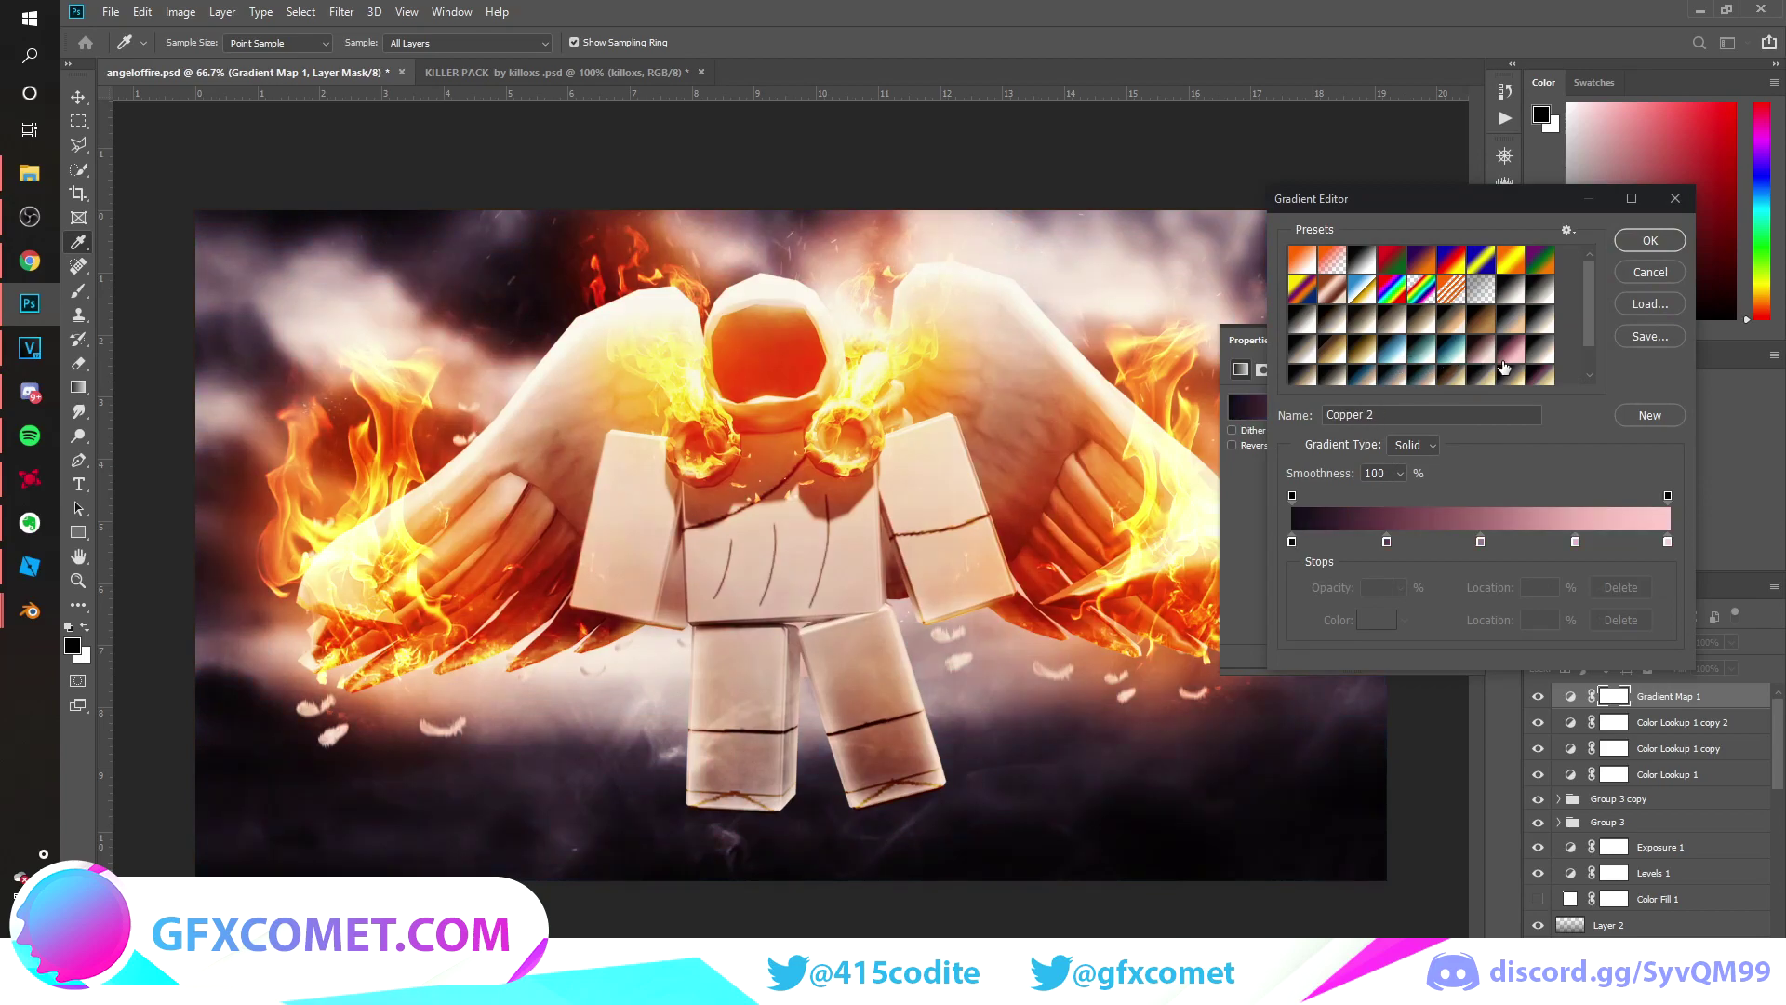
click(1422, 351)
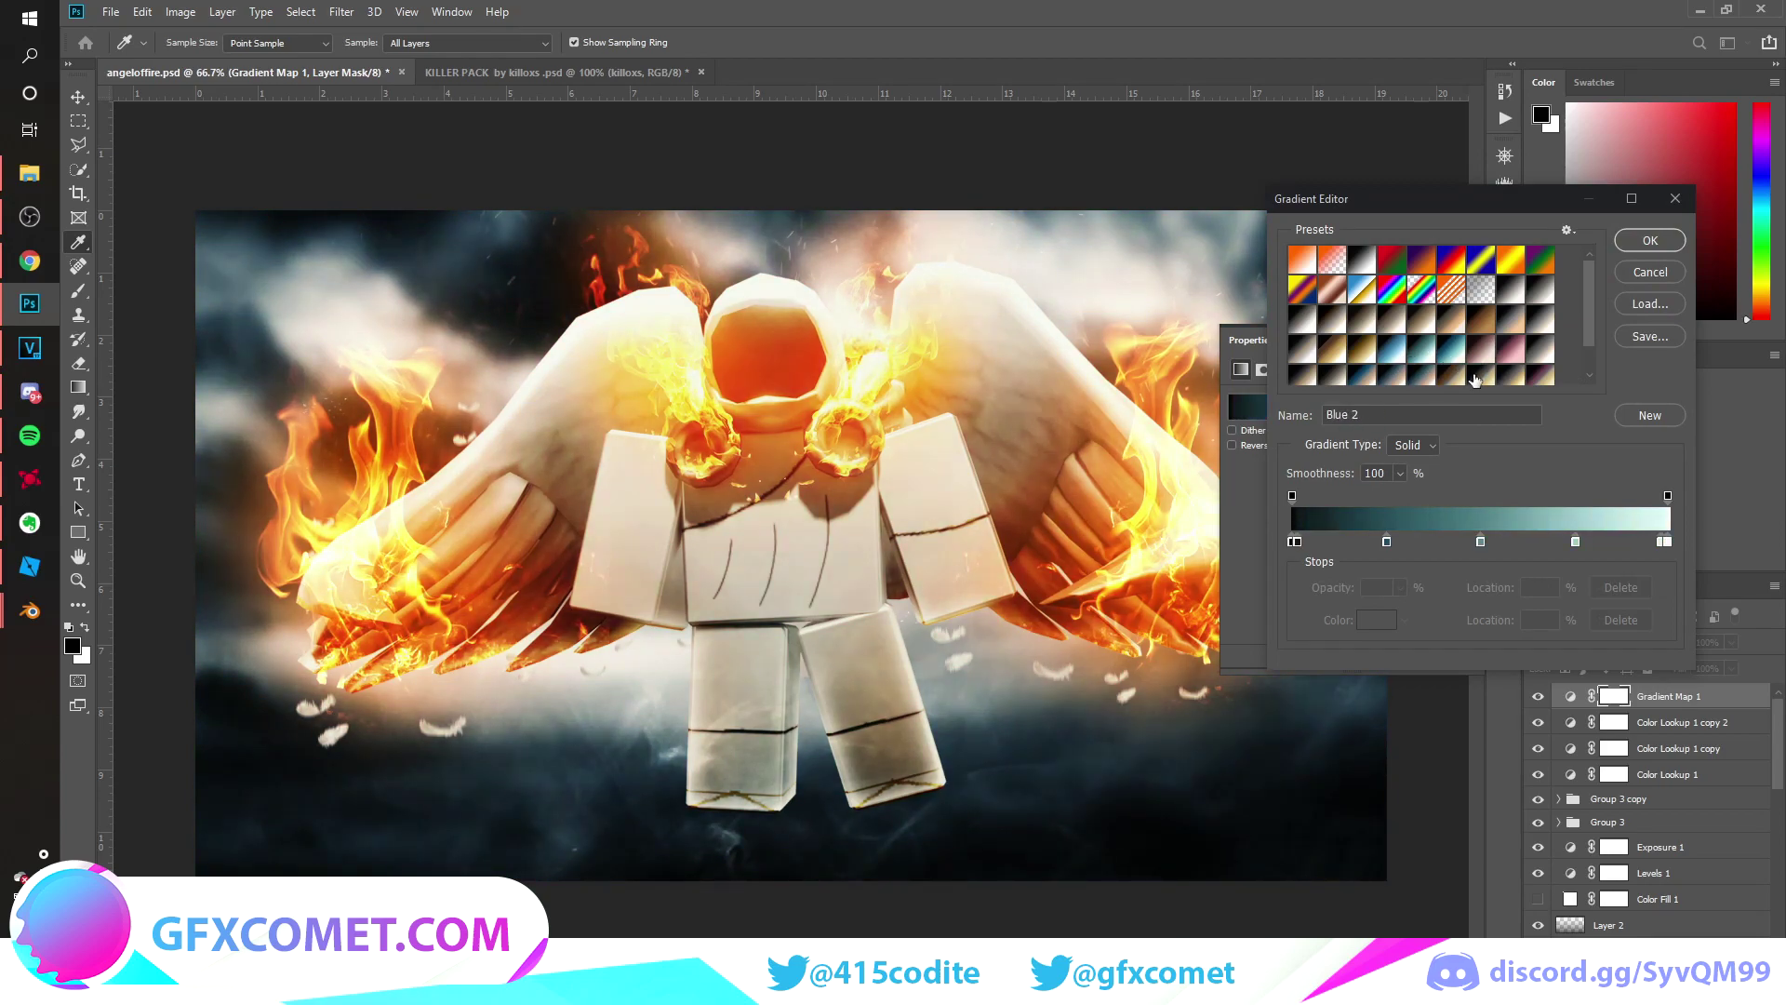
scroll(1475, 379, down, 1)
click(1423, 372)
click(1481, 374)
click(1543, 377)
click(1367, 314)
click(1421, 319)
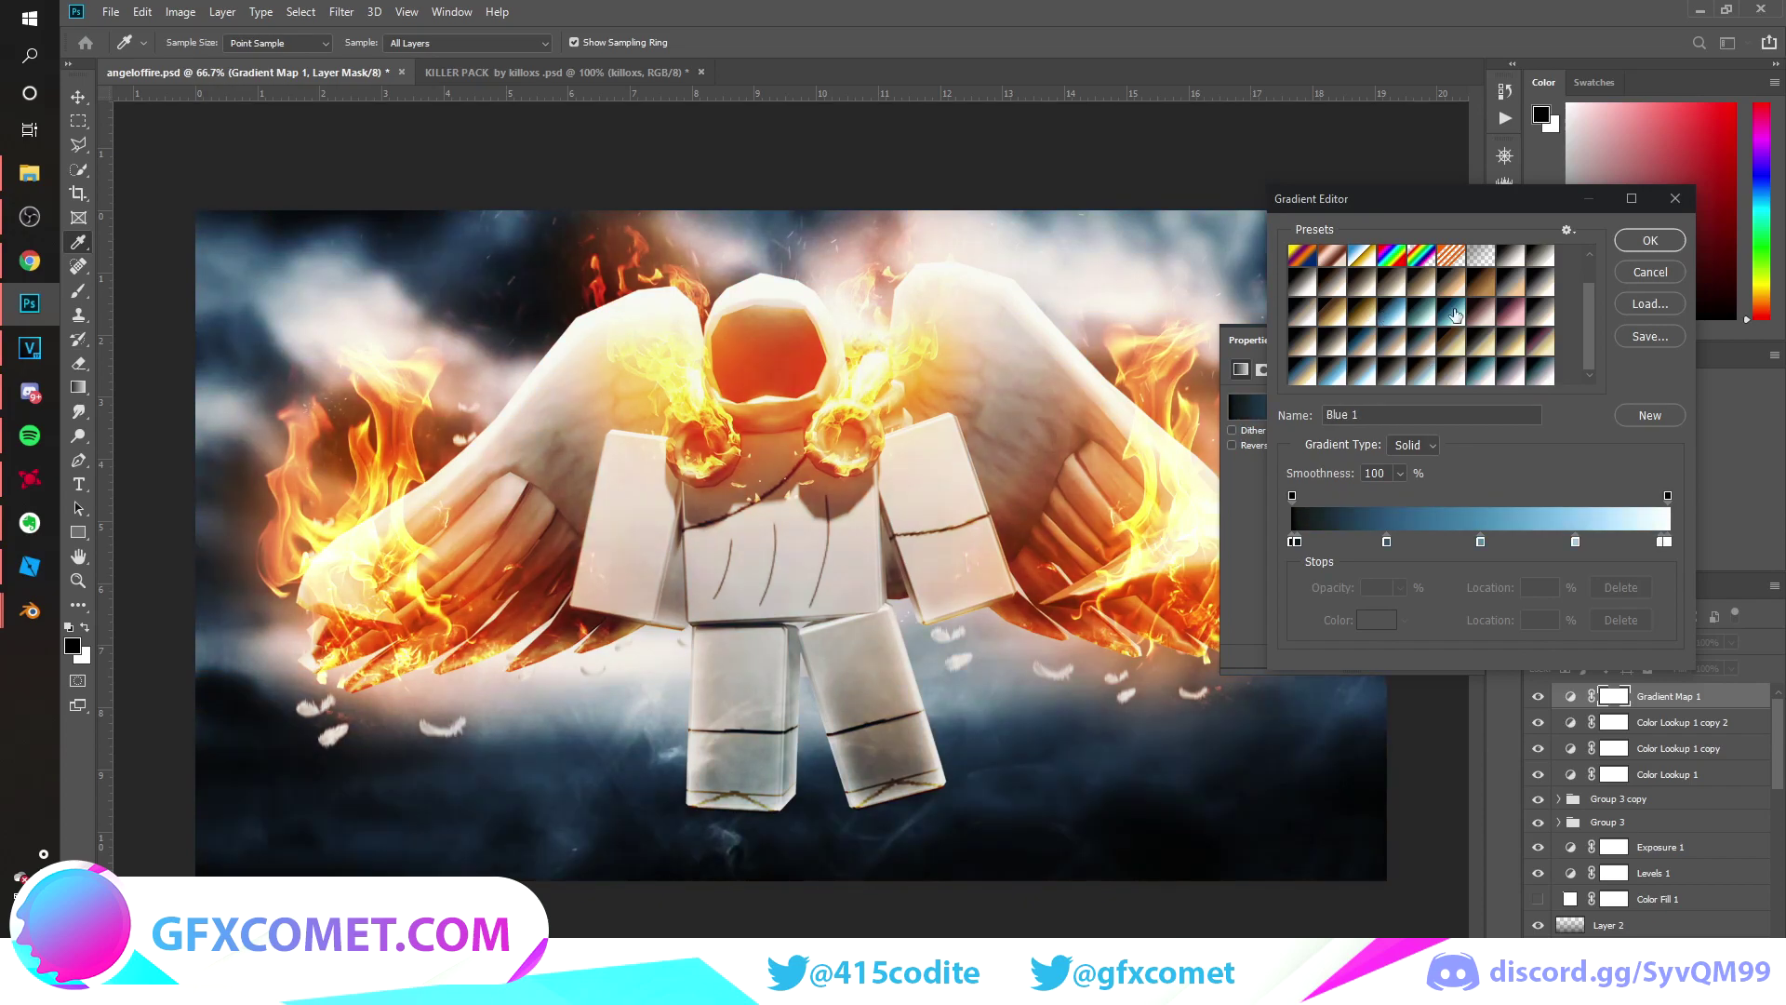
click(1646, 242)
Set the Gradient Map to Screen blending at 8% opacity and collapse its properties.
click(1616, 636)
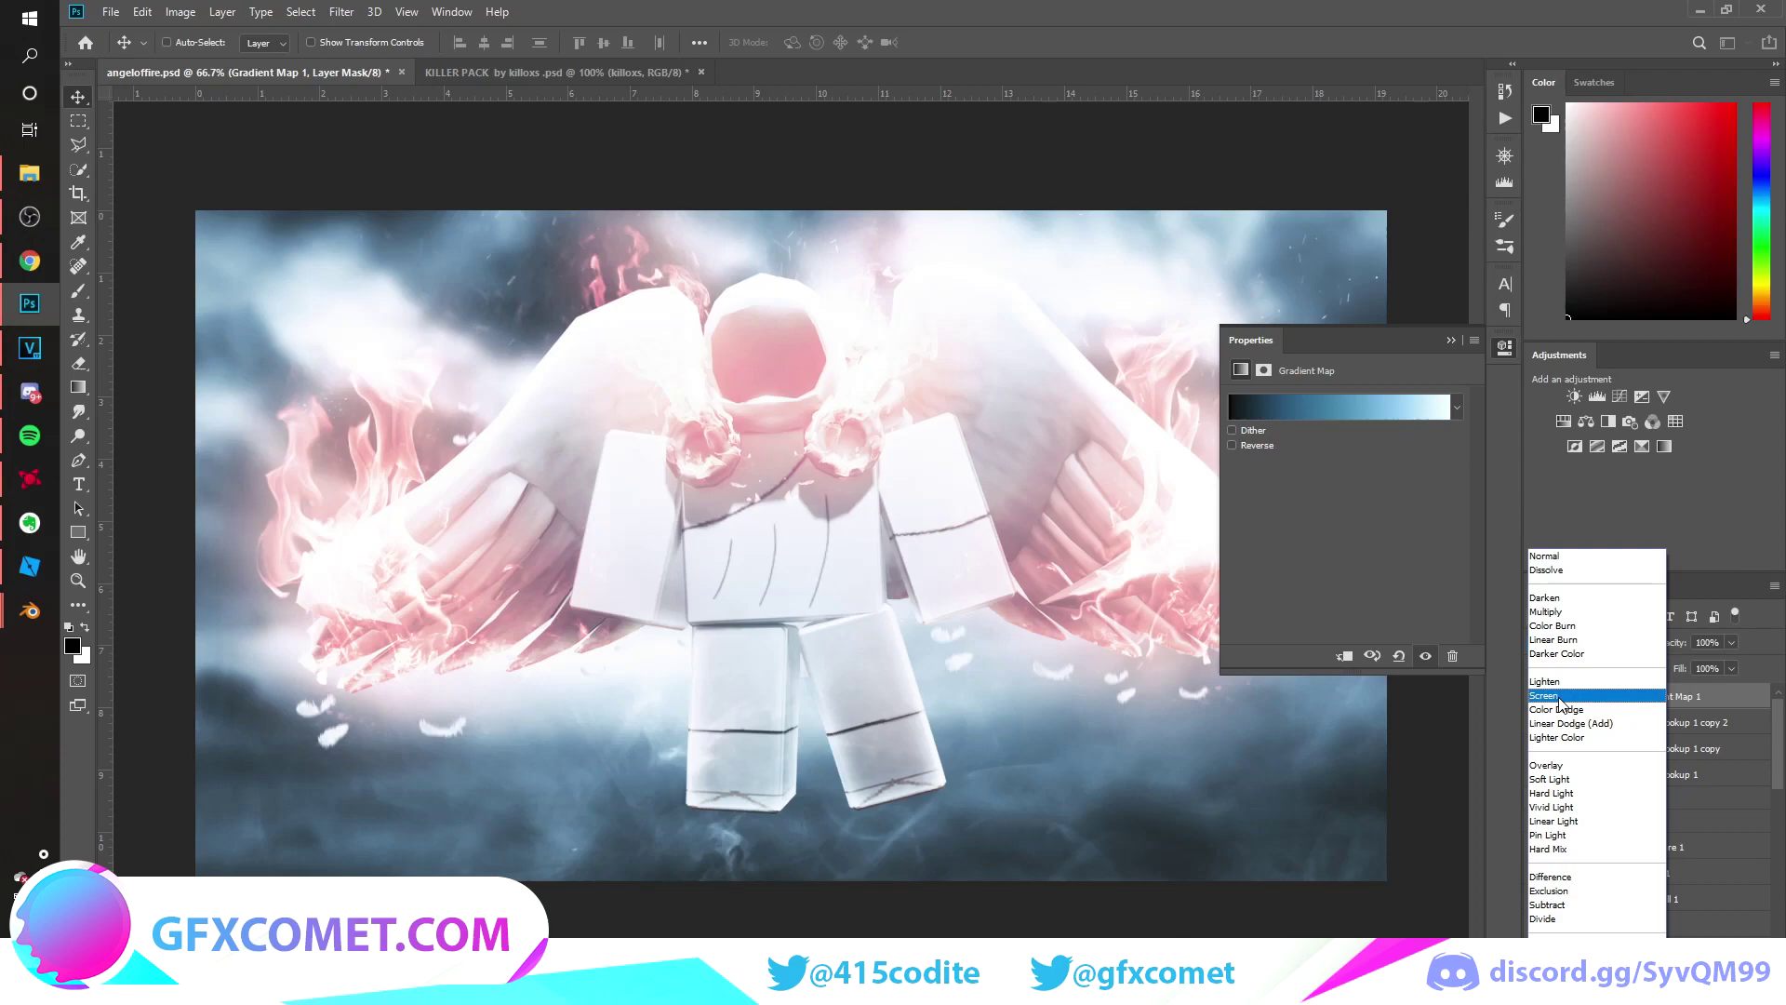
click(1560, 696)
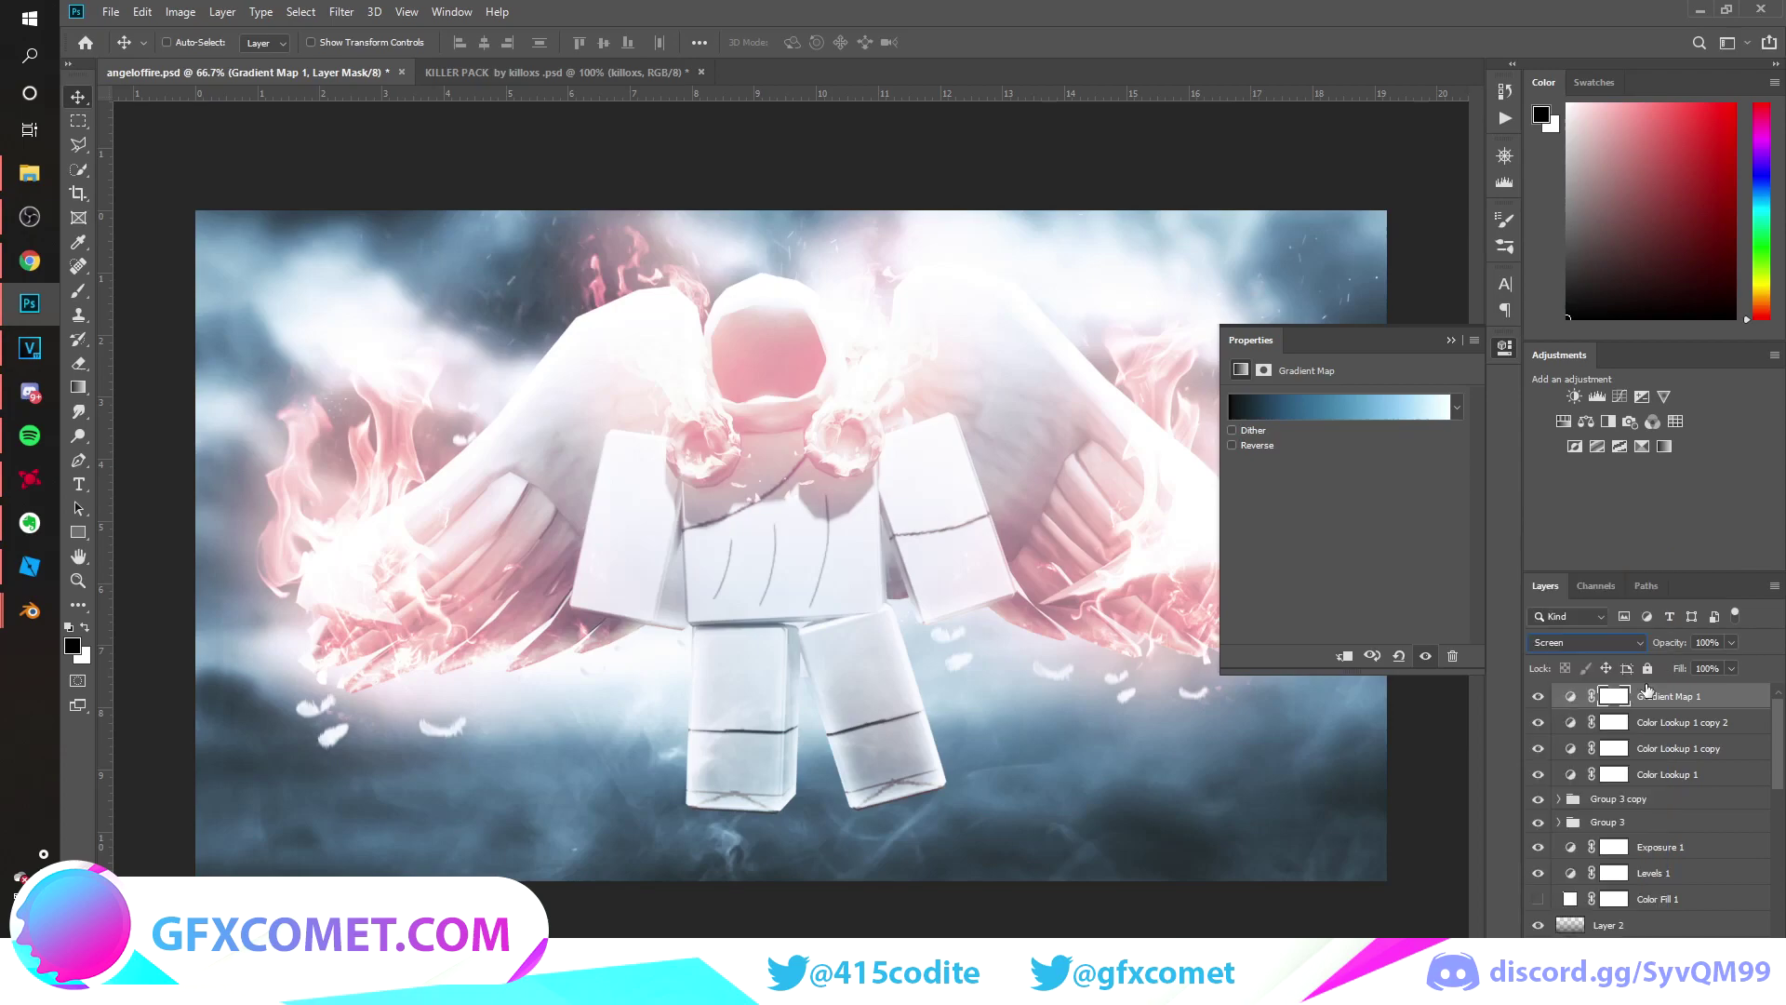
drag(1665, 642, 1132, 696)
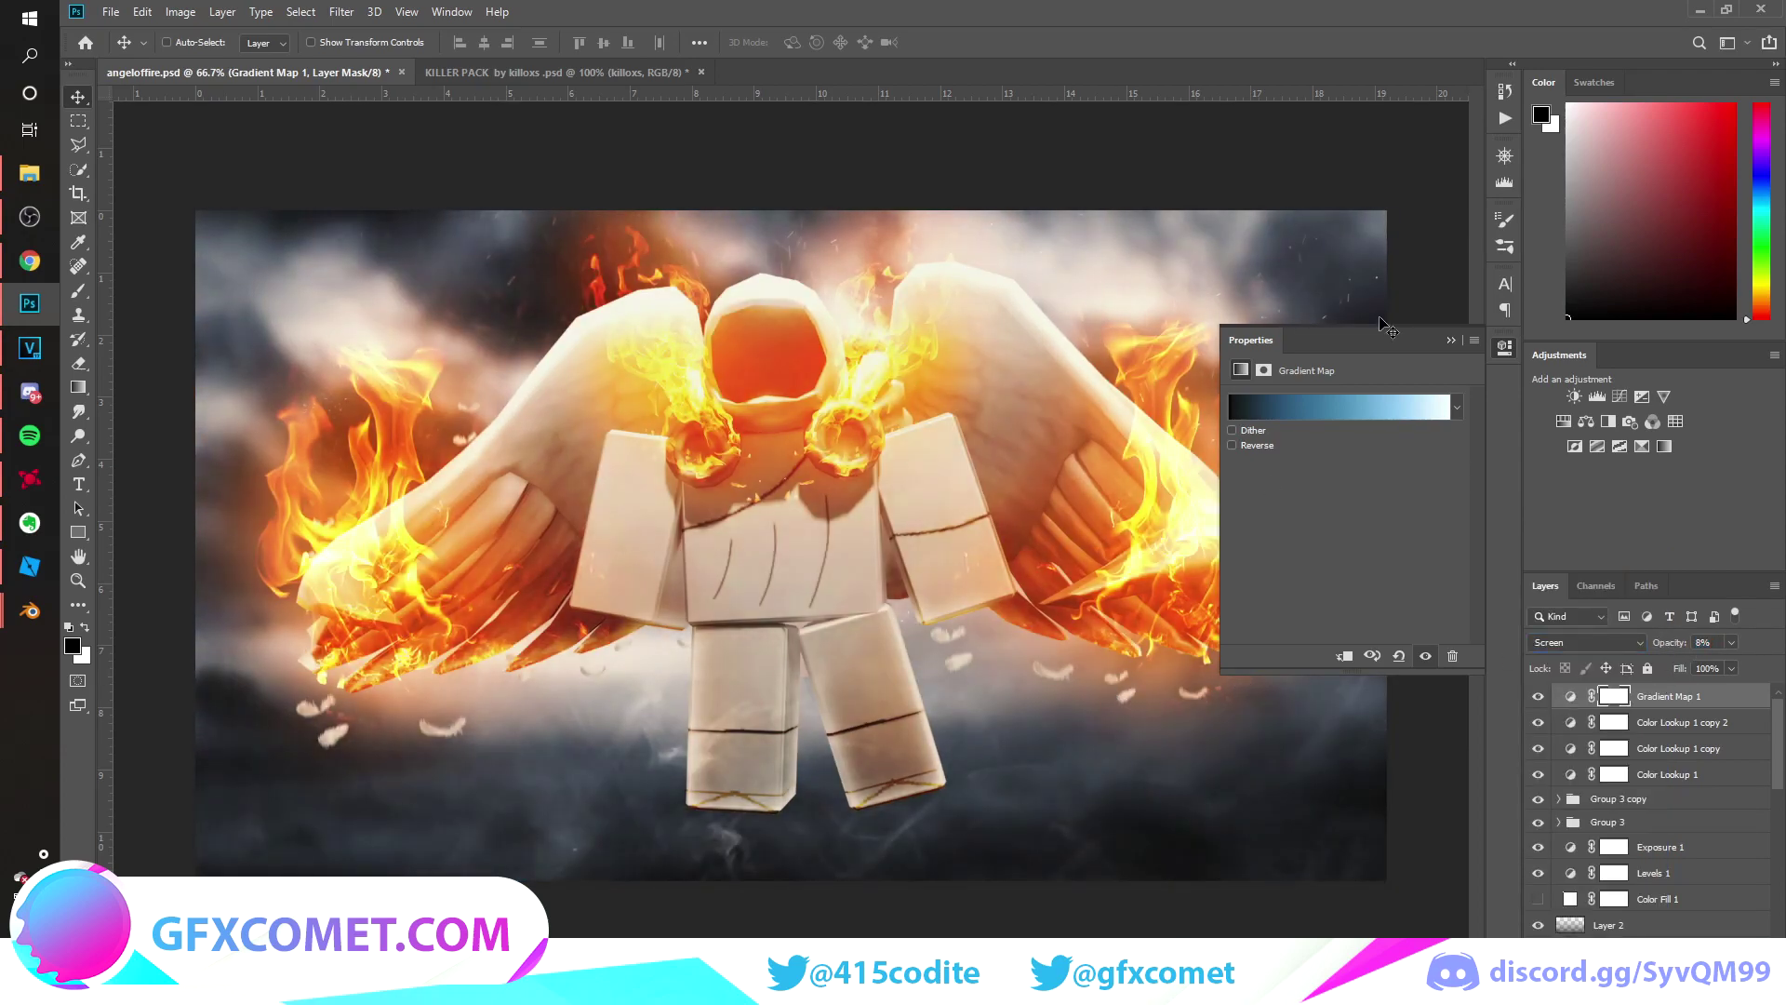
click(1447, 341)
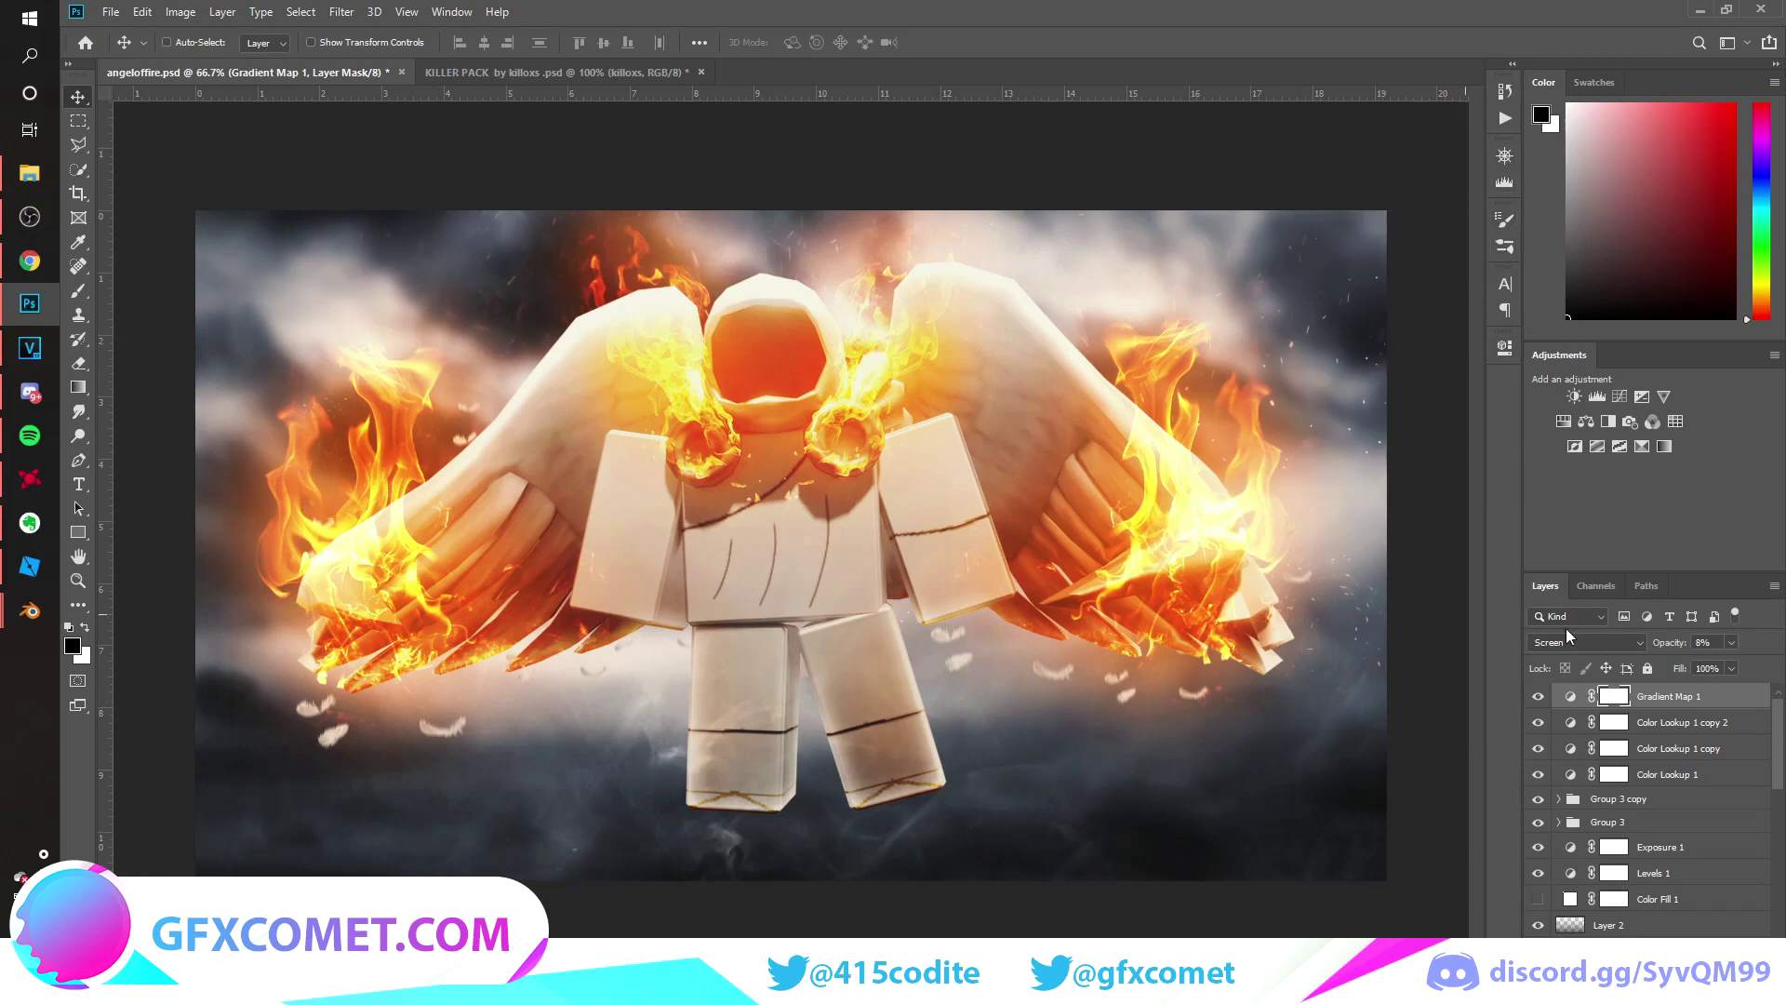
scroll(1654, 804, down, 10)
scroll(1678, 768, up, 10)
scroll(1667, 793, down, 10)
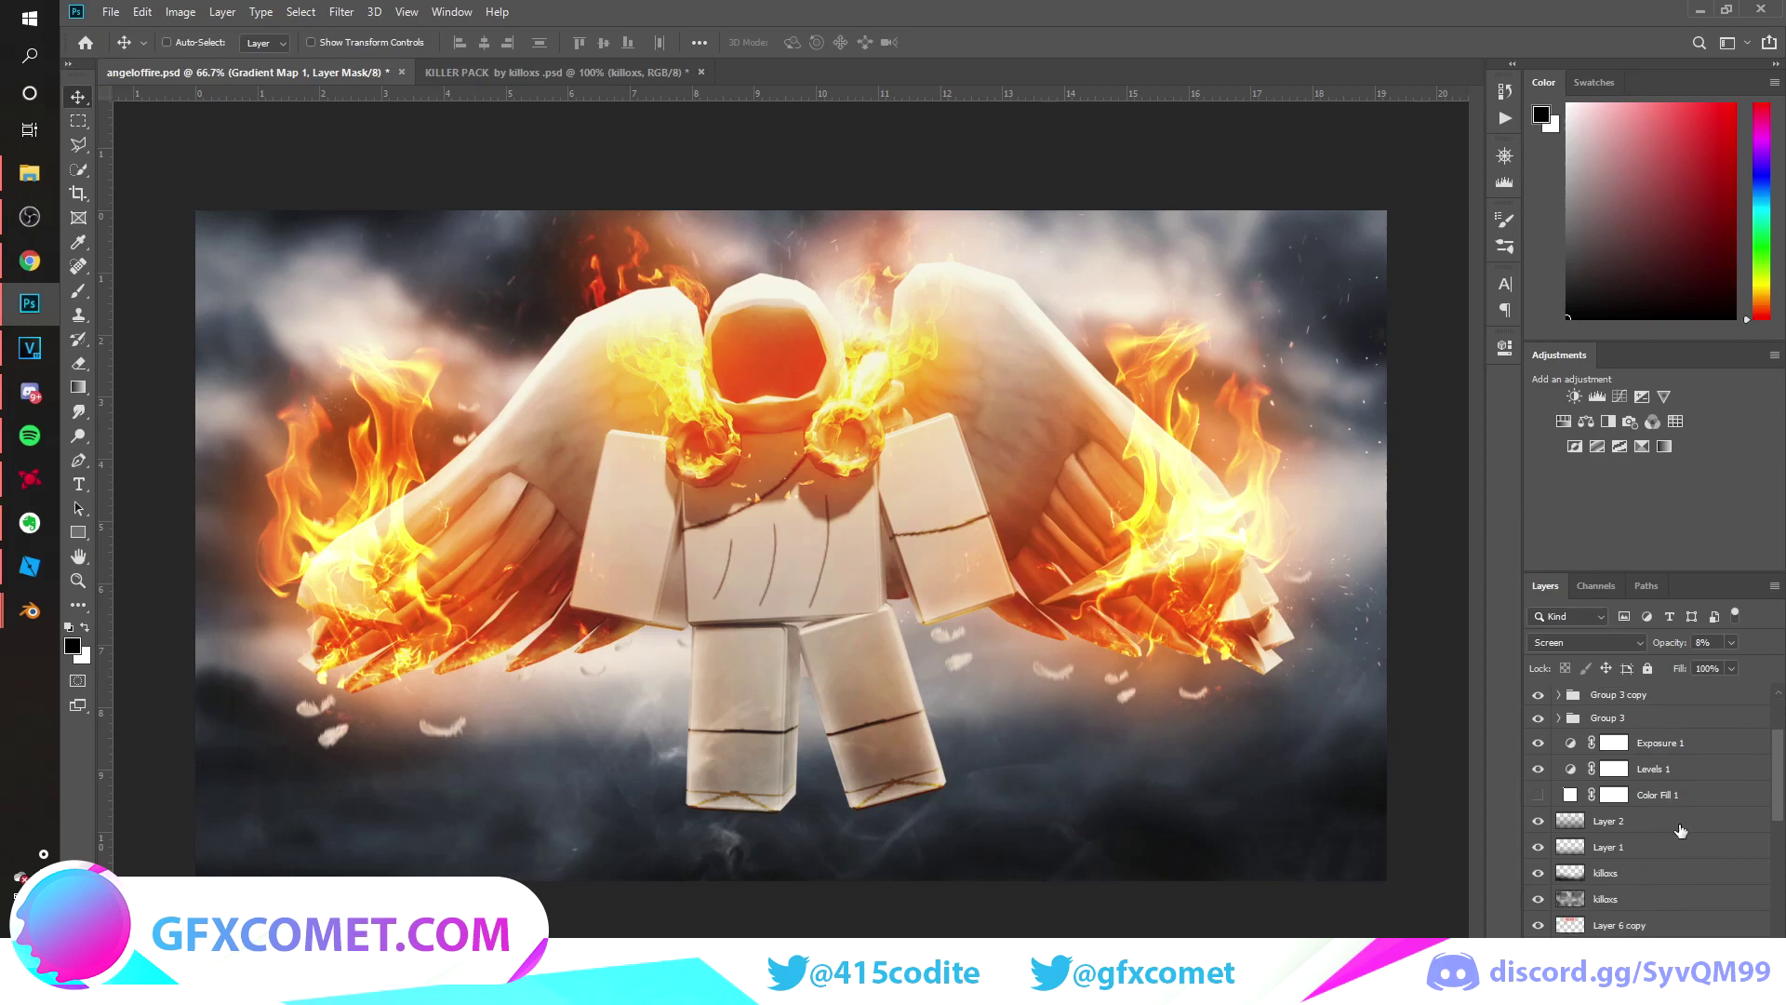